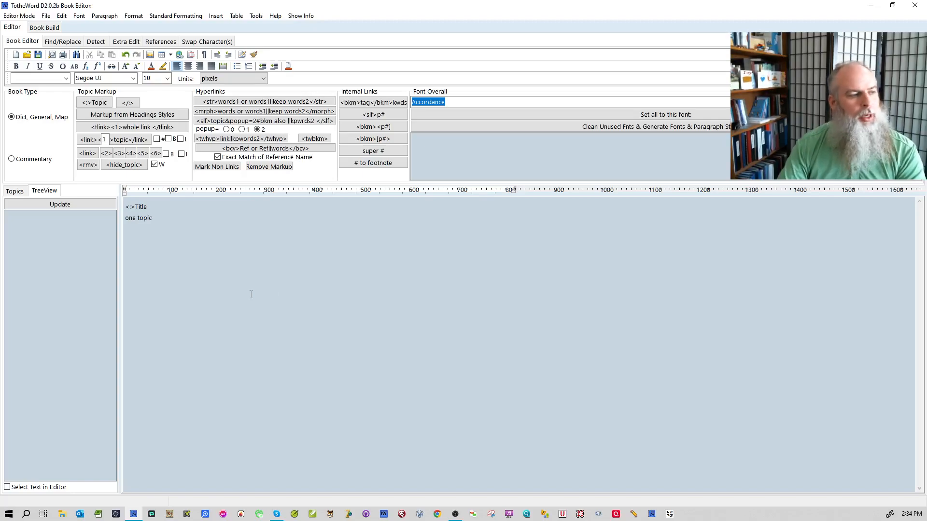
- Clear the existing text from the editor and add the topic heading "<:>topic 1"
{"action": "key", "text": "ctrl+a"}
{"action": "key", "text": "Delete"}
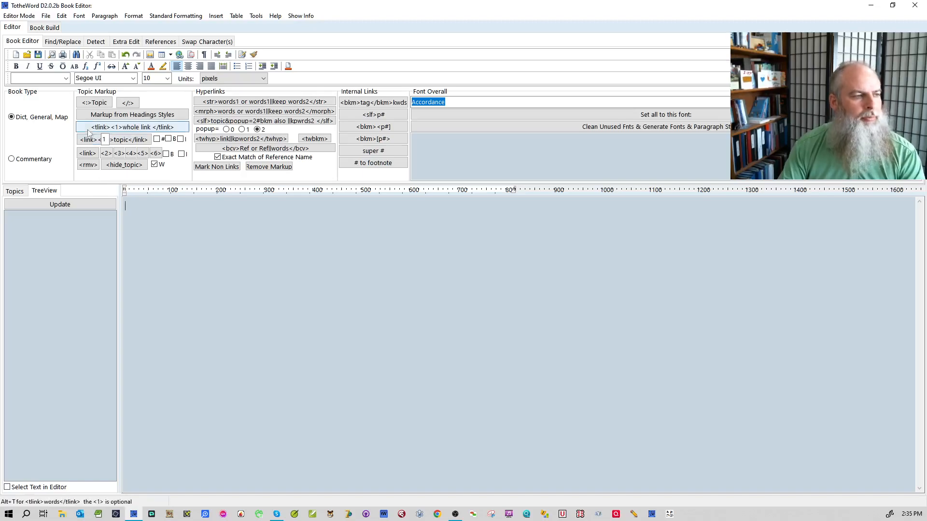
{"action": "left_click", "coordinate": [95, 102]}
{"action": "left_click", "coordinate": [143, 206]}
{"action": "type", "text": "topic"}
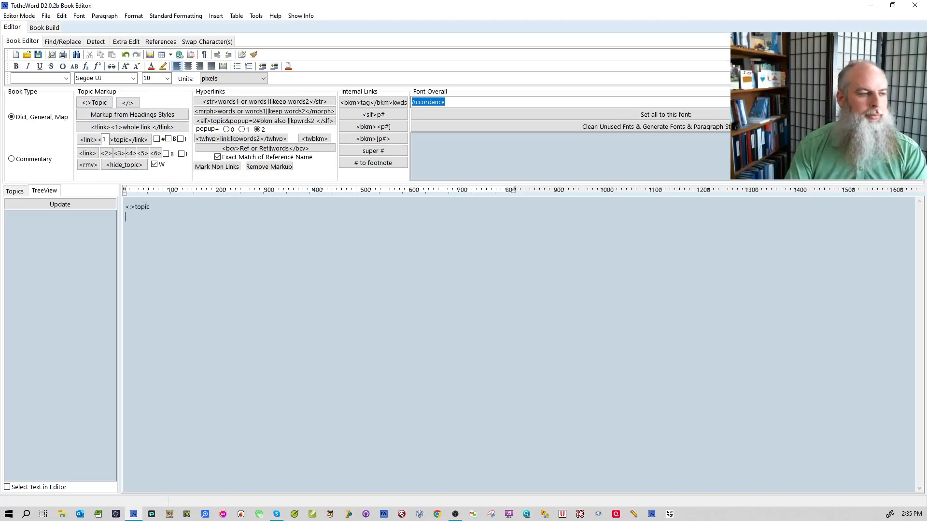
{"action": "type", "text": " 1"}
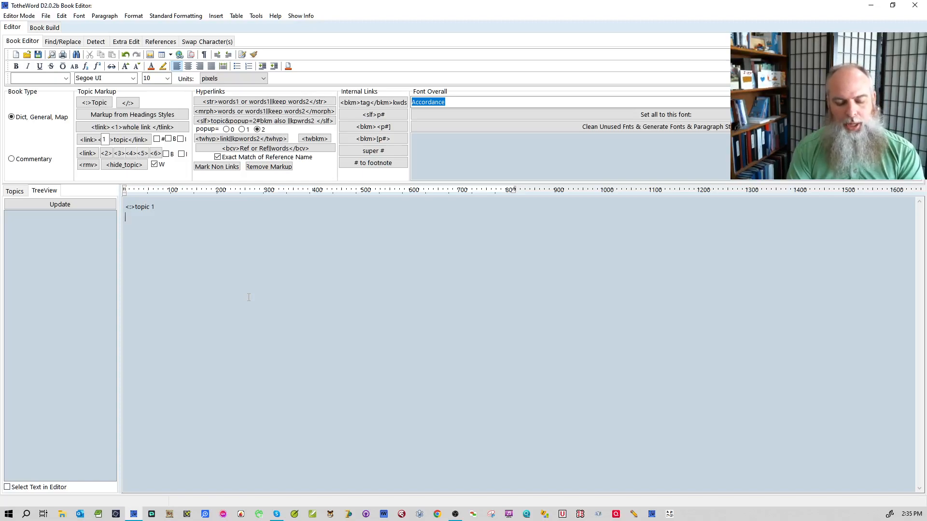
- Below the topic 1 heading, add the line "<link>sub topic</link>" with a "content" line above and below it
{"action": "type", "text": "<link>"}
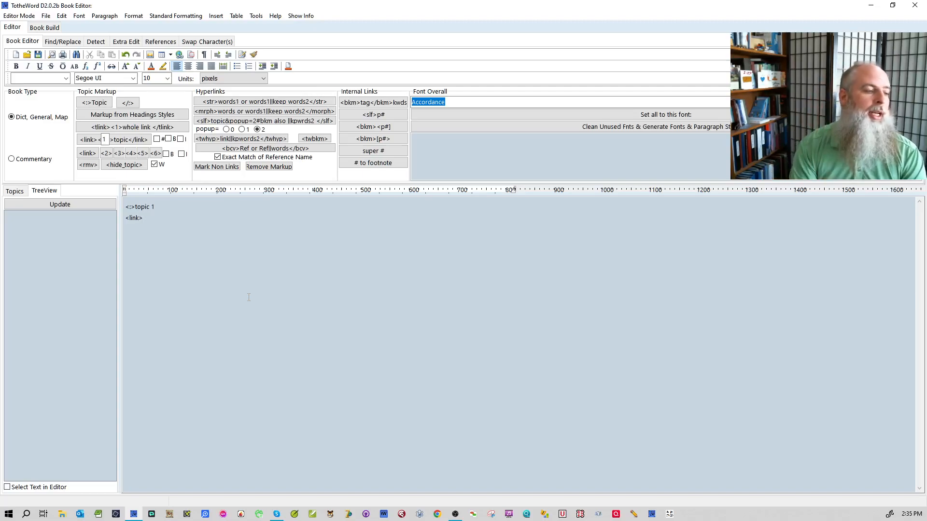
{"action": "type", "text": "su"}
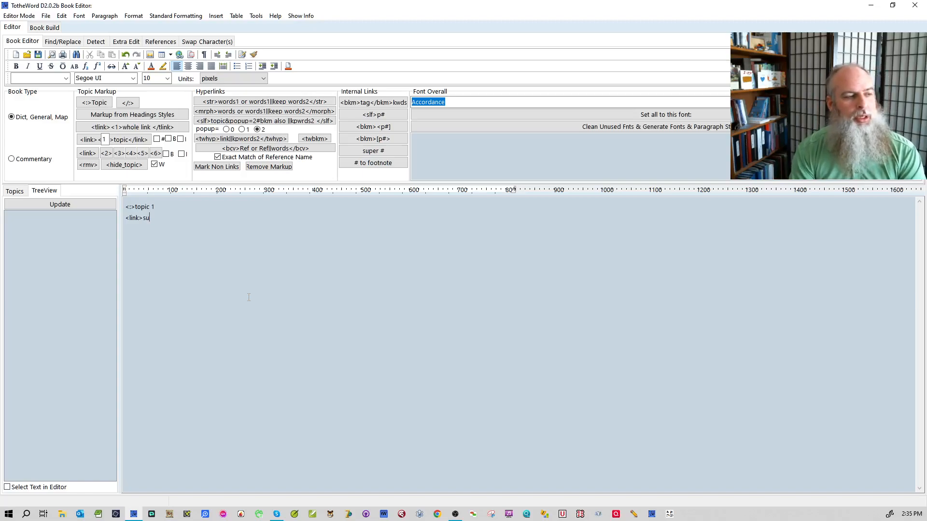
{"action": "type", "text": "b topic</link>"}
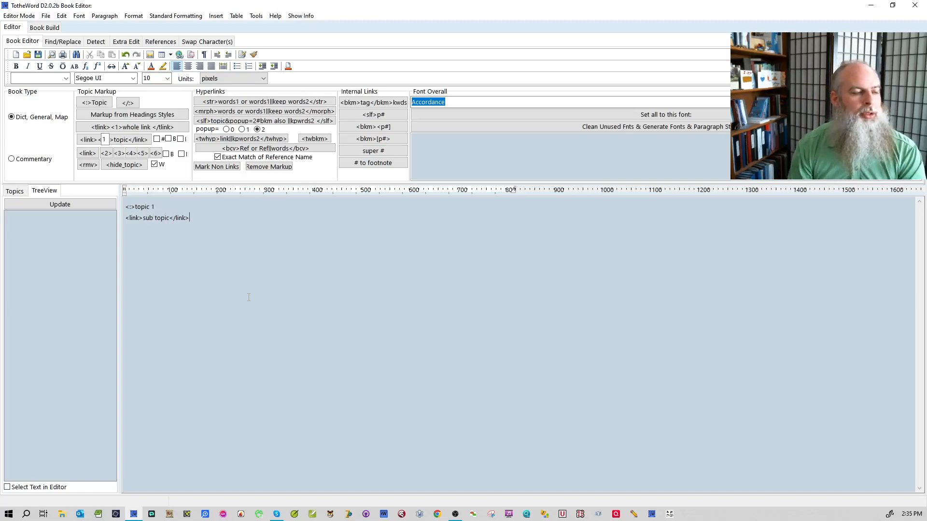
{"action": "key", "text": "Home"}
{"action": "key", "text": "Return"}
{"action": "key", "text": "Up"}
{"action": "type", "text": "content"}
{"action": "key", "text": "Down"}
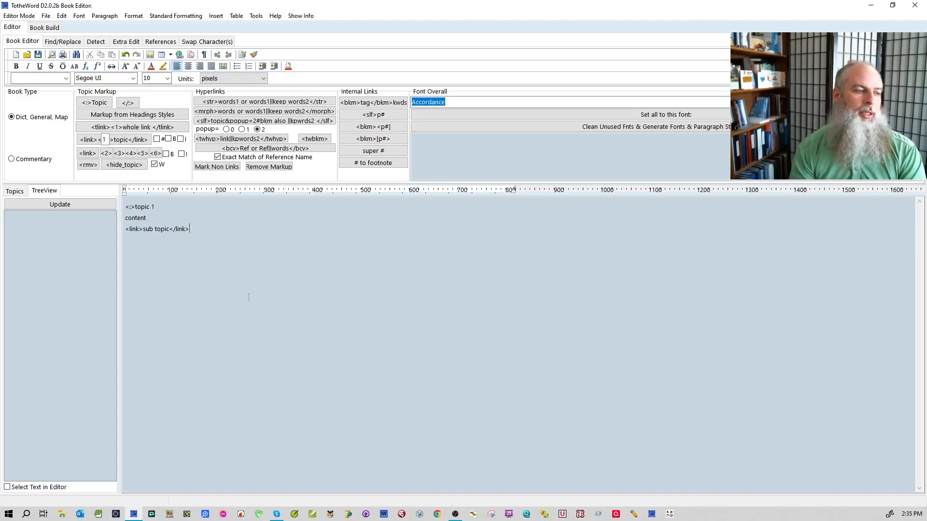
{"action": "type", "text": "content"}
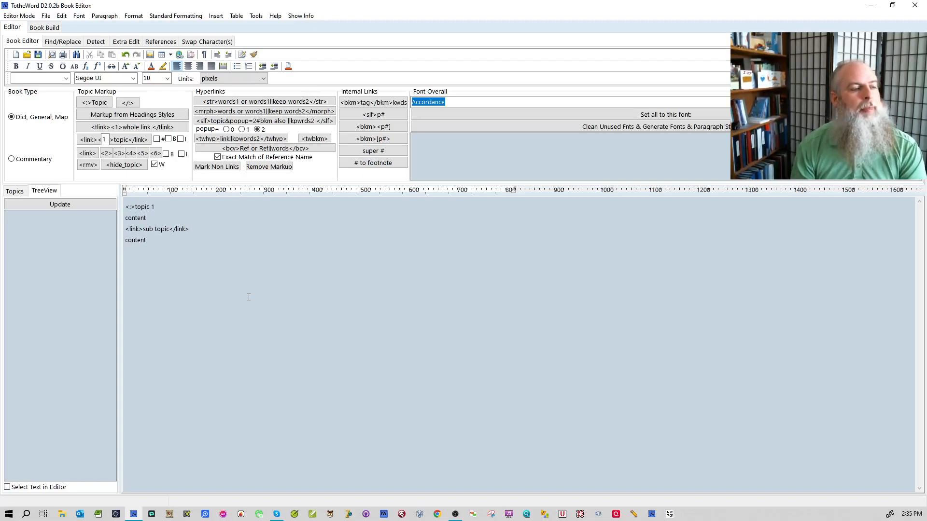
- Add the heading "<:>topic 2" with a "content" line at the end, followed by a line with the two-level marker "<:><:>"
{"action": "key", "text": "ctrl+Home"}
{"action": "key", "text": "Down"}
{"action": "type", "text": "<:>topic 2"}
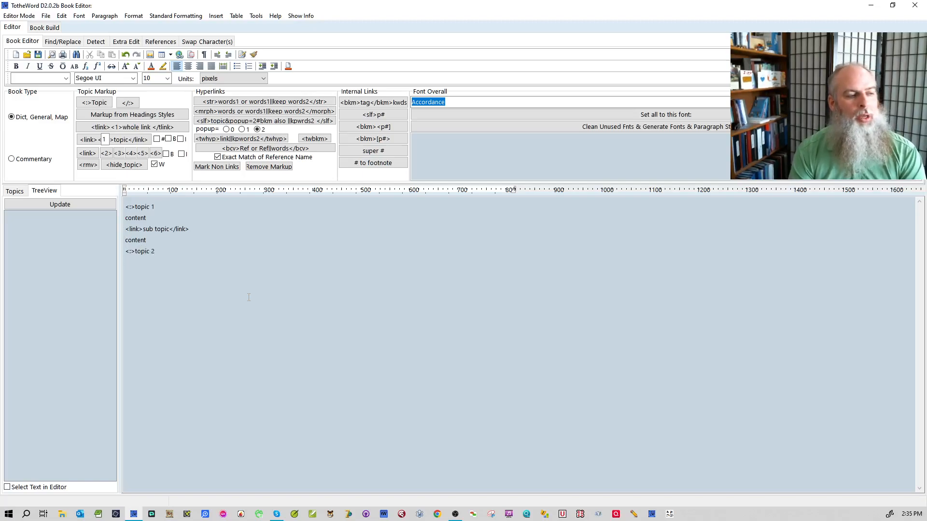
{"action": "key", "text": "Return"}
{"action": "type", "text": "content"}
{"action": "type", "text": "<:"}
{"action": "type", "text": "> <:>"}
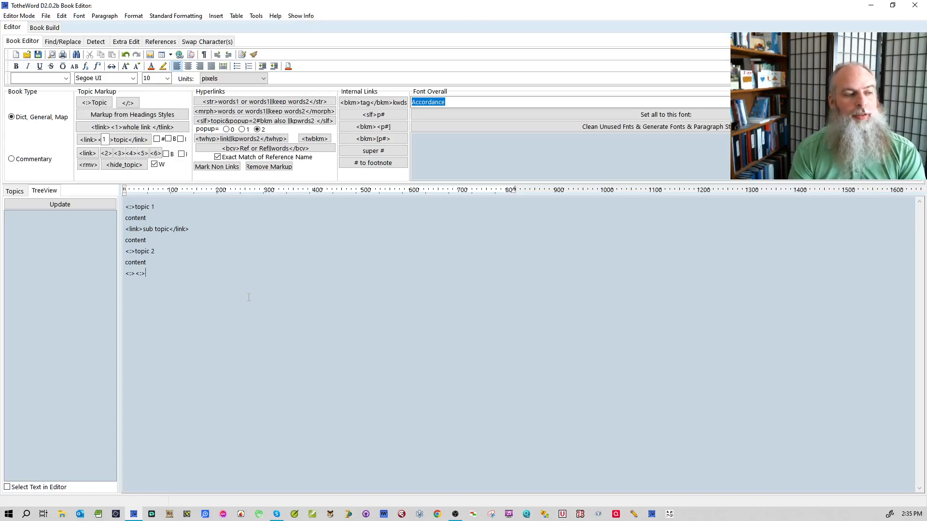
{"action": "type", "text": "sub topic"}
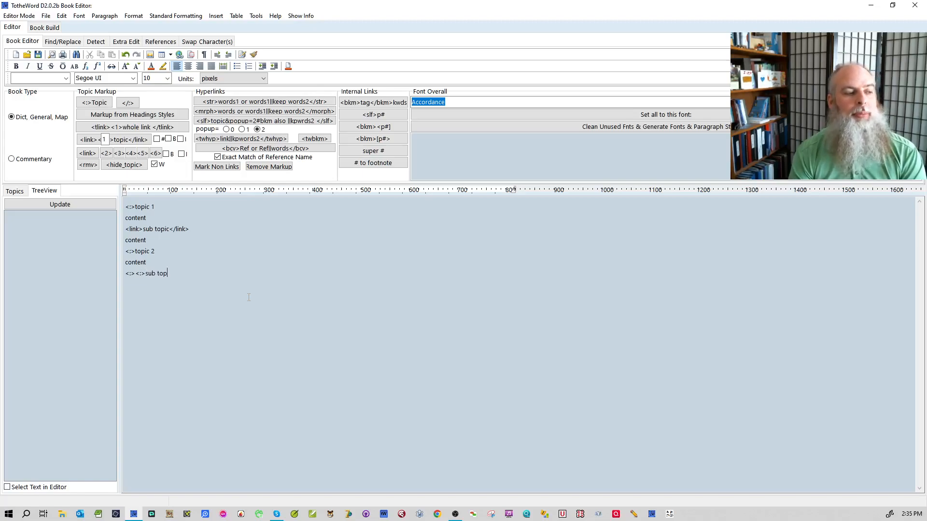
{"action": "key", "text": "BackSpace"}
{"action": "key", "text": "BackSpace"}
{"action": "key", "text": "BackSpace"}
{"action": "key", "text": "BackSpace"}
{"action": "key", "text": "BackSpace"}
{"action": "key", "text": "BackSpace"}
{"action": "key", "text": "BackSpace"}
{"action": "key", "text": "BackSpace"}
{"action": "key", "text": "BackSpace"}
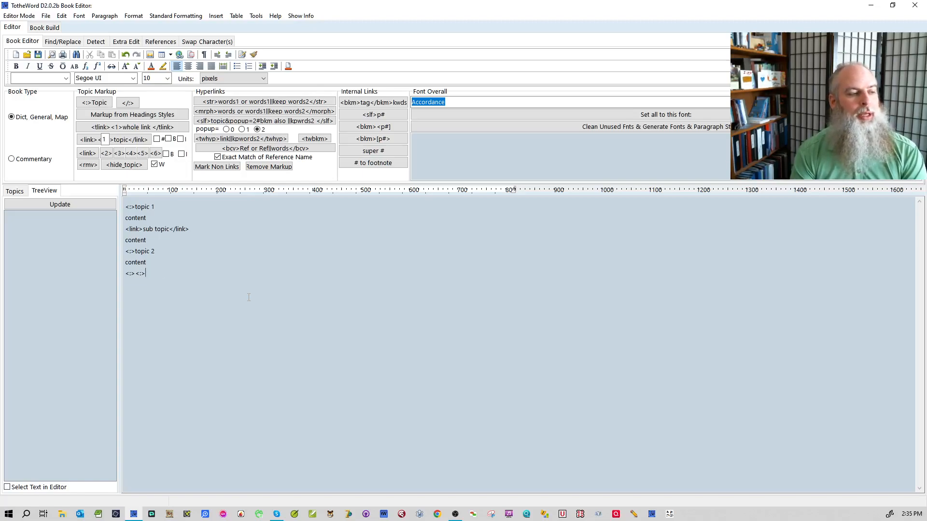
- Change the text inside the link tags under topic 1 to "linked topic"
{"action": "key", "text": "Delete"}
{"action": "key", "text": "Delete"}
{"action": "key", "text": "Delete"}
{"action": "key", "text": "Delete"}
{"action": "type", "text": "linked"}
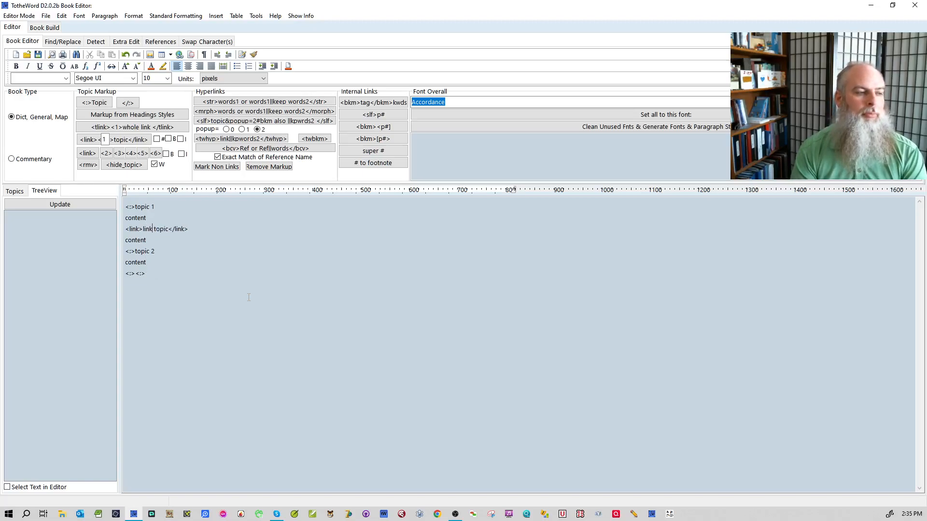
- Complete the two-level heading under topic 2 with the title "sub topic to topic 2"
{"action": "key", "text": "Down"}
{"action": "key", "text": "Down"}
{"action": "key", "text": "End"}
{"action": "type", "text": "su"}
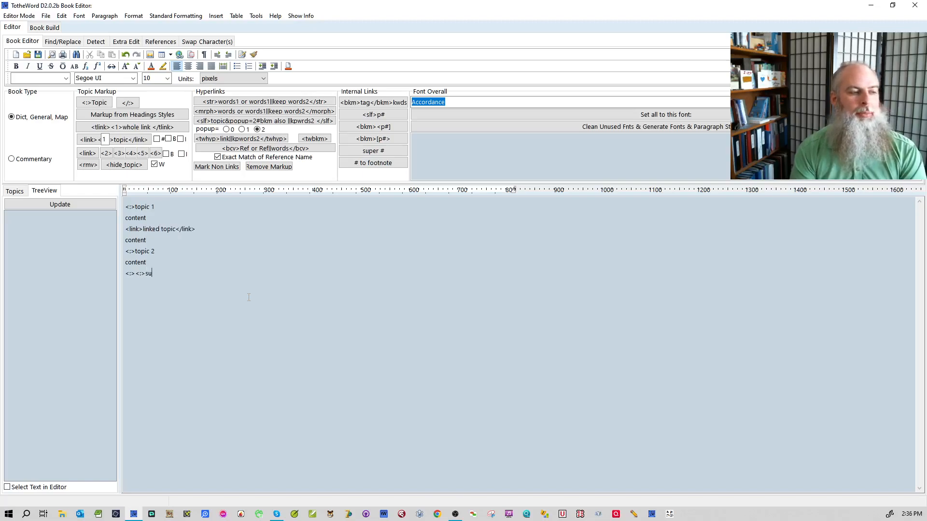
{"action": "type", "text": "b topic to topic 2"}
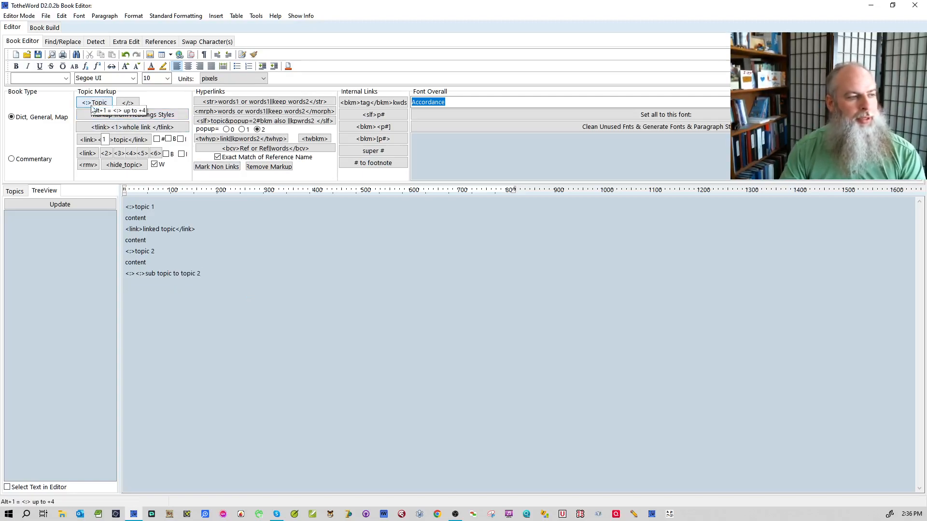
- Below the sub topic, insert separate lines of one-, two-, three- and four-level topic markers, ending with the closing tag "</:>"
{"action": "key", "text": "Return"}
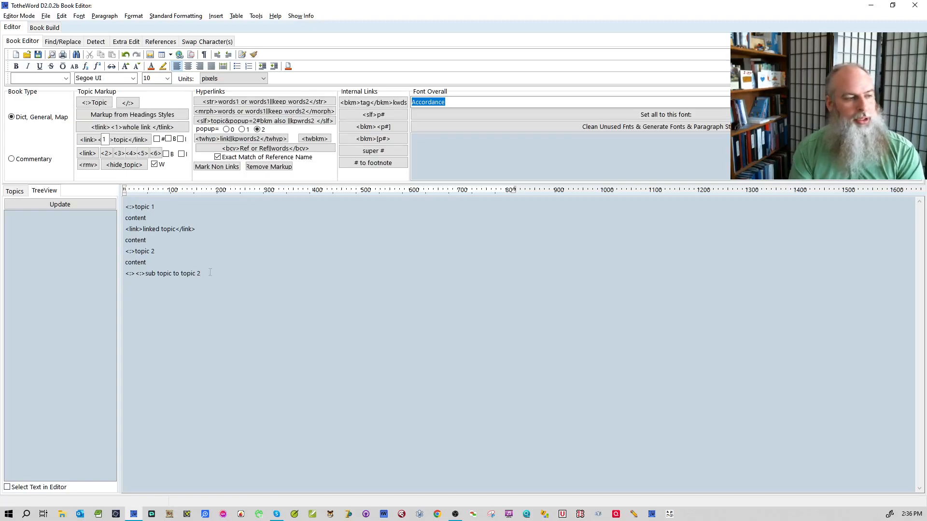
{"action": "key", "text": "alt+1"}
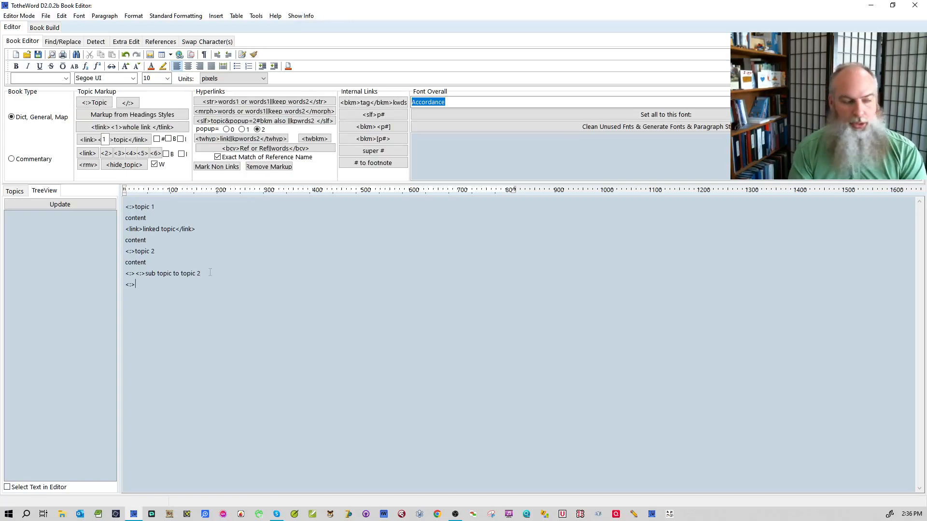
{"action": "key", "text": "alt+2"}
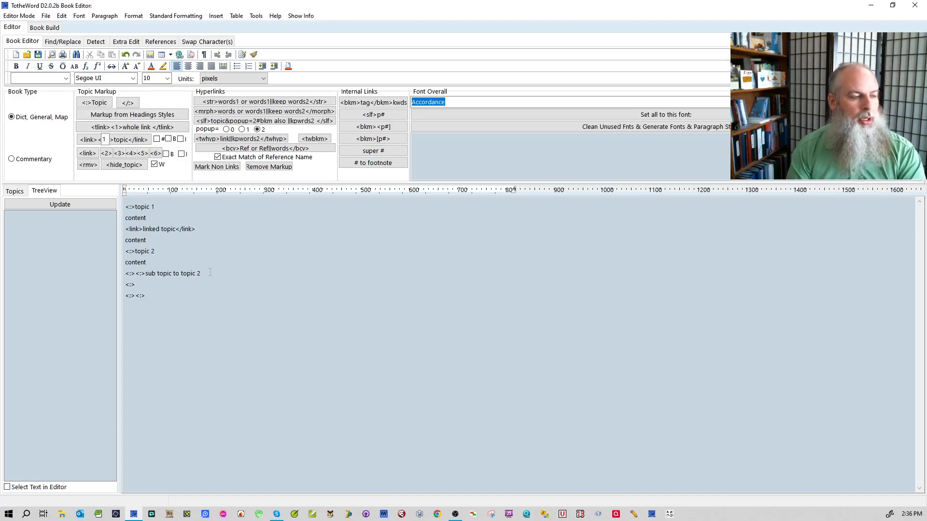
{"action": "key", "text": "alt+4"}
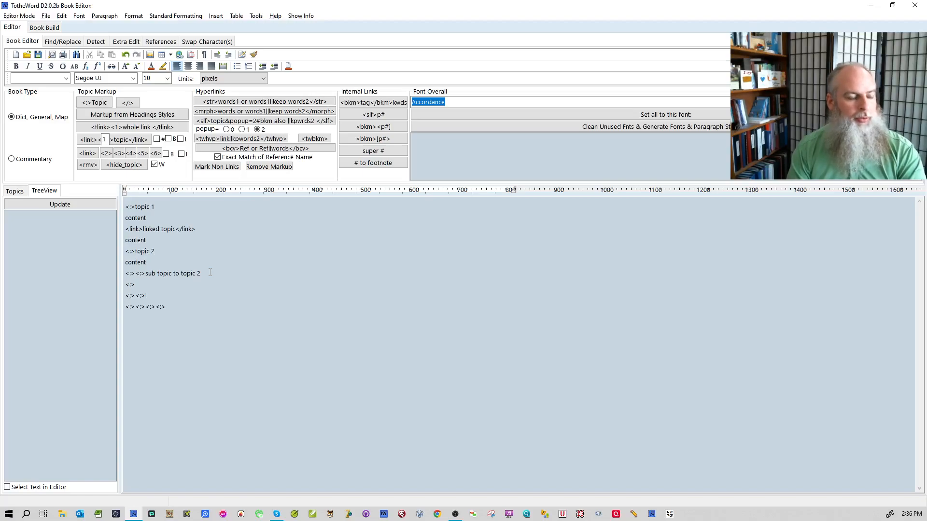
{"action": "key", "text": "Return"}
{"action": "key", "text": "alt+3"}
{"action": "key", "text": "Down"}
{"action": "key", "text": "alt+0"}
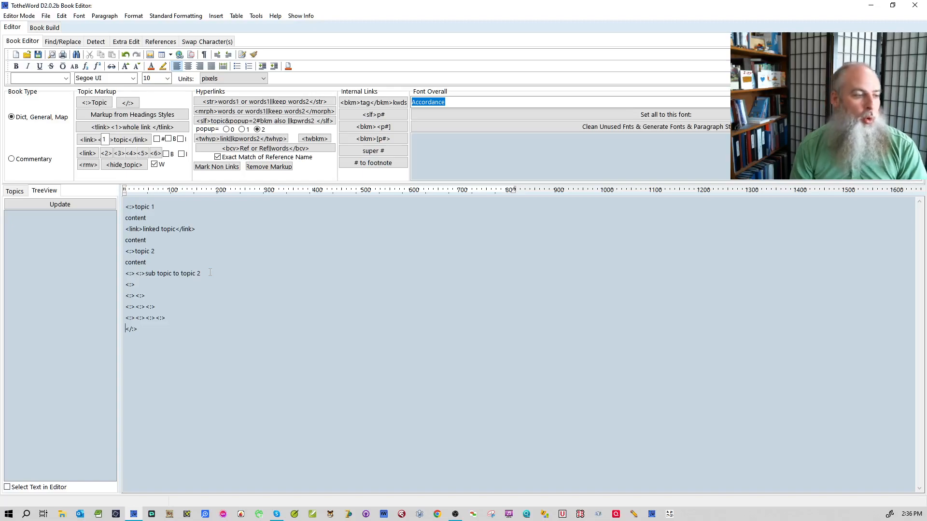
- Replace the sample marker lines with a topic heading split as "<:>topic over" and "two lines</:>", keeping the closing tag on the second line
{"action": "key", "text": "Up"}
{"action": "key", "text": "Up"}
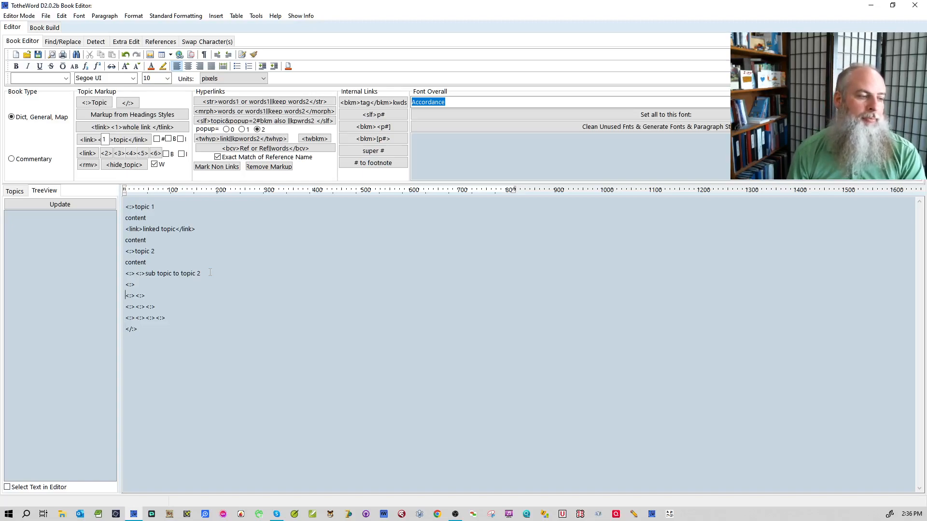
{"action": "key", "text": "shift+Down"}
{"action": "key", "text": "shift+Down"}
{"action": "key", "text": "shift+End"}
{"action": "key", "text": "Delete"}
{"action": "type", "text": "<:>topic over"}
{"action": "key", "text": "Return"}
{"action": "type", "text": "two lines"}
{"action": "key", "text": "Delete"}
{"action": "key", "text": "Delete"}
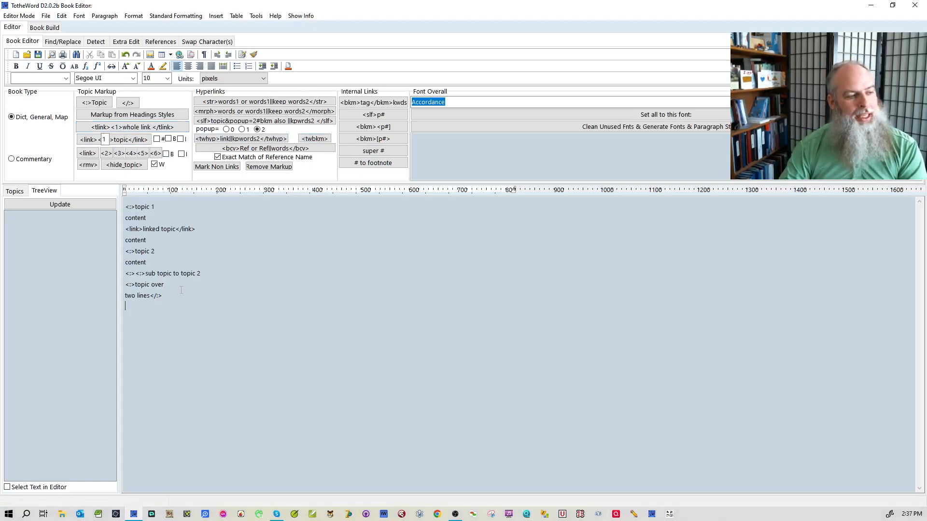
- Insert the line "<tlink>lined topic</tlink>" directly below the topic 1 heading
{"action": "left_click_drag", "start_coordinate": [164, 296], "coordinate": [126, 284]}
{"action": "left_click", "coordinate": [160, 206]}
{"action": "key", "text": "Return"}
{"action": "type", "text": "<tlink>"}
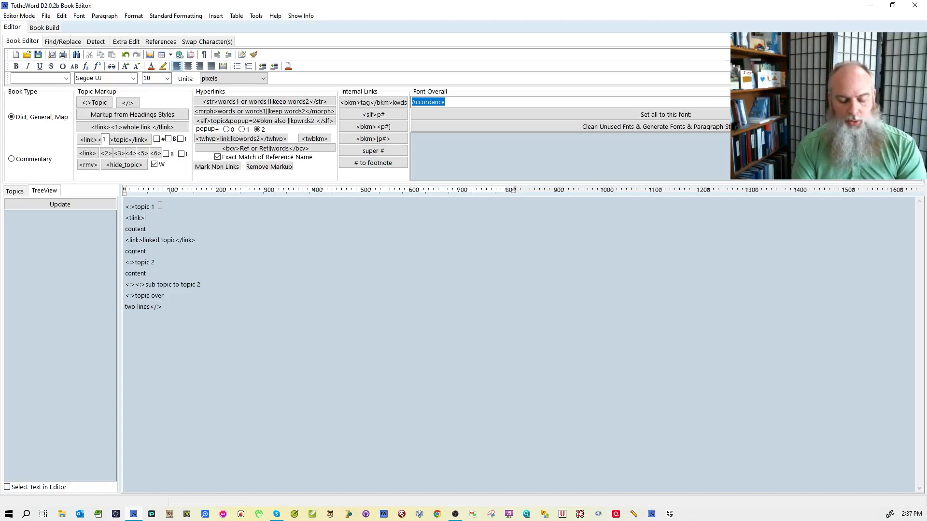
{"action": "type", "text": "li"}
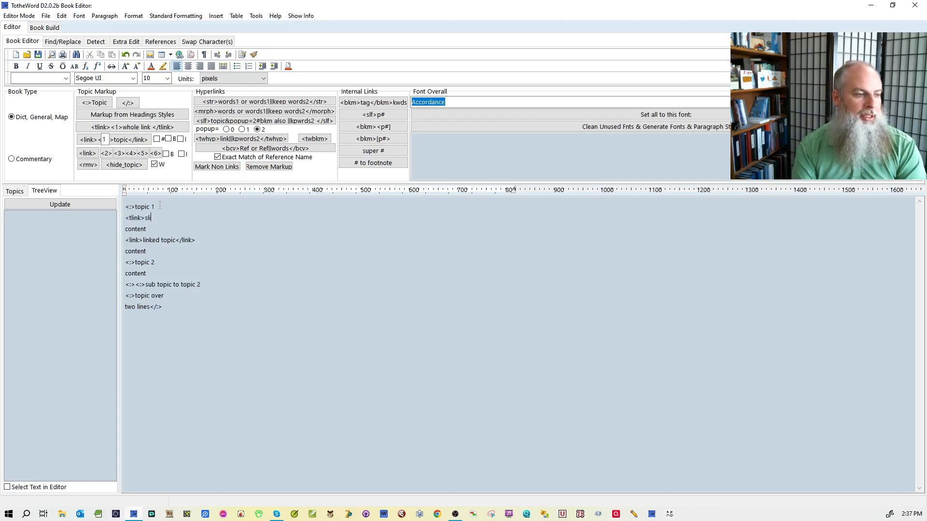
{"action": "type", "text": "ned topic<"}
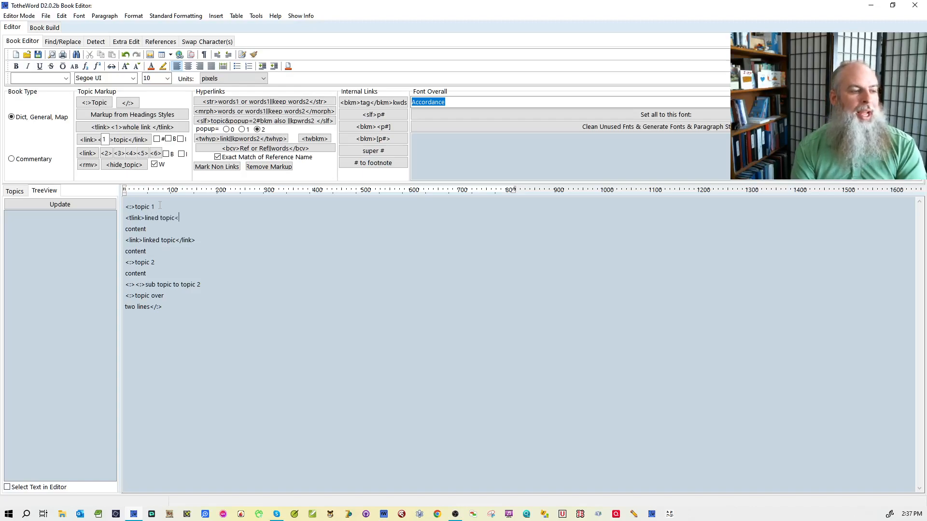
{"action": "type", "text": "/tlink>"}
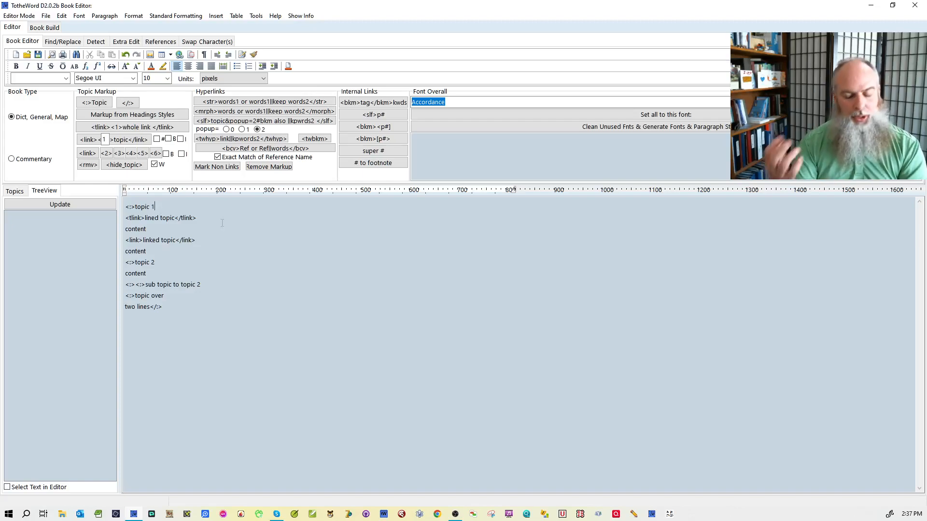
- Append "<rmv>not needed in theWord topic tree</rmv>" to the topic 1 heading
{"action": "left_click", "coordinate": [41, 28]}
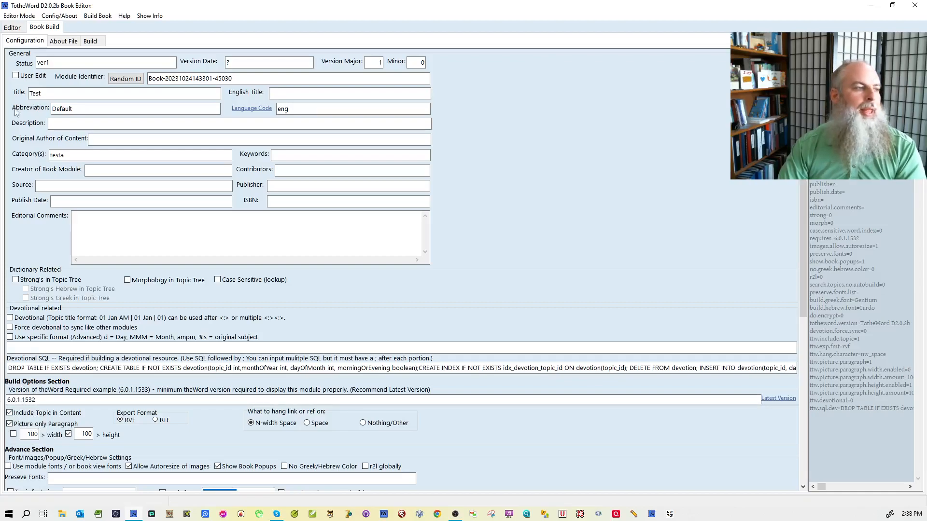
{"action": "left_click", "coordinate": [15, 28]}
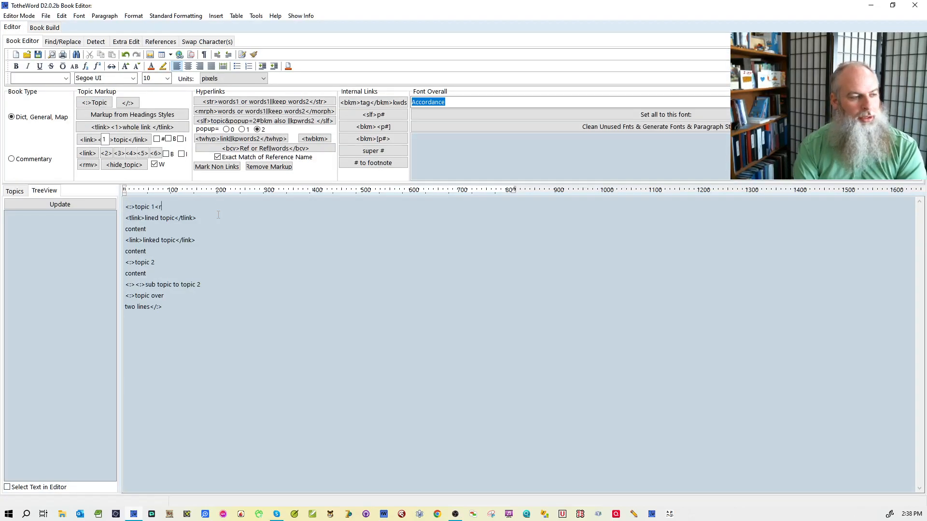
{"action": "key", "text": "BackSpace"}
{"action": "key", "text": "BackSpace"}
{"action": "type", "text": "<rmv>not needed in theWord topic tre"}
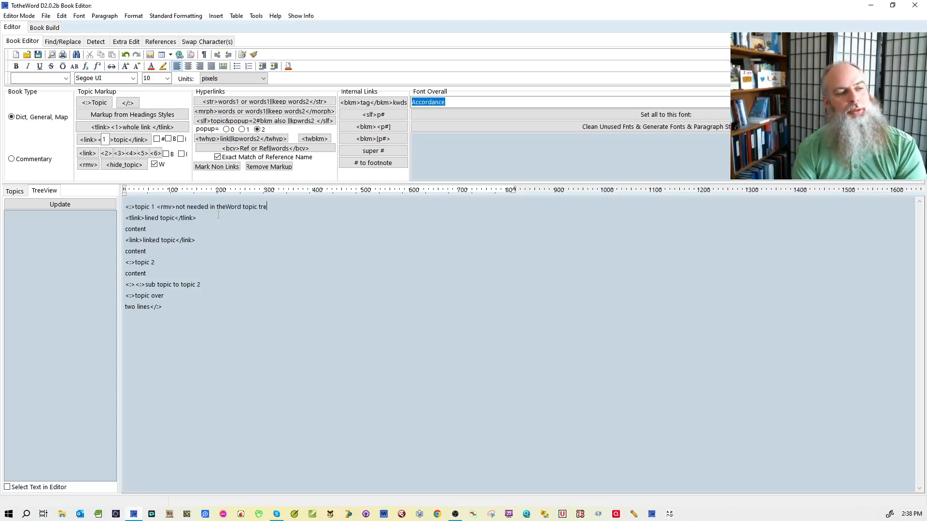
{"action": "type", "text": "e</rmv>"}
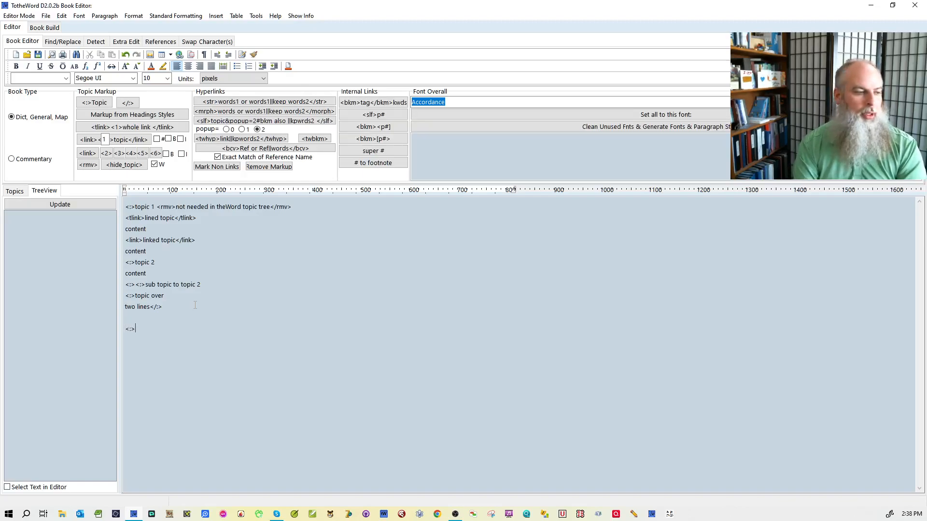
- Title the new last topic "hidden topic 1" and mark it with the "<hide_topic>" tag
{"action": "type", "text": "hidden topic 1"}
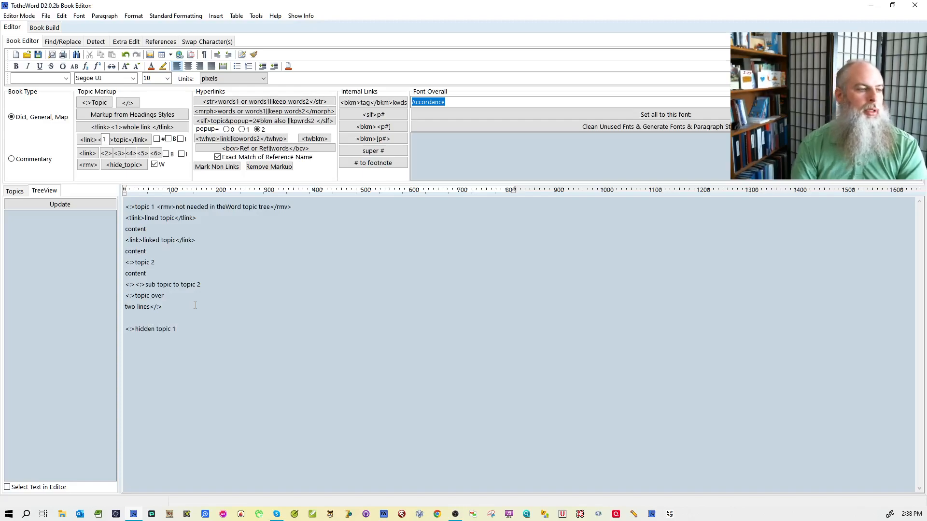
{"action": "left_click", "coordinate": [124, 165]}
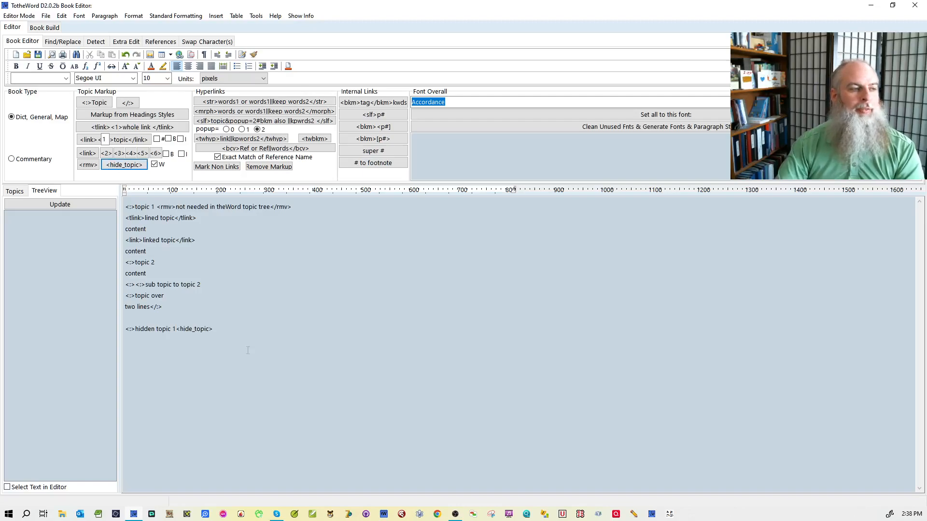
{"action": "left_click", "coordinate": [156, 165]}
{"action": "left_click", "coordinate": [156, 165]}
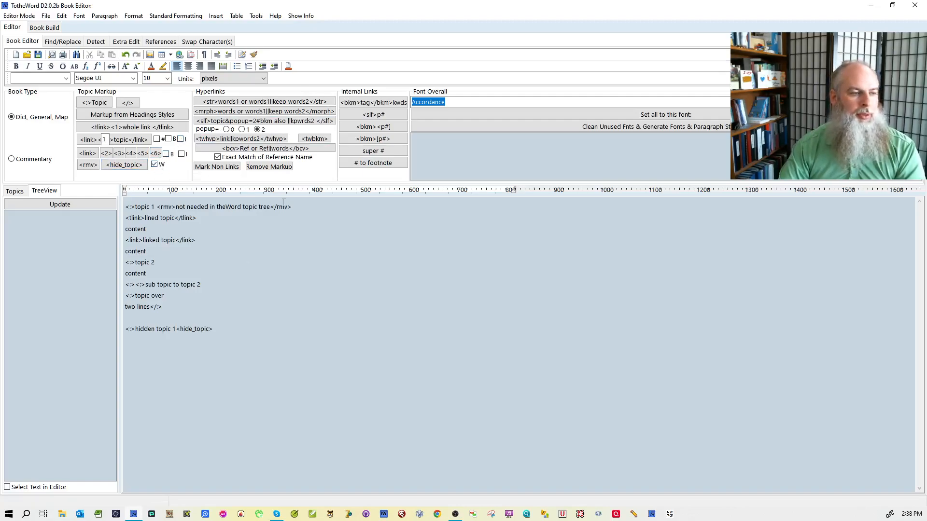
- Add a body paragraph directly below the hidden topic 1 heading, repeating the word "content" until it runs onto a second line
{"action": "left_click_drag", "start_coordinate": [213, 329], "coordinate": [120, 325]}
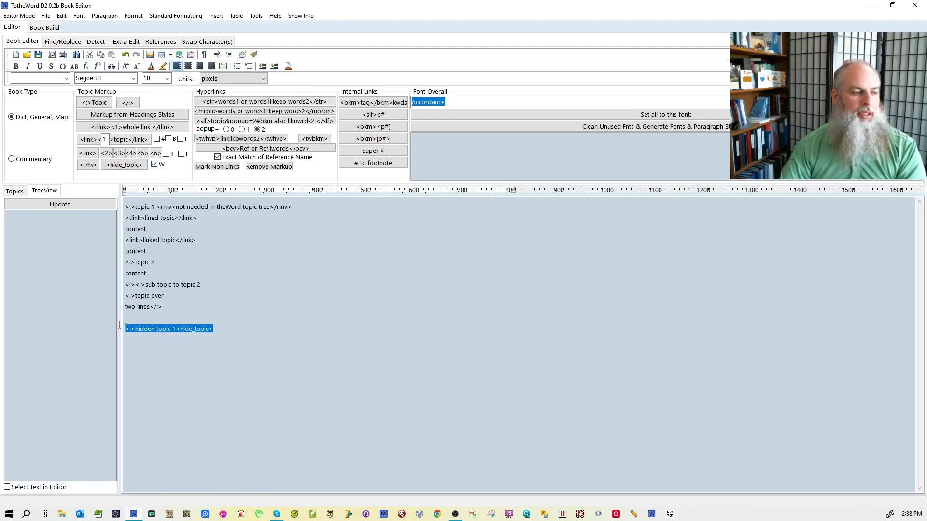
{"action": "key", "text": "ctrl+c"}
{"action": "key", "text": "End"}
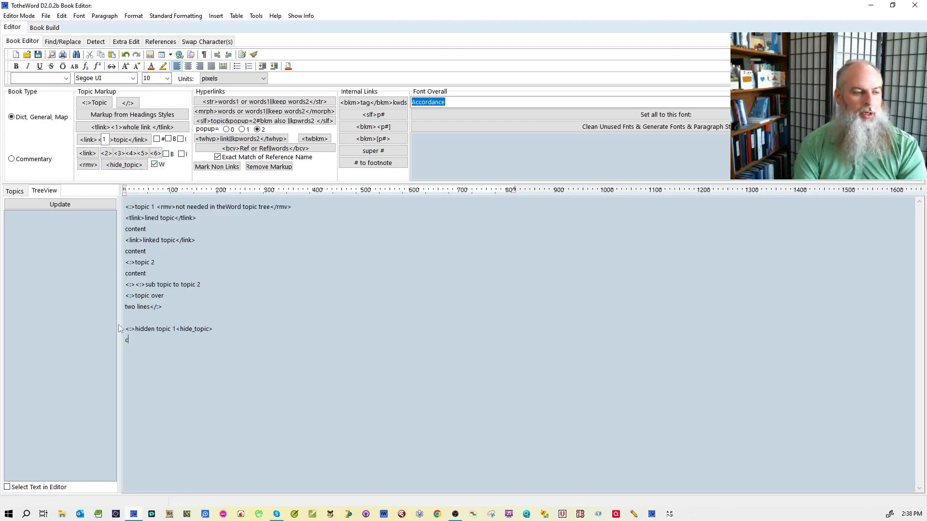
{"action": "key", "text": "shift+Home"}
{"action": "key", "text": "ctrl+c"}
{"action": "key", "text": "End"}
{"action": "key", "text": "ctrl+v"}
{"action": "key", "text": "ctrl+v"}
{"action": "key", "text": "ctrl+v"}
{"action": "key", "text": "ctrl+v"}
{"action": "key", "text": "ctrl+v"}
{"action": "key", "text": "ctrl+v"}
{"action": "key", "text": "ctrl+v"}
{"action": "key", "text": "ctrl+v"}
{"action": "key", "text": "ctrl+v"}
{"action": "key", "text": "ctrl+v"}
{"action": "key", "text": "ctrl+v"}
{"action": "key", "text": "ctrl+v"}
{"action": "key", "text": "ctrl+v"}
{"action": "key", "text": "ctrl+v"}
{"action": "key", "text": "ctrl+v"}
{"action": "key", "text": "ctrl+v"}
{"action": "key", "text": "ctrl+v"}
{"action": "key", "text": "ctrl+v"}
{"action": "key", "text": "ctrl+v"}
{"action": "key", "text": "ctrl+v"}
{"action": "key", "text": "ctrl+v"}
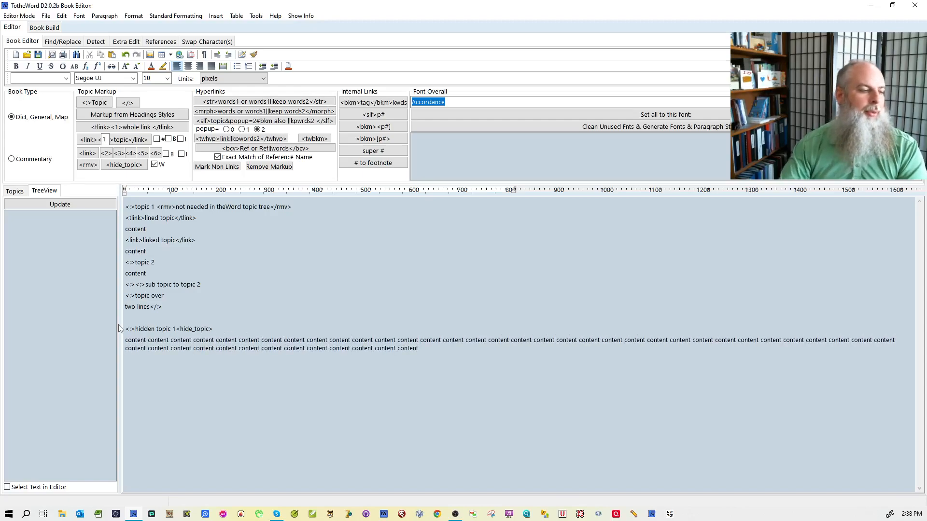
- Toggle the editor's text wrapping off and back on
{"action": "left_click", "coordinate": [157, 167]}
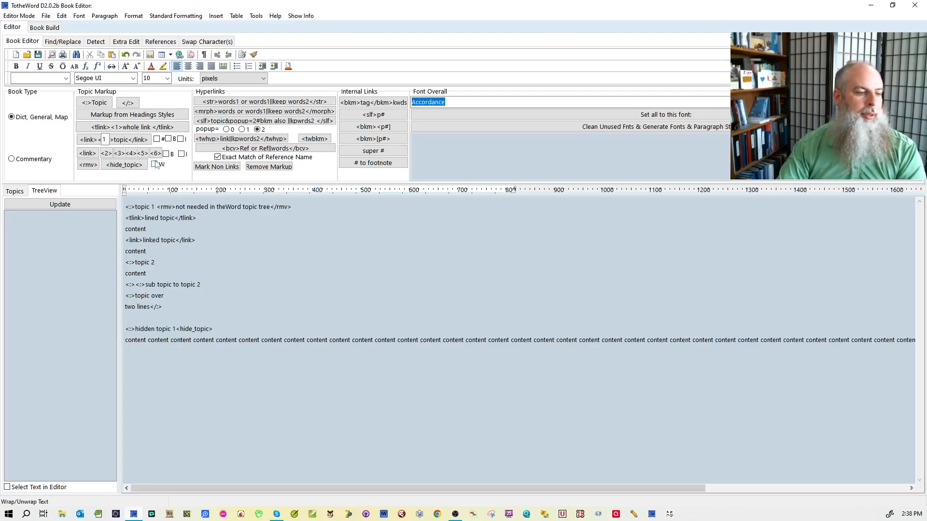
{"action": "left_click", "coordinate": [157, 167]}
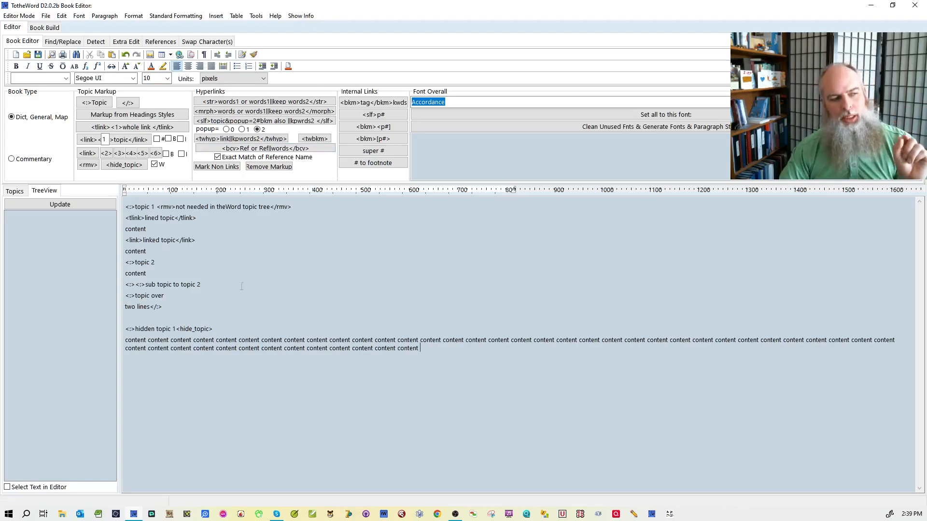
- Open the book file MsgBiblePrepGuide-rv1_3.rvf as a normal document without saving the changes to Untitled.rtf
{"action": "left_click", "coordinate": [46, 16]}
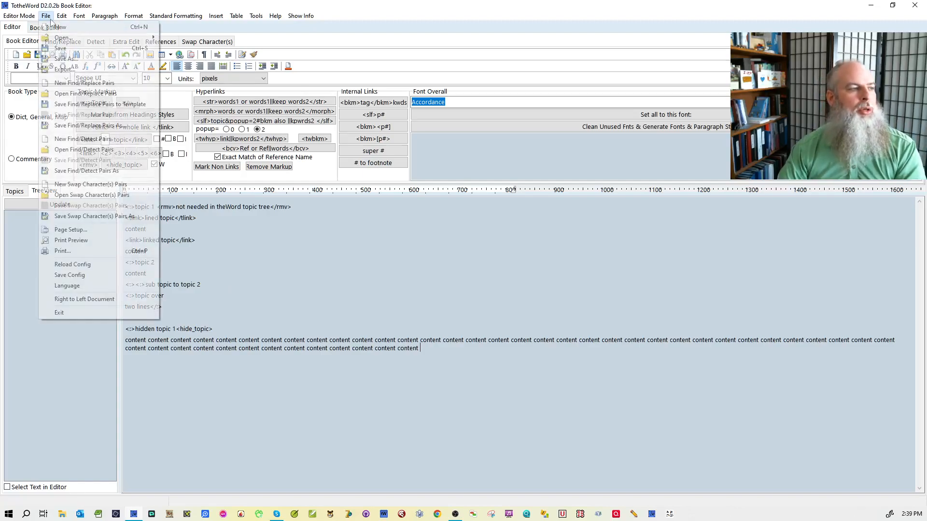
{"action": "mouse_move", "coordinate": [53, 41]}
{"action": "mouse_move", "coordinate": [186, 38]}
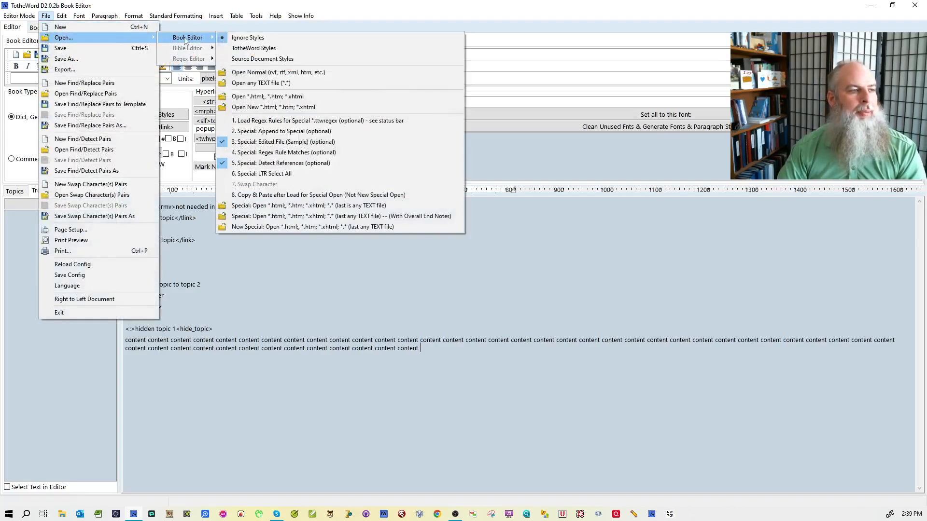
{"action": "left_click", "coordinate": [278, 73]}
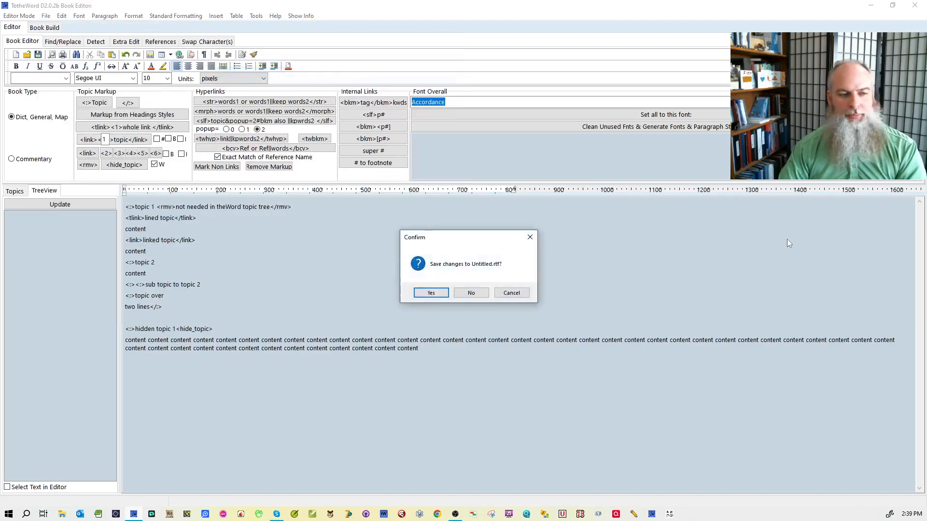
{"action": "left_click", "coordinate": [471, 293]}
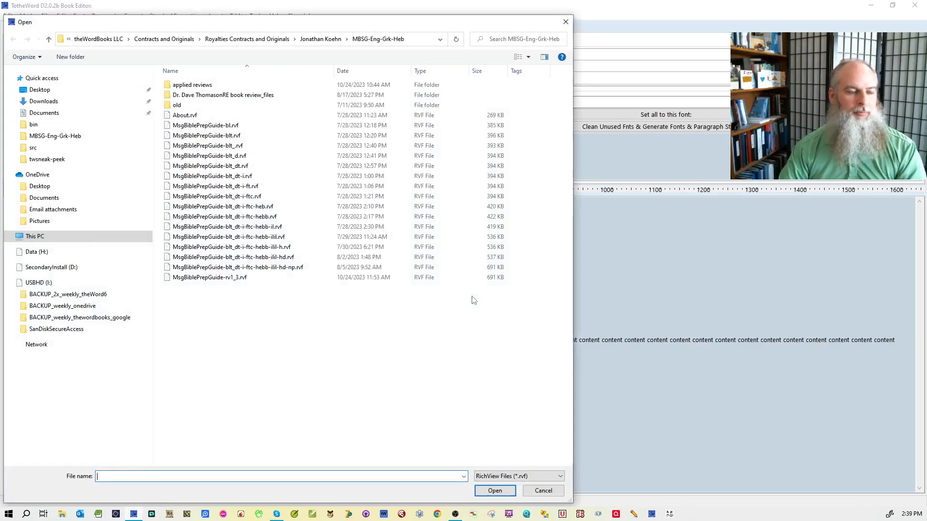
{"action": "left_click", "coordinate": [232, 279]}
{"action": "double_click", "coordinate": [231, 278]}
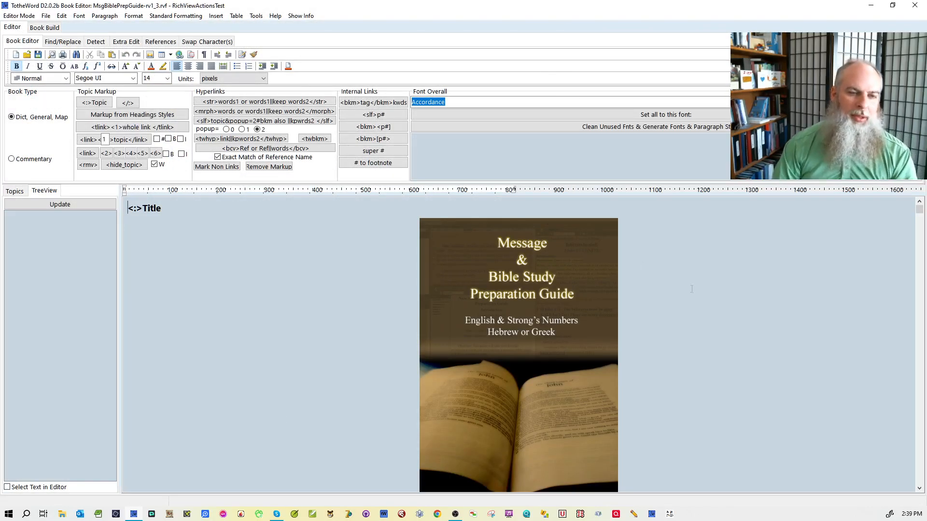
- Examine the topic markup on the Title, Introduction and Chapter 1 headings at the start of the book
{"action": "scroll", "coordinate": [675, 287], "scroll_direction": "down", "scroll_amount": 10}
{"action": "scroll", "coordinate": [700, 295], "scroll_direction": "down", "scroll_amount": 8}
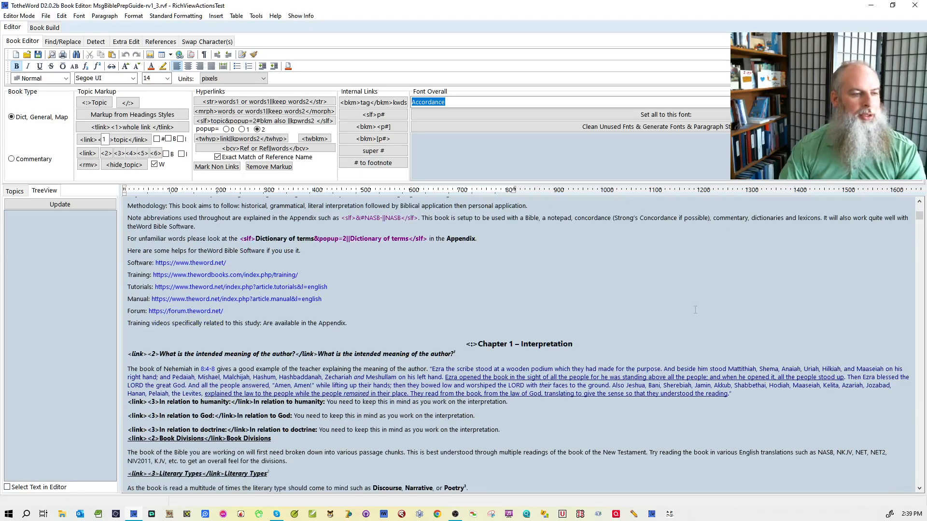
{"action": "scroll", "coordinate": [696, 310], "scroll_direction": "up", "scroll_amount": 18}
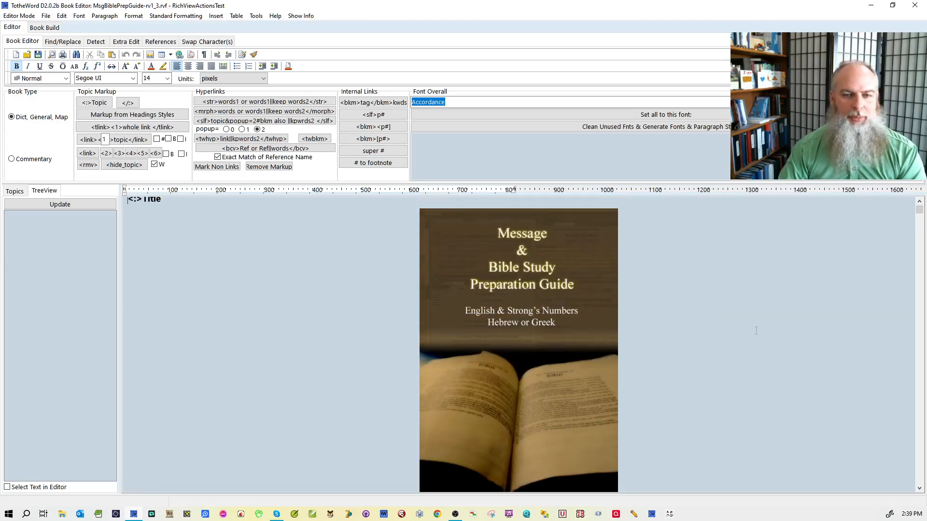
{"action": "scroll", "coordinate": [756, 331], "scroll_direction": "up", "scroll_amount": 1}
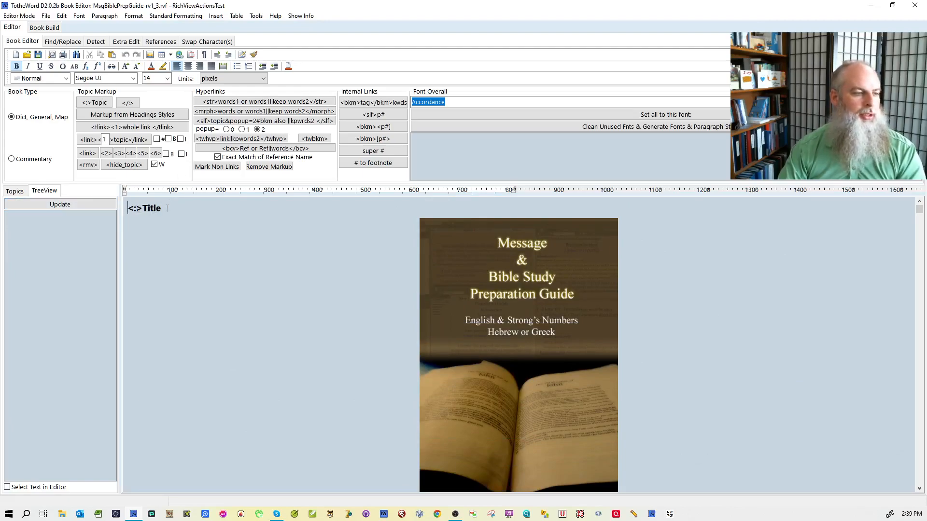
{"action": "scroll", "coordinate": [167, 209], "scroll_direction": "down", "scroll_amount": 5}
{"action": "scroll", "coordinate": [247, 233], "scroll_direction": "up", "scroll_amount": 5}
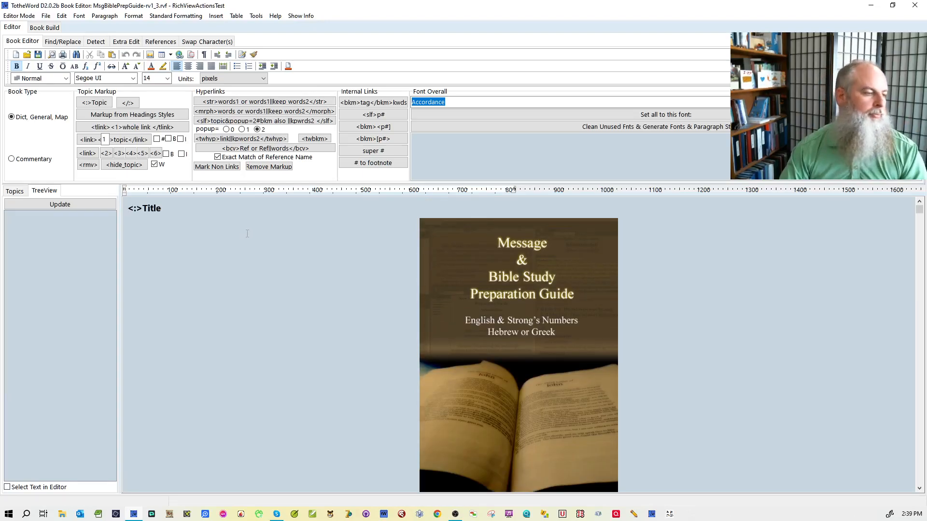
{"action": "scroll", "coordinate": [237, 280], "scroll_direction": "down", "scroll_amount": 10}
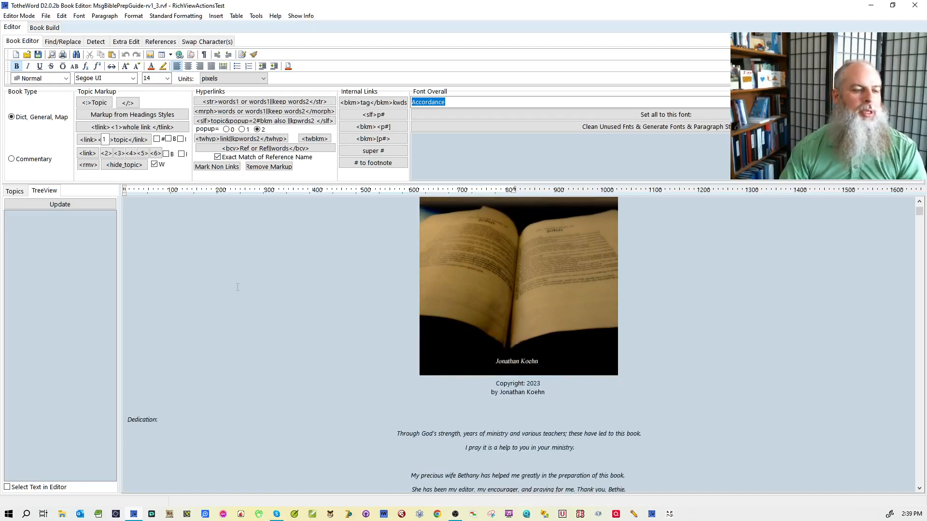
{"action": "scroll", "coordinate": [212, 336], "scroll_direction": "up", "scroll_amount": 1}
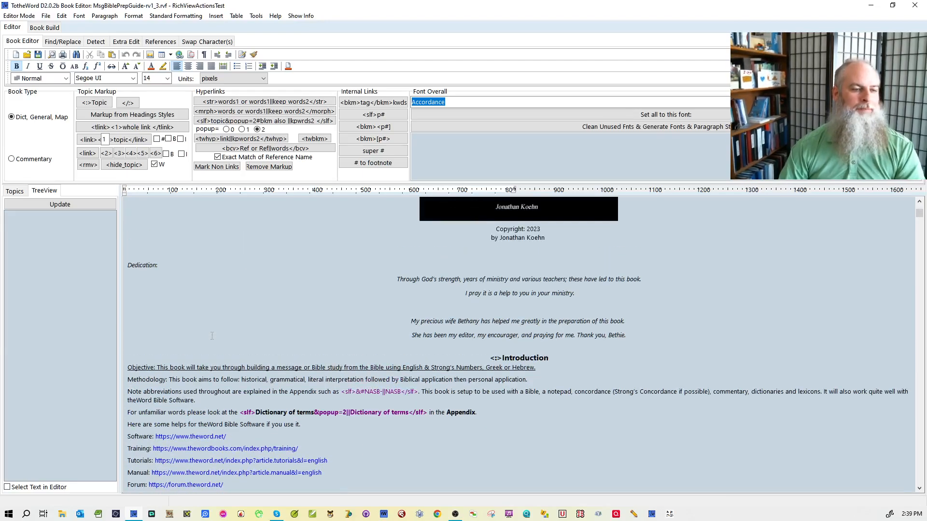
{"action": "scroll", "coordinate": [212, 329], "scroll_direction": "down", "scroll_amount": 2}
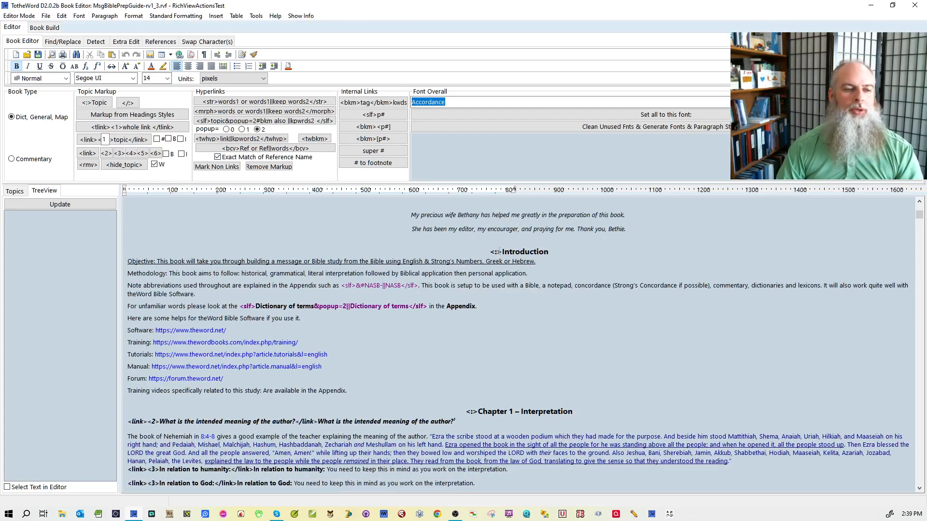
{"action": "scroll", "coordinate": [120, 335], "scroll_direction": "down", "scroll_amount": 2}
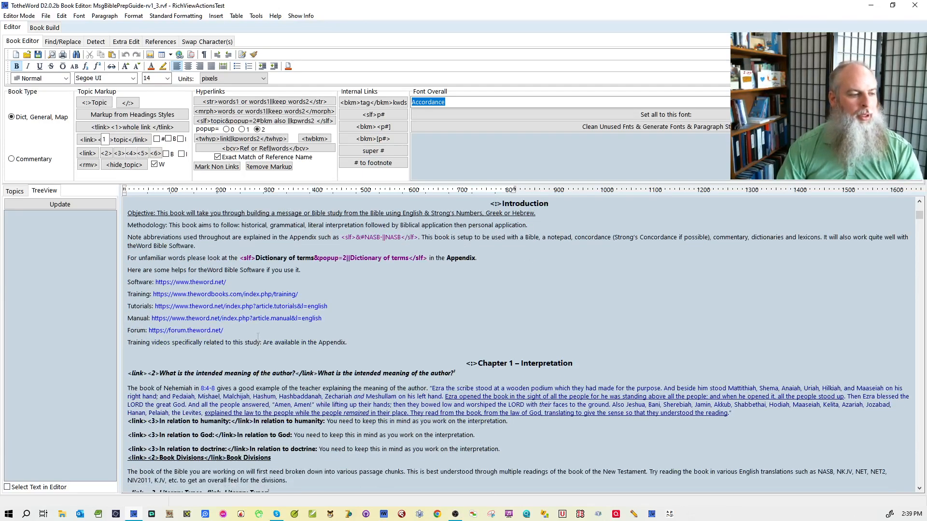
- Examine the numbered link tags that set the sub topic levels under Chapter 1 – Interpretation
{"action": "left_click", "coordinate": [476, 301]}
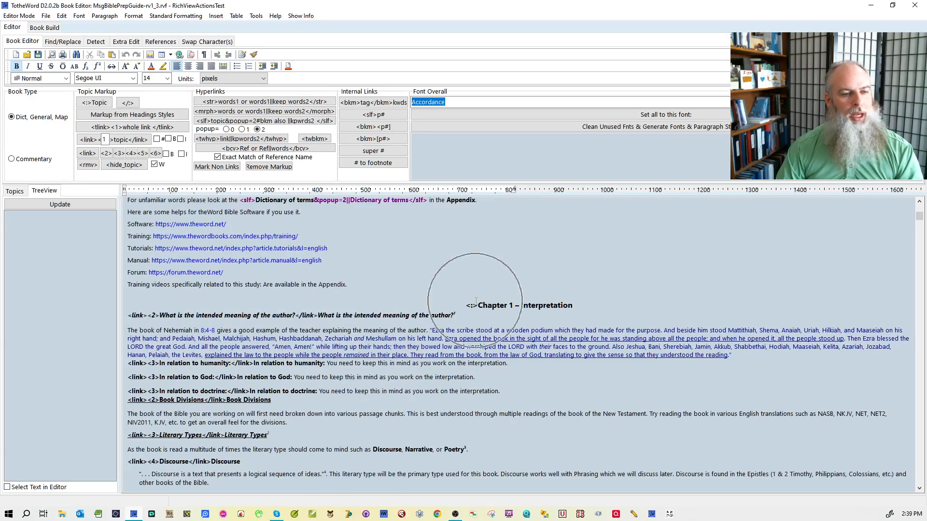
{"action": "left_click", "coordinate": [140, 315]}
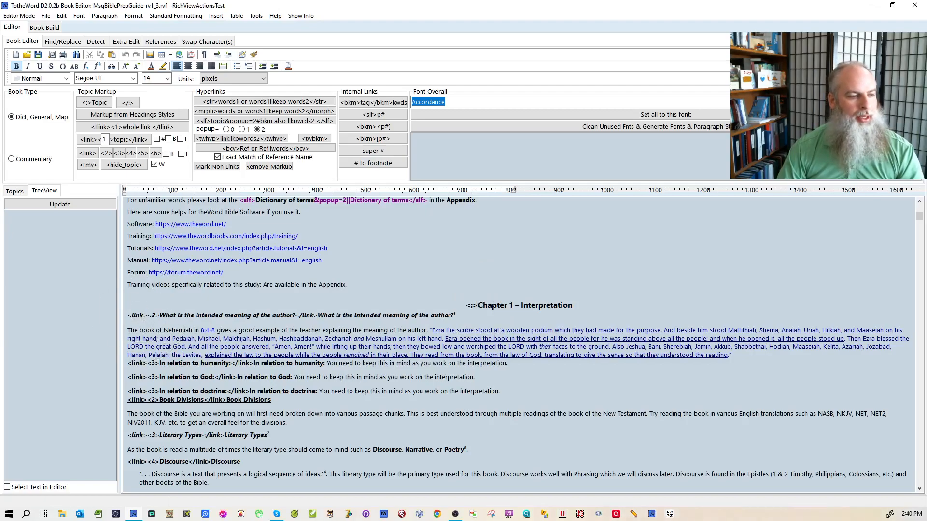
{"action": "scroll", "coordinate": [498, 321], "scroll_direction": "down", "scroll_amount": 3}
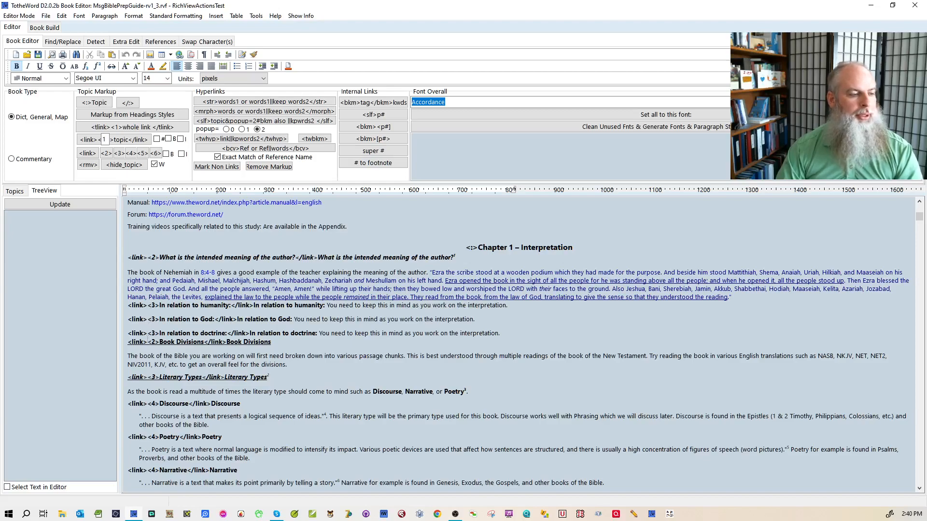
{"action": "scroll", "coordinate": [366, 342], "scroll_direction": "down", "scroll_amount": 9}
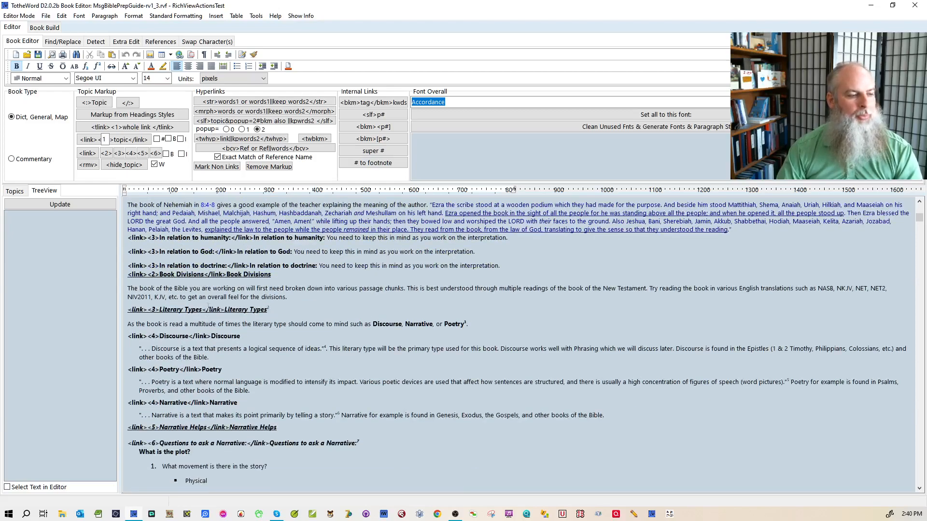
{"action": "scroll", "coordinate": [342, 314], "scroll_direction": "down", "scroll_amount": 12}
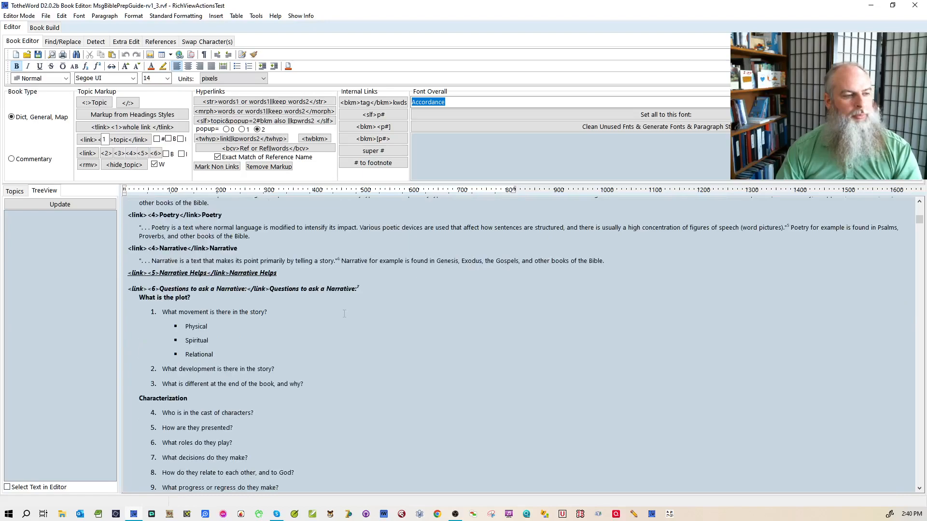
{"action": "scroll", "coordinate": [343, 319], "scroll_direction": "up", "scroll_amount": 20}
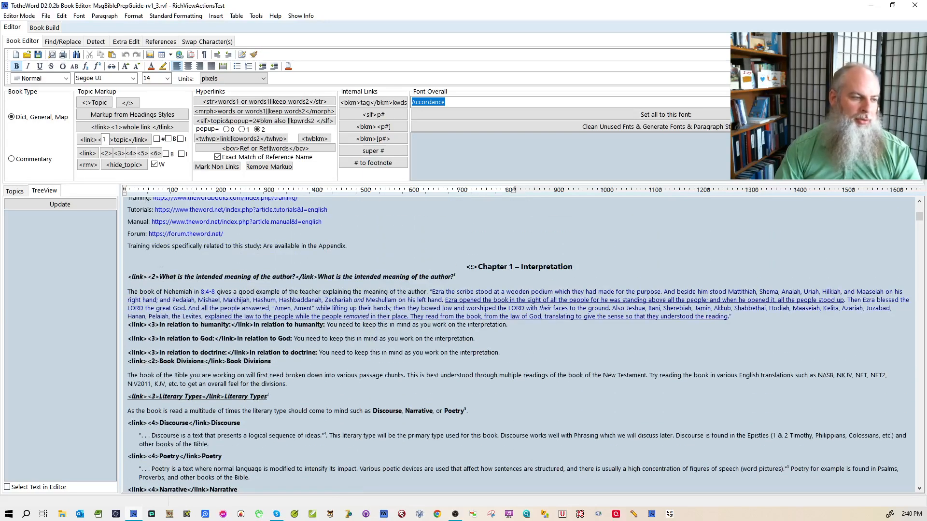
{"action": "left_click", "coordinate": [155, 277]}
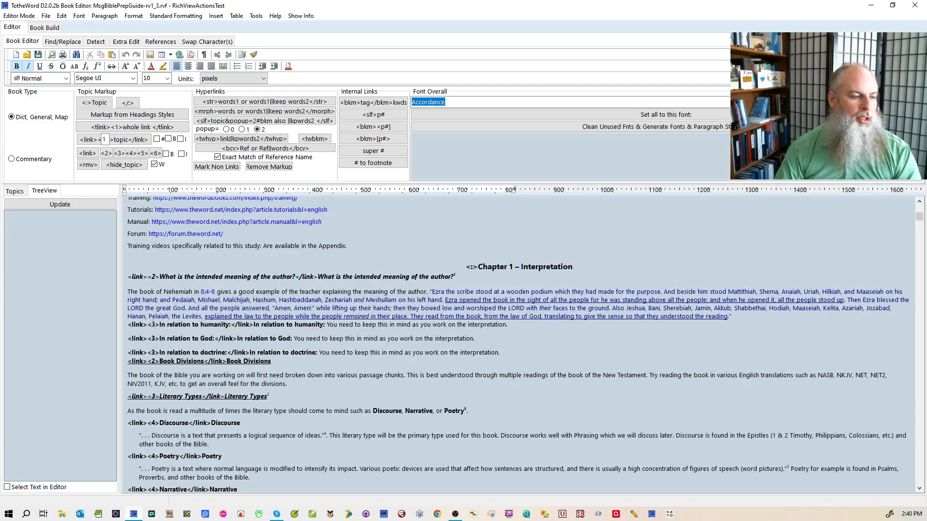
{"action": "scroll", "coordinate": [143, 411], "scroll_direction": "down", "scroll_amount": 3}
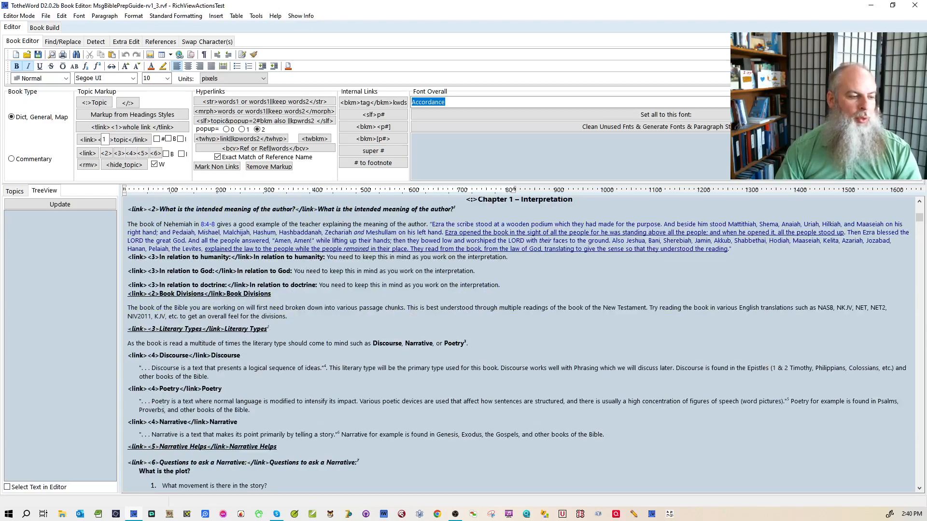
{"action": "scroll", "coordinate": [213, 376], "scroll_direction": "down", "scroll_amount": 6}
{"action": "scroll", "coordinate": [212, 376], "scroll_direction": "up", "scroll_amount": 1}
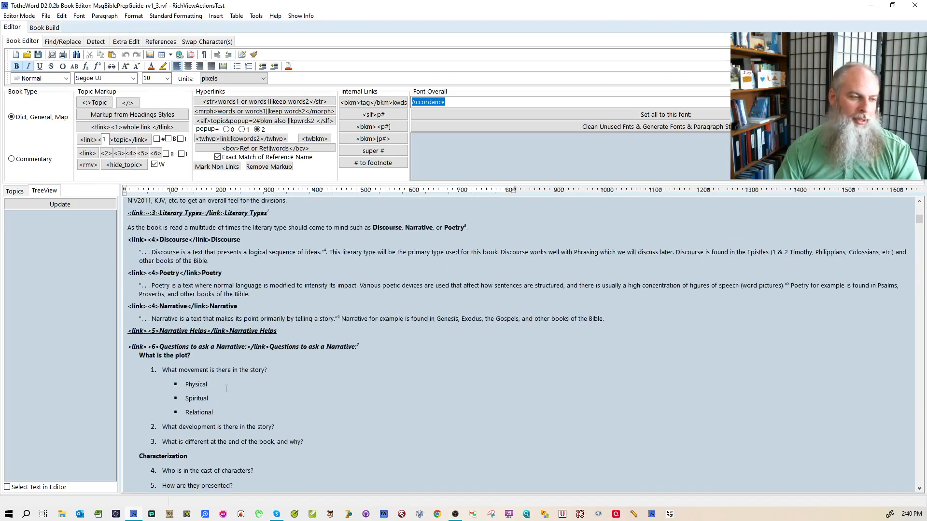
{"action": "scroll", "coordinate": [213, 376], "scroll_direction": "up", "scroll_amount": 9}
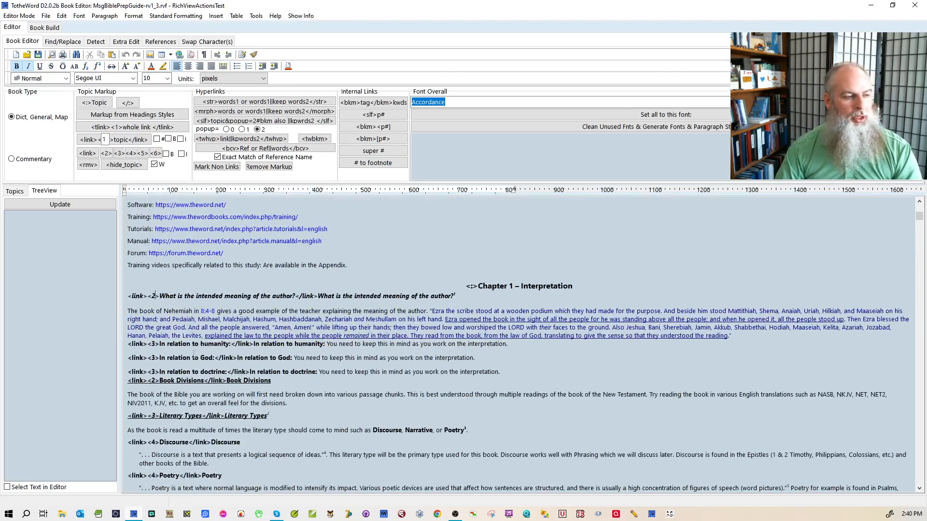
- Remove the "<2>" level tag from the "What is the intended meaning of the author?" heading
{"action": "key", "text": "Left"}
{"action": "key", "text": "Left"}
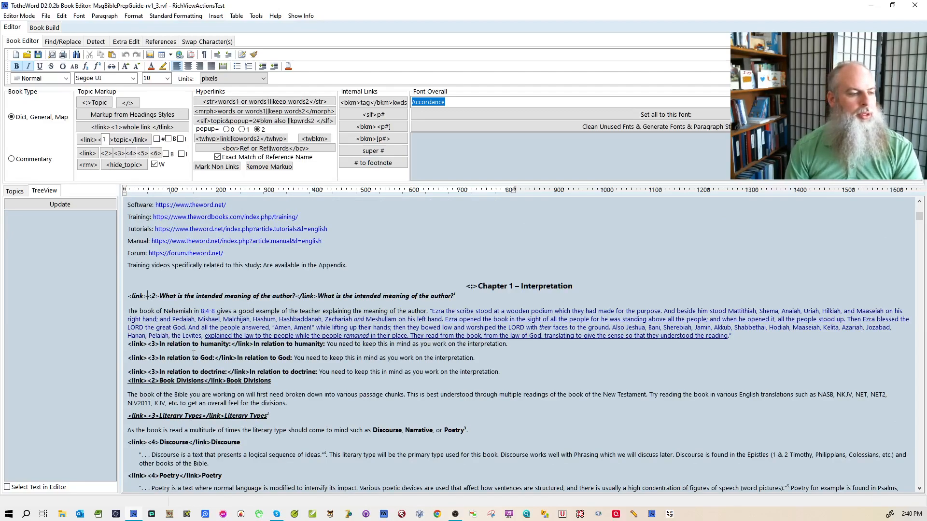
{"action": "key", "text": "Delete"}
{"action": "key", "text": "Delete"}
{"action": "key", "text": "Delete"}
- Set the level tag to 2 on the "In relation to humanity", "In relation to God" and "In relation to doctrine" headings
{"action": "key", "text": "Down"}
{"action": "key", "text": "Down"}
{"action": "key", "text": "Right"}
{"action": "key", "text": "Delete"}
{"action": "type", "text": "2"}
{"action": "key", "text": "Down"}
{"action": "key", "text": "Delete"}
{"action": "type", "text": "2"}
{"action": "key", "text": "Delete"}
{"action": "type", "text": "2"}
- Remove the "<2>" level tag from the Book Divisions heading
{"action": "key", "text": "Down"}
{"action": "key", "text": "Delete"}
{"action": "key", "text": "Delete"}
{"action": "key", "text": "Delete"}
- Set the level tag of the Literary Types heading to 2
{"action": "key", "text": "Down"}
{"action": "key", "text": "Down"}
{"action": "key", "text": "Down"}
{"action": "key", "text": "Delete"}
{"action": "type", "text": "2"}
- Set the level tags of the Discourse, Poetry and Narrative headings to 3
{"action": "key", "text": "Down"}
{"action": "key", "text": "Delete"}
{"action": "type", "text": "3"}
{"action": "key", "text": "Down"}
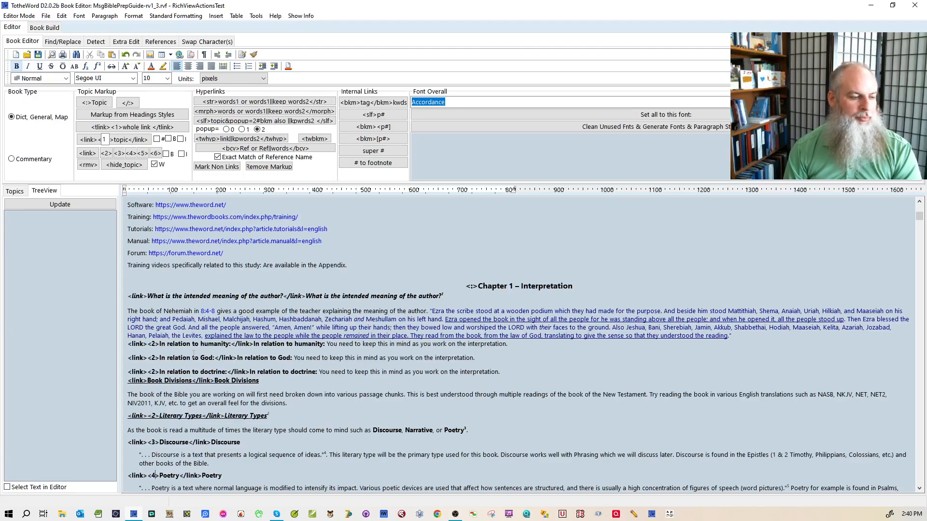
{"action": "key", "text": "Delete"}
{"action": "type", "text": "3"}
{"action": "key", "text": "Down"}
{"action": "key", "text": "Down"}
{"action": "key", "text": "Down"}
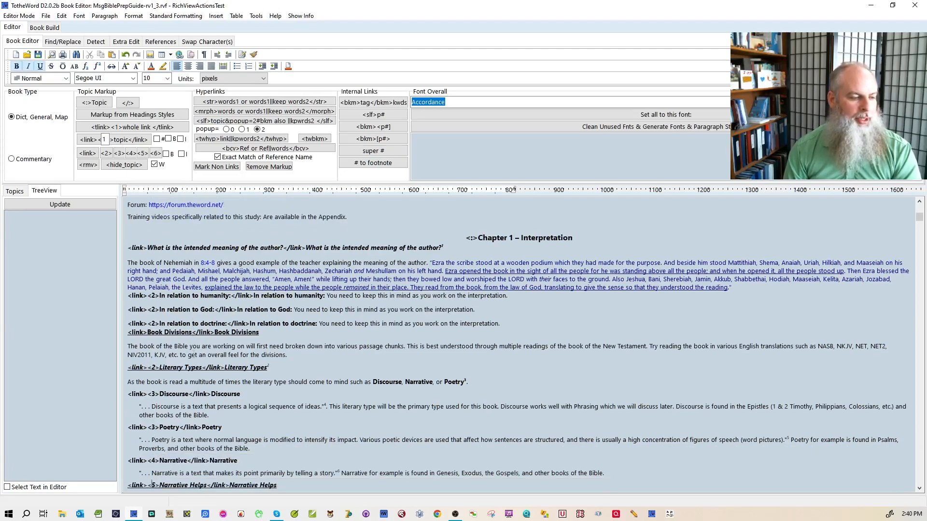
{"action": "key", "text": "Delete"}
{"action": "type", "text": "3"}
- Set the level tag to 4 on the Narrative Helps heading and 5 on the "Questions to ask a Narrative" heading
{"action": "key", "text": "Down"}
{"action": "key", "text": "Down"}
{"action": "key", "text": "Delete"}
{"action": "type", "text": "4"}
{"action": "key", "text": "Down"}
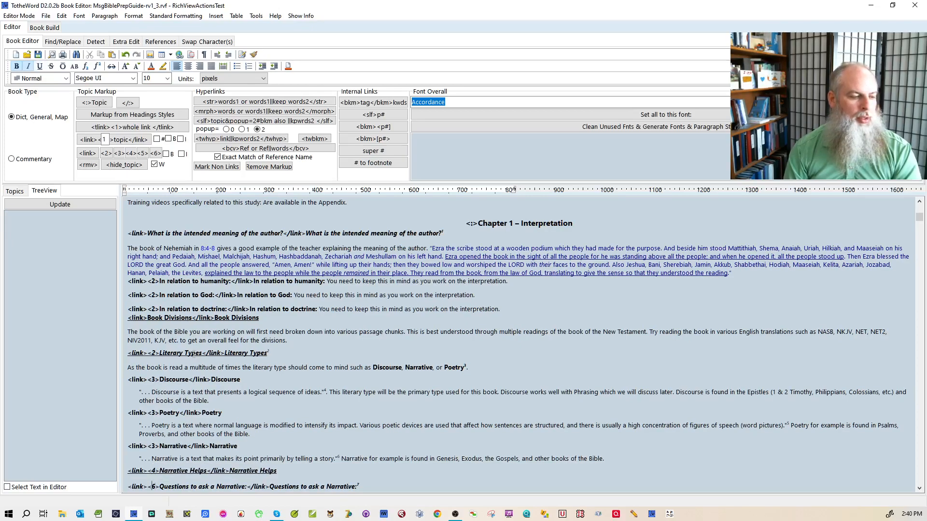
{"action": "key", "text": "Delete"}
{"action": "type", "text": "5"}
- Set the level tag of the "Principlizing from Narrative Literature" heading to 5
{"action": "key", "text": "Down"}
{"action": "key", "text": "Down"}
{"action": "key", "text": "Down"}
{"action": "key", "text": "Down"}
{"action": "key", "text": "Down"}
{"action": "key", "text": "Down"}
{"action": "key", "text": "Down"}
{"action": "key", "text": "Down"}
{"action": "key", "text": "Down"}
{"action": "key", "text": "Down"}
{"action": "key", "text": "Down"}
{"action": "key", "text": "Down"}
{"action": "key", "text": "Down"}
{"action": "key", "text": "Down"}
{"action": "key", "text": "Down"}
{"action": "key", "text": "Down"}
{"action": "key", "text": "Down"}
{"action": "key", "text": "Down"}
{"action": "key", "text": "Down"}
{"action": "key", "text": "Down"}
{"action": "key", "text": "Down"}
{"action": "key", "text": "Down"}
{"action": "key", "text": "Down"}
{"action": "key", "text": "Down"}
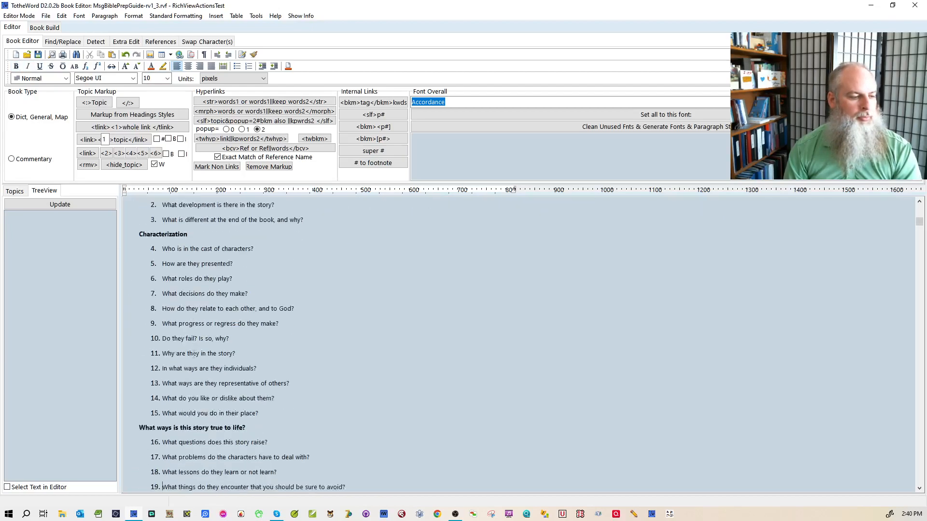
{"action": "key", "text": "Down"}
{"action": "key", "text": "Down"}
{"action": "key", "text": "Down"}
{"action": "key", "text": "Down"}
{"action": "key", "text": "Down"}
{"action": "key", "text": "Down"}
{"action": "key", "text": "Down"}
{"action": "key", "text": "Down"}
{"action": "key", "text": "Down"}
{"action": "key", "text": "Down"}
{"action": "key", "text": "Down"}
{"action": "key", "text": "Up"}
{"action": "key", "text": "Up"}
{"action": "key", "text": "Up"}
{"action": "key", "text": "Up"}
{"action": "key", "text": "Up"}
{"action": "key", "text": "Up"}
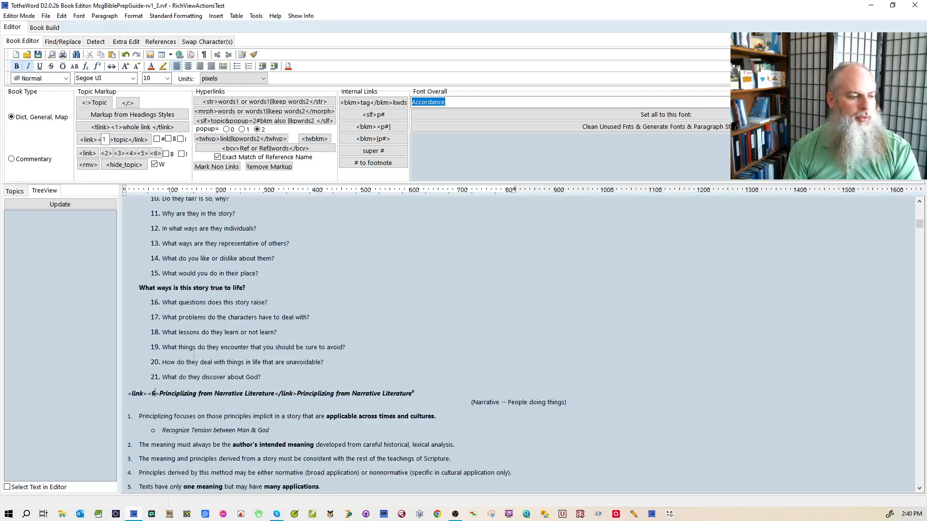
{"action": "key", "text": "Delete"}
{"action": "type", "text": "5"}
{"action": "key", "text": "Down"}
{"action": "key", "text": "Down"}
{"action": "key", "text": "Down"}
{"action": "key", "text": "Down"}
{"action": "key", "text": "Down"}
{"action": "key", "text": "Down"}
{"action": "key", "text": "Down"}
{"action": "key", "text": "Down"}
{"action": "key", "text": "Down"}
{"action": "key", "text": "Down"}
{"action": "key", "text": "Down"}
{"action": "key", "text": "Down"}
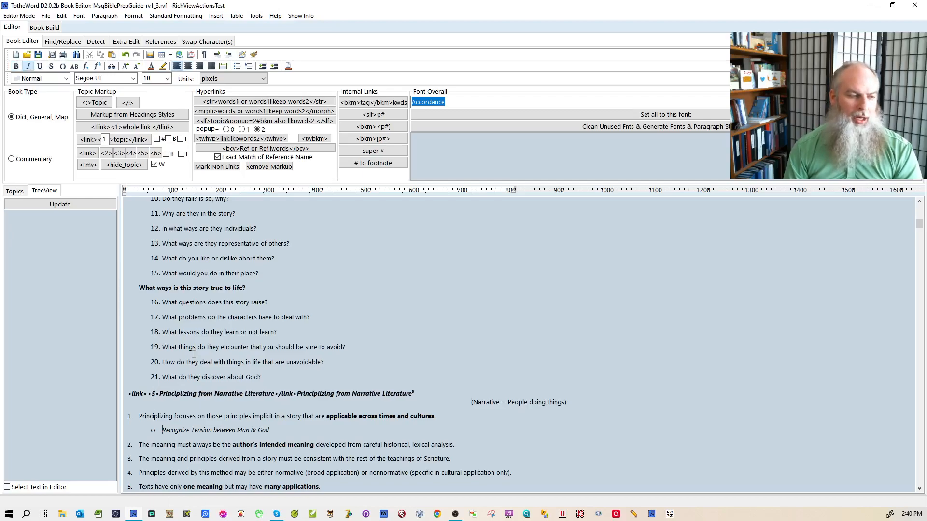
- Set the level tag of the Genres heading to 2
{"action": "key", "text": "Down"}
{"action": "key", "text": "Down"}
{"action": "key", "text": "Down"}
{"action": "key", "text": "Down"}
{"action": "key", "text": "Down"}
{"action": "key", "text": "Down"}
{"action": "key", "text": "Down"}
{"action": "key", "text": "Down"}
{"action": "key", "text": "Down"}
{"action": "key", "text": "Down"}
{"action": "key", "text": "Up"}
{"action": "key", "text": "Up"}
{"action": "key", "text": "Up"}
{"action": "key", "text": "Up"}
{"action": "key", "text": "Up"}
{"action": "key", "text": "Up"}
{"action": "key", "text": "Up"}
{"action": "key", "text": "Up"}
{"action": "key", "text": "Up"}
{"action": "key", "text": "Up"}
{"action": "key", "text": "Up"}
{"action": "key", "text": "Up"}
{"action": "key", "text": "Up"}
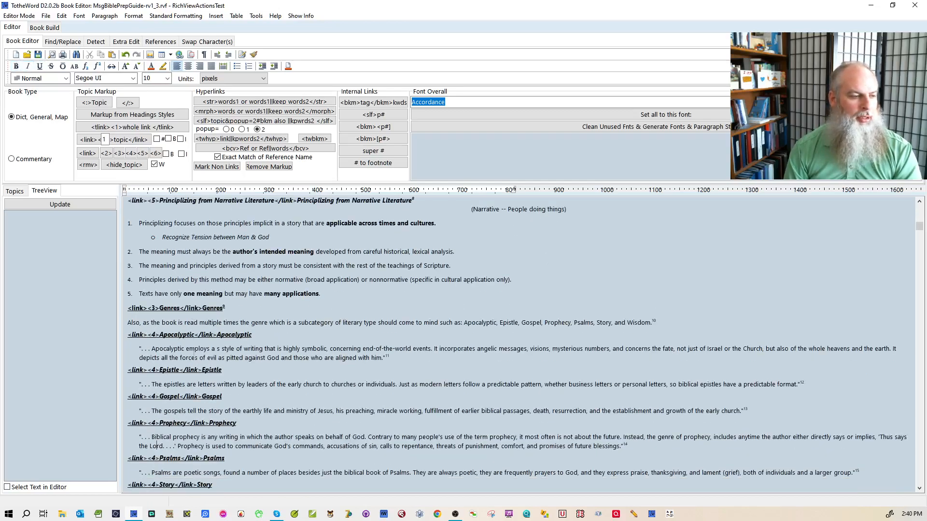
{"action": "key", "text": "Up"}
{"action": "key", "text": "Delete"}
{"action": "type", "text": "2"}
- Set the level tags of the Apocalyptic, Epistle and Gospel headings to 3
{"action": "key", "text": "Down"}
{"action": "key", "text": "Down"}
{"action": "key", "text": "Delete"}
{"action": "type", "text": "3"}
{"action": "key", "text": "Down"}
{"action": "key", "text": "Down"}
{"action": "key", "text": "Delete"}
{"action": "type", "text": "3"}
{"action": "key", "text": "Down"}
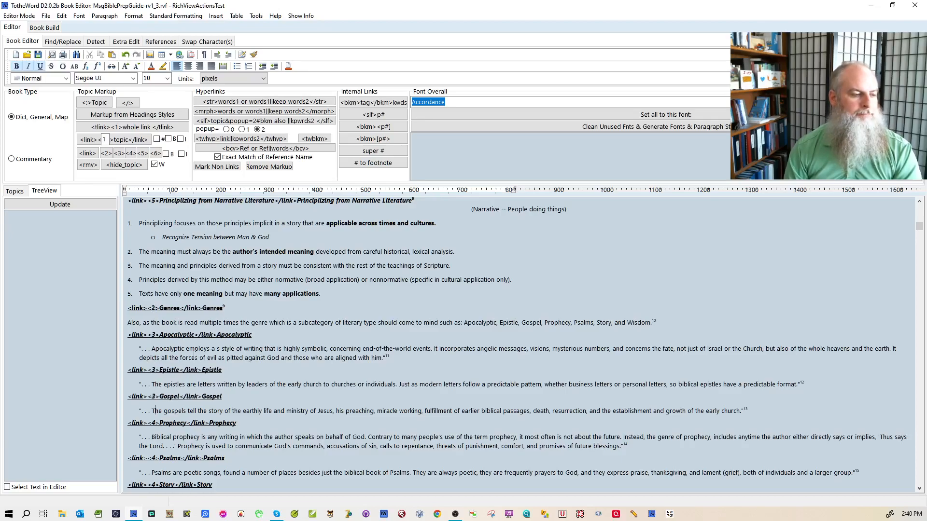
- Set the level tags of the Prophecy, Psalms, Story and Wisdom headings to 3
{"action": "key", "text": "Delete"}
{"action": "type", "text": "3"}
{"action": "key", "text": "Down"}
{"action": "key", "text": "Down"}
{"action": "key", "text": "Down"}
{"action": "key", "text": "Delete"}
{"action": "type", "text": "3"}
{"action": "key", "text": "Down"}
{"action": "key", "text": "Down"}
{"action": "key", "text": "Delete"}
{"action": "type", "text": "3"}
{"action": "key", "text": "Down"}
{"action": "key", "text": "Down"}
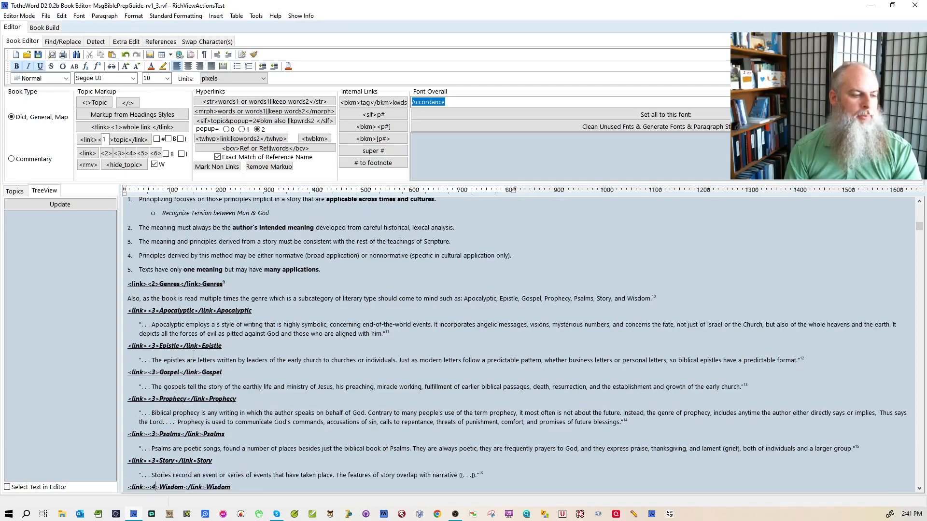
{"action": "key", "text": "Delete"}
{"action": "type", "text": "3"}
- Remove the level tag from the linked Divisions heading
{"action": "key", "text": "Down"}
{"action": "key", "text": "Down"}
{"action": "key", "text": "Down"}
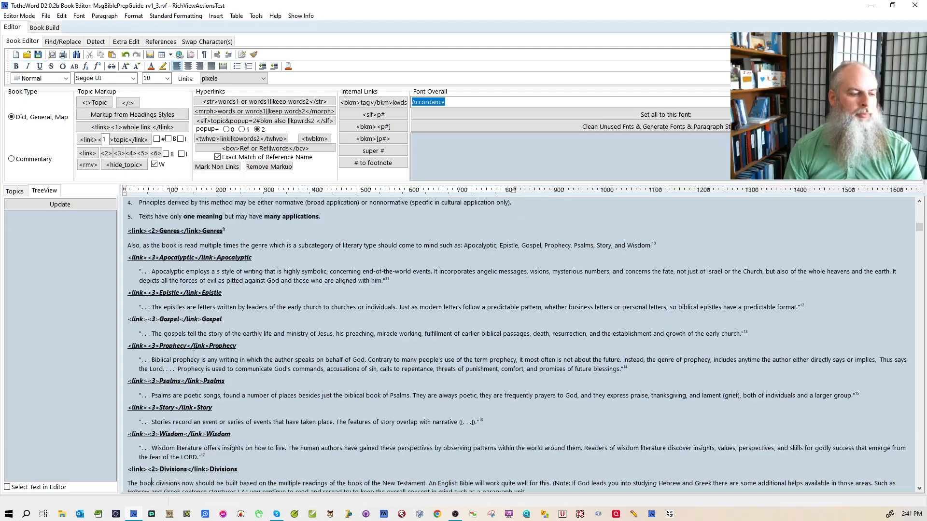
{"action": "key", "text": "Delete"}
{"action": "key", "text": "Delete"}
{"action": "key", "text": "BackSpace"}
{"action": "key", "text": "Down"}
{"action": "key", "text": "Down"}
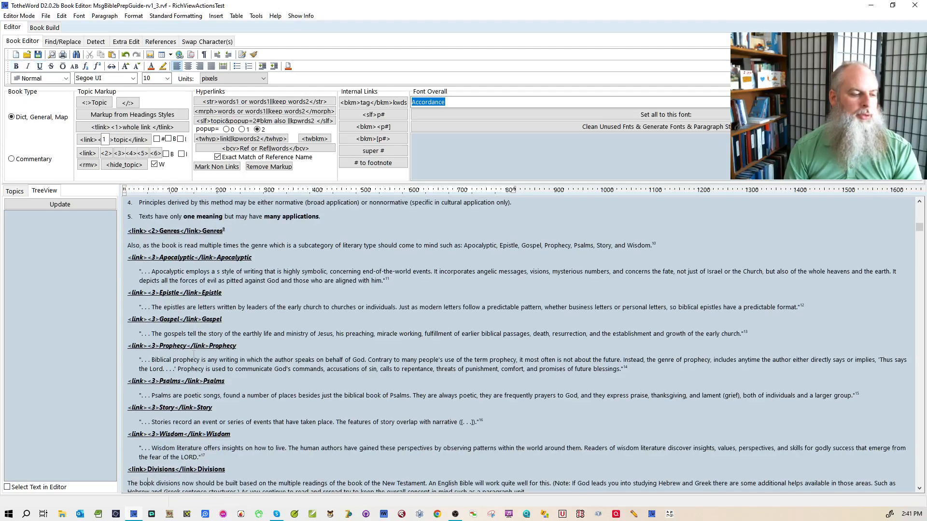
{"action": "key", "text": "Down"}
{"action": "key", "text": "Up"}
{"action": "key", "text": "Up"}
{"action": "key", "text": "Up"}
{"action": "type", "text": "<1>"}
{"action": "key", "text": "Left"}
{"action": "key", "text": "BackSpace"}
{"action": "key", "text": "BackSpace"}
{"action": "key", "text": "Delete"}
- Remove the level tag from the linked "Genre and Outline helps" heading
{"action": "key", "text": "Down"}
{"action": "key", "text": "Down"}
{"action": "key", "text": "Down"}
{"action": "key", "text": "Delete"}
{"action": "key", "text": "Delete"}
{"action": "key", "text": "Delete"}
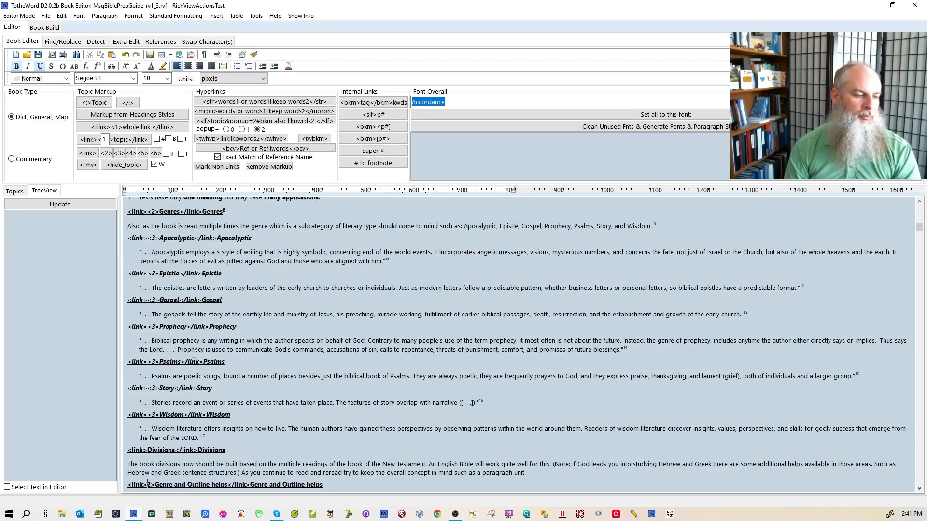
- Examine the level tags of the context headings that follow "Genre and Outline helps"
{"action": "key", "text": "Down"}
{"action": "key", "text": "Down"}
{"action": "key", "text": "Down"}
{"action": "key", "text": "Down"}
{"action": "key", "text": "Down"}
{"action": "key", "text": "Down"}
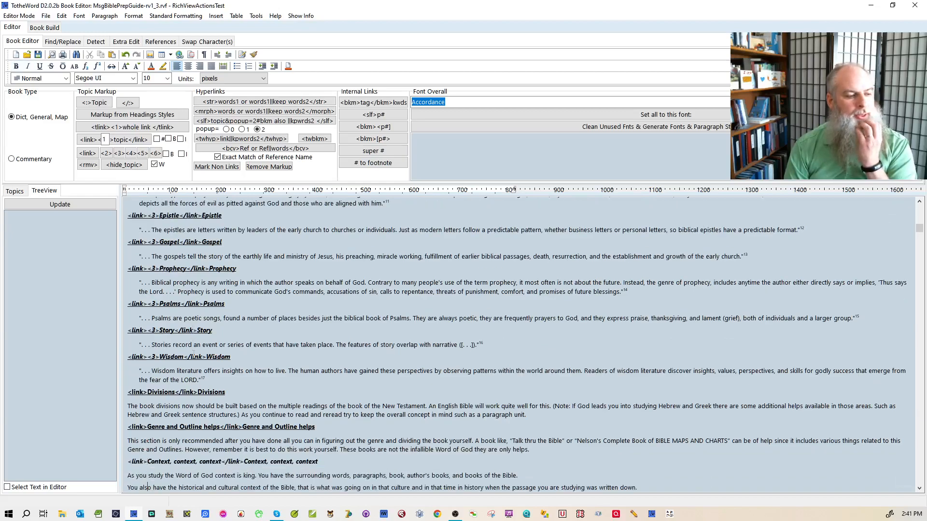
{"action": "key", "text": "Down"}
{"action": "key", "text": "Down"}
{"action": "key", "text": "Down"}
{"action": "key", "text": "Down"}
{"action": "key", "text": "Down"}
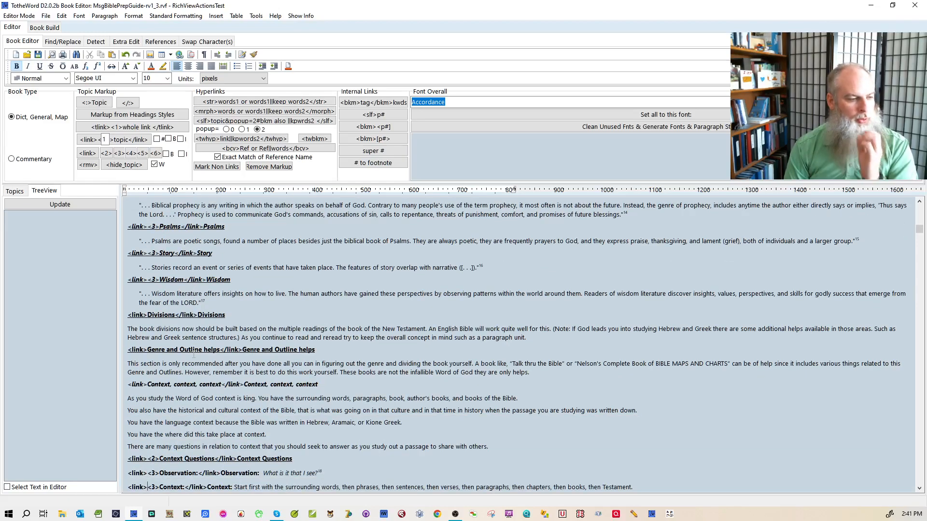
- Insert a <2> level tag in the link of the "Genre and Outline helps" heading
{"action": "key", "text": "Up"}
{"action": "key", "text": "Up"}
{"action": "key", "text": "Up"}
{"action": "key", "text": "Up"}
{"action": "key", "text": "Up"}
{"action": "key", "text": "Up"}
{"action": "key", "text": "Up"}
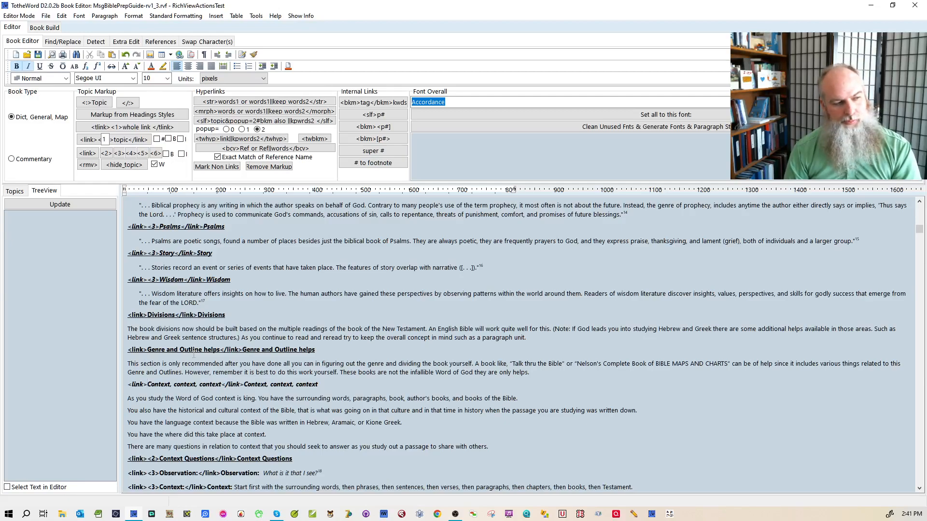
{"action": "key", "text": "Up"}
{"action": "key", "text": "Up"}
{"action": "key", "text": "Up"}
{"action": "type", "text": "<2>"}
- Insert a <1> level tag in the link of the Divisions heading
{"action": "key", "text": "Up"}
{"action": "key", "text": "Up"}
{"action": "key", "text": "Up"}
{"action": "type", "text": "<"}
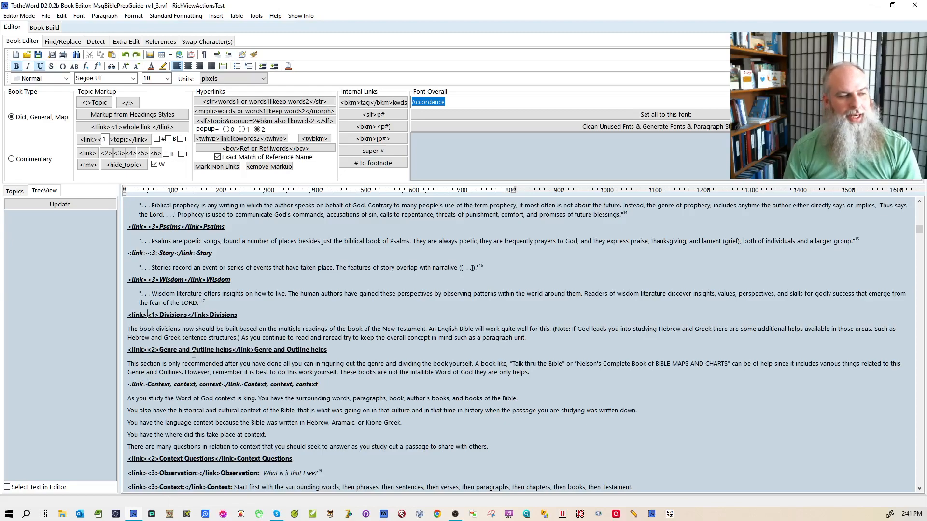
- Check the level tags of the linked headings above Divisions, going back up to the Narrative Helps heading
{"action": "type", "text": "2>"}
{"action": "key", "text": "Up"}
{"action": "key", "text": "Up"}
{"action": "key", "text": "Up"}
{"action": "key", "text": "BackSpace"}
{"action": "type", "text": "4"}
{"action": "key", "text": "Up"}
{"action": "key", "text": "Up"}
{"action": "key", "text": "BackSpace"}
{"action": "type", "text": "4"}
{"action": "key", "text": "Up"}
{"action": "key", "text": "Up"}
{"action": "key", "text": "BackSpace"}
{"action": "type", "text": "4"}
{"action": "key", "text": "Up"}
{"action": "key", "text": "Up"}
{"action": "key", "text": "Up"}
{"action": "key", "text": "BackSpace"}
{"action": "type", "text": "4"}
{"action": "key", "text": "Up"}
{"action": "key", "text": "Up"}
{"action": "key", "text": "BackSpace"}
{"action": "type", "text": "4"}
{"action": "key", "text": "Up"}
{"action": "key", "text": "Up"}
{"action": "key", "text": "BackSpace"}
{"action": "type", "text": "4"}
{"action": "key", "text": "Up"}
{"action": "key", "text": "Up"}
{"action": "key", "text": "Up"}
{"action": "key", "text": "BackSpace"}
{"action": "type", "text": "4"}
{"action": "key", "text": "Up"}
{"action": "key", "text": "Up"}
{"action": "key", "text": "BackSpace"}
{"action": "type", "text": "3"}
{"action": "key", "text": "Up"}
{"action": "key", "text": "Up"}
{"action": "key", "text": "Up"}
{"action": "key", "text": "Up"}
{"action": "key", "text": "Up"}
{"action": "key", "text": "Up"}
{"action": "key", "text": "Up"}
{"action": "key", "text": "Up"}
{"action": "key", "text": "BackSpace"}
{"action": "type", "text": "4"}
{"action": "key", "text": "Up"}
{"action": "key", "text": "Up"}
{"action": "key", "text": "Up"}
{"action": "key", "text": "Up"}
{"action": "key", "text": "Up"}
{"action": "key", "text": "Up"}
{"action": "key", "text": "Up"}
{"action": "key", "text": "Up"}
{"action": "key", "text": "Up"}
{"action": "key", "text": "Up"}
{"action": "key", "text": "Up"}
{"action": "key", "text": "Up"}
{"action": "key", "text": "Up"}
{"action": "key", "text": "Up"}
{"action": "key", "text": "Up"}
{"action": "key", "text": "Up"}
{"action": "key", "text": "Up"}
{"action": "key", "text": "Up"}
{"action": "key", "text": "Up"}
{"action": "key", "text": "Up"}
{"action": "key", "text": "BackSpace"}
{"action": "type", "text": "6"}
{"action": "key", "text": "Up"}
{"action": "key", "text": "Up"}
{"action": "key", "text": "BackSpace"}
{"action": "type", "text": "5"}
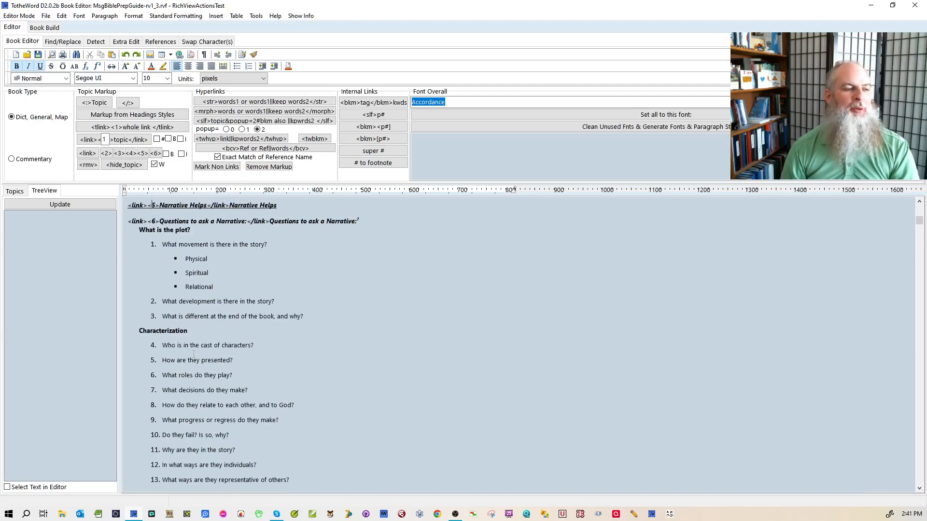
- Check the level tags of the linked headings from Narrative up to "What is the intended meaning of the author?"
{"action": "key", "text": "Up"}
{"action": "key", "text": "Up"}
{"action": "key", "text": "BackSpace"}
{"action": "type", "text": "4"}
{"action": "key", "text": "Up"}
{"action": "key", "text": "Up"}
{"action": "key", "text": "BackSpace"}
{"action": "type", "text": "4"}
{"action": "key", "text": "Up"}
{"action": "key", "text": "Up"}
{"action": "key", "text": "BackSpace"}
{"action": "type", "text": "4"}
{"action": "key", "text": "Up"}
{"action": "key", "text": "Up"}
{"action": "key", "text": "BackSpace"}
{"action": "type", "text": "3"}
{"action": "key", "text": "Up"}
{"action": "key", "text": "Up"}
{"action": "key", "text": "BackSpace"}
{"action": "type", "text": "2<"}
{"action": "key", "text": "Up"}
{"action": "key", "text": "Up"}
{"action": "key", "text": "BackSpace"}
{"action": "type", "text": "3"}
{"action": "key", "text": "Up"}
{"action": "key", "text": "Up"}
{"action": "key", "text": "BackSpace"}
{"action": "type", "text": "3"}
{"action": "key", "text": "Up"}
{"action": "key", "text": "Up"}
{"action": "key", "text": "BackSpace"}
{"action": "type", "text": "3"}
{"action": "key", "text": "Up"}
{"action": "key", "text": "Up"}
{"action": "key", "text": "BackSpace"}
{"action": "type", "text": "2"}
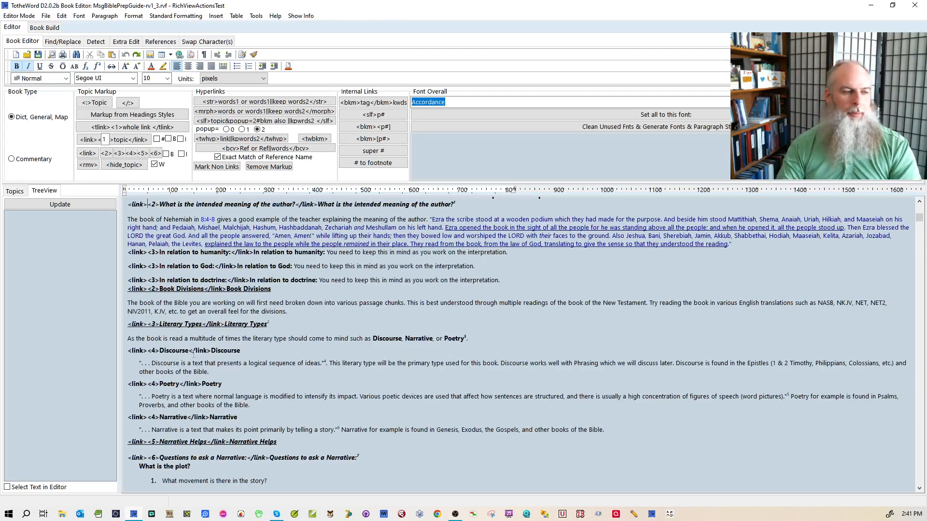
- Review the linked heading levels from the Discourse, Poetry and Narrative headings down to "Example: Context Questions"
{"action": "scroll", "coordinate": [317, 252], "scroll_direction": "down", "scroll_amount": 5}
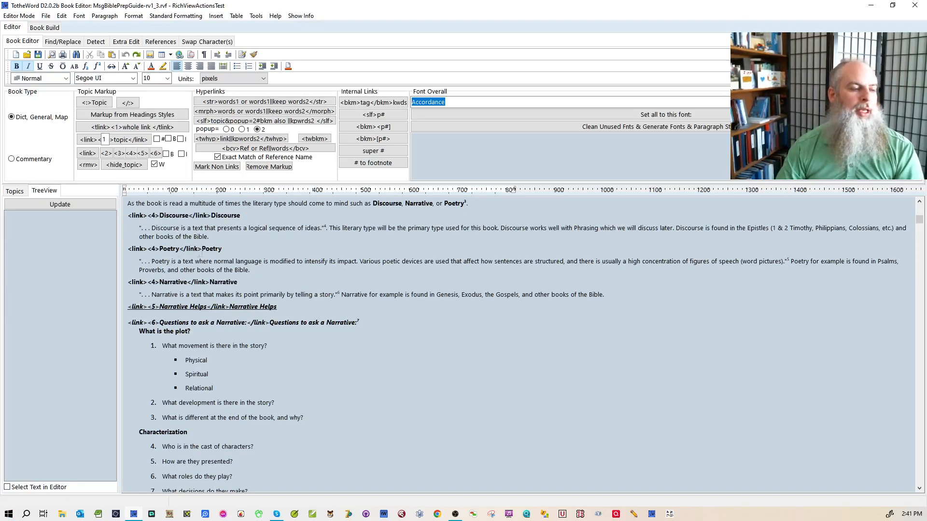
{"action": "left_click", "coordinate": [189, 250]}
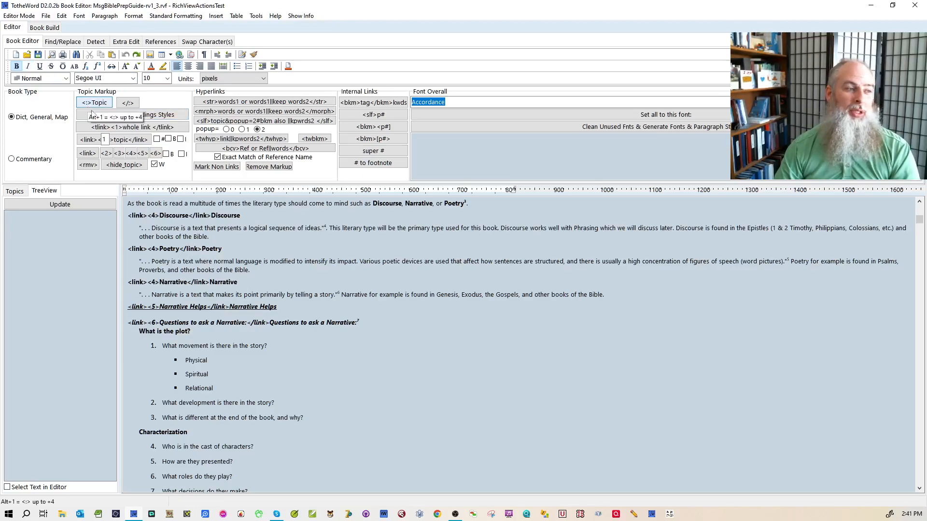
{"action": "left_click_drag", "start_coordinate": [176, 283], "coordinate": [178, 283]}
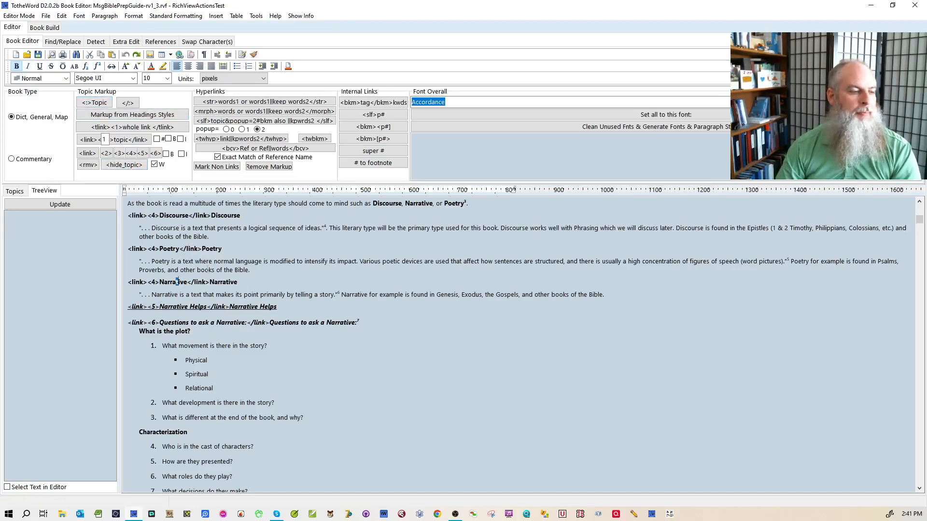
{"action": "scroll", "coordinate": [265, 313], "scroll_direction": "down", "scroll_amount": 10}
{"action": "scroll", "coordinate": [265, 314], "scroll_direction": "down", "scroll_amount": 12}
{"action": "scroll", "coordinate": [269, 310], "scroll_direction": "down", "scroll_amount": 10}
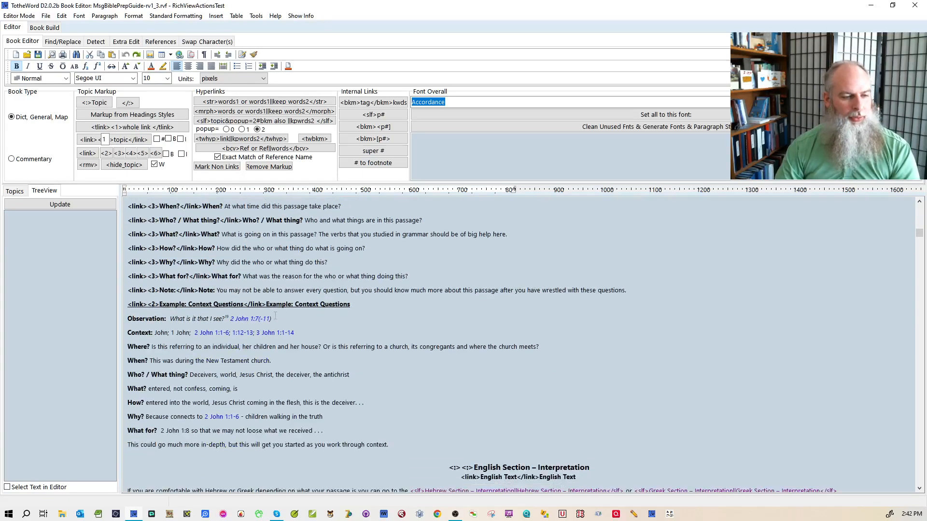
{"action": "scroll", "coordinate": [276, 314], "scroll_direction": "down", "scroll_amount": 1}
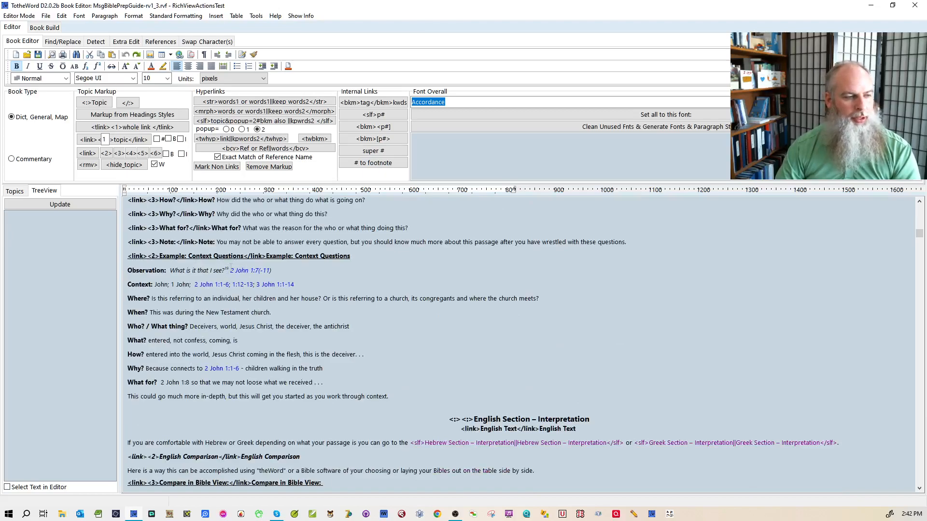
- View the footnote attached to the Observation line under "Example: Context Questions" and close it again
{"action": "double_click", "coordinate": [227, 269]}
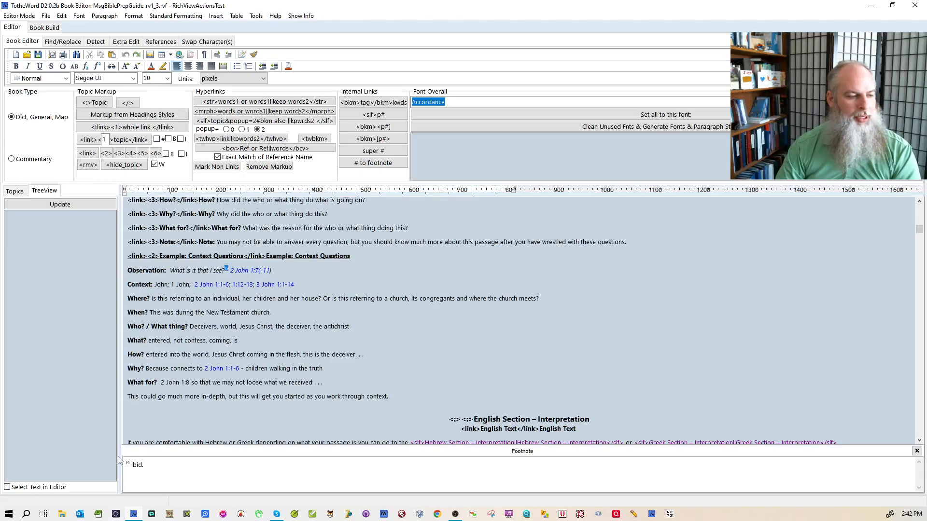
{"action": "left_click", "coordinate": [917, 451]}
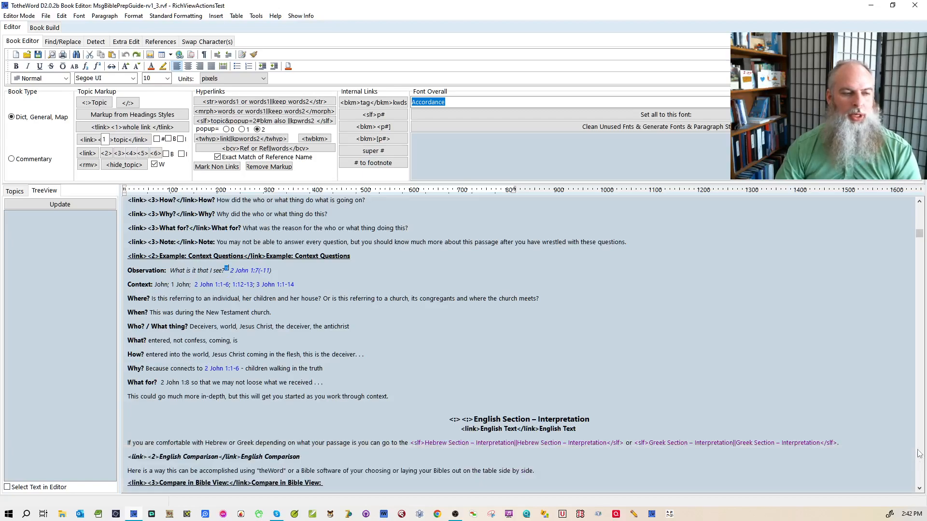
{"action": "left_click", "coordinate": [278, 275]}
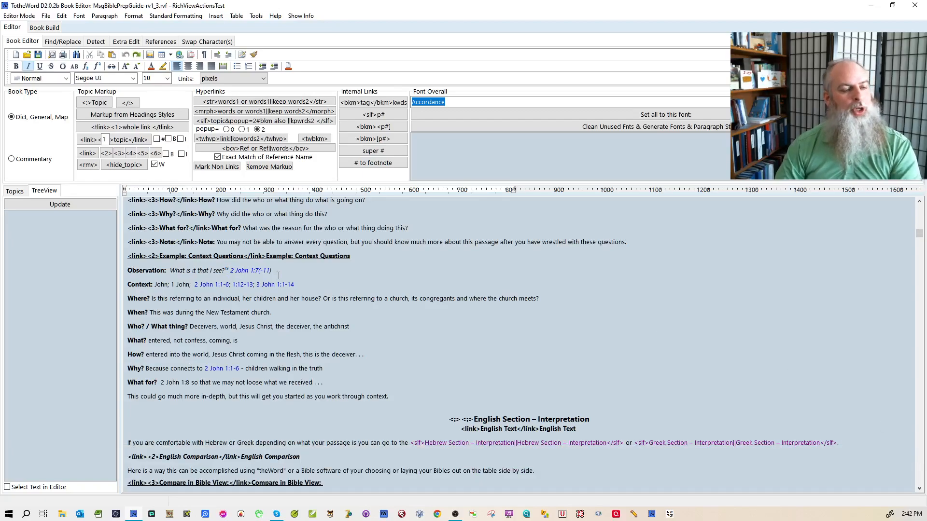
- Examine the <slf> links to Bible version bookmarks in the "Compare in Bible View" and Example passages
{"action": "scroll", "coordinate": [261, 238], "scroll_direction": "down", "scroll_amount": 5}
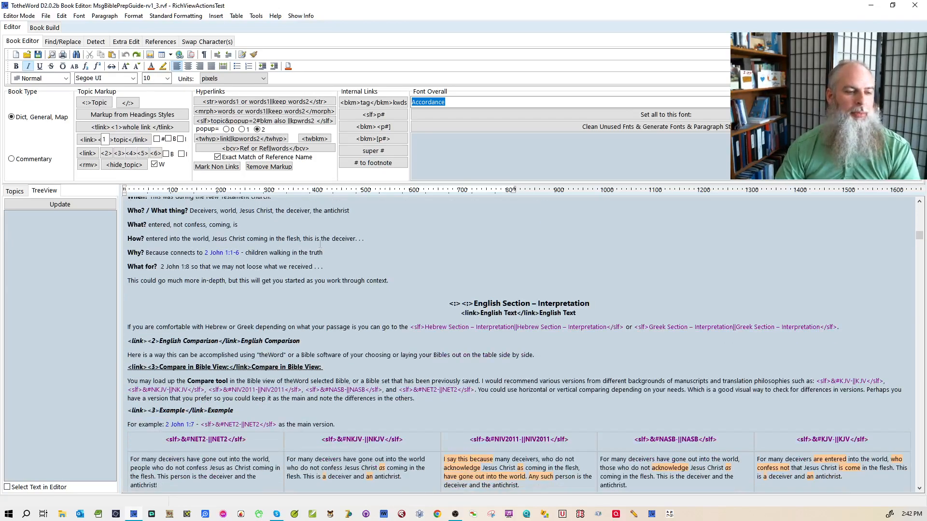
{"action": "double_click", "coordinate": [216, 284]}
{"action": "left_click", "coordinate": [284, 307]}
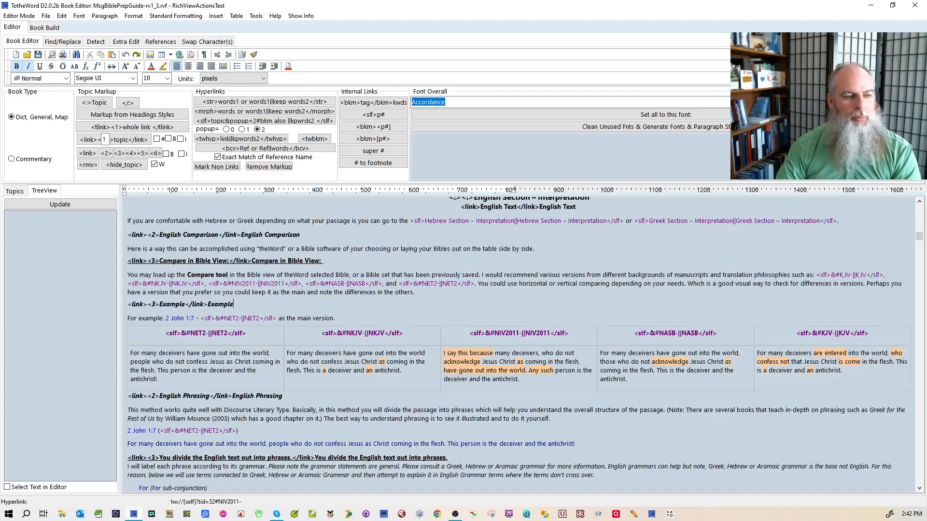
{"action": "left_click", "coordinate": [219, 283]}
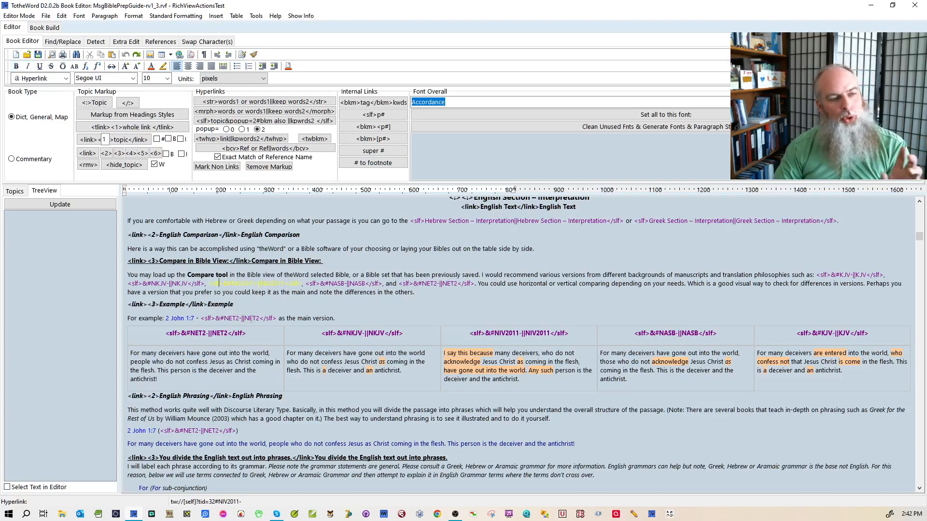
{"action": "left_click", "coordinate": [222, 319]}
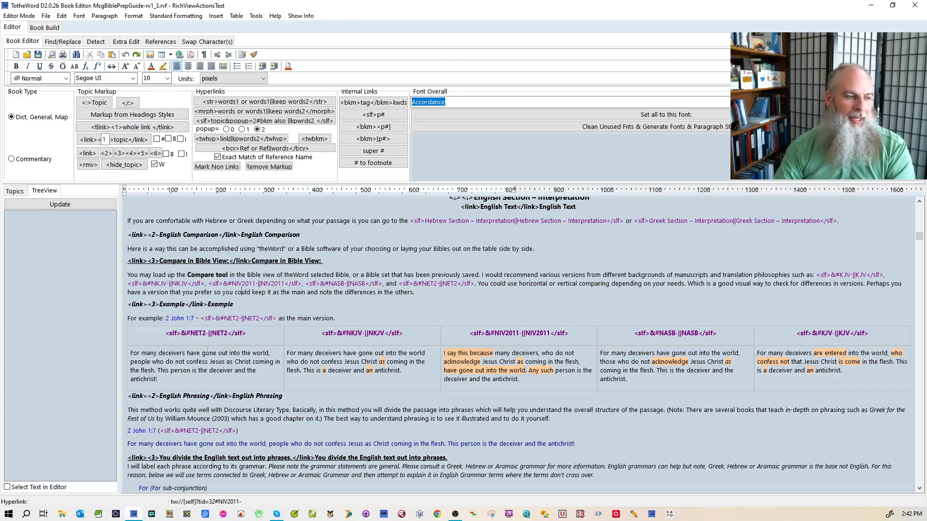
{"action": "left_click", "coordinate": [143, 283]}
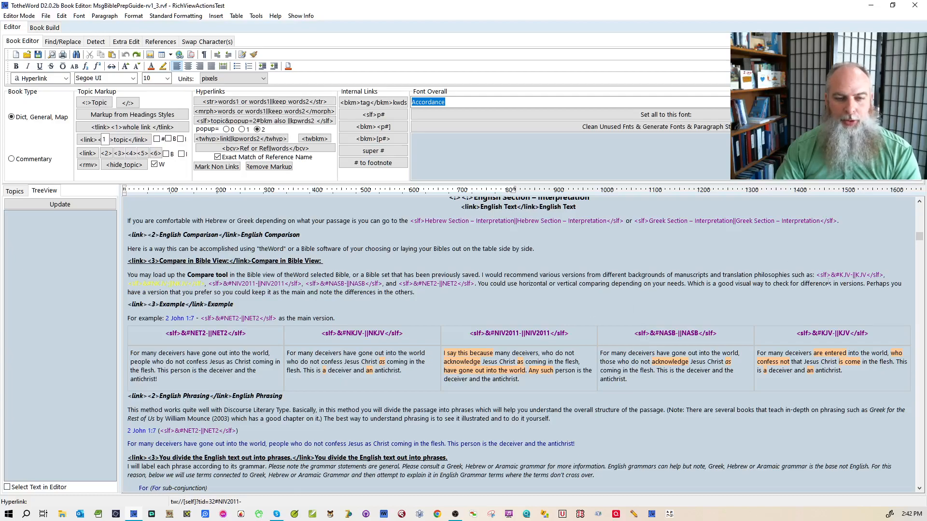
- Find the list of <bkm> bookmarks under the Bibles heading near the end of the book
{"action": "left_click_drag", "start_coordinate": [919, 237], "coordinate": [914, 481]}
{"action": "scroll", "coordinate": [271, 317], "scroll_direction": "up", "scroll_amount": 10}
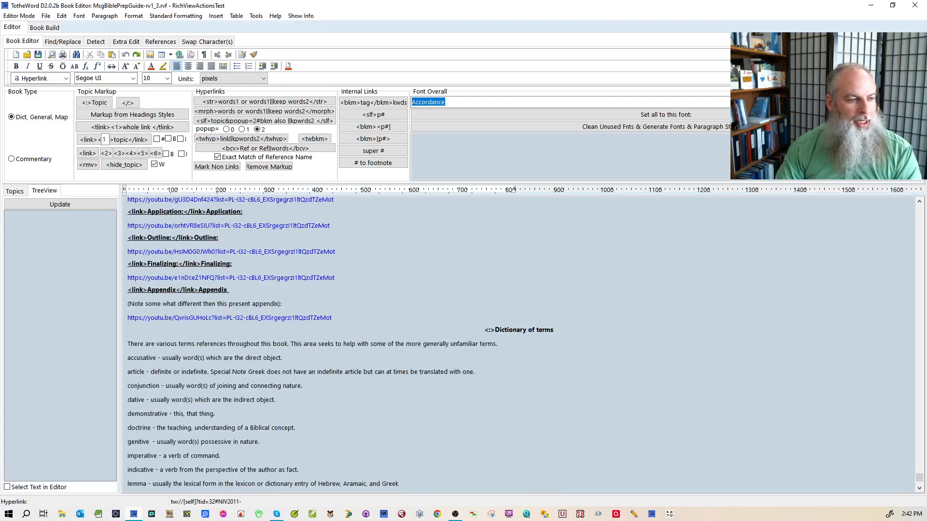
{"action": "scroll", "coordinate": [271, 317], "scroll_direction": "up", "scroll_amount": 15}
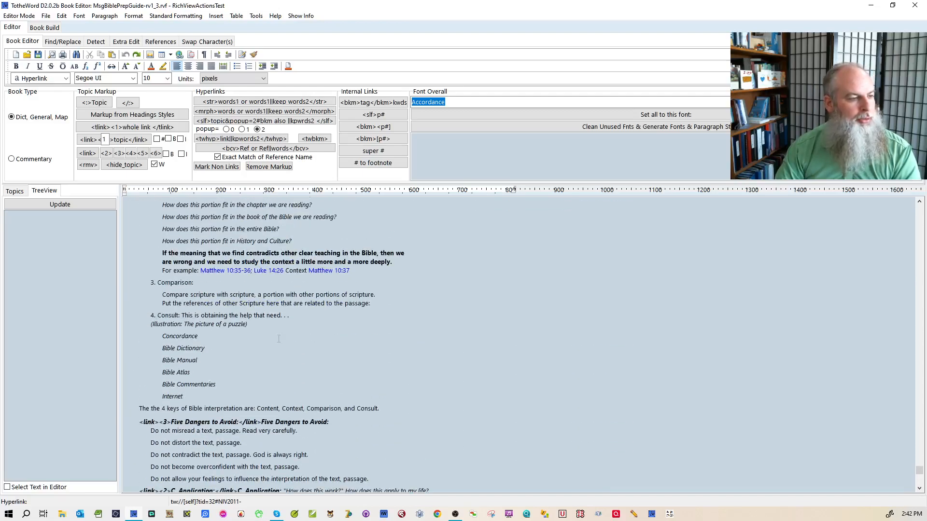
{"action": "scroll", "coordinate": [299, 362], "scroll_direction": "up", "scroll_amount": 15}
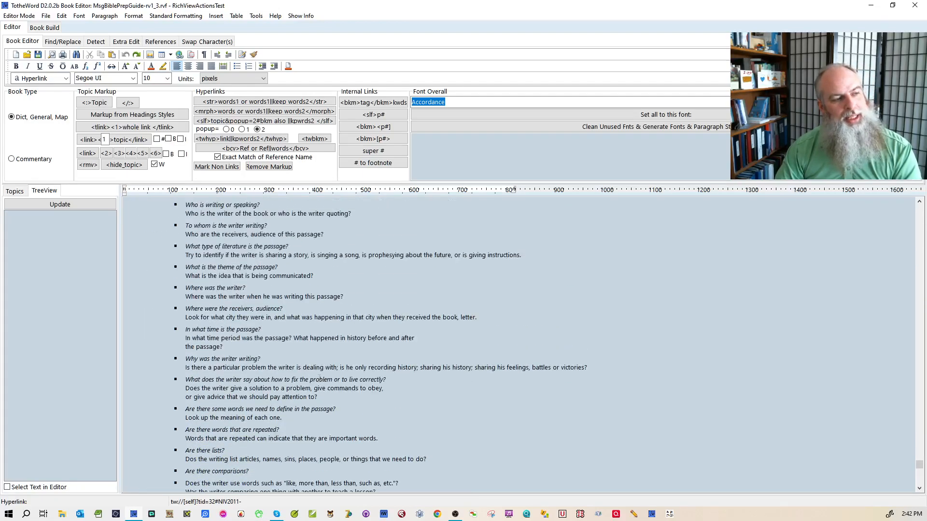
{"action": "scroll", "coordinate": [288, 362], "scroll_direction": "up", "scroll_amount": 15}
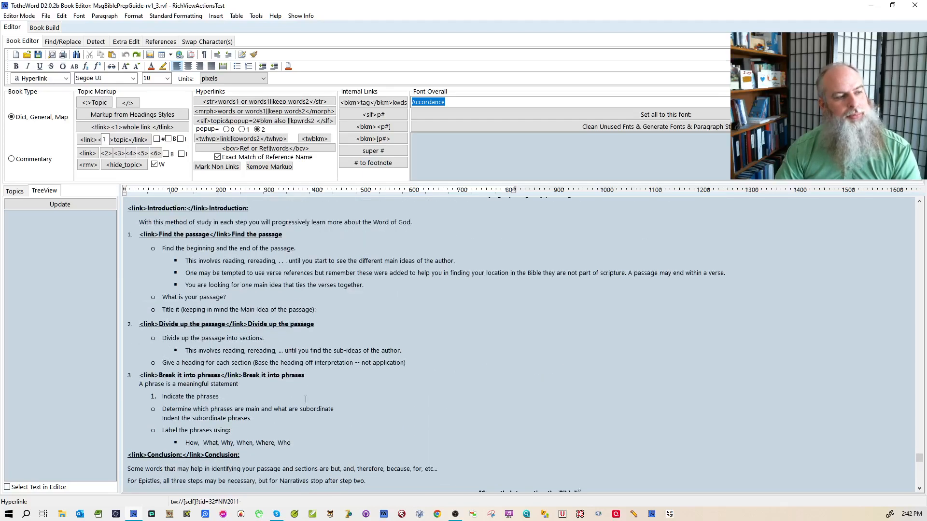
{"action": "scroll", "coordinate": [309, 393], "scroll_direction": "up", "scroll_amount": 15}
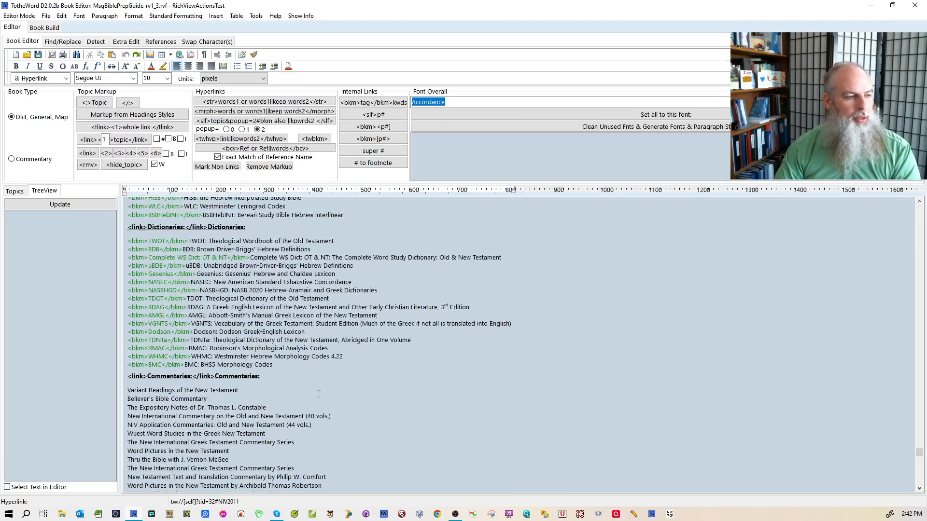
{"action": "scroll", "coordinate": [318, 395], "scroll_direction": "up", "scroll_amount": 2}
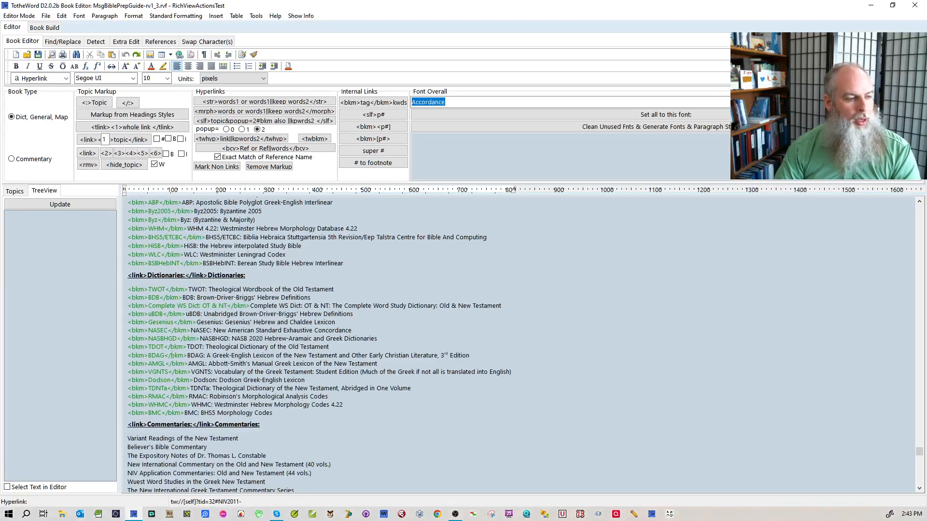
{"action": "scroll", "coordinate": [165, 363], "scroll_direction": "up", "scroll_amount": 6}
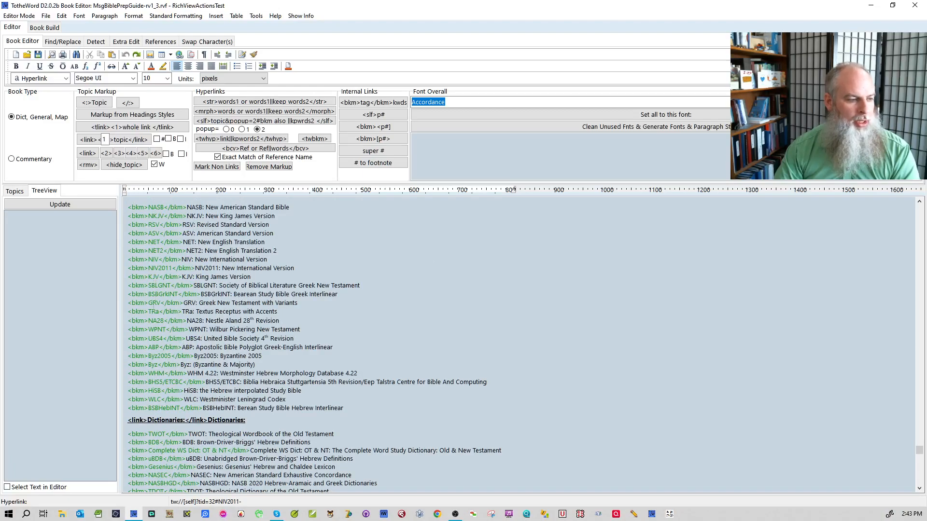
{"action": "scroll", "coordinate": [163, 350], "scroll_direction": "up", "scroll_amount": 1}
- Append NKJV to the New King James Version bookmark entry and mark it as an <slf> topic link with popup 2
{"action": "double_click", "coordinate": [151, 235]}
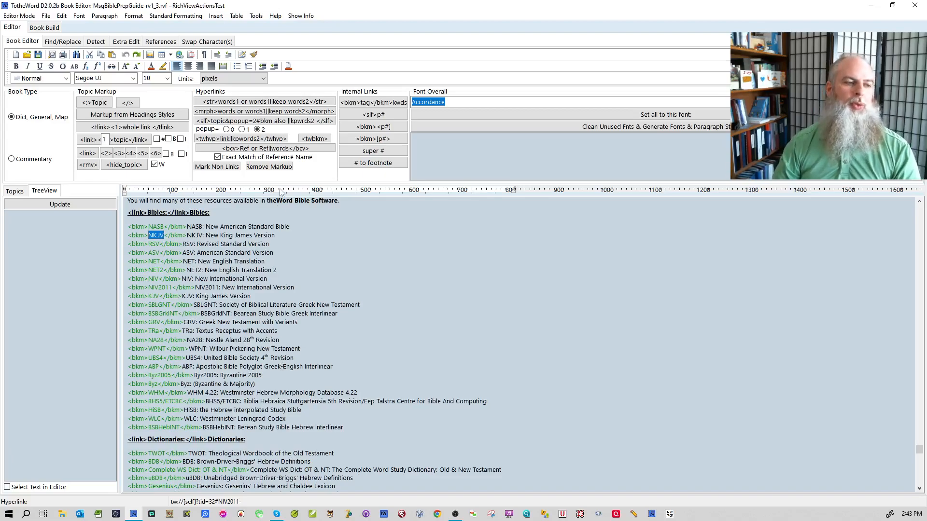
{"action": "key", "text": "End"}
{"action": "type", "text": "NKJV"}
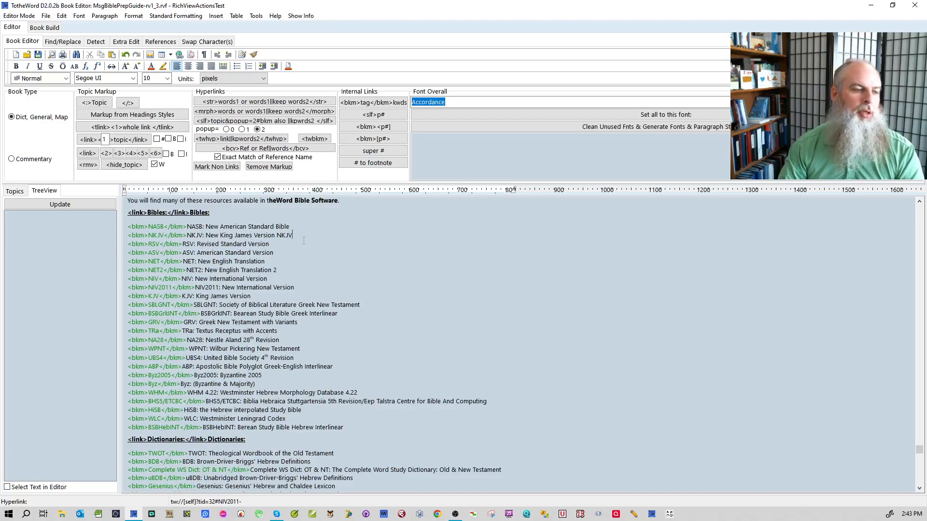
{"action": "double_click", "coordinate": [284, 236]}
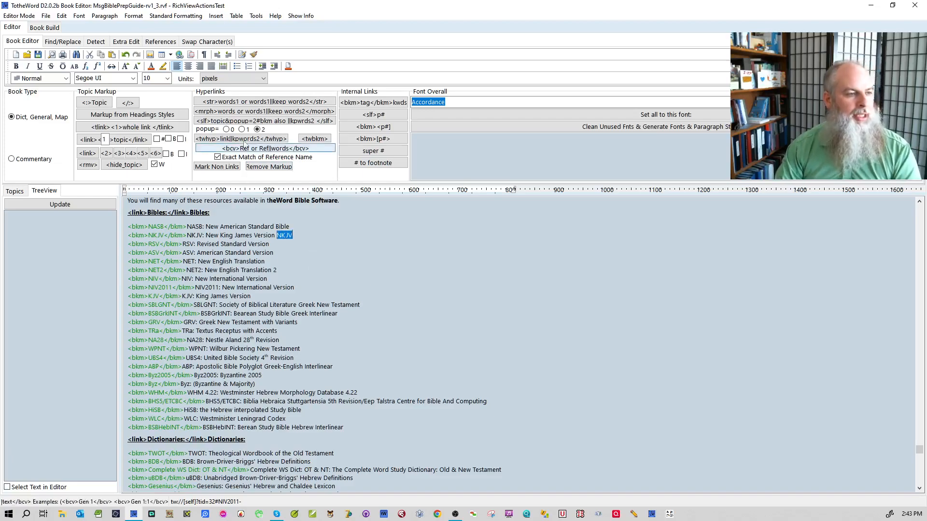
{"action": "left_click", "coordinate": [243, 121]}
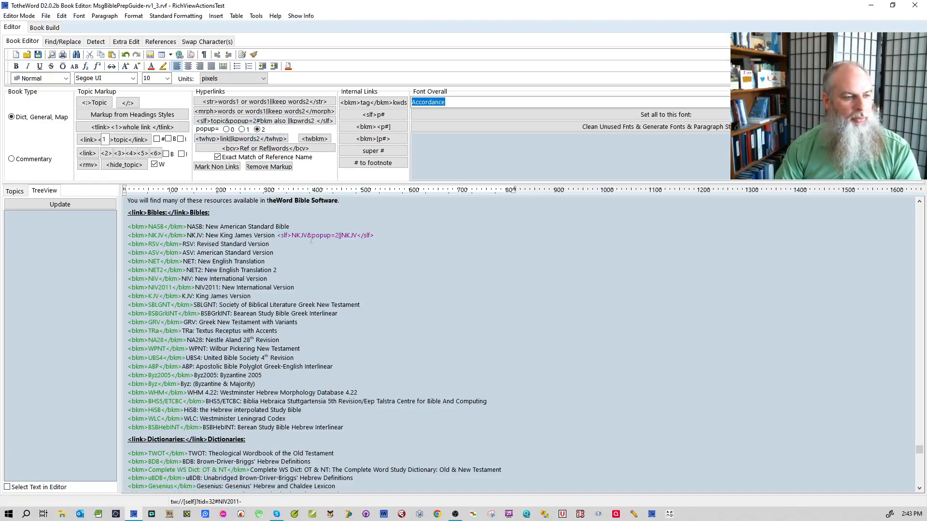
- Replace the popup=2 parameter in the new <slf> link with the bookmark reference #NKJV
{"action": "key", "text": "Delete"}
{"action": "key", "text": "Delete"}
{"action": "key", "text": "Delete"}
{"action": "key", "text": "Delete"}
{"action": "key", "text": "Delete"}
{"action": "key", "text": "Delete"}
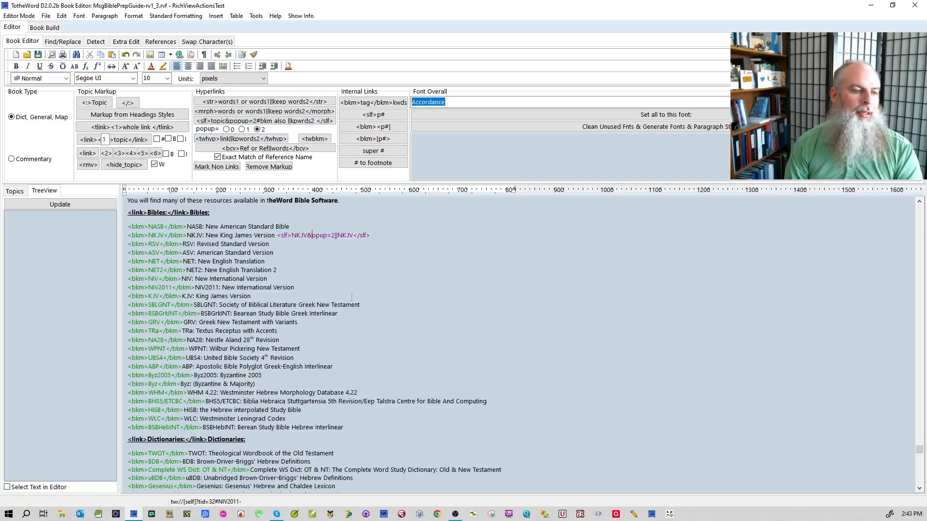
{"action": "key", "text": "Delete"}
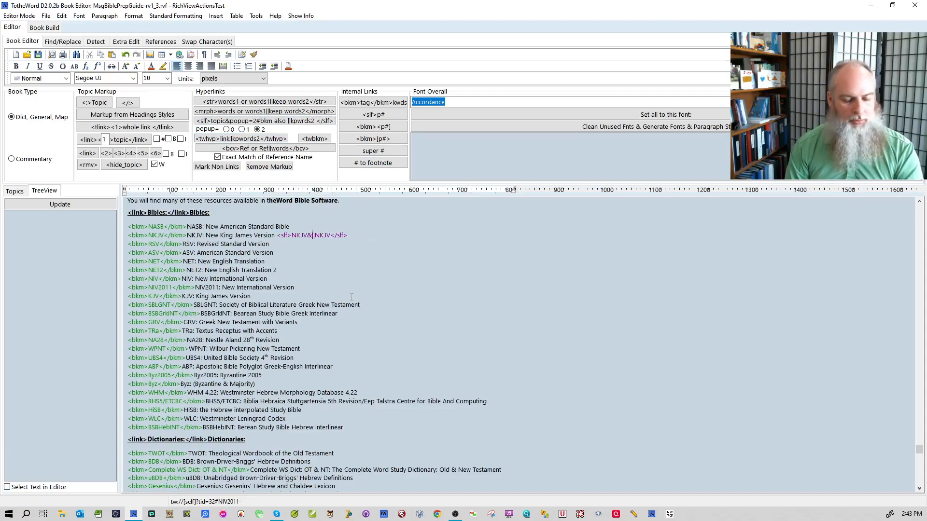
{"action": "type", "text": "#NKJV"}
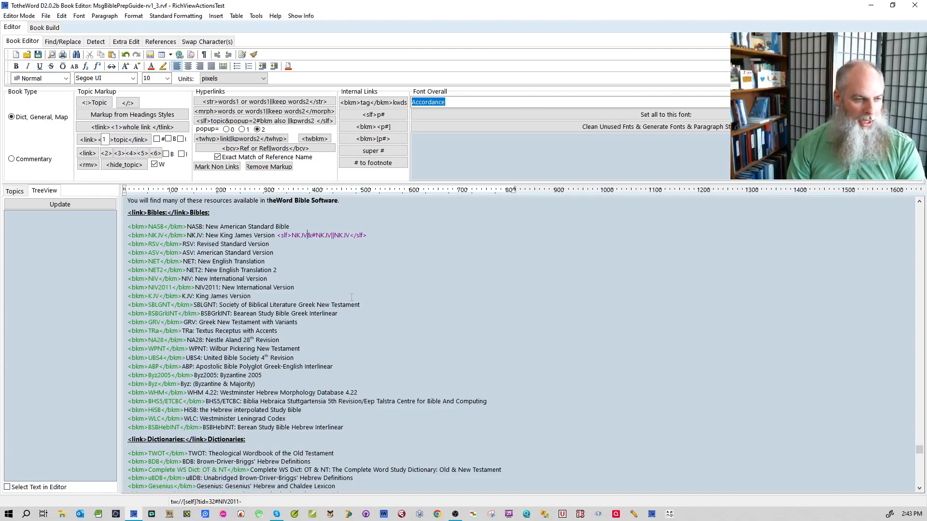
- Remove the topic name before the ampersand in the <slf> link and add a hyphen after the bookmark, giving &#NKJV-
{"action": "key", "text": "Delete"}
{"action": "key", "text": "Delete"}
{"action": "key", "text": "Delete"}
{"action": "key", "text": "Delete"}
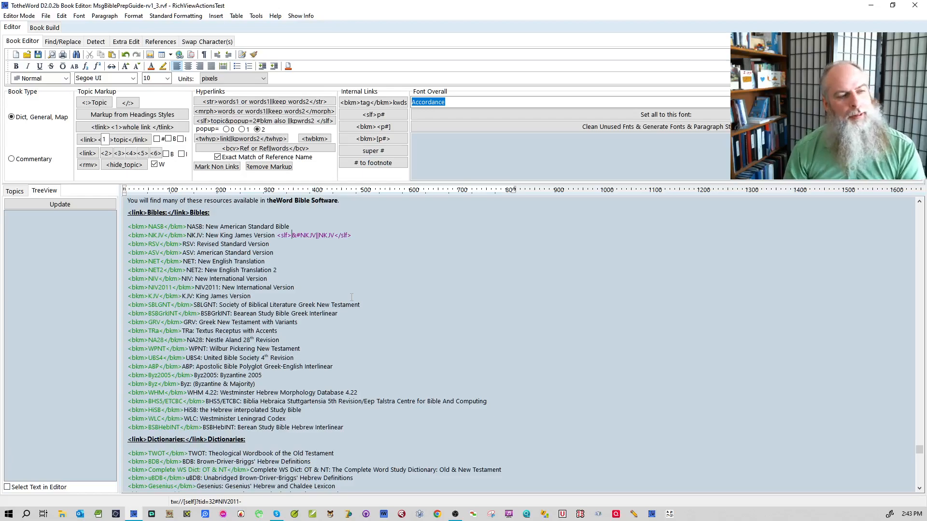
{"action": "key", "text": "Right"}
{"action": "key", "text": "Right"}
{"action": "key", "text": "Right"}
{"action": "key", "text": "Right"}
{"action": "key", "text": "Right"}
{"action": "type", "text": "-"}
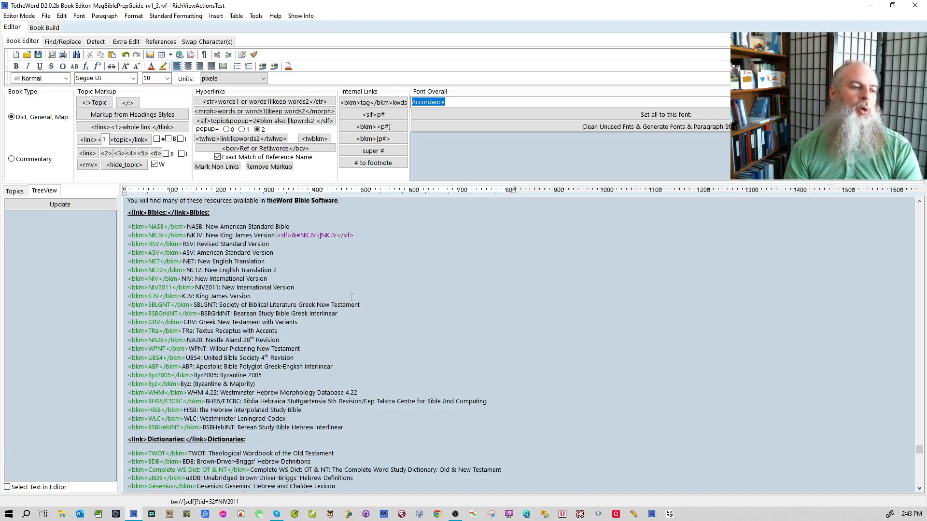
- Expand the displayed text of the <slf> link from the abbreviation to New King James Version
{"action": "key", "text": "Left"}
{"action": "key", "text": "Left"}
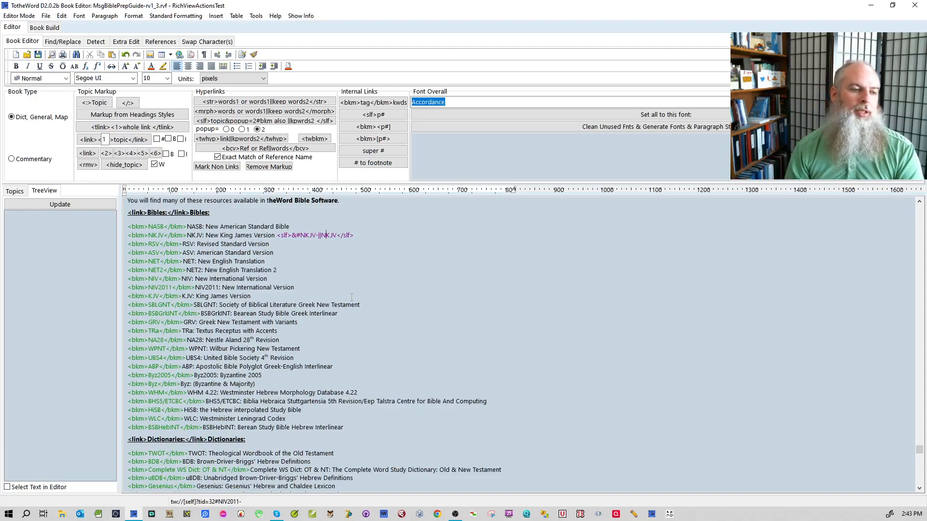
{"action": "type", "text": "ew King J"}
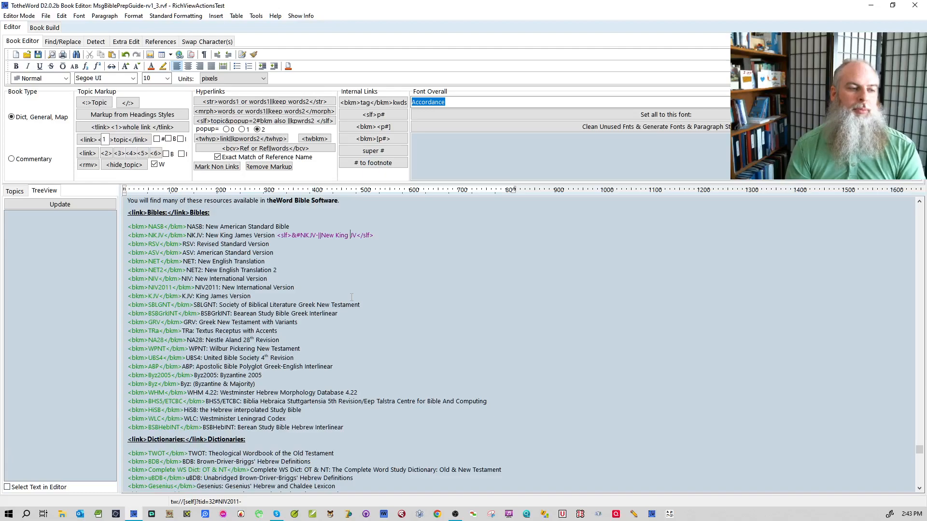
{"action": "type", "text": "ames"}
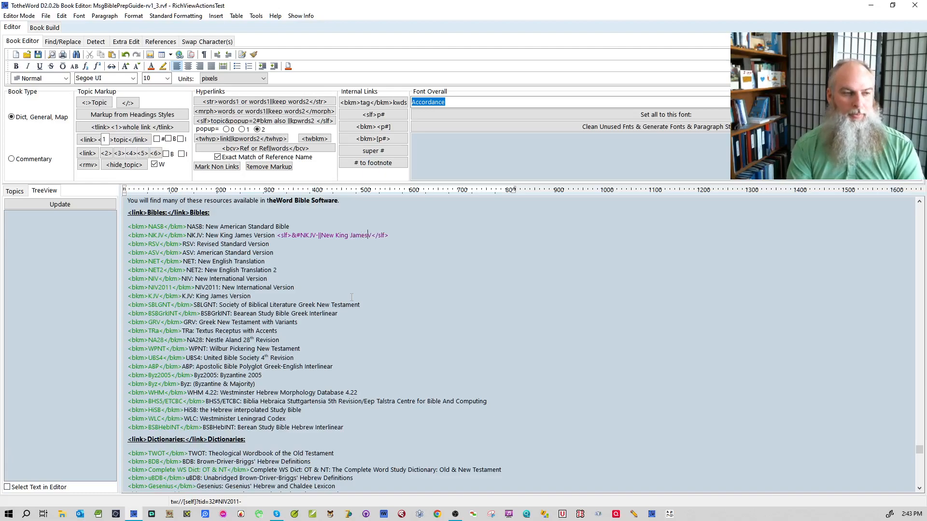
{"action": "key", "text": "Right"}
{"action": "type", "text": "ersio"}
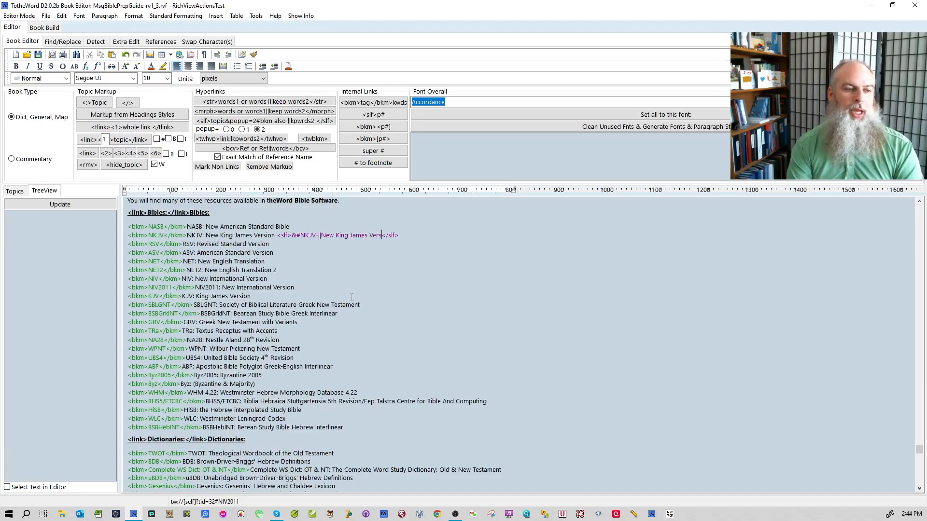
{"action": "type", "text": "n"}
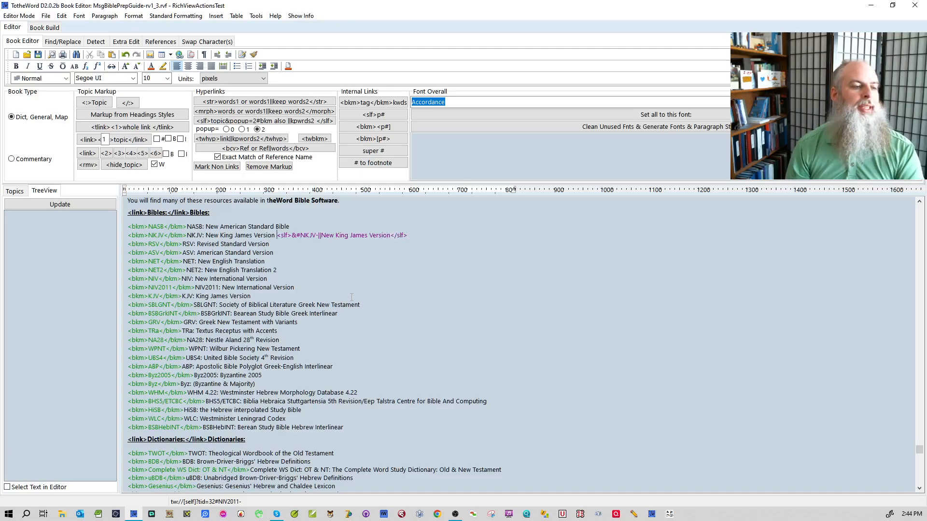
- Delete the whole <slf> link from the end of the NKJV bookmark entry
{"action": "key", "text": "shift+End"}
{"action": "key", "text": "Delete"}
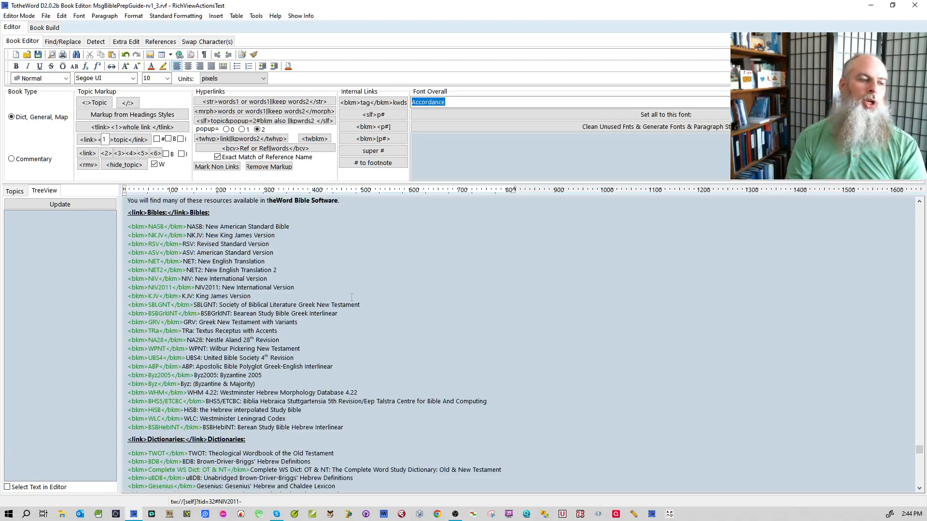
- Look through the rest of the book for the Dictionary of terms topic and examine its list of definitions
{"action": "scroll", "coordinate": [352, 297], "scroll_direction": "down", "scroll_amount": 10}
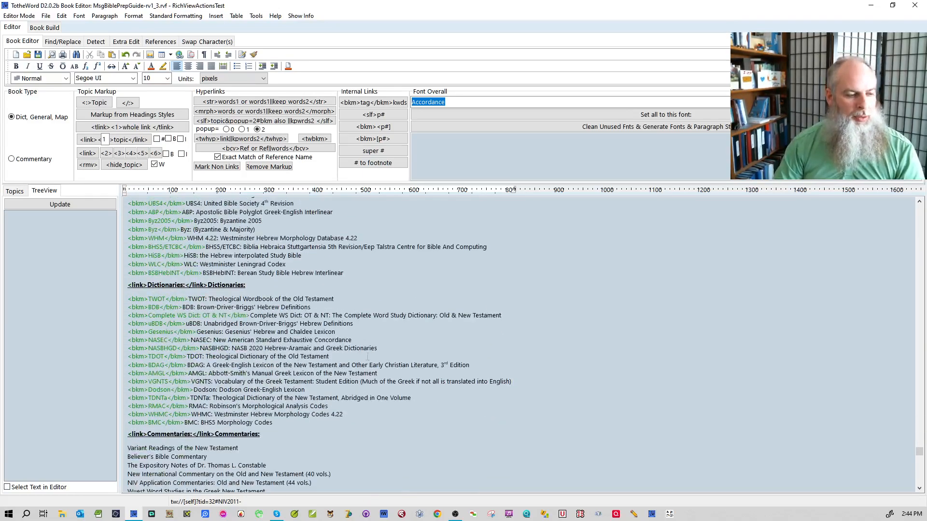
{"action": "scroll", "coordinate": [368, 338], "scroll_direction": "down", "scroll_amount": 13}
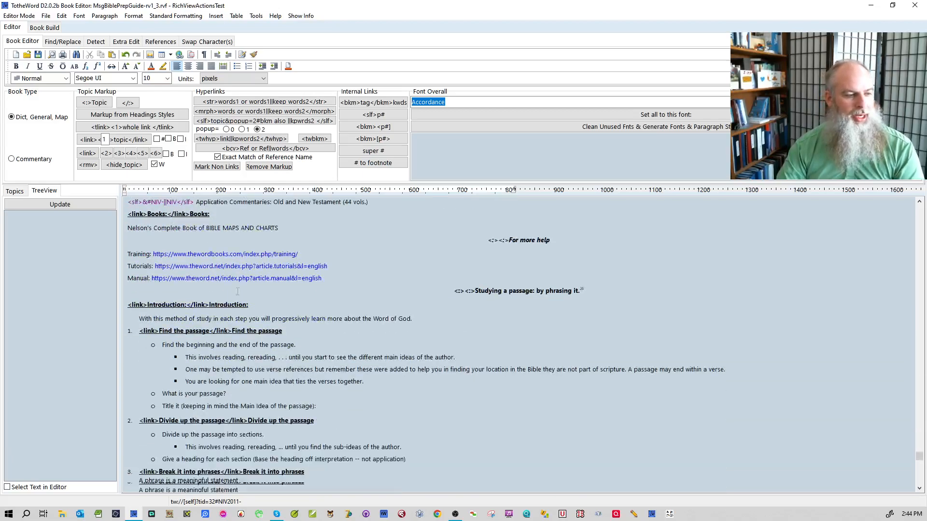
{"action": "scroll", "coordinate": [331, 318], "scroll_direction": "down", "scroll_amount": 15}
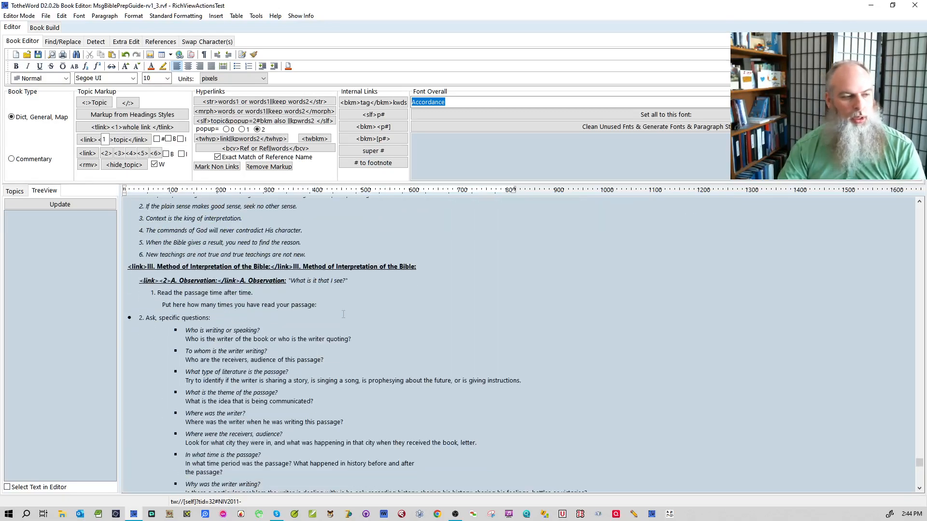
{"action": "scroll", "coordinate": [341, 318], "scroll_direction": "down", "scroll_amount": 18}
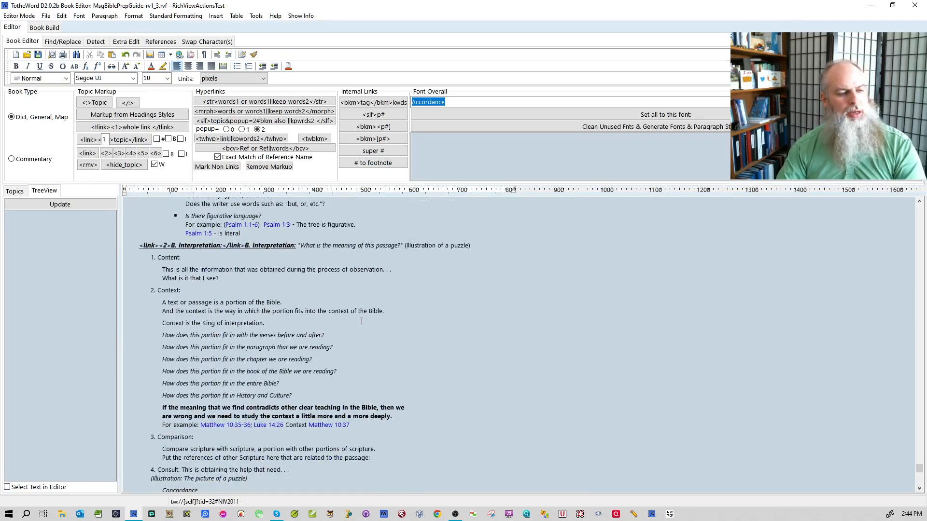
{"action": "scroll", "coordinate": [387, 370], "scroll_direction": "down", "scroll_amount": 18}
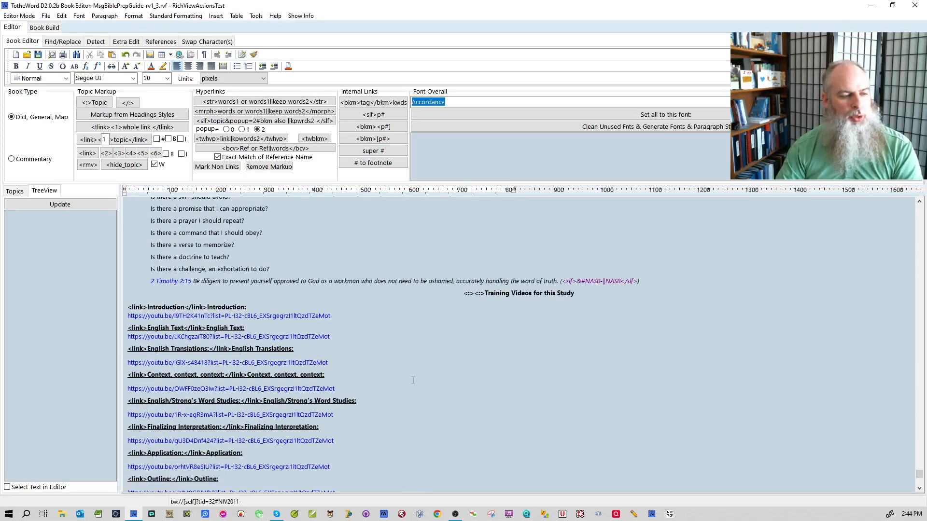
{"action": "scroll", "coordinate": [418, 381], "scroll_direction": "down", "scroll_amount": 18}
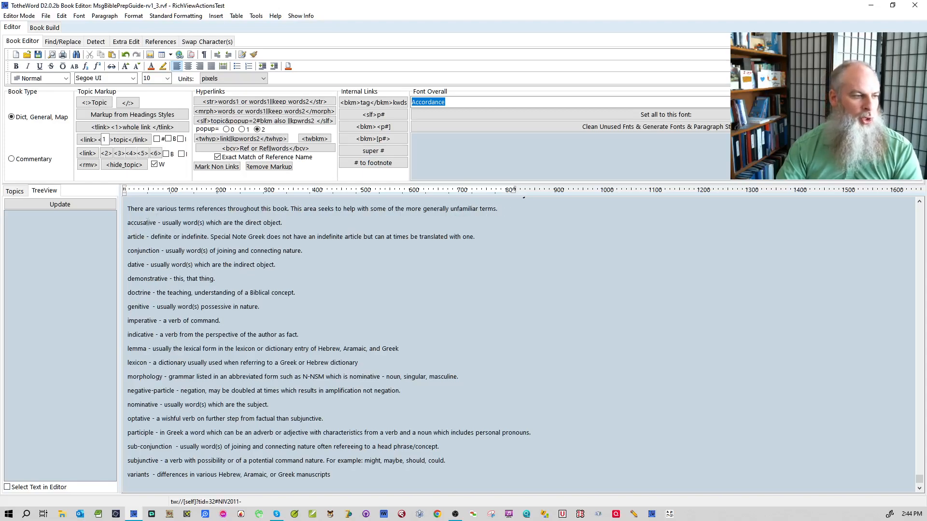
{"action": "double_click", "coordinate": [145, 222]}
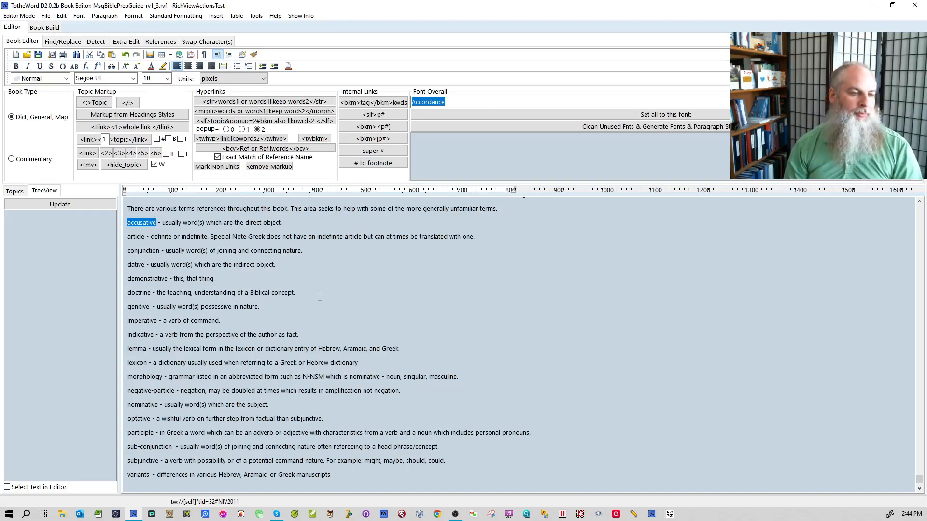
{"action": "scroll", "coordinate": [319, 296], "scroll_direction": "up", "scroll_amount": 1}
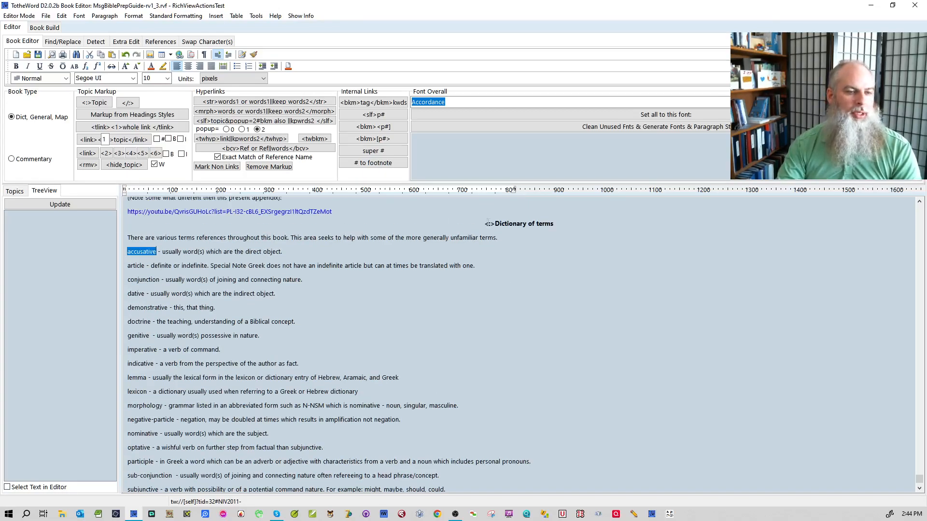
{"action": "double_click", "coordinate": [510, 223]}
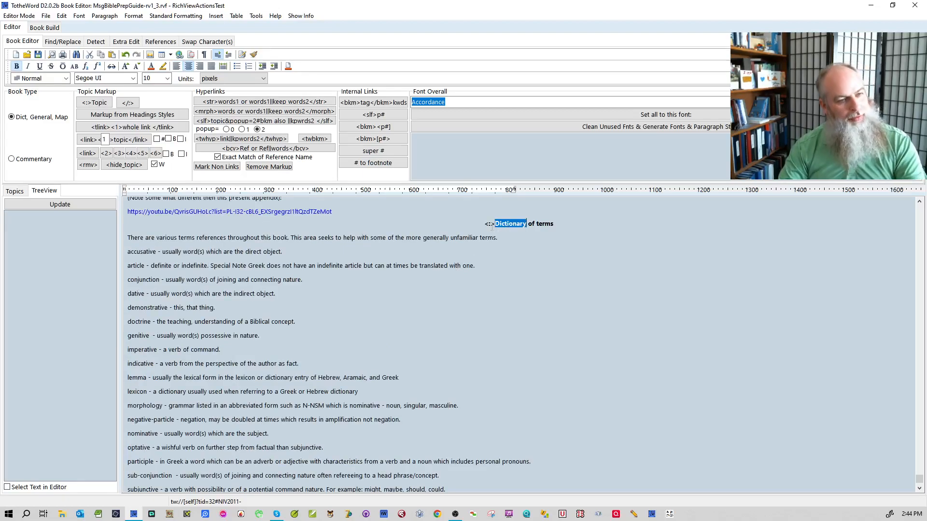
- Try to mark the unbolded term accusative in the Dictionary of terms with <link> topic markup
{"action": "double_click", "coordinate": [141, 251]}
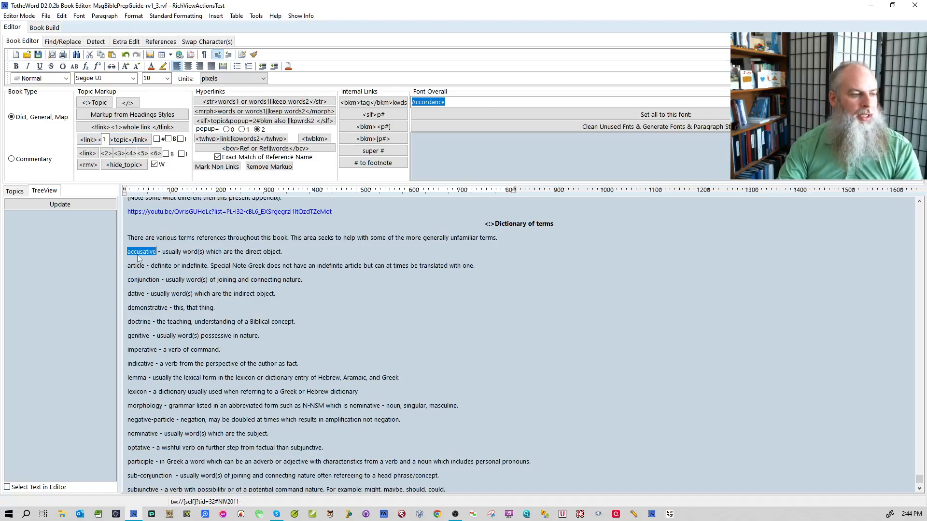
{"action": "key", "text": "alt+l"}
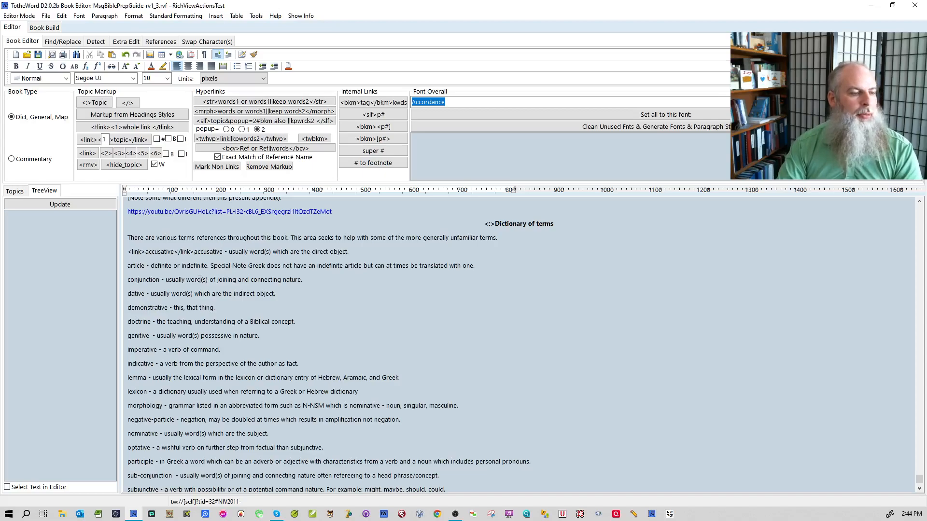
{"action": "left_click", "coordinate": [134, 266]}
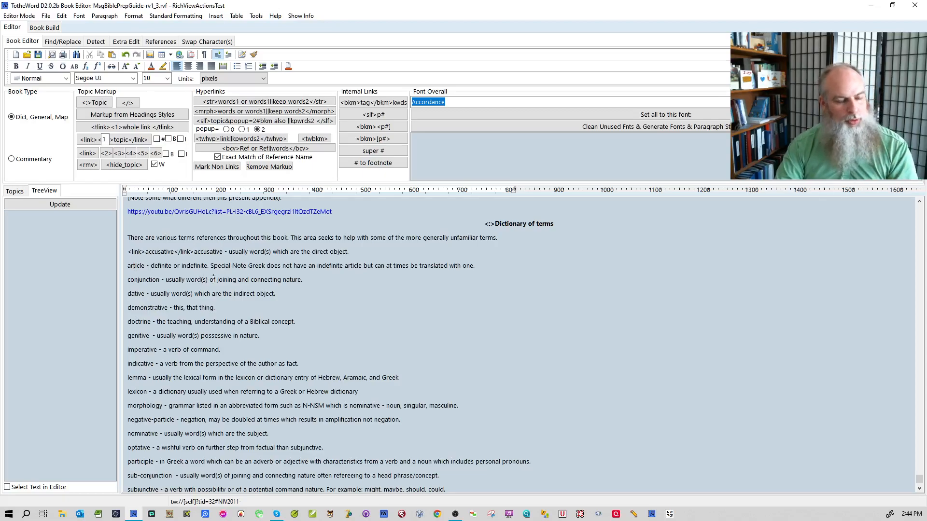
{"action": "key", "text": "ctrl+z"}
- Make the terms accusative, article, conjunction, dative and demonstrative bold in the Dictionary of terms
{"action": "double_click", "coordinate": [142, 252]}
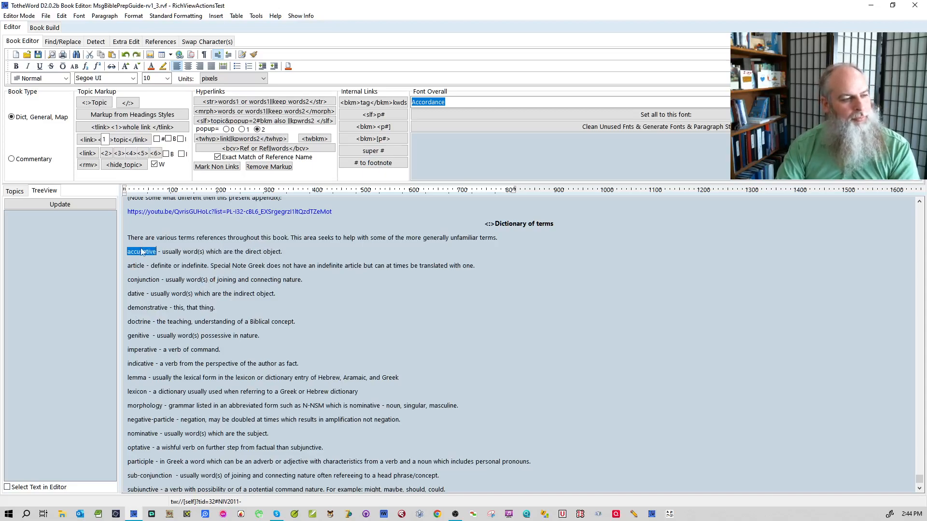
{"action": "key", "text": "ctrl+b"}
{"action": "double_click", "coordinate": [136, 266]}
{"action": "key", "text": "ctrl+b"}
{"action": "left_click", "coordinate": [135, 280]}
{"action": "double_click", "coordinate": [136, 280]}
{"action": "key", "text": "ctrl+b"}
{"action": "left_click", "coordinate": [136, 294]}
{"action": "double_click", "coordinate": [136, 294]}
{"action": "key", "text": "ctrl+b"}
{"action": "left_click", "coordinate": [136, 308]}
{"action": "double_click", "coordinate": [137, 308]}
{"action": "key", "text": "ctrl+b"}
- Make the terms doctrine and genitive bold, and remove the extra space after genitive
{"action": "left_click", "coordinate": [135, 322]}
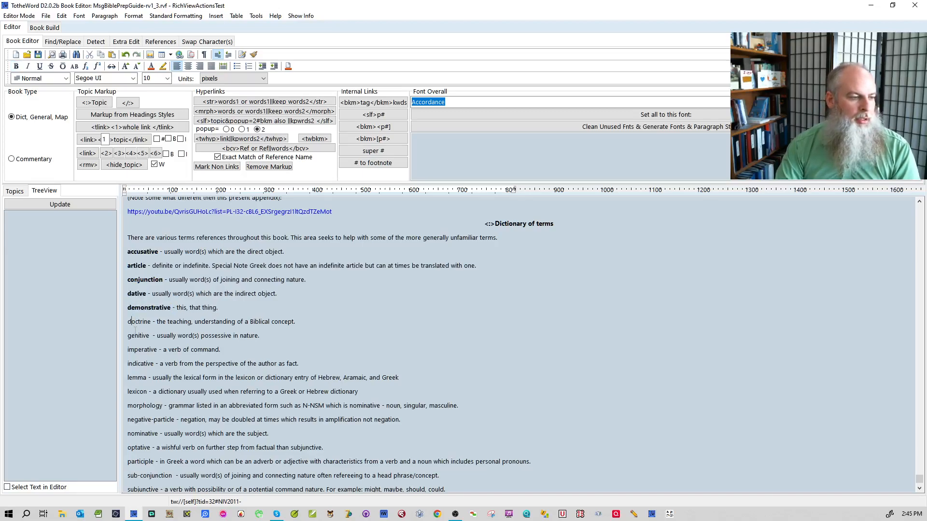
{"action": "double_click", "coordinate": [133, 321]}
{"action": "key", "text": "ctrl+b"}
{"action": "left_click", "coordinate": [136, 335]}
{"action": "double_click", "coordinate": [135, 335]}
{"action": "left_click", "coordinate": [136, 350]}
{"action": "key", "text": "ctrl+b"}
{"action": "key", "text": "ctrl+z"}
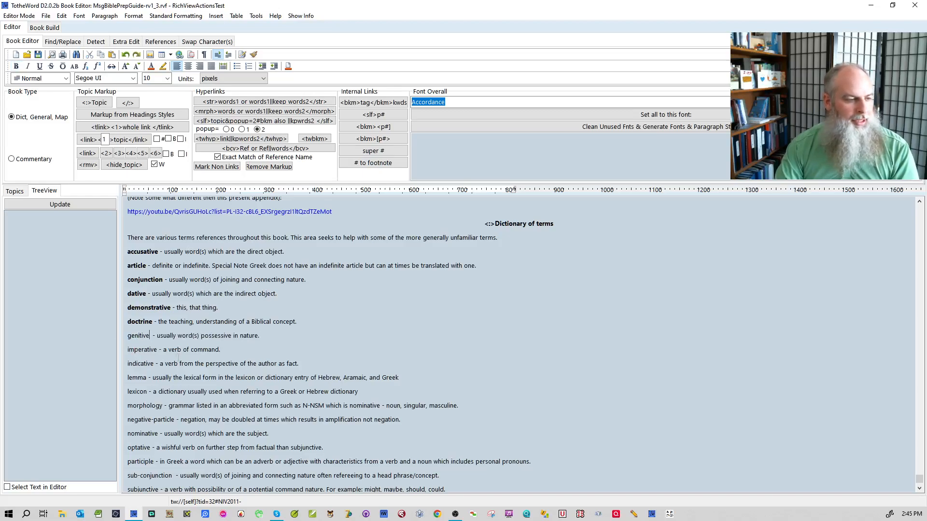
{"action": "double_click", "coordinate": [138, 335]}
{"action": "key", "text": "ctrl+b"}
{"action": "left_click", "coordinate": [197, 321]}
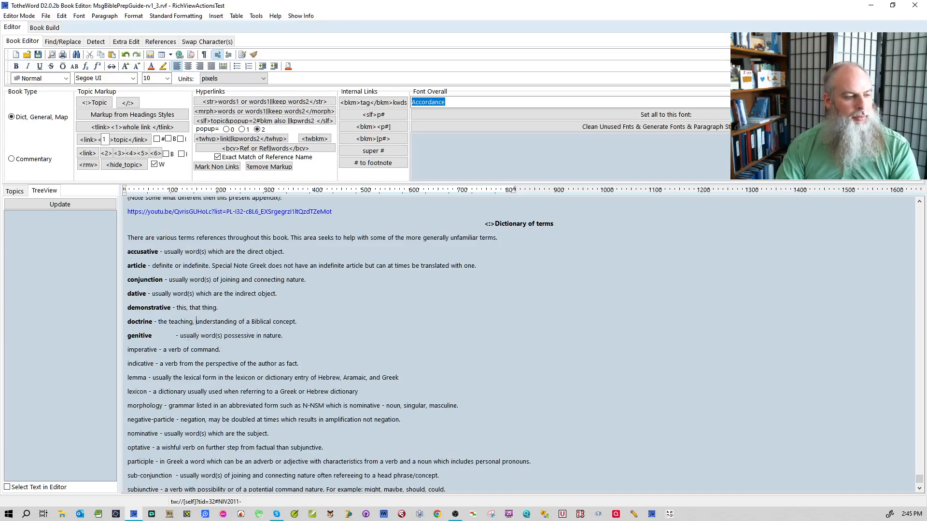
{"action": "left_click", "coordinate": [159, 339]}
{"action": "key", "text": "Delete"}
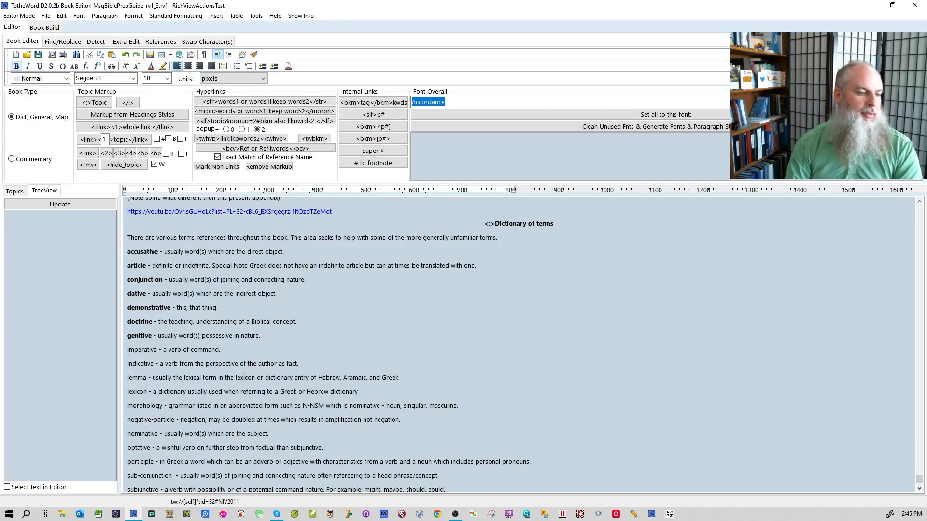
- Make the terms imperative, indicative, lemma, lexicon and morphology bold
{"action": "scroll", "coordinate": [263, 307], "scroll_direction": "down", "scroll_amount": 2}
{"action": "left_click", "coordinate": [147, 283]}
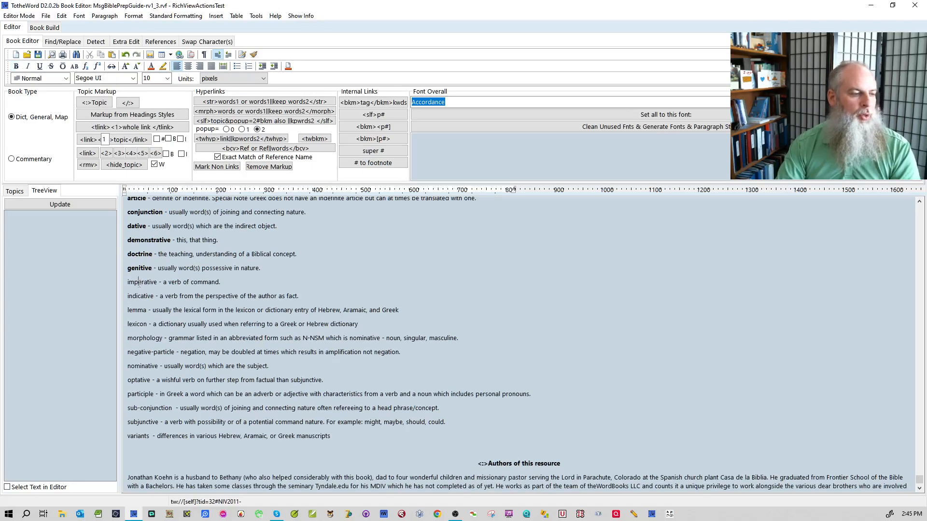
{"action": "double_click", "coordinate": [143, 282]}
{"action": "key", "text": "ctrl+b"}
{"action": "double_click", "coordinate": [141, 297]}
{"action": "key", "text": "ctrl+b"}
{"action": "left_click", "coordinate": [139, 310]}
{"action": "double_click", "coordinate": [138, 310]}
{"action": "key", "text": "ctrl+b"}
{"action": "double_click", "coordinate": [138, 324]}
{"action": "key", "text": "ctrl+b"}
{"action": "double_click", "coordinate": [141, 338]}
{"action": "key", "text": "ctrl+b"}
- Make the terms negative-particle, nominative, optative and participle bold
{"action": "left_click", "coordinate": [146, 352]}
{"action": "left_click_drag", "start_coordinate": [175, 352], "coordinate": [127, 352]}
{"action": "key", "text": "ctrl+b"}
{"action": "double_click", "coordinate": [136, 367]}
{"action": "key", "text": "ctrl+b"}
{"action": "double_click", "coordinate": [138, 381]}
{"action": "key", "text": "ctrl+b"}
{"action": "left_click", "coordinate": [140, 394]}
{"action": "double_click", "coordinate": [140, 394]}
{"action": "key", "text": "ctrl+b"}
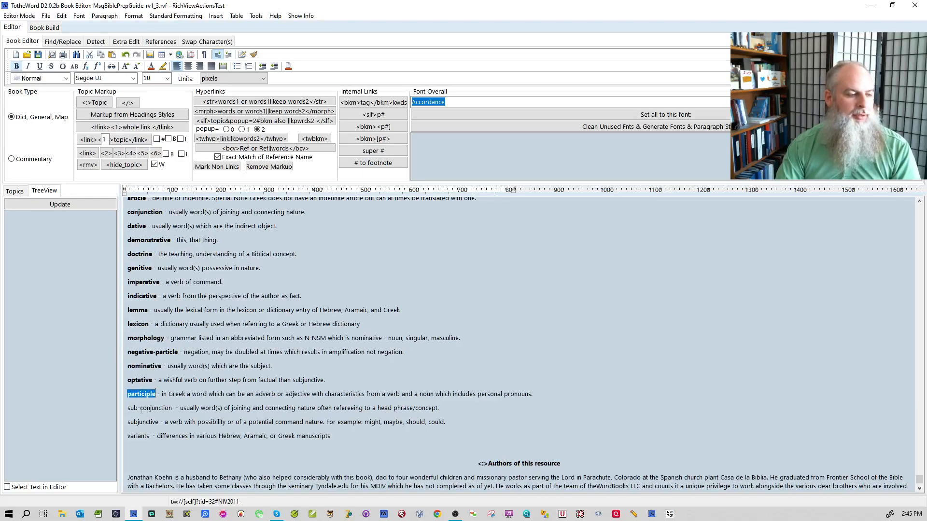
- Make sub-conjunction, subjunctive and variants bold, removing the extra space after sub-conjunction and after variants
{"action": "left_click_drag", "start_coordinate": [172, 408], "coordinate": [128, 408]}
{"action": "key", "text": "ctrl+b"}
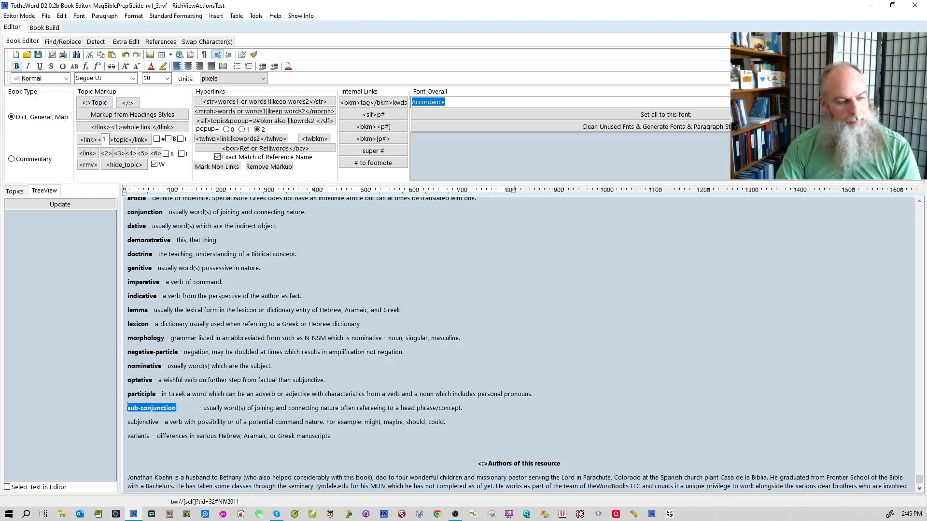
{"action": "double_click", "coordinate": [140, 422]}
{"action": "key", "text": "ctrl+b"}
{"action": "key", "text": "Up"}
{"action": "key", "text": "Delete"}
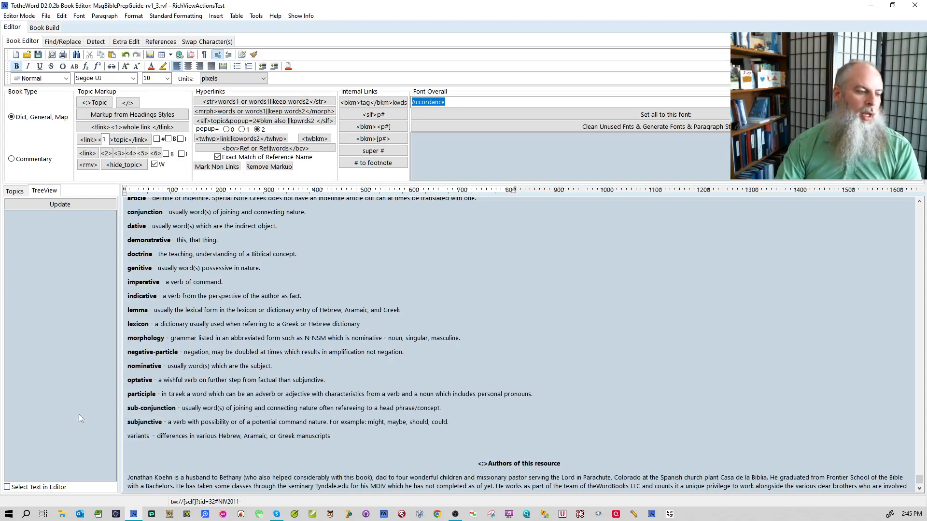
{"action": "double_click", "coordinate": [141, 437]}
{"action": "key", "text": "ctrl+b"}
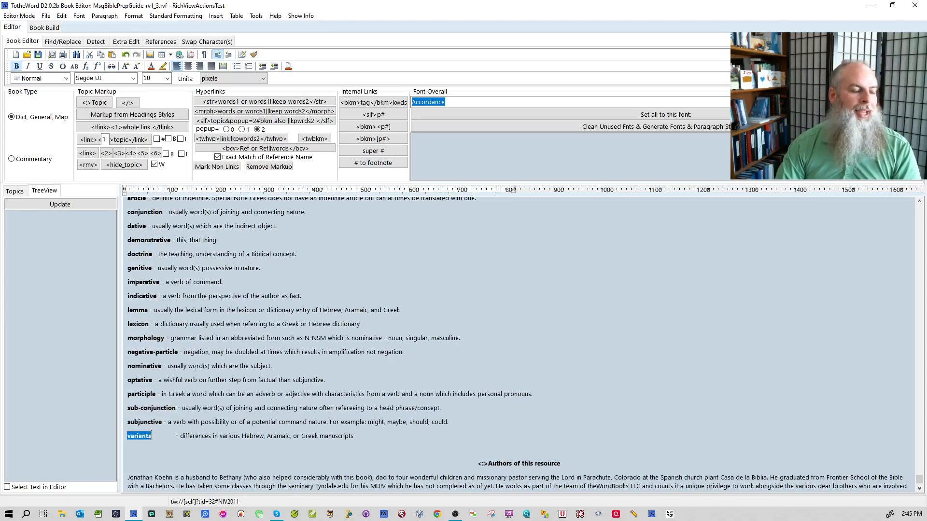
{"action": "key", "text": "Right"}
{"action": "key", "text": "Delete"}
- Add <link> topic markup to the bold terms accusative, article, conjunction, dative and demonstrative
{"action": "scroll", "coordinate": [312, 326], "scroll_direction": "up", "scroll_amount": 1}
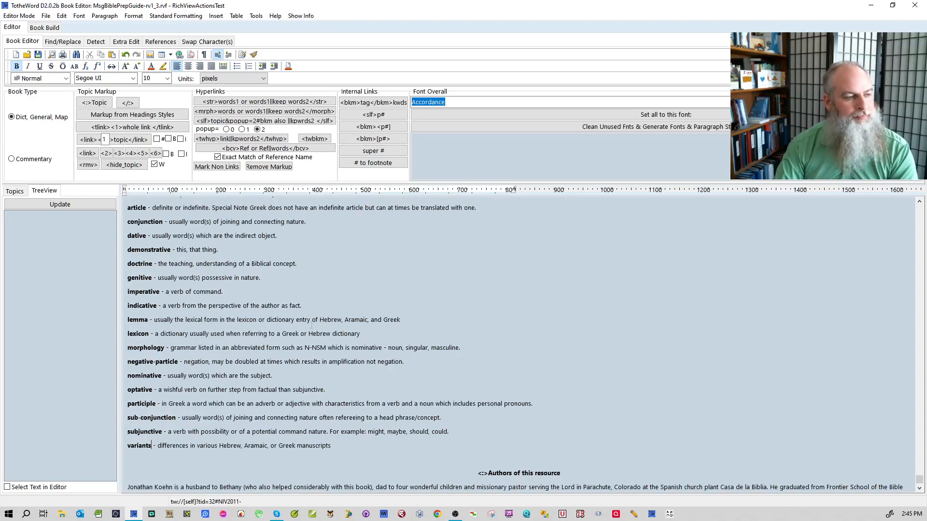
{"action": "scroll", "coordinate": [362, 335], "scroll_direction": "up", "scroll_amount": 2}
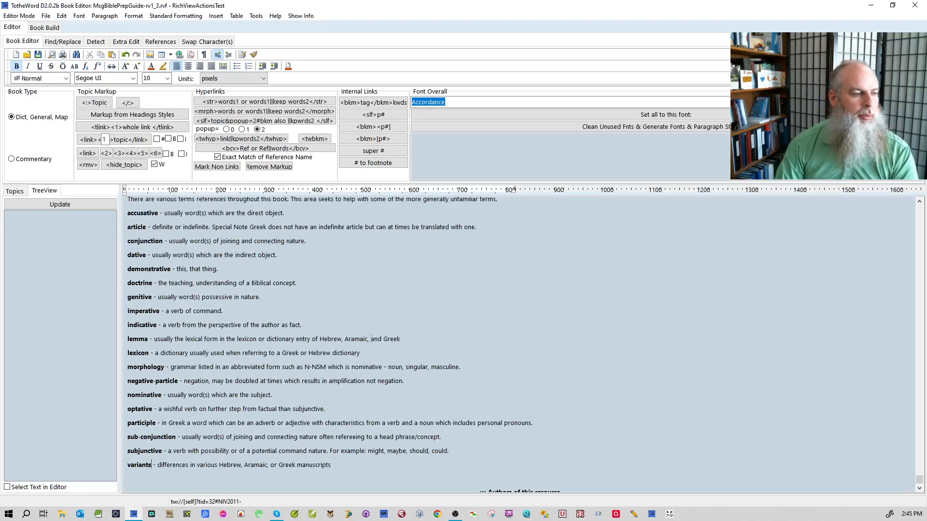
{"action": "double_click", "coordinate": [142, 213]}
{"action": "key", "text": "ctrl+l"}
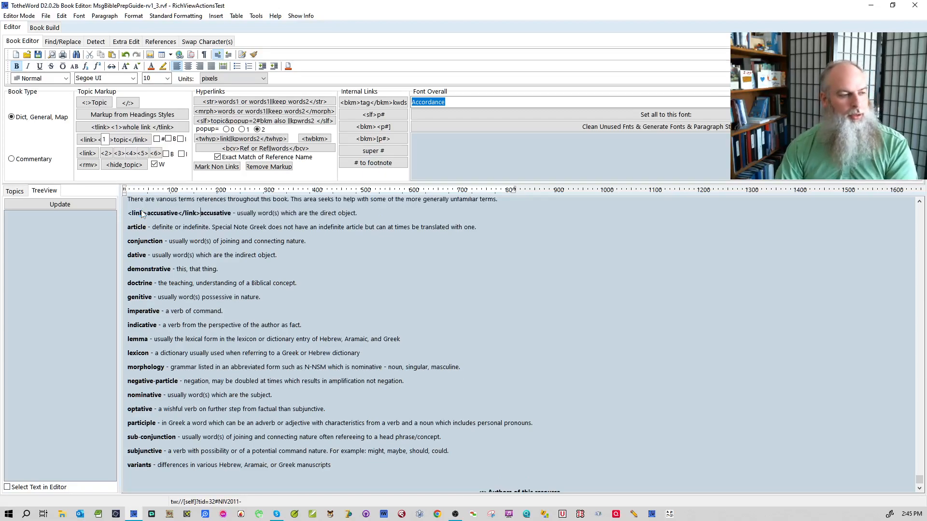
{"action": "double_click", "coordinate": [138, 227]}
{"action": "key", "text": "ctrl+l"}
{"action": "double_click", "coordinate": [139, 241]}
{"action": "key", "text": "ctrl+l"}
{"action": "double_click", "coordinate": [137, 254]}
{"action": "key", "text": "ctrl+l"}
{"action": "double_click", "coordinate": [140, 269]}
{"action": "key", "text": "ctrl+l"}
- Add <link> topic markup to doctrine, genitive, imperative, indicative, lemma, lexicon and morphology
{"action": "double_click", "coordinate": [137, 283]}
{"action": "key", "text": "ctrl+l"}
{"action": "double_click", "coordinate": [137, 296]}
{"action": "key", "text": "ctrl+l"}
{"action": "double_click", "coordinate": [136, 311]}
{"action": "key", "text": "ctrl+l"}
{"action": "double_click", "coordinate": [137, 325]}
{"action": "key", "text": "ctrl+l"}
{"action": "double_click", "coordinate": [137, 338]}
{"action": "key", "text": "ctrl+l"}
{"action": "double_click", "coordinate": [137, 353]}
{"action": "key", "text": "ctrl+l"}
{"action": "double_click", "coordinate": [137, 367]}
{"action": "key", "text": "ctrl+l"}
- Add <link> topic markup to negative-particle, nominative, optative and participle
{"action": "left_click_drag", "start_coordinate": [128, 381], "coordinate": [168, 384]}
{"action": "key", "text": "ctrl+l"}
{"action": "double_click", "coordinate": [138, 394]}
{"action": "key", "text": "ctrl+l"}
{"action": "double_click", "coordinate": [140, 409]}
{"action": "key", "text": "ctrl+l"}
{"action": "double_click", "coordinate": [142, 424]}
{"action": "key", "text": "ctrl+l"}
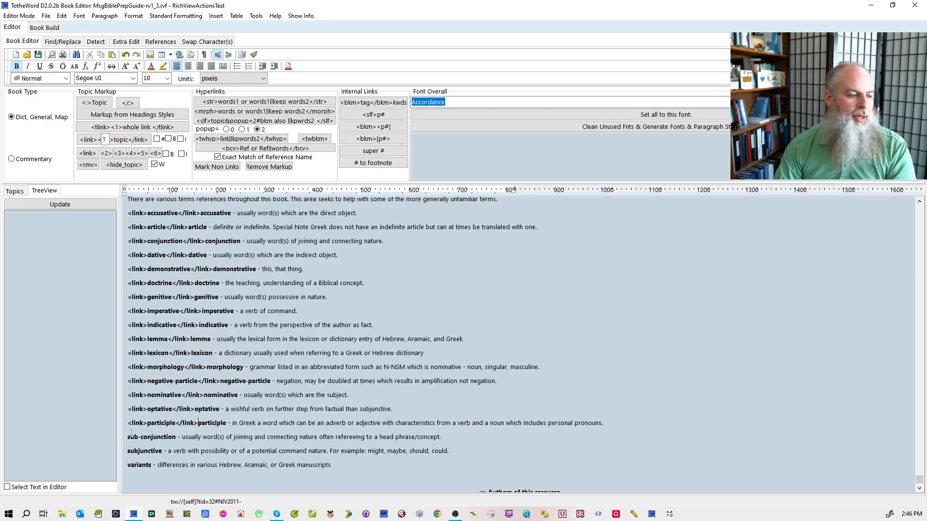
- Add <link> topic markup to the last three terms, sub-conjunction, subjunctive and variants
{"action": "left_click_drag", "start_coordinate": [128, 438], "coordinate": [162, 440]}
{"action": "key", "text": "ctrl+l"}
{"action": "double_click", "coordinate": [141, 452]}
{"action": "key", "text": "ctrl+l"}
{"action": "double_click", "coordinate": [138, 467]}
{"action": "key", "text": "ctrl+l"}
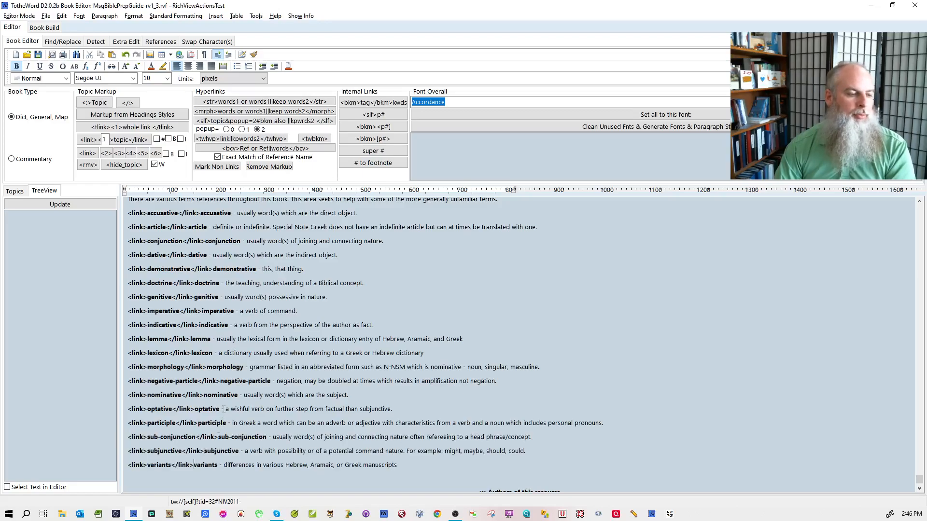
{"action": "scroll", "coordinate": [331, 369], "scroll_direction": "up", "scroll_amount": 3}
{"action": "scroll", "coordinate": [366, 353], "scroll_direction": "down", "scroll_amount": 3}
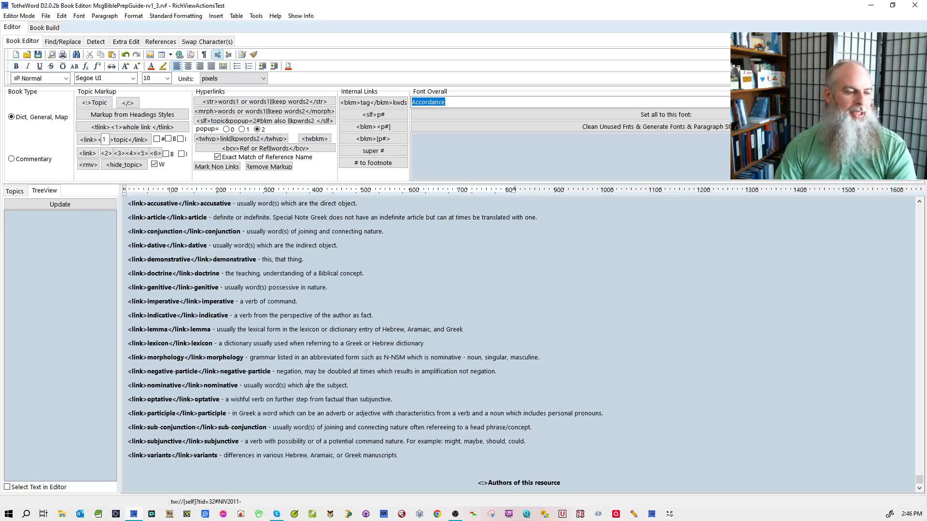
{"action": "scroll", "coordinate": [366, 353], "scroll_direction": "down", "scroll_amount": 1}
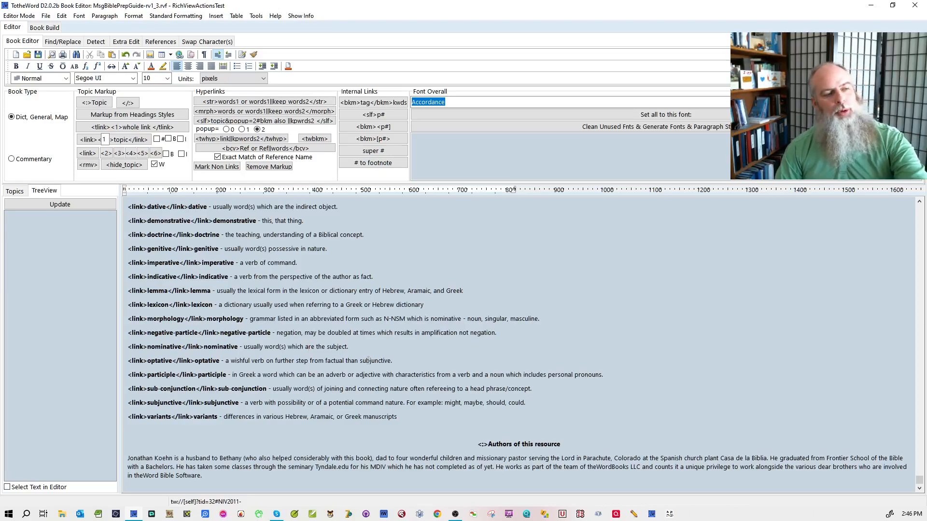
- Search the book from its beginning for the dictionary term accusative, finding its use in the English Phrasing section
{"action": "scroll", "coordinate": [368, 360], "scroll_direction": "up", "scroll_amount": 2}
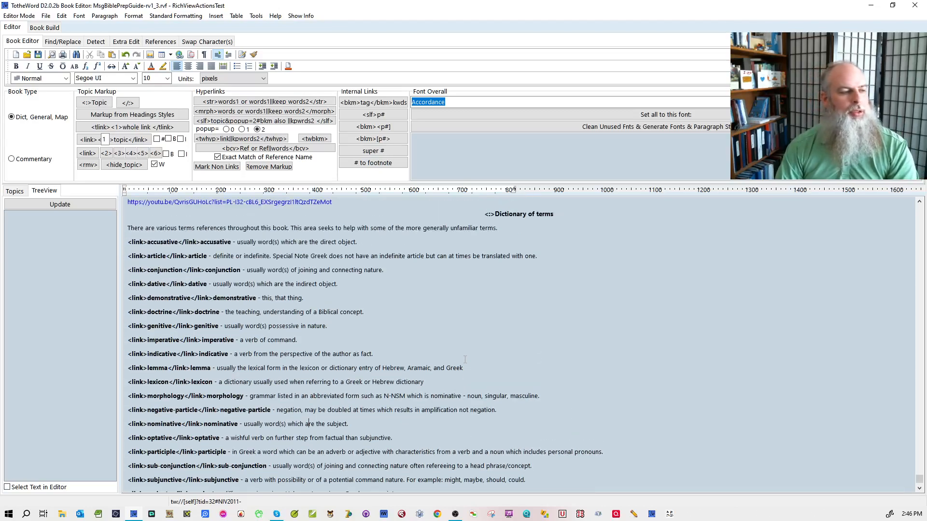
{"action": "double_click", "coordinate": [162, 241]}
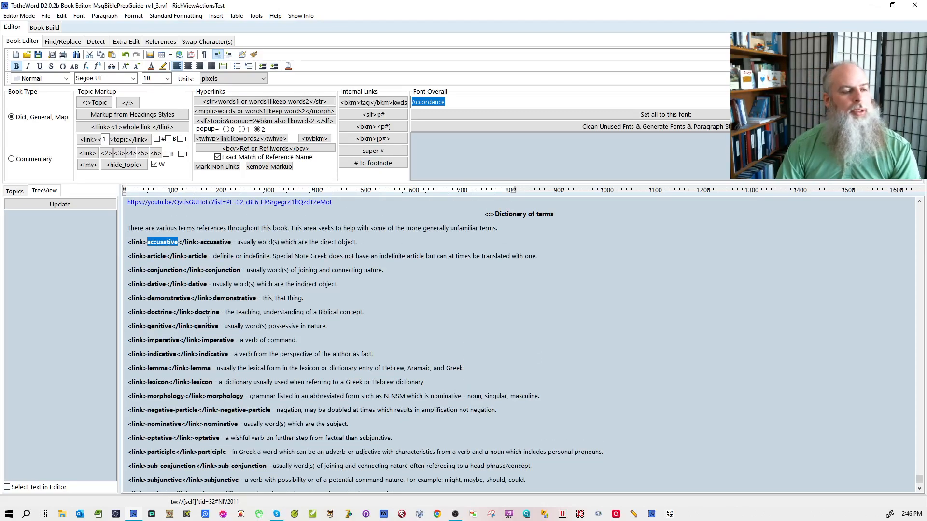
{"action": "left_click", "coordinate": [63, 41]}
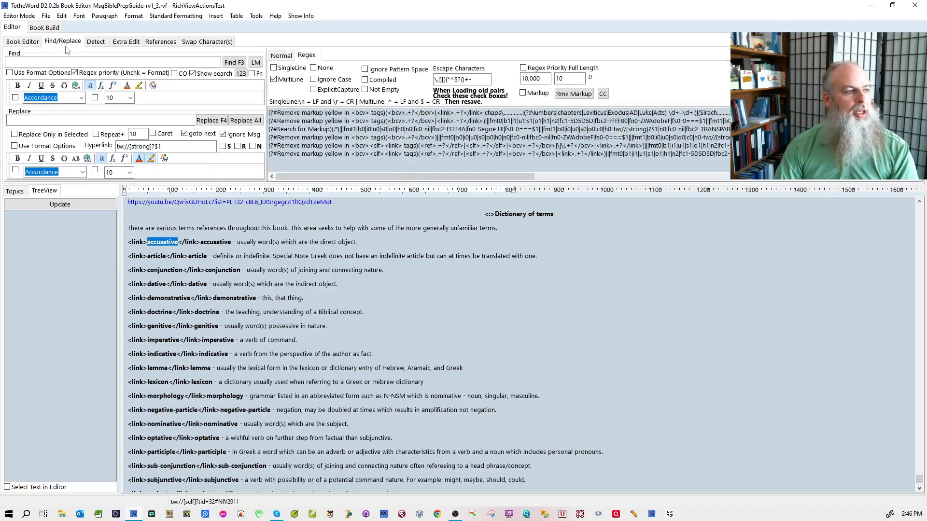
{"action": "type", "text": "accusative"}
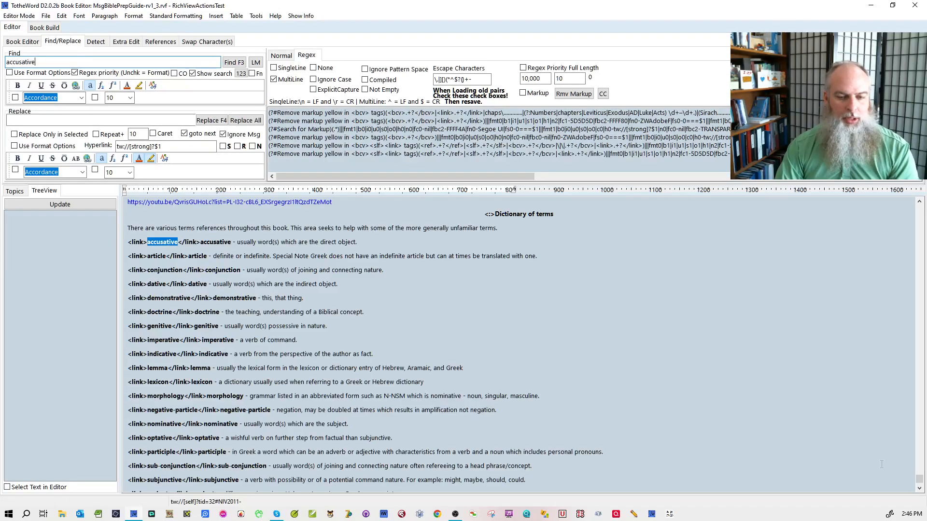
{"action": "left_click_drag", "start_coordinate": [920, 479], "coordinate": [903, 207]}
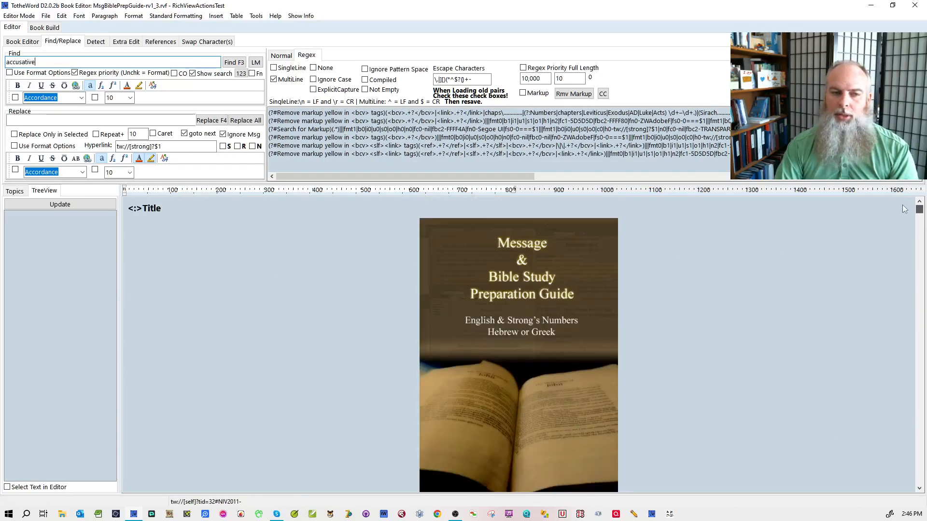
{"action": "left_click", "coordinate": [169, 209]}
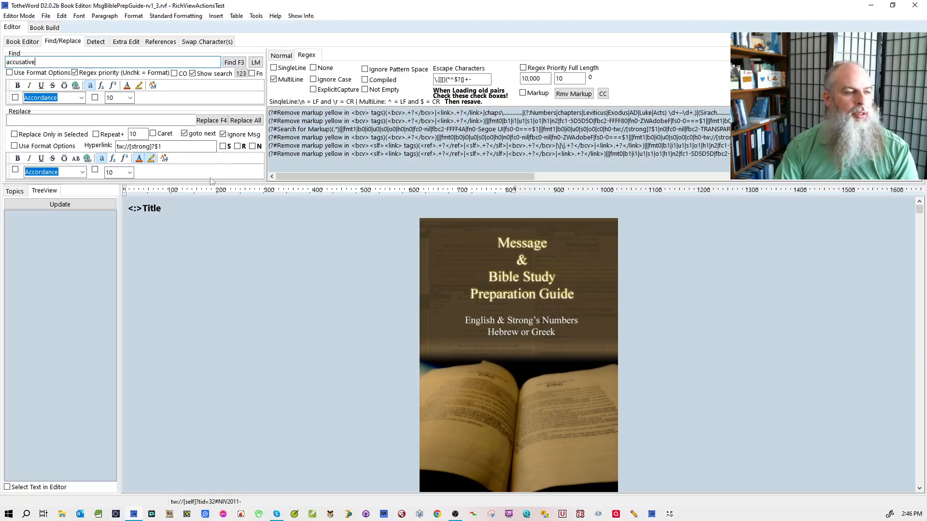
{"action": "key", "text": "F3"}
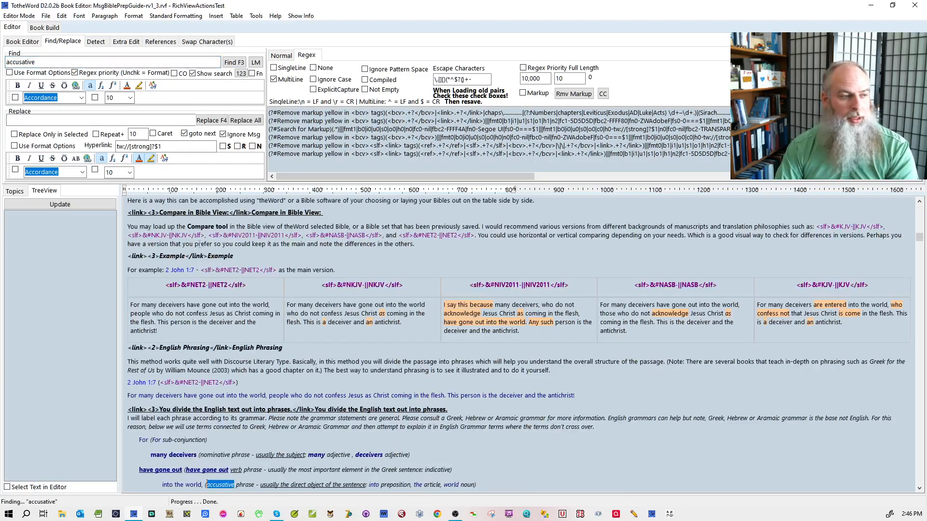
{"action": "scroll", "coordinate": [385, 326], "scroll_direction": "down", "scroll_amount": 5}
{"action": "left_click", "coordinate": [294, 373]}
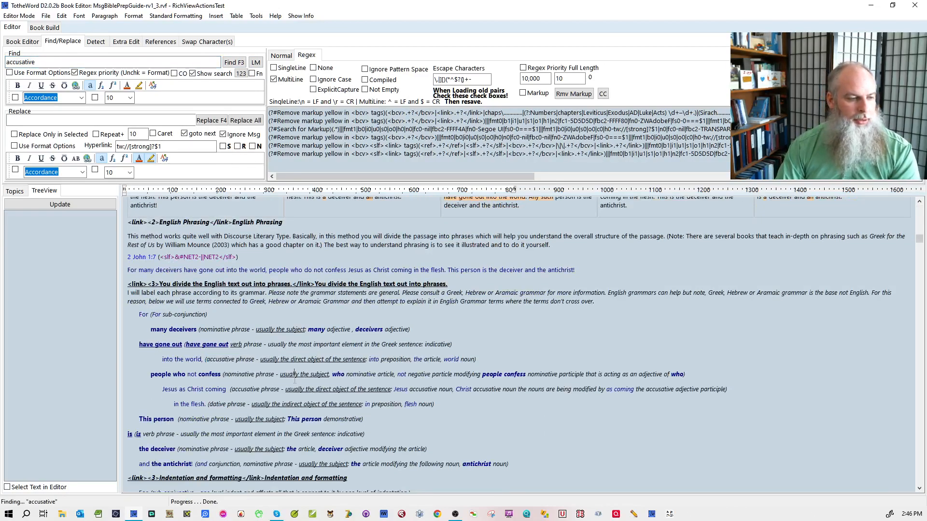
{"action": "key", "text": "F3"}
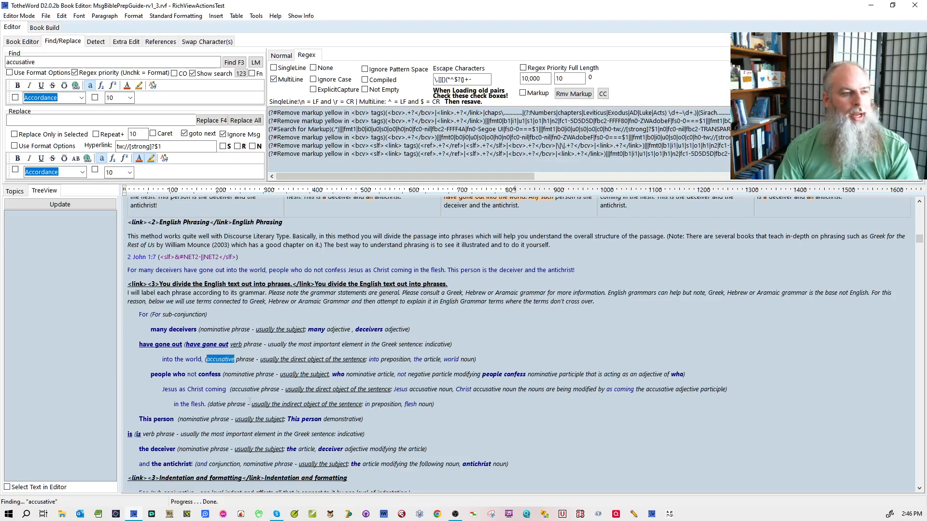
- Add <slf> internal link markup with popup=2 to accusative in the "into the world" phrase line
{"action": "left_click", "coordinate": [22, 41]}
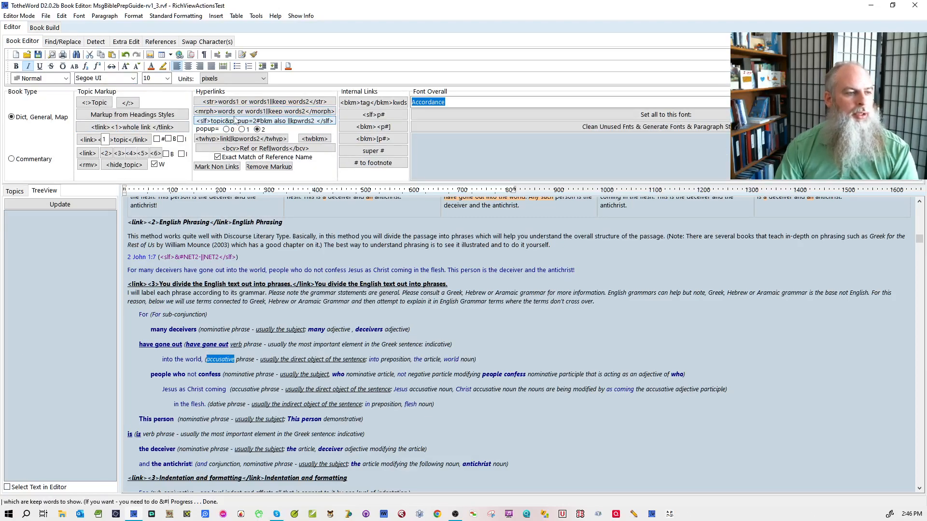
{"action": "left_click", "coordinate": [207, 330]}
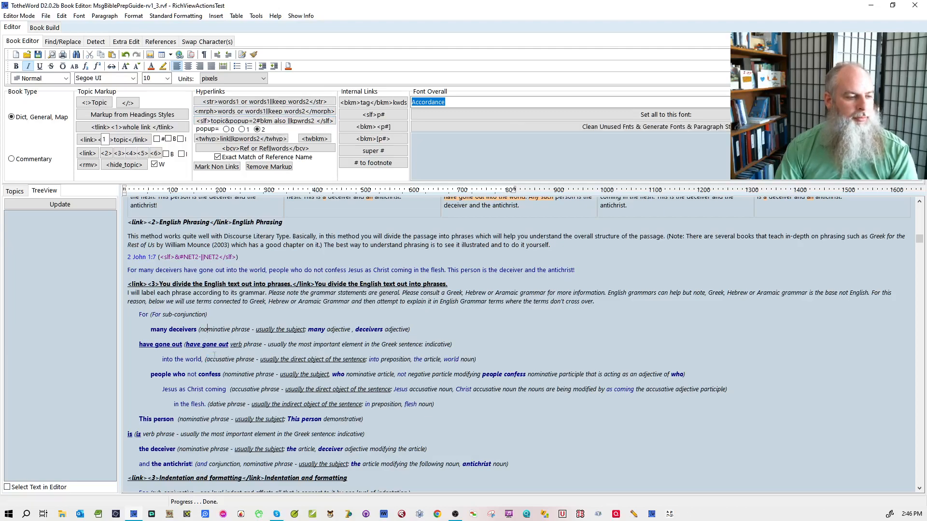
{"action": "double_click", "coordinate": [214, 360]}
{"action": "key", "text": "alt+f"}
{"action": "left_click", "coordinate": [232, 374]}
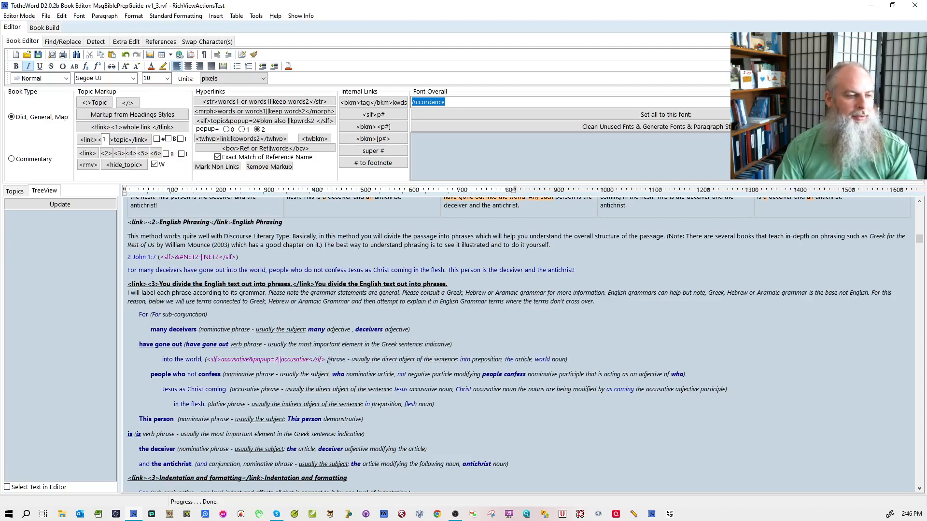
- Add <slf> popup=2 link markup to nominative in the "many deceivers" line and indicative in the first "have gone out" line
{"action": "scroll", "coordinate": [260, 301], "scroll_direction": "down", "scroll_amount": 2}
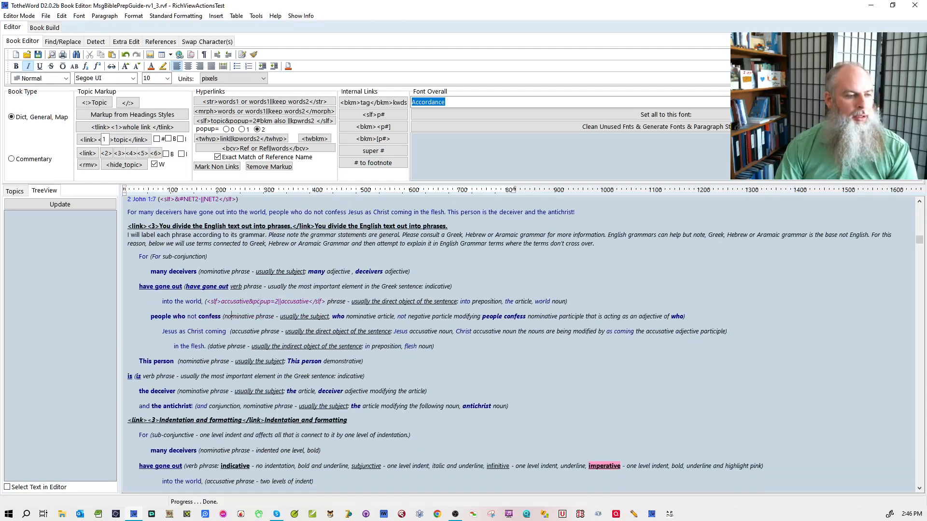
{"action": "double_click", "coordinate": [216, 271]}
{"action": "key", "text": "ctrl+shift+s"}
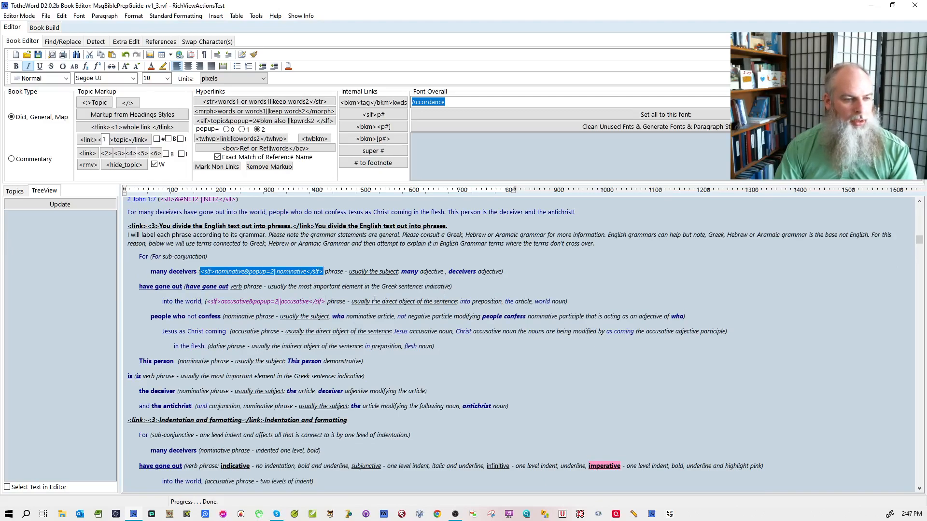
{"action": "scroll", "coordinate": [261, 325], "scroll_direction": "down", "scroll_amount": 1}
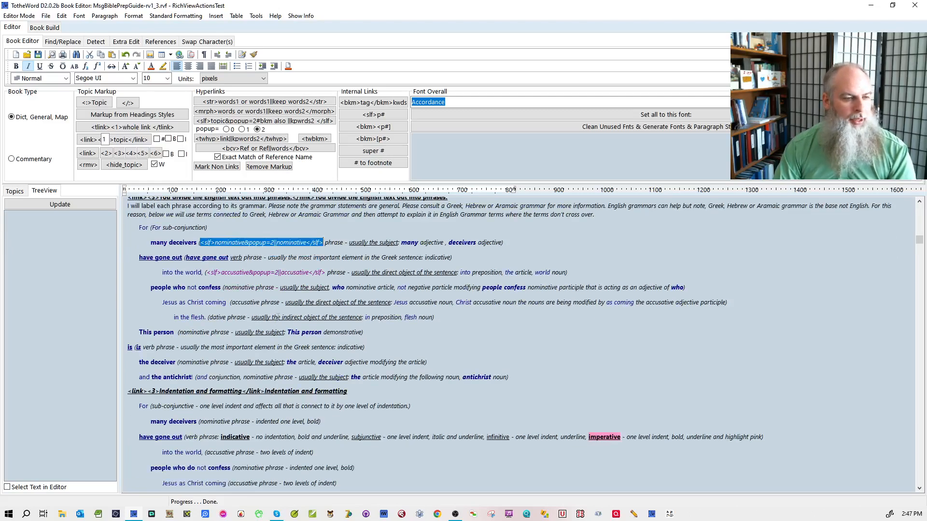
{"action": "double_click", "coordinate": [436, 258]}
{"action": "key", "text": "ctrl+shift+s"}
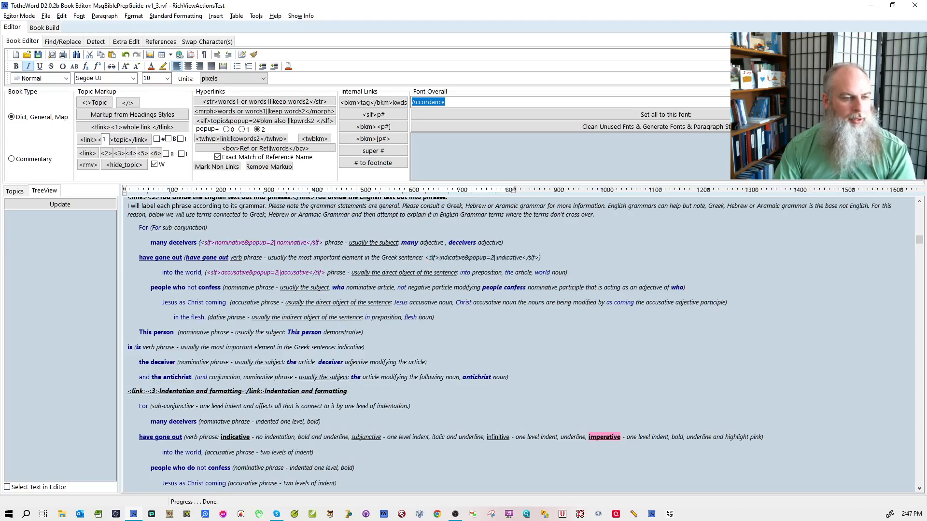
{"action": "left_click", "coordinate": [524, 316]}
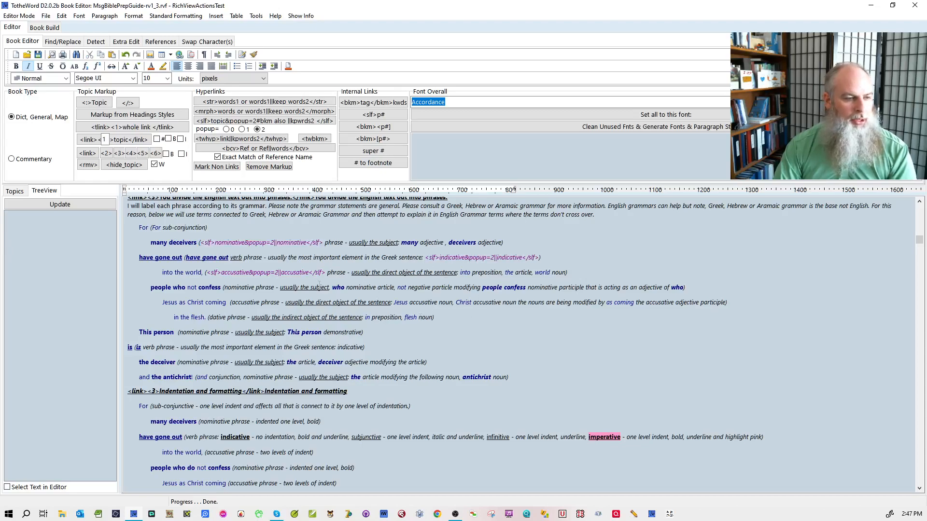
- Add <slf> popup=2 link markup to nominative before "phrase" and before "article" in the "people who not confess" line
{"action": "double_click", "coordinate": [243, 288]}
{"action": "key", "text": "ctrl+shift+s"}
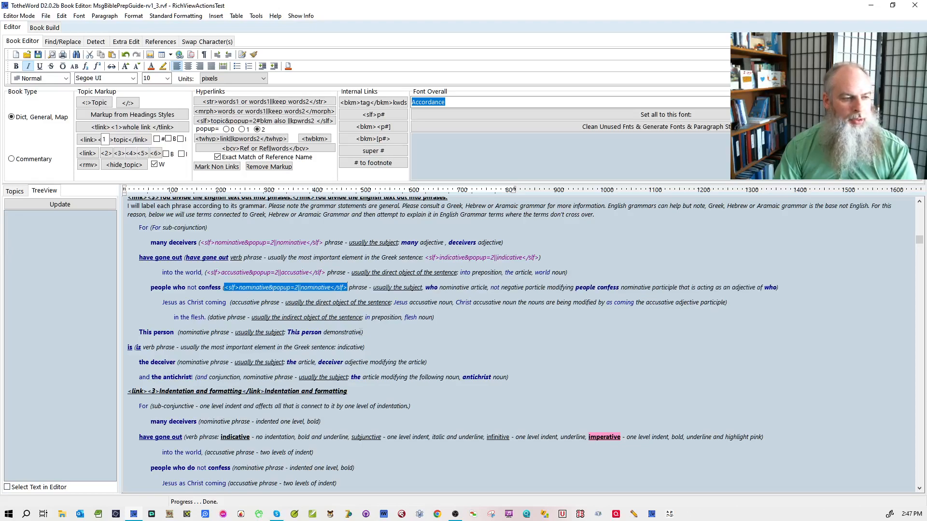
{"action": "left_click", "coordinate": [459, 288]}
{"action": "double_click", "coordinate": [459, 288]}
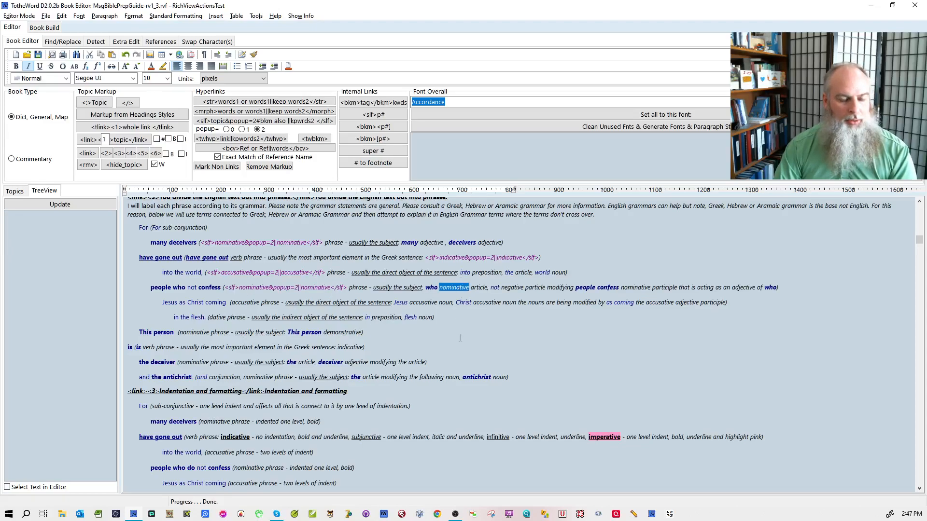
{"action": "key", "text": "ctrl+shift+s"}
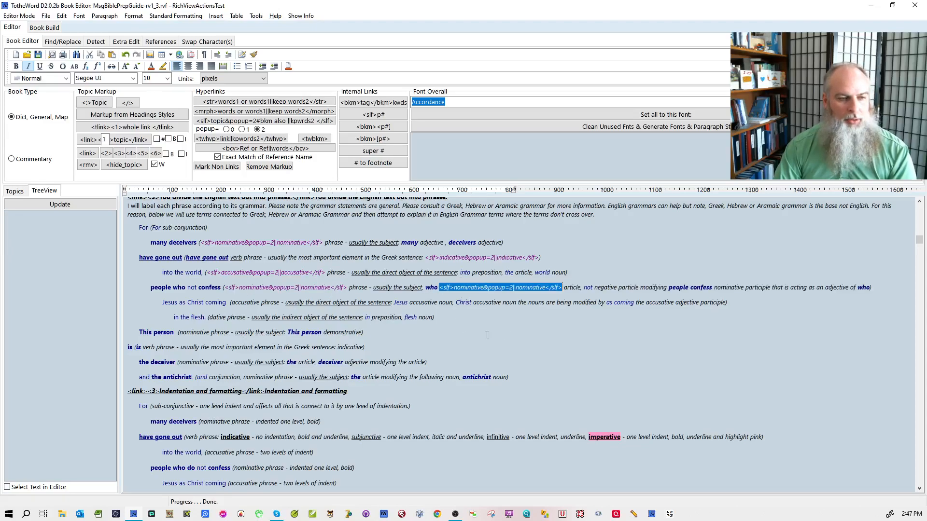
{"action": "double_click", "coordinate": [609, 289]}
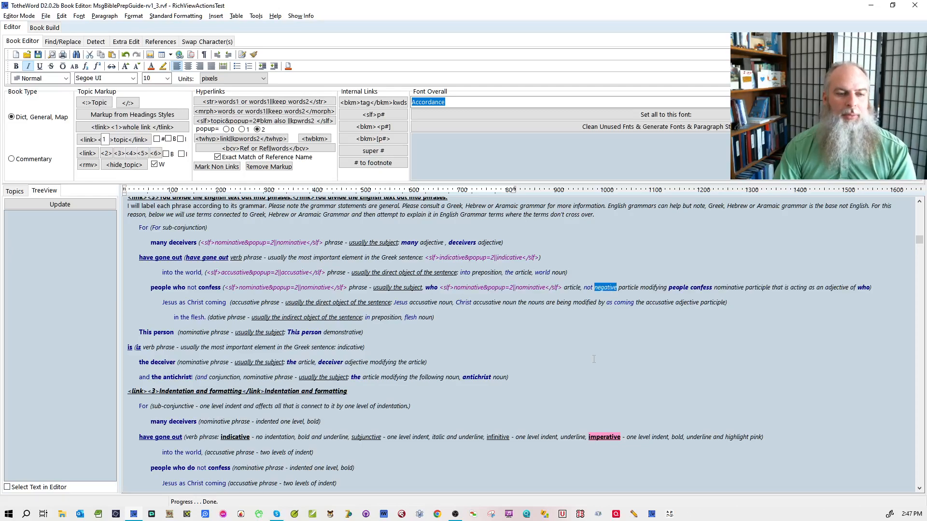
{"action": "key", "text": "ctrl+shift+s"}
{"action": "left_click", "coordinate": [642, 310]}
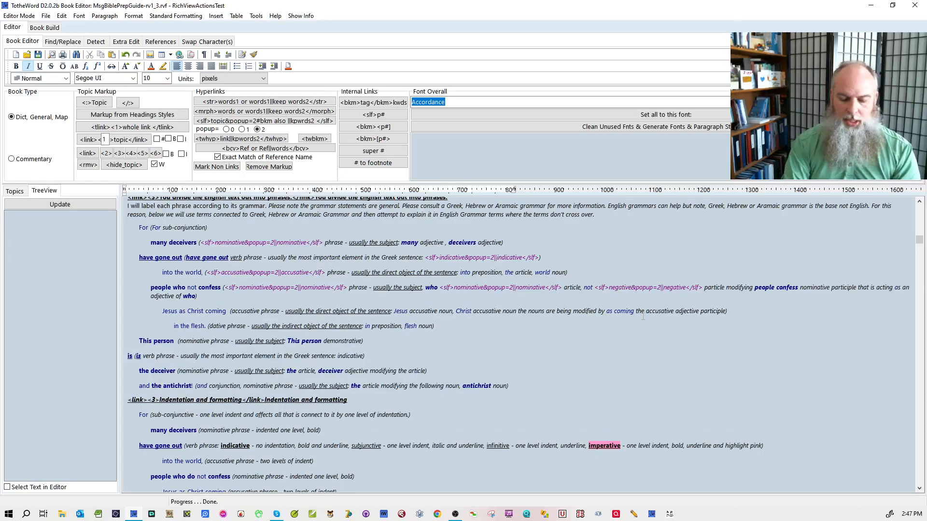
{"action": "key", "text": "ctrl+z"}
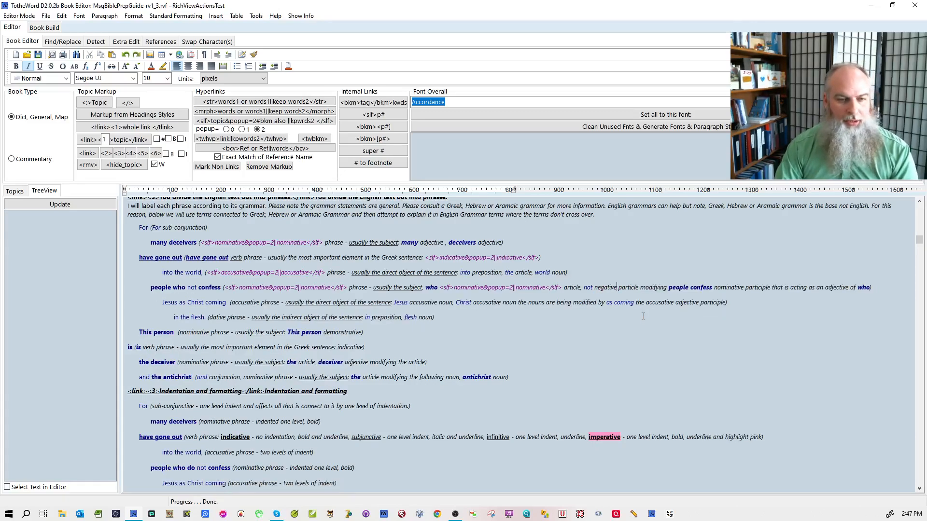
- Add <slf> popup=2 link markup to the whole term "negative particle" in the "people who not confess" line
{"action": "double_click", "coordinate": [606, 288]}
{"action": "double_click", "coordinate": [624, 303]}
{"action": "left_click", "coordinate": [639, 287]}
{"action": "left_click_drag", "start_coordinate": [639, 287], "coordinate": [595, 287]}
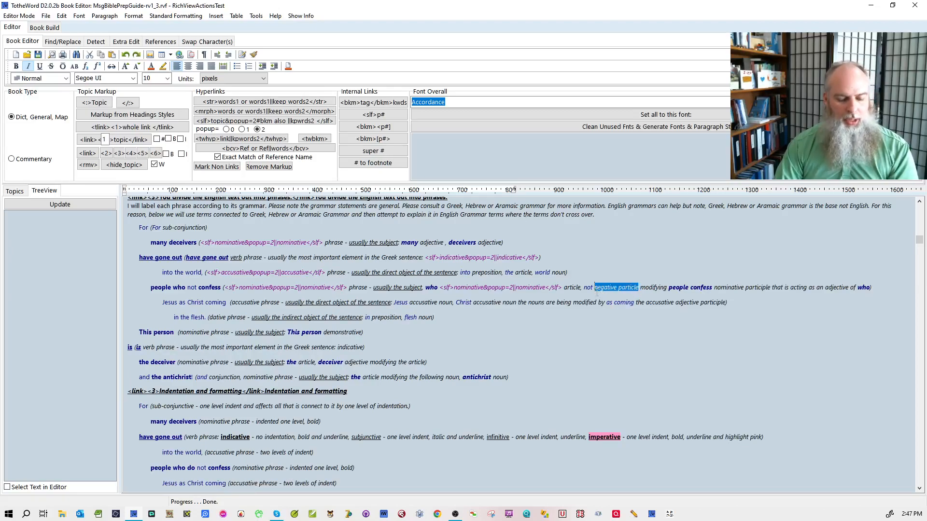
{"action": "key", "text": "ctrl+shift+s"}
{"action": "left_click", "coordinate": [690, 344]}
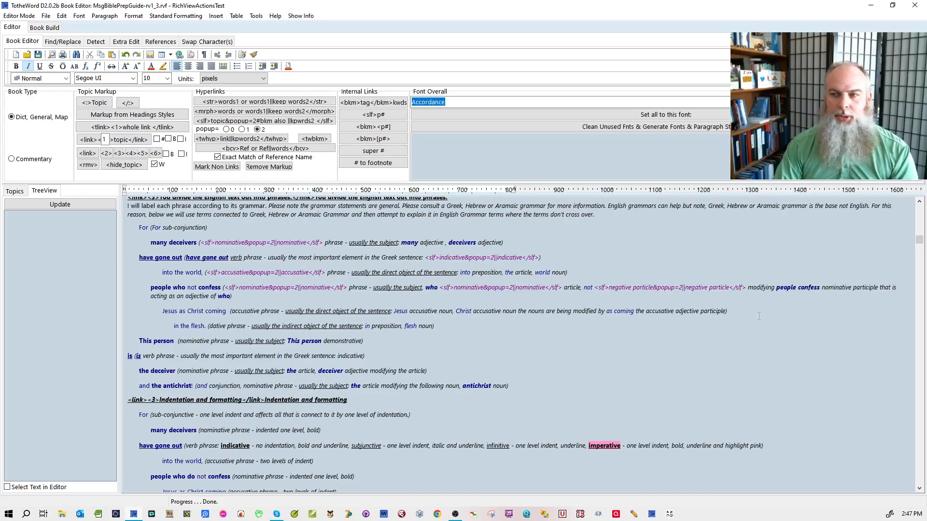
- Replace the hyphen with a space in both occurrences of negative-particle in the Dictionary of terms entry
{"action": "left_click_drag", "start_coordinate": [920, 242], "coordinate": [921, 488]}
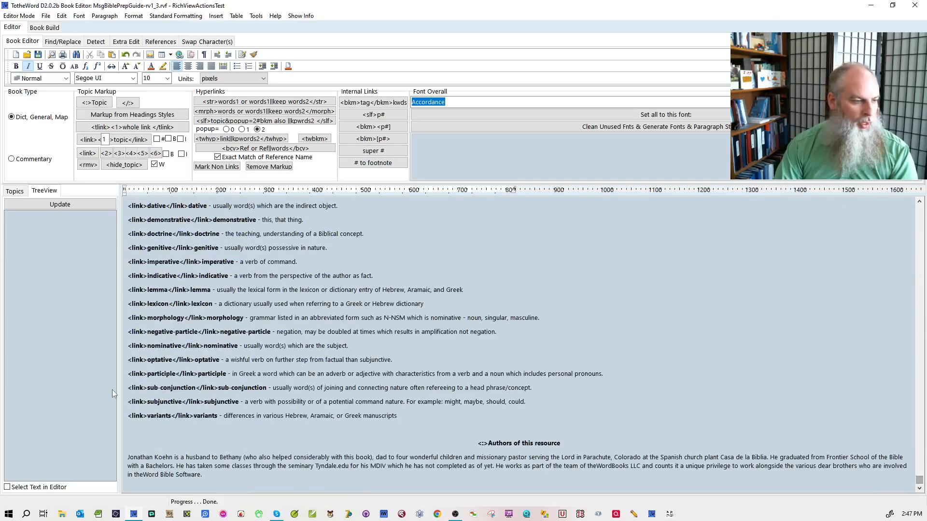
{"action": "left_click", "coordinate": [173, 332]}
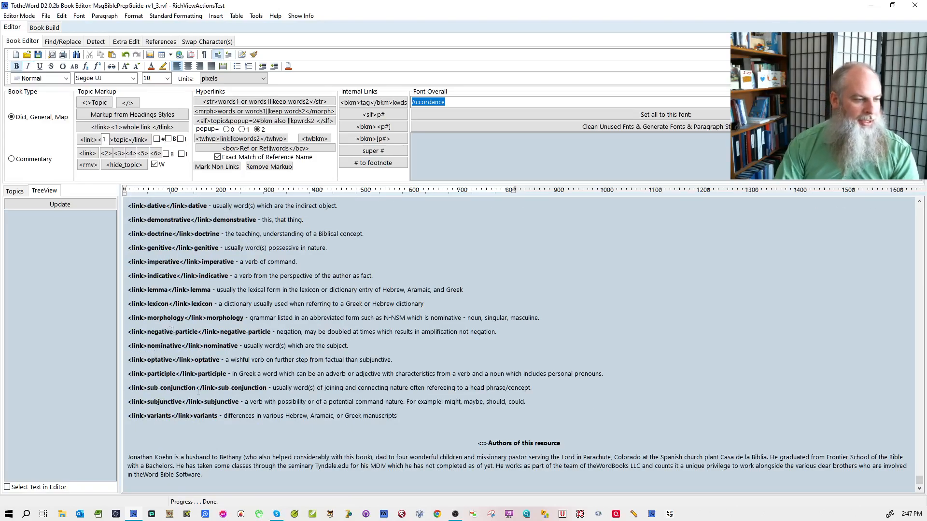
{"action": "key", "text": "Delete"}
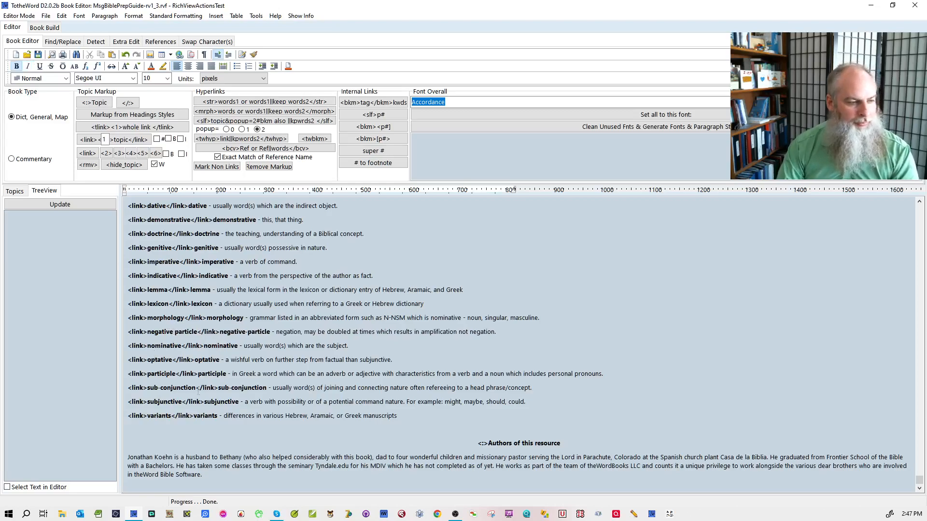
{"action": "key", "text": "Delete"}
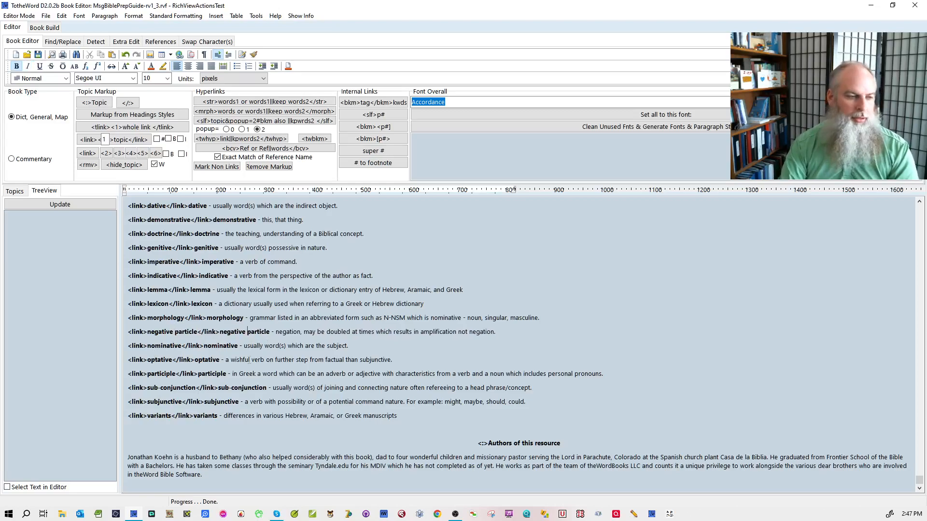
{"action": "left_click", "coordinate": [666, 349]}
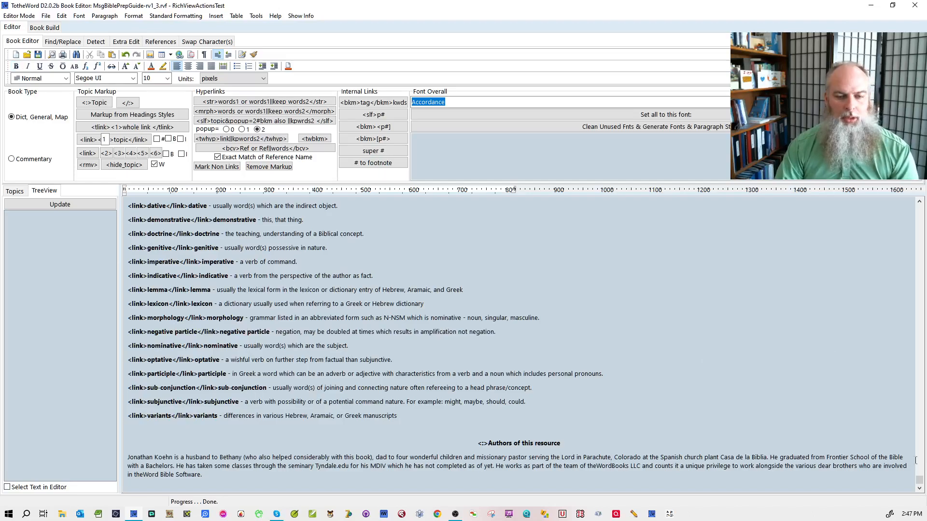
- Add <slf> popup=2 link markup to nominative and participle following "people confess" in the English Phrasing section
{"action": "left_click_drag", "start_coordinate": [919, 481], "coordinate": [919, 481]}
{"action": "left_click_drag", "start_coordinate": [897, 183], "coordinate": [893, 181]}
{"action": "left_click", "coordinate": [172, 213]}
{"action": "key", "text": "F3"}
{"action": "scroll", "coordinate": [581, 272], "scroll_direction": "down", "scroll_amount": 4}
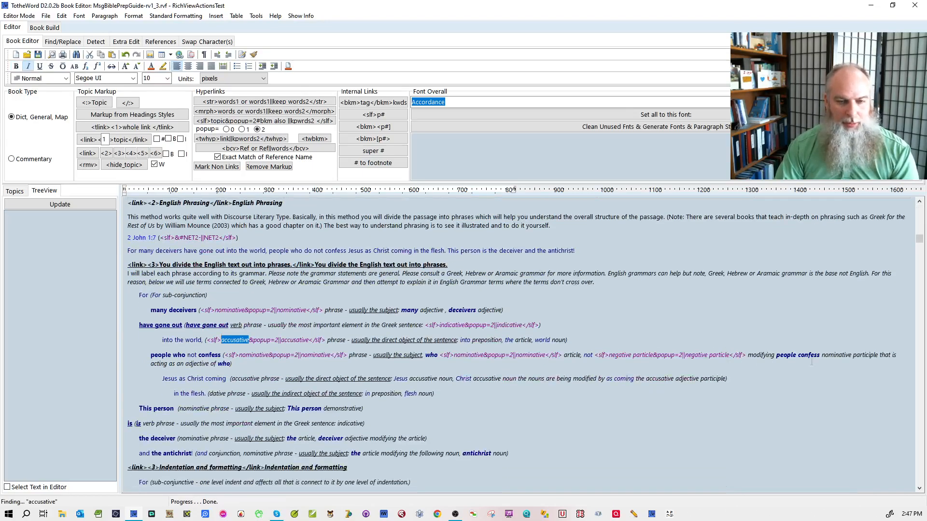
{"action": "scroll", "coordinate": [817, 380], "scroll_direction": "down", "scroll_amount": 1}
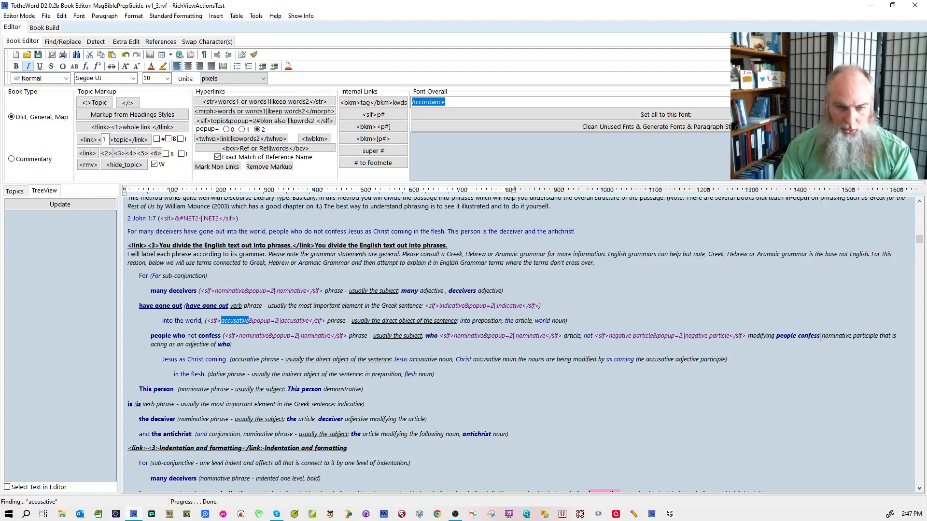
{"action": "double_click", "coordinate": [836, 335]}
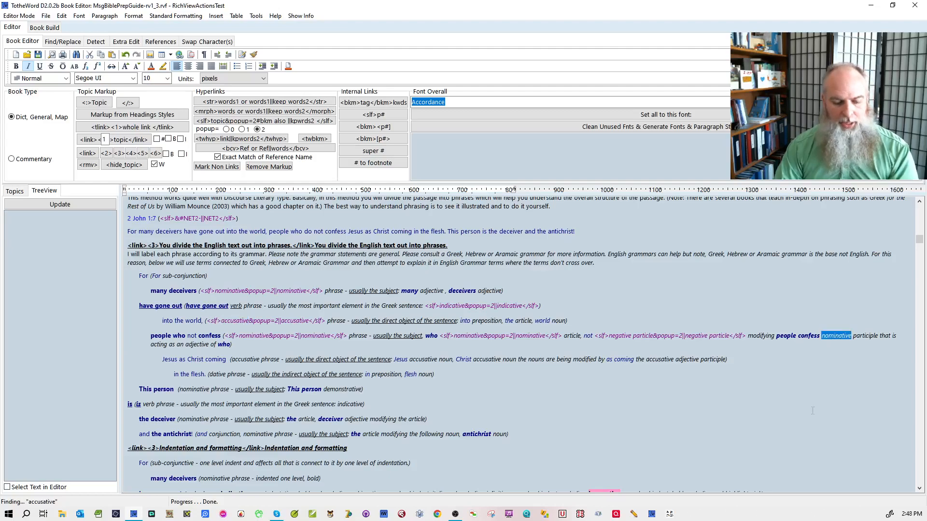
{"action": "key", "text": "ctrl+shift+s"}
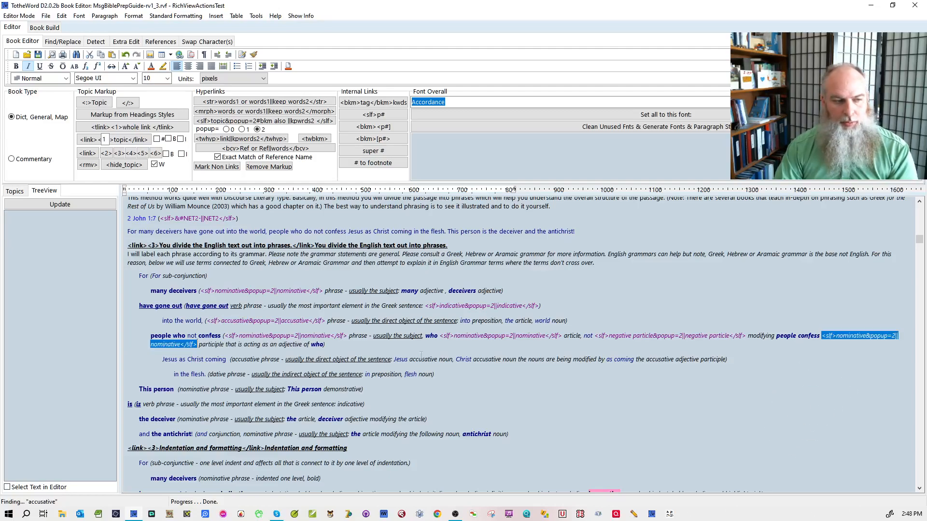
{"action": "key", "text": "alt+s"}
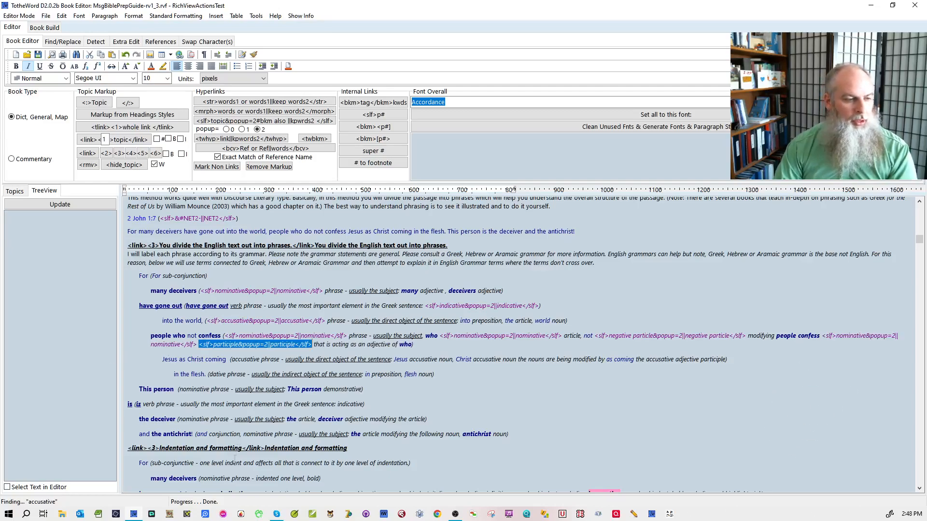
- Add <slf> popup=2 link markup to all four occurrences of accusative in the "Jesus as Christ coming" line
{"action": "scroll", "coordinate": [322, 351], "scroll_direction": "down", "scroll_amount": 2}
{"action": "double_click", "coordinate": [244, 340]}
{"action": "key", "text": "alt+s"}
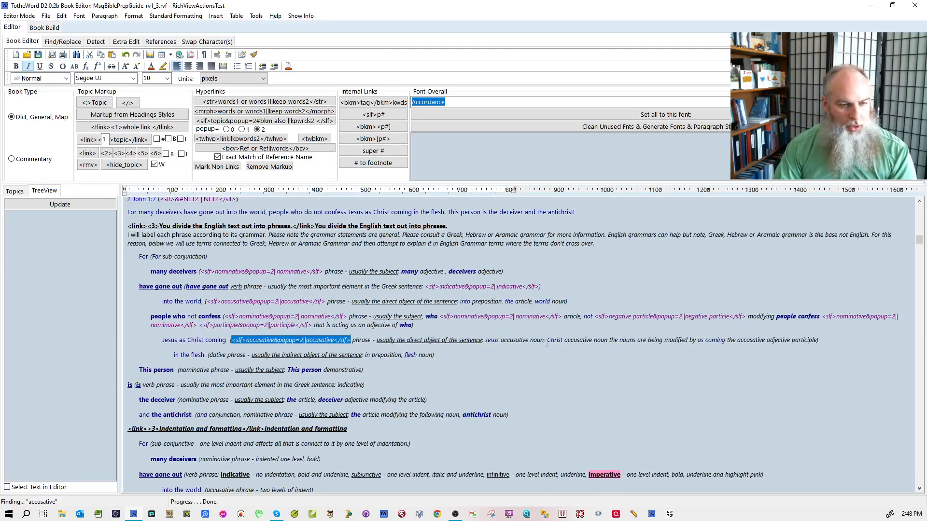
{"action": "double_click", "coordinate": [516, 340]}
{"action": "key", "text": "alt+s"}
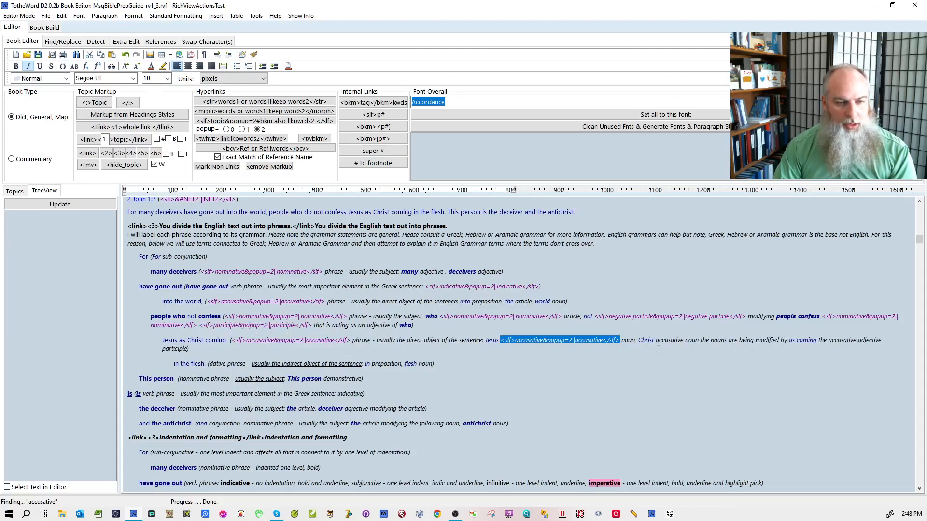
{"action": "double_click", "coordinate": [670, 340]}
{"action": "key", "text": "alt+s"}
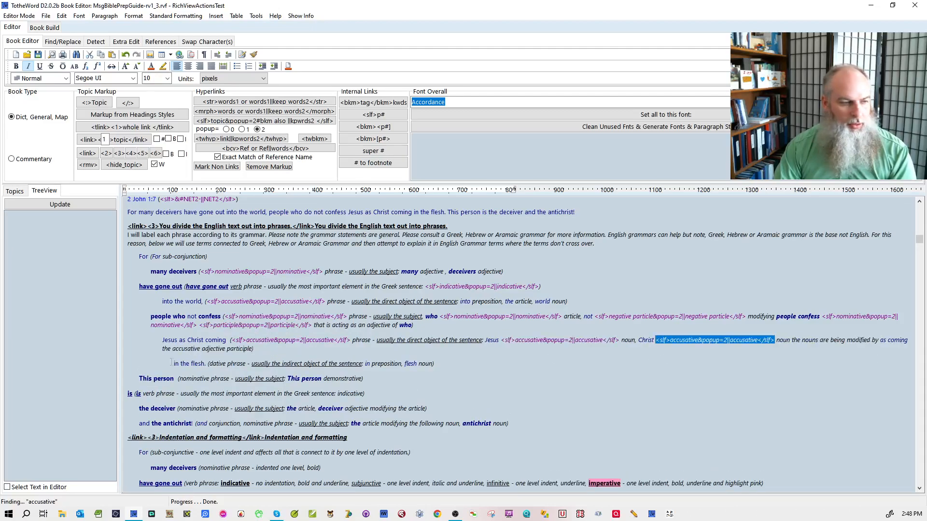
{"action": "double_click", "coordinate": [187, 349]}
{"action": "key", "text": "alt+s"}
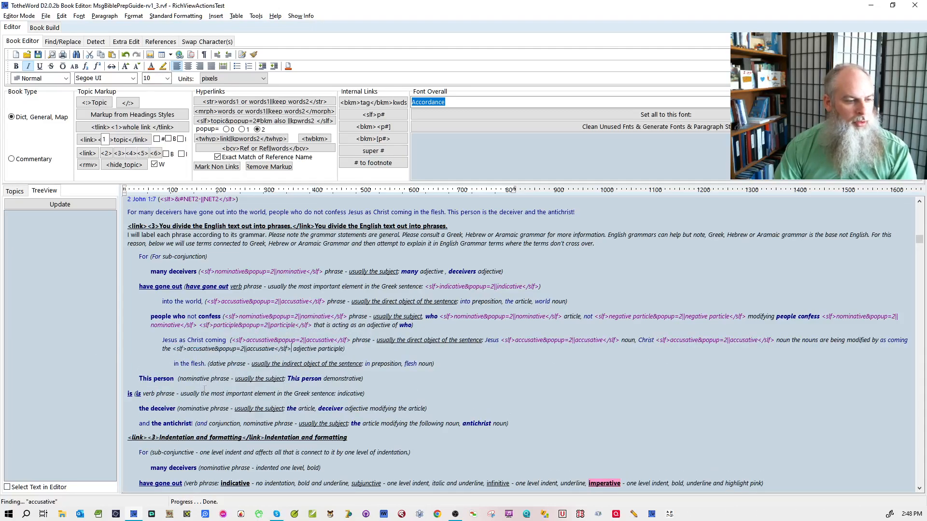
- Add <slf> popup=2 link markup to dative in the "in the flesh" line and to nominative in the "This person" line
{"action": "double_click", "coordinate": [220, 363]}
{"action": "key", "text": "alt+s"}
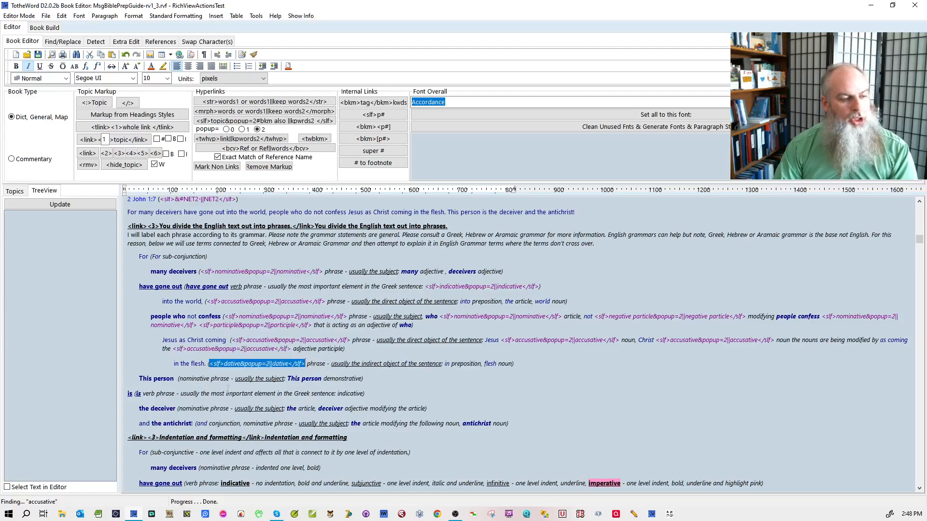
{"action": "scroll", "coordinate": [219, 367], "scroll_direction": "down", "scroll_amount": 1}
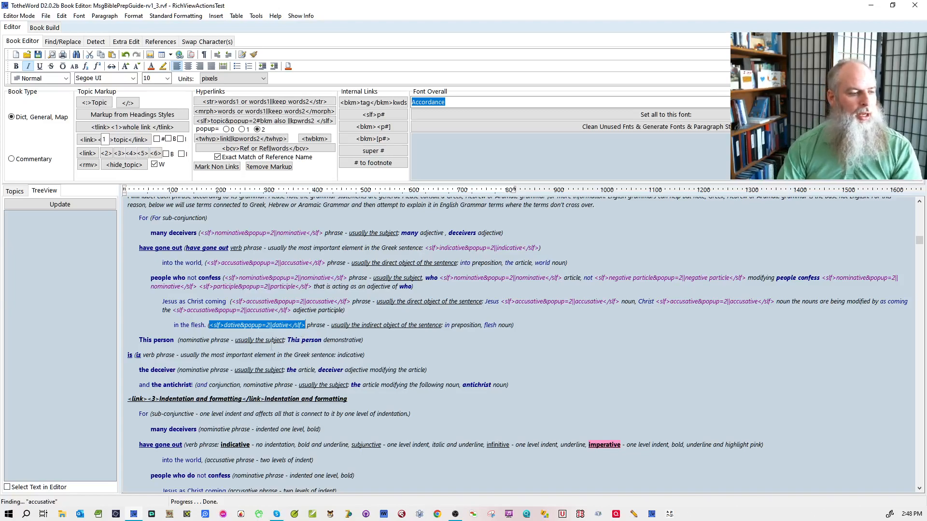
{"action": "left_click", "coordinate": [186, 340]}
{"action": "double_click", "coordinate": [186, 340]}
{"action": "key", "text": "alt+s"}
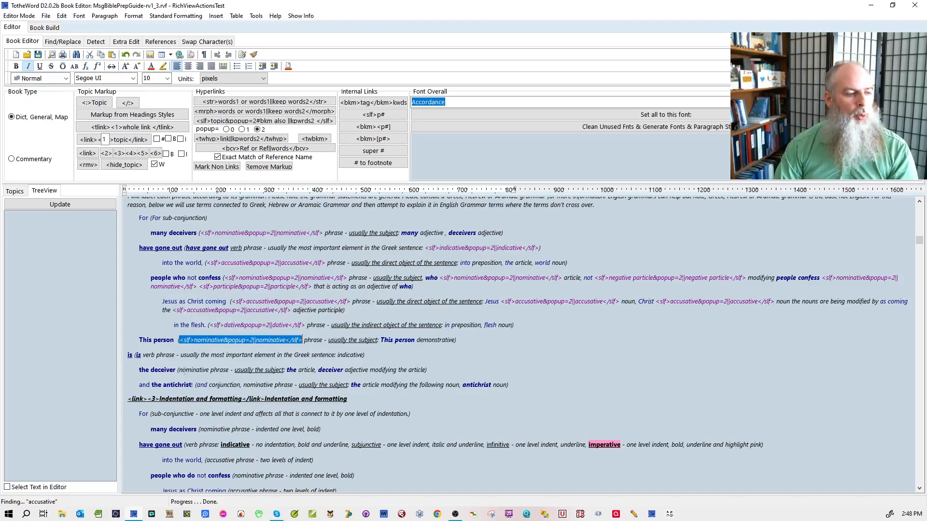
- Add <slf> popup=2 link markup to indicative at the end of the "is" verb phrase line
{"action": "left_click", "coordinate": [350, 355]}
{"action": "double_click", "coordinate": [351, 355]}
{"action": "key", "text": "alt+s"}
- Add <slf> popup=2 link markup to nominative and to the closing word article in the "the deceiver" line
{"action": "left_click", "coordinate": [193, 370]}
{"action": "double_click", "coordinate": [193, 370]}
{"action": "key", "text": "alt+s"}
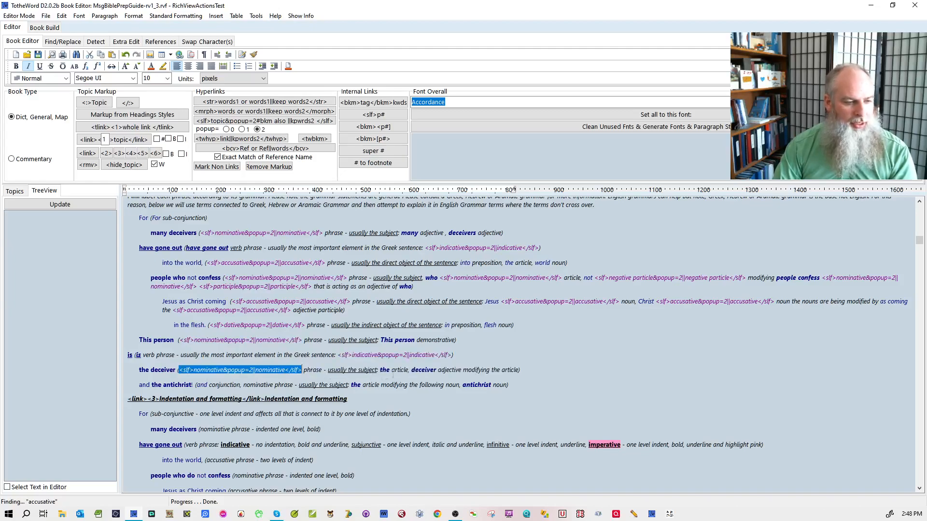
{"action": "scroll", "coordinate": [351, 372], "scroll_direction": "down", "scroll_amount": 2}
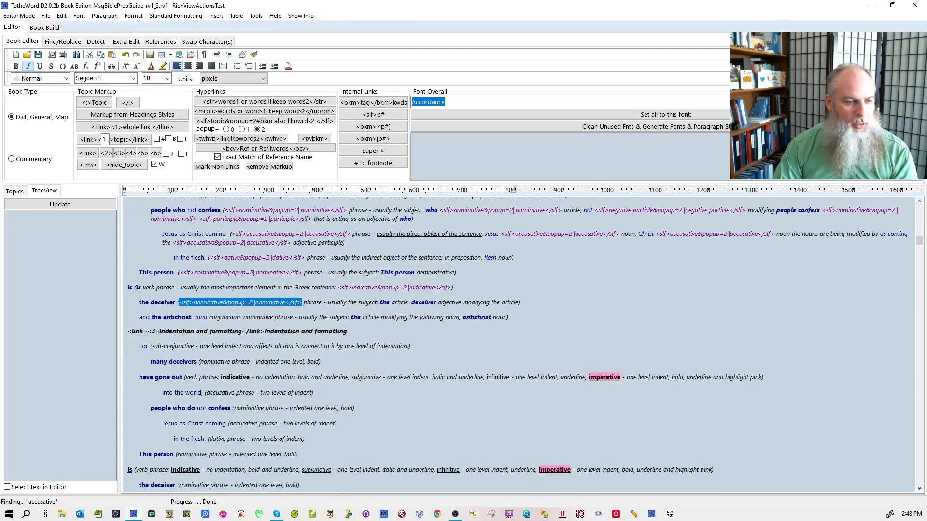
{"action": "double_click", "coordinate": [510, 302]}
{"action": "key", "text": "alt+s"}
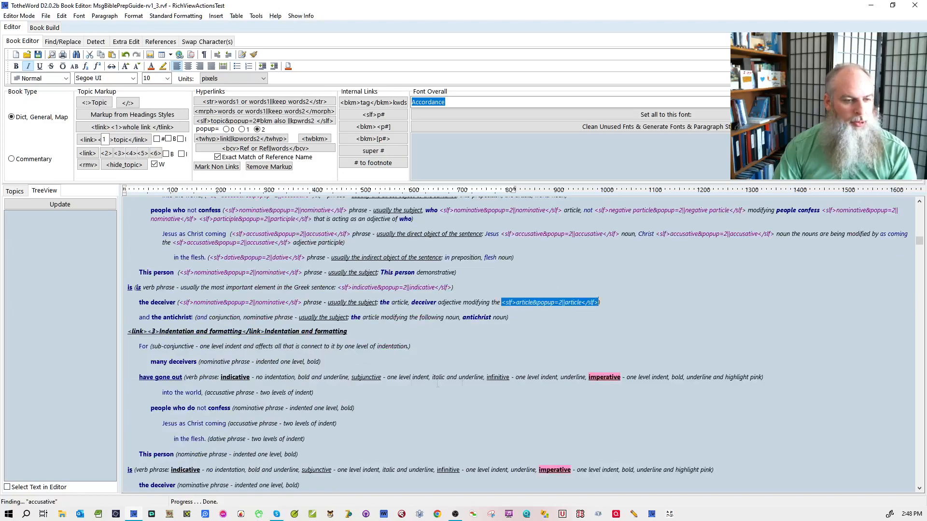
- Add <slf> popup=2 link markup to conjunction, nominative and article in the "and the antichrist" line
{"action": "double_click", "coordinate": [226, 317]}
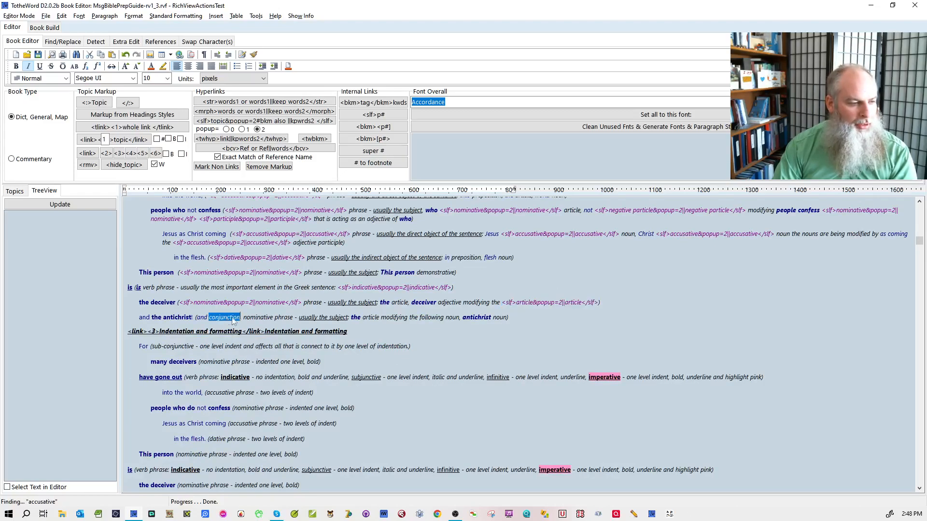
{"action": "key", "text": "alt+s"}
{"action": "double_click", "coordinate": [352, 317]}
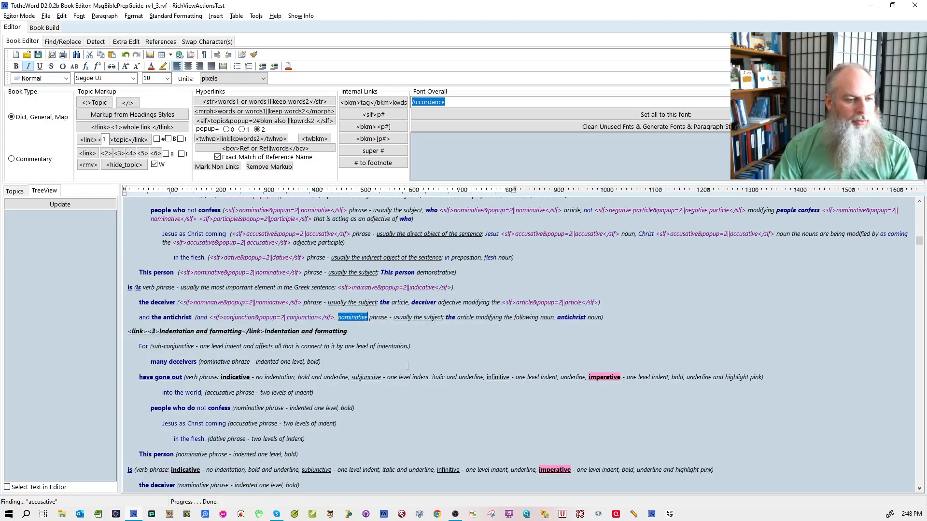
{"action": "key", "text": "alt+s"}
{"action": "double_click", "coordinate": [564, 317]}
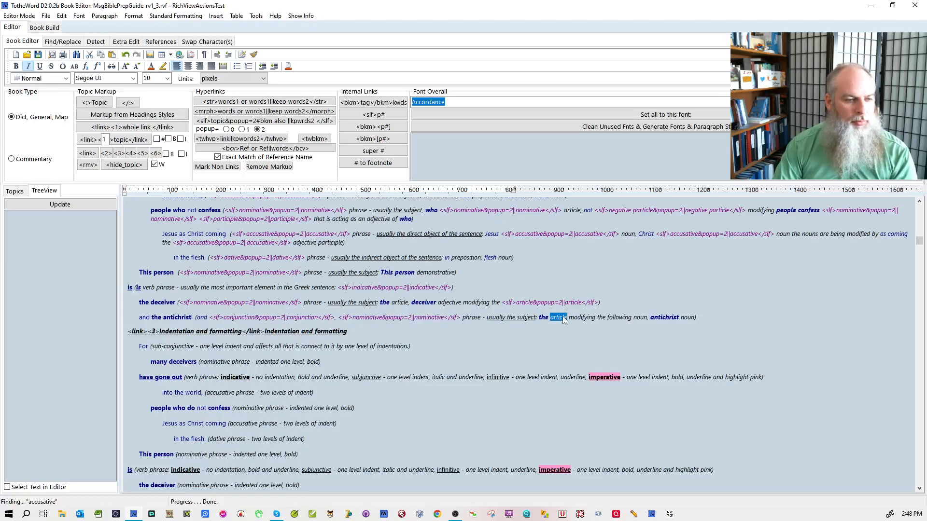
{"action": "key", "text": "alt+s"}
- Under Indentation and formatting, add <slf> popup=2 link markup to sub-conjunctive in the "For" line and nominative in the "many deceivers" line
{"action": "scroll", "coordinate": [227, 283], "scroll_direction": "down", "scroll_amount": 3}
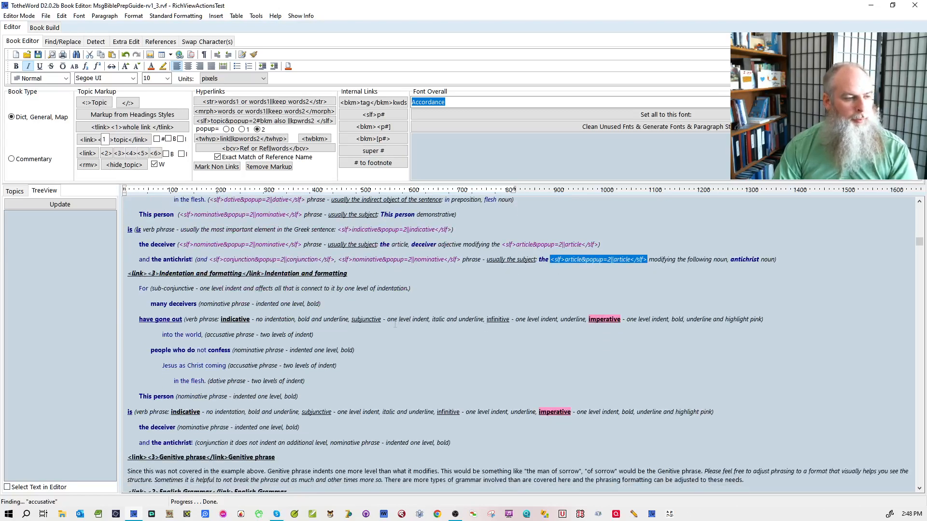
{"action": "double_click", "coordinate": [172, 259]}
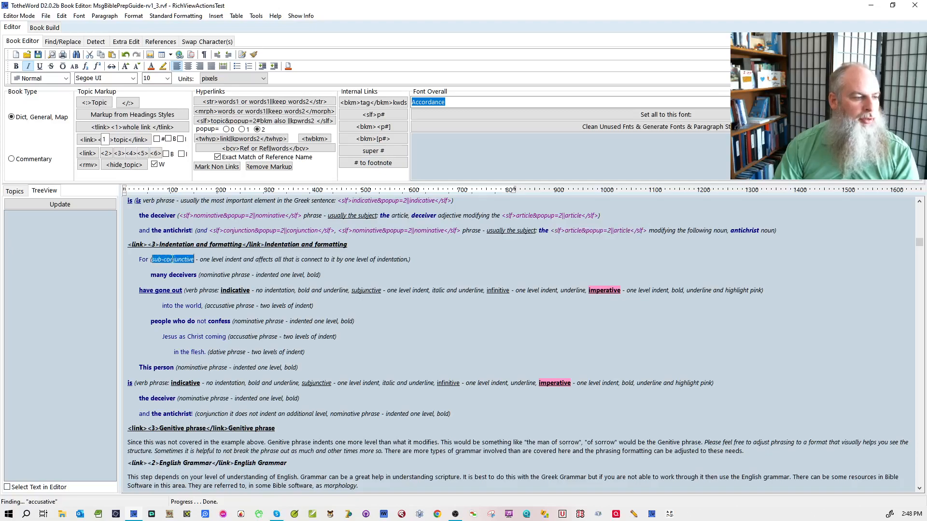
{"action": "key", "text": "alt+s"}
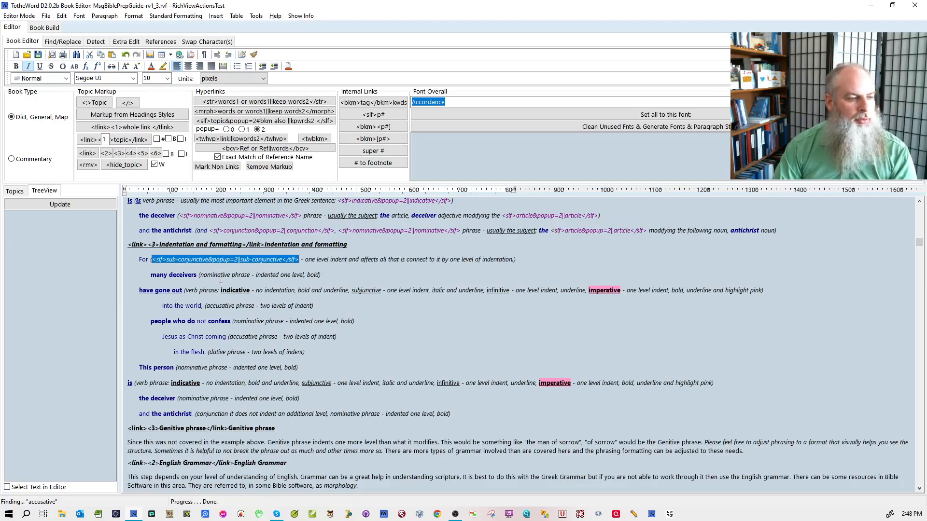
{"action": "double_click", "coordinate": [214, 275]}
{"action": "key", "text": "alt+s"}
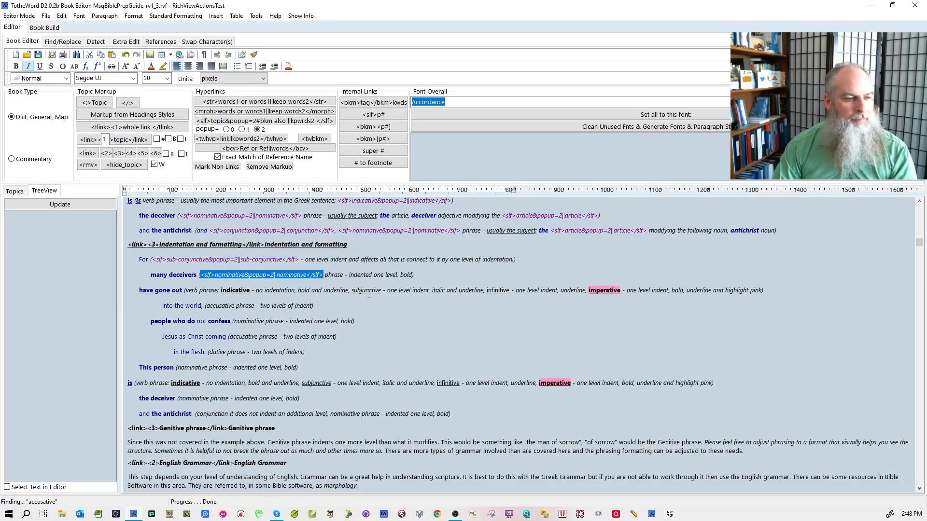
- Add <slf> popup=2 link markup to subjunctive in the "have gone out" line under Indentation and formatting
{"action": "double_click", "coordinate": [366, 290]}
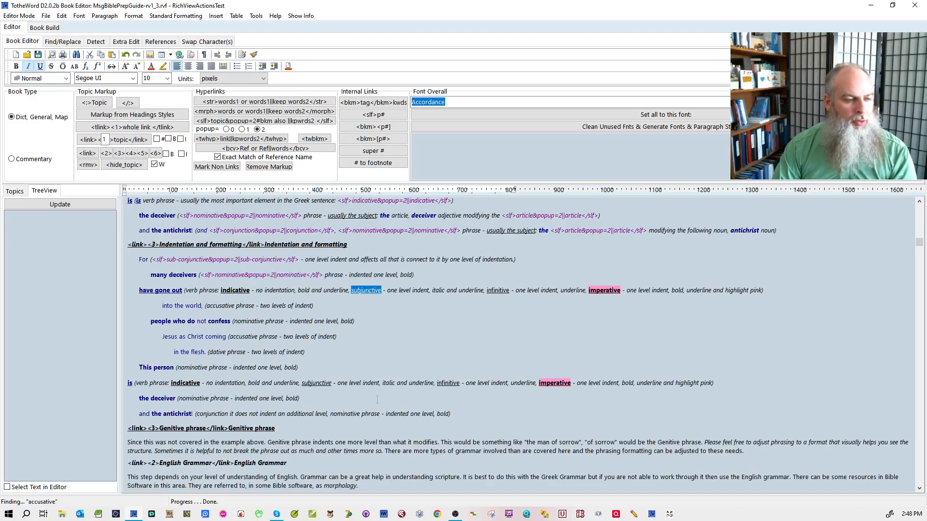
{"action": "key", "text": "alt+s"}
{"action": "left_click", "coordinate": [378, 319]}
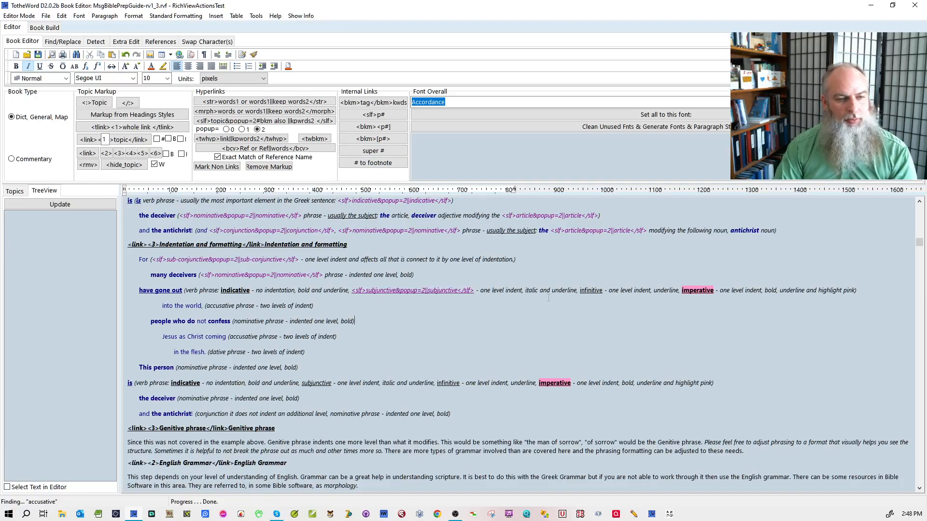
- Select infinitive in the "have gone out" line, and open Dictionary of terms.xlsx from the MBSG-Eng-Grk-Heb folder in Excel
{"action": "double_click", "coordinate": [592, 290]}
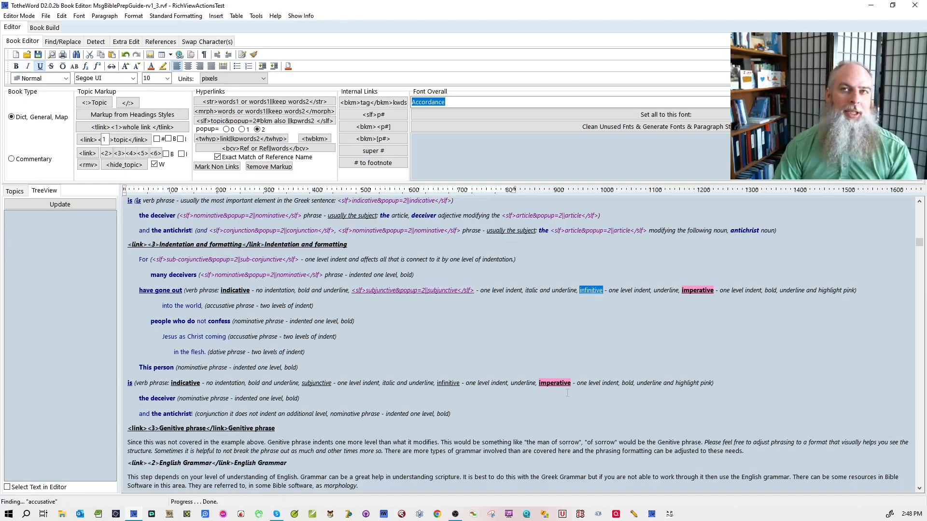
{"action": "left_click", "coordinate": [98, 514]}
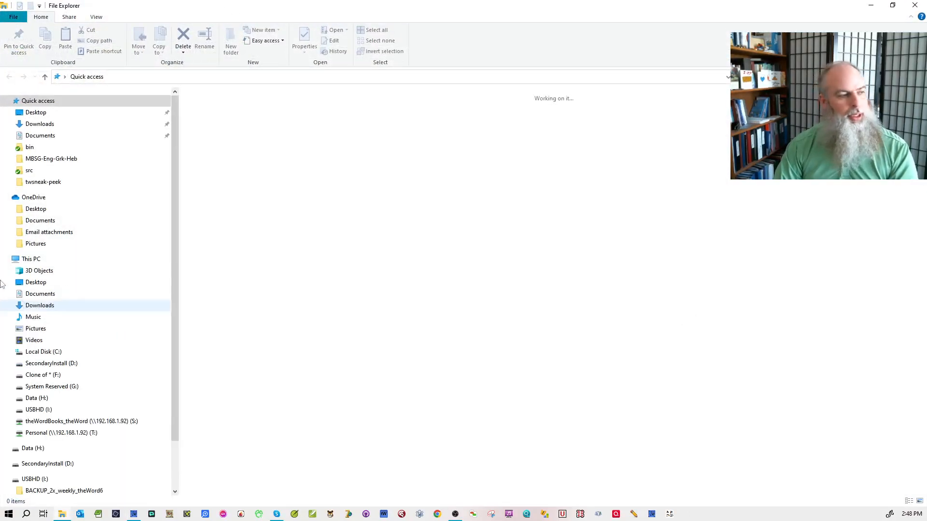
{"action": "left_click", "coordinate": [58, 165]}
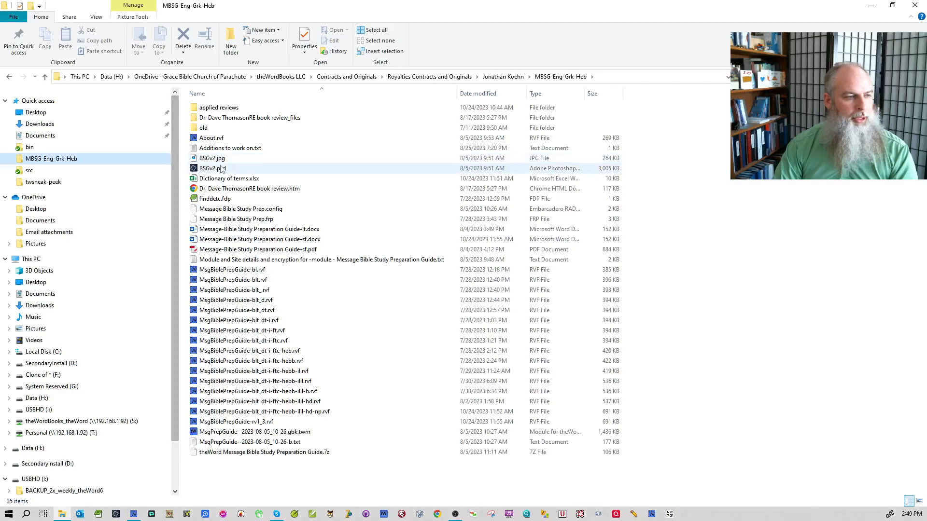
{"action": "left_click", "coordinate": [213, 181]}
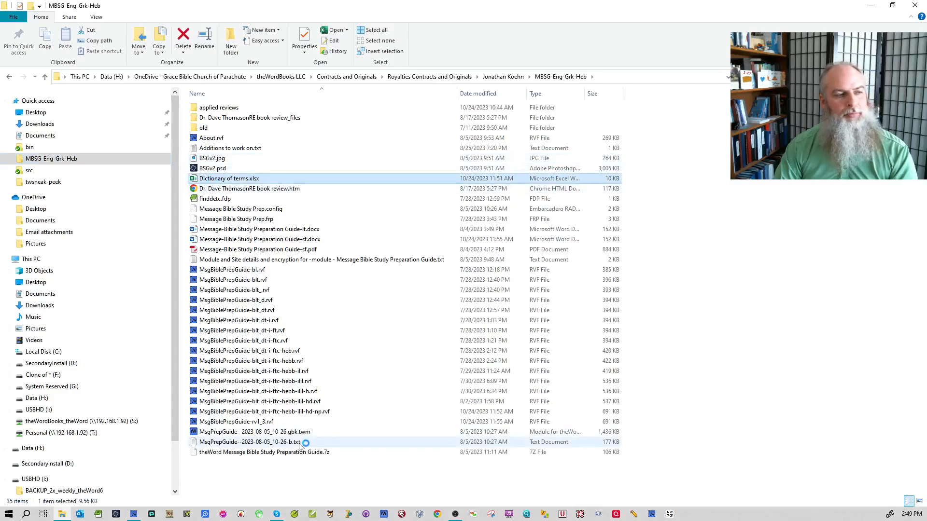
{"action": "left_click", "coordinate": [871, 5]}
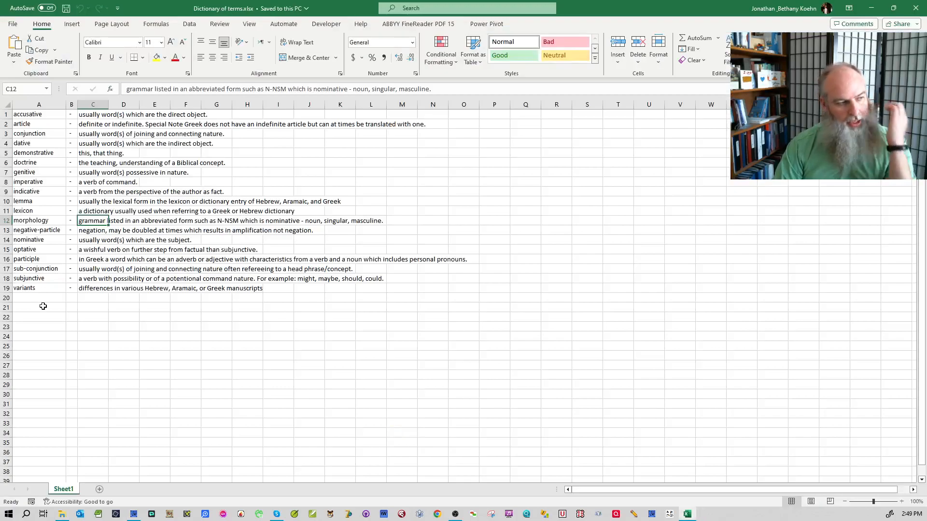
- Add a row 20 entry with "infinitive", "-" and "a verb in the infinitive form" in columns A to C
{"action": "left_click", "coordinate": [30, 296]}
{"action": "type", "text": "infi"}
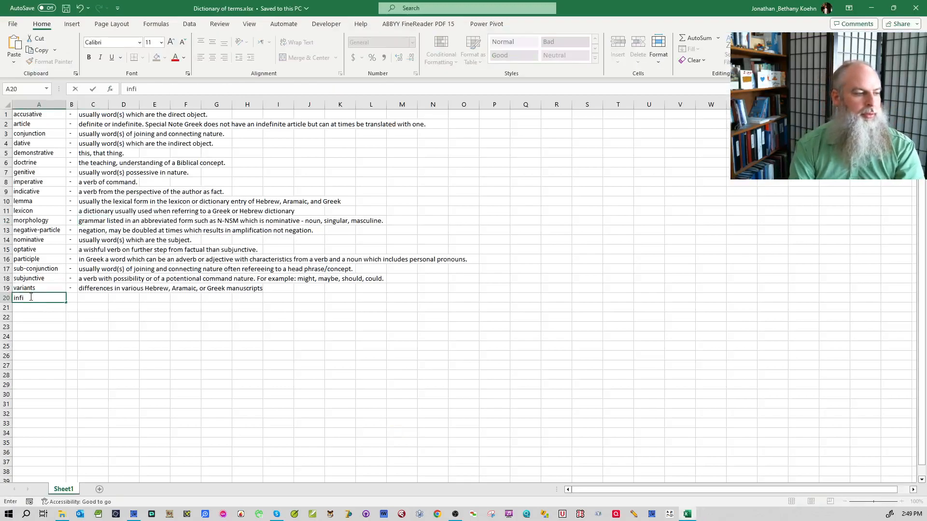
{"action": "type", "text": "nitive"}
{"action": "key", "text": "Tab"}
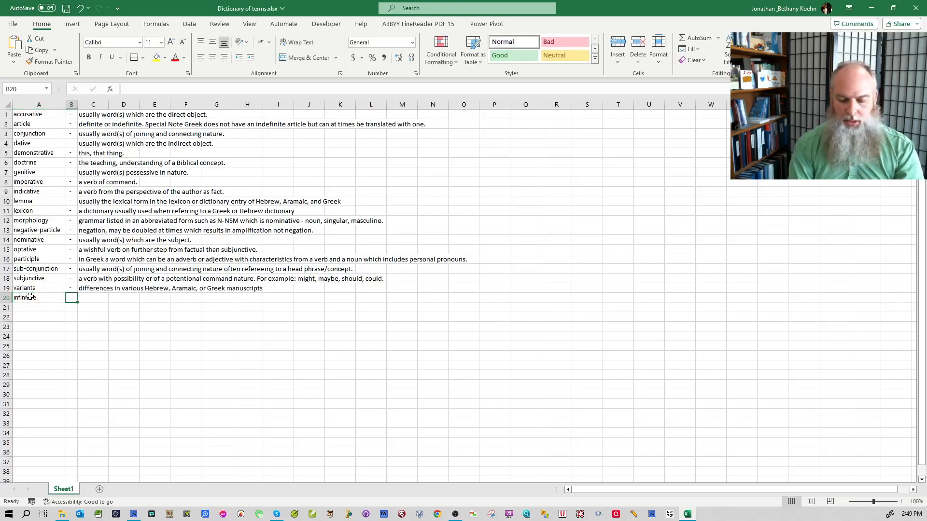
{"action": "type", "text": "-"}
{"action": "key", "text": "Tab"}
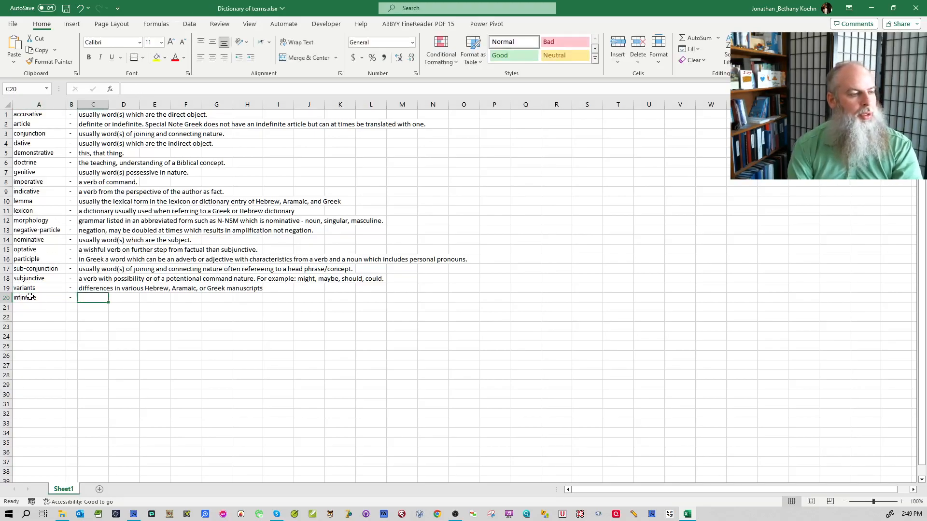
{"action": "type", "text": "a verb"}
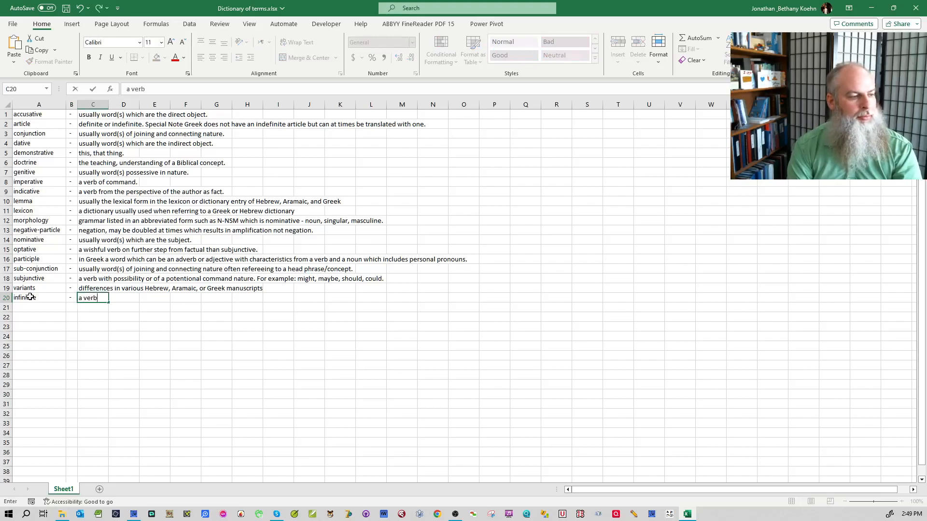
{"action": "type", "text": " in the infinitive form"}
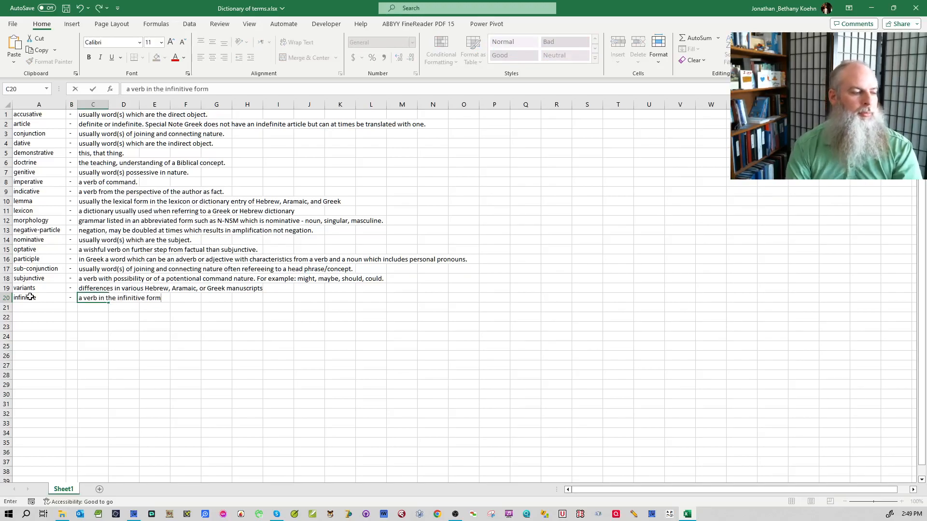
{"action": "left_click", "coordinate": [44, 323]}
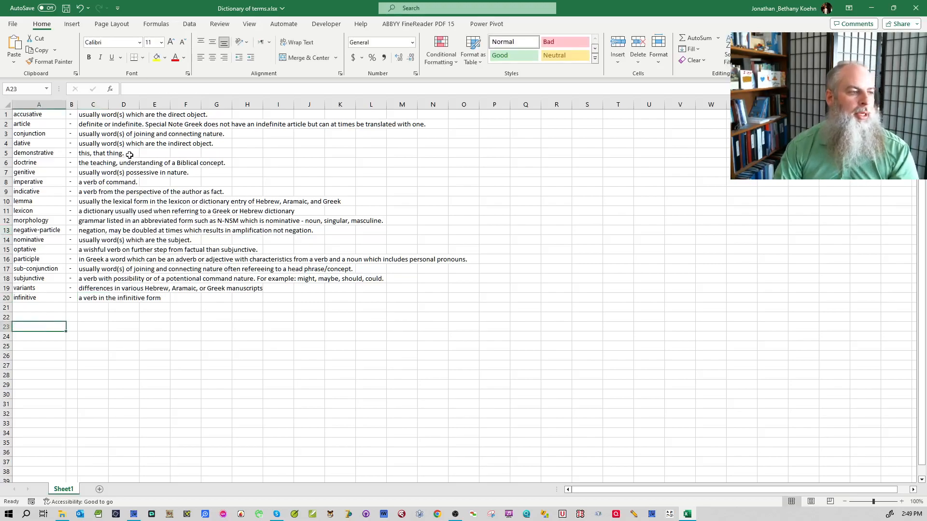
- Sort the term list alphabetically from A to Z by column A, expanding the selection to the adjacent columns
{"action": "left_click", "coordinate": [39, 104]}
{"action": "left_click", "coordinate": [734, 51]}
{"action": "left_click", "coordinate": [753, 75]}
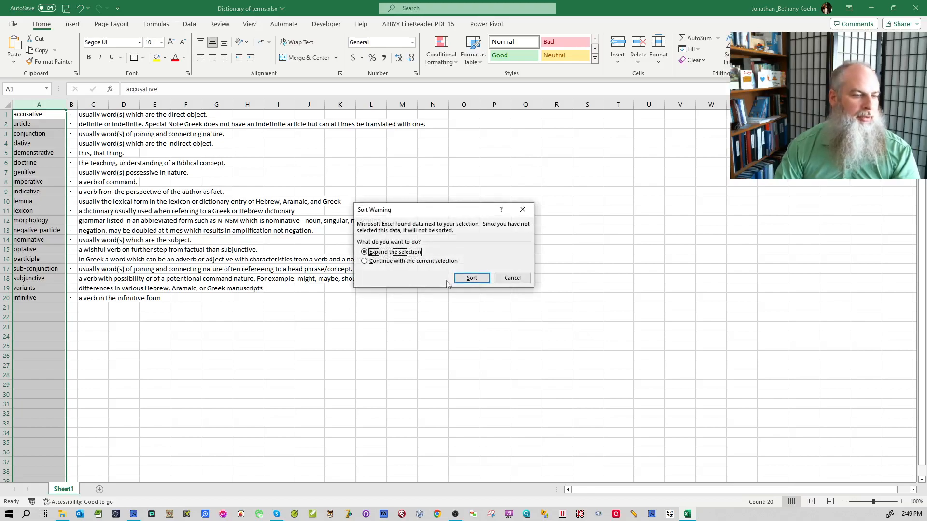
{"action": "left_click", "coordinate": [466, 279]}
{"action": "left_click", "coordinate": [104, 289]}
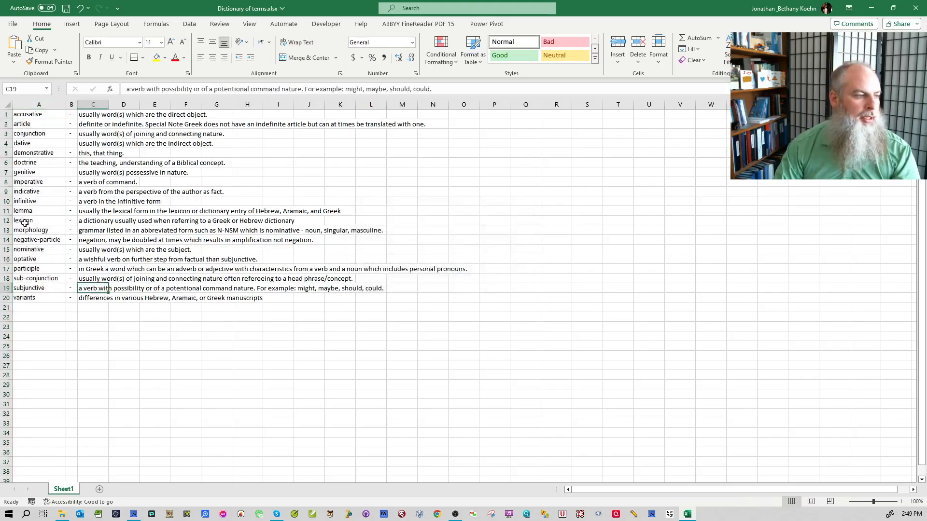
- Copy the infinitive entry in cells A10 to C10 and switch back to the TotheWord Book Editor
{"action": "left_click", "coordinate": [17, 203]}
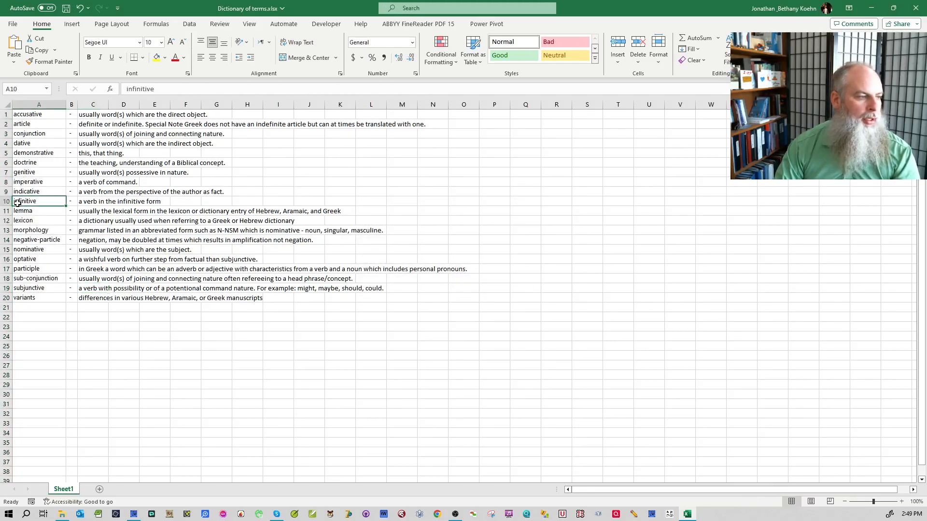
{"action": "left_click", "coordinate": [137, 203], "text": "shift"}
{"action": "key", "text": "ctrl+c"}
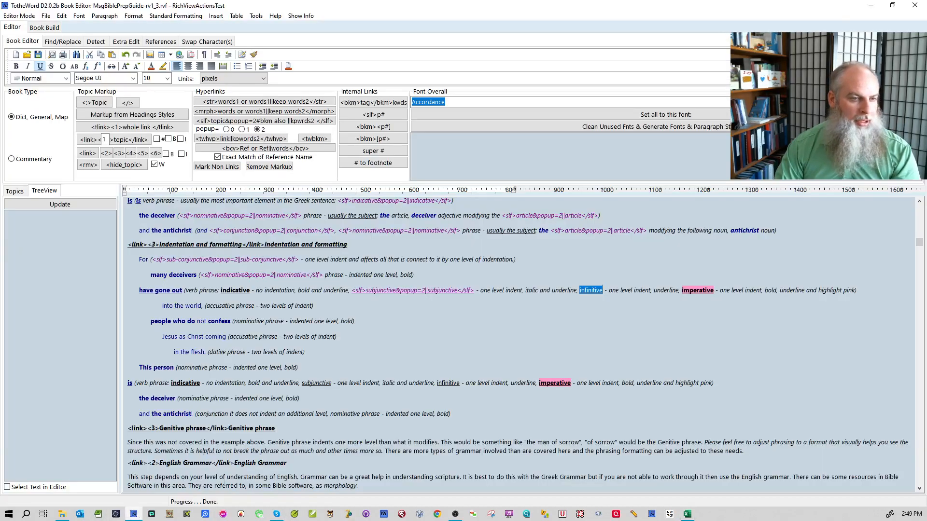
{"action": "left_click", "coordinate": [134, 514]}
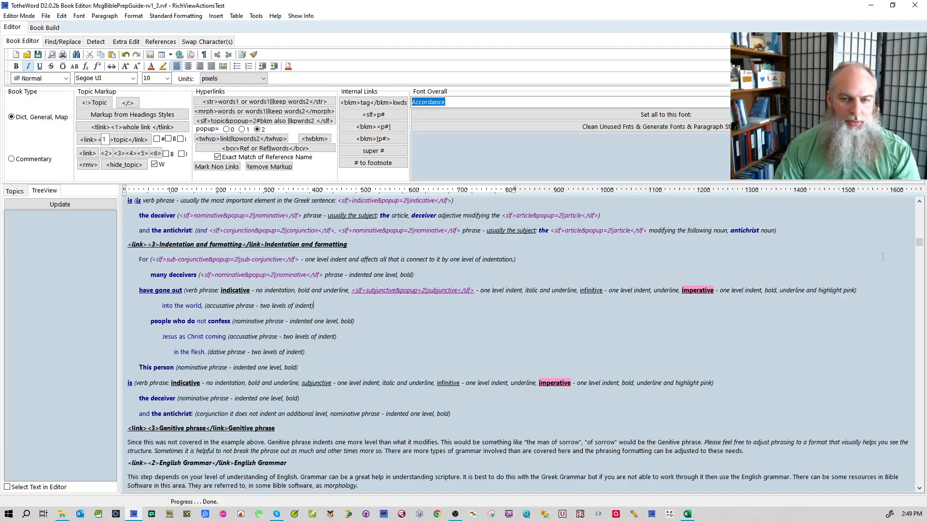
- Insert a blank line below the indicative entry in the book's dictionary list, checking the copied infinitive row in Excel
{"action": "left_click_drag", "start_coordinate": [920, 244], "coordinate": [920, 485]}
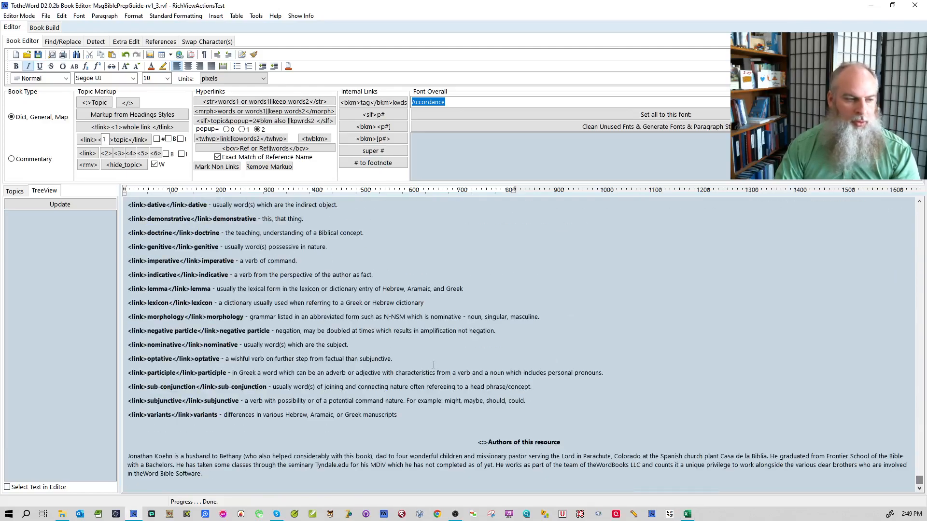
{"action": "scroll", "coordinate": [236, 264], "scroll_direction": "up", "scroll_amount": 2}
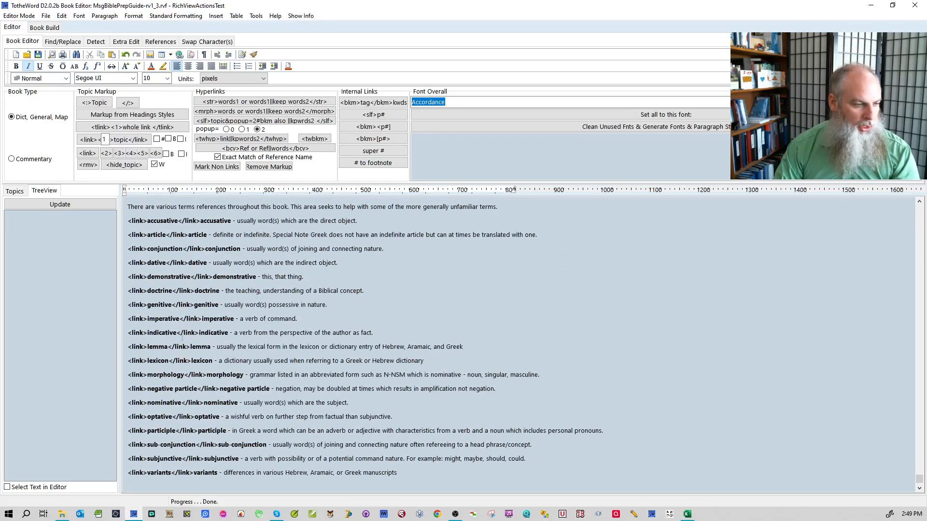
{"action": "left_click", "coordinate": [687, 514]}
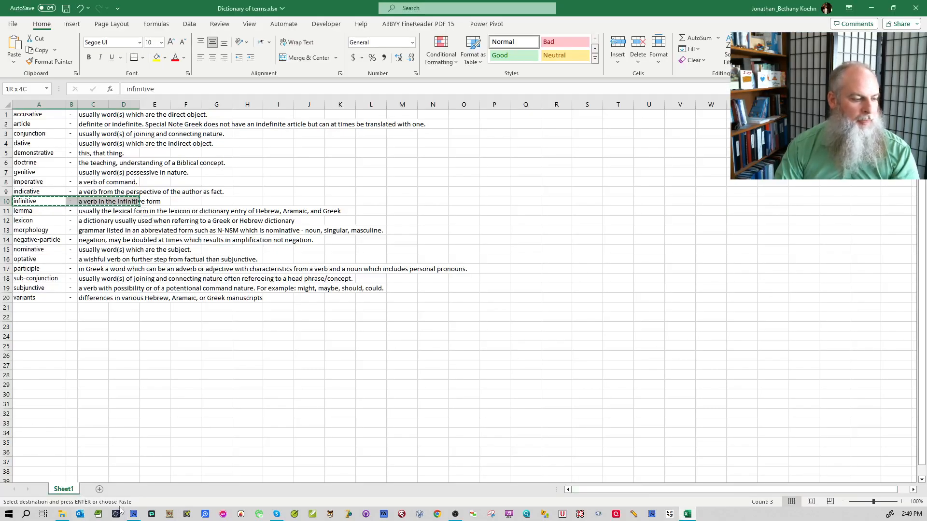
{"action": "left_click", "coordinate": [137, 514]}
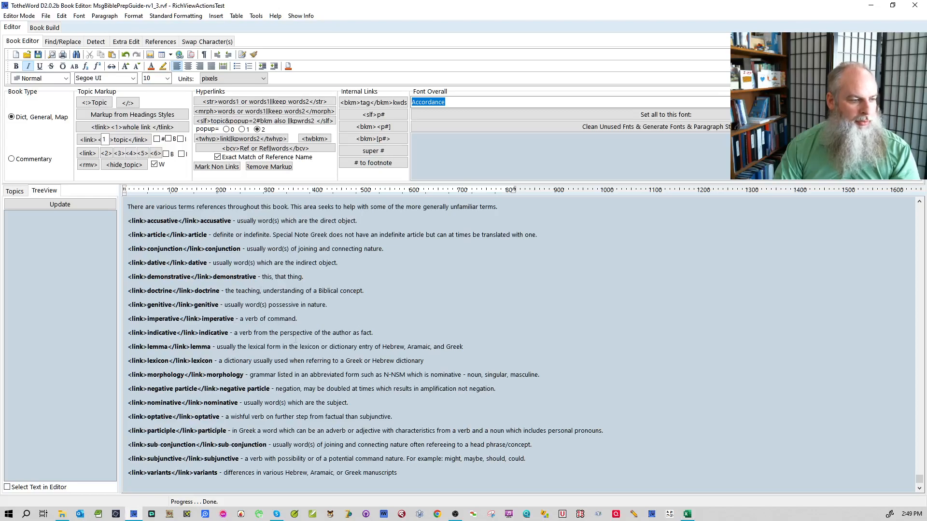
{"action": "left_click", "coordinate": [381, 338]}
{"action": "key", "text": "Return"}
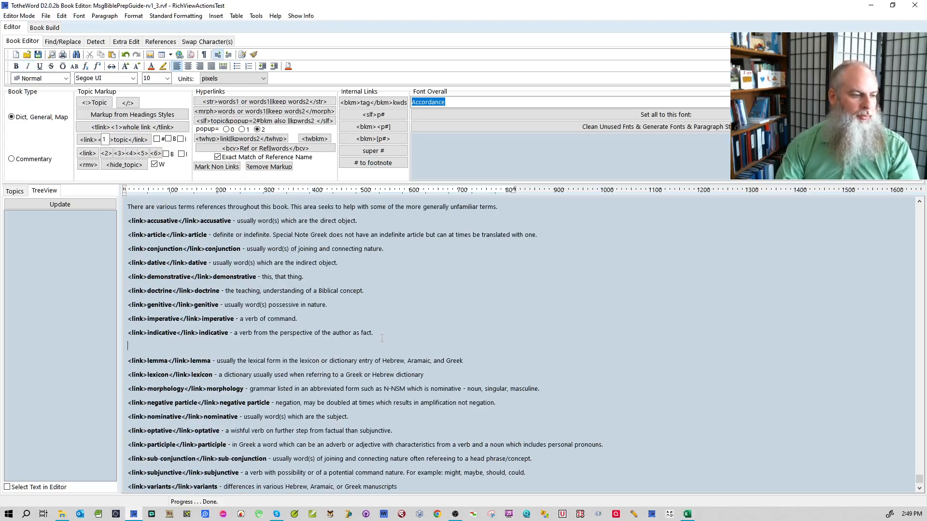
- Try to paste the infinitive row copied from Excel below the indicative entry
{"action": "key", "text": "ctrl+v"}
{"action": "key", "text": "ctrl+v"}
{"action": "key", "text": "ctrl+z"}
{"action": "key", "text": "ctrl+z"}
{"action": "key", "text": "ctrl+v"}
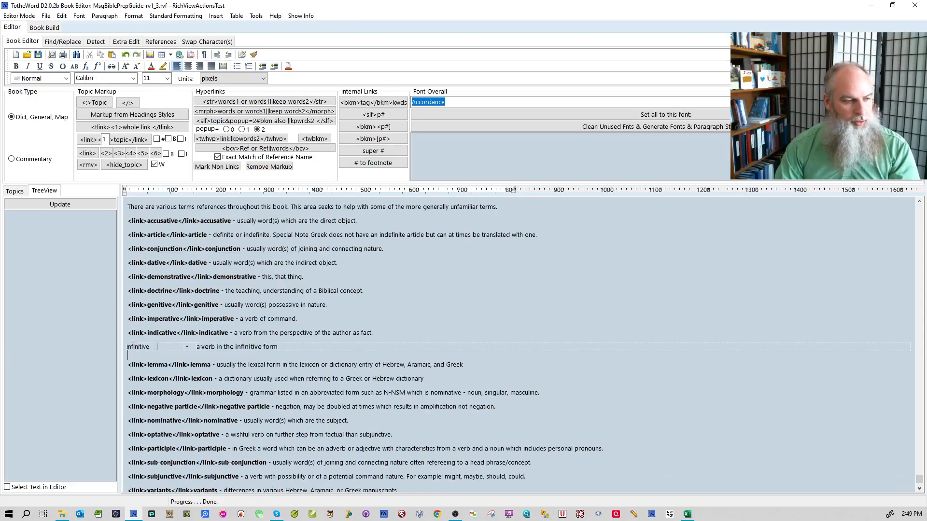
{"action": "left_click_drag", "start_coordinate": [286, 349], "coordinate": [178, 349]}
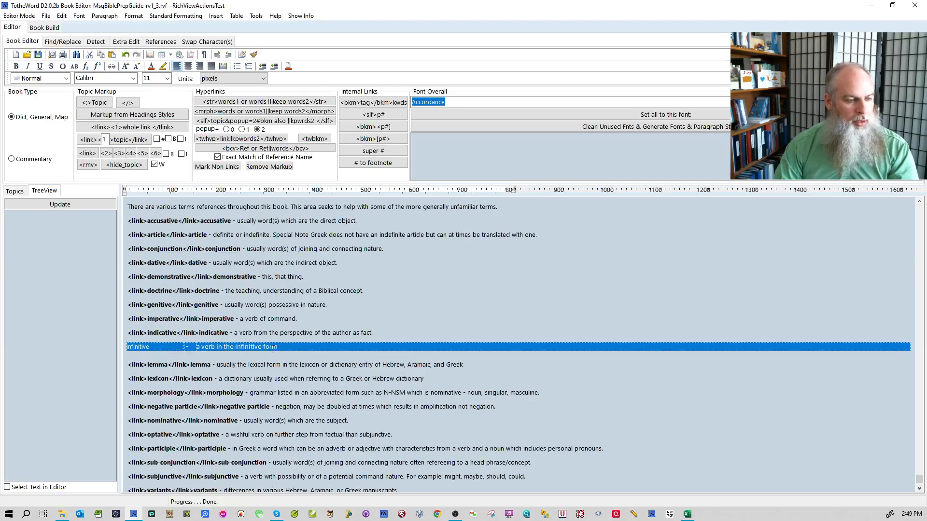
{"action": "key", "text": "Delete"}
{"action": "left_click", "coordinate": [410, 332]}
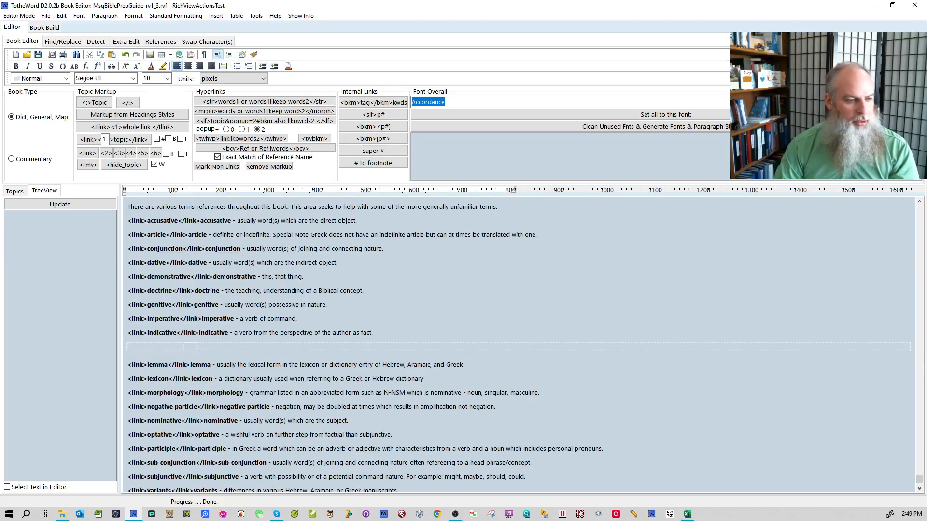
{"action": "key", "text": "ctrl+v"}
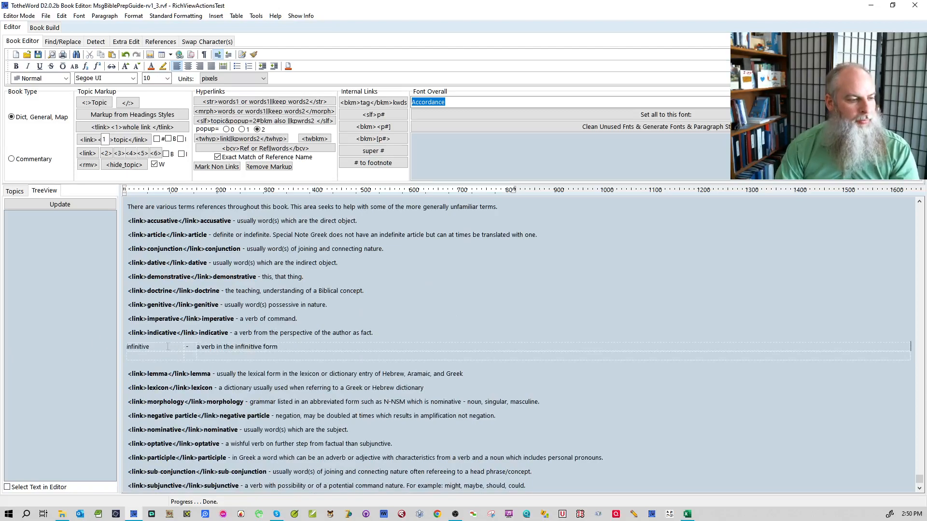
- Add the line "infinitive - a verb in the infinitive form" directly below the indicative entry
{"action": "left_click", "coordinate": [392, 335]}
{"action": "key", "text": "Return"}
{"action": "type", "text": "infinitive"}
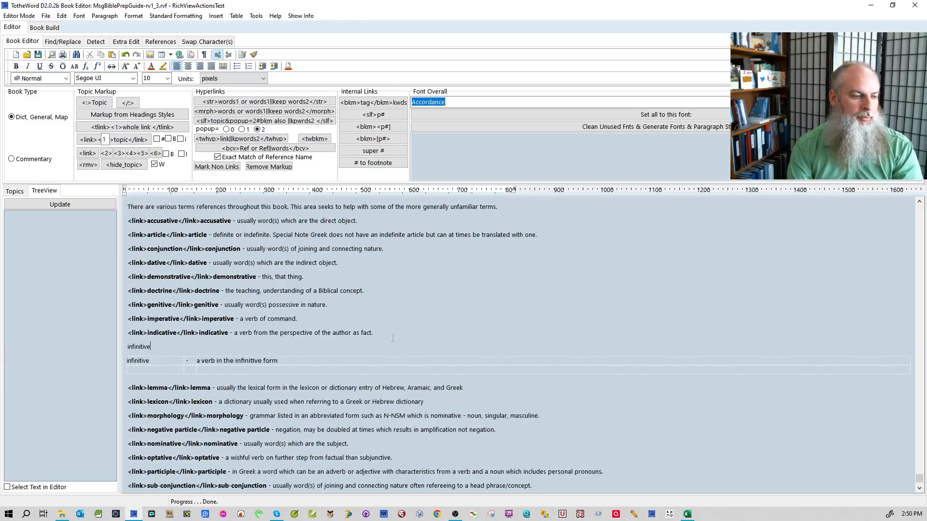
{"action": "type", "text": " - a ver"}
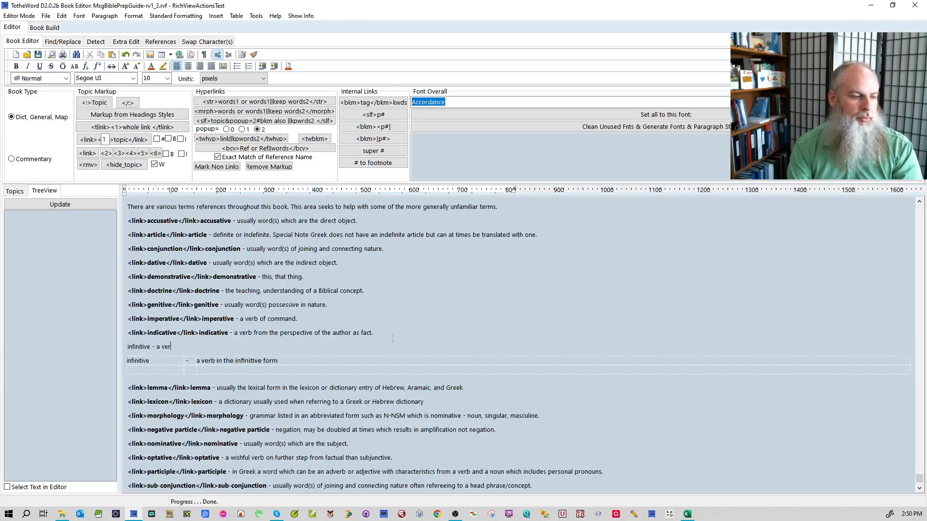
{"action": "type", "text": "b in the infinitive form"}
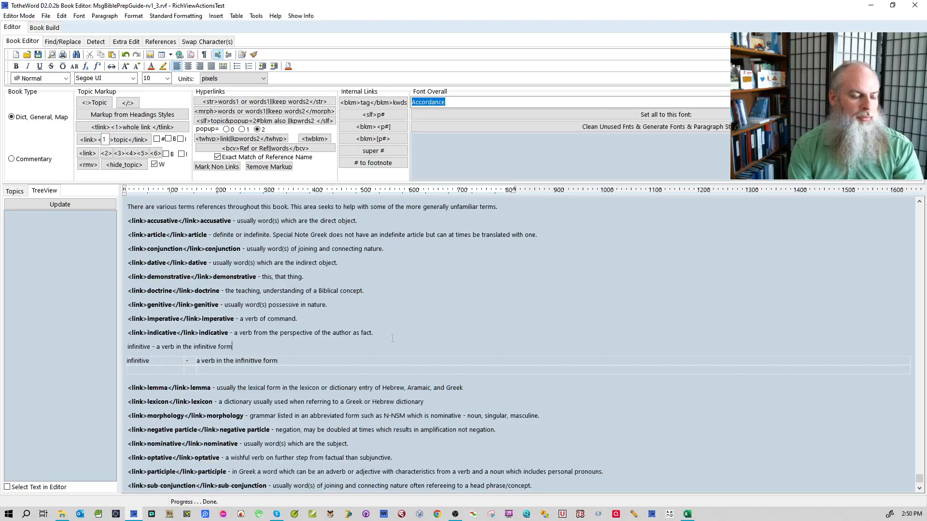
- Remove the pasted tables and the empty line between the infinitive and lemma entries
{"action": "key", "text": "Right"}
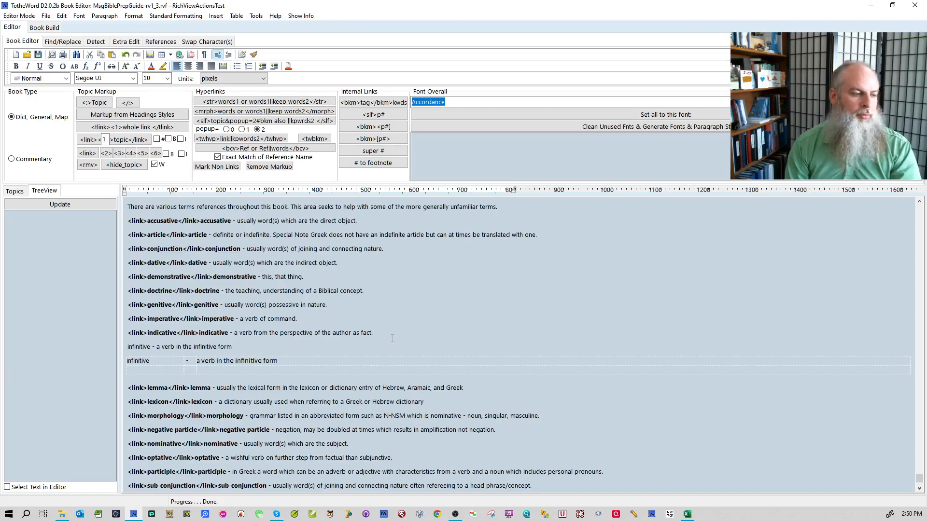
{"action": "key", "text": "Delete"}
{"action": "key", "text": "Delete"}
{"action": "key", "text": "Delete"}
{"action": "key", "text": "Delete"}
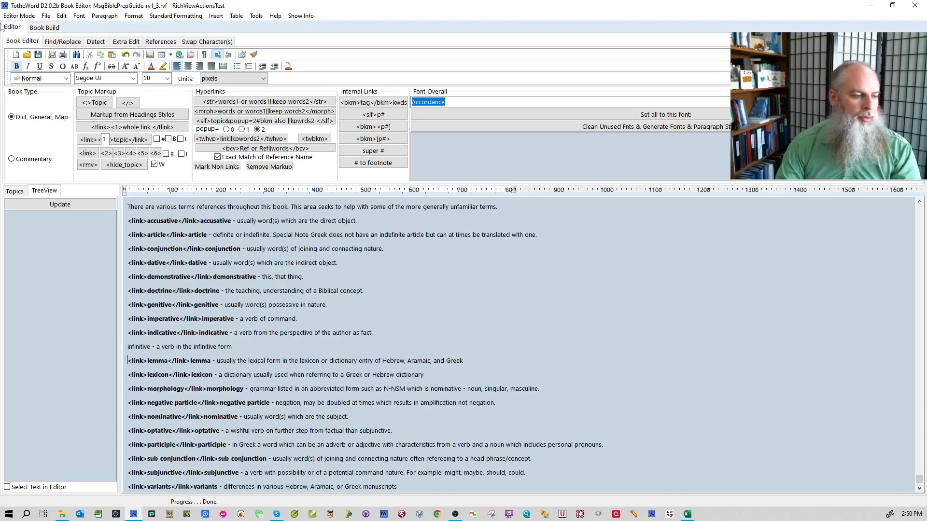
- Make the term infinitive bold and mark it up as a <link> topic like the other dictionary entries
{"action": "double_click", "coordinate": [148, 347]}
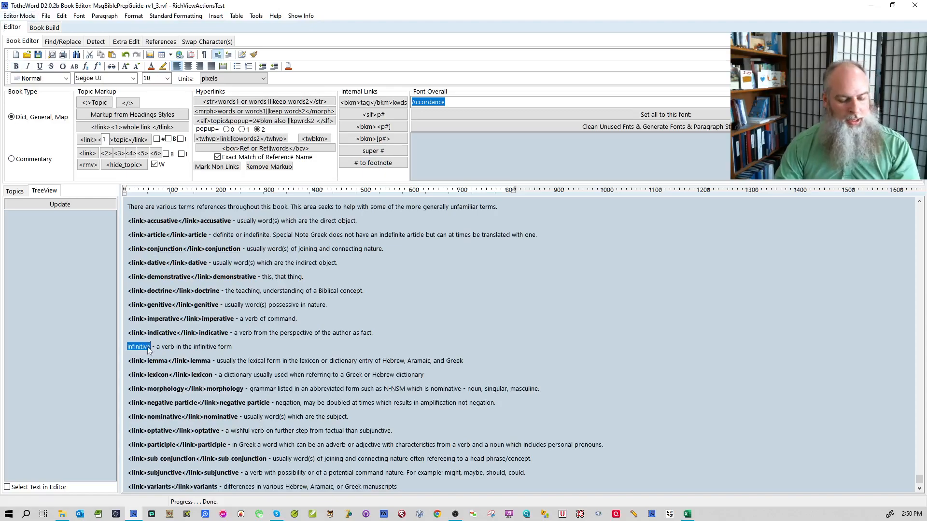
{"action": "key", "text": "ctrl+b"}
{"action": "double_click", "coordinate": [142, 347]}
{"action": "key", "text": "ctrl+l"}
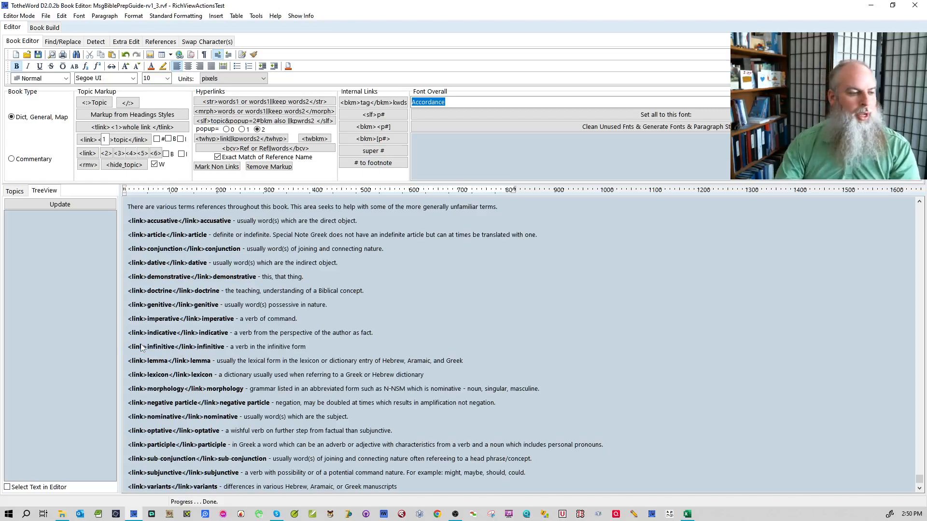
{"action": "left_click", "coordinate": [220, 361]}
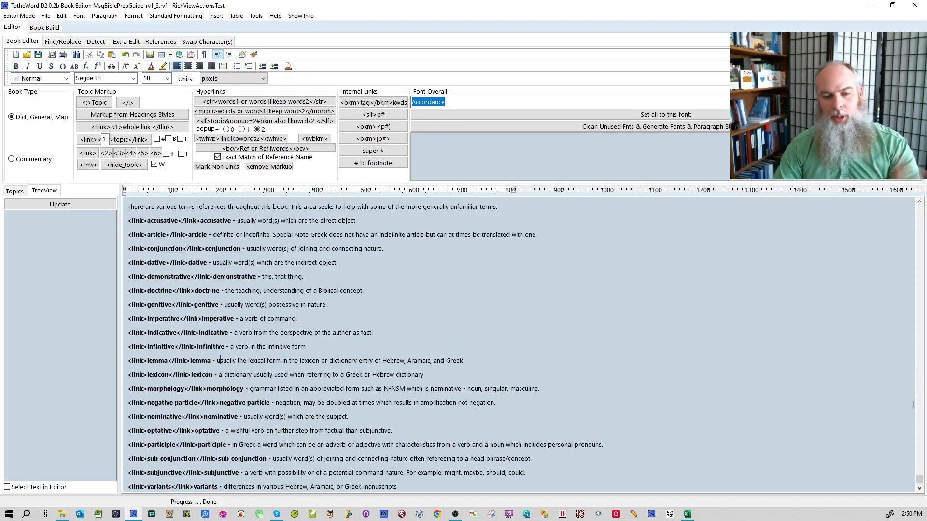
- In the "have gone out" line under Indentation and formatting, mark imperative as an <slf> link with popup=2
{"action": "left_click_drag", "start_coordinate": [919, 479], "coordinate": [918, 211]}
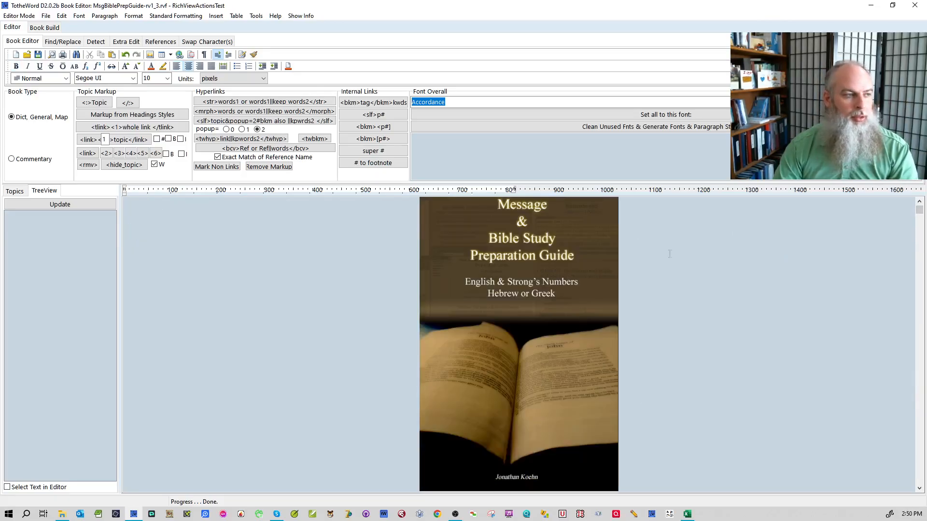
{"action": "key", "text": "F3"}
{"action": "scroll", "coordinate": [558, 311], "scroll_direction": "down", "scroll_amount": 10}
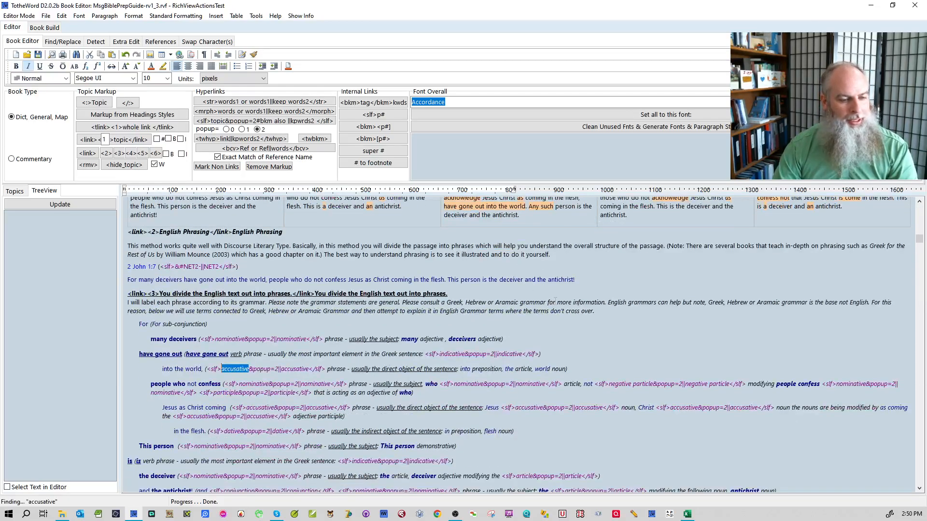
{"action": "scroll", "coordinate": [557, 310], "scroll_direction": "down", "scroll_amount": 5}
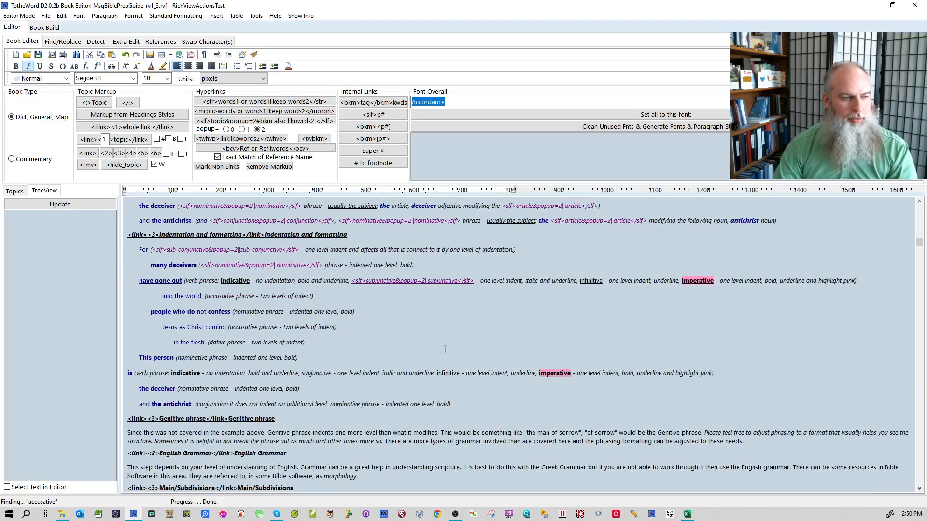
{"action": "left_click", "coordinate": [711, 320]}
{"action": "double_click", "coordinate": [704, 280]}
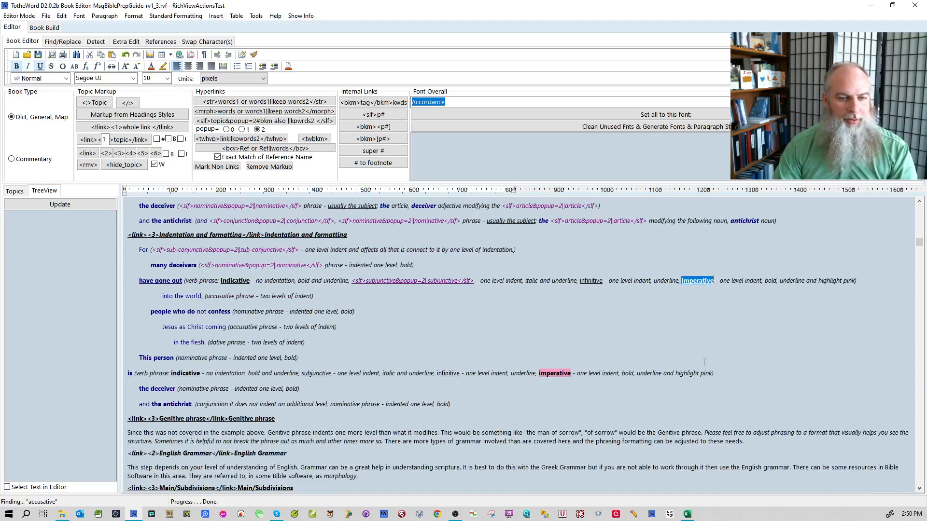
{"action": "key", "text": "ctrl+shift+s"}
{"action": "triple_click", "coordinate": [651, 347]}
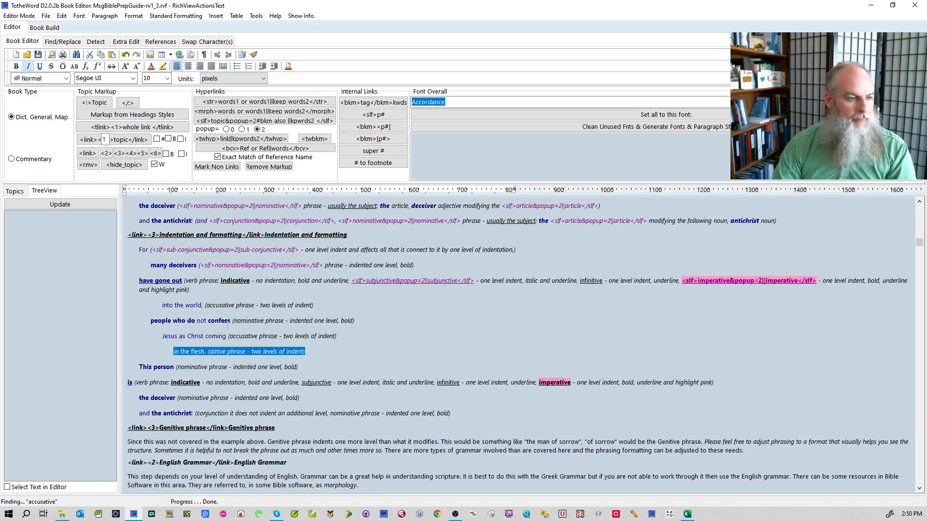
- Mark accusative, nominative and dative as <slf> links with popup=2 in the lines from "into the world" through "This person"
{"action": "double_click", "coordinate": [224, 304]}
{"action": "key", "text": "ctrl+shift+s"}
{"action": "left_click", "coordinate": [246, 321]}
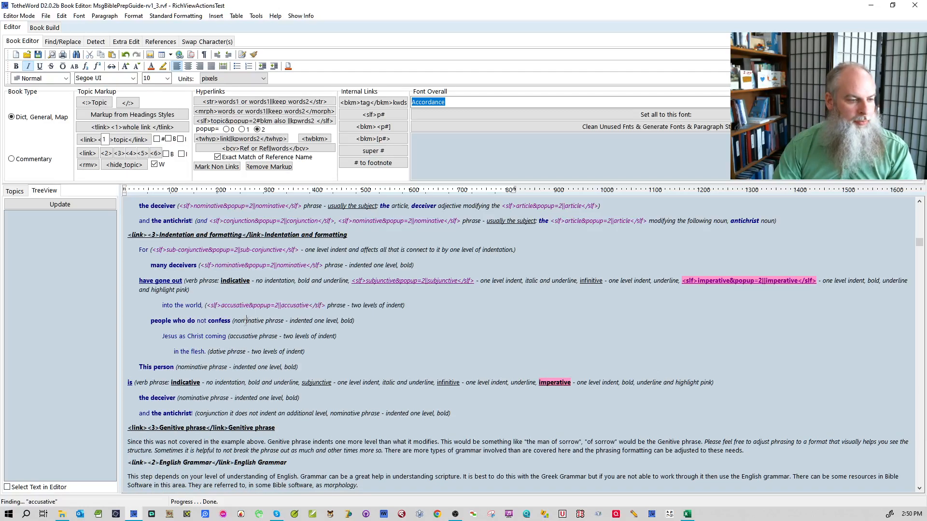
{"action": "double_click", "coordinate": [247, 320]}
{"action": "key", "text": "ctrl+shift+s"}
{"action": "double_click", "coordinate": [243, 336]}
{"action": "key", "text": "ctrl+shift+s"}
{"action": "double_click", "coordinate": [224, 351]}
{"action": "key", "text": "ctrl+shift+s"}
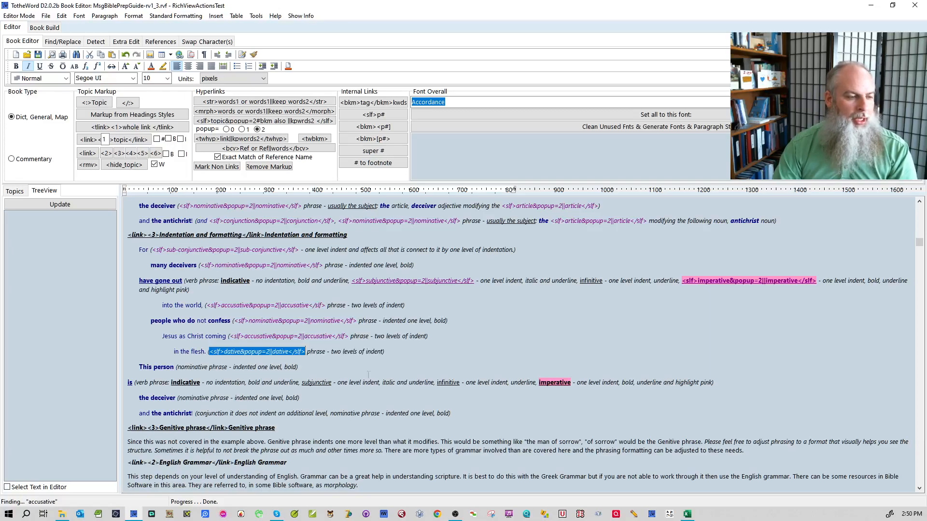
{"action": "scroll", "coordinate": [414, 357], "scroll_direction": "down", "scroll_amount": 2}
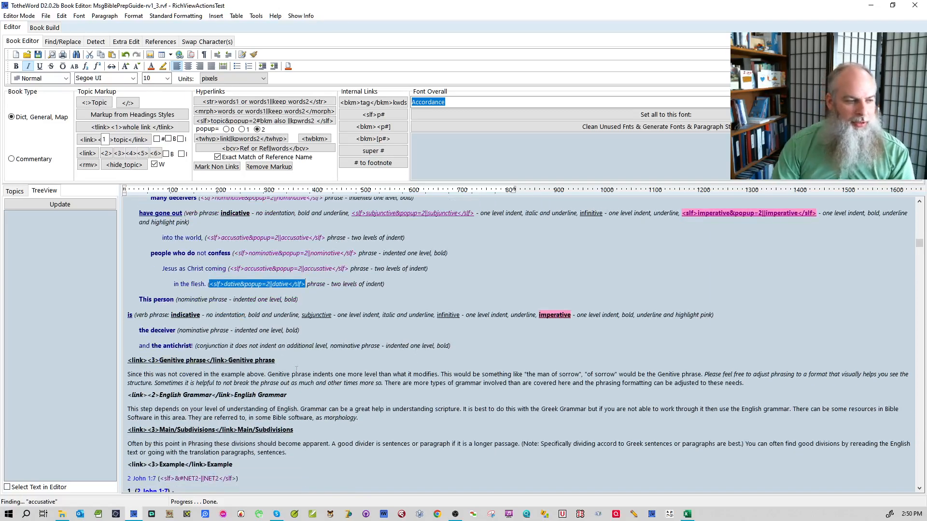
{"action": "double_click", "coordinate": [200, 299]}
{"action": "key", "text": "ctrl+shift+s"}
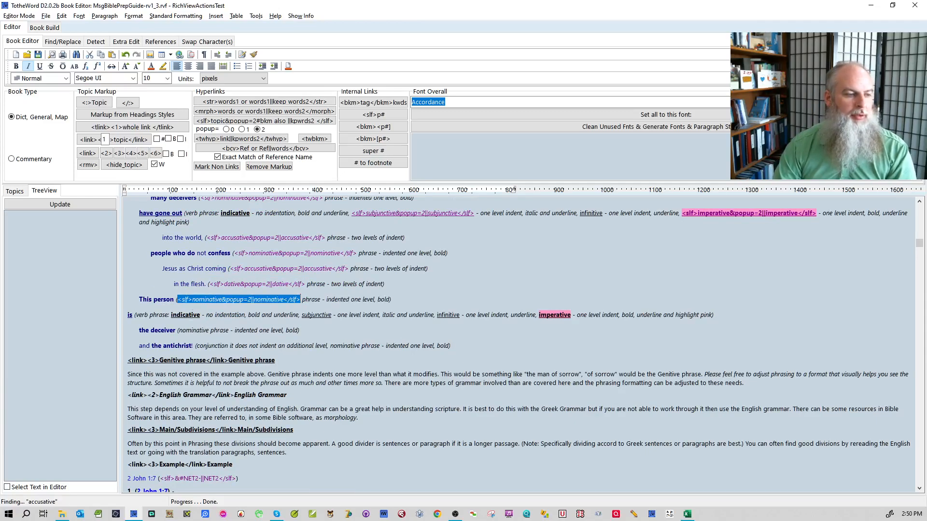
- Mark indicative, infinitive, subjunctive and imperative in the "is" verb phrase line as <slf> links with popup=2
{"action": "double_click", "coordinate": [185, 315]}
{"action": "key", "text": "ctrl+shift+s"}
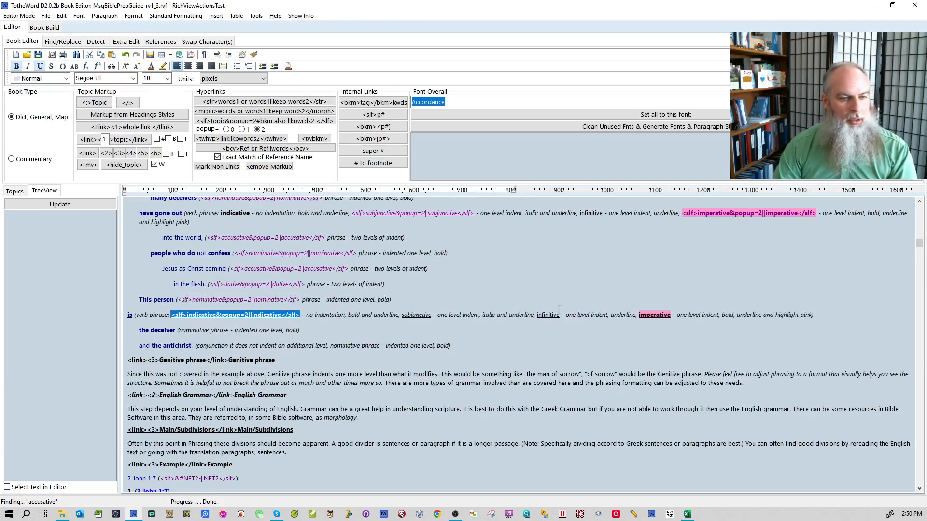
{"action": "double_click", "coordinate": [548, 315]}
{"action": "key", "text": "ctrl+shift+s"}
{"action": "double_click", "coordinate": [416, 315]}
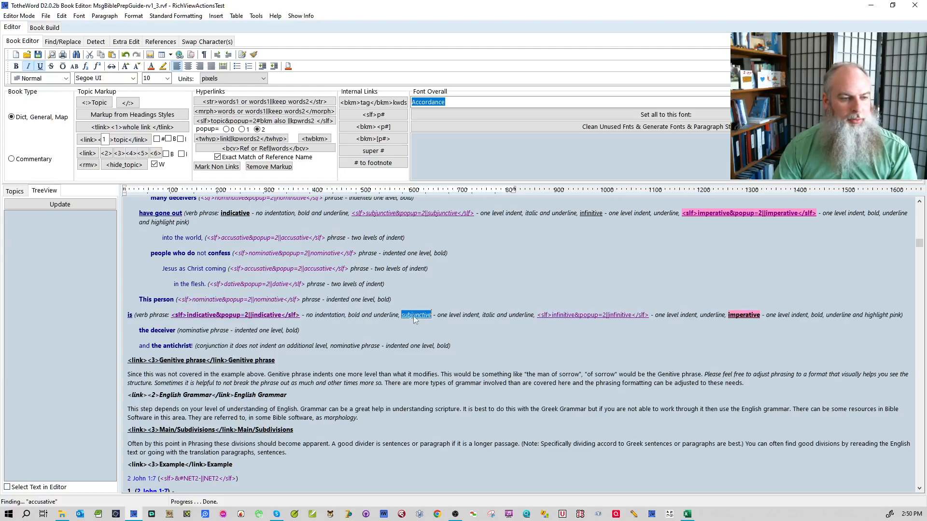
{"action": "key", "text": "ctrl+shift+s"}
{"action": "double_click", "coordinate": [837, 315]}
{"action": "key", "text": "ctrl+shift+s"}
{"action": "left_click", "coordinate": [514, 393]}
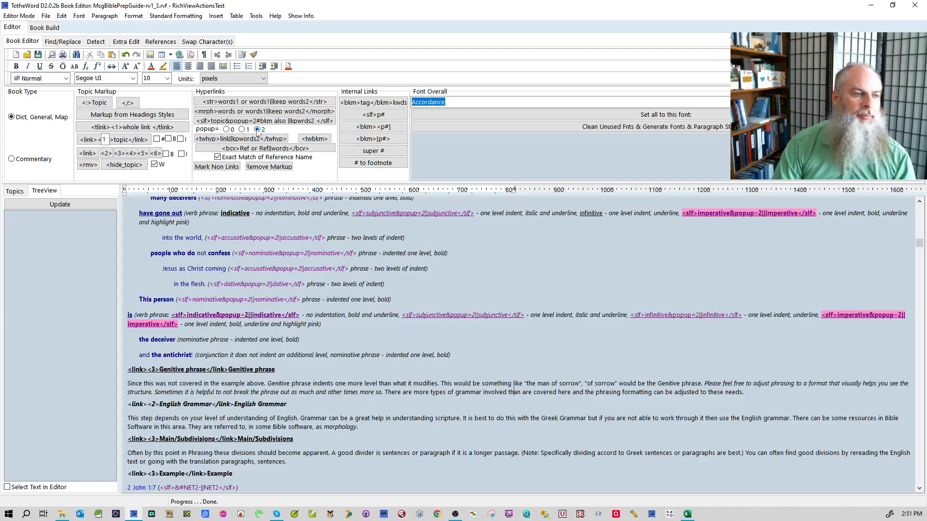
{"action": "left_click", "coordinate": [490, 330]}
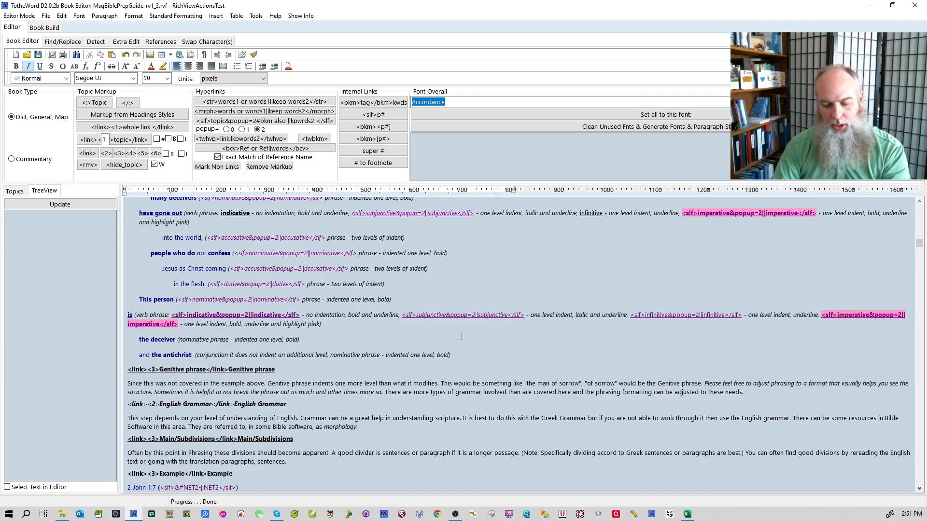
- Mark nominative in the "the deceiver" line and conjunction in the "and the antichrist" line as <slf> links with popup=2
{"action": "double_click", "coordinate": [191, 340]}
{"action": "key", "text": "ctrl+shift+s"}
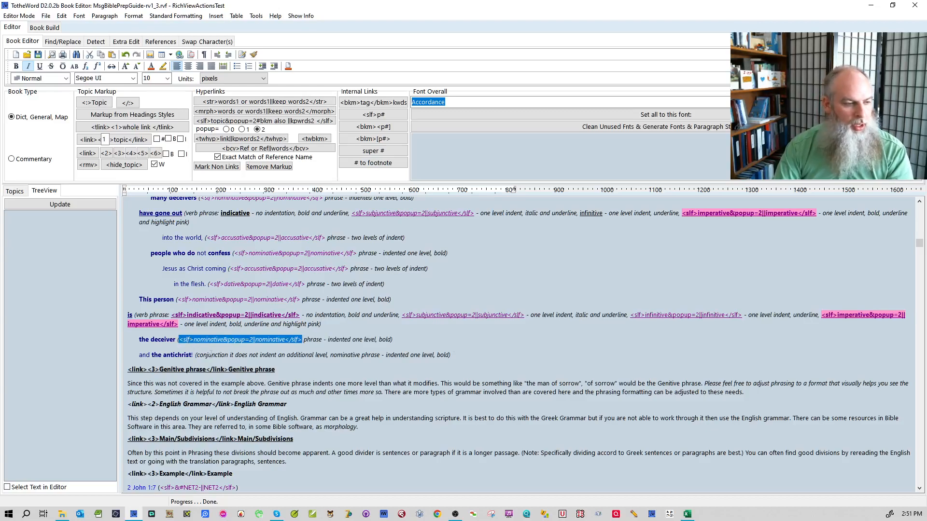
{"action": "double_click", "coordinate": [210, 354]}
{"action": "key", "text": "ctrl+shift+s"}
- Mark Genitive as an <slf> link with popup=2 in the Genitive phrase heading and in the paragraph beneath it
{"action": "scroll", "coordinate": [511, 364], "scroll_direction": "down", "scroll_amount": 2}
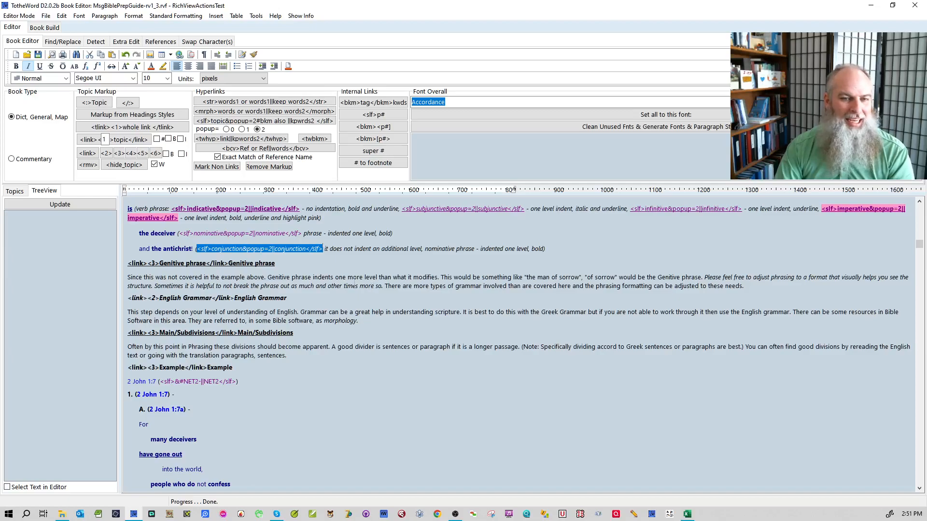
{"action": "scroll", "coordinate": [313, 285], "scroll_direction": "down", "scroll_amount": 1}
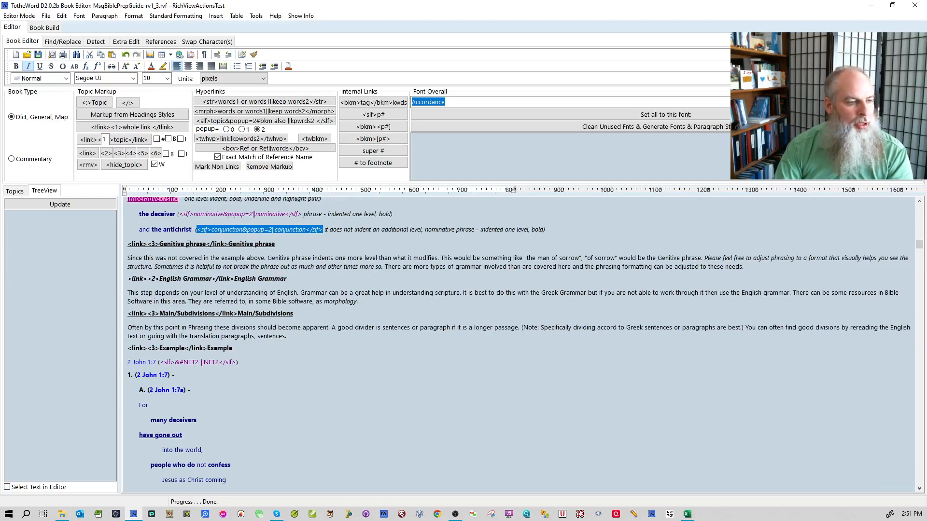
{"action": "double_click", "coordinate": [247, 245]}
{"action": "key", "text": "ctrl+l"}
{"action": "left_click", "coordinate": [372, 288]}
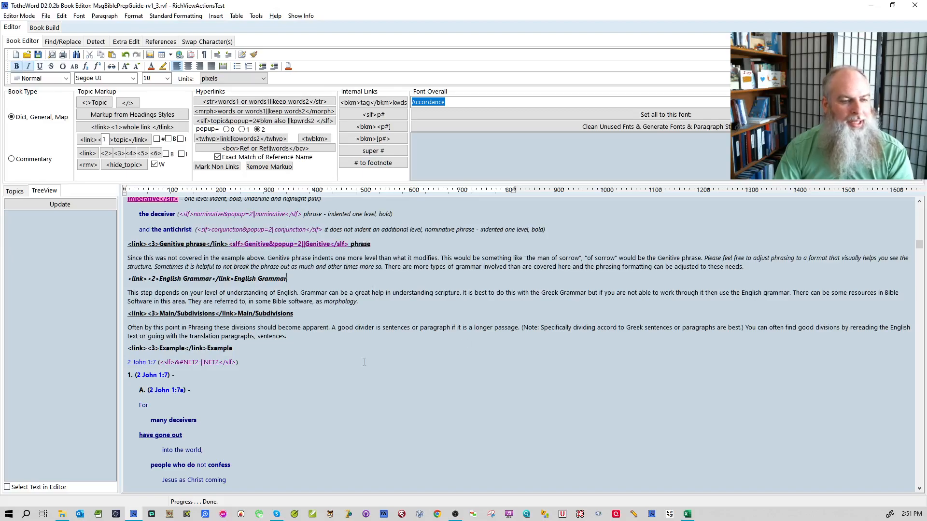
{"action": "double_click", "coordinate": [287, 258]}
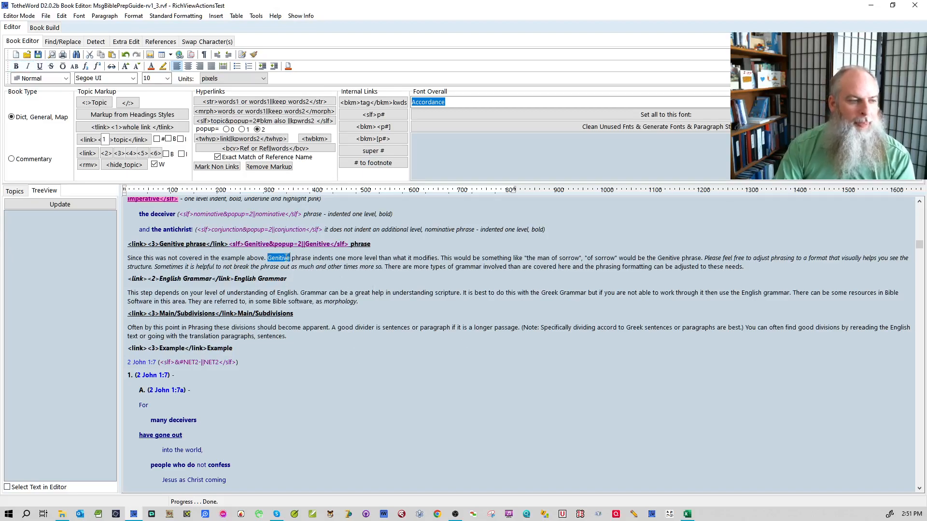
{"action": "key", "text": "ctrl+l"}
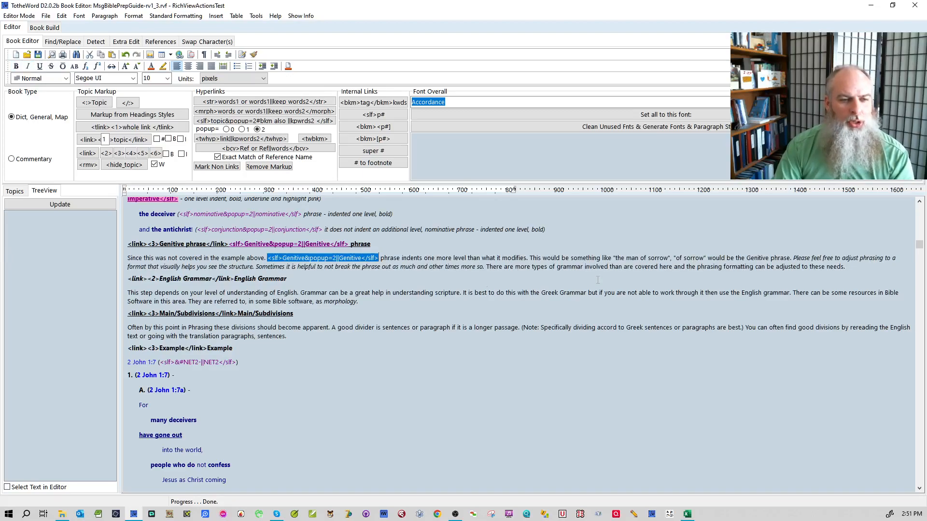
{"action": "scroll", "coordinate": [309, 280], "scroll_direction": "down", "scroll_amount": 3}
{"action": "scroll", "coordinate": [307, 280], "scroll_direction": "down", "scroll_amount": 5}
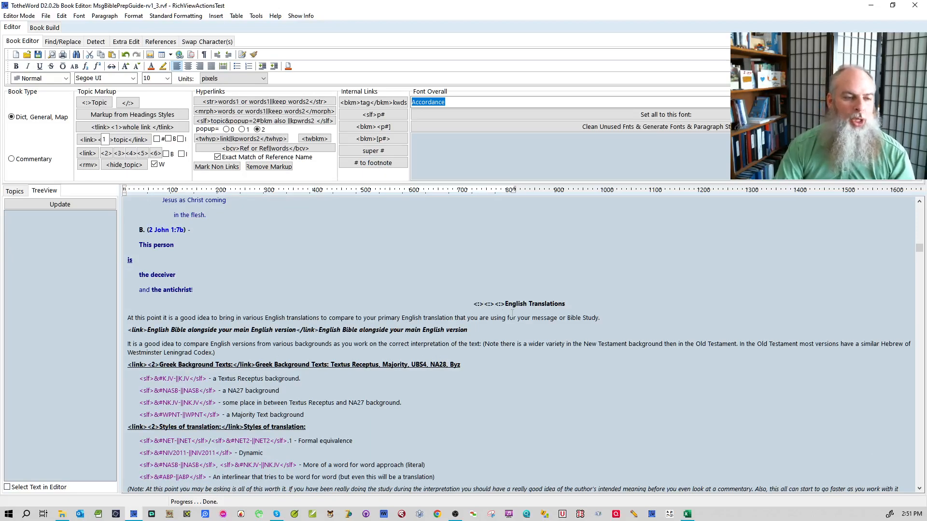
{"action": "scroll", "coordinate": [199, 289], "scroll_direction": "down", "scroll_amount": 2}
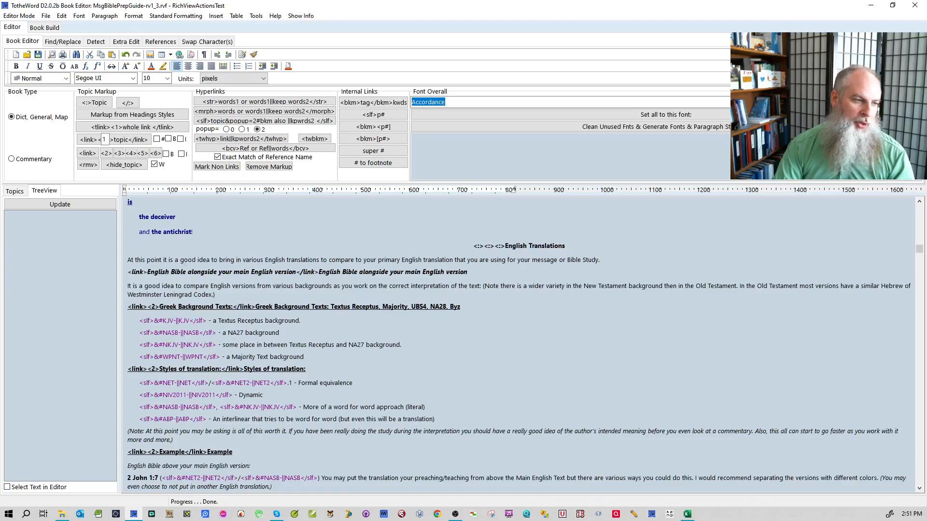
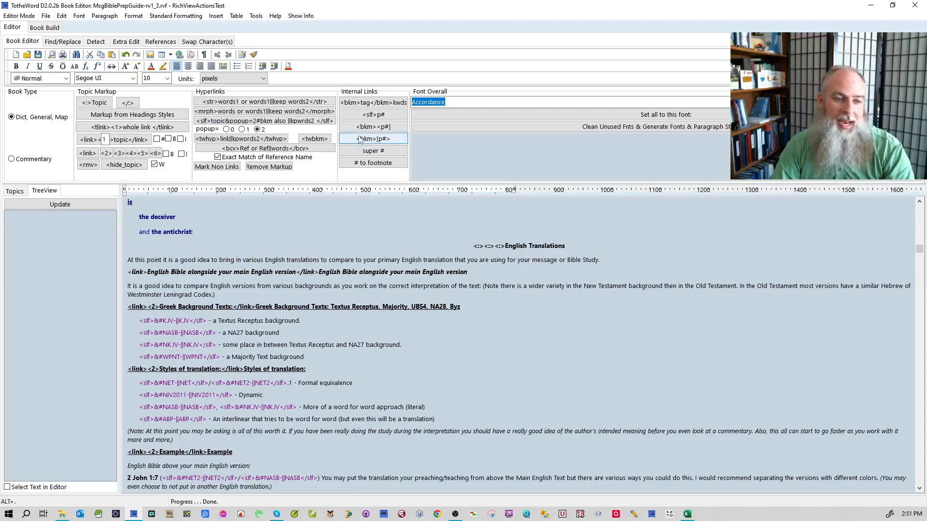
{"action": "left_click", "coordinate": [603, 245]}
{"action": "key", "text": "Return"}
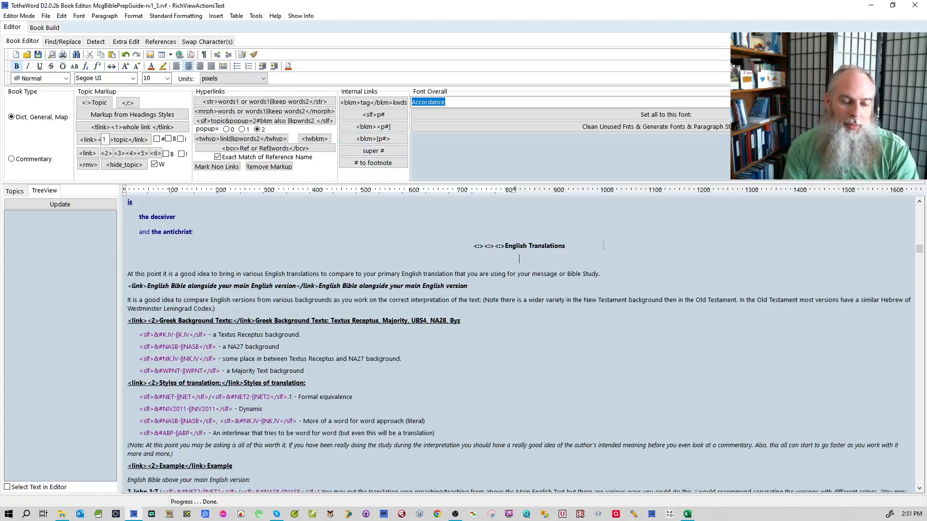
{"action": "key", "text": "ctrl+4"}
{"action": "key", "text": "shift+End"}
{"action": "key", "text": "Delete"}
{"action": "key", "text": "Delete"}
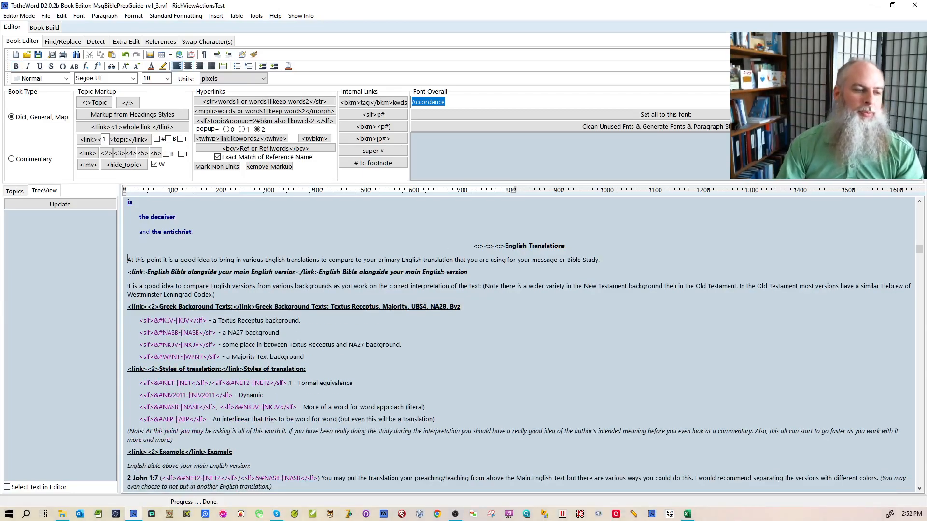
- Look through the text from English Translations to the Definition heading for terms that need dictionary links
{"action": "left_click", "coordinate": [250, 271]}
{"action": "scroll", "coordinate": [277, 293], "scroll_direction": "down", "scroll_amount": 2}
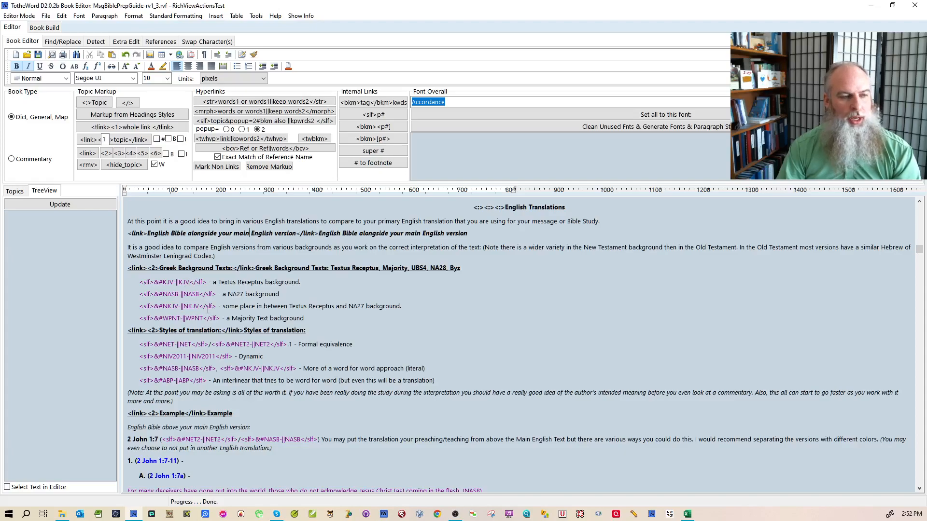
{"action": "scroll", "coordinate": [208, 302], "scroll_direction": "down", "scroll_amount": 5}
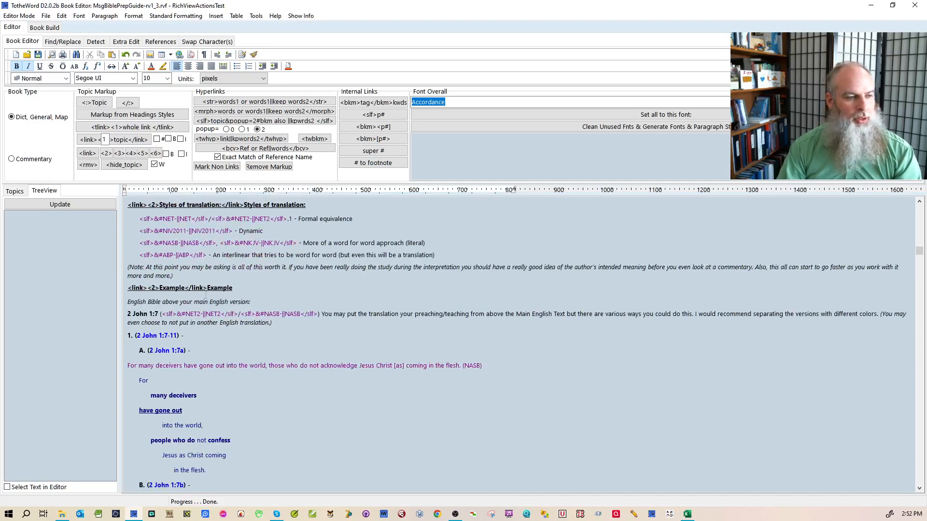
{"action": "scroll", "coordinate": [206, 295], "scroll_direction": "down", "scroll_amount": 3}
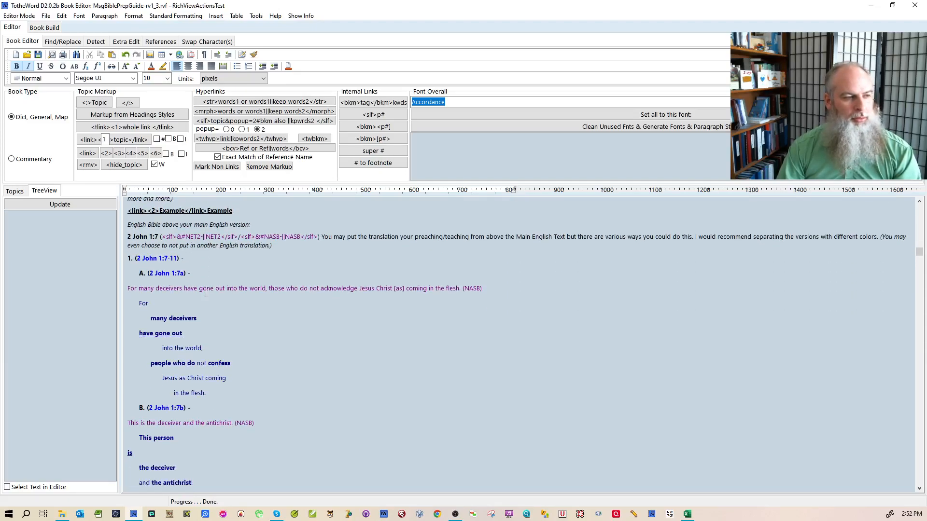
{"action": "scroll", "coordinate": [206, 293], "scroll_direction": "down", "scroll_amount": 5}
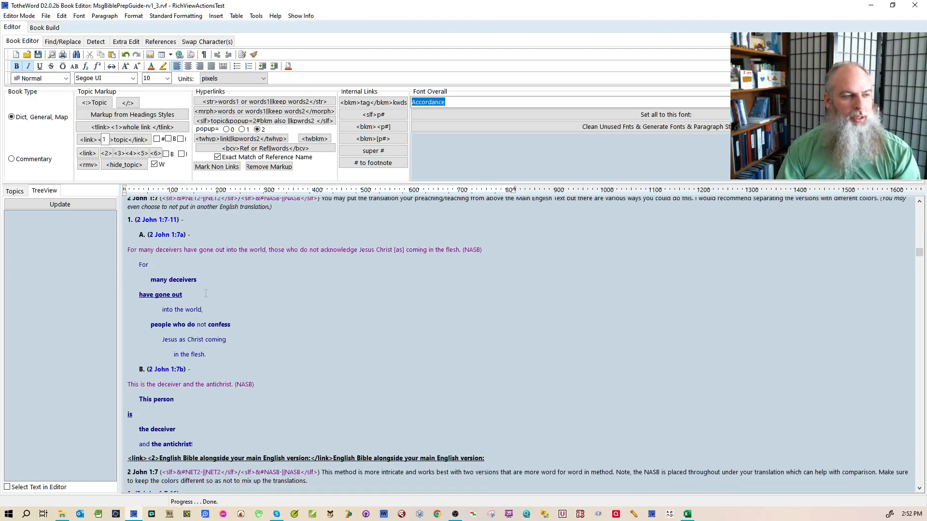
{"action": "scroll", "coordinate": [205, 293], "scroll_direction": "down", "scroll_amount": 14}
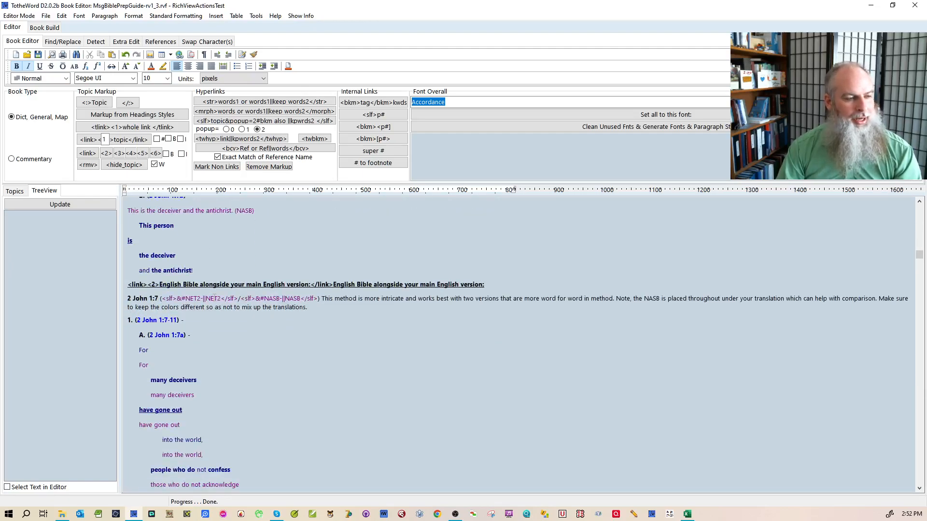
{"action": "scroll", "coordinate": [224, 318], "scroll_direction": "down", "scroll_amount": 6}
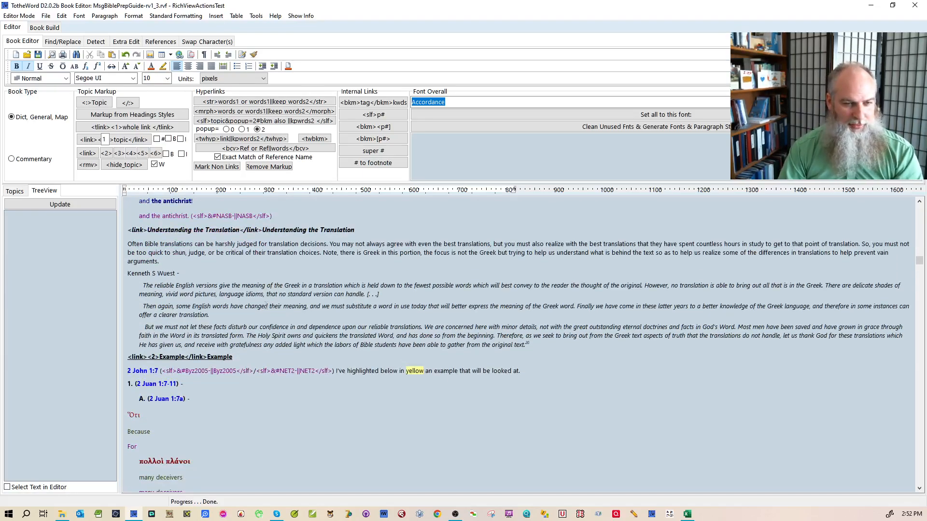
{"action": "scroll", "coordinate": [266, 306], "scroll_direction": "down", "scroll_amount": 15}
{"action": "scroll", "coordinate": [301, 333], "scroll_direction": "down", "scroll_amount": 12}
{"action": "scroll", "coordinate": [311, 324], "scroll_direction": "down", "scroll_amount": 5}
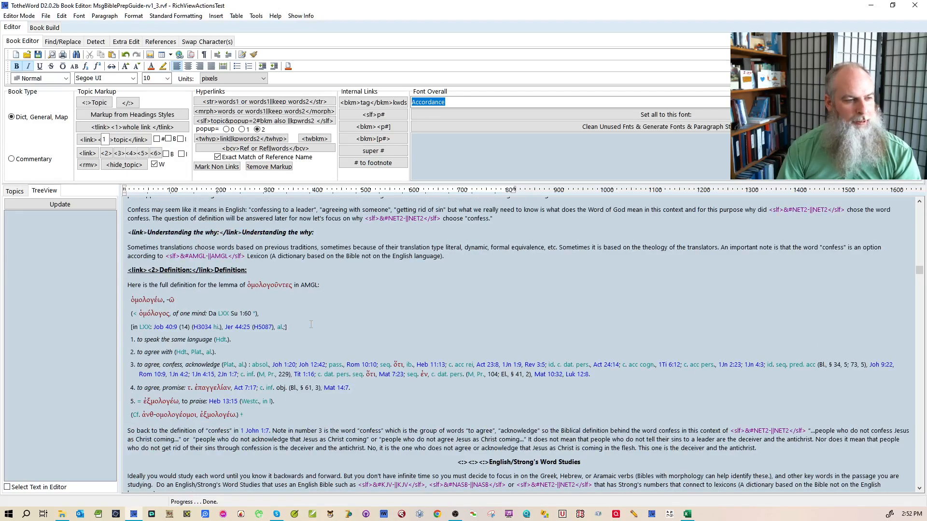
{"action": "scroll", "coordinate": [257, 266], "scroll_direction": "down", "scroll_amount": 1}
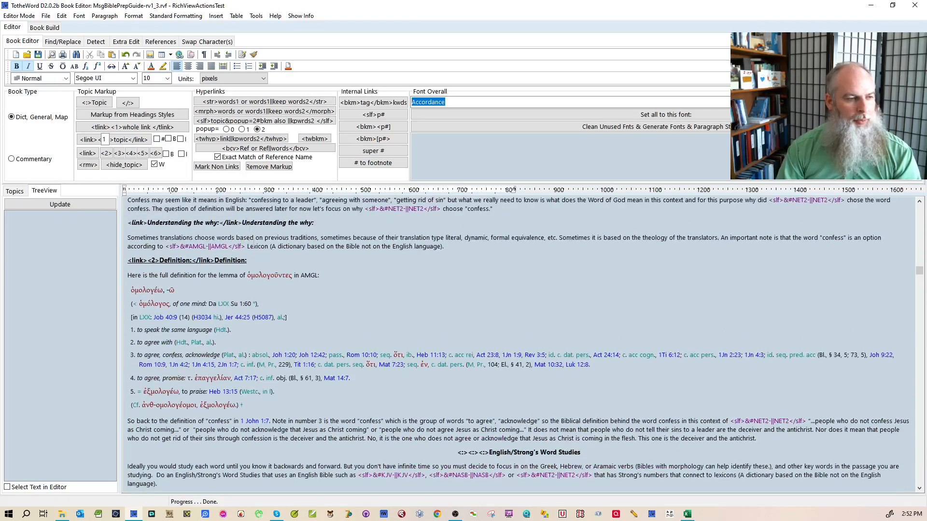
- Mark Lexicon after the AMGL link under Understanding the why as an <slf> link to the lowercase topic lexicon with popup=2
{"action": "double_click", "coordinate": [258, 246]}
{"action": "key", "text": "alt+s"}
{"action": "left_click", "coordinate": [298, 254]}
{"action": "left_click", "coordinate": [262, 245]}
{"action": "key", "text": "Delete"}
{"action": "type", "text": "lf>lexicon&popup=2||"}
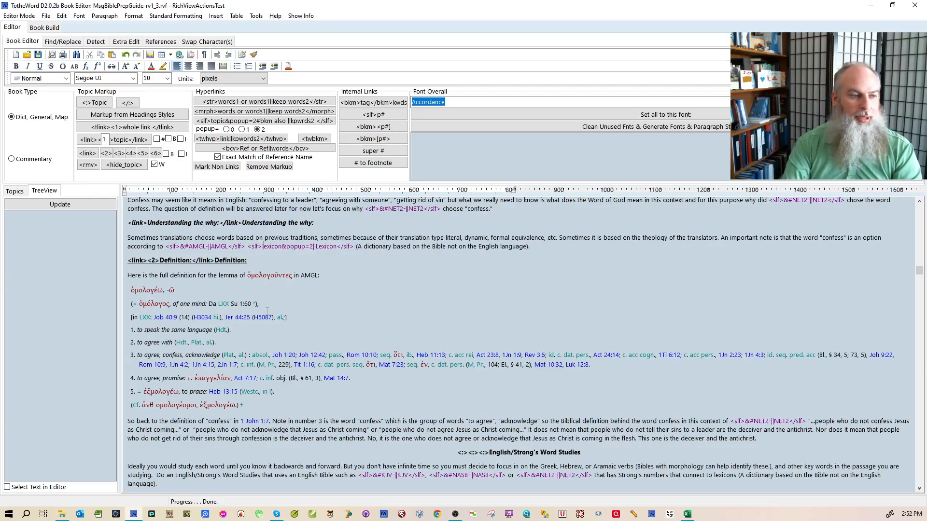
{"action": "left_click", "coordinate": [339, 278]}
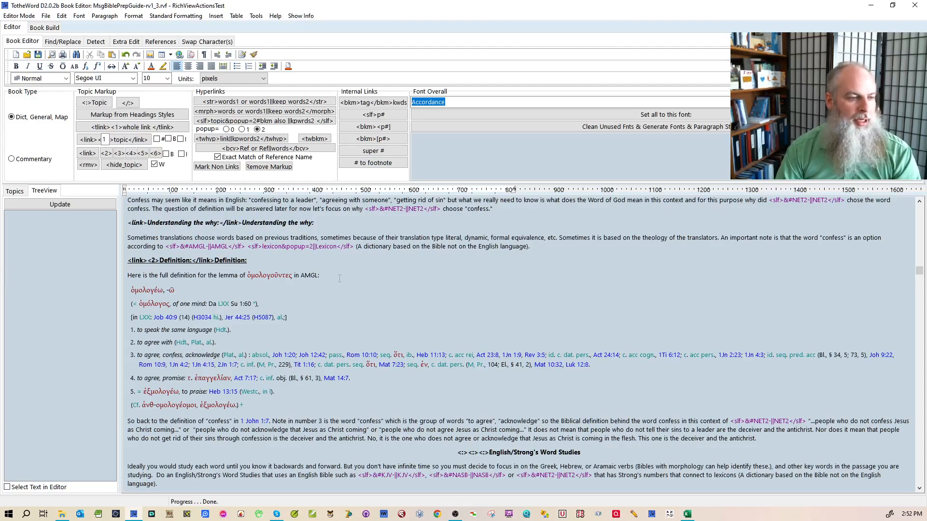
- Mark lemma in the full definition sentence under the Definition heading as an <slf> link with popup=2
{"action": "scroll", "coordinate": [351, 285], "scroll_direction": "down", "scroll_amount": 1}
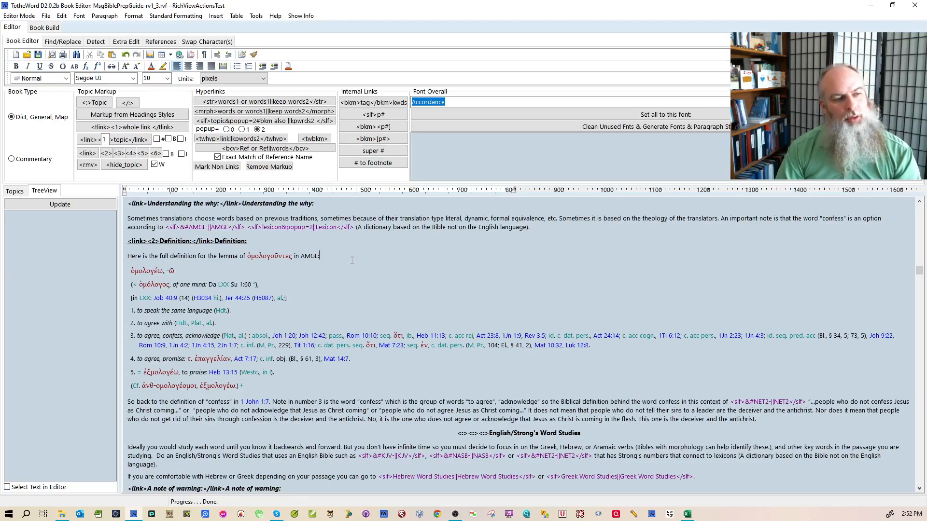
{"action": "scroll", "coordinate": [351, 260], "scroll_direction": "down", "scroll_amount": 3}
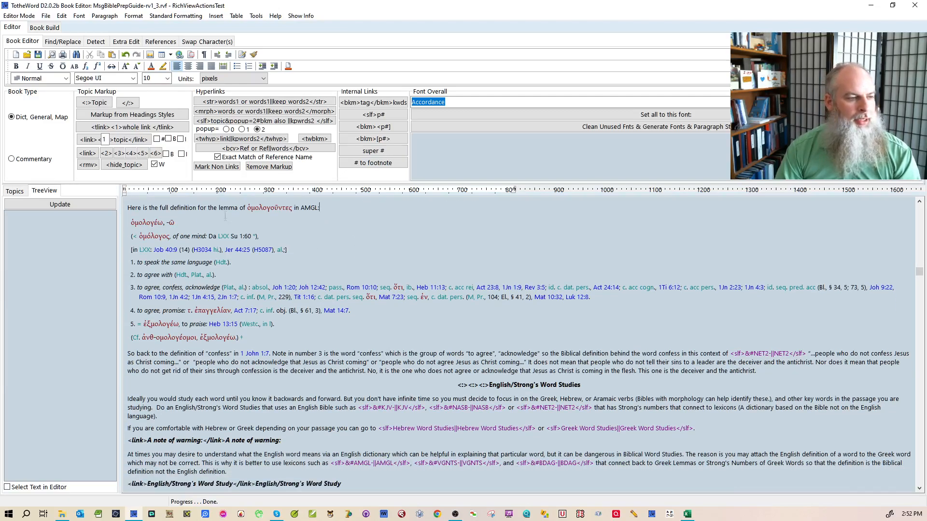
{"action": "double_click", "coordinate": [226, 208]}
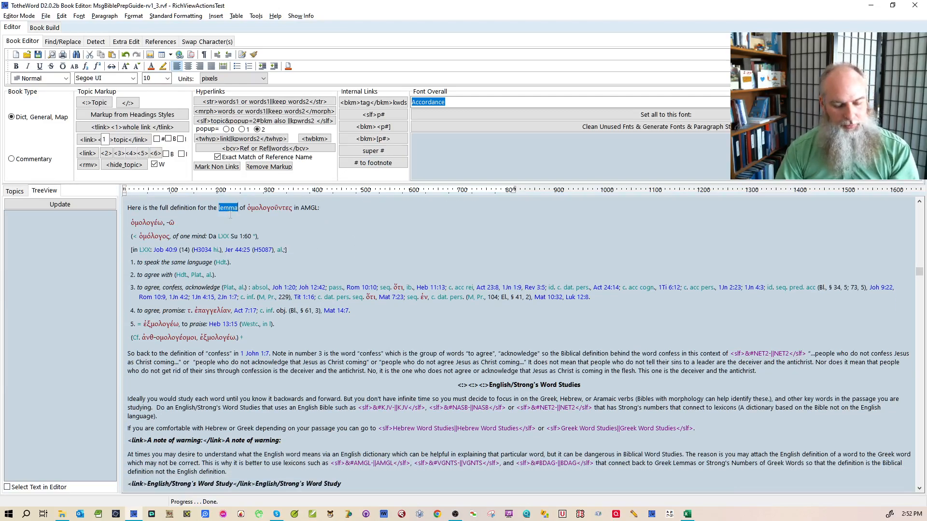
{"action": "key", "text": "ctrl+shift+s"}
{"action": "left_click", "coordinate": [326, 237]}
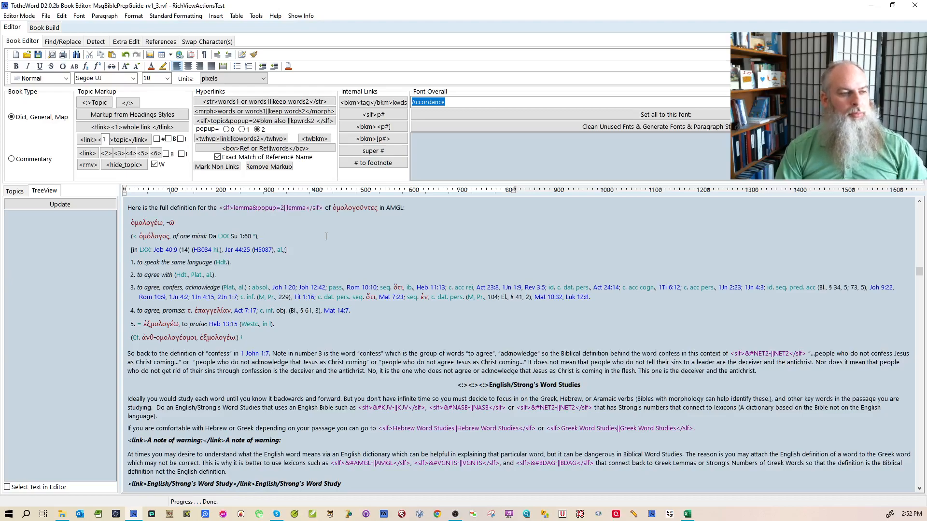
- Look through the English/Strong's Word Studies section down to the Hebrew Section for more terms to link
{"action": "scroll", "coordinate": [394, 223], "scroll_direction": "down", "scroll_amount": 1}
{"action": "scroll", "coordinate": [394, 222], "scroll_direction": "down", "scroll_amount": 3}
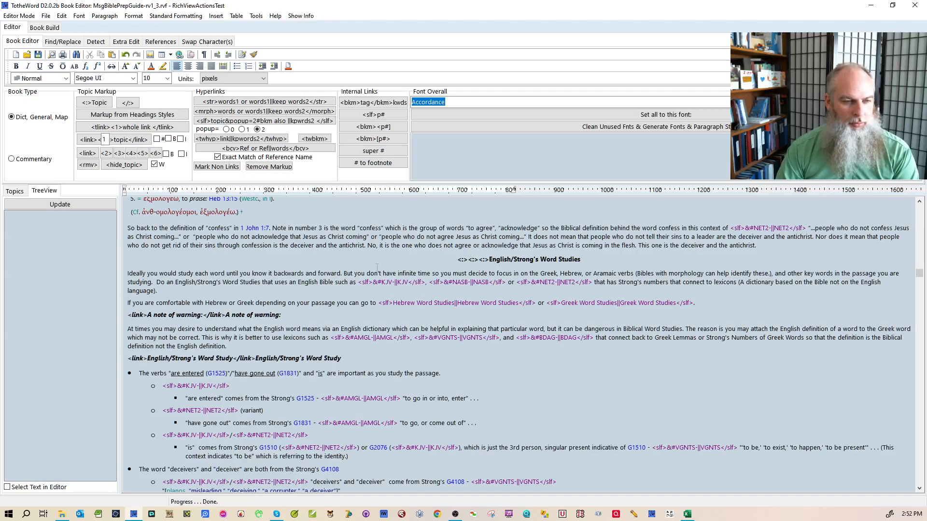
{"action": "scroll", "coordinate": [377, 266], "scroll_direction": "down", "scroll_amount": 1}
{"action": "scroll", "coordinate": [378, 271], "scroll_direction": "down", "scroll_amount": 1}
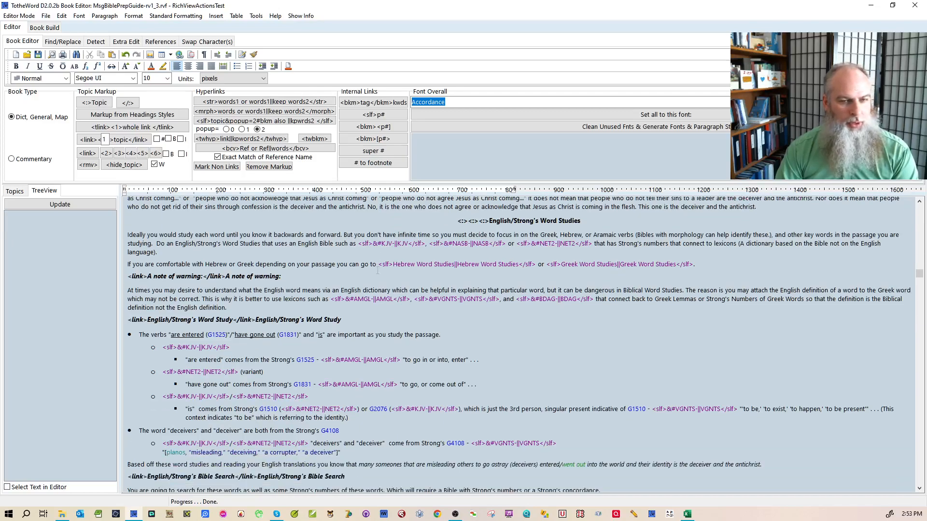
{"action": "scroll", "coordinate": [377, 270], "scroll_direction": "down", "scroll_amount": 6}
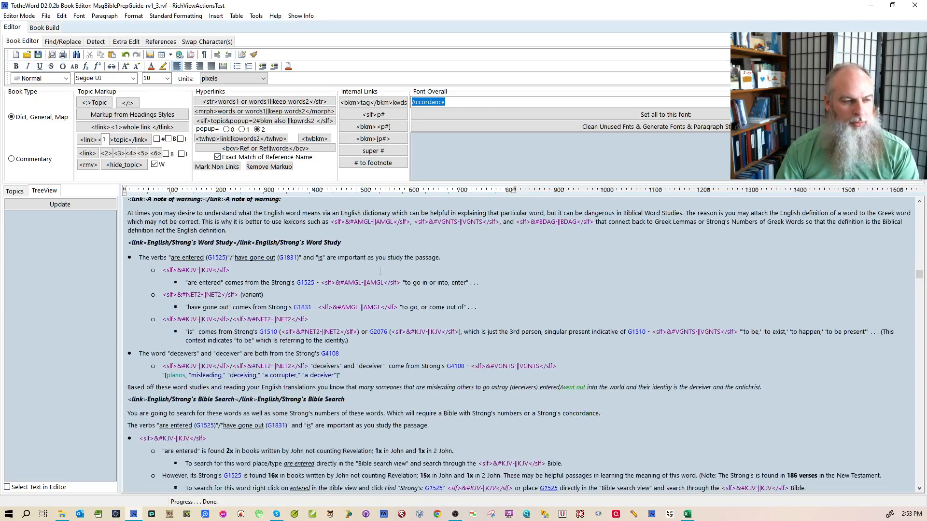
{"action": "scroll", "coordinate": [379, 282], "scroll_direction": "down", "scroll_amount": 4}
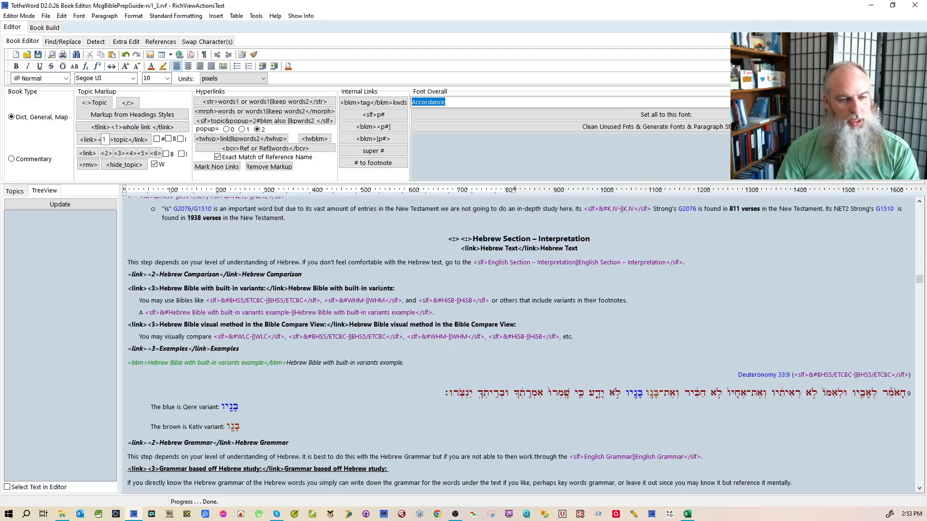
- Go back up to English Translations and recheck the text down to the Definition heading for unlinked terms
{"action": "scroll", "coordinate": [390, 288], "scroll_direction": "up", "scroll_amount": 8}
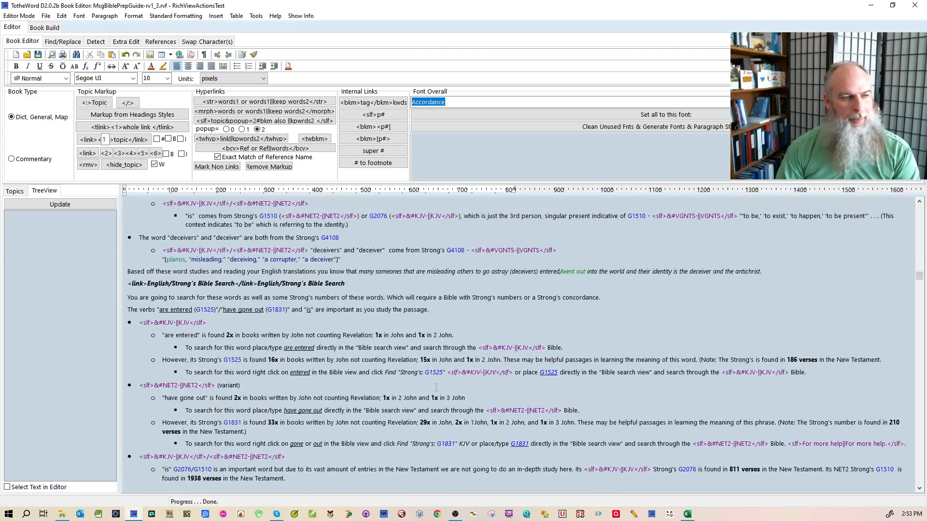
{"action": "scroll", "coordinate": [454, 406], "scroll_direction": "up", "scroll_amount": 10}
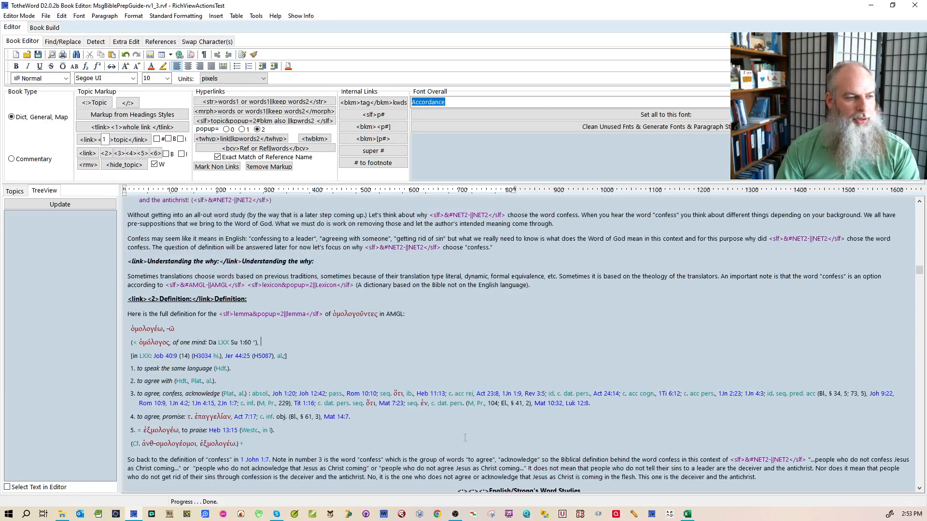
{"action": "scroll", "coordinate": [461, 432], "scroll_direction": "up", "scroll_amount": 12}
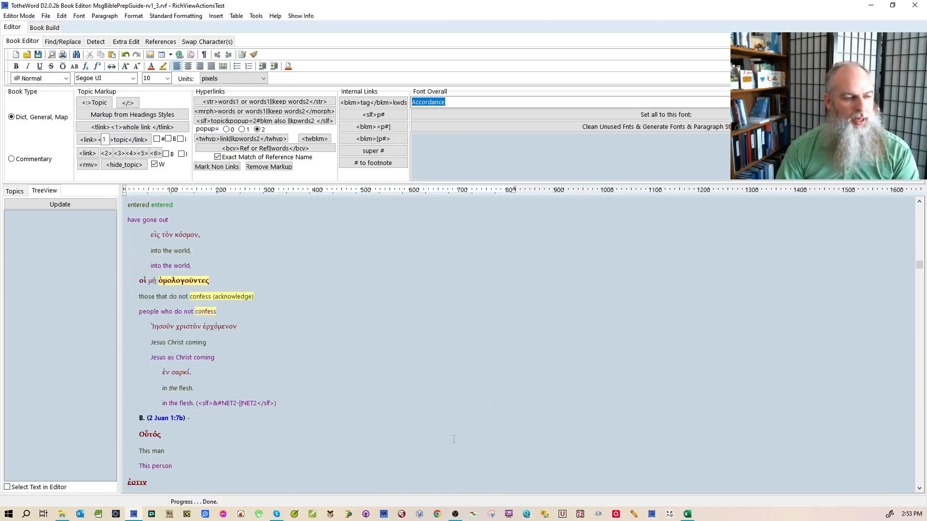
{"action": "scroll", "coordinate": [472, 440], "scroll_direction": "up", "scroll_amount": 12}
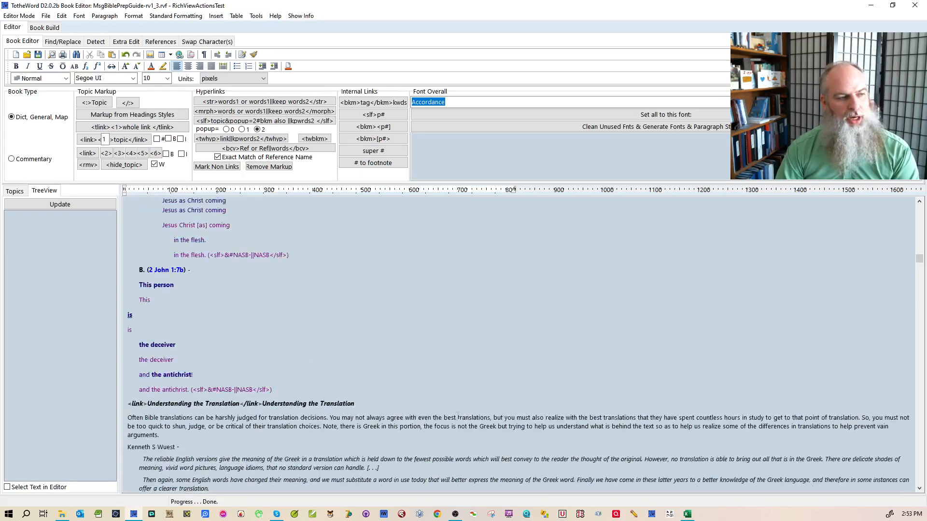
{"action": "scroll", "coordinate": [462, 420], "scroll_direction": "up", "scroll_amount": 12}
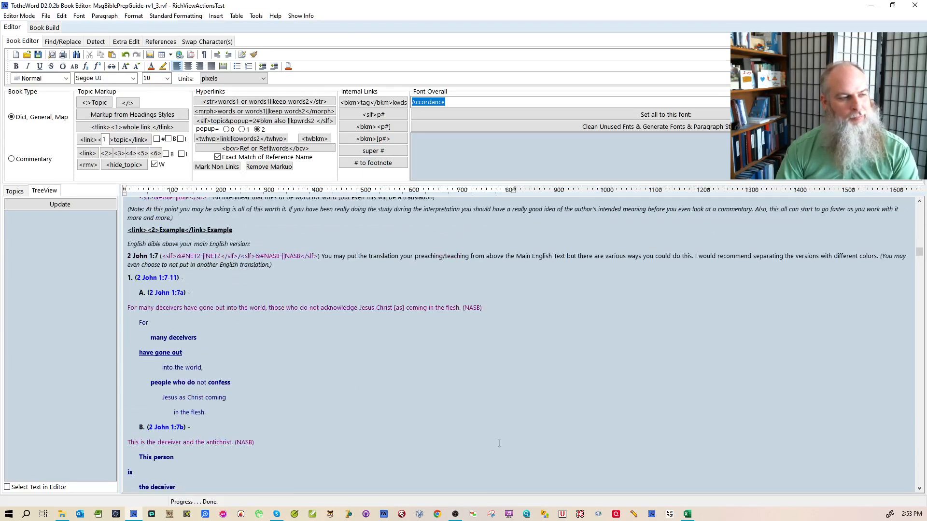
{"action": "scroll", "coordinate": [522, 464], "scroll_direction": "up", "scroll_amount": 4}
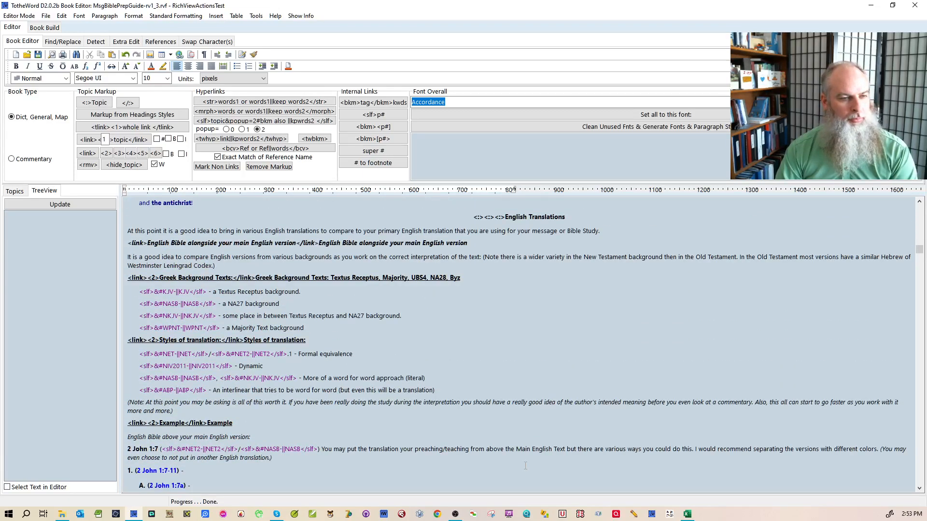
{"action": "scroll", "coordinate": [525, 466], "scroll_direction": "up", "scroll_amount": 2}
{"action": "scroll", "coordinate": [526, 461], "scroll_direction": "down", "scroll_amount": 7}
{"action": "scroll", "coordinate": [526, 449], "scroll_direction": "down", "scroll_amount": 9}
{"action": "scroll", "coordinate": [523, 432], "scroll_direction": "down", "scroll_amount": 15}
{"action": "scroll", "coordinate": [522, 415], "scroll_direction": "down", "scroll_amount": 3}
{"action": "scroll", "coordinate": [509, 408], "scroll_direction": "down", "scroll_amount": 20}
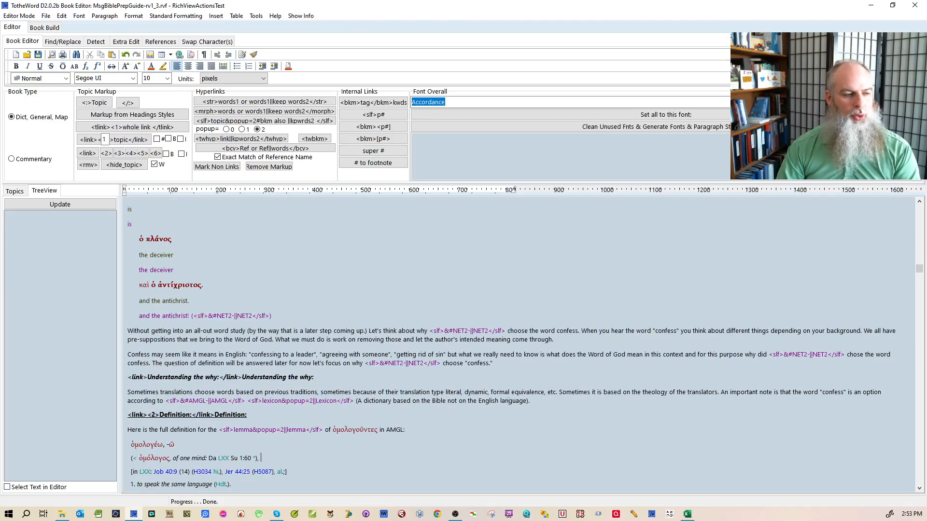
- Look through the text from the Definition heading down to Hebrew Grammar in the Hebrew Section for unlinked terms
{"action": "scroll", "coordinate": [496, 386], "scroll_direction": "down", "scroll_amount": 3}
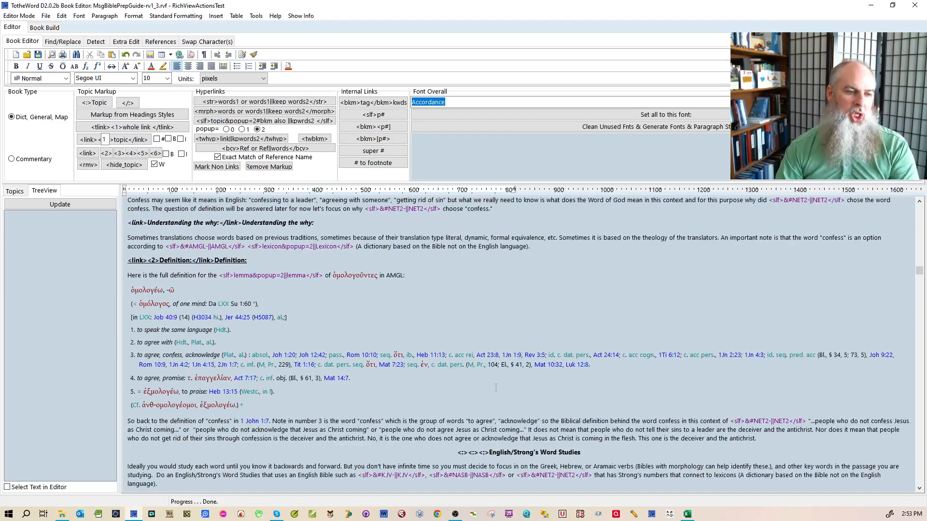
{"action": "scroll", "coordinate": [488, 393], "scroll_direction": "down", "scroll_amount": 2}
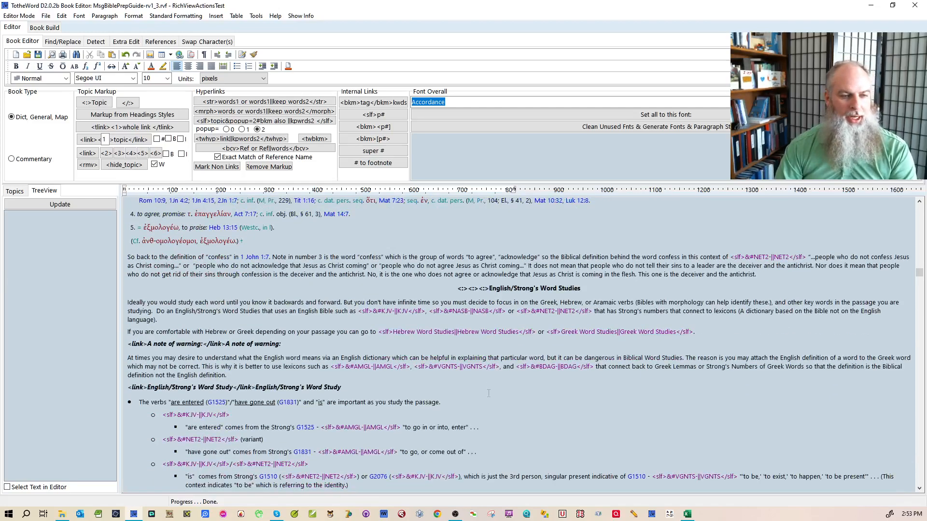
{"action": "left_click", "coordinate": [461, 288]}
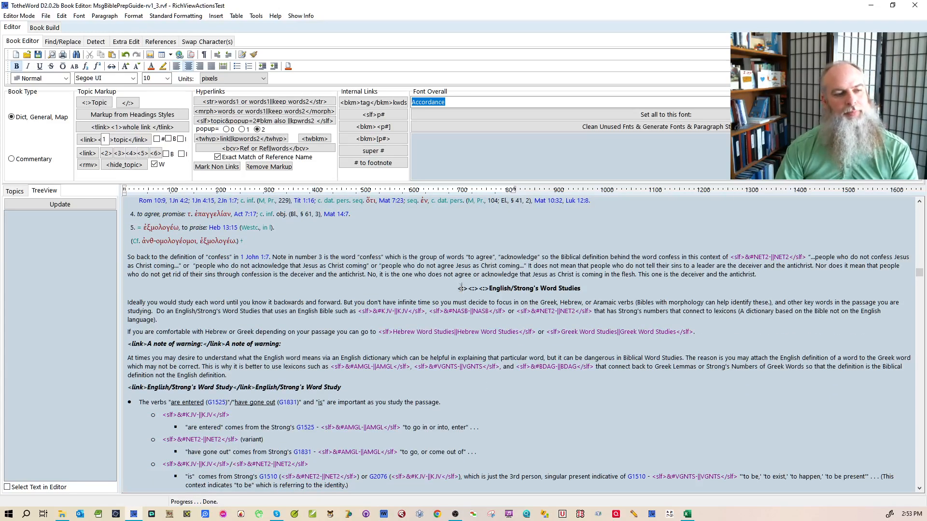
{"action": "scroll", "coordinate": [452, 340], "scroll_direction": "down", "scroll_amount": 5}
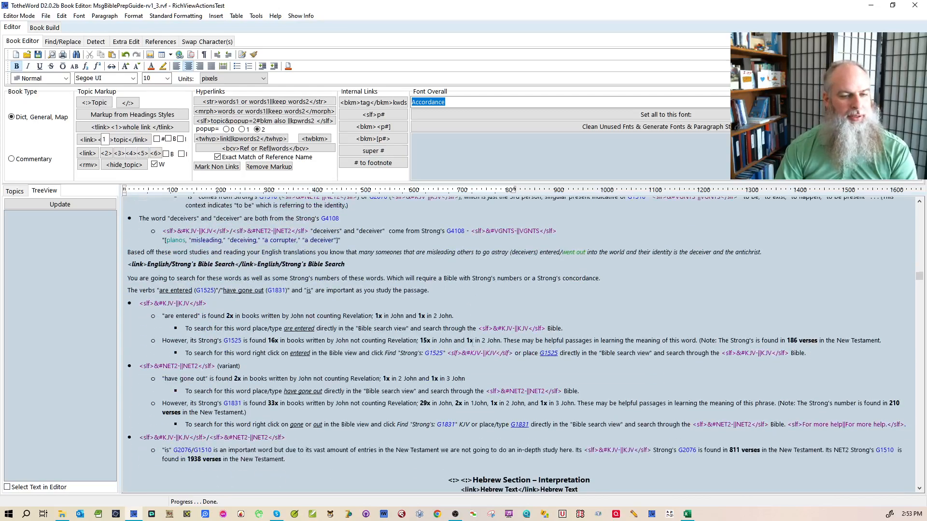
{"action": "scroll", "coordinate": [470, 347], "scroll_direction": "down", "scroll_amount": 5}
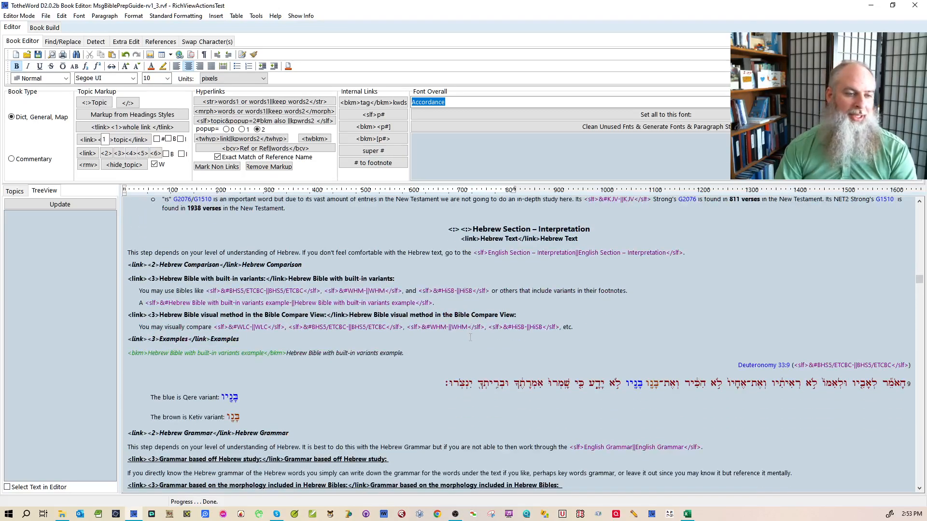
{"action": "scroll", "coordinate": [470, 338], "scroll_direction": "down", "scroll_amount": 1}
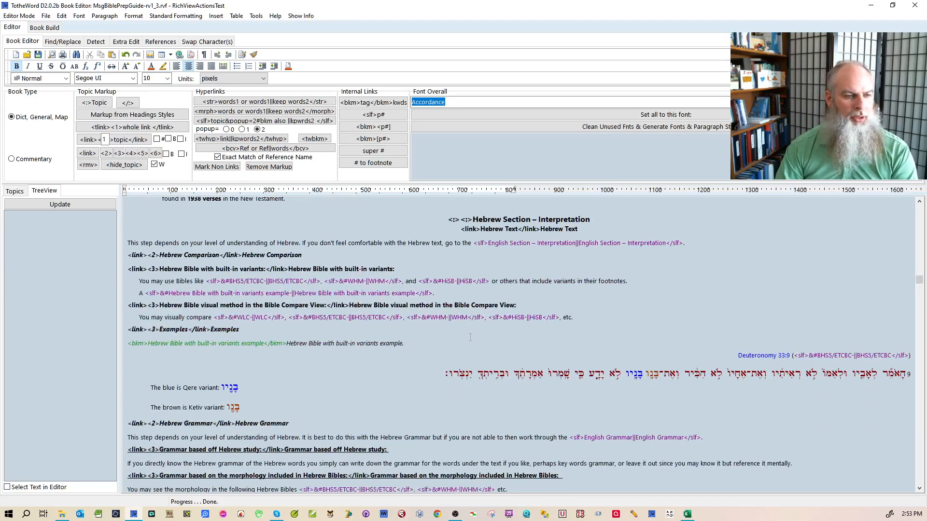
{"action": "scroll", "coordinate": [449, 333], "scroll_direction": "down", "scroll_amount": 2}
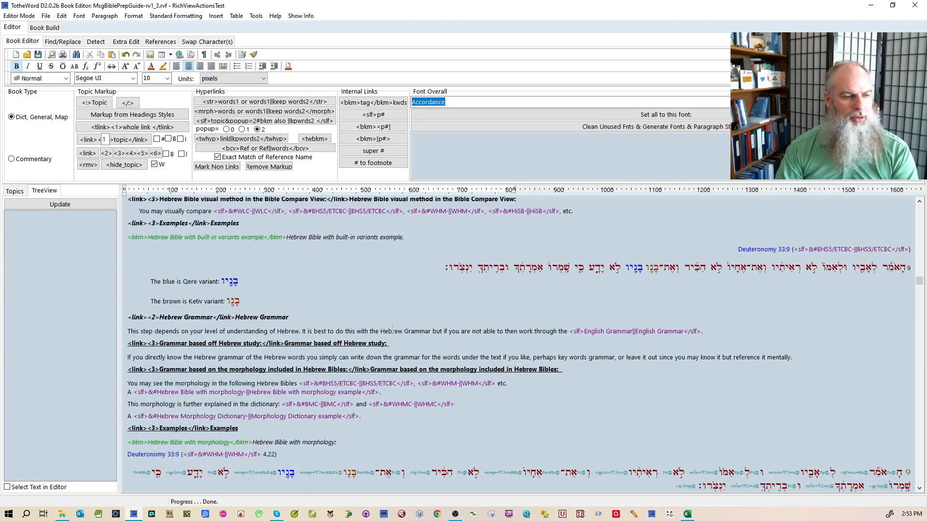
{"action": "scroll", "coordinate": [385, 310], "scroll_direction": "up", "scroll_amount": 1}
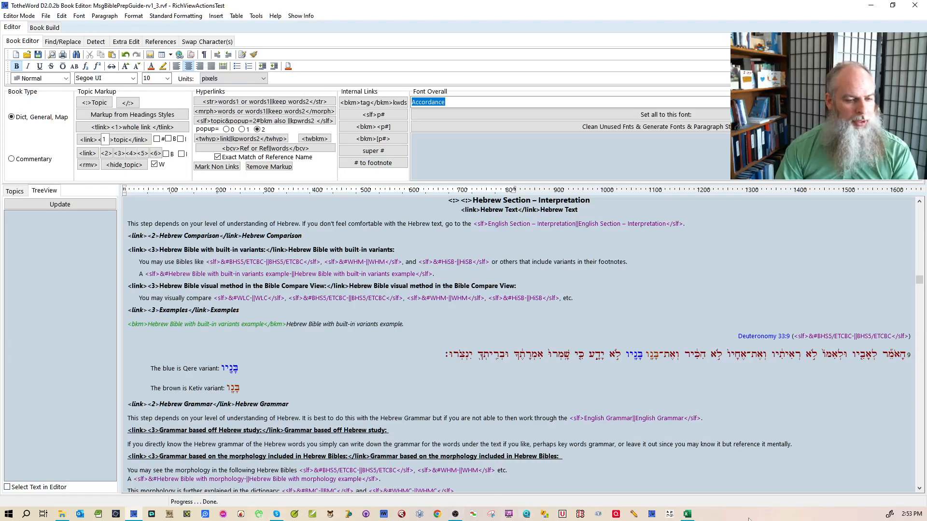
- Switch to Excel to check the terms listed in Dictionary of terms.xlsx, and return to the Book Editor
{"action": "left_click", "coordinate": [688, 514]}
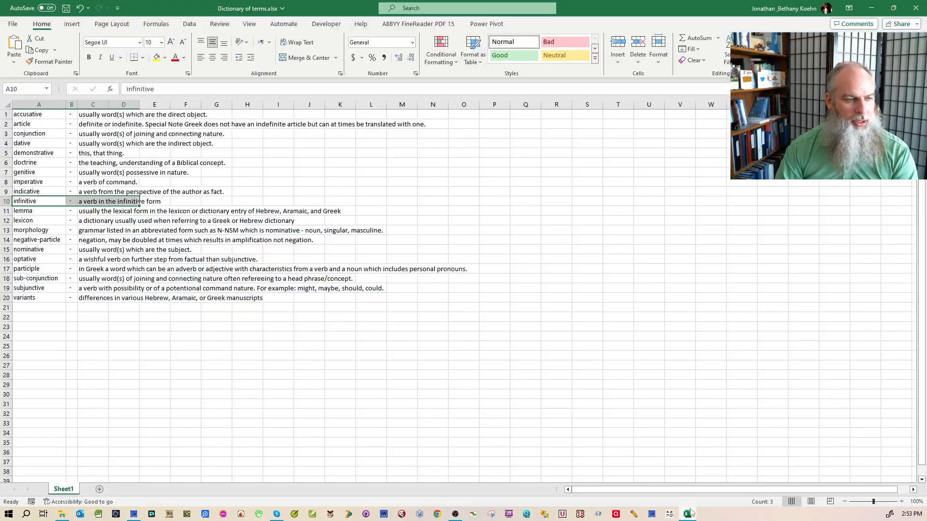
{"action": "left_click", "coordinate": [116, 385]}
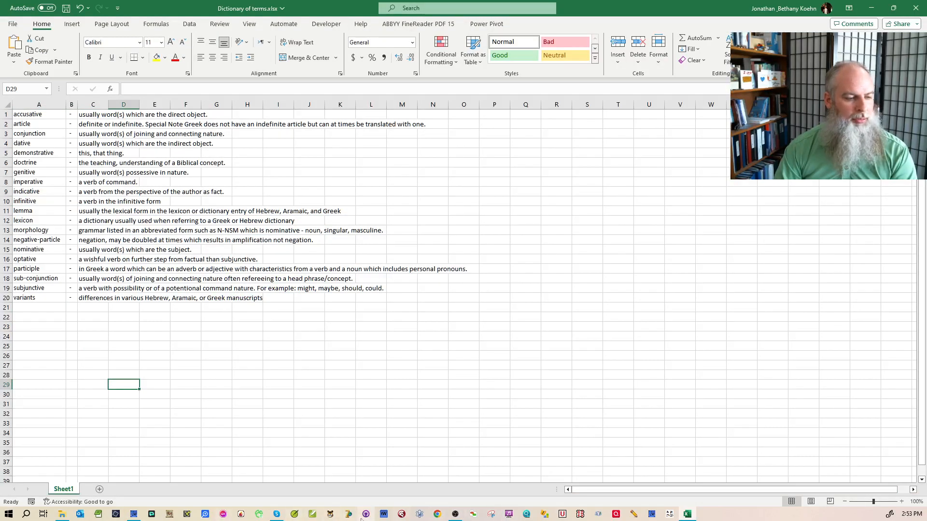
{"action": "left_click", "coordinate": [134, 514]}
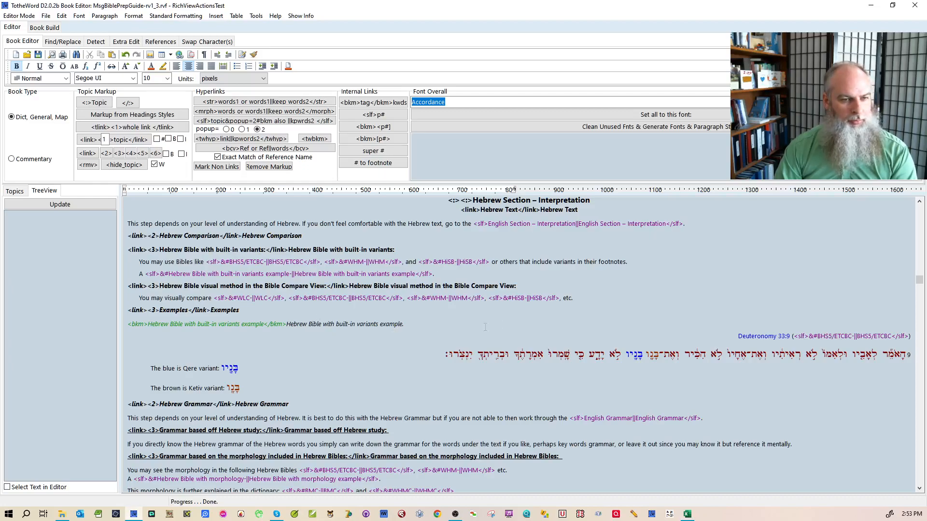
- Search the book from its beginning for variant
{"action": "left_click_drag", "start_coordinate": [920, 285], "coordinate": [919, 205]}
{"action": "scroll", "coordinate": [106, 140], "scroll_direction": "down", "scroll_amount": 1}
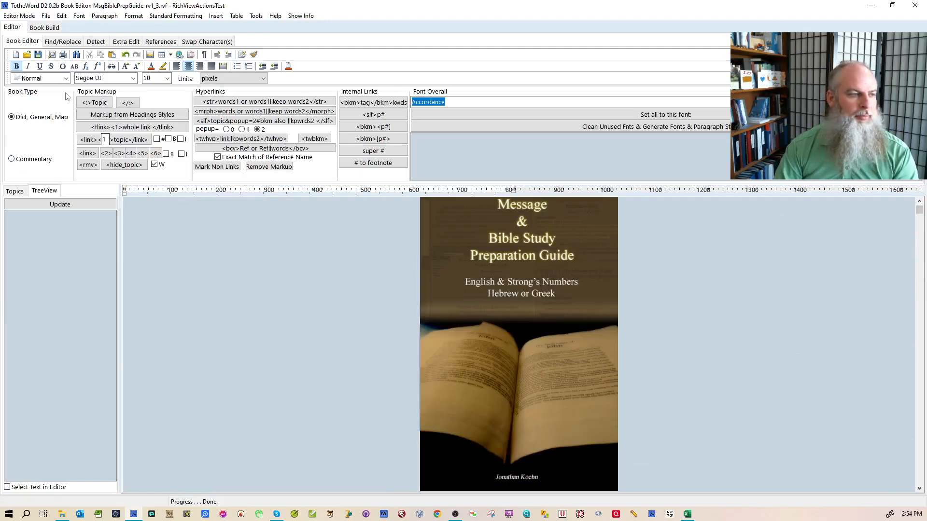
{"action": "left_click", "coordinate": [75, 44]}
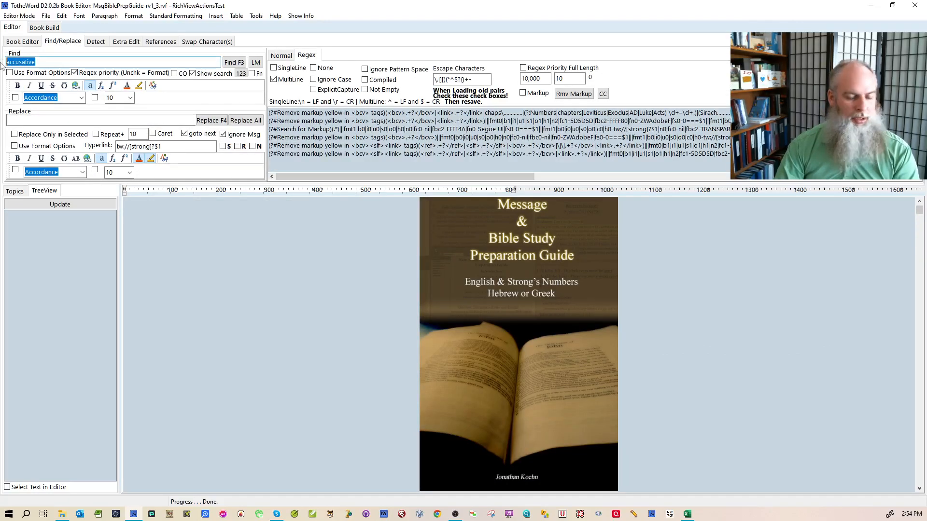
{"action": "type", "text": "variant"}
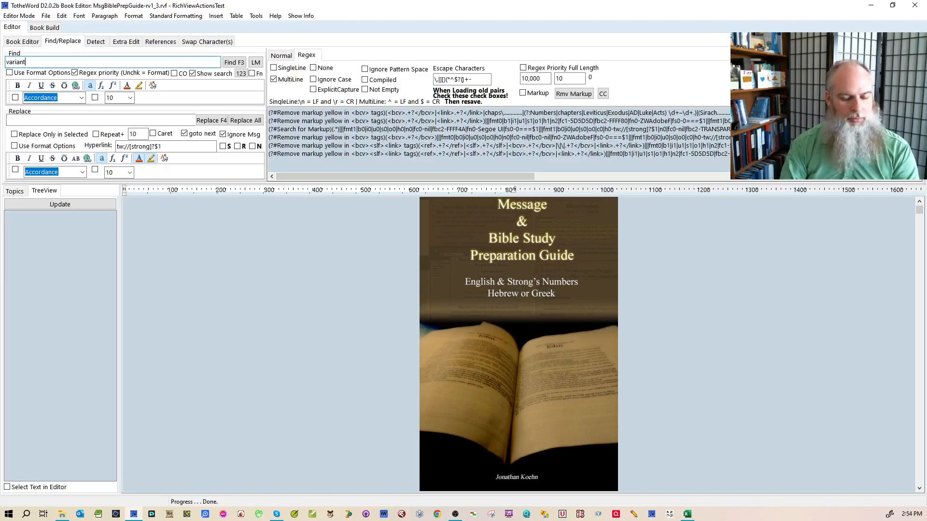
{"action": "key", "text": "F3"}
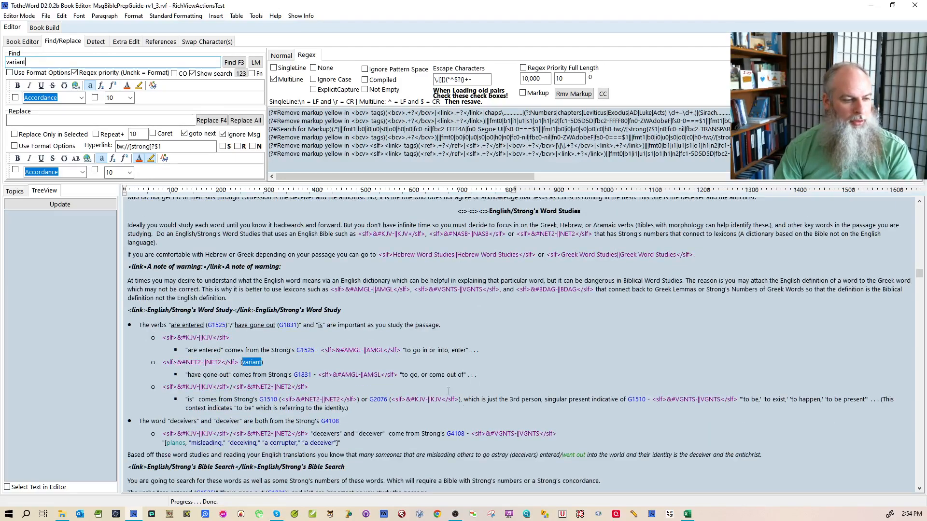
- Mark variant beside NET2 under English/Strong's Word Study as an <slf> link to the topic variants with popup=2
{"action": "double_click", "coordinate": [254, 363]}
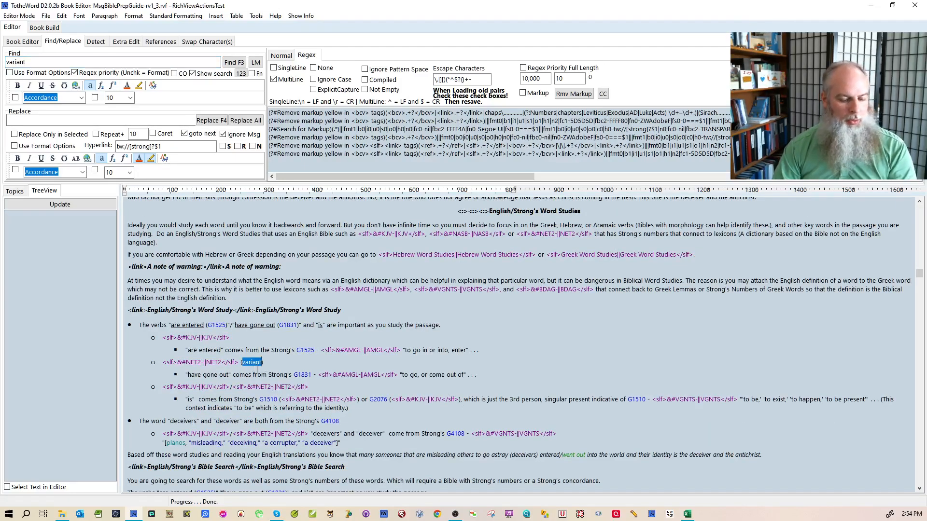
{"action": "key", "text": "ctrl+shift+p"}
{"action": "key", "text": "ctrl+c"}
{"action": "left_click", "coordinate": [295, 363]}
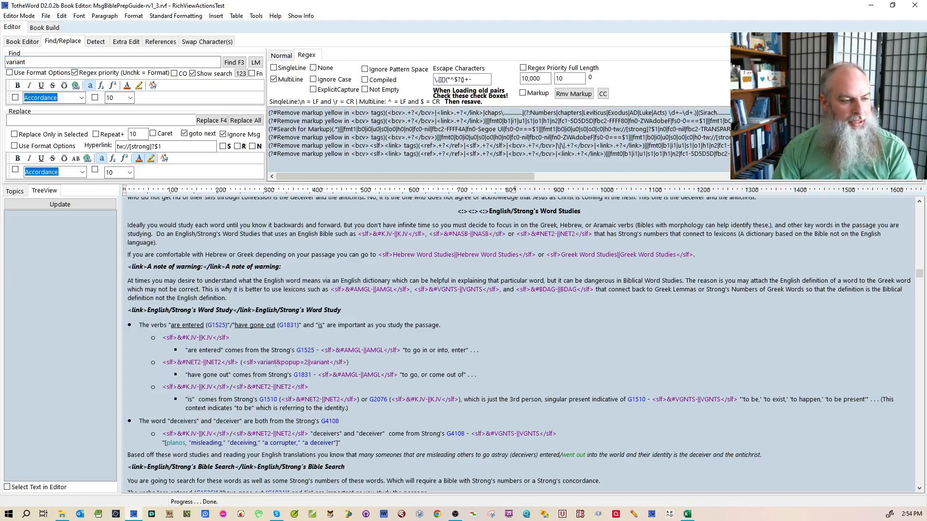
{"action": "left_click", "coordinate": [278, 362]}
{"action": "type", "text": "s"}
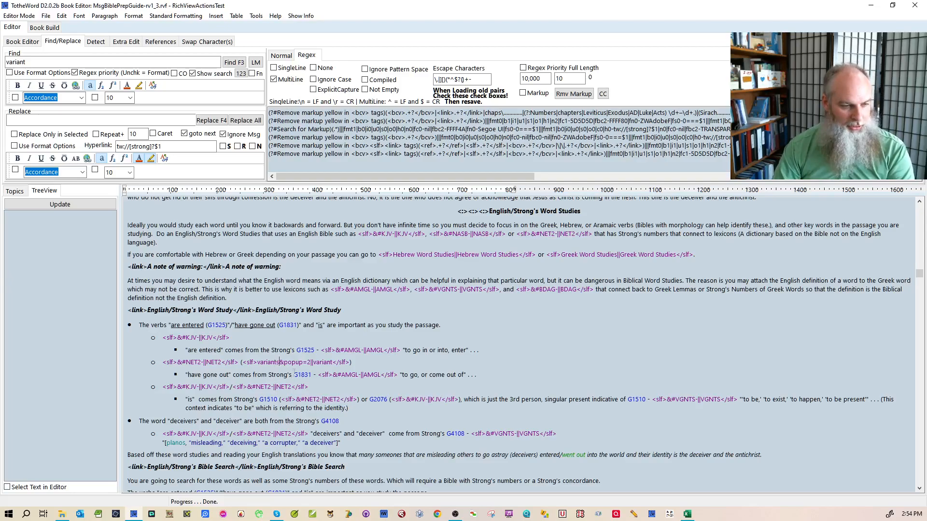
- Find variant beside NET2 under English/Strong's Bible Search and replace it with an <slf> link to the topic variants with popup=2
{"action": "key", "text": "F3"}
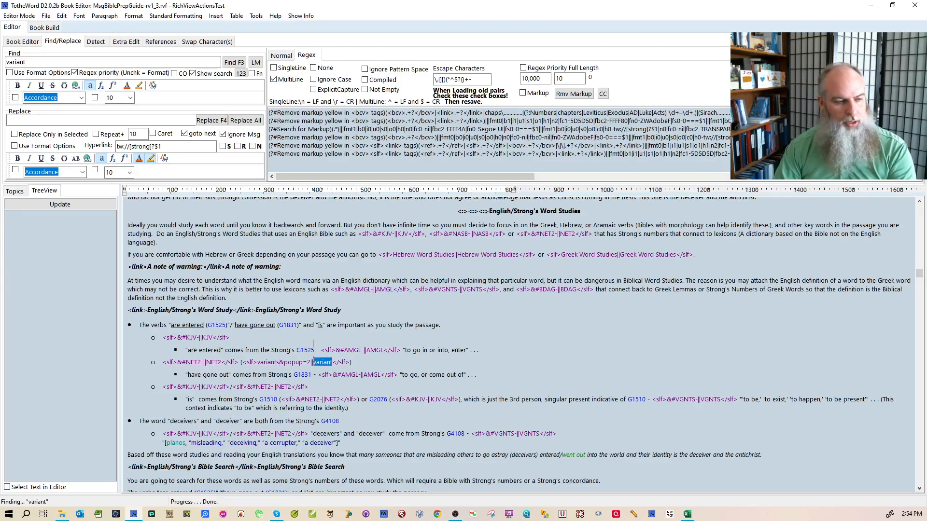
{"action": "key", "text": "F3"}
{"action": "scroll", "coordinate": [369, 387], "scroll_direction": "down", "scroll_amount": 2}
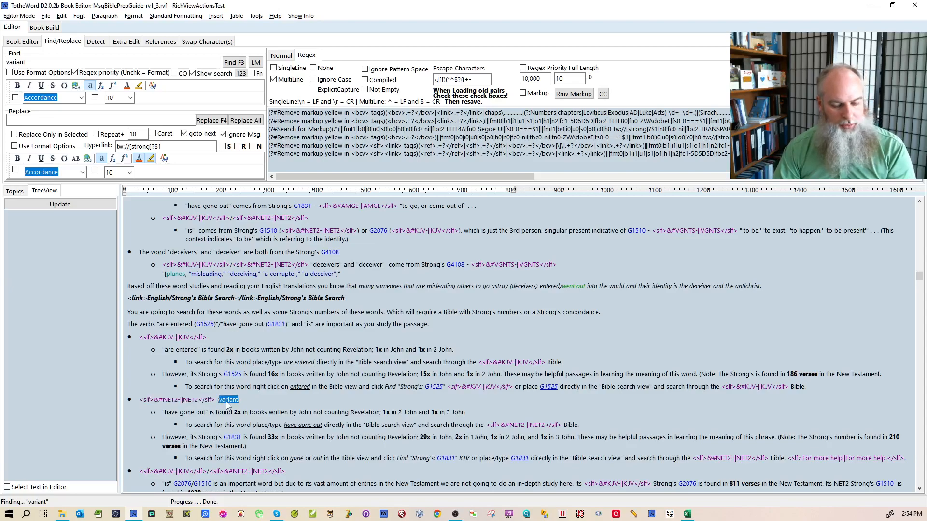
{"action": "key", "text": "ctrl+v"}
{"action": "left_click", "coordinate": [253, 401]}
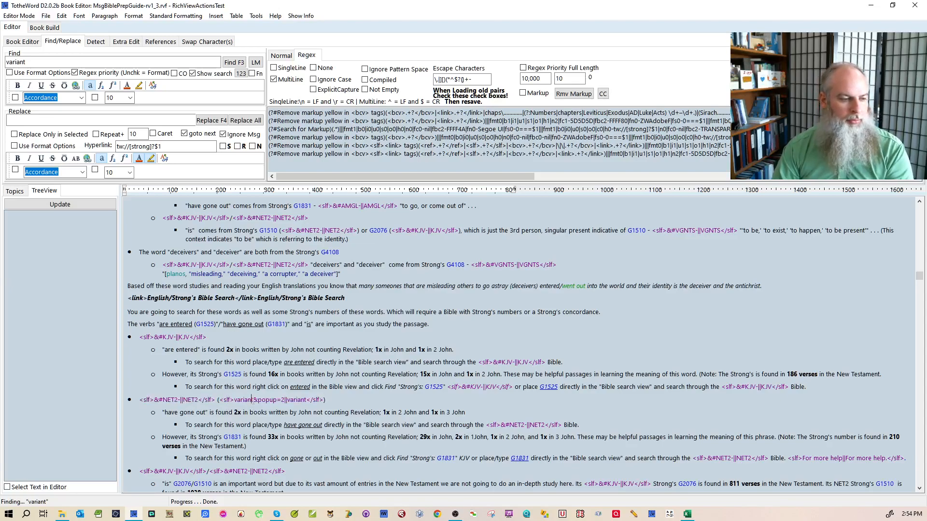
{"action": "type", "text": "s"}
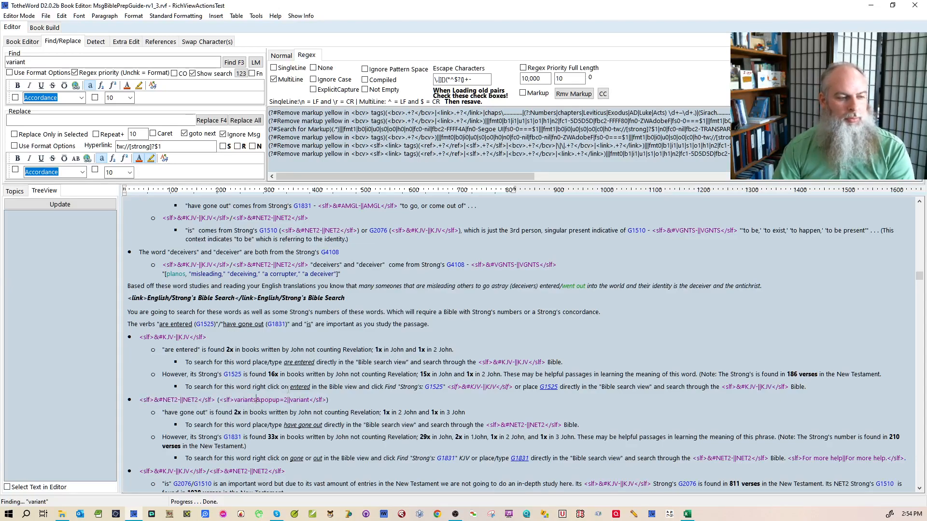
- Find the Hebrew Bible with built-in variants heading and mark variants in its display text as an <slf> link with popup=2
{"action": "key", "text": "F3"}
{"action": "key", "text": "F3"}
{"action": "key", "text": "F3"}
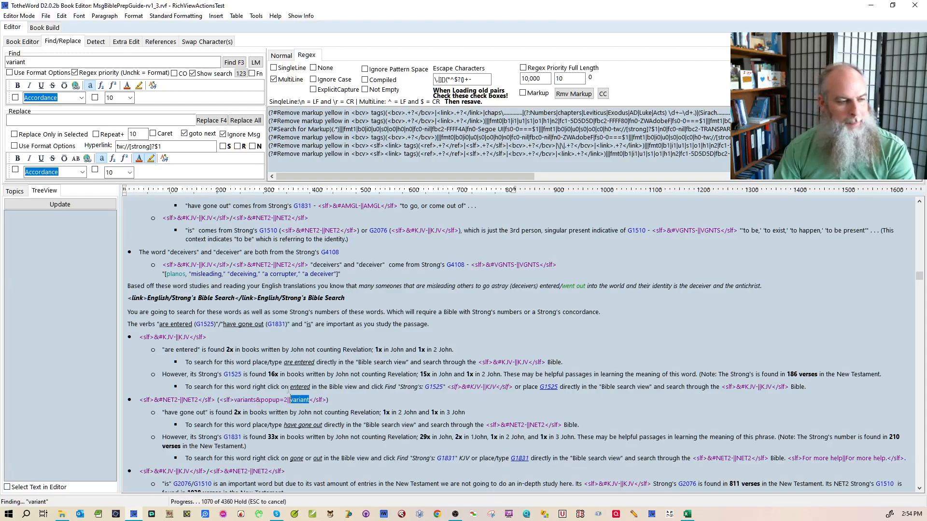
{"action": "scroll", "coordinate": [289, 389], "scroll_direction": "down", "scroll_amount": 4}
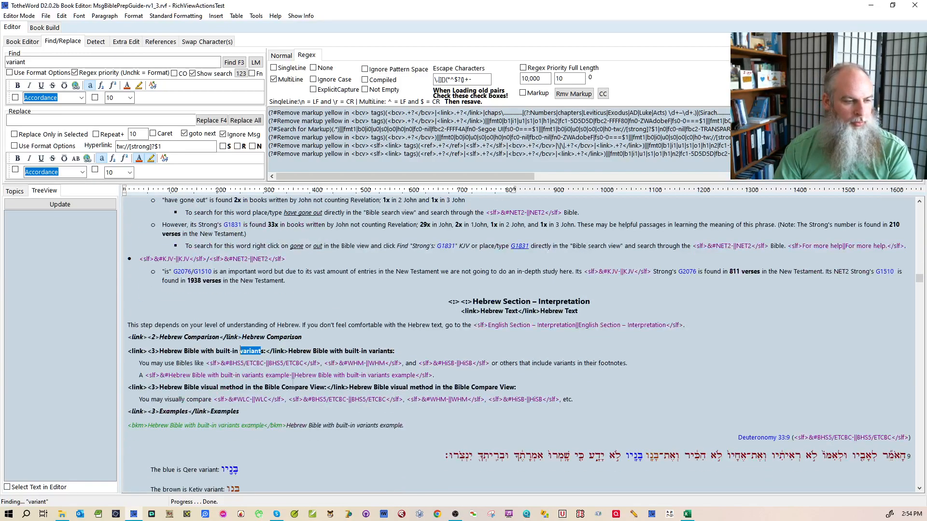
{"action": "left_click", "coordinate": [279, 365]}
{"action": "double_click", "coordinate": [381, 352]}
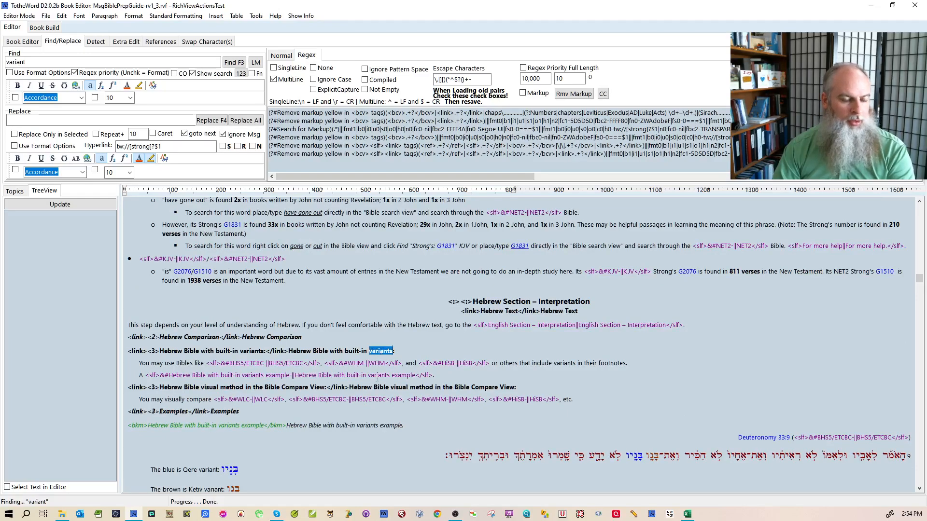
{"action": "key", "text": "ctrl+shift+p"}
{"action": "left_click", "coordinate": [388, 328]}
- Replace variants in the Hebrew Bible with built-in variants example line with its <slf> link with popup=2
{"action": "scroll", "coordinate": [230, 254], "scroll_direction": "down", "scroll_amount": 3}
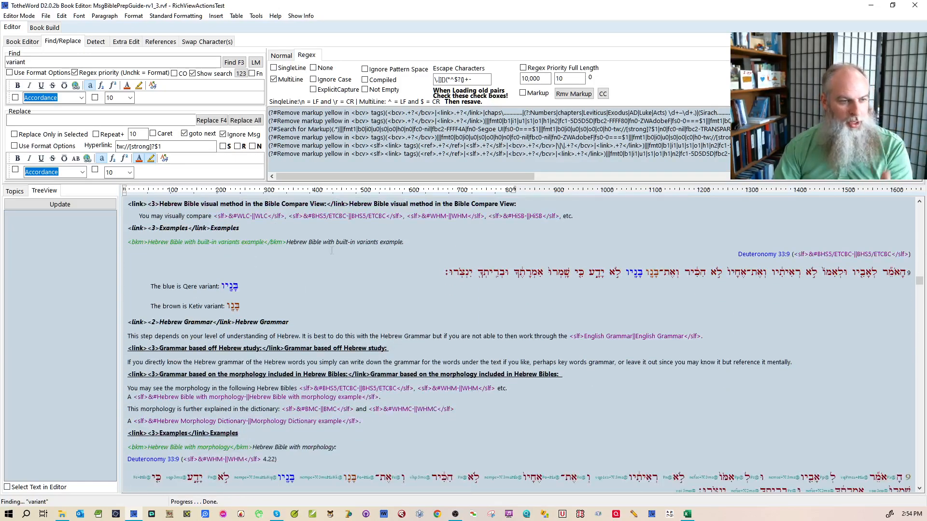
{"action": "double_click", "coordinate": [365, 244]}
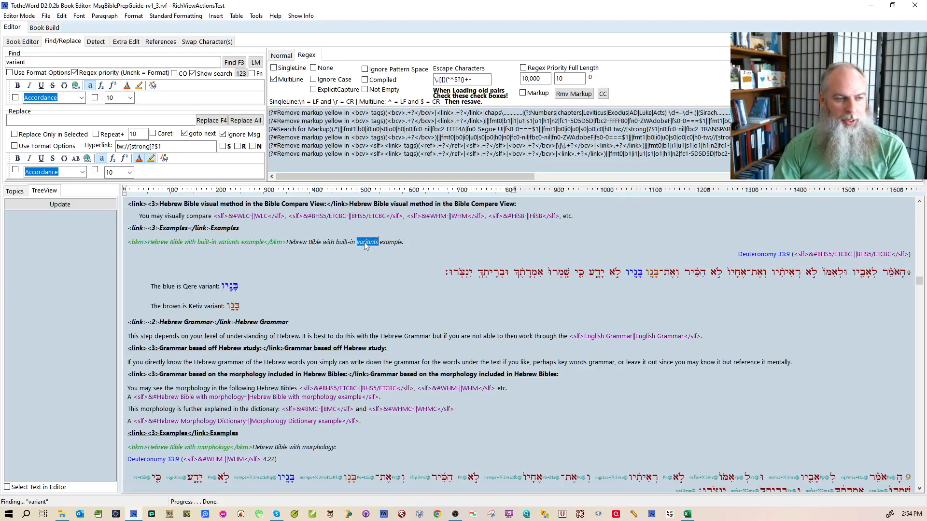
{"action": "key", "text": "ctrl+v"}
{"action": "left_click", "coordinate": [366, 269]}
- Mark Morphology in the Hebrew Morphology Dictionary example line as an <slf> link to the lowercase topic morphology with popup=2
{"action": "scroll", "coordinate": [372, 287], "scroll_direction": "down", "scroll_amount": 2}
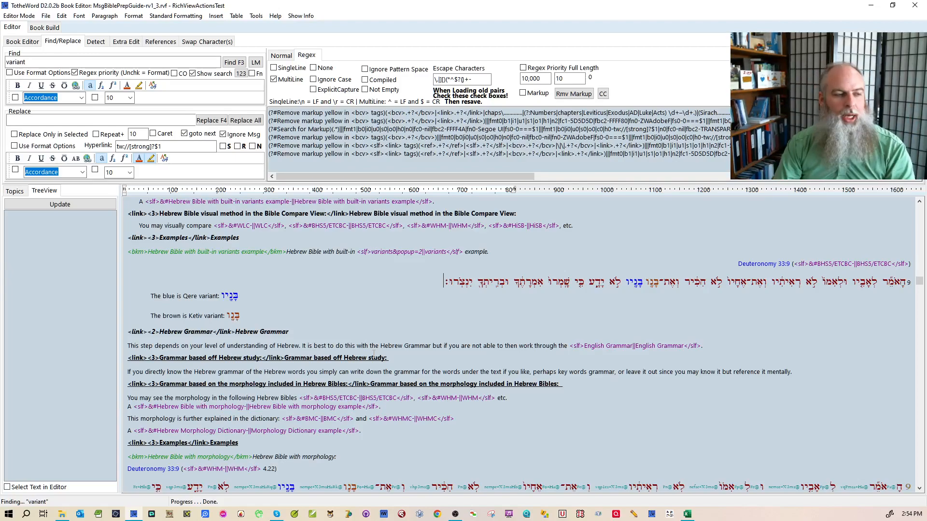
{"action": "scroll", "coordinate": [373, 356], "scroll_direction": "down", "scroll_amount": 5}
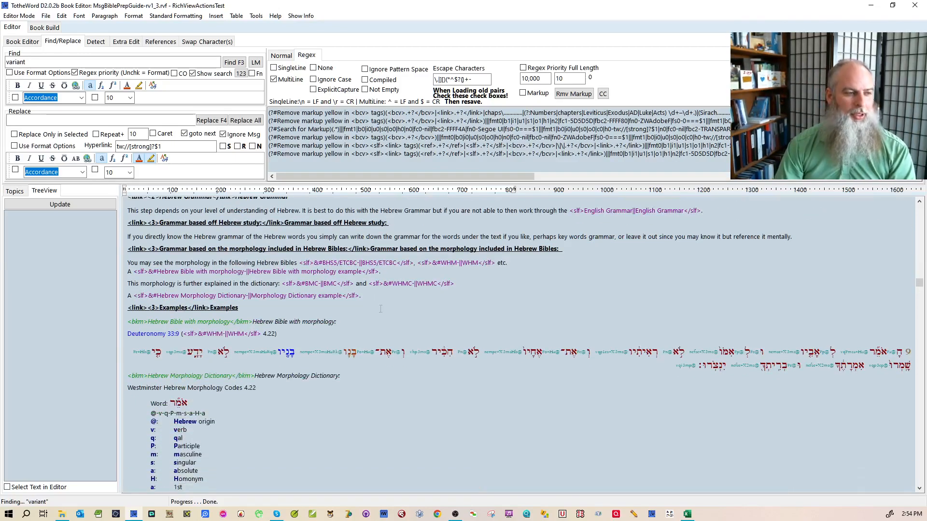
{"action": "scroll", "coordinate": [380, 308], "scroll_direction": "down", "scroll_amount": 5}
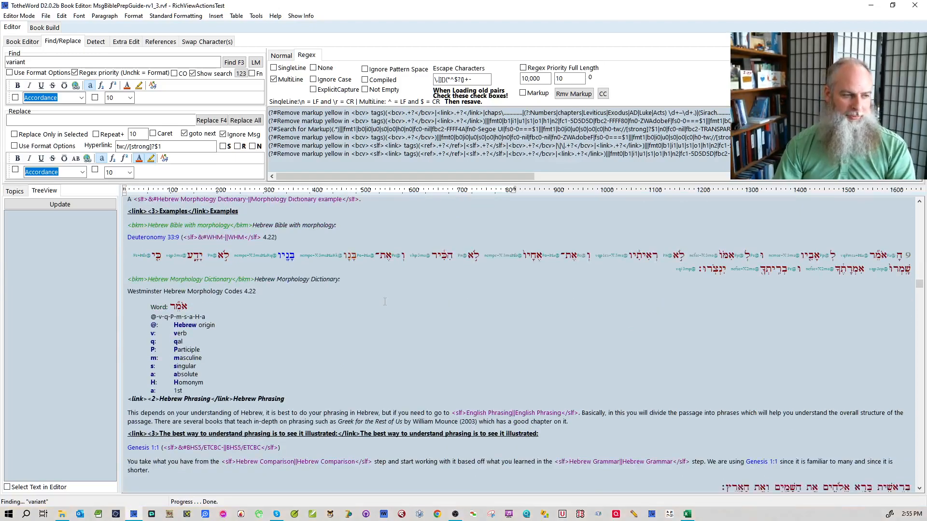
{"action": "scroll", "coordinate": [385, 302], "scroll_direction": "down", "scroll_amount": 1}
{"action": "scroll", "coordinate": [274, 324], "scroll_direction": "up", "scroll_amount": 2}
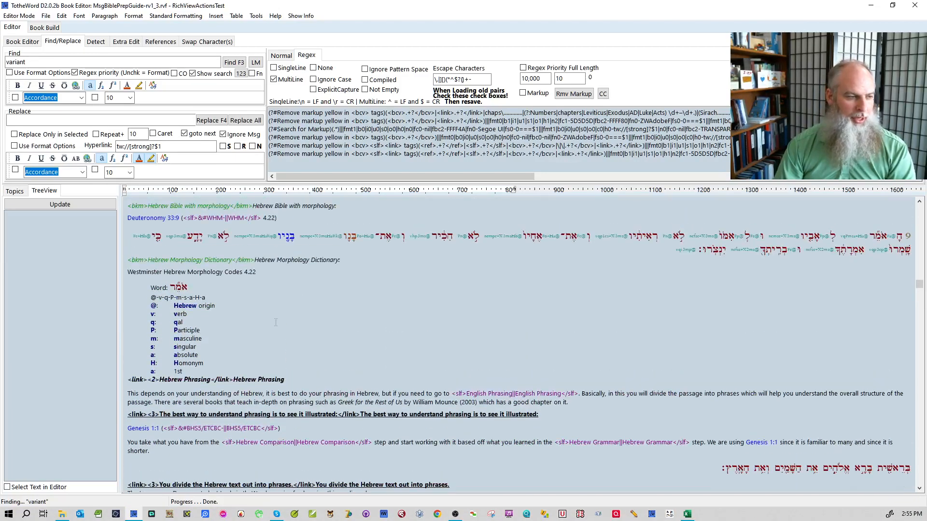
{"action": "double_click", "coordinate": [288, 261]}
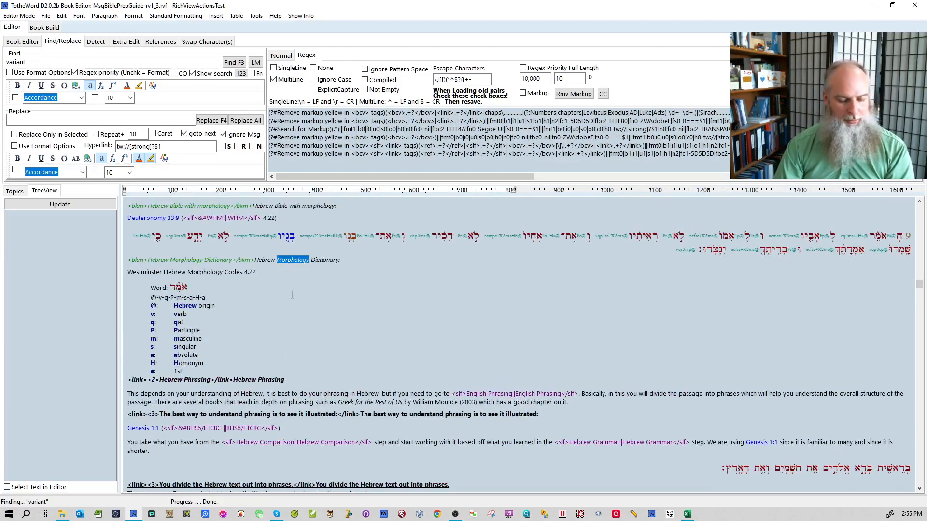
{"action": "key", "text": "ctrl+alt+s"}
{"action": "left_click", "coordinate": [312, 310]}
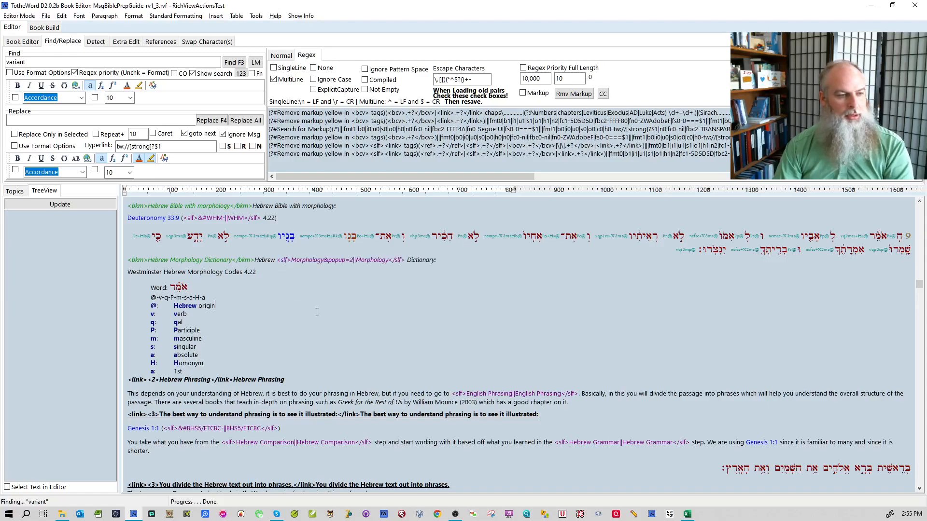
{"action": "scroll", "coordinate": [321, 315], "scroll_direction": "down", "scroll_amount": 3}
{"action": "scroll", "coordinate": [324, 309], "scroll_direction": "up", "scroll_amount": 2}
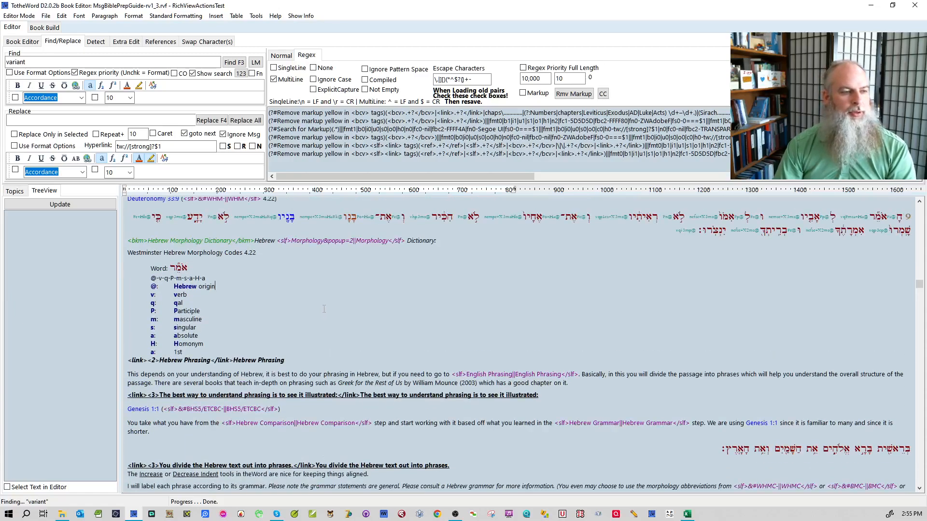
{"action": "left_click", "coordinate": [296, 240]}
{"action": "key", "text": "BackSpace"}
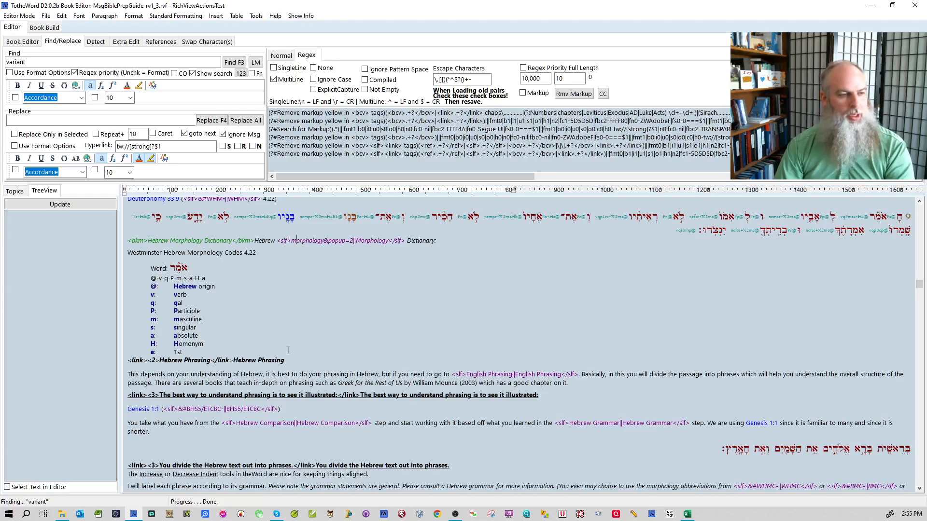
- Look through the Hebrew Phrasing and Hebrew Translate sections for further grammar and lexical terms to link
{"action": "scroll", "coordinate": [291, 328], "scroll_direction": "down", "scroll_amount": 5}
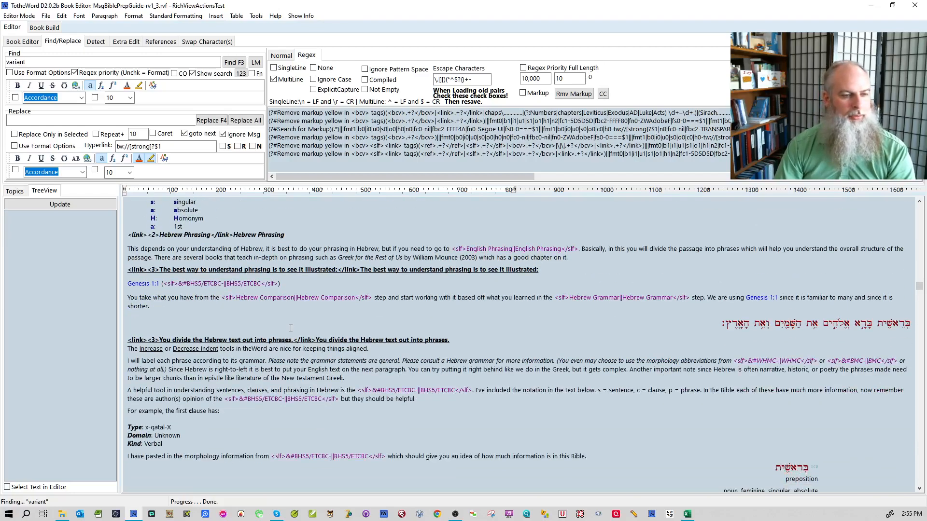
{"action": "scroll", "coordinate": [291, 328], "scroll_direction": "down", "scroll_amount": 2}
{"action": "scroll", "coordinate": [296, 327], "scroll_direction": "down", "scroll_amount": 2}
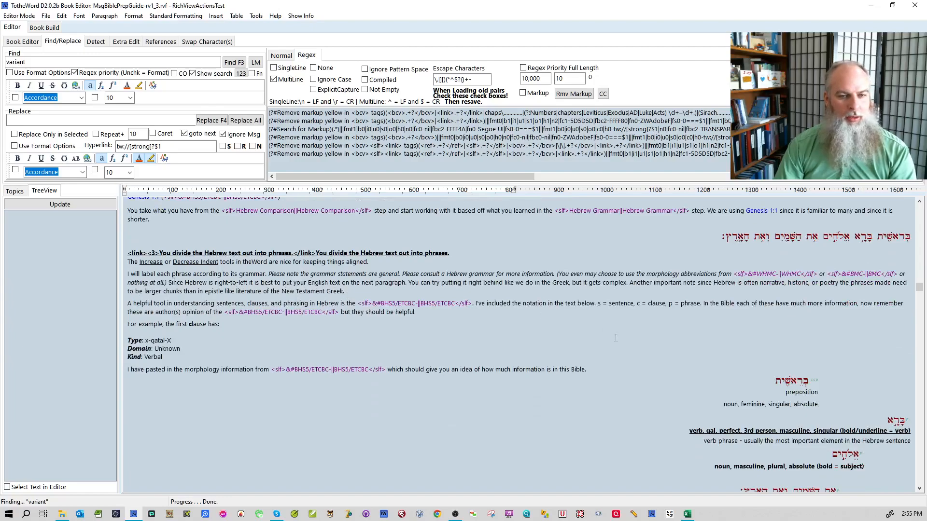
{"action": "scroll", "coordinate": [449, 300], "scroll_direction": "down", "scroll_amount": 4}
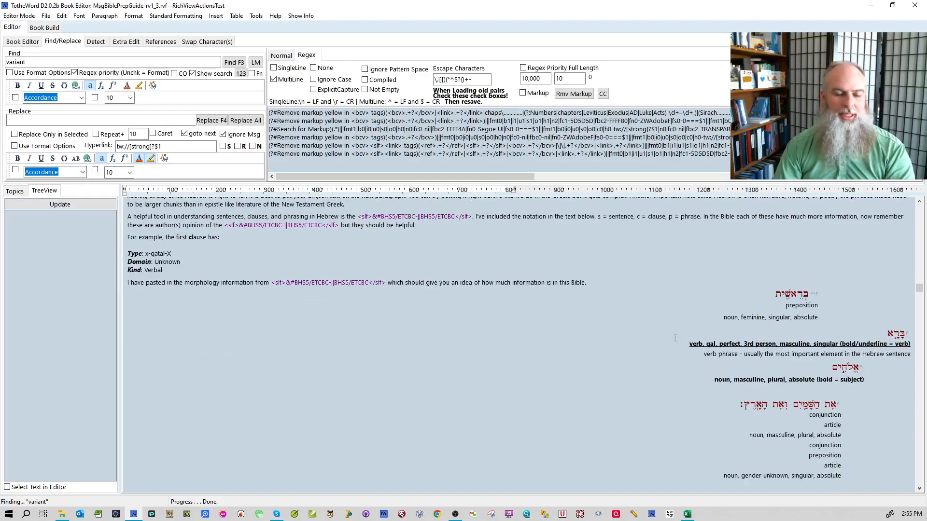
{"action": "scroll", "coordinate": [683, 341], "scroll_direction": "down", "scroll_amount": 12}
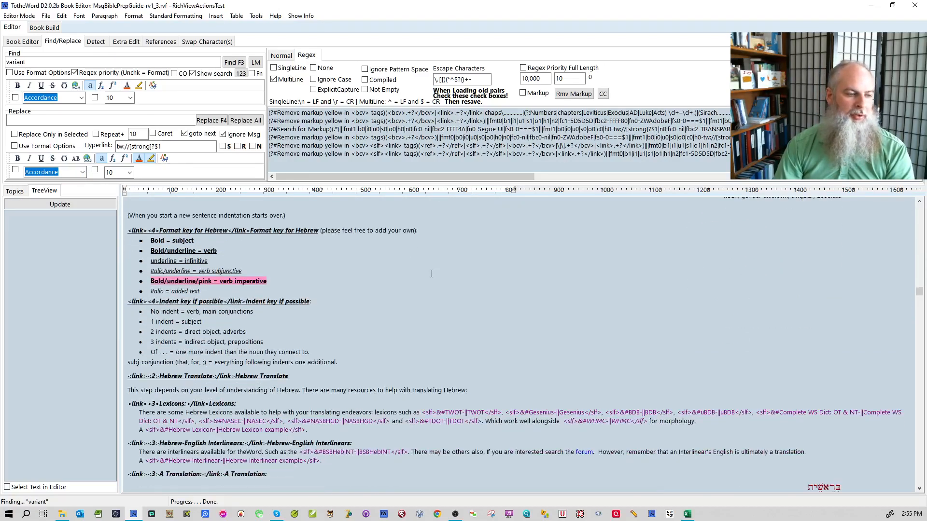
{"action": "scroll", "coordinate": [431, 273], "scroll_direction": "down", "scroll_amount": 3}
{"action": "scroll", "coordinate": [399, 297], "scroll_direction": "down", "scroll_amount": 2}
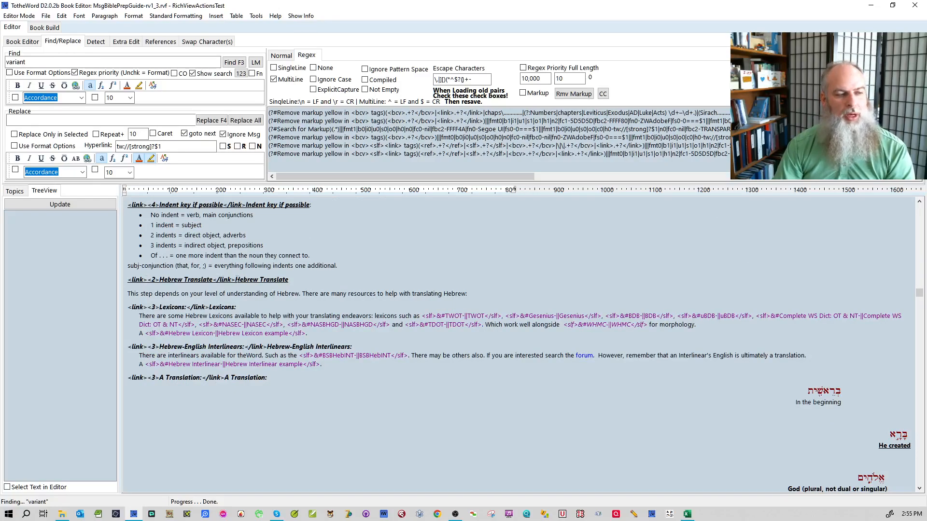
{"action": "left_click", "coordinate": [190, 271]}
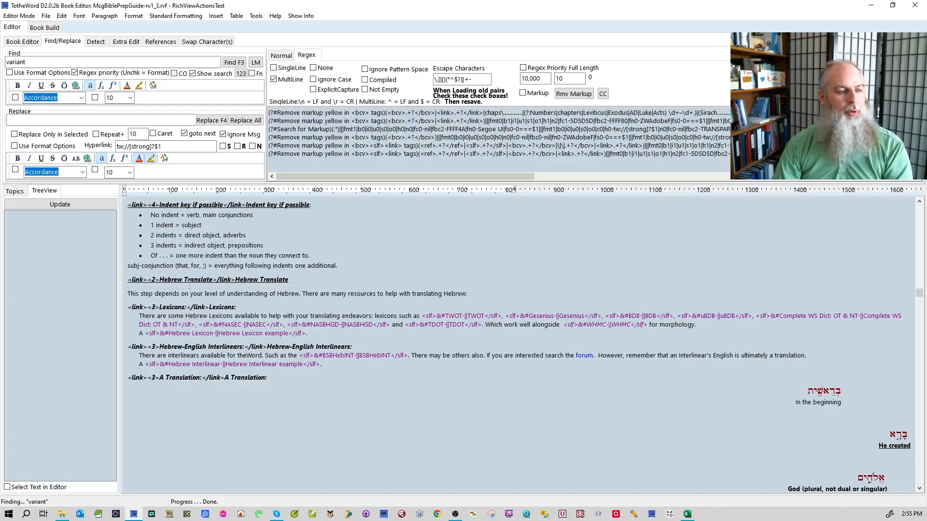
{"action": "scroll", "coordinate": [393, 284], "scroll_direction": "down", "scroll_amount": 1}
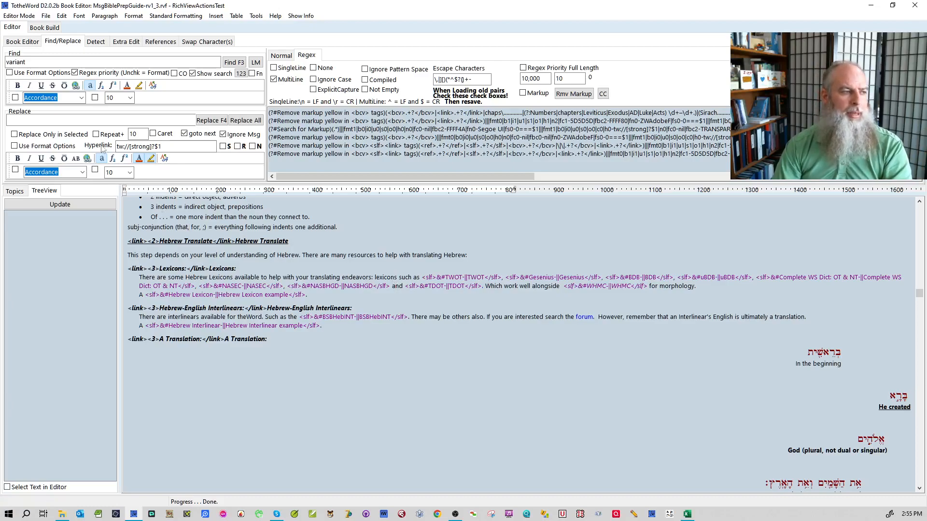
- Return to the book markup tools and check the term entries in the Dictionary of terms.xlsx workbook in Excel
{"action": "left_click", "coordinate": [28, 42]}
{"action": "left_click_drag", "start_coordinate": [231, 227], "coordinate": [236, 227]}
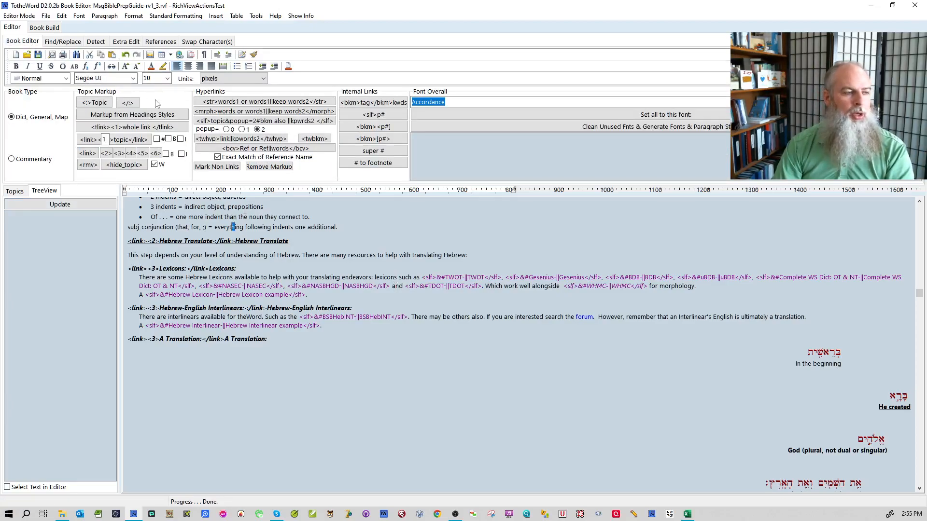
{"action": "left_click", "coordinate": [315, 238]}
{"action": "scroll", "coordinate": [277, 264], "scroll_direction": "down", "scroll_amount": 1}
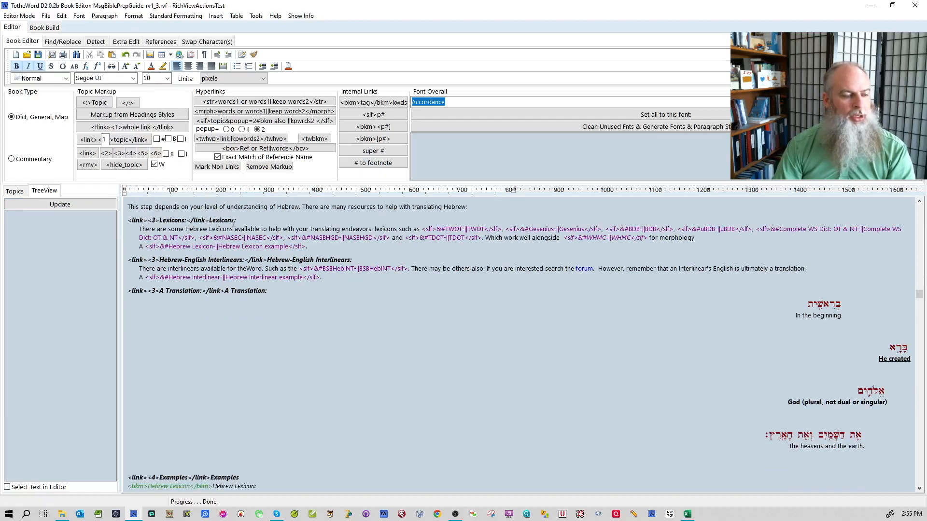
{"action": "left_click", "coordinate": [687, 514]}
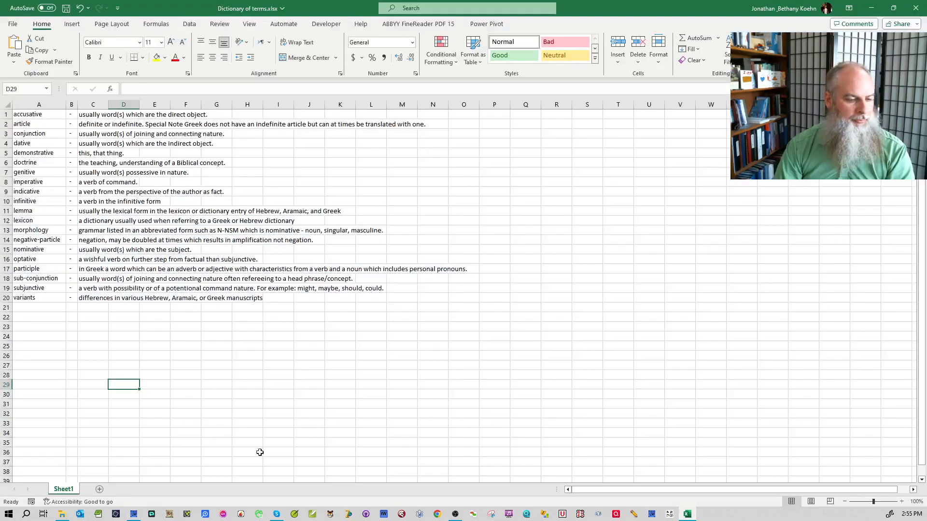
{"action": "left_click", "coordinate": [134, 514]}
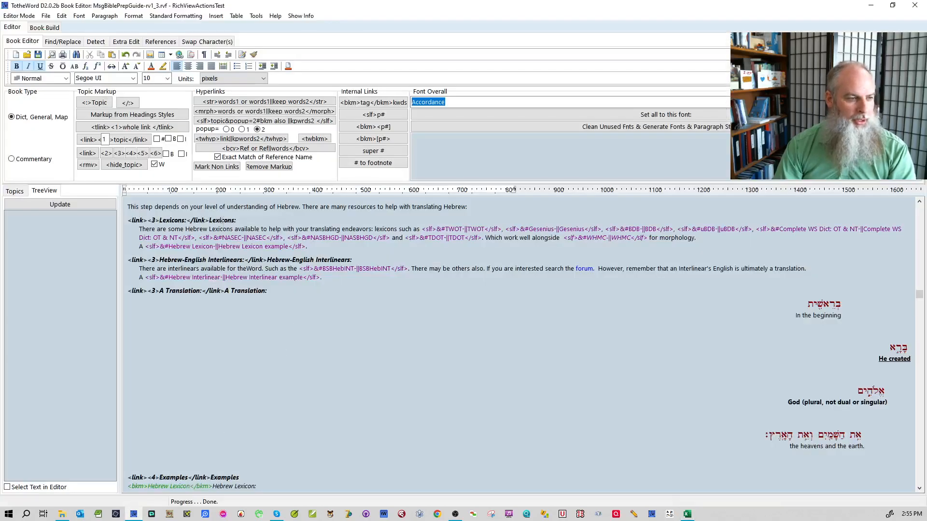
- Mark Lexicons in the display text of its Hebrew Translate heading as an <slf> link to the lowercase topic lexicon with popup=2
{"action": "double_click", "coordinate": [221, 221]}
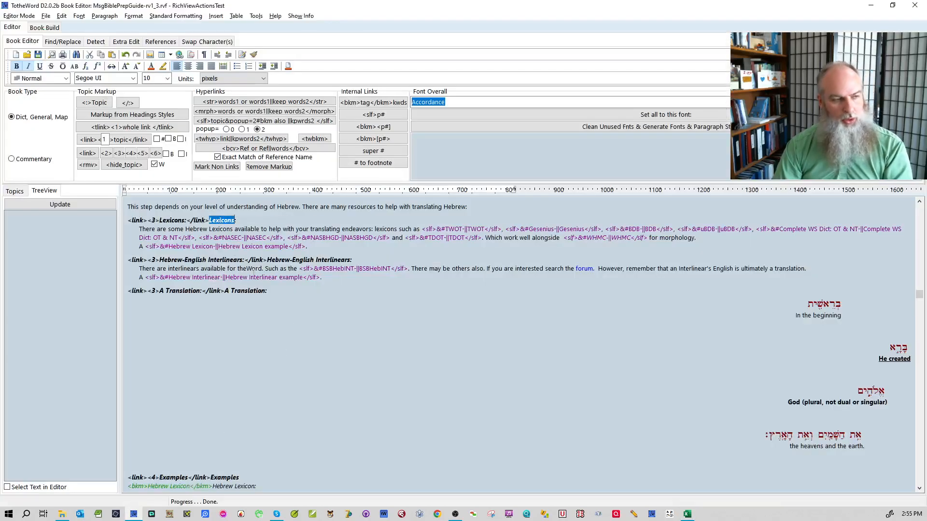
{"action": "key", "text": "alt+s"}
{"action": "left_click", "coordinate": [279, 278]}
{"action": "left_click", "coordinate": [249, 220]}
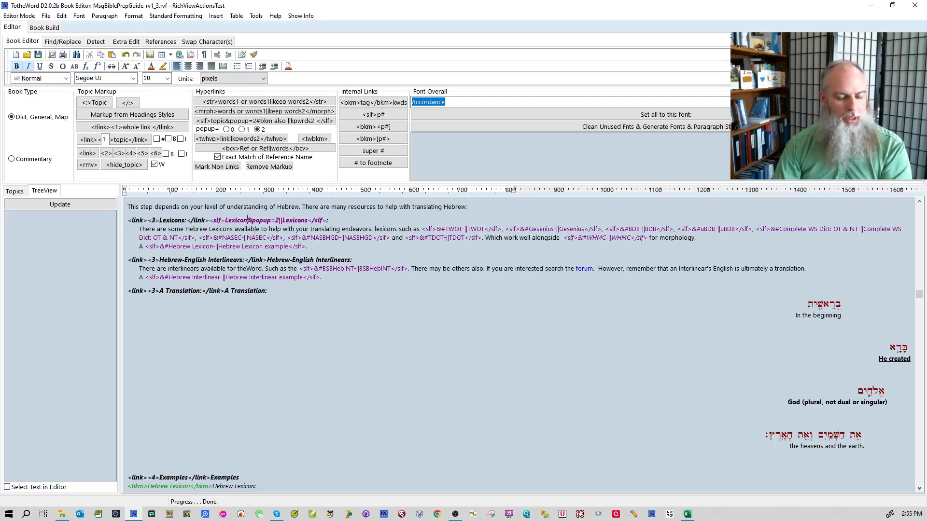
{"action": "left_click", "coordinate": [230, 222]}
{"action": "key", "text": "BackSpace"}
{"action": "type", "text": "l"}
{"action": "left_click", "coordinate": [236, 245]}
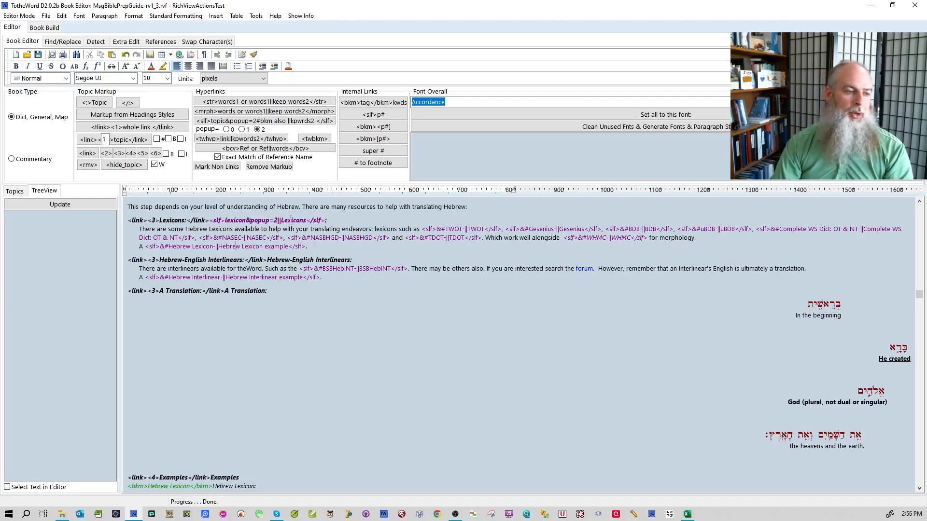
{"action": "double_click", "coordinate": [290, 220]}
{"action": "left_click", "coordinate": [332, 310]}
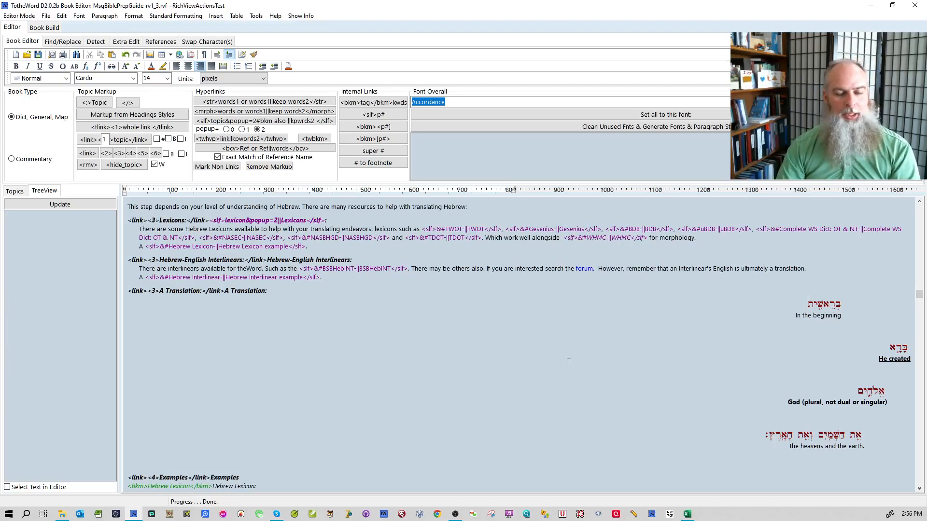
- Mark Lexicon in the Hebrew Lexicon example line as an <slf> link to the lowercase topic lexicon with popup=2
{"action": "scroll", "coordinate": [483, 308], "scroll_direction": "down", "scroll_amount": 1}
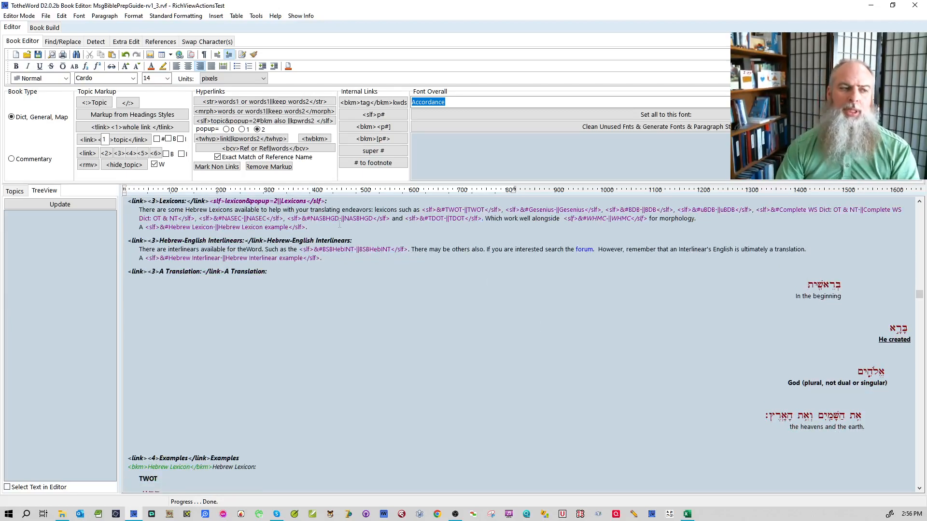
{"action": "scroll", "coordinate": [340, 223], "scroll_direction": "down", "scroll_amount": 5}
{"action": "scroll", "coordinate": [338, 250], "scroll_direction": "down", "scroll_amount": 6}
{"action": "double_click", "coordinate": [241, 245]}
{"action": "key", "text": "ctrl+shift+s"}
{"action": "left_click", "coordinate": [245, 244]}
{"action": "key", "text": "Delete"}
{"action": "key", "text": "Delete"}
{"action": "type", "text": "l"}
{"action": "scroll", "coordinate": [402, 289], "scroll_direction": "down", "scroll_amount": 3}
{"action": "left_click", "coordinate": [401, 289]}
- Look through the Hebrew Interlinear, Main/Subdivisions and Word Studies sections down to Greek Comparison for terms to link
{"action": "scroll", "coordinate": [401, 289], "scroll_direction": "down", "scroll_amount": 3}
{"action": "scroll", "coordinate": [470, 282], "scroll_direction": "down", "scroll_amount": 7}
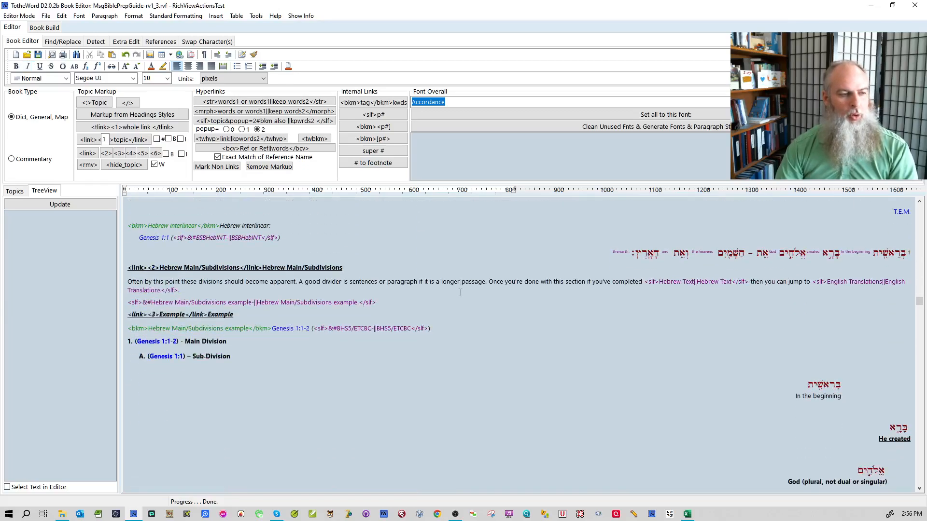
{"action": "scroll", "coordinate": [473, 281], "scroll_direction": "down", "scroll_amount": 12}
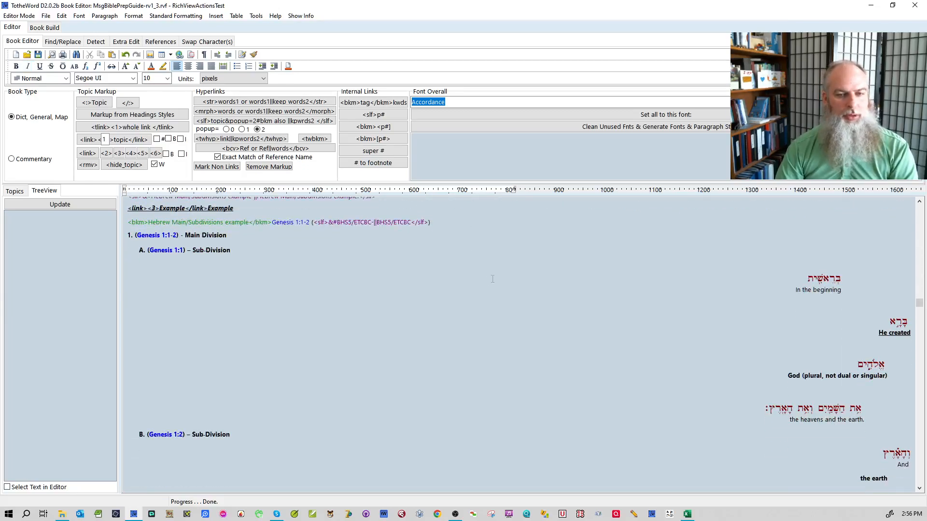
{"action": "scroll", "coordinate": [495, 286], "scroll_direction": "down", "scroll_amount": 10}
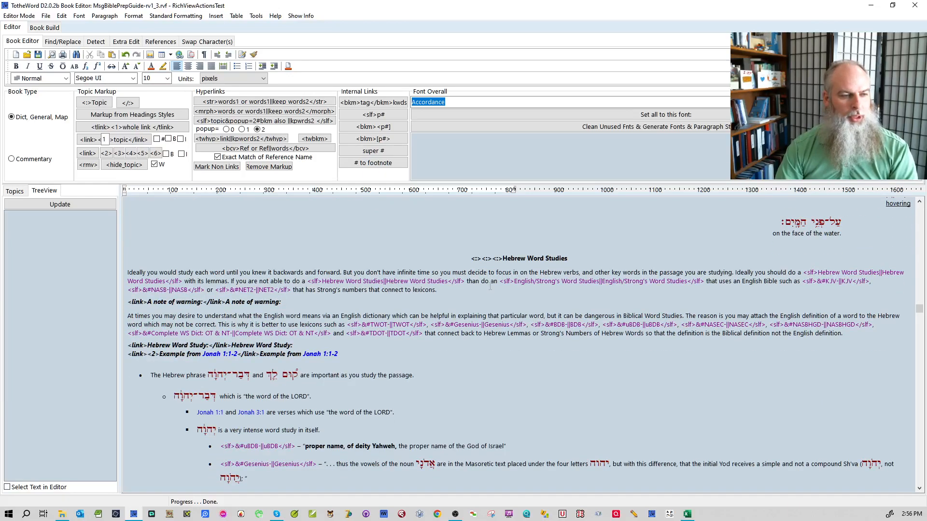
{"action": "scroll", "coordinate": [490, 287], "scroll_direction": "down", "scroll_amount": 2}
{"action": "scroll", "coordinate": [490, 286], "scroll_direction": "down", "scroll_amount": 2}
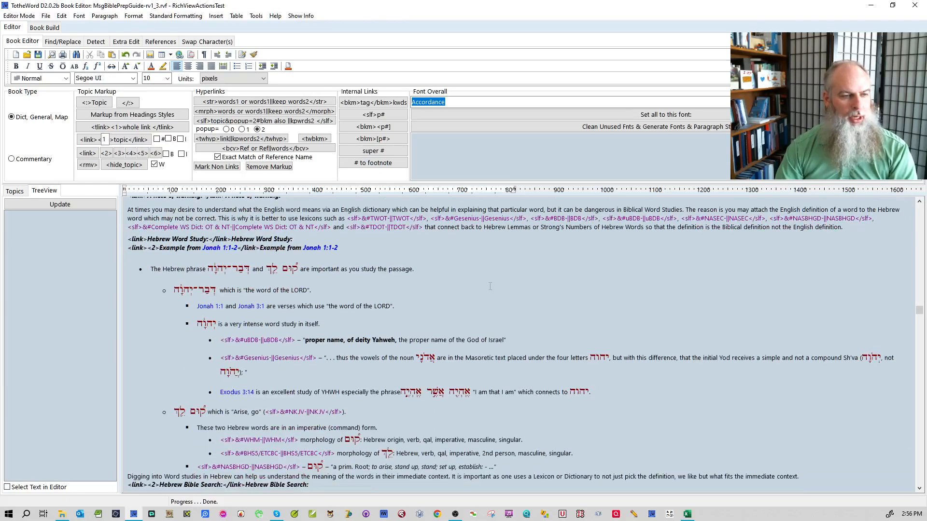
{"action": "scroll", "coordinate": [490, 286], "scroll_direction": "down", "scroll_amount": 14}
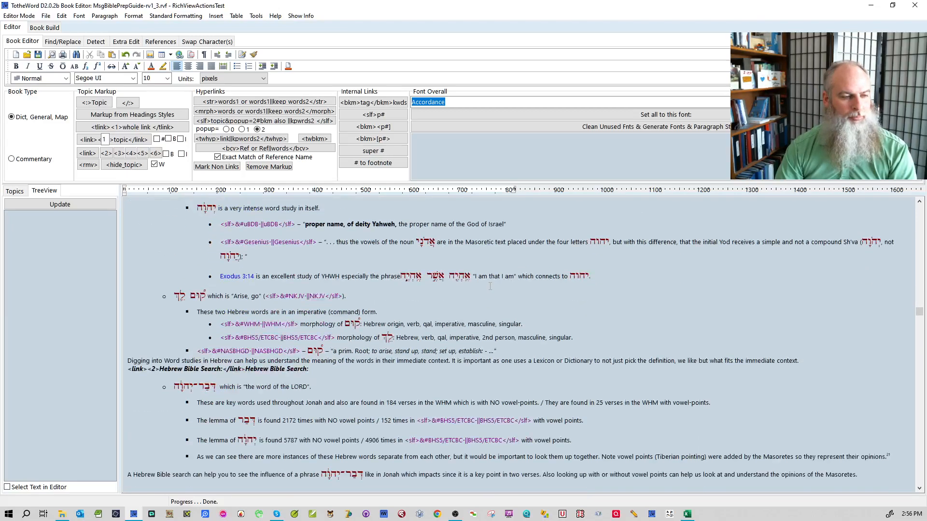
{"action": "scroll", "coordinate": [490, 286], "scroll_direction": "down", "scroll_amount": 2}
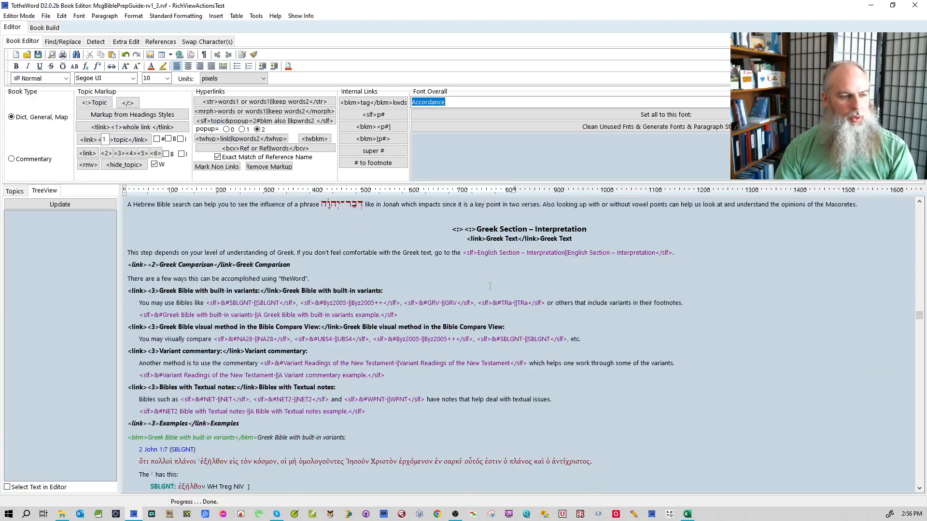
{"action": "scroll", "coordinate": [490, 286], "scroll_direction": "down", "scroll_amount": 1}
{"action": "scroll", "coordinate": [490, 286], "scroll_direction": "down", "scroll_amount": 1}
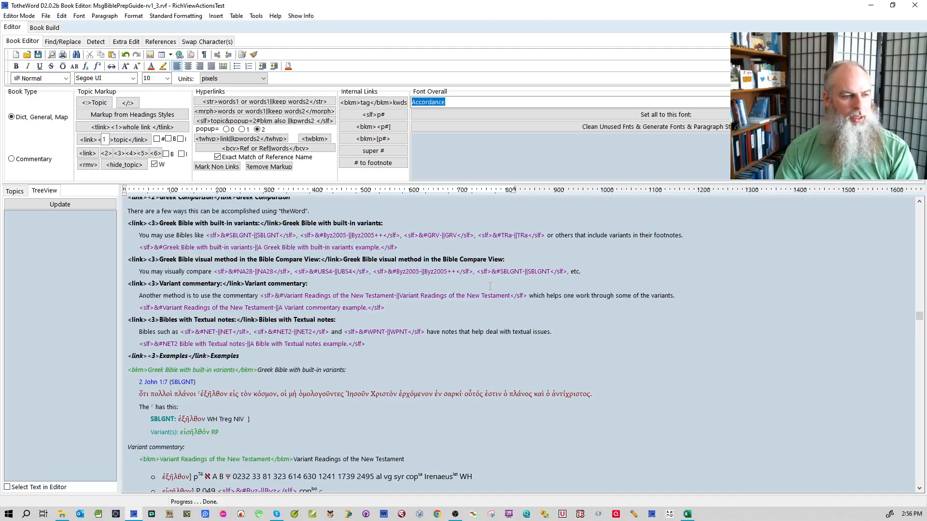
- Mark Variant in the display text of the Variant commentary heading as an <slf> link to the lowercase topic variant with popup=2
{"action": "double_click", "coordinate": [255, 283]}
{"action": "key", "text": "ctrl+alt+s"}
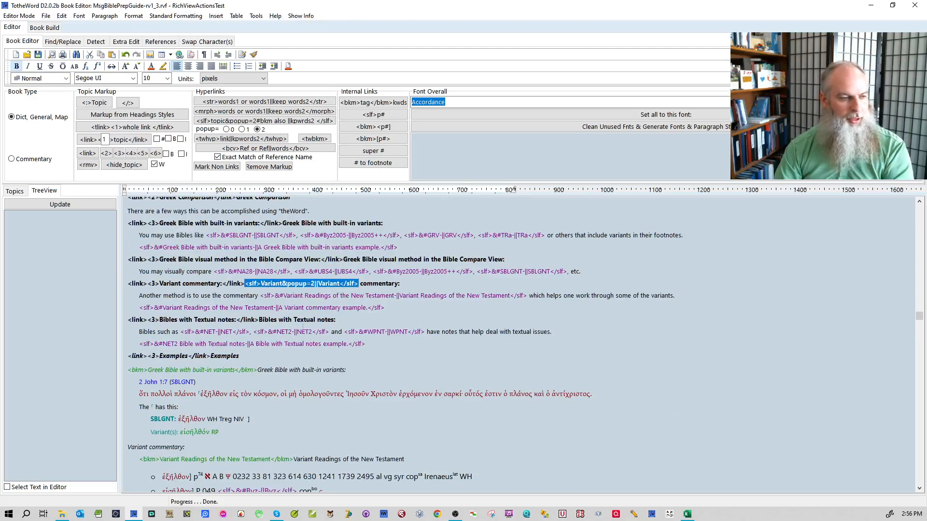
{"action": "left_click", "coordinate": [261, 283]}
{"action": "key", "text": "Delete"}
{"action": "type", "text": "v"}
{"action": "left_click_drag", "start_coordinate": [299, 322], "coordinate": [305, 332]}
{"action": "left_click", "coordinate": [324, 332]}
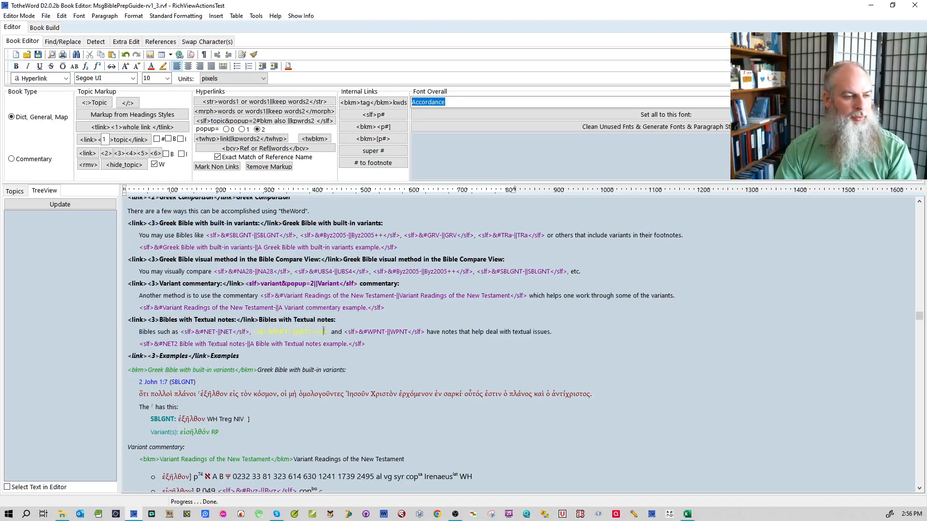
- Mark variants in the Greek Bible with built-in variants example line as an <slf> link with popup=2
{"action": "scroll", "coordinate": [324, 332], "scroll_direction": "down", "scroll_amount": 5}
{"action": "left_click", "coordinate": [365, 309]}
{"action": "scroll", "coordinate": [367, 309], "scroll_direction": "down", "scroll_amount": 4}
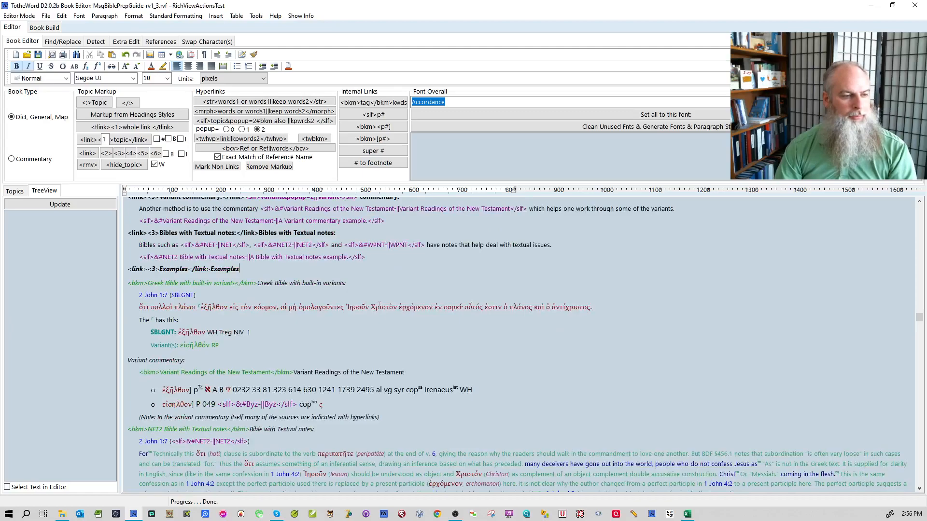
{"action": "scroll", "coordinate": [380, 305], "scroll_direction": "down", "scroll_amount": 2}
{"action": "double_click", "coordinate": [339, 228]}
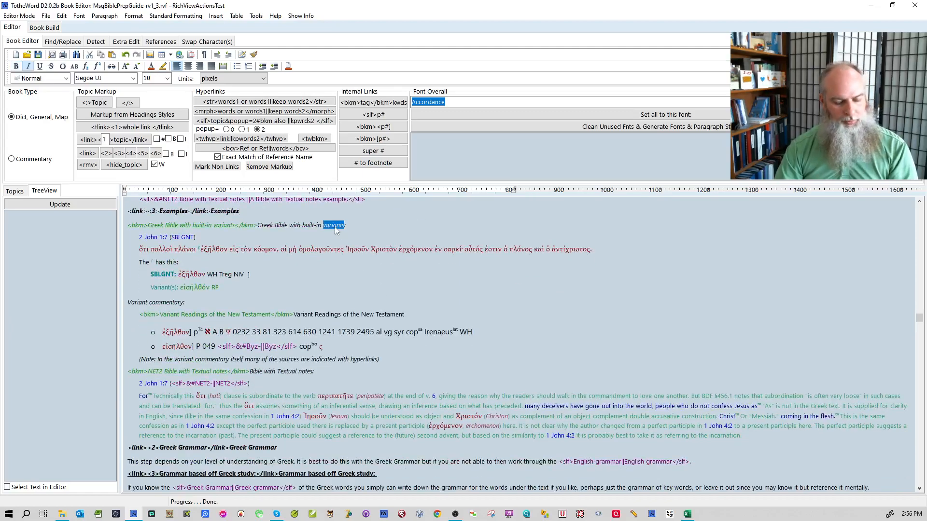
{"action": "key", "text": "ctrl+shift+s"}
{"action": "left_click", "coordinate": [355, 226]}
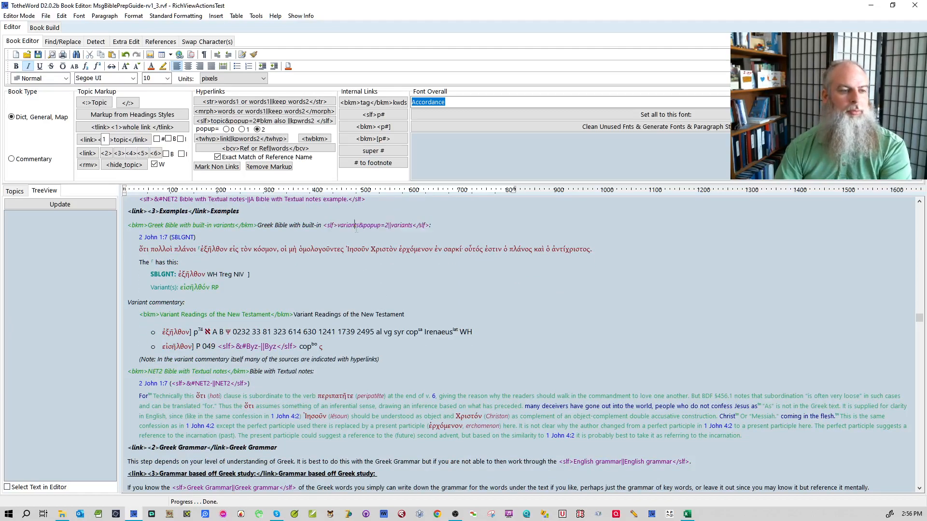
{"action": "scroll", "coordinate": [342, 263], "scroll_direction": "up", "scroll_amount": 3}
{"action": "left_click", "coordinate": [280, 264]}
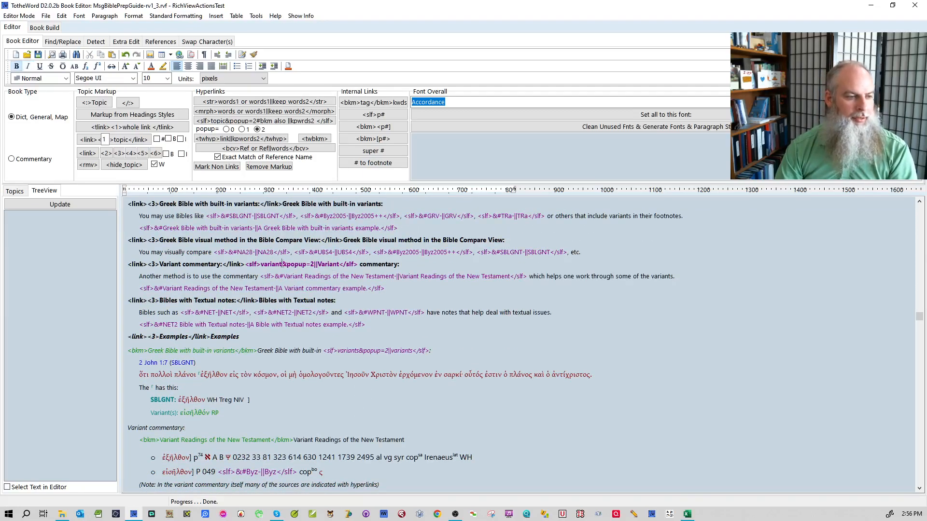
- Mark morphology in the Greek Bible with morphology example line as an <slf> link with popup=2
{"action": "scroll", "coordinate": [366, 338], "scroll_direction": "down", "scroll_amount": 3}
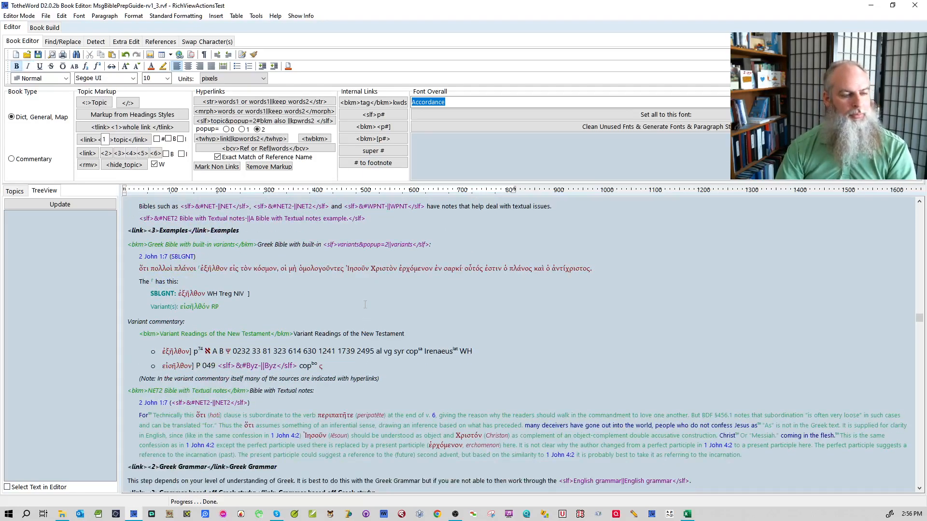
{"action": "scroll", "coordinate": [365, 305], "scroll_direction": "down", "scroll_amount": 7}
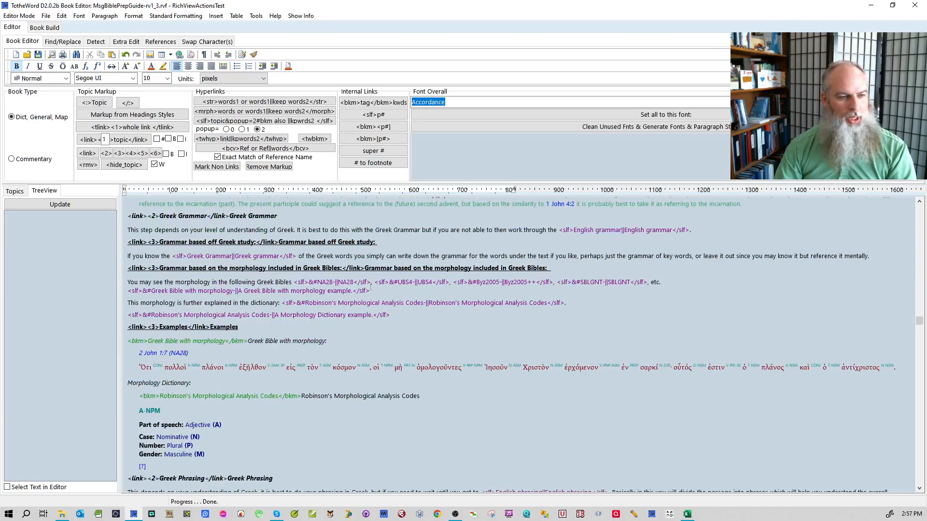
{"action": "scroll", "coordinate": [370, 286], "scroll_direction": "down", "scroll_amount": 3}
{"action": "left_click", "coordinate": [362, 296]}
{"action": "double_click", "coordinate": [361, 299]}
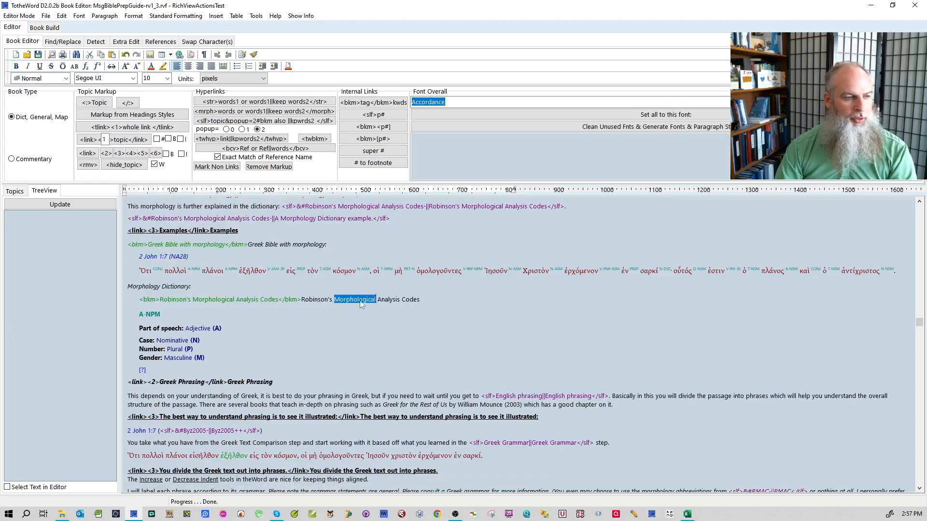
{"action": "double_click", "coordinate": [312, 244]}
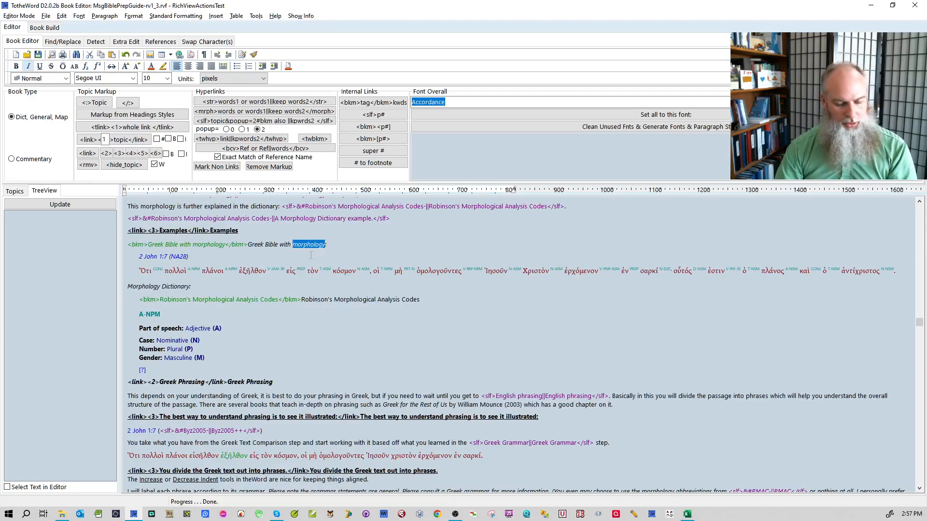
{"action": "key", "text": "alt+s"}
- Mark sub-conjunction and nominative in the first two Greek phrase labels of 2 John 1:7 as <slf> links with popup=2
{"action": "scroll", "coordinate": [342, 294], "scroll_direction": "down", "scroll_amount": 3}
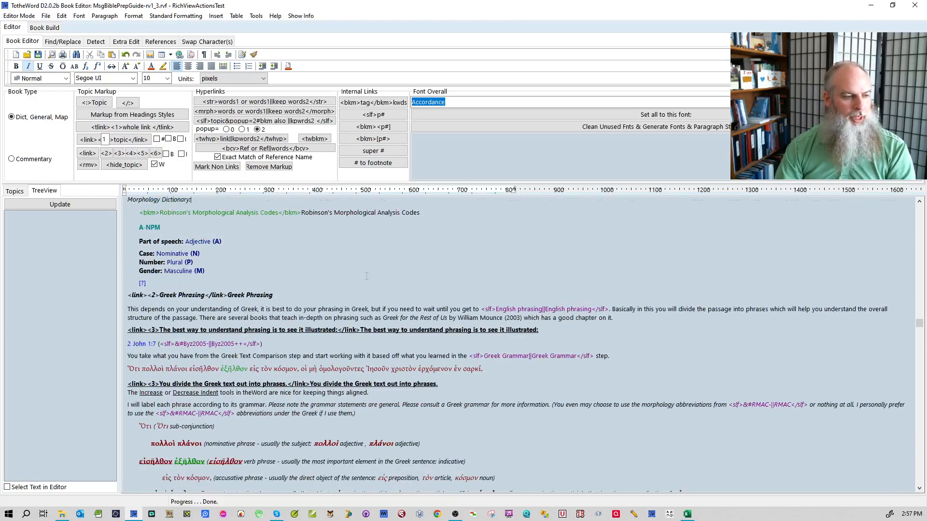
{"action": "scroll", "coordinate": [449, 273], "scroll_direction": "down", "scroll_amount": 5}
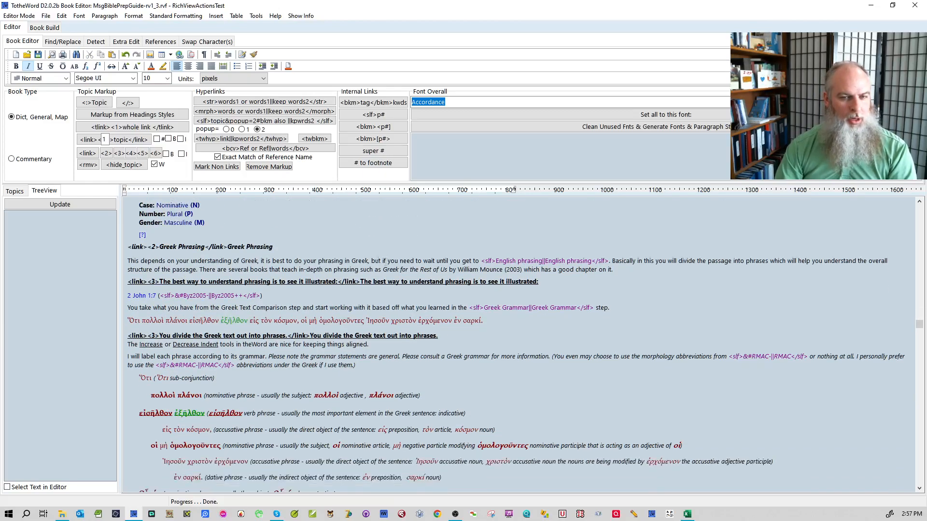
{"action": "scroll", "coordinate": [295, 263], "scroll_direction": "down", "scroll_amount": 1}
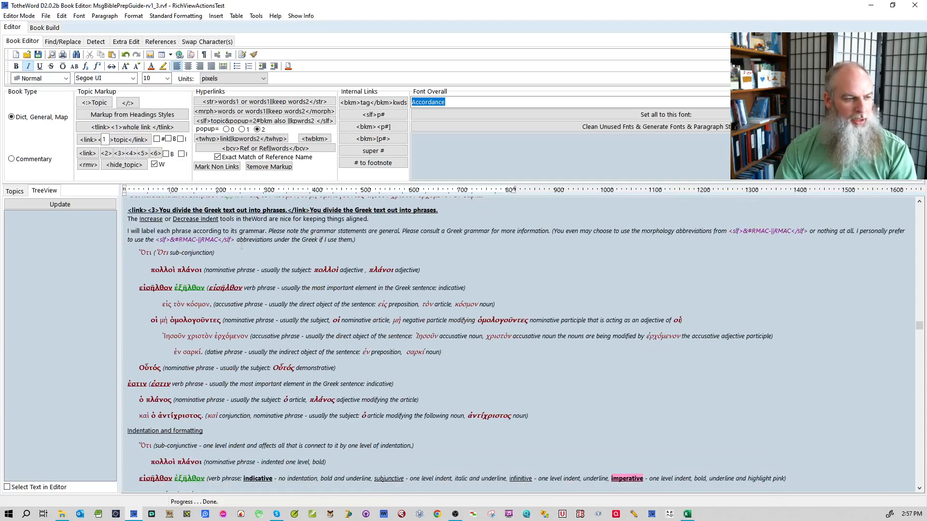
{"action": "left_click_drag", "start_coordinate": [170, 253], "coordinate": [213, 252]}
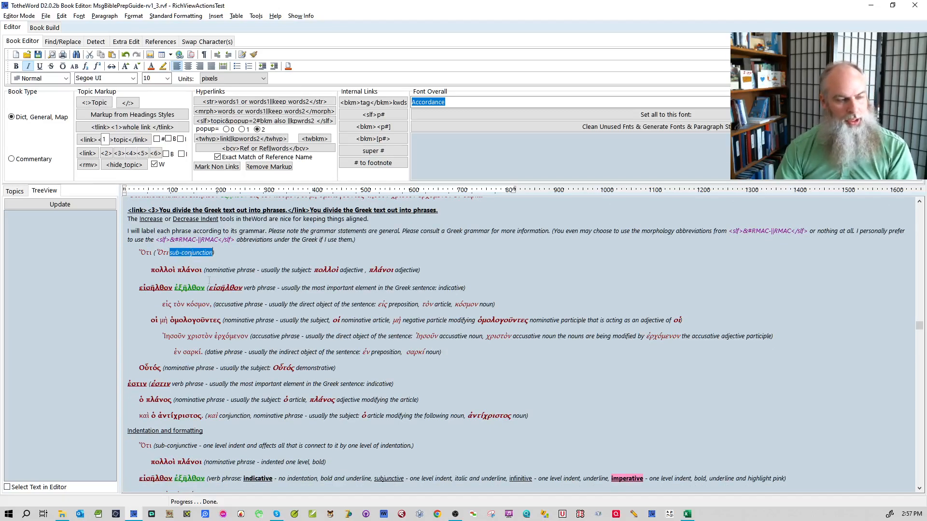
{"action": "key", "text": "alt+s"}
{"action": "left_click", "coordinate": [297, 288]}
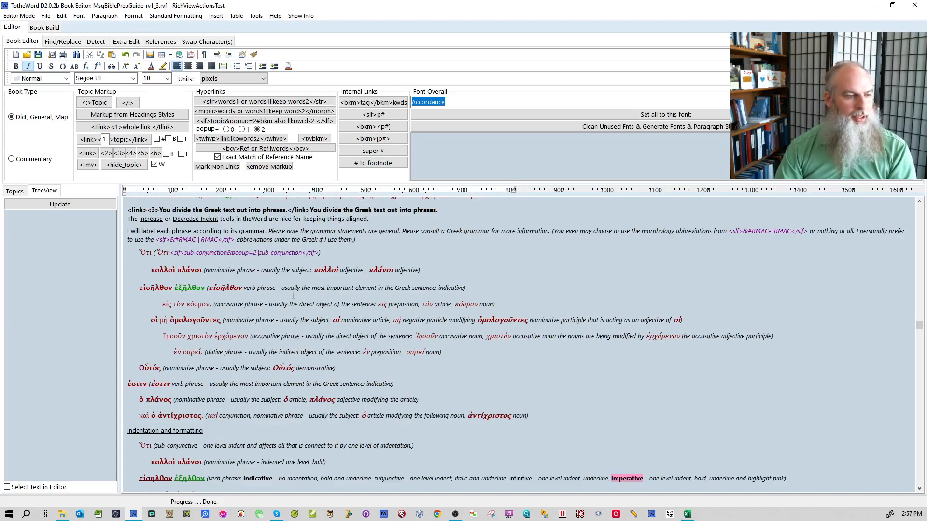
{"action": "double_click", "coordinate": [215, 272]}
{"action": "key", "text": "alt+s"}
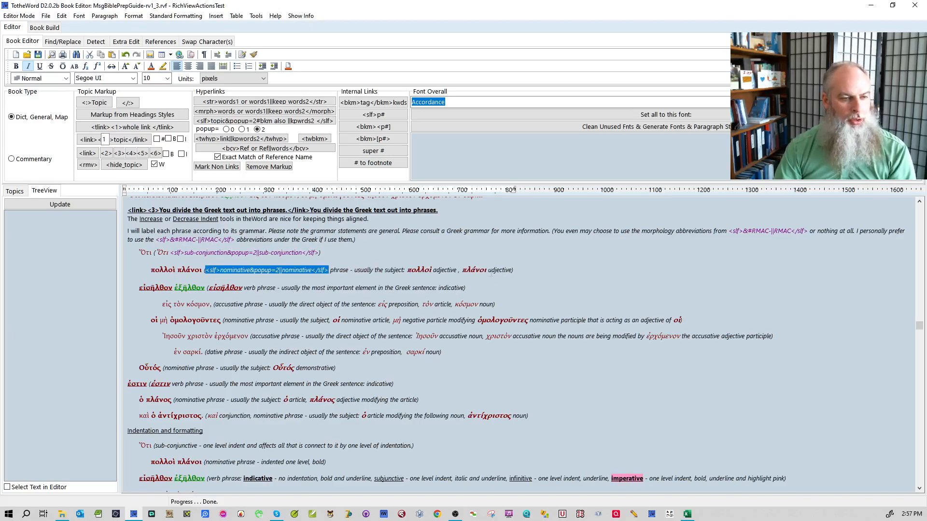
- Mark up "indicative" in the εἰσῆλθον line and "accusative" in the εἰς τὸν κόσμον line as <slf> topic links with popup=2
{"action": "scroll", "coordinate": [414, 270], "scroll_direction": "down", "scroll_amount": 1}
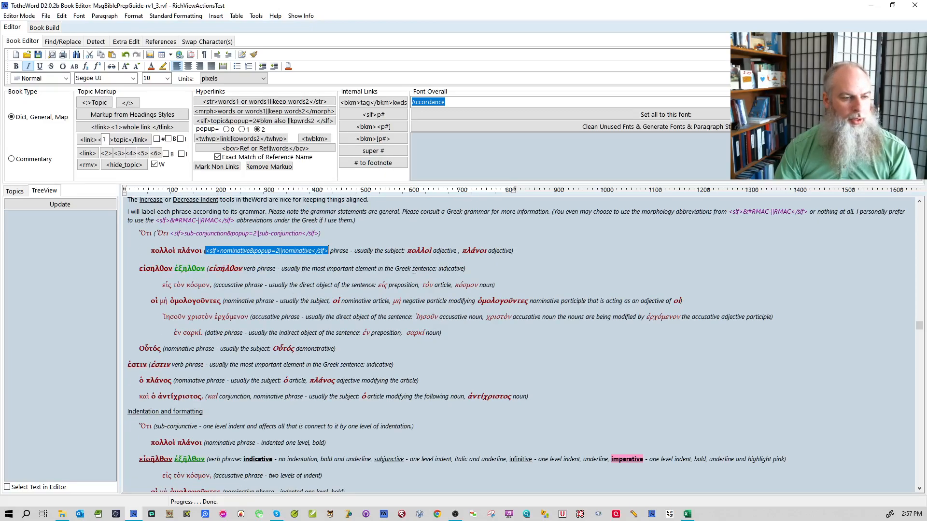
{"action": "double_click", "coordinate": [452, 268]}
{"action": "key", "text": "alt+s"}
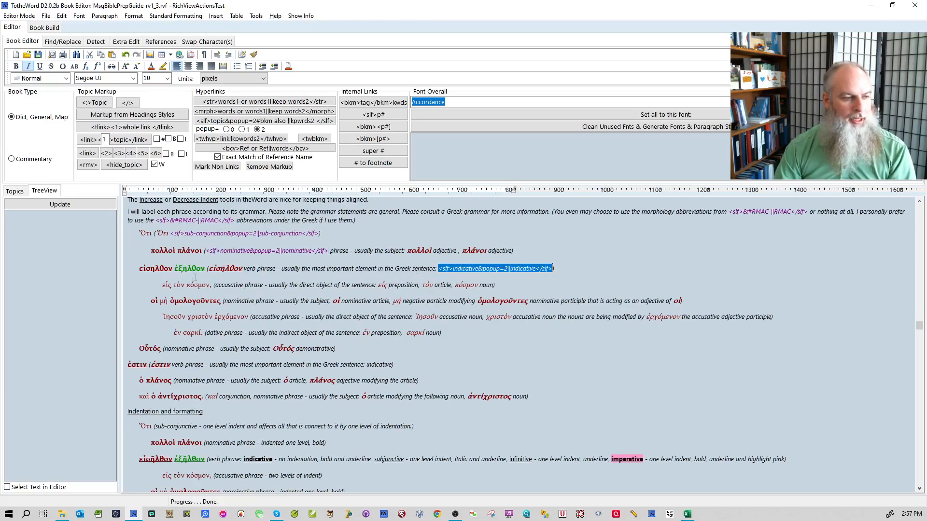
{"action": "triple_click", "coordinate": [227, 288]}
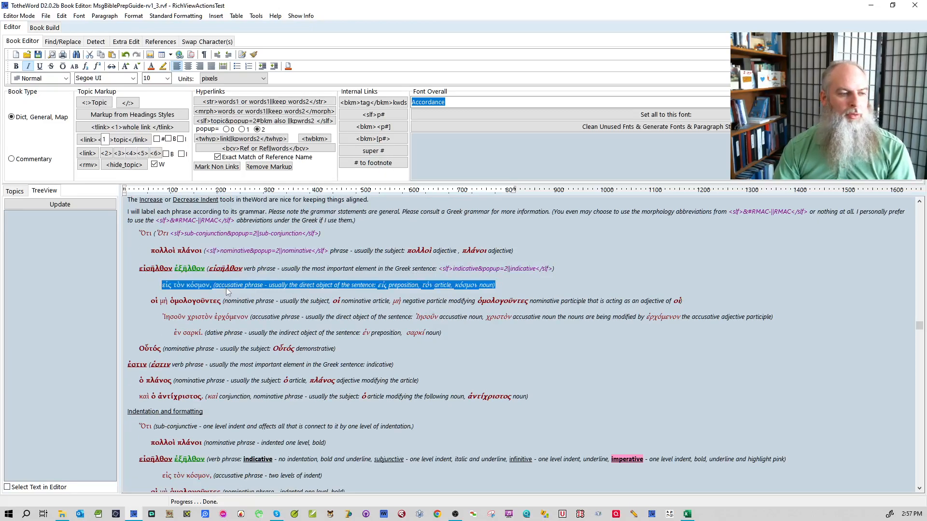
{"action": "double_click", "coordinate": [228, 287]}
{"action": "key", "text": "alt+s"}
- Make <slf> popup=2 links of "nominative" before "phrase" in the οἱ μὴ ὁμολογοῦντες line and "article" in the εἰς τὸν κόσμον line
{"action": "double_click", "coordinate": [230, 301]}
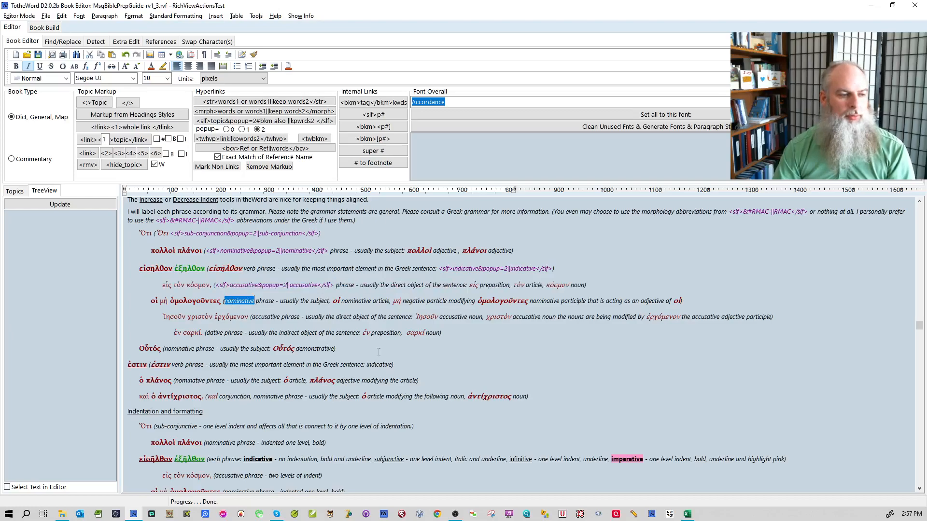
{"action": "key", "text": "alt+s"}
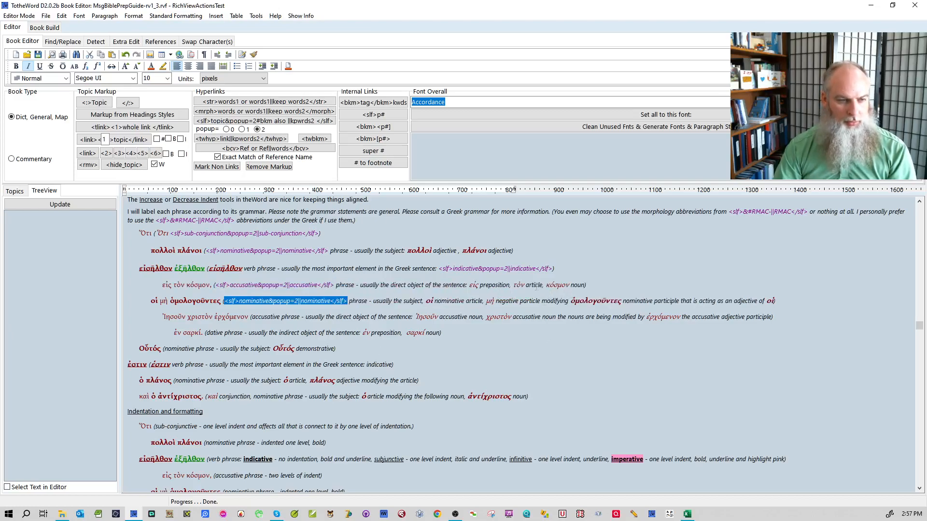
{"action": "double_click", "coordinate": [536, 286]}
{"action": "key", "text": "alt+s"}
{"action": "left_click", "coordinate": [463, 335]}
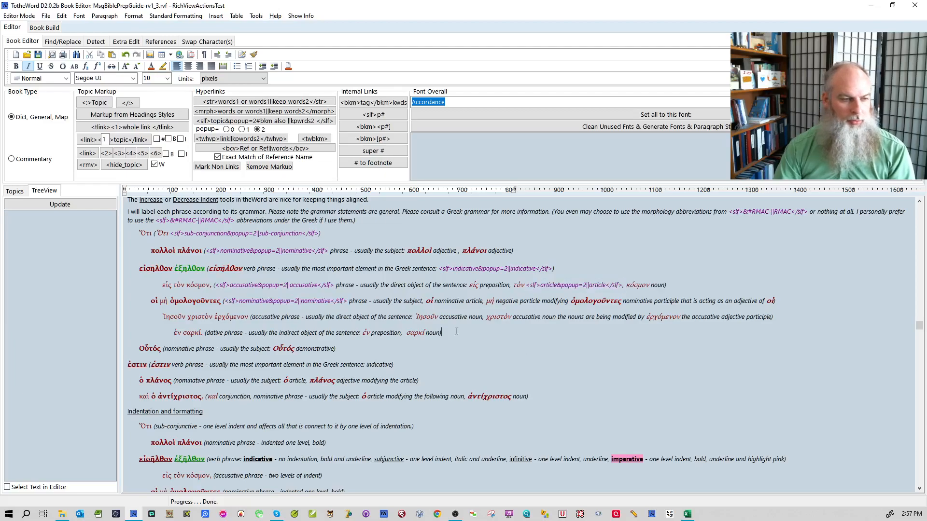
- In the οἱ μὴ ὁμολογοῦντες line, convert "nominative" and "article" after οἱ and "negative particle" after μὴ into <slf> popup=2 links
{"action": "scroll", "coordinate": [440, 268], "scroll_direction": "down", "scroll_amount": 1}
{"action": "double_click", "coordinate": [441, 272]}
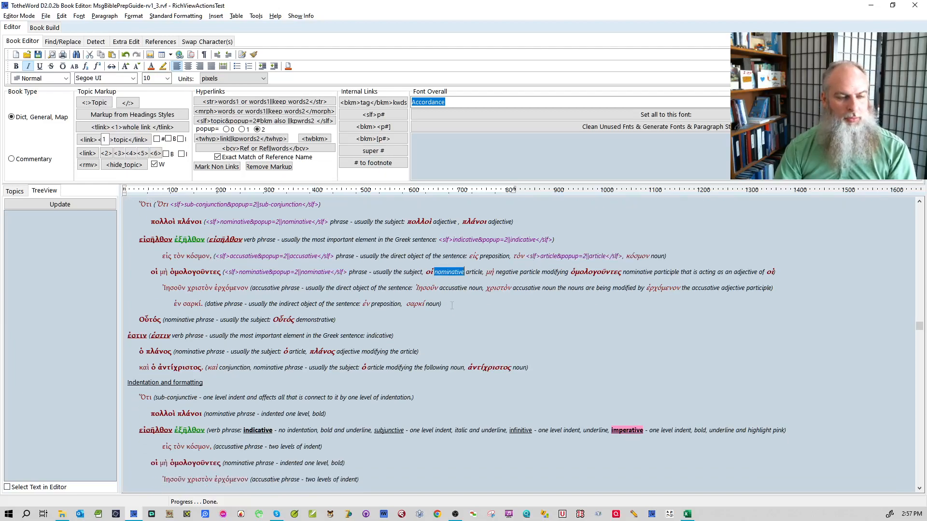
{"action": "key", "text": "alt+s"}
{"action": "double_click", "coordinate": [568, 272]}
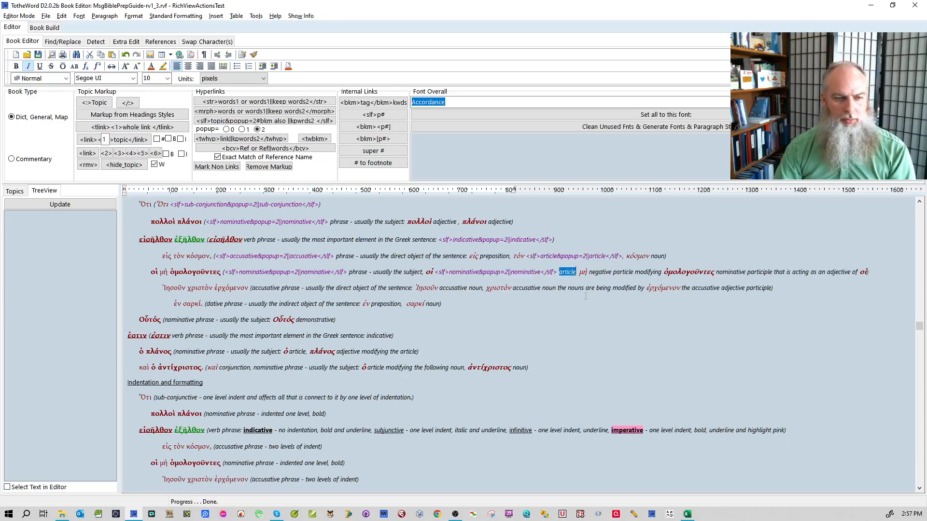
{"action": "key", "text": "alt+s"}
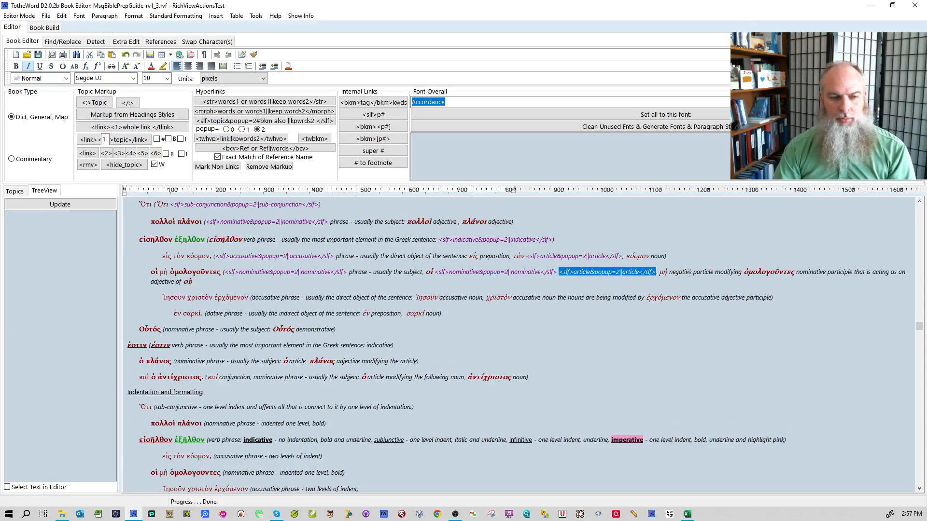
{"action": "left_click_drag", "start_coordinate": [671, 273], "coordinate": [710, 274]}
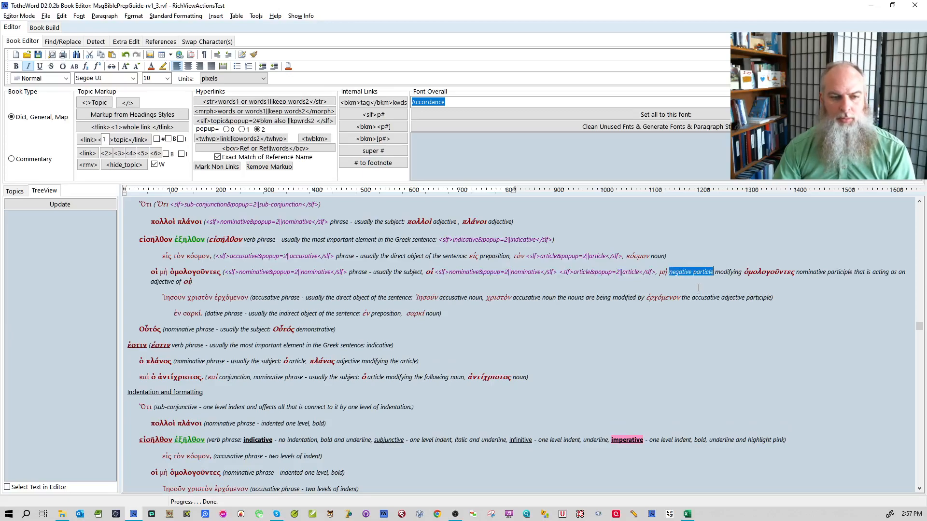
{"action": "key", "text": "alt+s"}
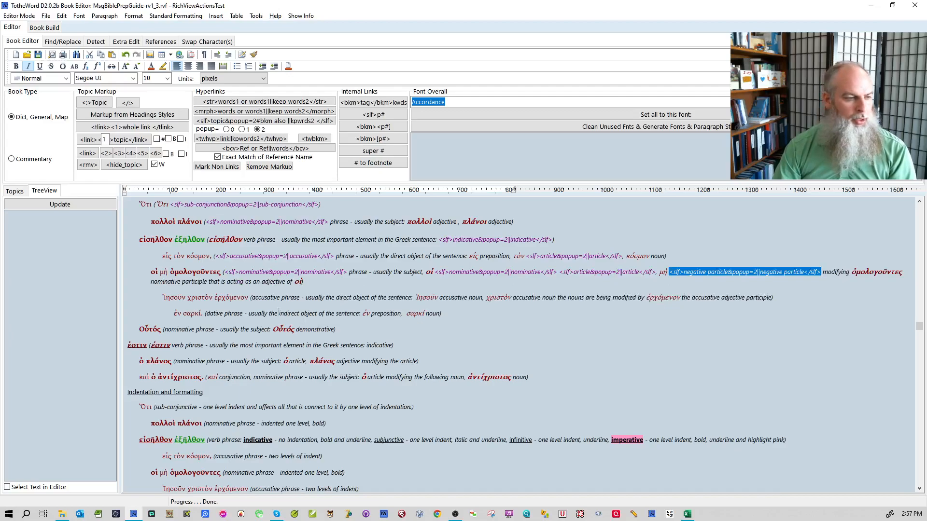
- Convert "accusative" before "phrase" in the Ἰησοῦν χριστὸν line and "nominative" before "participle" in the line above it into <slf> popup=2 links
{"action": "double_click", "coordinate": [268, 297]}
{"action": "key", "text": "alt+s"}
{"action": "left_click", "coordinate": [181, 282]}
{"action": "double_click", "coordinate": [166, 281]}
{"action": "key", "text": "alt+s"}
- In the Ἰησοῦν χριστὸν ἐρχόμενον line, link "accusative" after Ἰησοῦν and "accusative" before "adjective participle" as <slf> popup=2 topics
{"action": "left_click", "coordinate": [371, 314]}
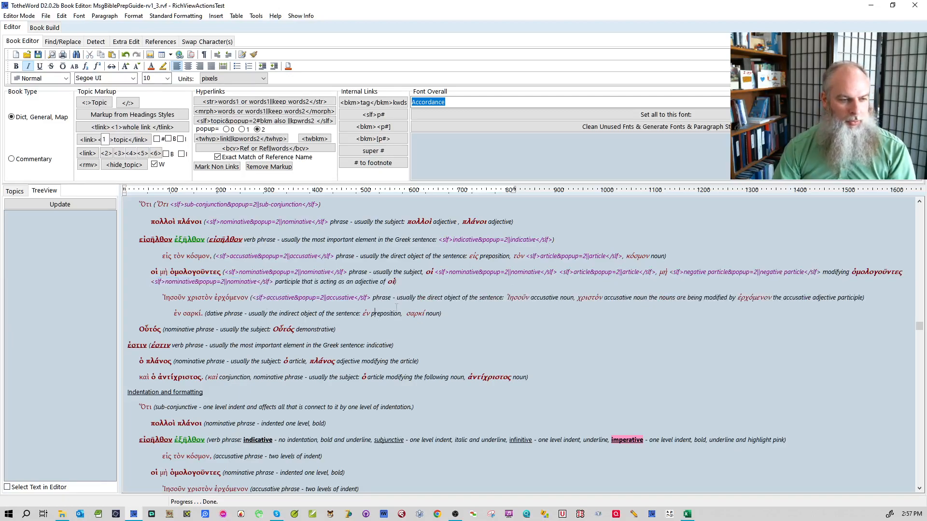
{"action": "double_click", "coordinate": [544, 298]}
{"action": "key", "text": "alt+s"}
{"action": "left_click", "coordinate": [888, 293]}
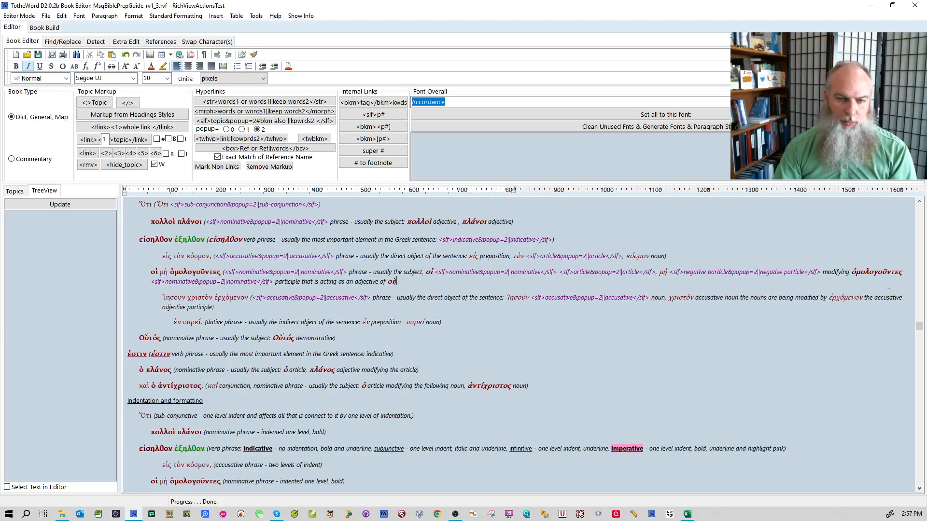
{"action": "double_click", "coordinate": [887, 297]}
{"action": "key", "text": "alt+s"}
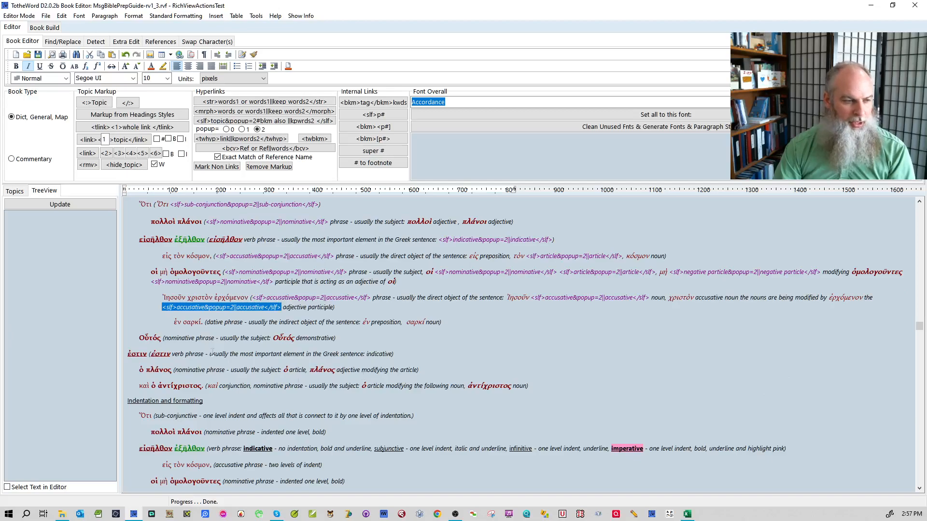
- Add <slf> popup=2 links to "dative" in the ἐν σαρκί line and to "nominative" and "demonstrative" in the Οὗτός line
{"action": "double_click", "coordinate": [214, 322]}
{"action": "key", "text": "alt+s"}
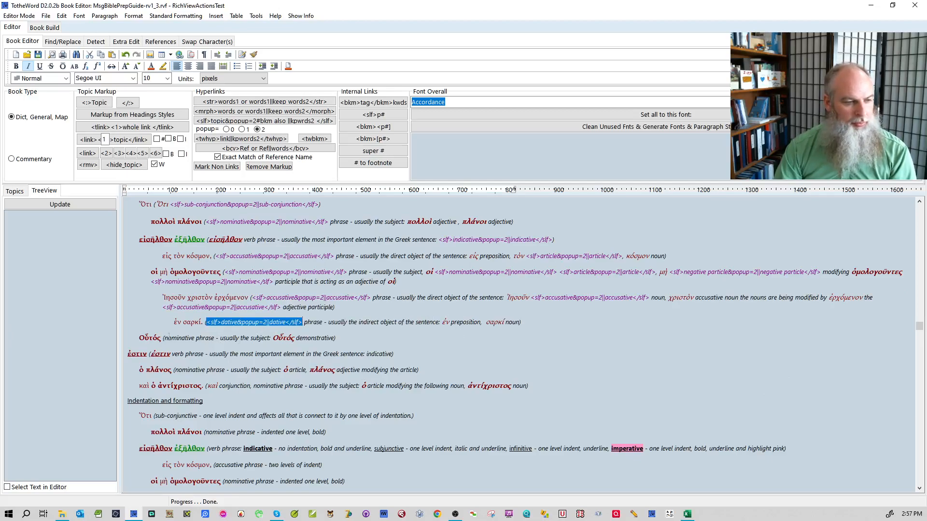
{"action": "double_click", "coordinate": [179, 337]}
{"action": "key", "text": "alt+s"}
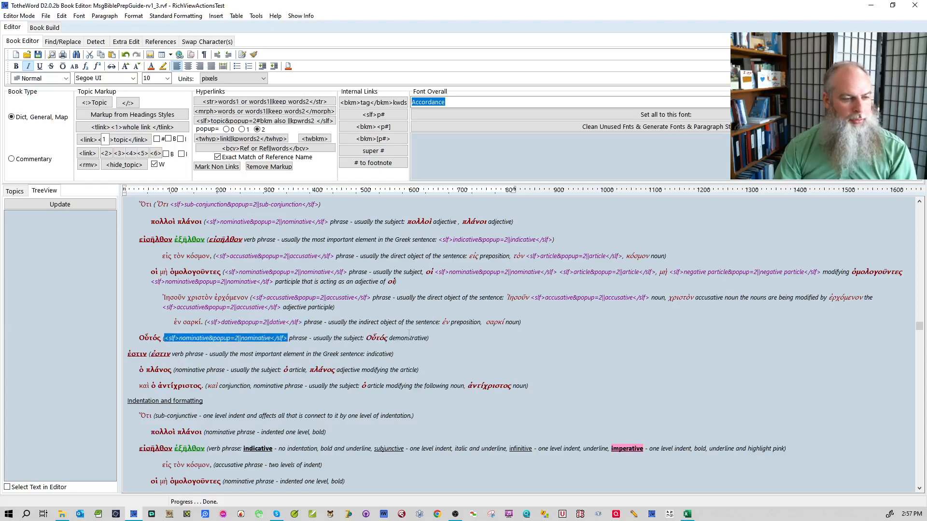
{"action": "double_click", "coordinate": [408, 337]}
{"action": "key", "text": "alt+s"}
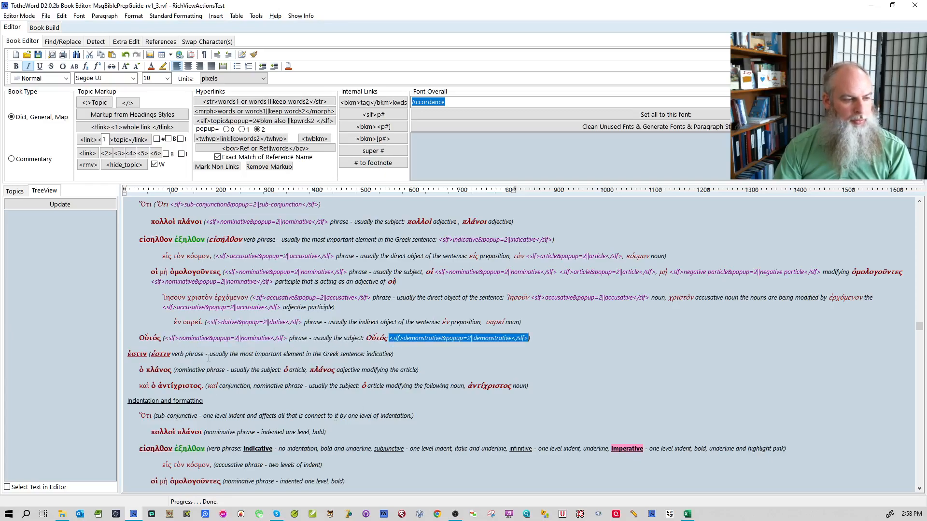
- Turn "indicative" in the ἐστιν line and "nominative" and the final "article" in the ὁ πλάνος line into <slf> popup=2 links
{"action": "double_click", "coordinate": [374, 355]}
{"action": "key", "text": "alt+s"}
{"action": "left_click", "coordinate": [193, 370]}
{"action": "double_click", "coordinate": [195, 371]}
{"action": "key", "text": "alt+s"}
{"action": "double_click", "coordinate": [502, 371]}
{"action": "key", "text": "alt+s"}
- Link "conjunction" and "nominative" in the καὶ ὁ ἀντίχριστος line as <slf> topics with popup=2
{"action": "scroll", "coordinate": [217, 352], "scroll_direction": "down", "scroll_amount": 1}
{"action": "double_click", "coordinate": [234, 349]}
{"action": "key", "text": "alt+s"}
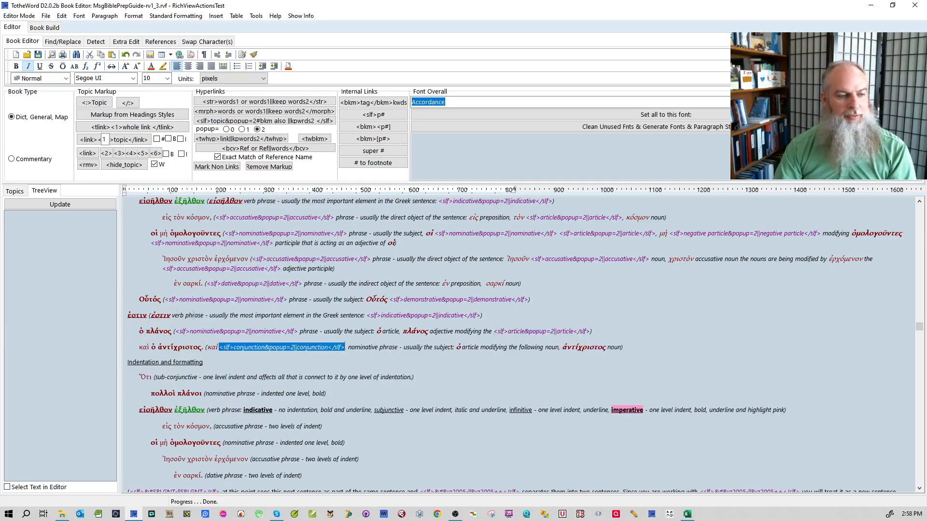
{"action": "double_click", "coordinate": [363, 348]}
{"action": "key", "text": "alt+s"}
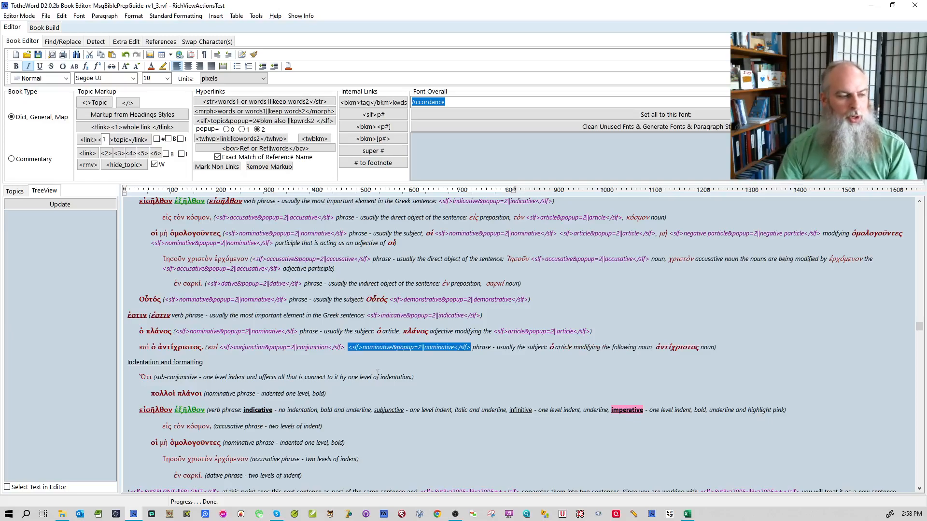
- Under "Indentation and formatting", make <slf> popup=2 links of "sub-conjunctive" in the Ὅτι line and "nominative" in the πολλοὶ πλάνοι line
{"action": "scroll", "coordinate": [367, 371], "scroll_direction": "down", "scroll_amount": 2}
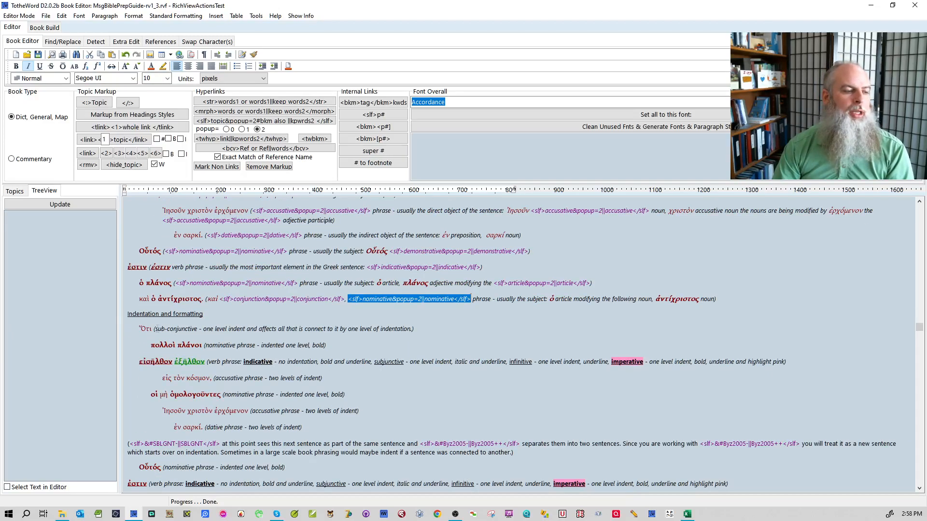
{"action": "left_click_drag", "start_coordinate": [155, 329], "coordinate": [197, 328]}
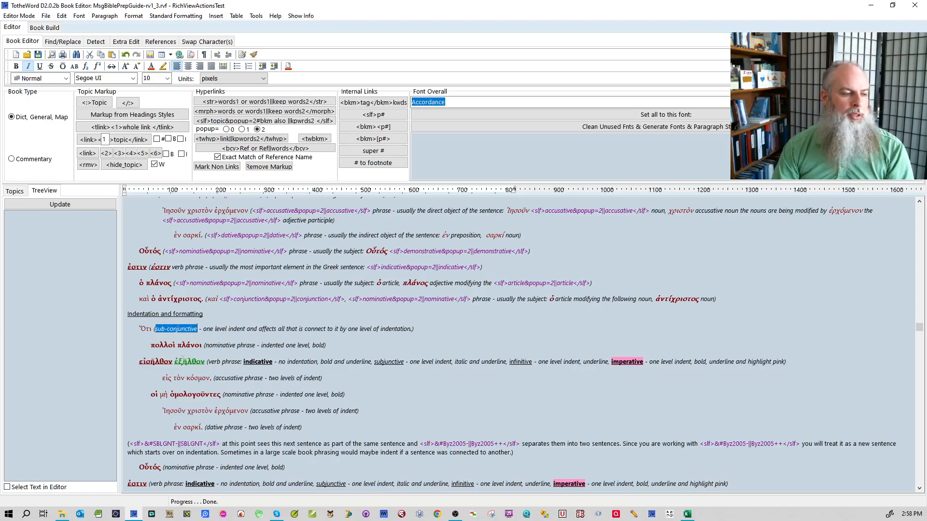
{"action": "key", "text": "alt+s"}
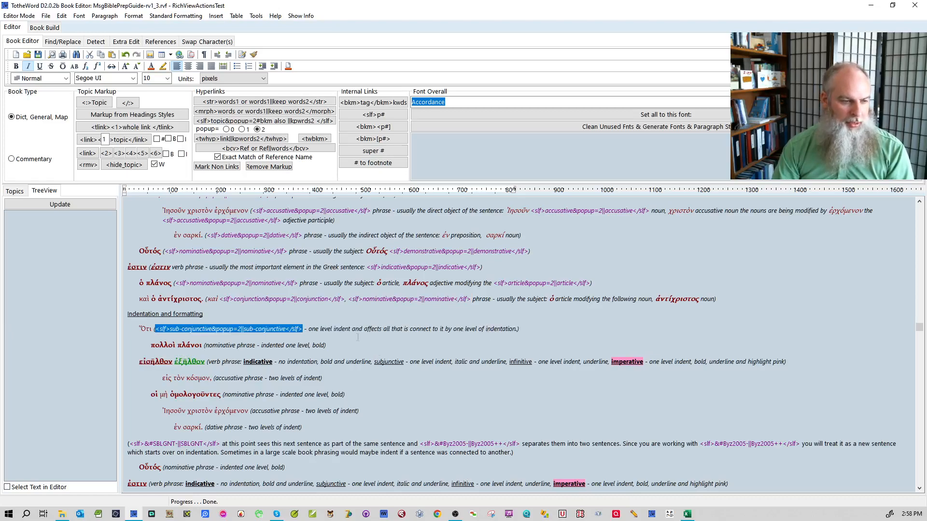
{"action": "left_click_drag", "start_coordinate": [206, 346], "coordinate": [236, 345]}
{"action": "key", "text": "alt+s"}
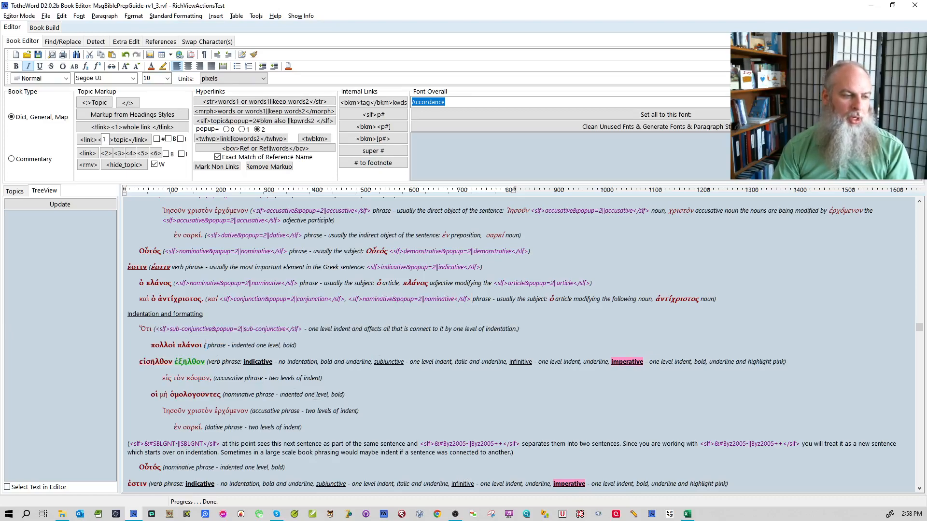
- Convert "subjunctive", "infinitive" and "imperative" in the εἰσῆλθον verb phrase line under "Indentation and formatting" into <slf> popup=2 links
{"action": "left_click_drag", "start_coordinate": [375, 362], "coordinate": [404, 362]}
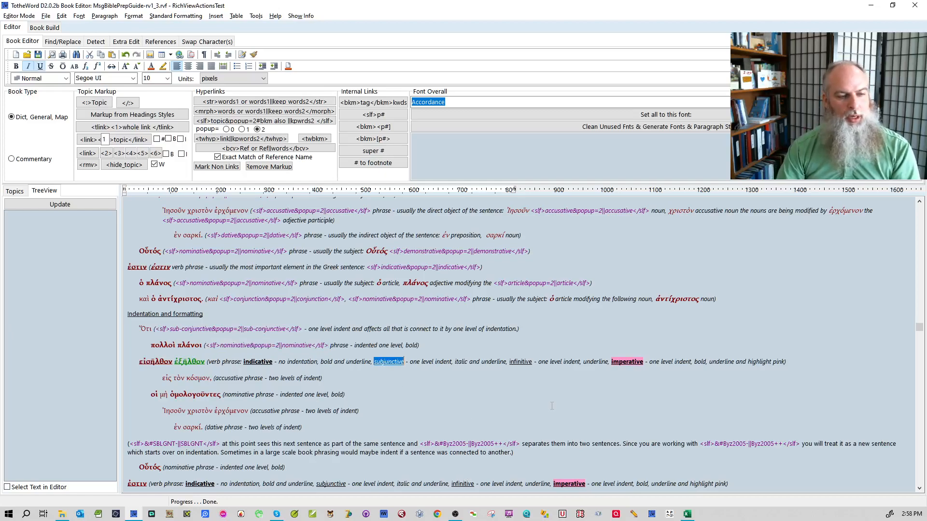
{"action": "key", "text": "alt+s"}
{"action": "left_click_drag", "start_coordinate": [603, 361], "coordinate": [625, 362]}
{"action": "key", "text": "alt+s"}
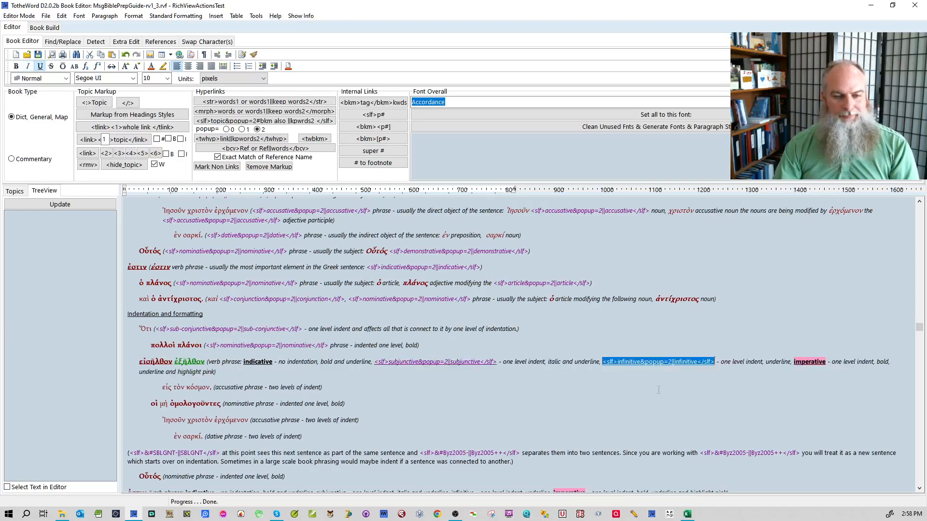
{"action": "left_click_drag", "start_coordinate": [794, 361], "coordinate": [826, 362]}
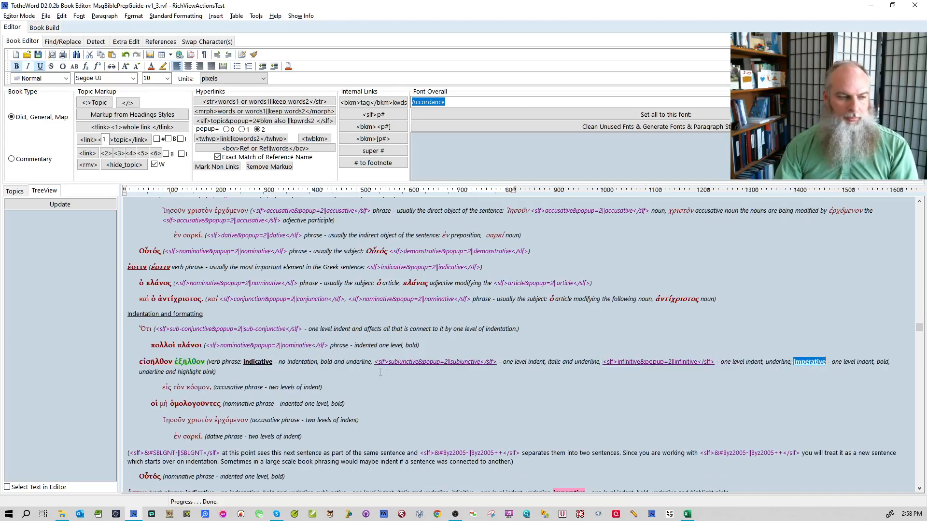
{"action": "key", "text": "alt+s"}
- Link the case names "accusative", "nominative", "accusative" and "dative" in the four phrase lines from εἰς τὸν κόσμον to ἐν σαρκί as <slf> popup=2 topics
{"action": "scroll", "coordinate": [483, 353], "scroll_direction": "down", "scroll_amount": 3}
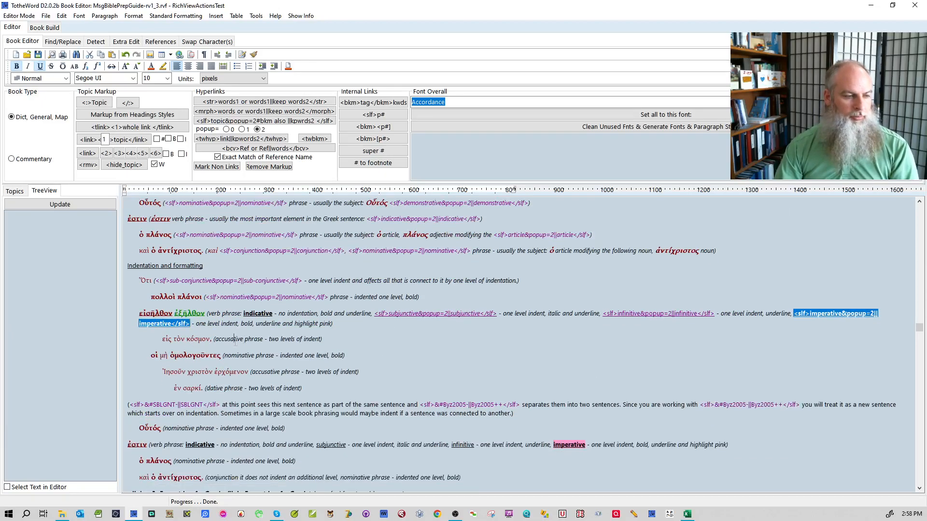
{"action": "double_click", "coordinate": [236, 339]}
{"action": "key", "text": "alt+s"}
{"action": "double_click", "coordinate": [239, 355]}
{"action": "key", "text": "alt+s"}
{"action": "double_click", "coordinate": [265, 372]}
{"action": "key", "text": "alt+s"}
{"action": "double_click", "coordinate": [216, 388]}
{"action": "key", "text": "alt+s"}
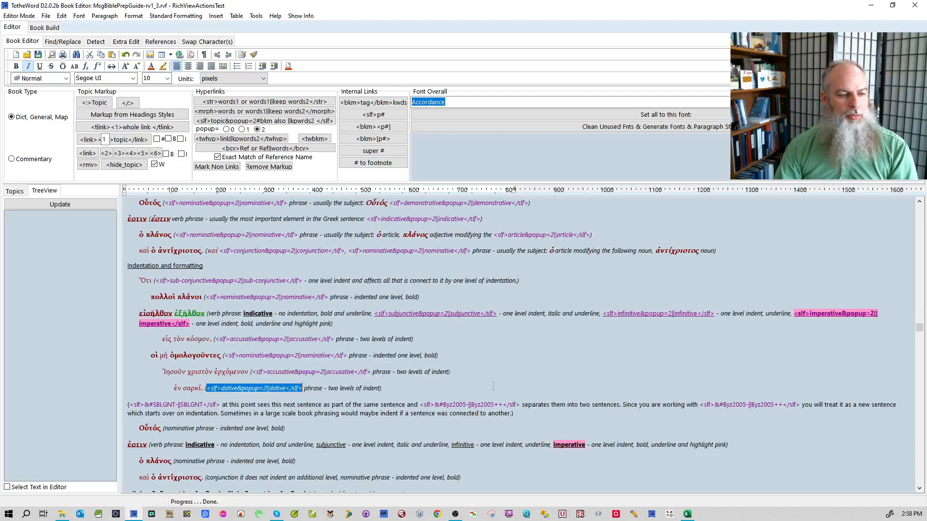
- Mark up "nominative" in the Οὗτός line of the indentation section as an <slf> popup=2 link
{"action": "scroll", "coordinate": [494, 388], "scroll_direction": "down", "scroll_amount": 3}
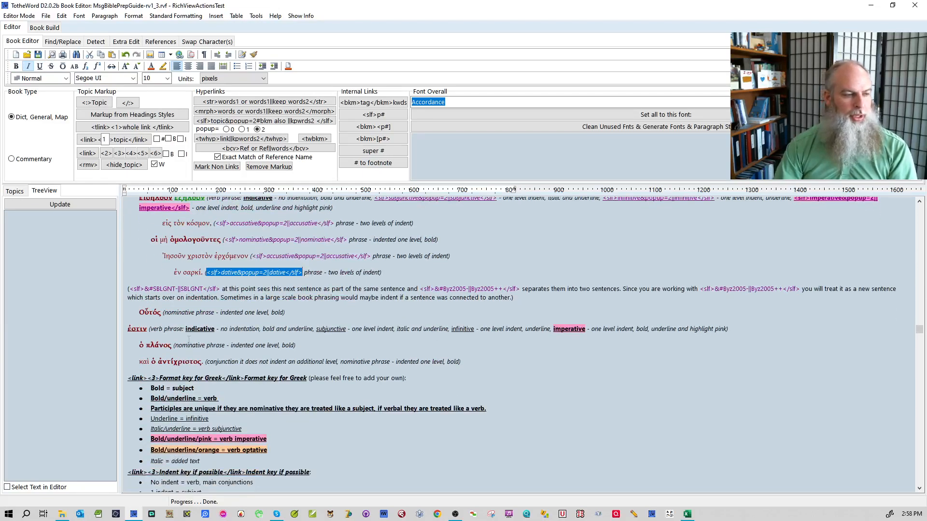
{"action": "double_click", "coordinate": [181, 313]}
{"action": "key", "text": "alt+s"}
- In the ἐστιν line of the indentation section, turn "indicative", "subjunctive", "infinitive" and "imperative" into <slf> popup=2 links
{"action": "double_click", "coordinate": [200, 329]}
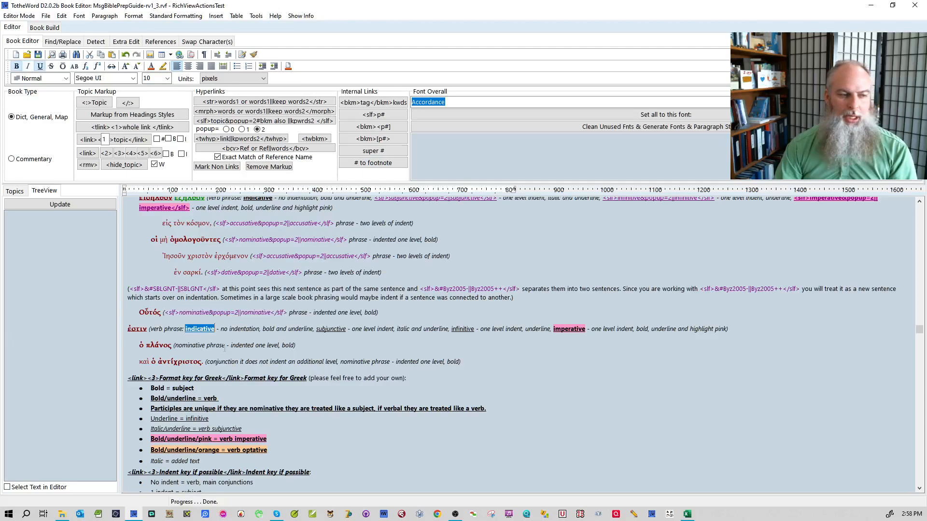
{"action": "key", "text": "alt+s"}
{"action": "double_click", "coordinate": [429, 329]}
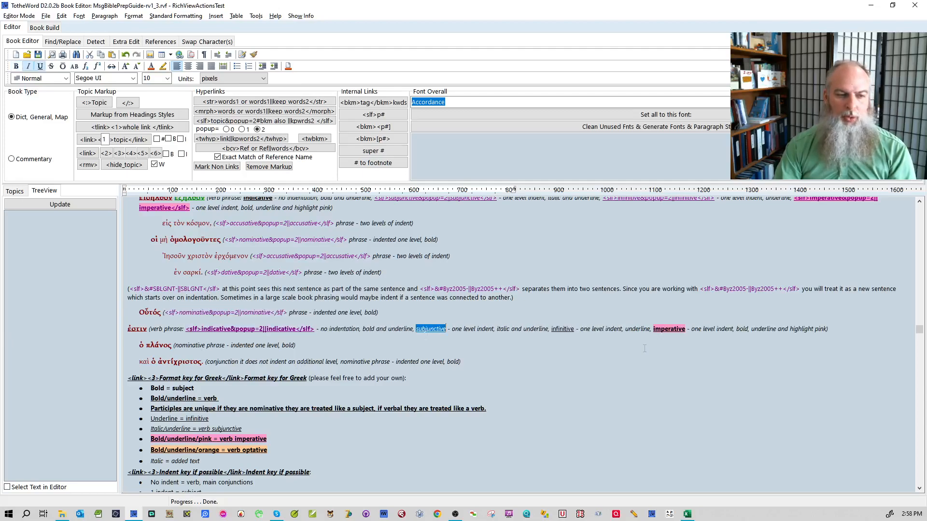
{"action": "key", "text": "alt+s"}
{"action": "double_click", "coordinate": [650, 328]}
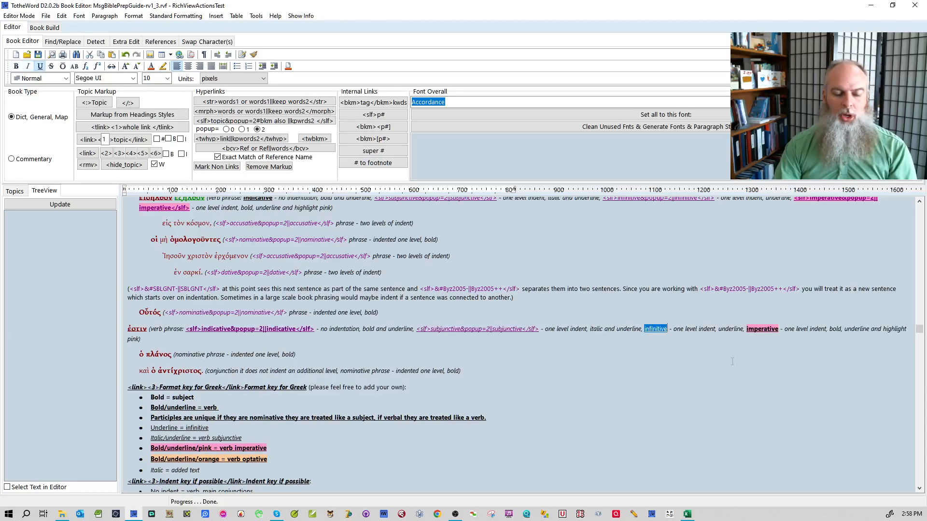
{"action": "key", "text": "alt+s"}
{"action": "double_click", "coordinate": [852, 328]}
{"action": "key", "text": "alt+s"}
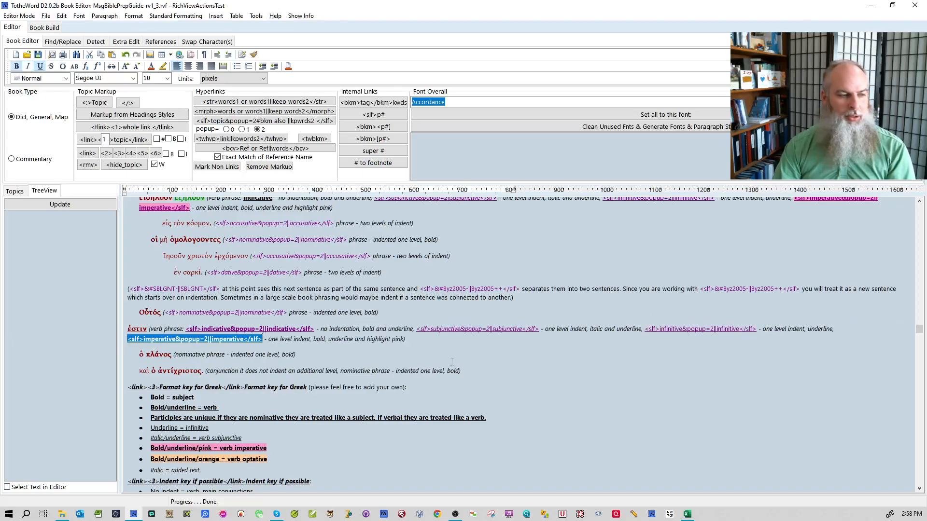
- Add <slf> popup=2 links to "nominative" in the ὁ πλάνος line and "conjunction" in the καὶ ὁ ἀντίχριστος line of the indentation section
{"action": "double_click", "coordinate": [189, 354]}
{"action": "key", "text": "alt+s"}
{"action": "double_click", "coordinate": [222, 371]}
{"action": "key", "text": "alt+s"}
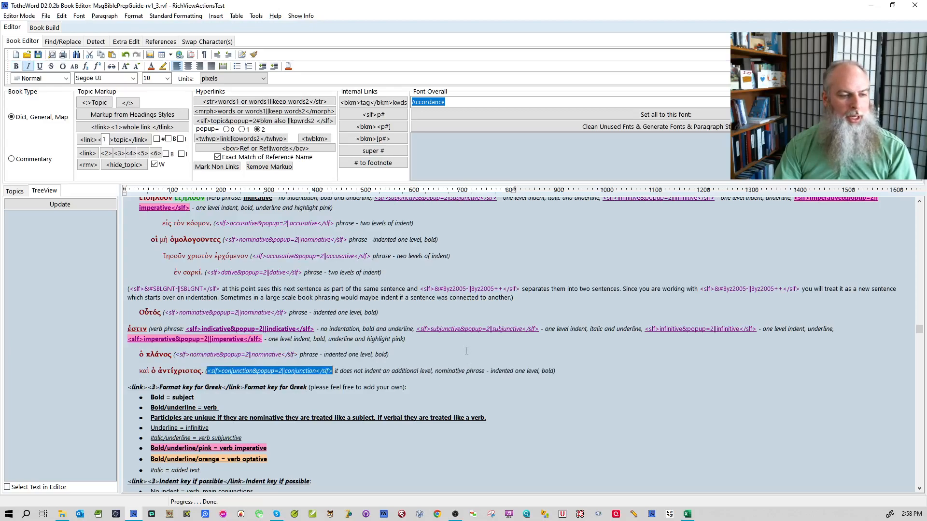
{"action": "scroll", "coordinate": [376, 323], "scroll_direction": "down", "scroll_amount": 3}
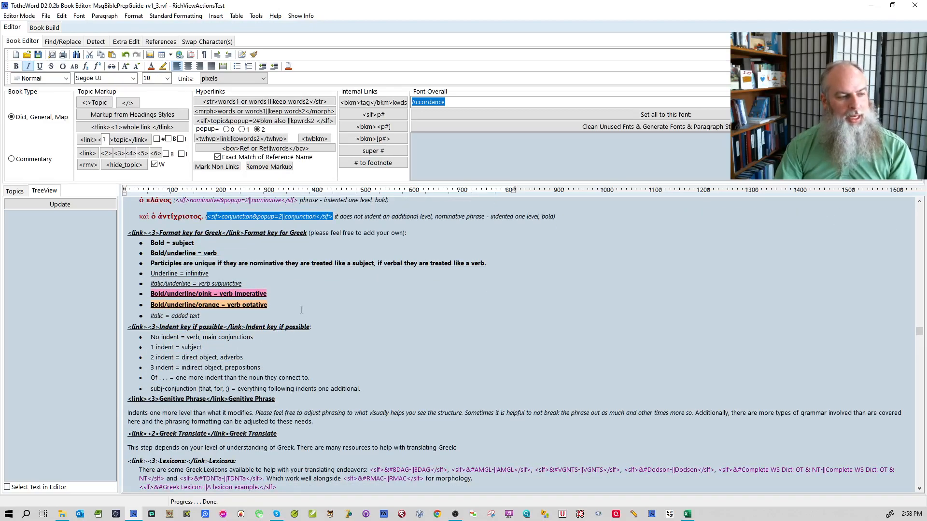
- Turn the heading word "Lexicons" under Greek Translate into an <slf> popup=2 link that targets the topic "lexicon"
{"action": "scroll", "coordinate": [301, 310], "scroll_direction": "down", "scroll_amount": 3}
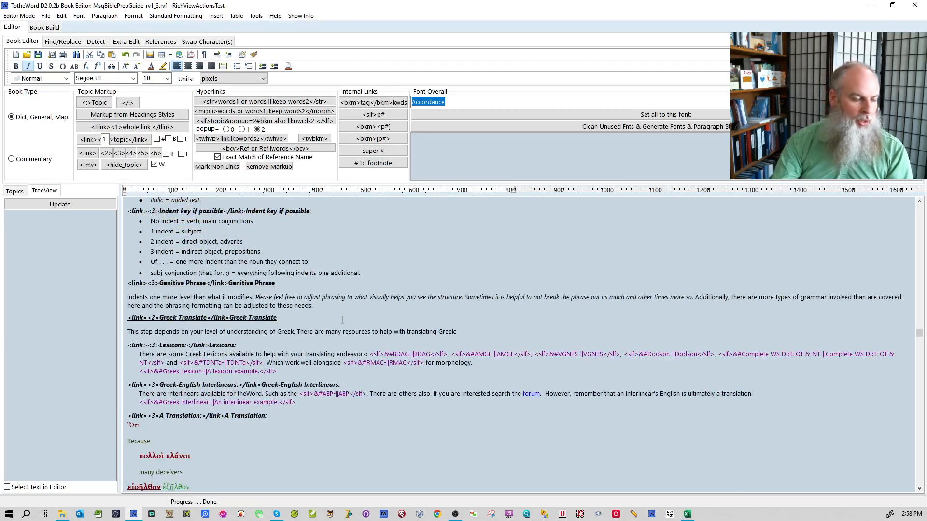
{"action": "scroll", "coordinate": [342, 320], "scroll_direction": "down", "scroll_amount": 1}
{"action": "double_click", "coordinate": [227, 297]}
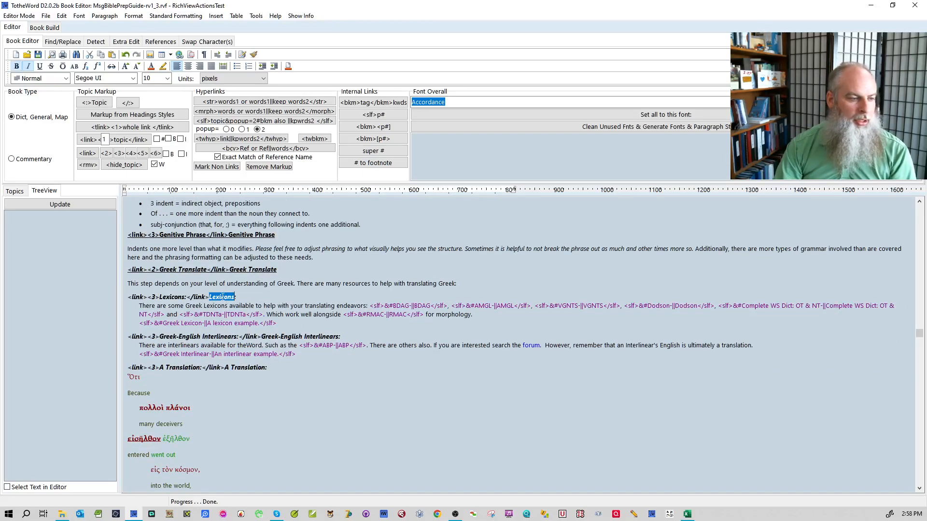
{"action": "key", "text": "alt+s"}
{"action": "left_click", "coordinate": [228, 298]}
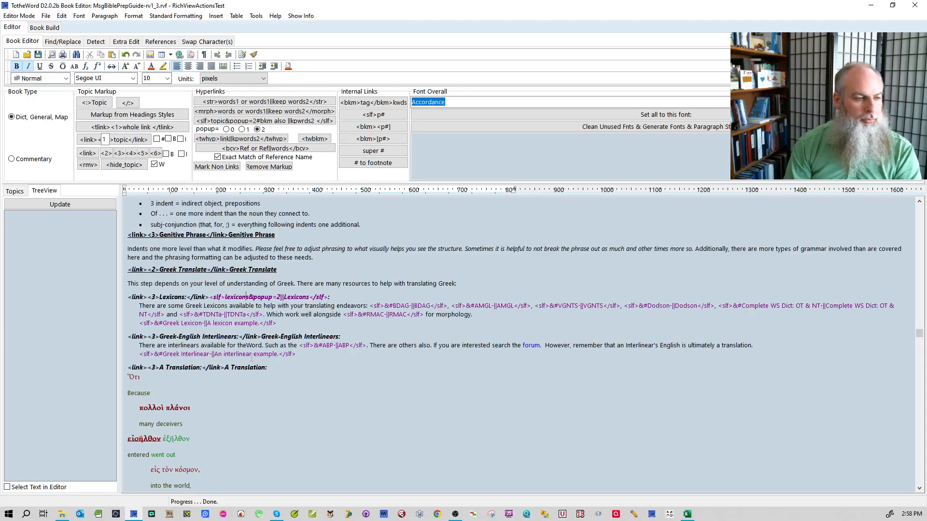
{"action": "key", "text": "BackSpace"}
- Link "Lexicons" in the sentence below the Lexicons heading as an <slf> popup=2 link targeting the topic "lexicon"
{"action": "double_click", "coordinate": [226, 305]}
{"action": "key", "text": "ctrl+shift+s"}
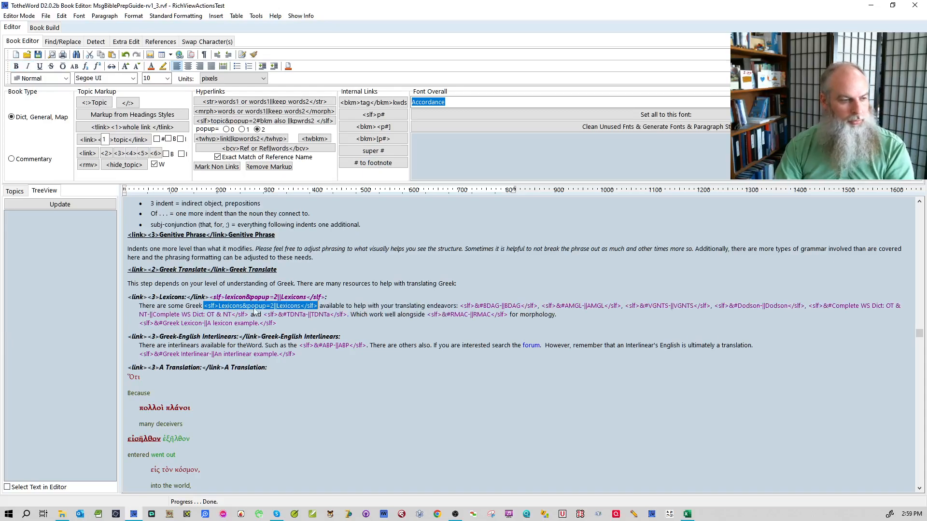
{"action": "left_click", "coordinate": [222, 307]}
{"action": "key", "text": "BackSpace"}
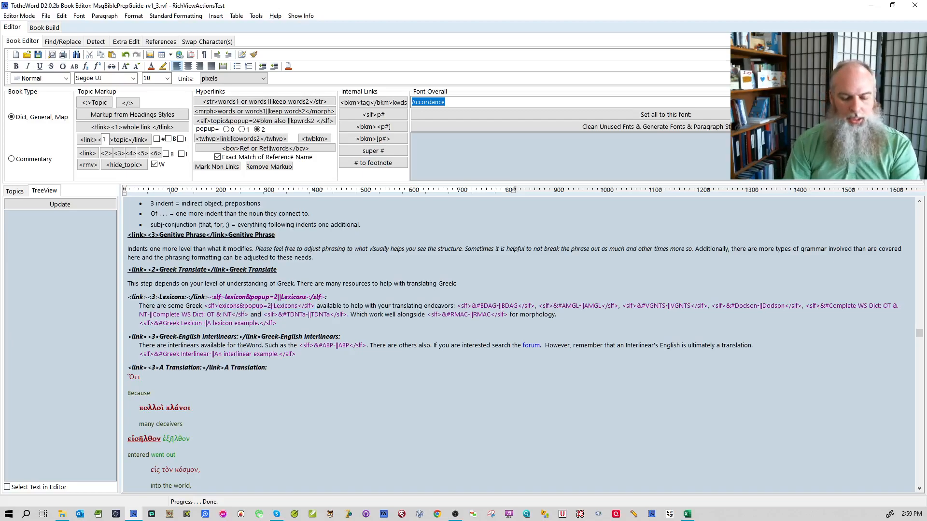
{"action": "type", "text": "l"}
{"action": "key", "text": "Right"}
{"action": "key", "text": "Right"}
{"action": "key", "text": "Right"}
{"action": "key", "text": "Right"}
{"action": "key", "text": "Right"}
{"action": "key", "text": "BackSpace"}
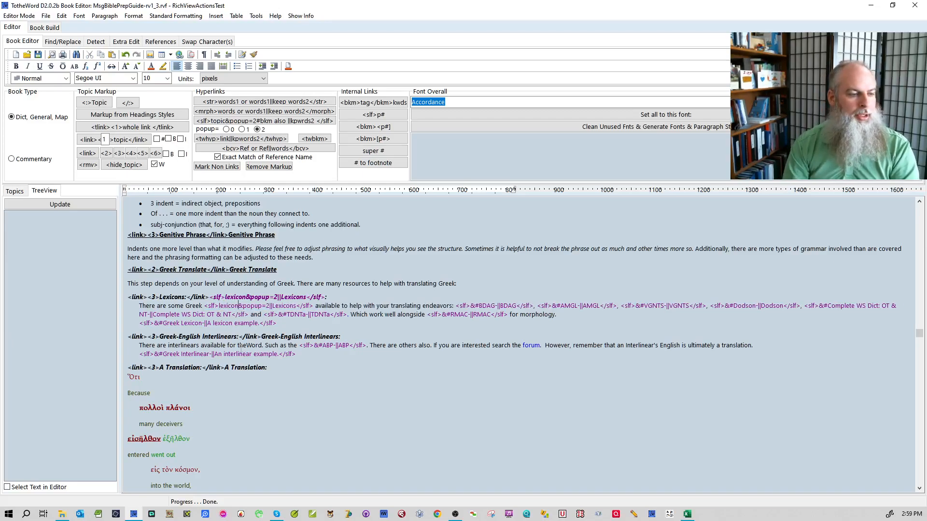
- Look through the guide from A Translation and Greek Word Studies to the Commentaries section for terms that still need topic links
{"action": "scroll", "coordinate": [293, 336], "scroll_direction": "down", "scroll_amount": 3}
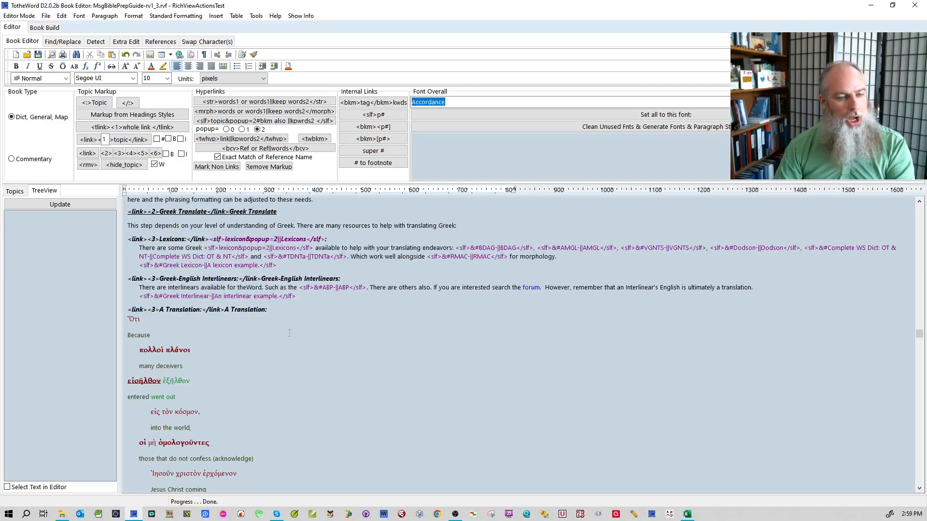
{"action": "scroll", "coordinate": [388, 350], "scroll_direction": "down", "scroll_amount": 2}
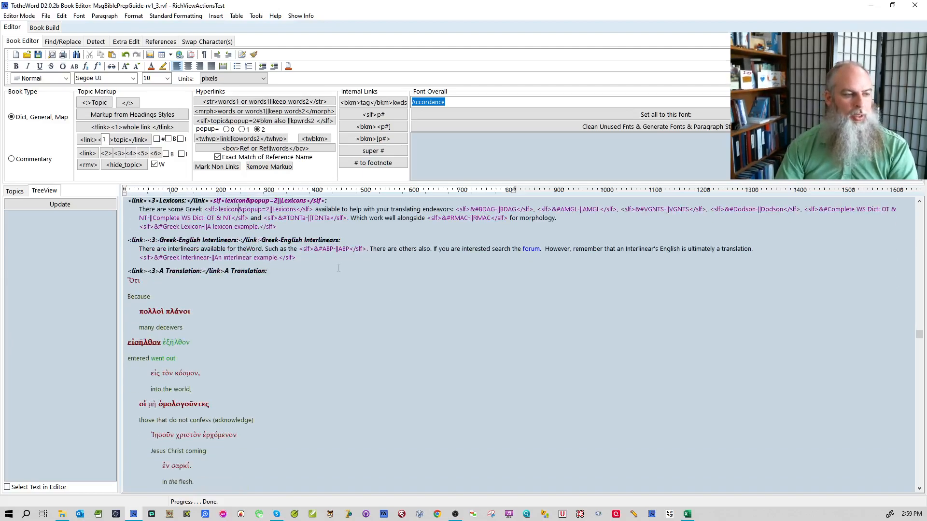
{"action": "scroll", "coordinate": [338, 268], "scroll_direction": "down", "scroll_amount": 18}
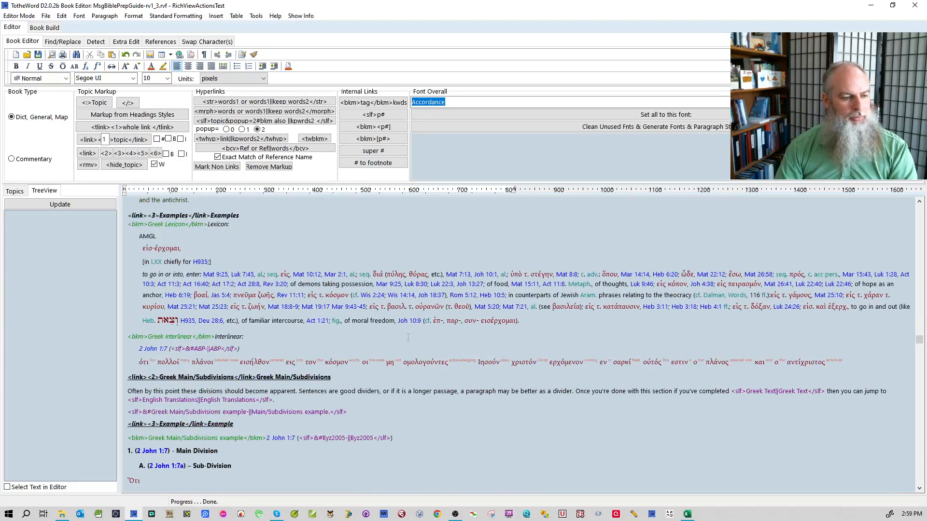
{"action": "scroll", "coordinate": [409, 340], "scroll_direction": "down", "scroll_amount": 5}
{"action": "scroll", "coordinate": [401, 335], "scroll_direction": "down", "scroll_amount": 18}
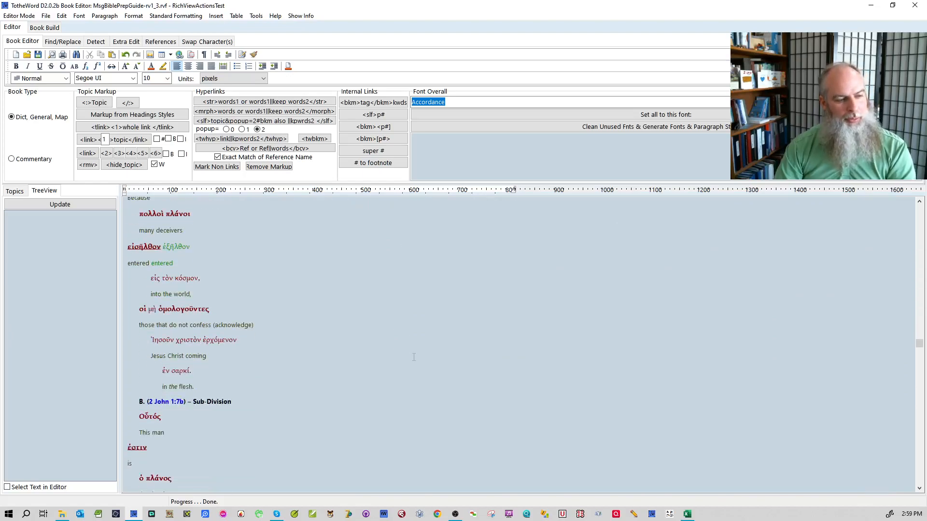
{"action": "scroll", "coordinate": [410, 353], "scroll_direction": "down", "scroll_amount": 6}
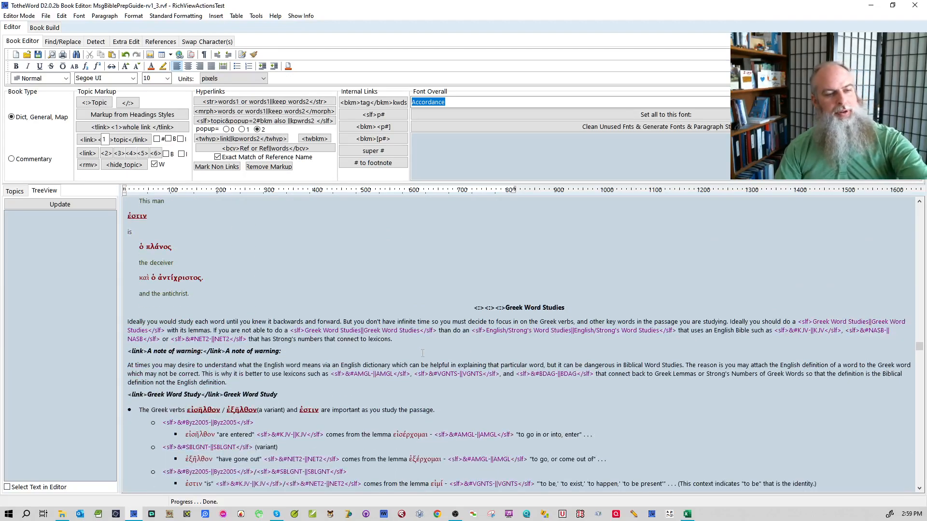
{"action": "scroll", "coordinate": [421, 353], "scroll_direction": "down", "scroll_amount": 2}
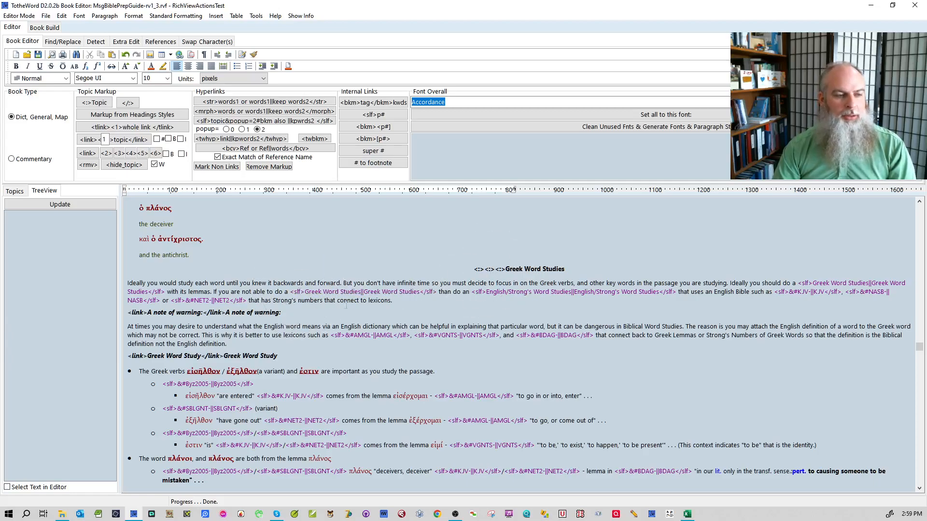
{"action": "scroll", "coordinate": [314, 346], "scroll_direction": "down", "scroll_amount": 1}
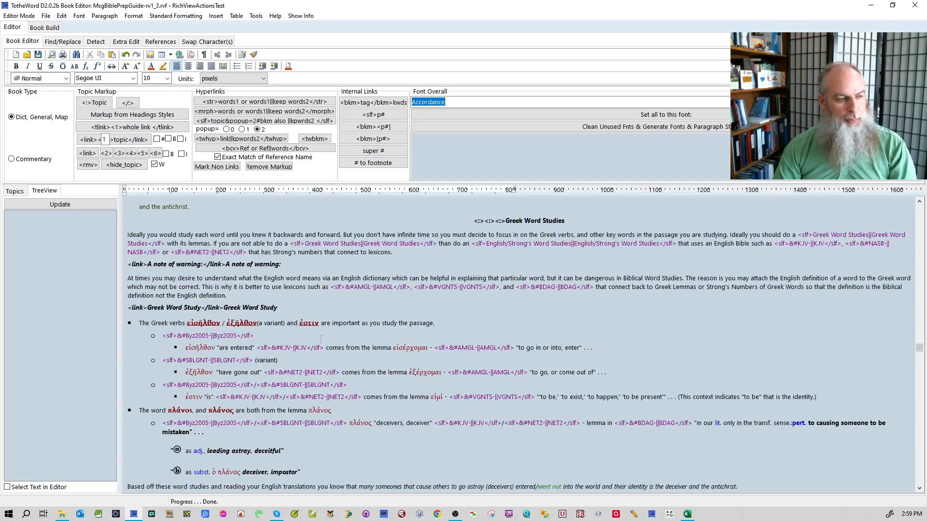
{"action": "left_click", "coordinate": [137, 267]}
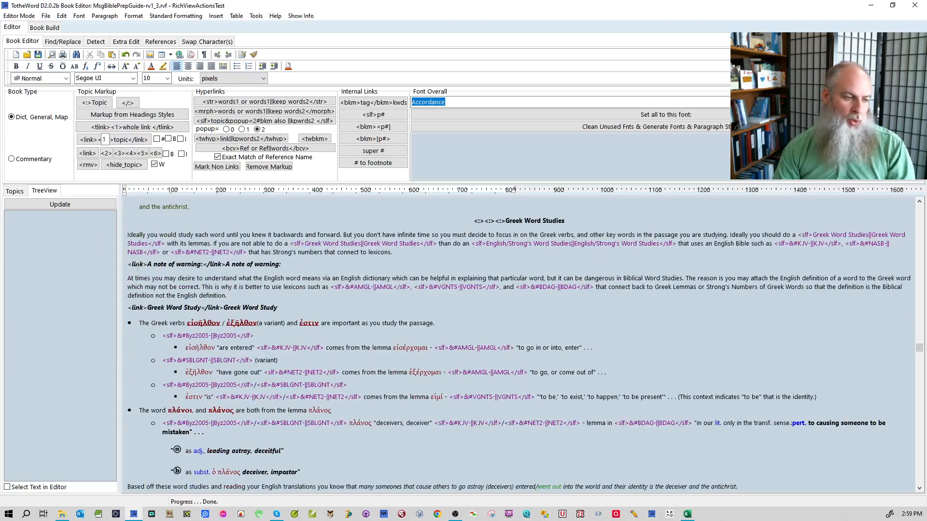
{"action": "scroll", "coordinate": [370, 344], "scroll_direction": "down", "scroll_amount": 3}
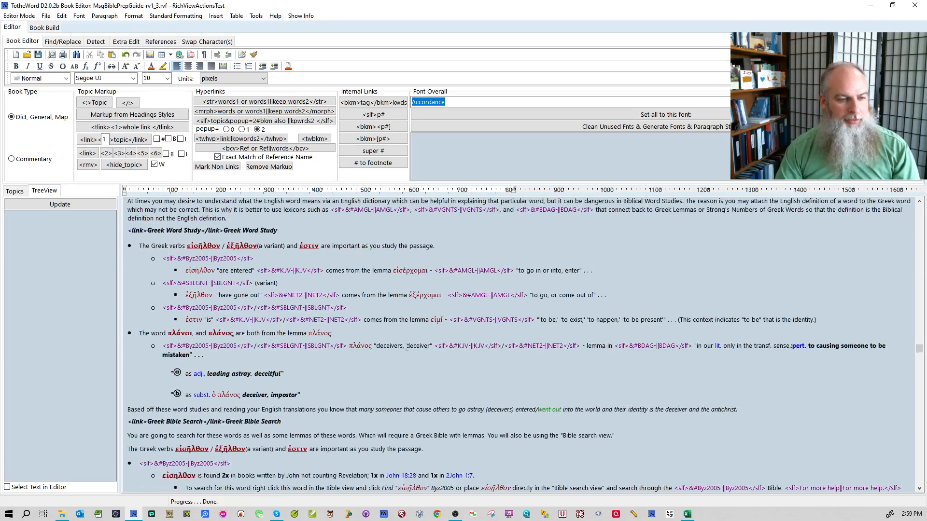
{"action": "scroll", "coordinate": [415, 327], "scroll_direction": "down", "scroll_amount": 6}
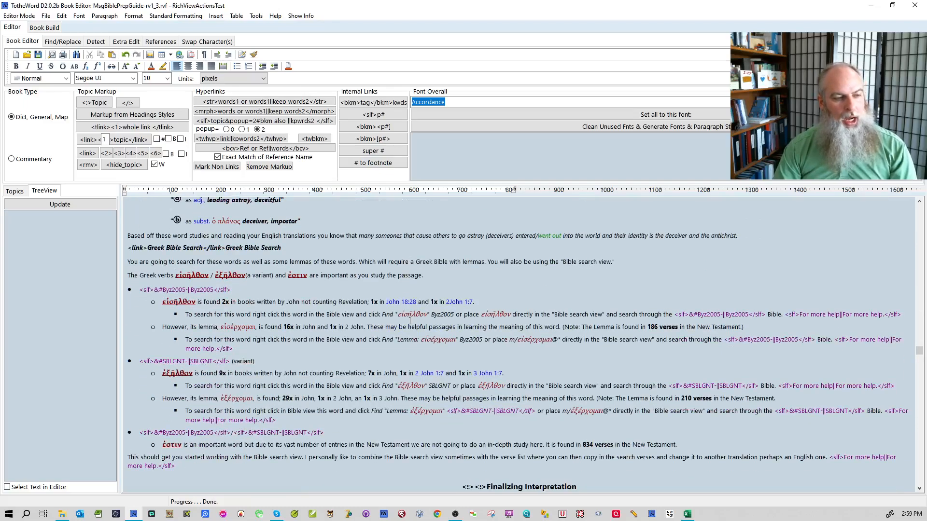
{"action": "scroll", "coordinate": [415, 329], "scroll_direction": "down", "scroll_amount": 10}
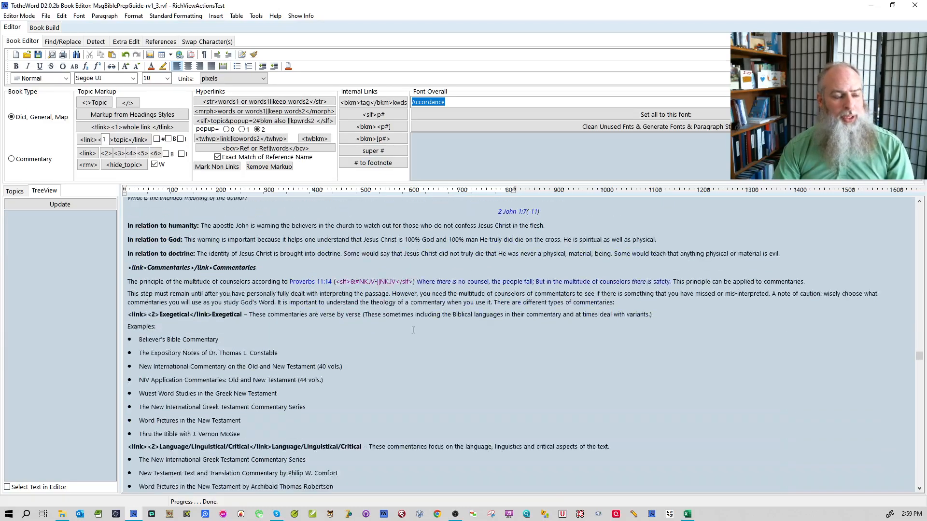
{"action": "scroll", "coordinate": [410, 316], "scroll_direction": "down", "scroll_amount": 2}
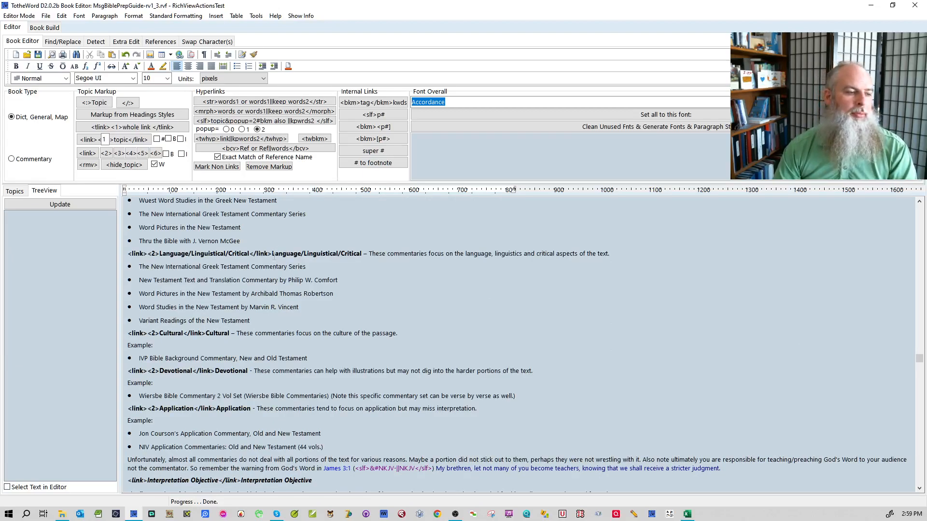
- Delete the link markup before the Language/Linguistical/Critical heading and recreate it as a level <2> <link> topic
{"action": "left_click_drag", "start_coordinate": [273, 256], "coordinate": [129, 255]}
{"action": "key", "text": "Delete"}
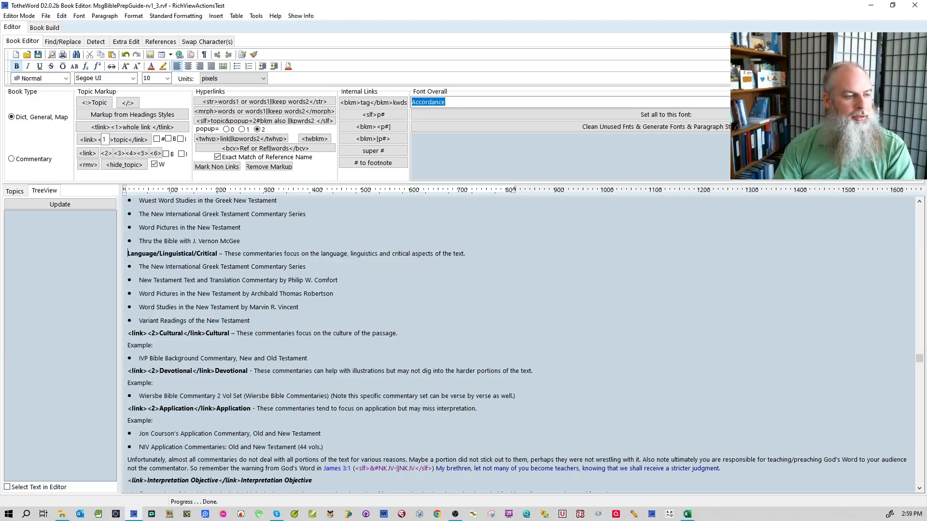
{"action": "left_click_drag", "start_coordinate": [218, 255], "coordinate": [128, 255]}
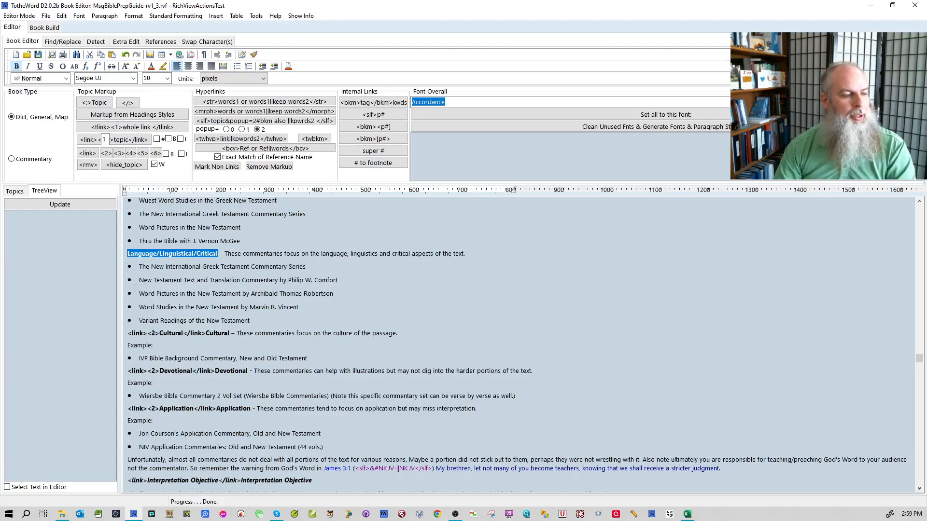
{"action": "double_click", "coordinate": [107, 139]}
{"action": "type", "text": "2"}
{"action": "left_click", "coordinate": [129, 139]}
{"action": "left_click", "coordinate": [252, 290]}
{"action": "left_click", "coordinate": [157, 253]}
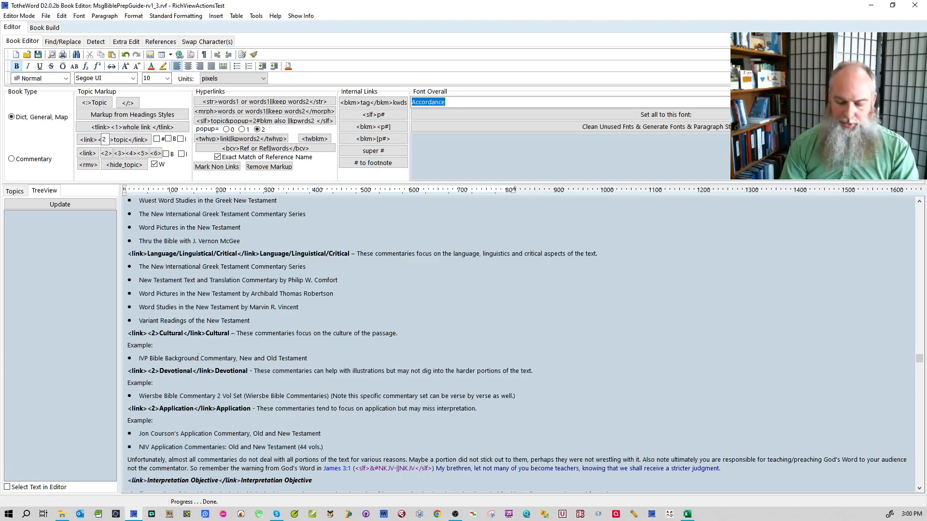
{"action": "type", "text": "<2>"}
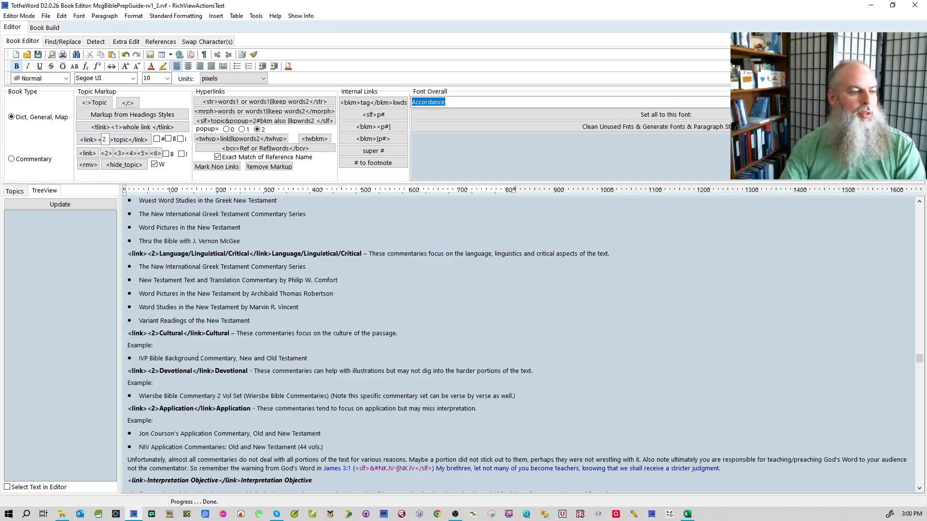
{"action": "left_click", "coordinate": [199, 357]}
{"action": "left_click", "coordinate": [210, 349]}
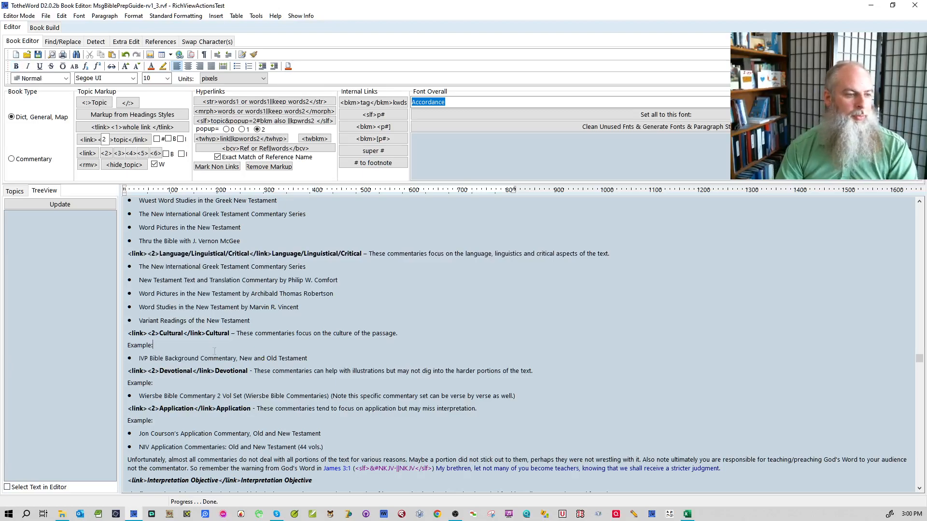
- Review the rest of the guide, from the commentary types through Application and Outline to Transitions, for terms needing links
{"action": "scroll", "coordinate": [290, 333], "scroll_direction": "down", "scroll_amount": 6}
{"action": "scroll", "coordinate": [294, 329], "scroll_direction": "up", "scroll_amount": 4}
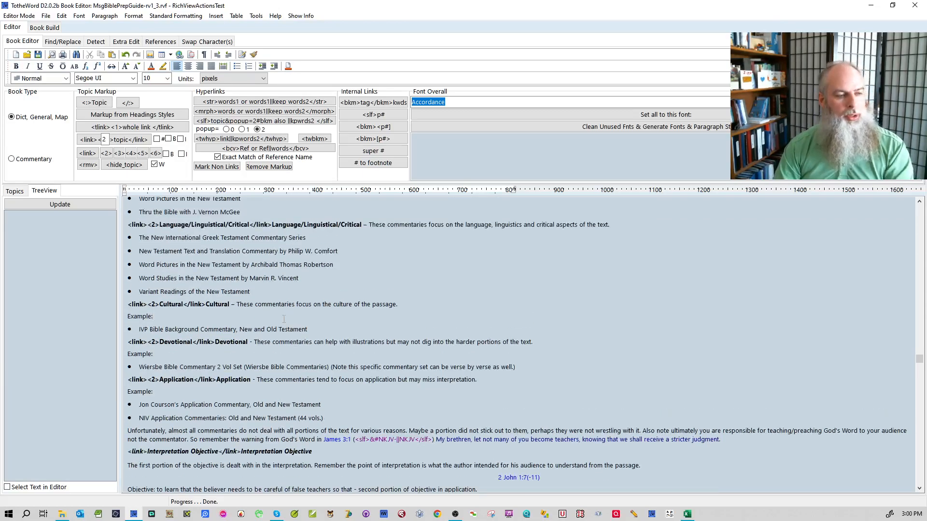
{"action": "scroll", "coordinate": [285, 336], "scroll_direction": "down", "scroll_amount": 15}
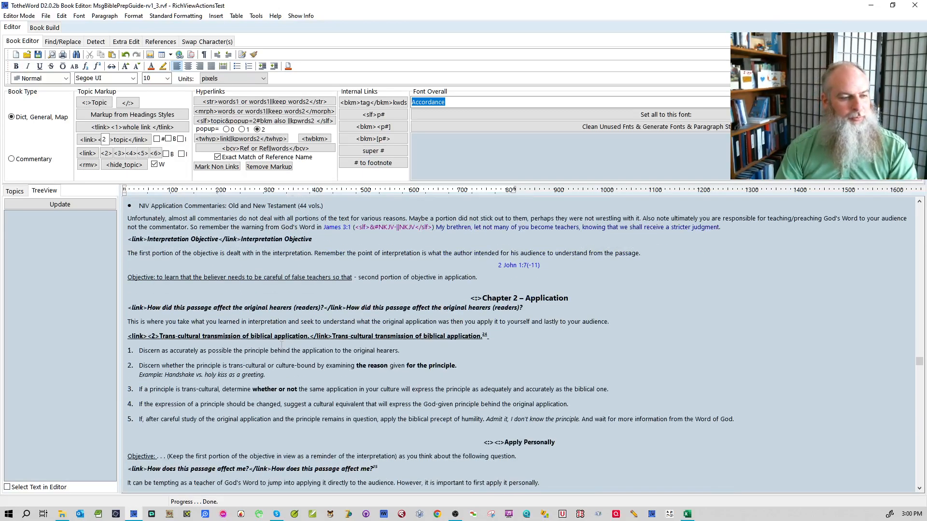
{"action": "scroll", "coordinate": [296, 333], "scroll_direction": "down", "scroll_amount": 20}
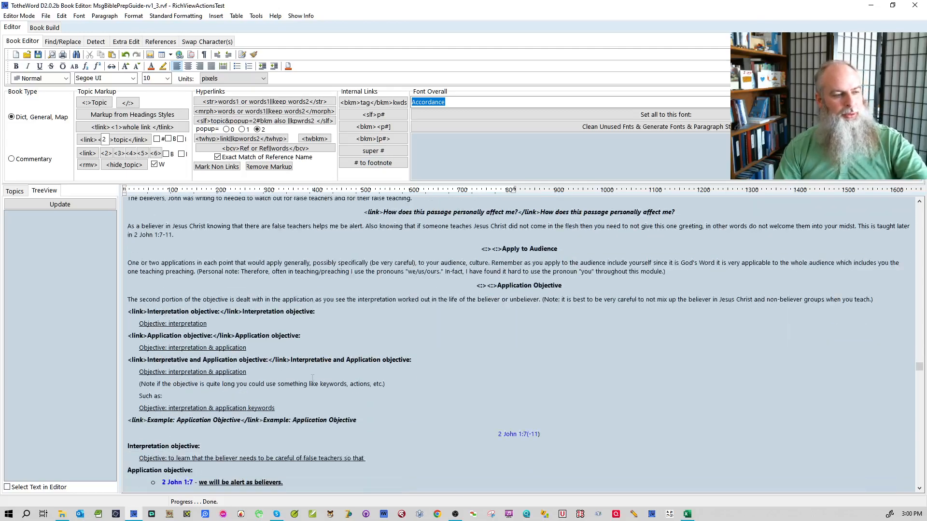
{"action": "scroll", "coordinate": [315, 372], "scroll_direction": "down", "scroll_amount": 9}
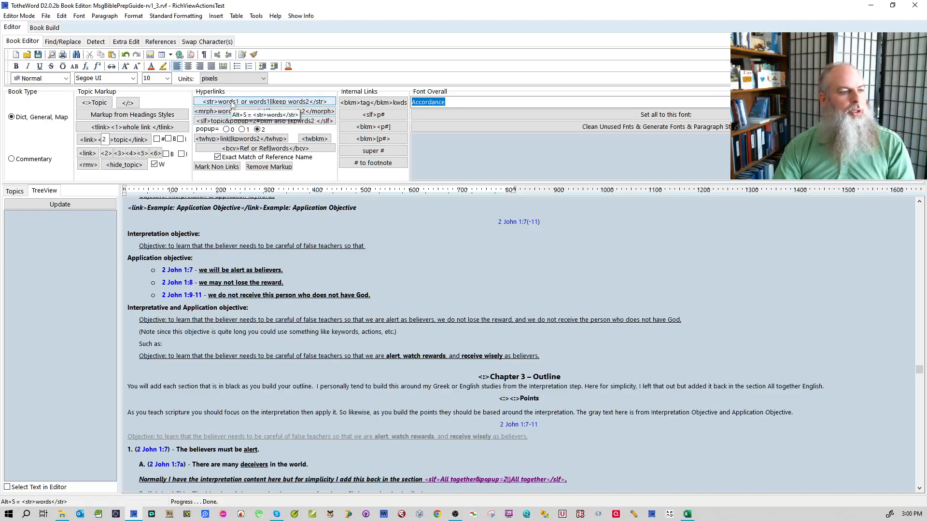
{"action": "scroll", "coordinate": [456, 455], "scroll_direction": "up", "scroll_amount": 4}
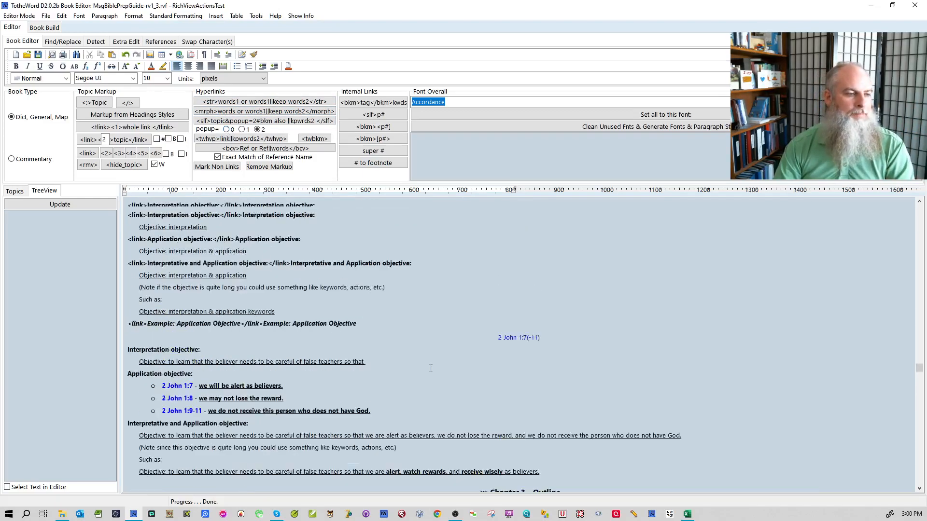
{"action": "scroll", "coordinate": [396, 383], "scroll_direction": "down", "scroll_amount": 2}
{"action": "scroll", "coordinate": [396, 384], "scroll_direction": "down", "scroll_amount": 10}
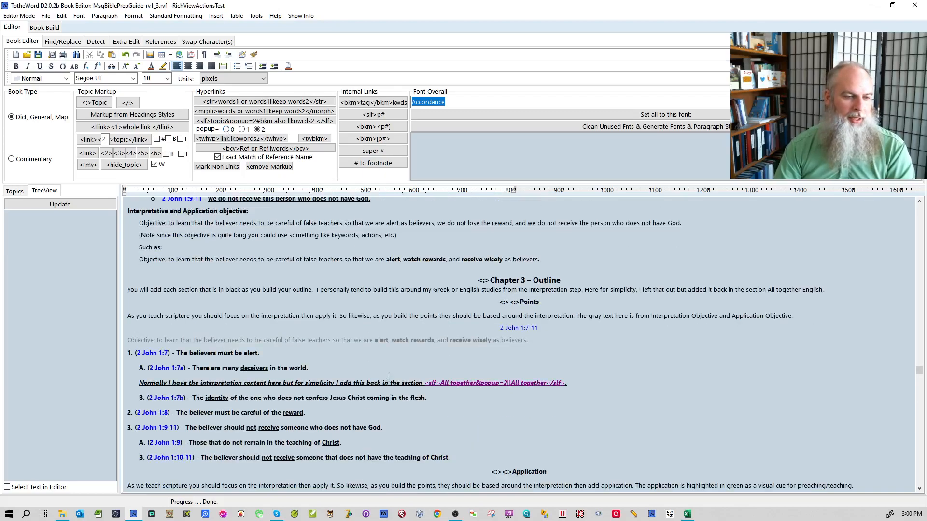
{"action": "scroll", "coordinate": [417, 414], "scroll_direction": "down", "scroll_amount": 7}
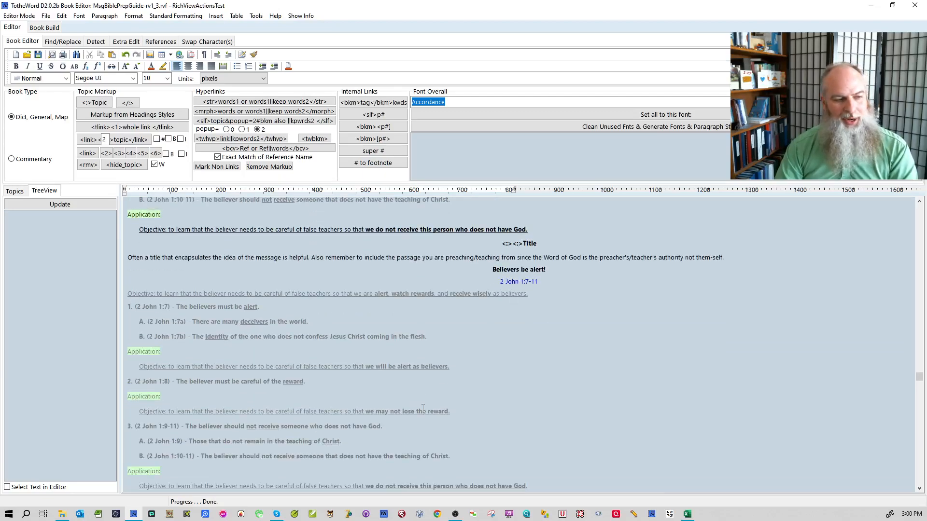
{"action": "scroll", "coordinate": [432, 403], "scroll_direction": "down", "scroll_amount": 4}
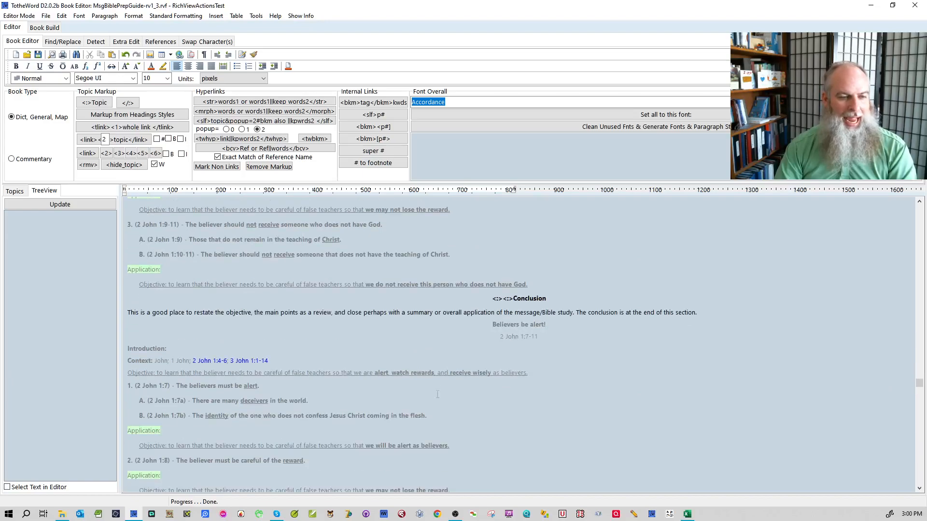
{"action": "scroll", "coordinate": [531, 406], "scroll_direction": "down", "scroll_amount": 11}
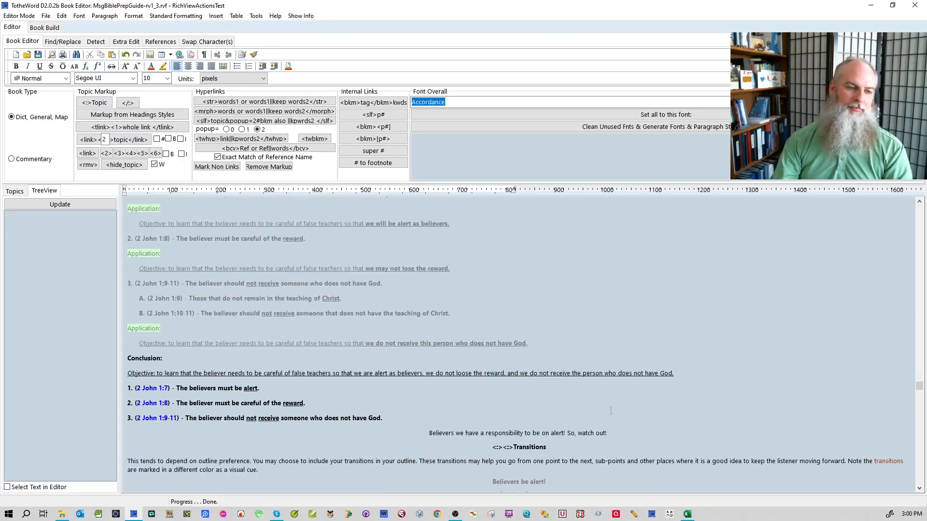
{"action": "scroll", "coordinate": [620, 412], "scroll_direction": "down", "scroll_amount": 5}
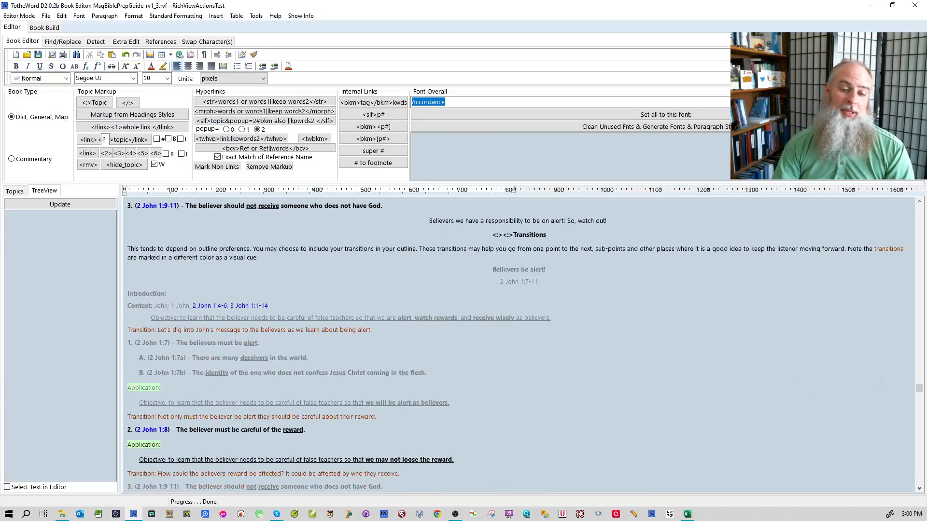
- Remove the italic and underline from G1525 in the KJV Bible search instruction of the English/Strong's Bible Search section
{"action": "left_click_drag", "start_coordinate": [919, 390], "coordinate": [912, 280]}
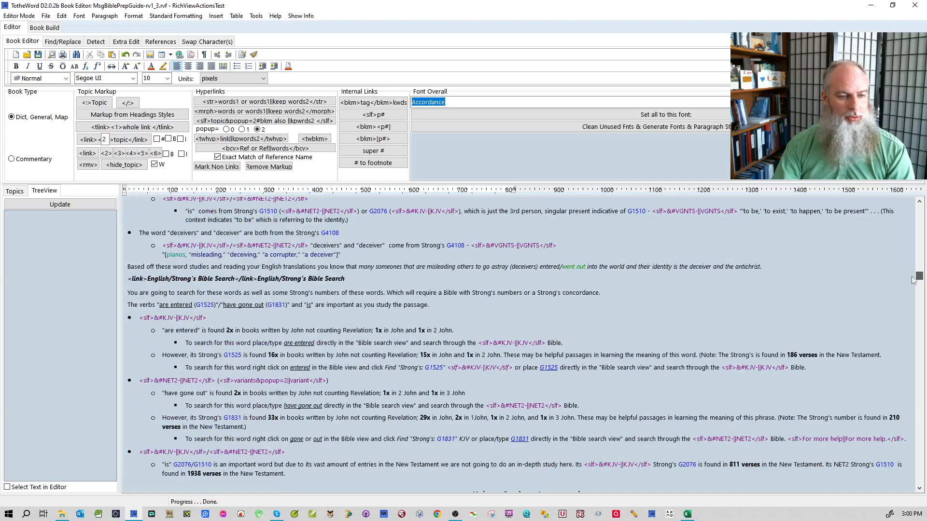
{"action": "left_click", "coordinate": [550, 368]}
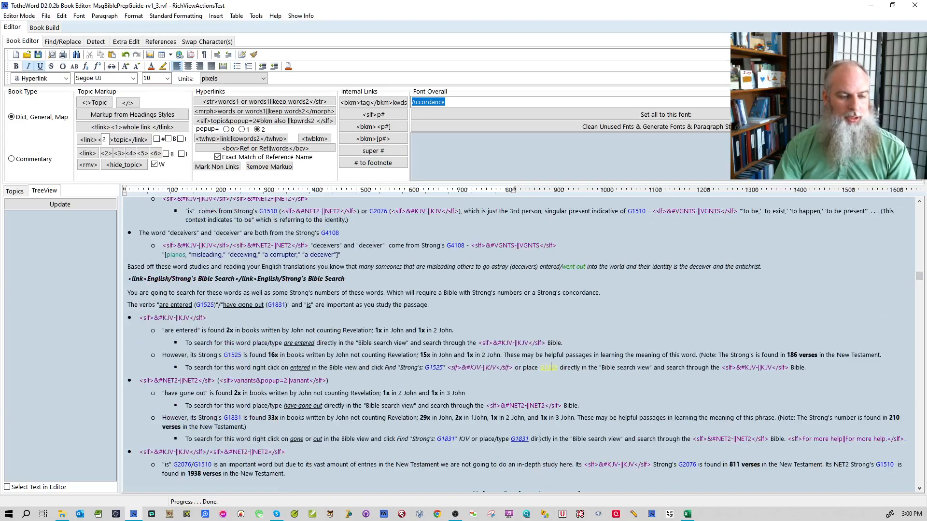
{"action": "left_click", "coordinate": [579, 405]}
{"action": "scroll", "coordinate": [576, 347], "scroll_direction": "down", "scroll_amount": 1}
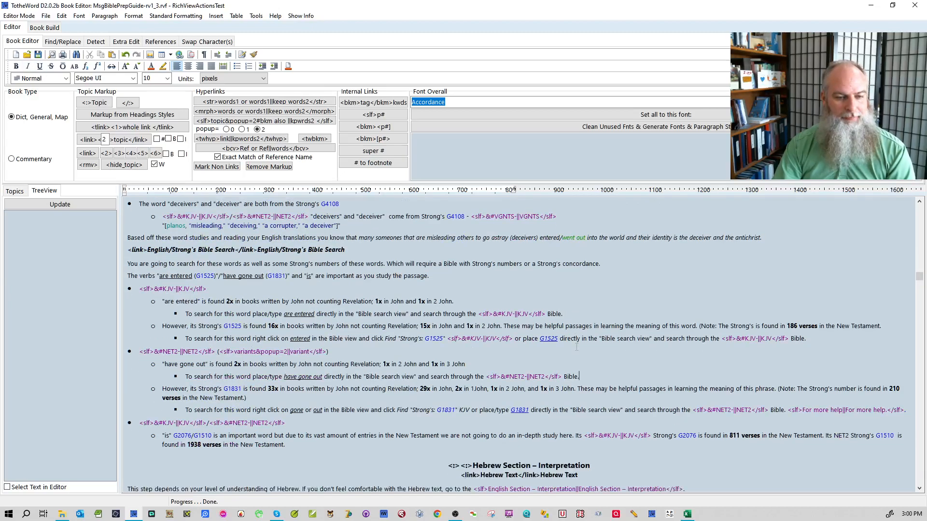
{"action": "left_click", "coordinate": [549, 339]}
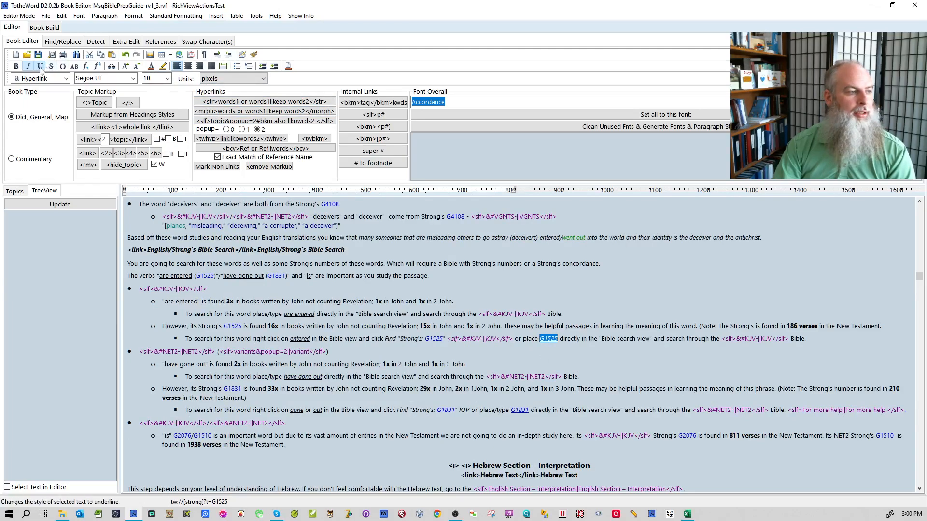
- Remove the italic and underline from G1831 in the NET2 Bible search instruction
{"action": "left_click", "coordinate": [520, 410]}
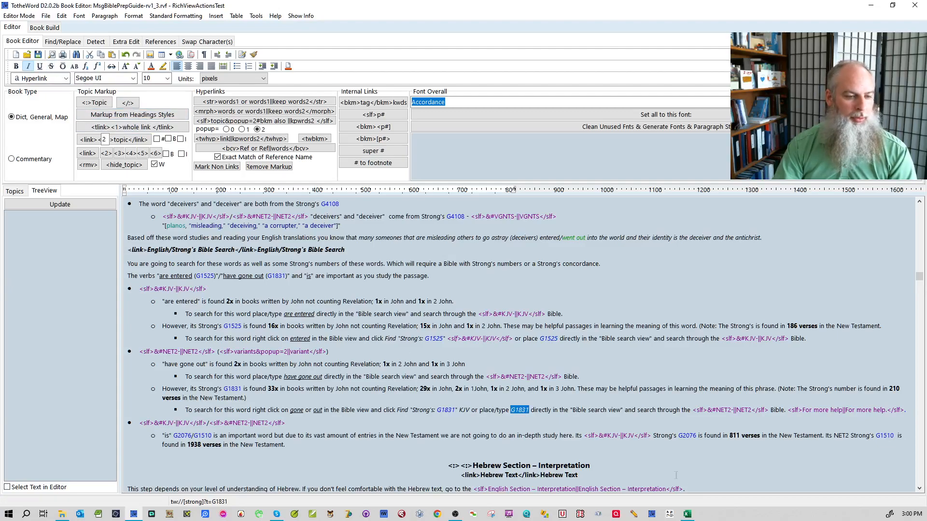
{"action": "left_click", "coordinate": [611, 354]}
{"action": "left_click", "coordinate": [516, 411]}
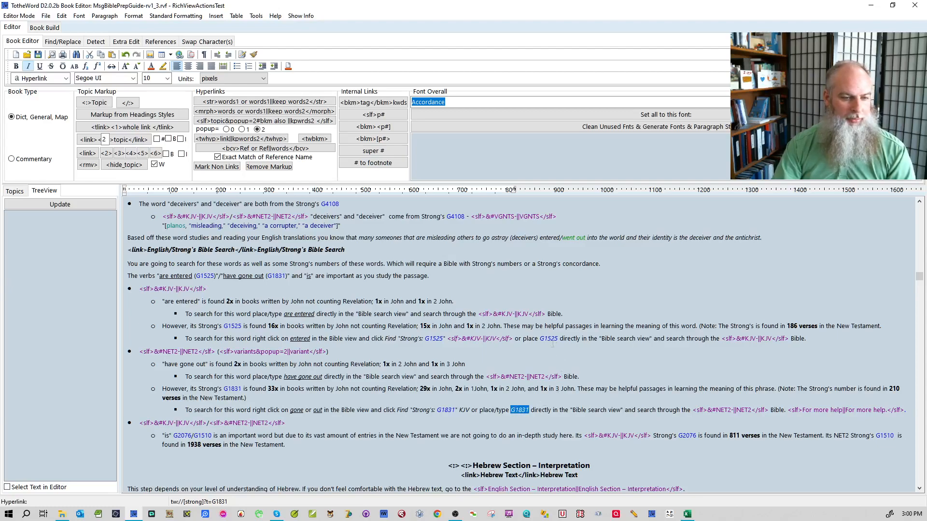
{"action": "left_click", "coordinate": [539, 389]}
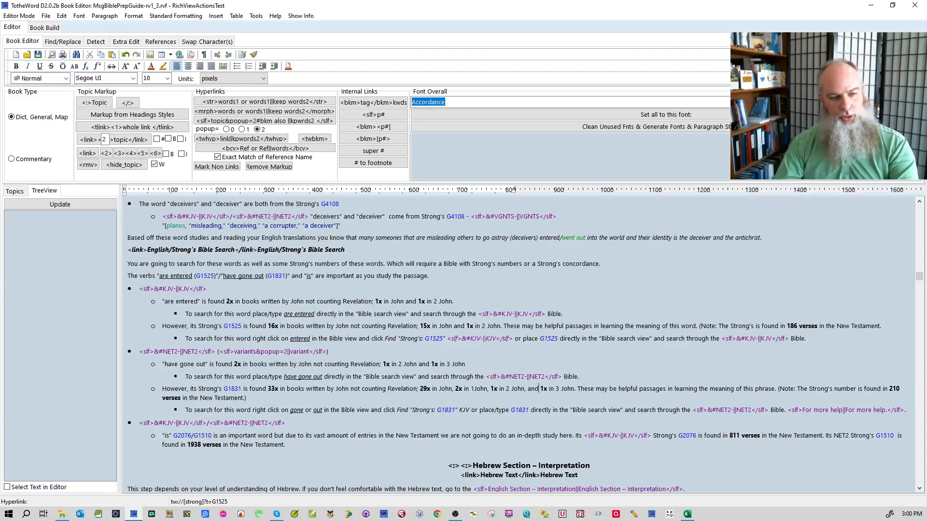
- Clean the unused fonts, generate the font and paragraph styles list, and find the size 14 style's text from the top of the book
{"action": "scroll", "coordinate": [577, 403], "scroll_direction": "down", "scroll_amount": 5}
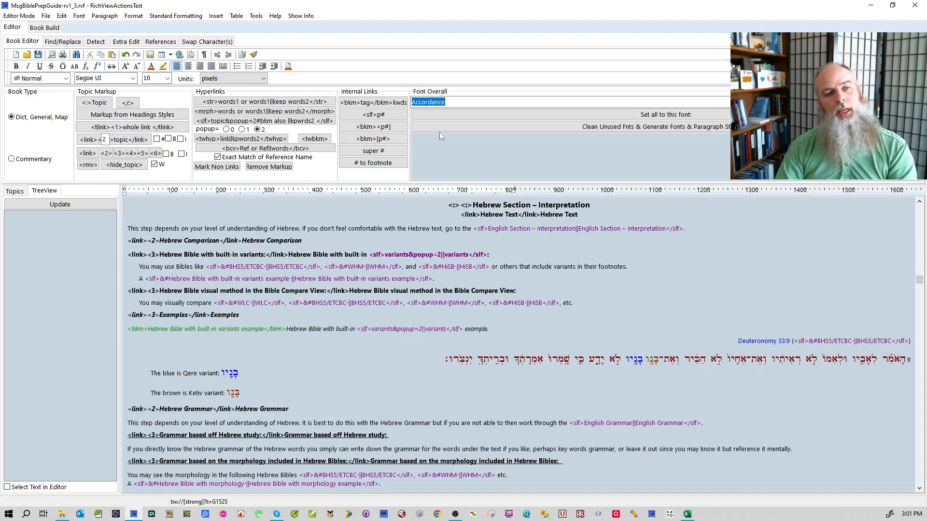
{"action": "left_click", "coordinate": [569, 128]}
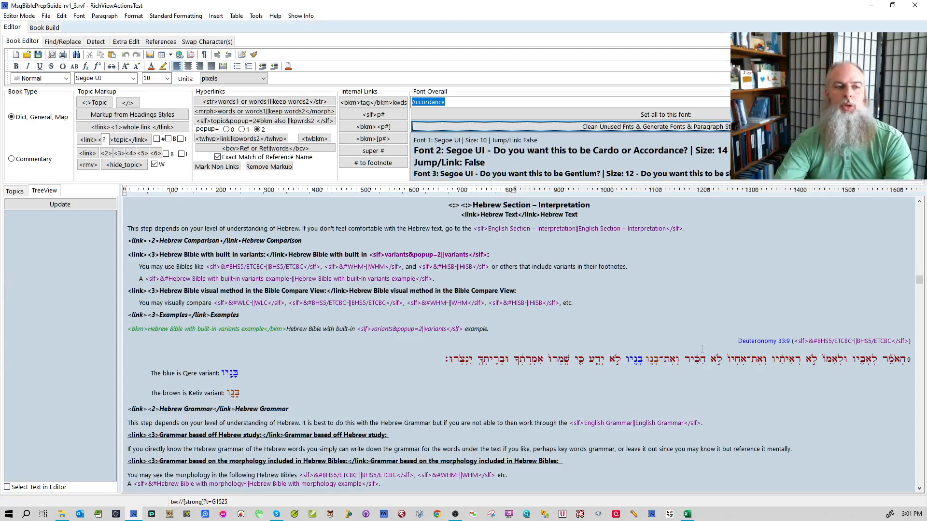
{"action": "left_click", "coordinate": [568, 126]}
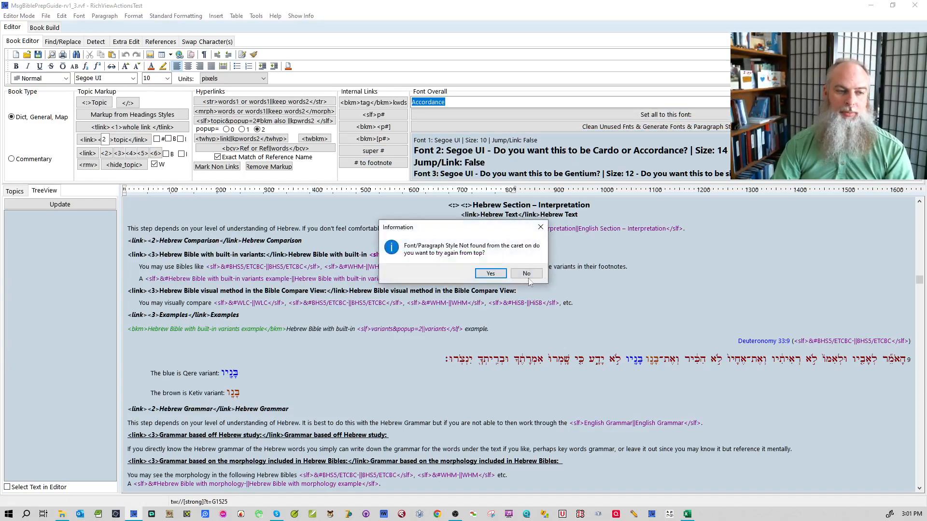
{"action": "left_click", "coordinate": [490, 273]}
{"action": "left_click", "coordinate": [175, 213]}
{"action": "scroll", "coordinate": [227, 402], "scroll_direction": "down", "scroll_amount": 5}
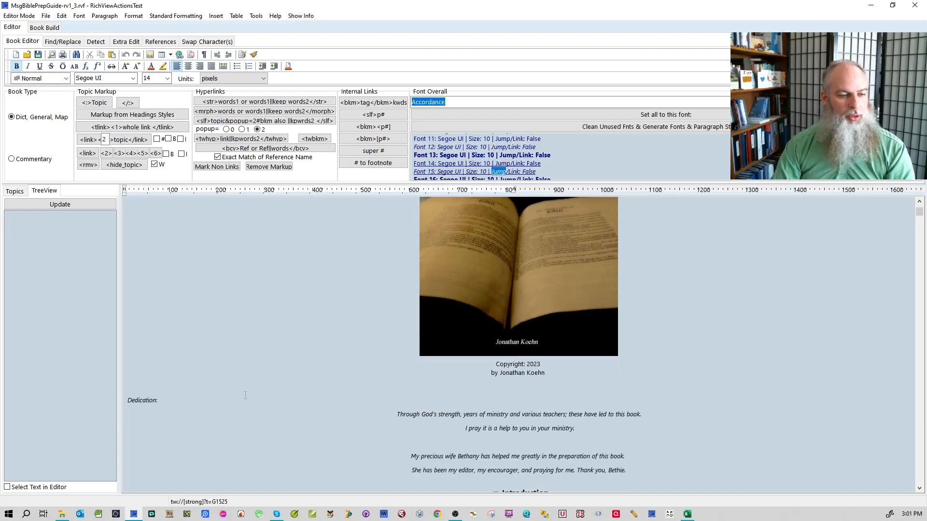
{"action": "scroll", "coordinate": [244, 377], "scroll_direction": "up", "scroll_amount": 5}
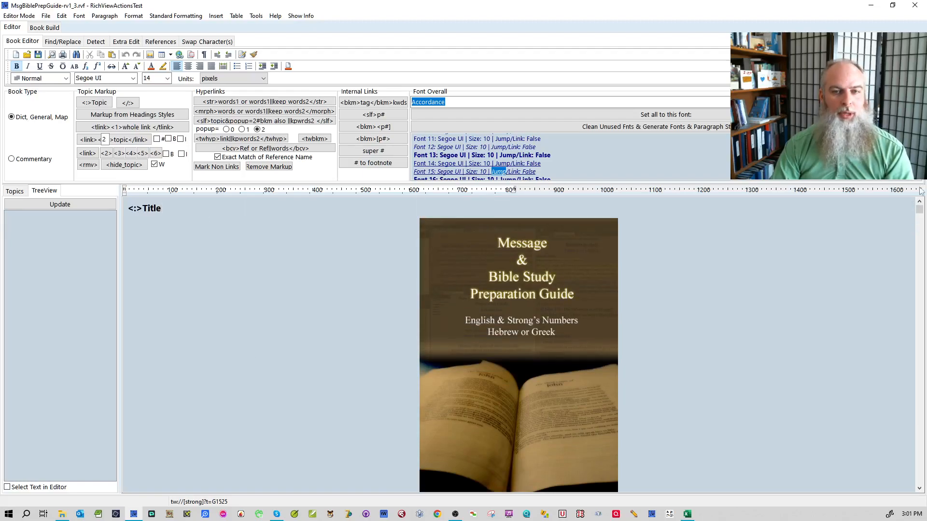
{"action": "scroll", "coordinate": [666, 157], "scroll_direction": "up", "scroll_amount": 4}
{"action": "key", "text": "shift+Home"}
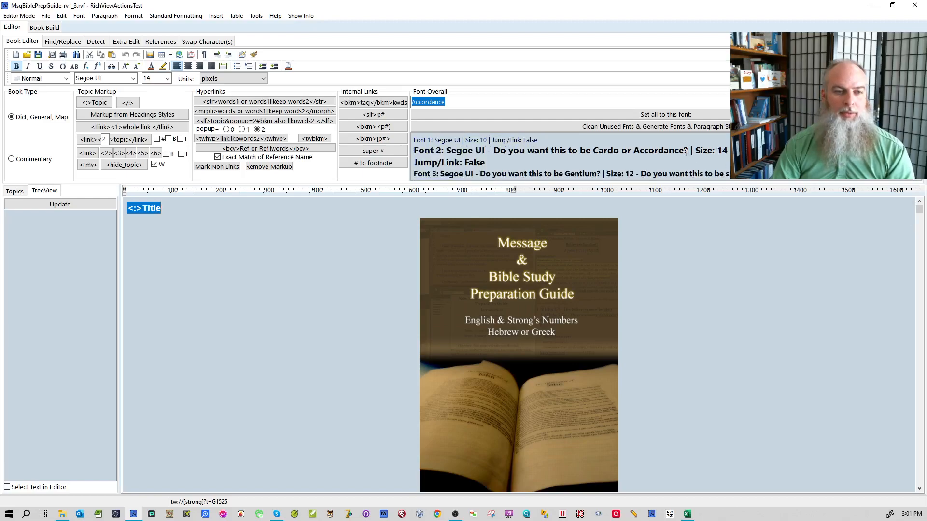
- Find the text using the size 14 style again and set the <:>Title heading's font size to 10
{"action": "double_click", "coordinate": [686, 153]}
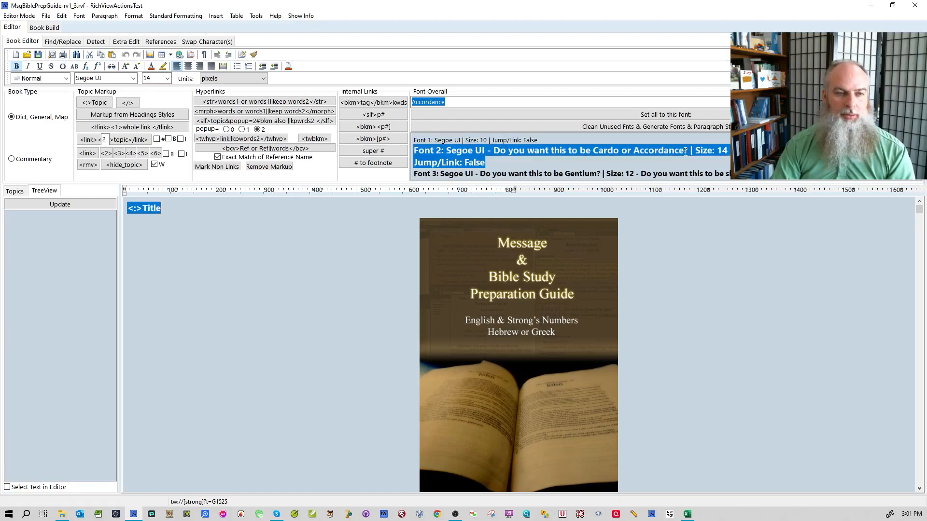
{"action": "left_click", "coordinate": [234, 213]}
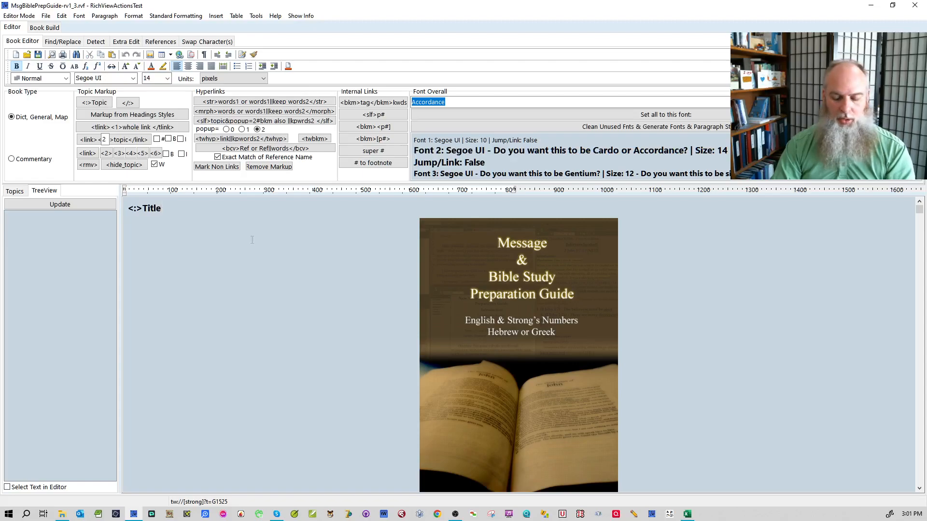
{"action": "key", "text": "Down"}
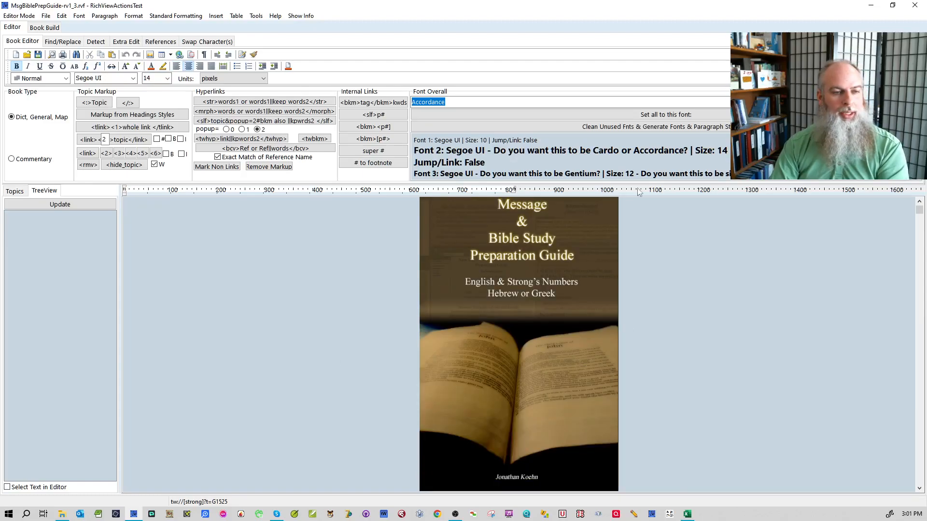
{"action": "double_click", "coordinate": [621, 151]}
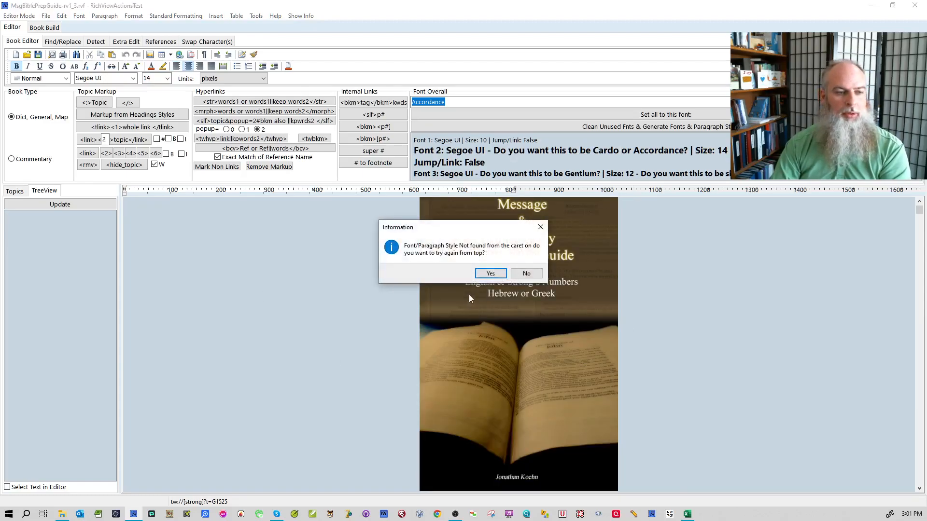
{"action": "left_click", "coordinate": [490, 273]}
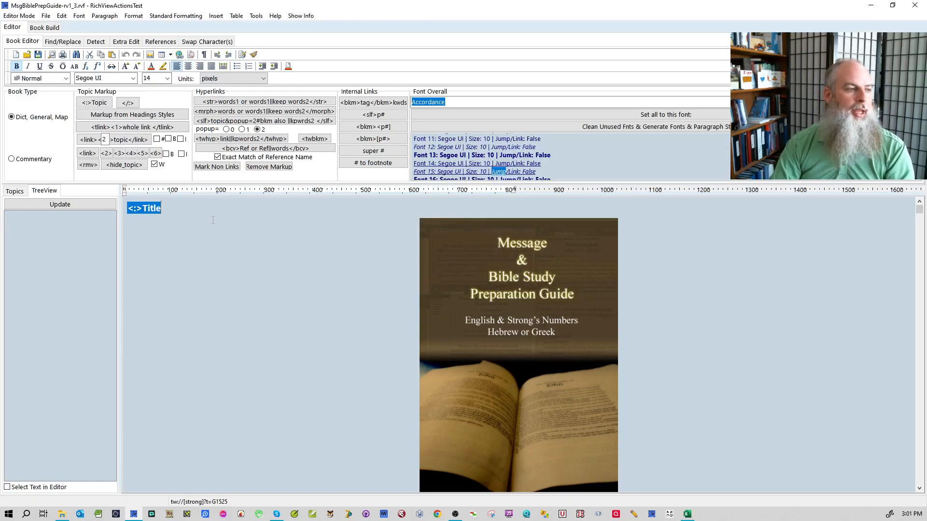
{"action": "left_click", "coordinate": [167, 79]}
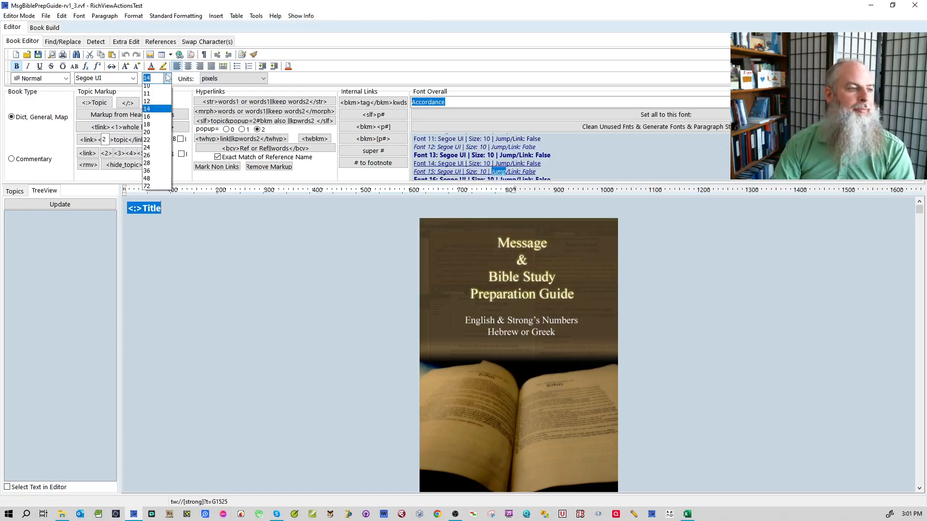
{"action": "left_click", "coordinate": [169, 104]}
{"action": "left_click", "coordinate": [191, 202]}
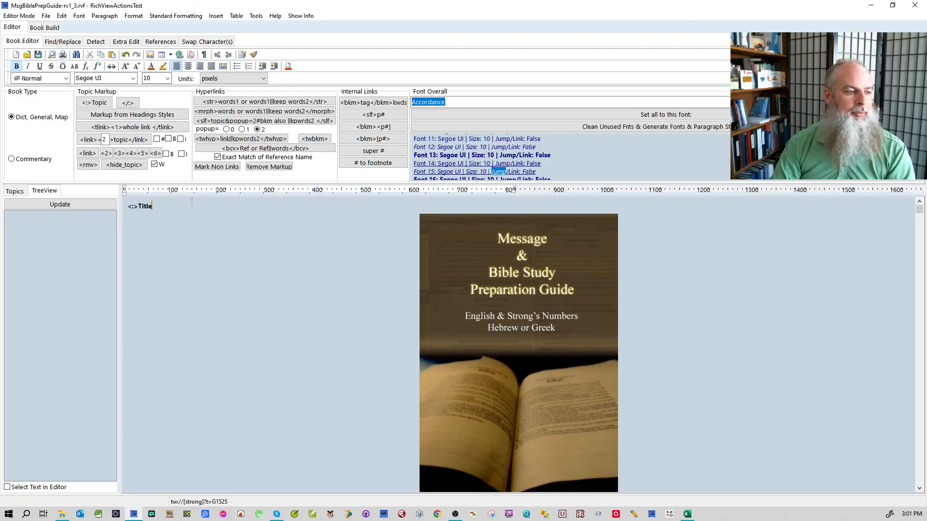
- Regenerate the styles list, find the size 18 style, and delete the stray blank after 3 John 1:1-14 in English Section - All together
{"action": "left_click", "coordinate": [566, 128]}
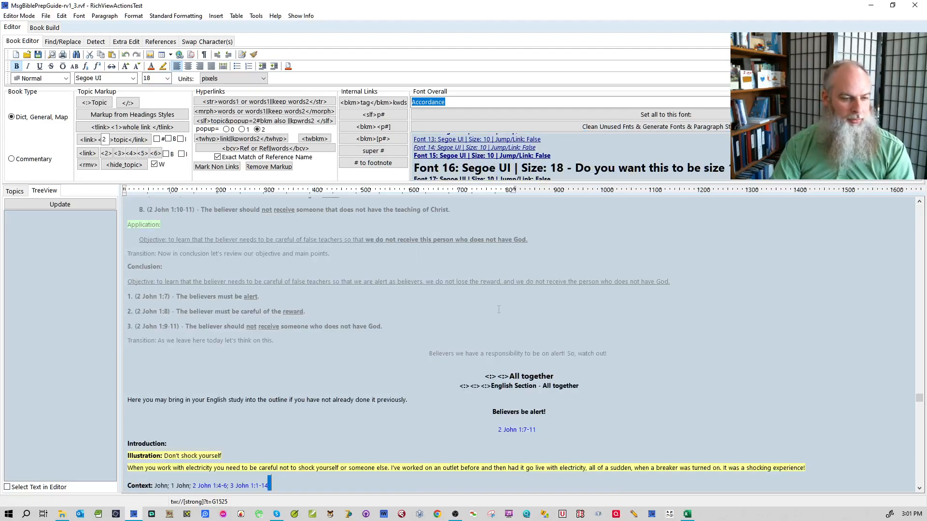
{"action": "scroll", "coordinate": [492, 305], "scroll_direction": "down", "scroll_amount": 2}
{"action": "left_click", "coordinate": [384, 362]}
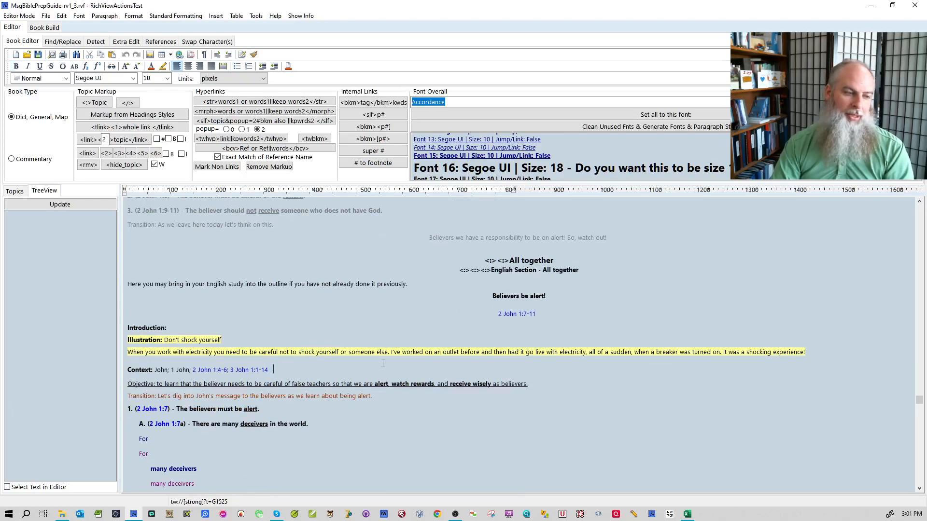
{"action": "key", "text": "BackSpace"}
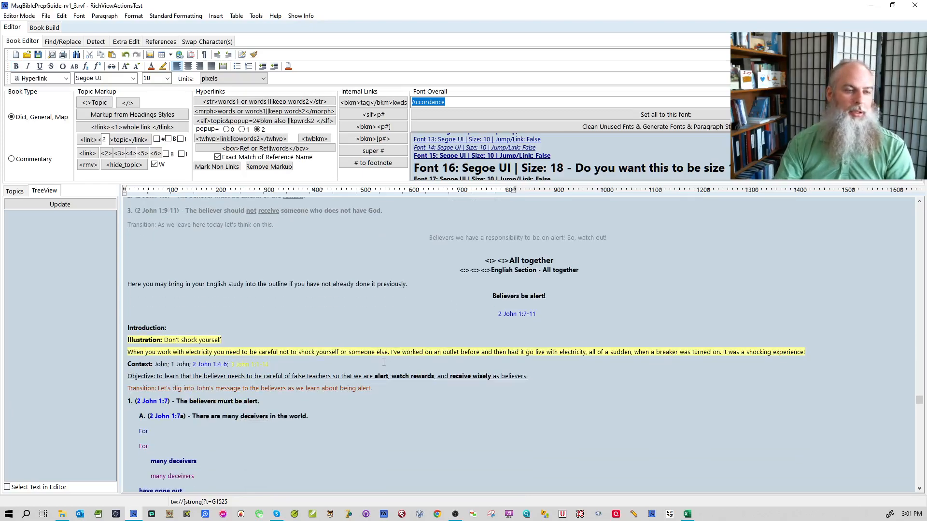
- Regenerate the styles list, find the size 12 style, and delete the stray blank ending the Context line in Greek Section – All together
{"action": "left_click", "coordinate": [557, 126]}
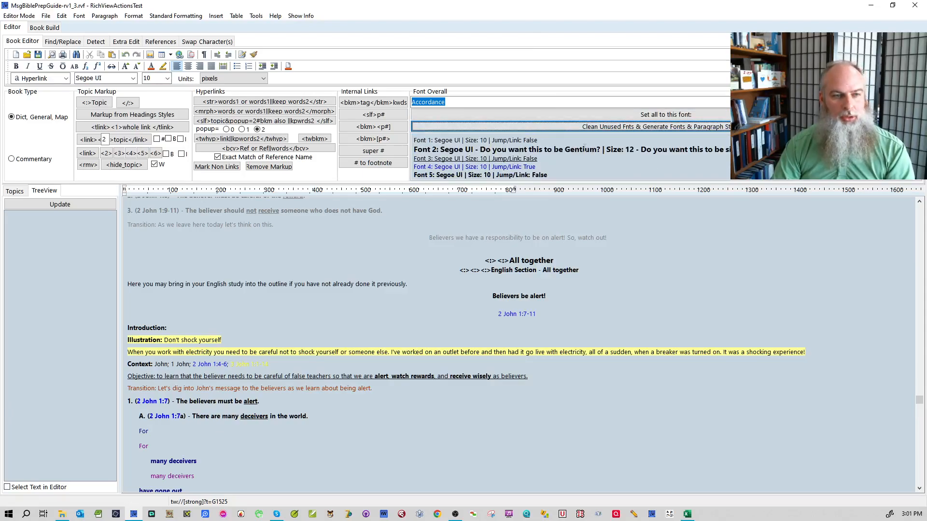
{"action": "double_click", "coordinate": [585, 150]}
{"action": "scroll", "coordinate": [464, 341], "scroll_direction": "down", "scroll_amount": 3}
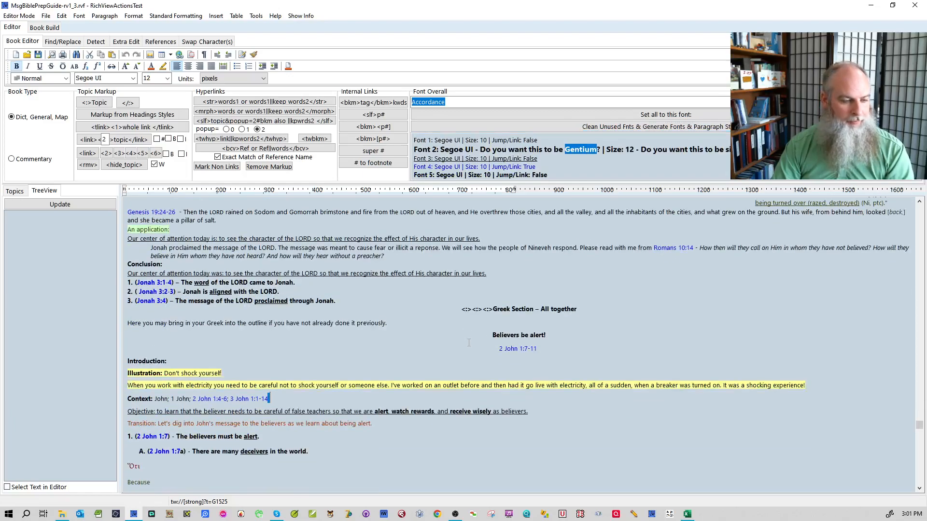
{"action": "left_click", "coordinate": [331, 398]}
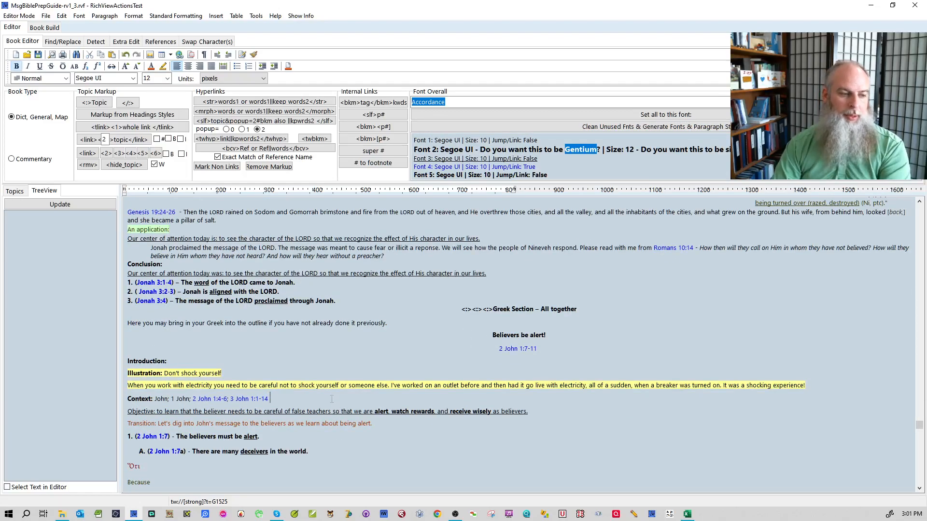
- Refresh the styles list, look for the size 12 style again, and set the Chapter 4 – Finalizing heading to size 10
{"action": "left_click", "coordinate": [576, 126]}
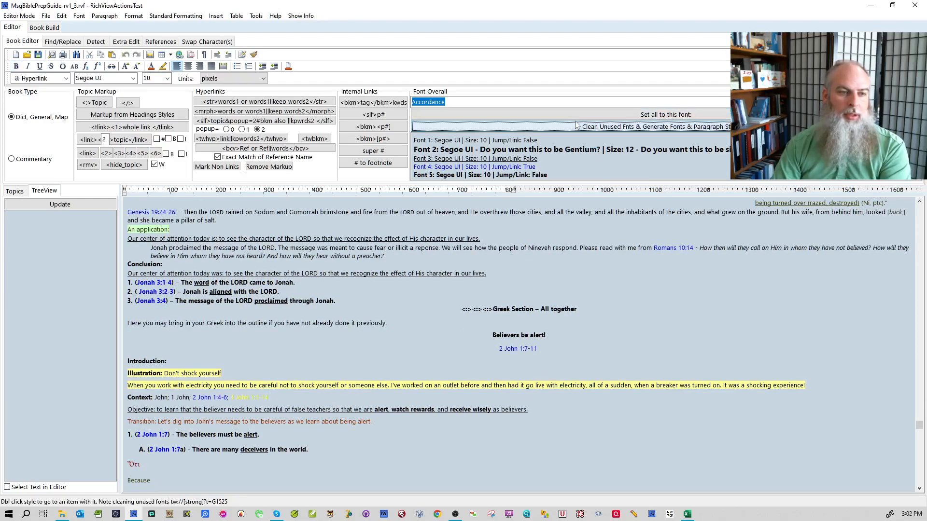
{"action": "double_click", "coordinate": [569, 150]}
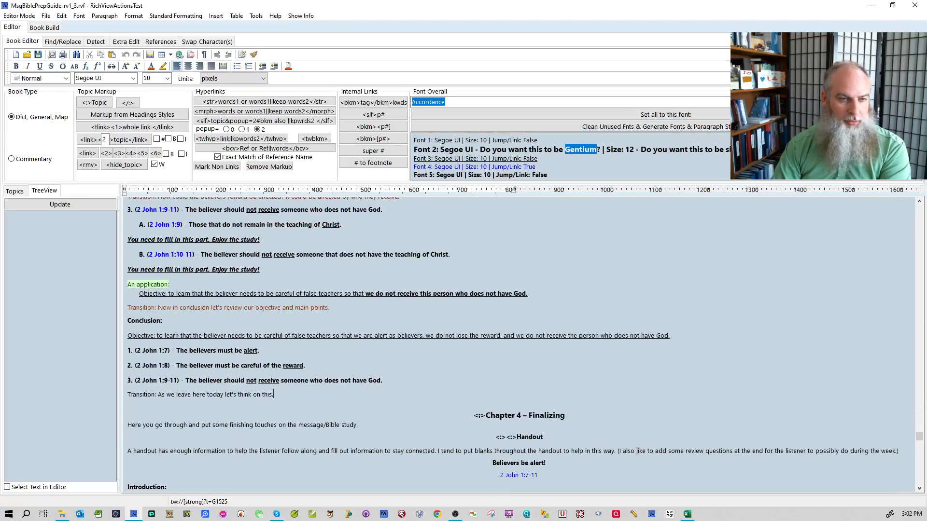
{"action": "scroll", "coordinate": [649, 434], "scroll_direction": "down", "scroll_amount": 1}
{"action": "left_click", "coordinate": [553, 386]}
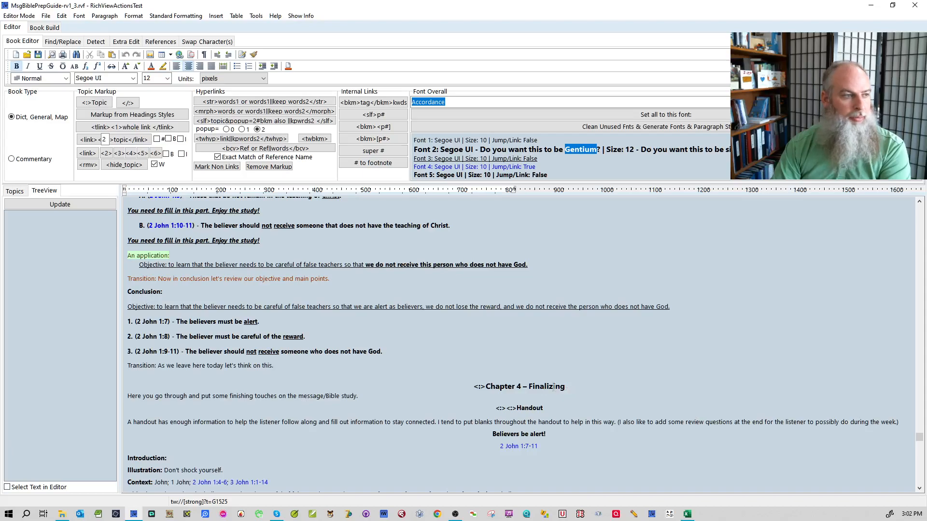
{"action": "left_click_drag", "start_coordinate": [565, 386], "coordinate": [446, 386]}
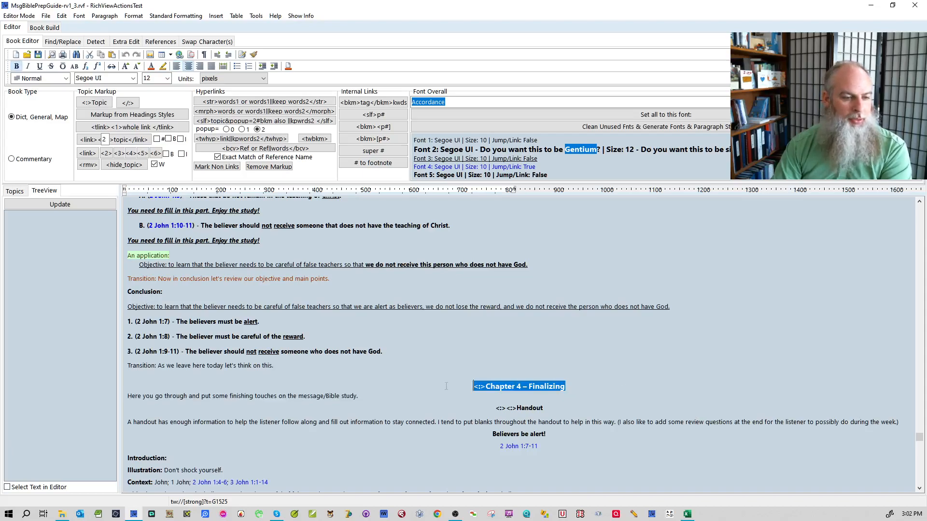
{"action": "left_click", "coordinate": [133, 79]}
{"action": "left_click", "coordinate": [124, 93]}
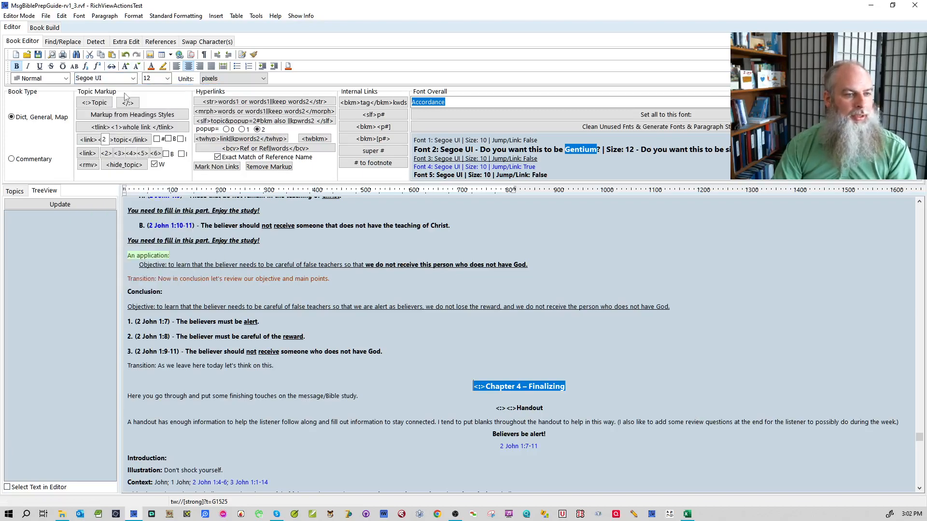
{"action": "left_click", "coordinate": [168, 79]}
{"action": "left_click", "coordinate": [149, 103]}
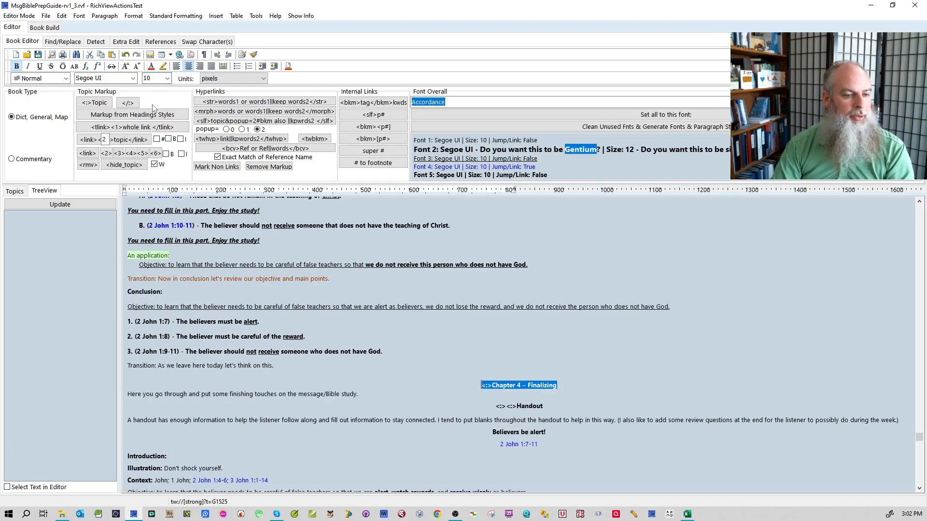
{"action": "left_click", "coordinate": [516, 338]}
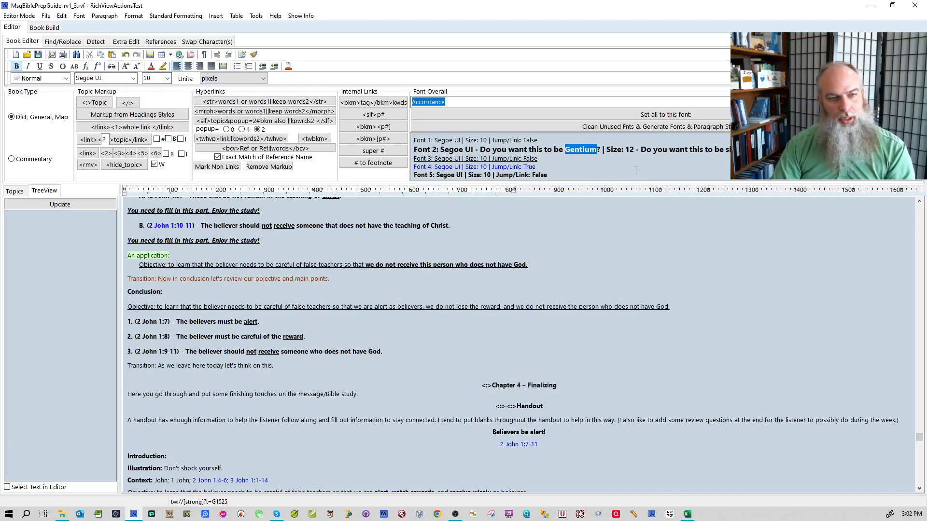
- Regenerate the styles list, find the size 12 style, and set the Chapter 5 - Appendix heading to size 10
{"action": "left_click", "coordinate": [630, 148]}
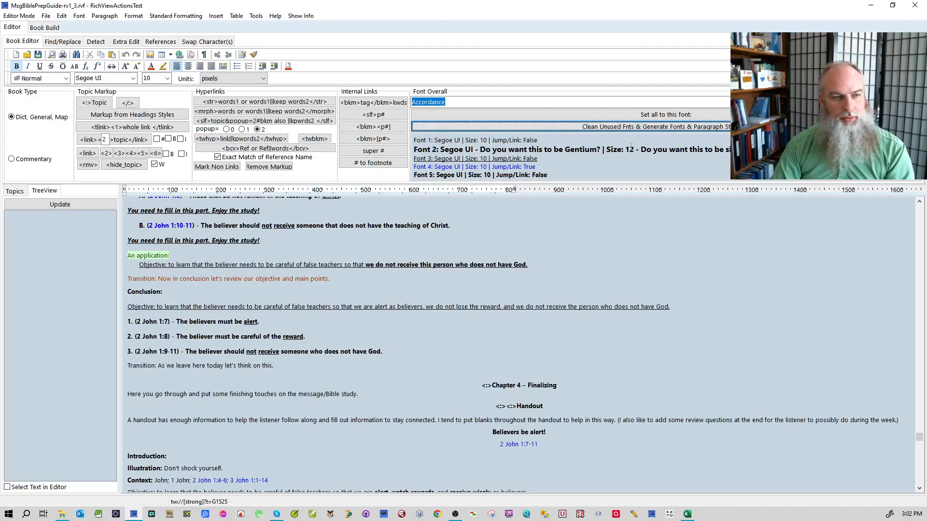
{"action": "double_click", "coordinate": [630, 149]}
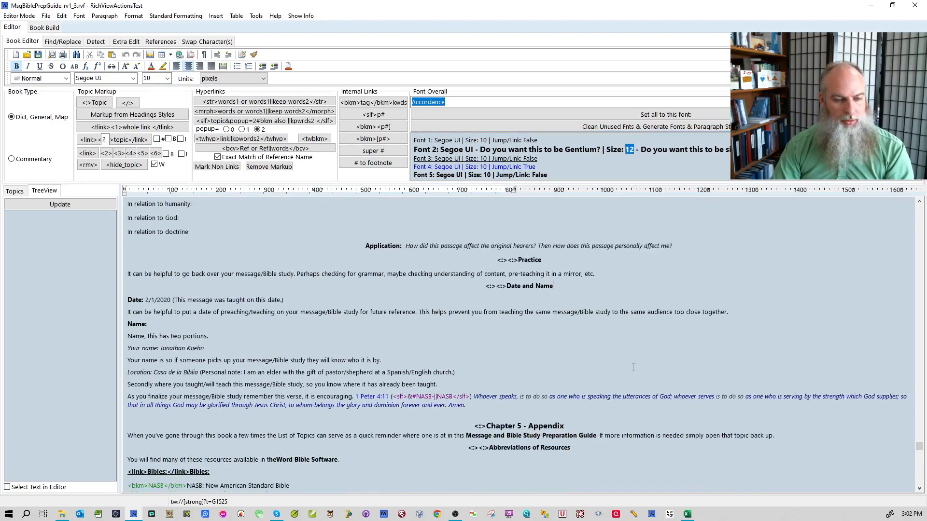
{"action": "left_click_drag", "start_coordinate": [592, 427], "coordinate": [474, 426]}
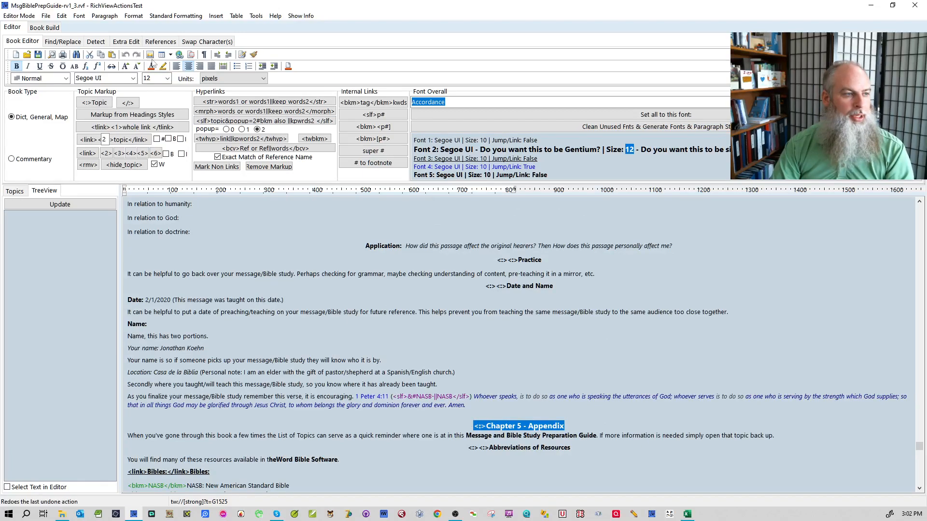
{"action": "left_click", "coordinate": [168, 78]}
{"action": "left_click", "coordinate": [154, 105]}
{"action": "left_click", "coordinate": [532, 331]}
- Regenerate the styles list, search for the size 12 style again from the top, and check the Introduction and Chapter 1 headings
{"action": "left_click", "coordinate": [615, 127]}
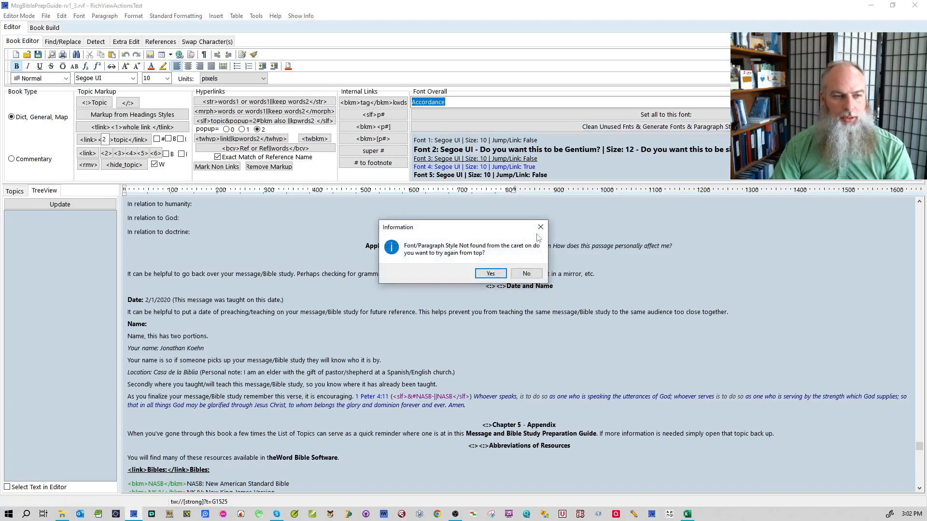
{"action": "left_click", "coordinate": [497, 271]}
{"action": "left_click", "coordinate": [539, 272]}
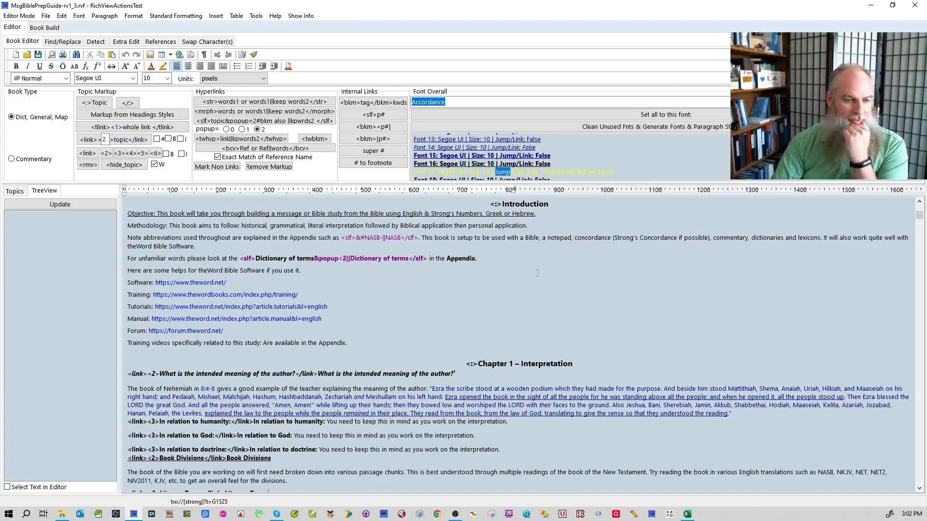
{"action": "left_click", "coordinate": [561, 283]}
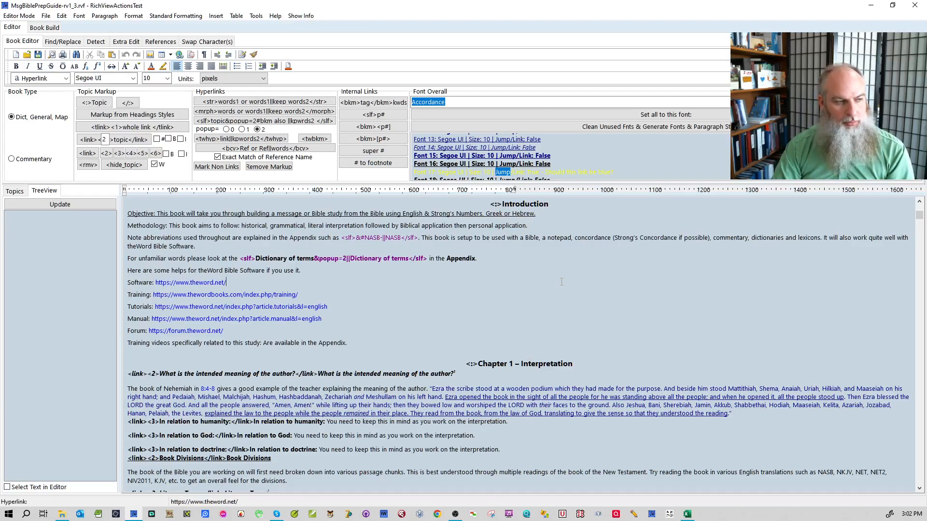
{"action": "scroll", "coordinate": [616, 287], "scroll_direction": "down", "scroll_amount": 4}
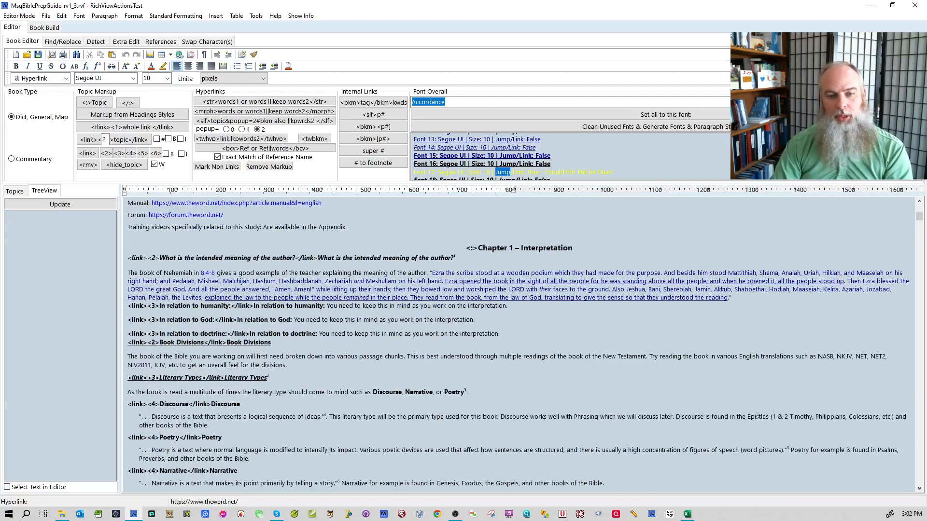
{"action": "left_click_drag", "start_coordinate": [921, 219], "coordinate": [919, 205]}
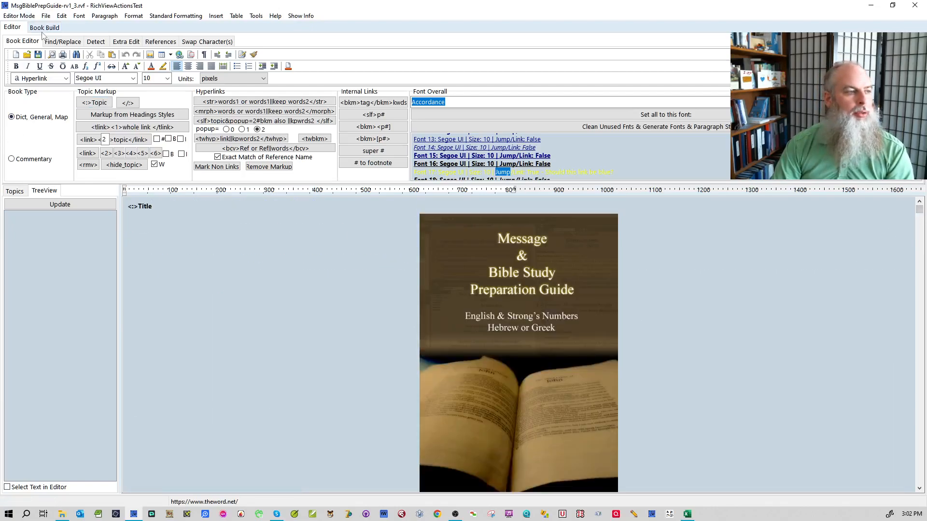
- Find "Chapter 4" in the guide and set the whole Chapter 4 – Finalizing heading to size 12
{"action": "left_click", "coordinate": [57, 41]}
{"action": "type", "text": "Chapter 4"}
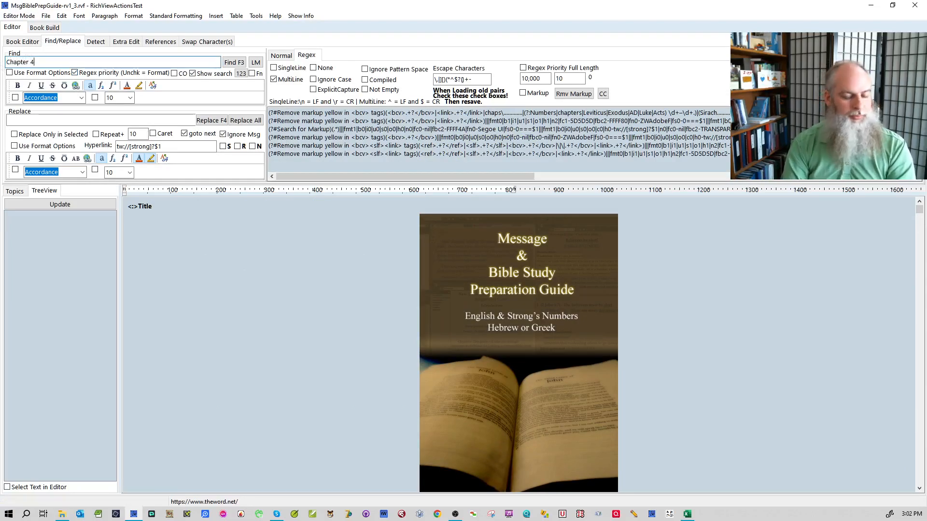
{"action": "key", "text": "F3"}
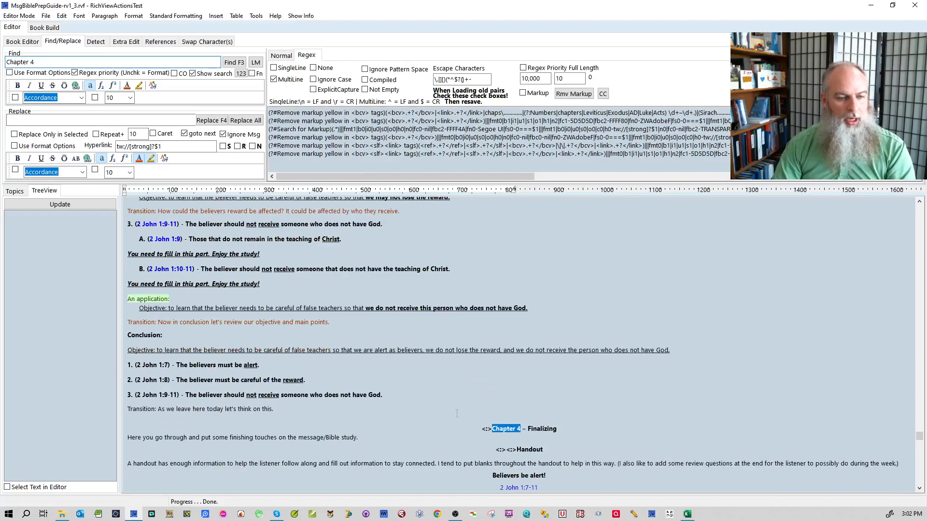
{"action": "triple_click", "coordinate": [571, 431]}
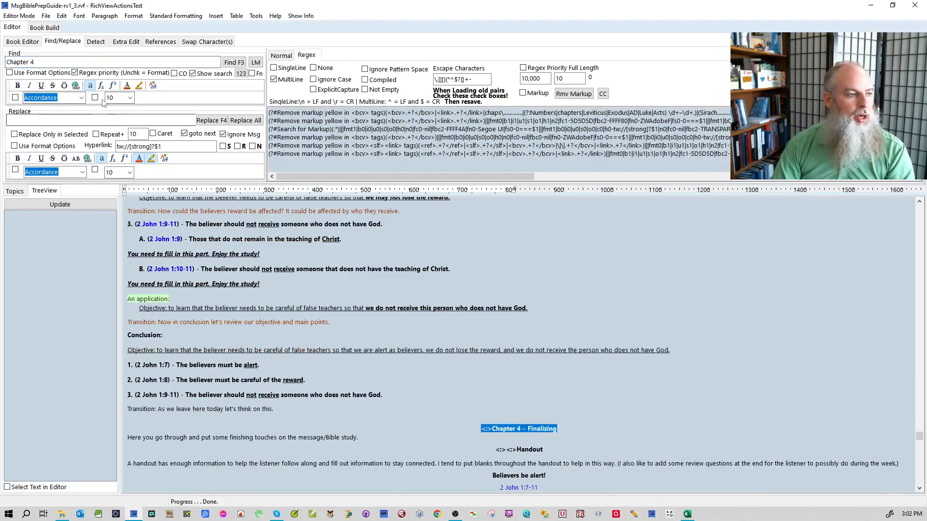
{"action": "left_click", "coordinate": [22, 41]}
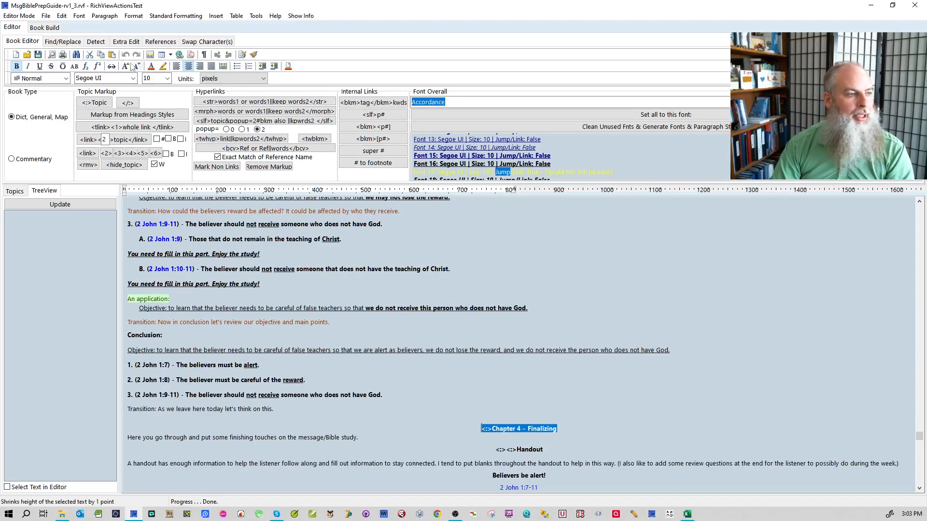
{"action": "left_click", "coordinate": [167, 78]}
{"action": "left_click", "coordinate": [147, 119]}
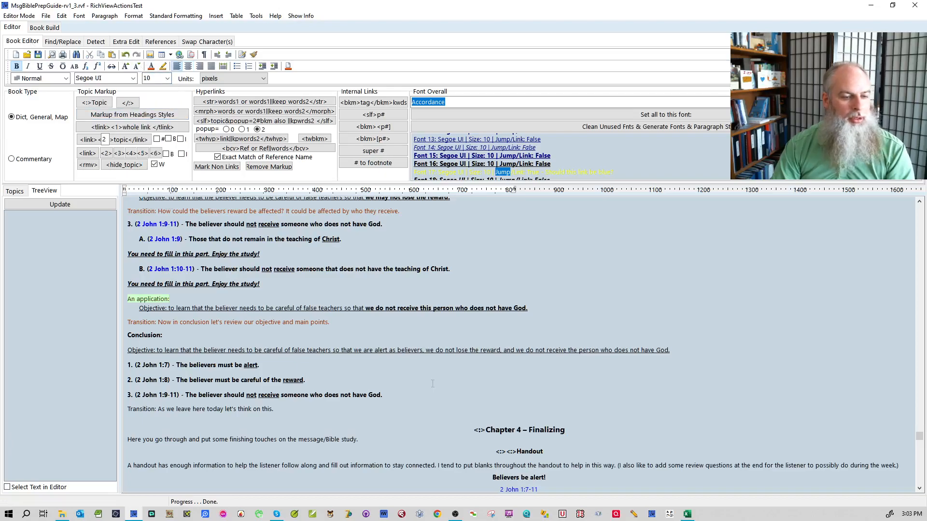
- Find "Chapter 5", set the whole Chapter 5 - Appendix heading to size 12, and save the guide
{"action": "left_click", "coordinate": [63, 42]}
{"action": "left_click", "coordinate": [71, 61]}
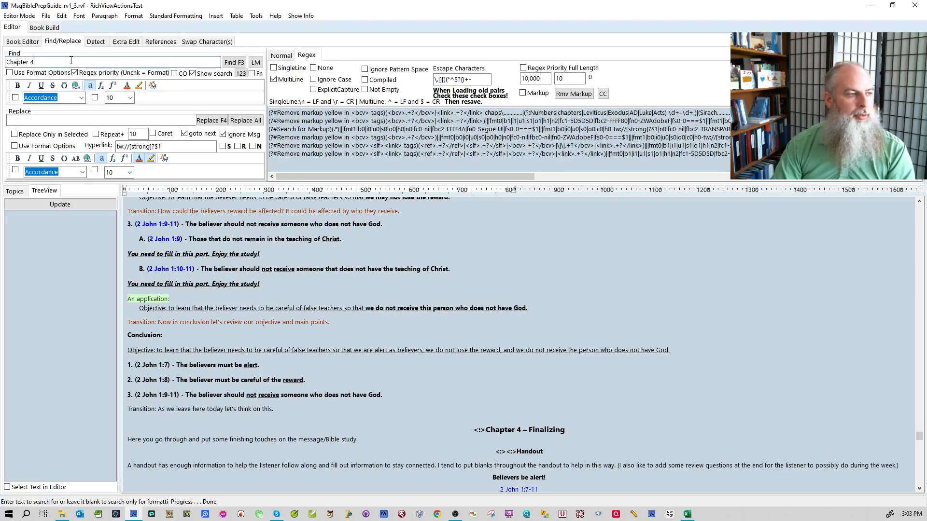
{"action": "key", "text": "BackSpace"}
{"action": "type", "text": "5"}
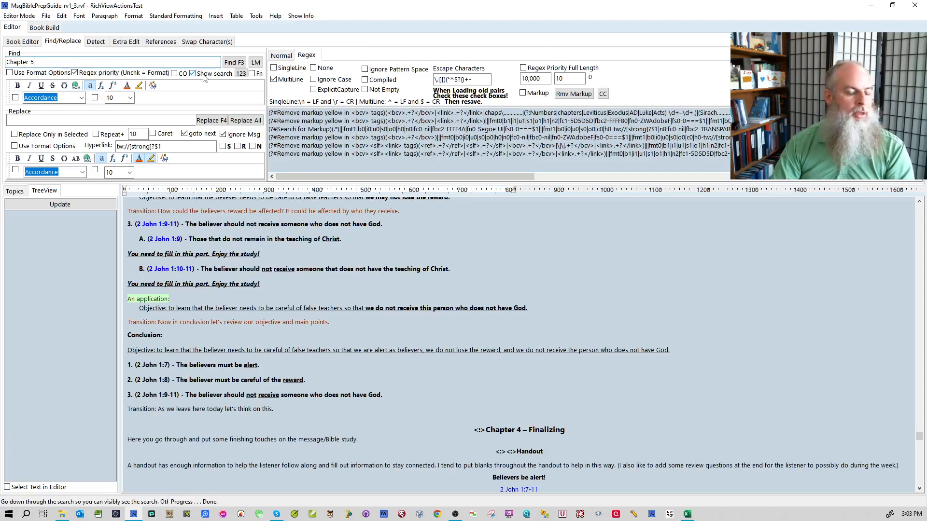
{"action": "key", "text": "F3"}
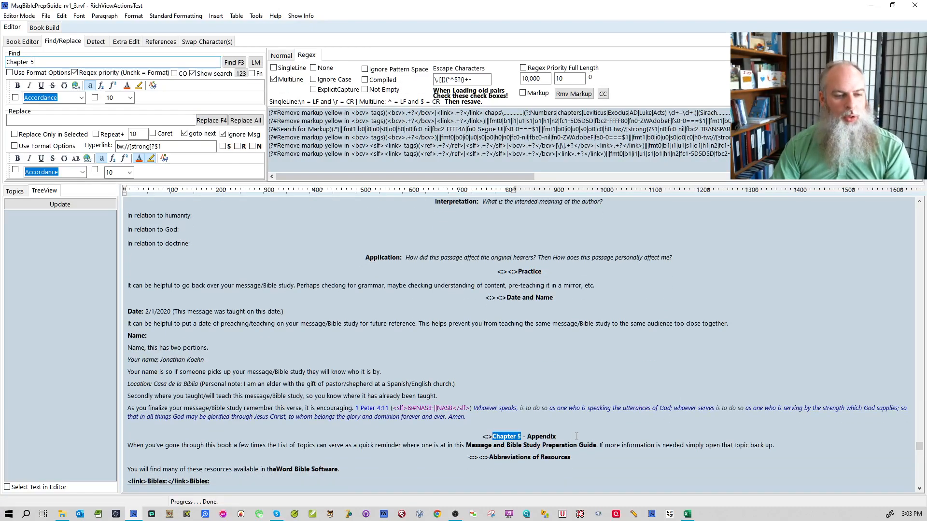
{"action": "left_click_drag", "start_coordinate": [576, 436], "coordinate": [480, 436]}
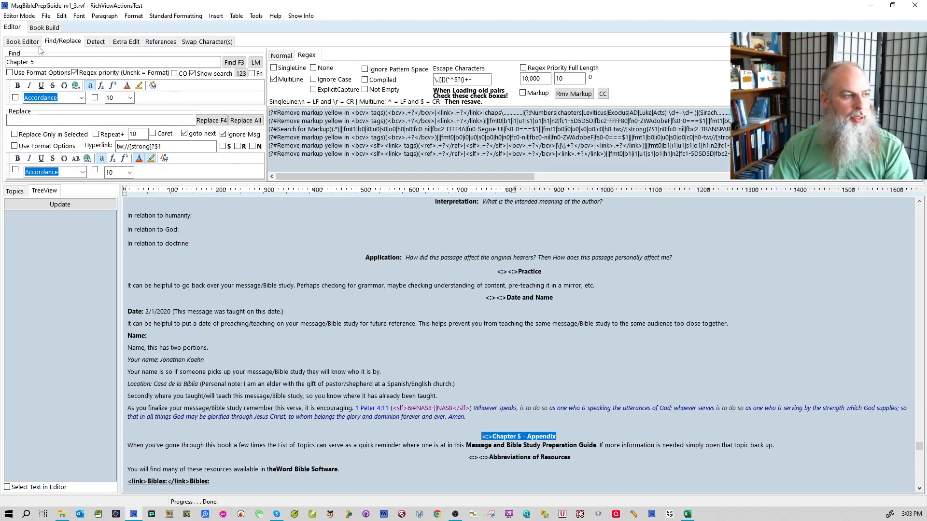
{"action": "left_click", "coordinate": [23, 41]}
{"action": "left_click", "coordinate": [167, 79]}
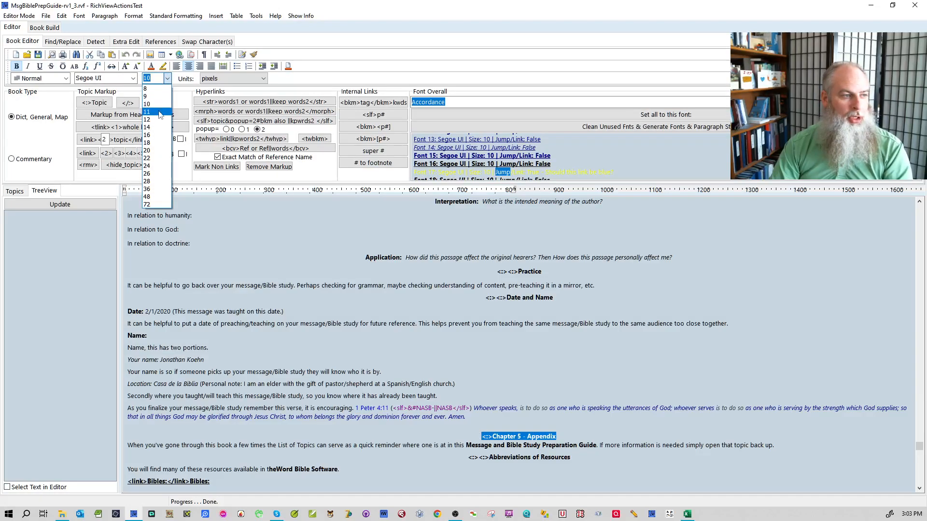
{"action": "left_click", "coordinate": [157, 125]}
{"action": "left_click", "coordinate": [526, 414]}
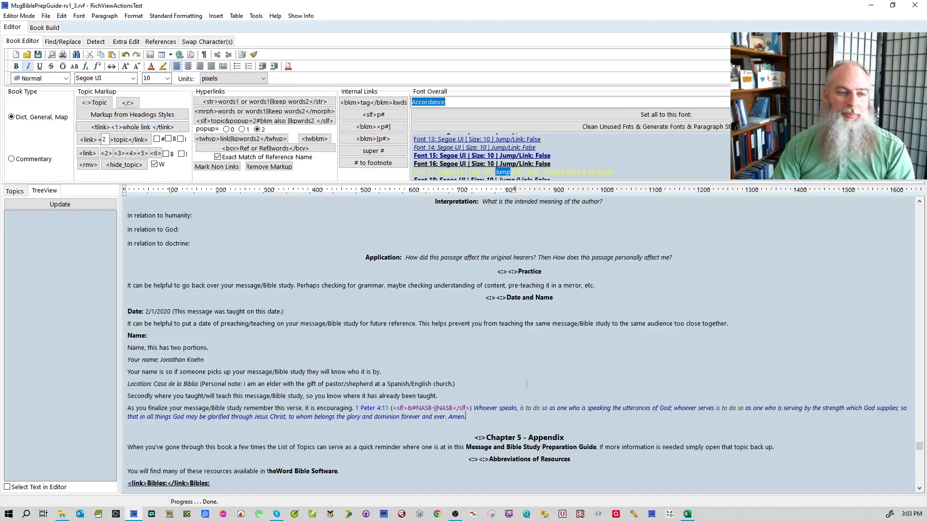
{"action": "left_click", "coordinate": [569, 350]}
{"action": "key", "text": "ctrl+s"}
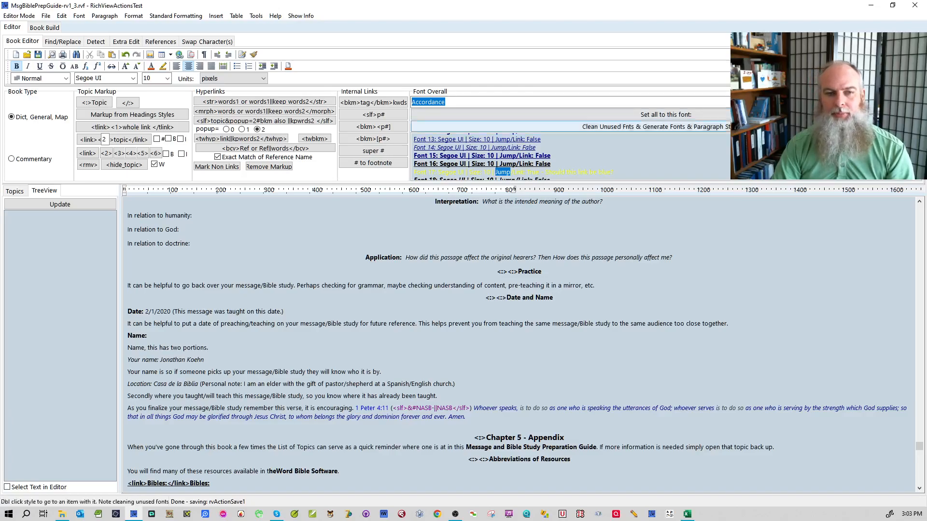
- Regenerate the styles list and review the listed fonts, searching for one of the styles again from the top of the document
{"action": "left_click", "coordinate": [708, 128]}
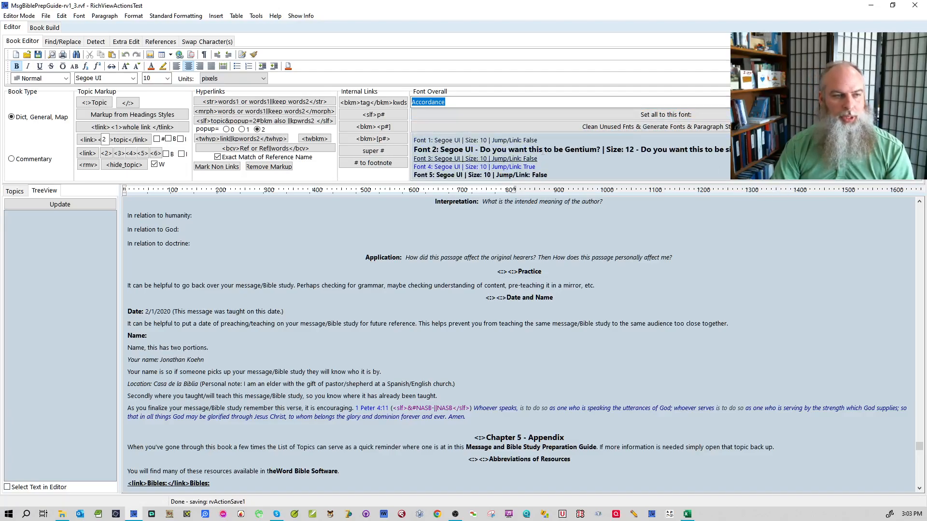
{"action": "scroll", "coordinate": [576, 154], "scroll_direction": "down", "scroll_amount": 1}
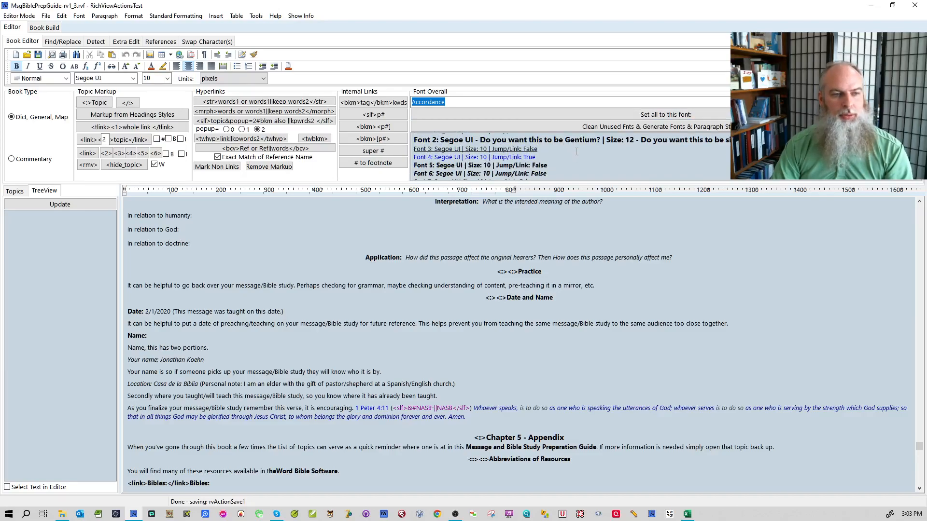
{"action": "scroll", "coordinate": [576, 152], "scroll_direction": "down", "scroll_amount": 1}
{"action": "scroll", "coordinate": [576, 151], "scroll_direction": "down", "scroll_amount": 1}
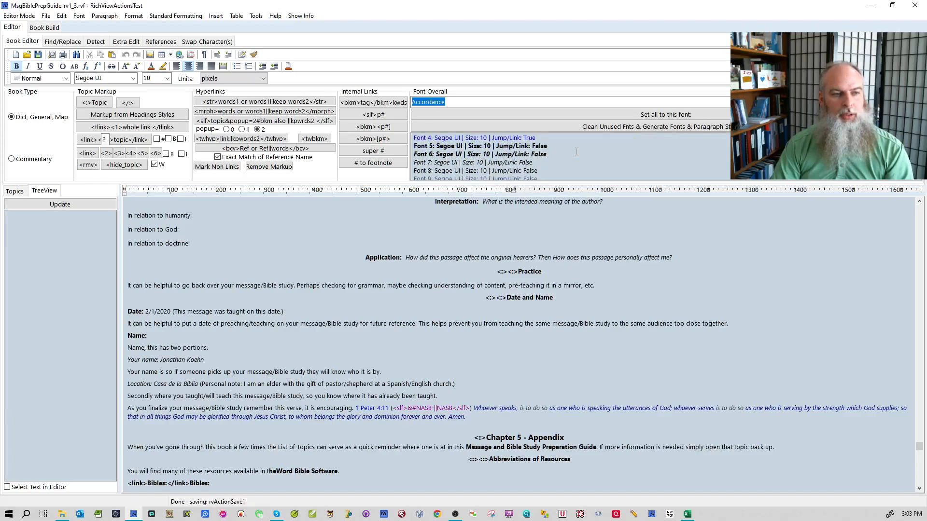
{"action": "scroll", "coordinate": [576, 151], "scroll_direction": "down", "scroll_amount": 1}
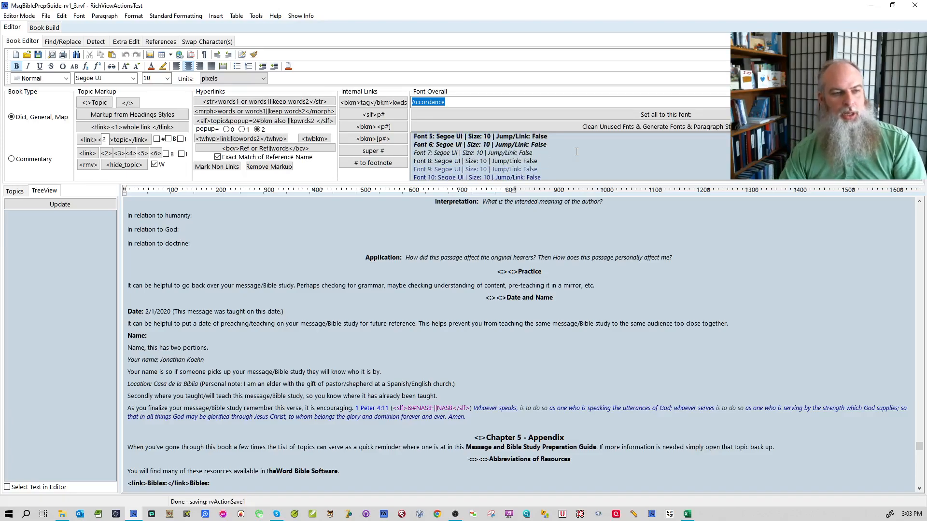
{"action": "scroll", "coordinate": [577, 152], "scroll_direction": "down", "scroll_amount": 1}
{"action": "left_click", "coordinate": [531, 159]}
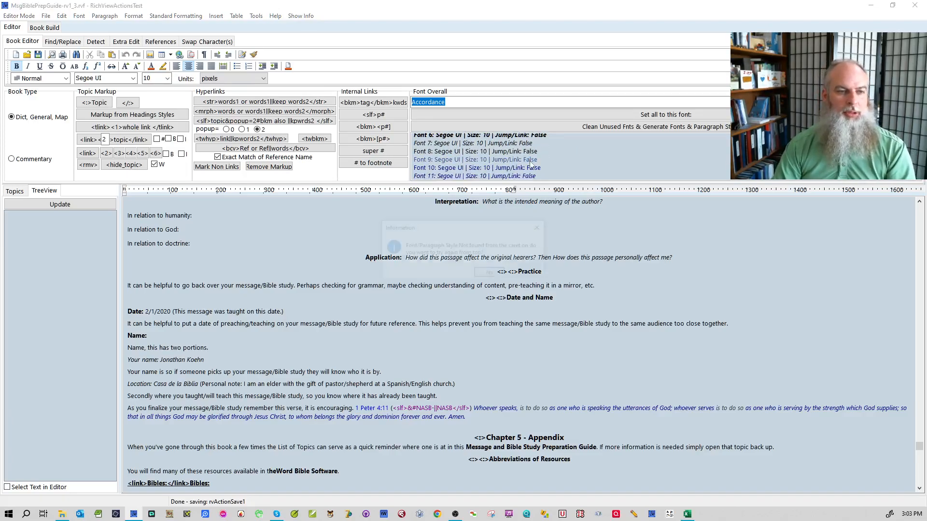
{"action": "left_click", "coordinate": [489, 272]}
{"action": "left_click", "coordinate": [526, 267]}
{"action": "scroll", "coordinate": [687, 161], "scroll_direction": "down", "scroll_amount": 2}
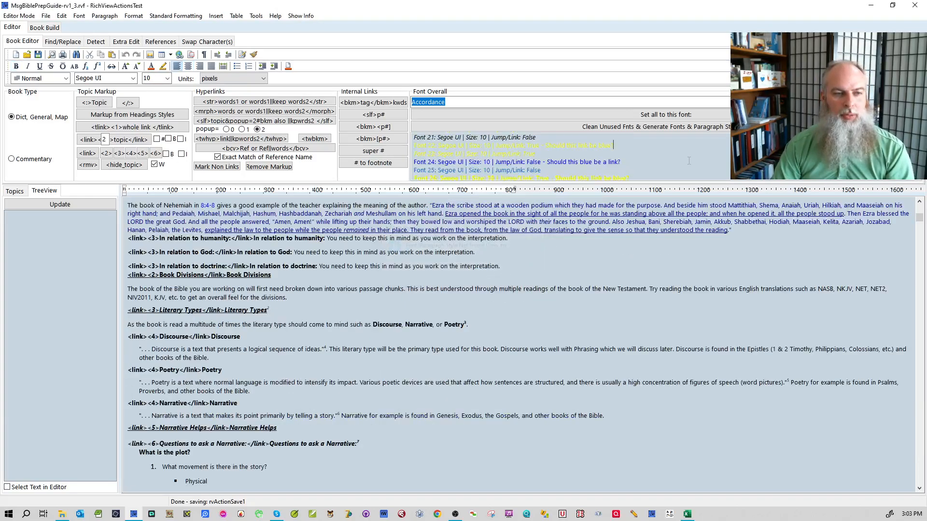
{"action": "scroll", "coordinate": [681, 155], "scroll_direction": "up", "scroll_amount": 3}
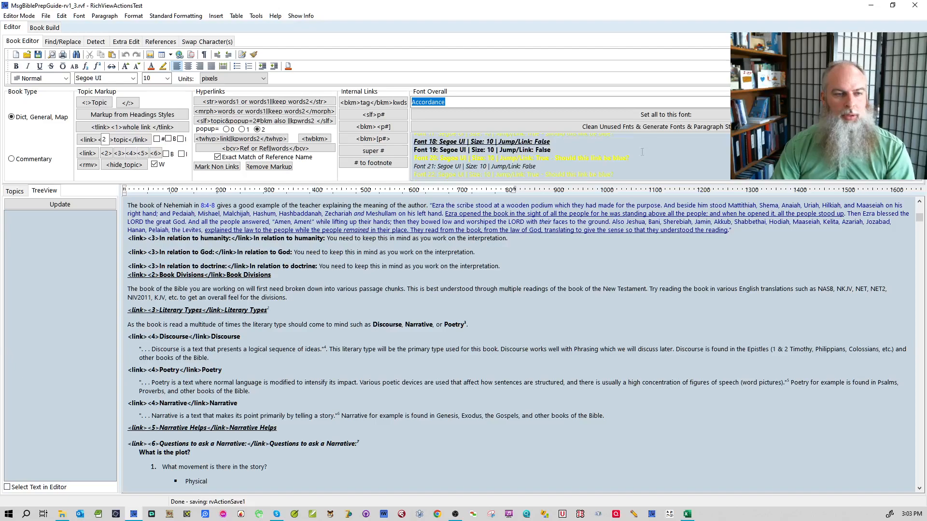
{"action": "scroll", "coordinate": [690, 159], "scroll_direction": "up", "scroll_amount": 2}
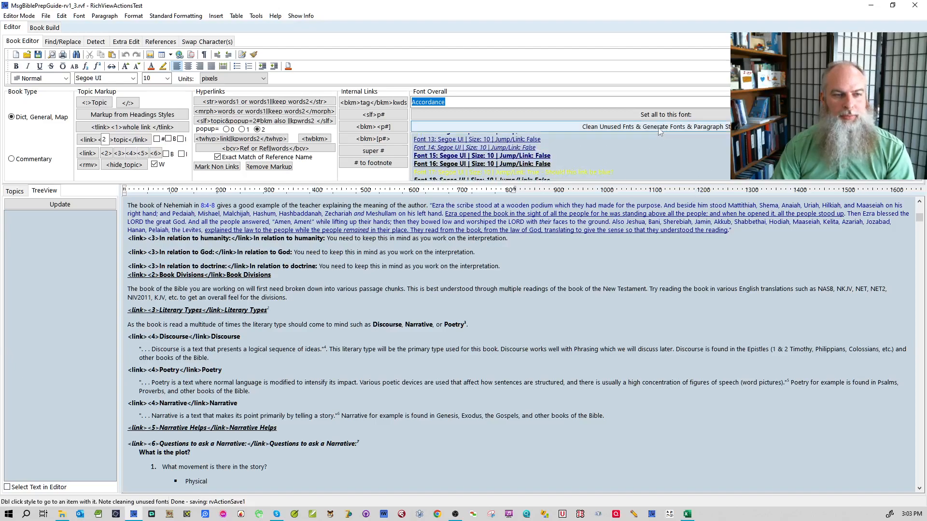
- Regenerate the styles list, find the Font 17 non-blue link style, and check the NASB and NKJV links in the Book Divisions paragraph
{"action": "left_click", "coordinate": [680, 127]}
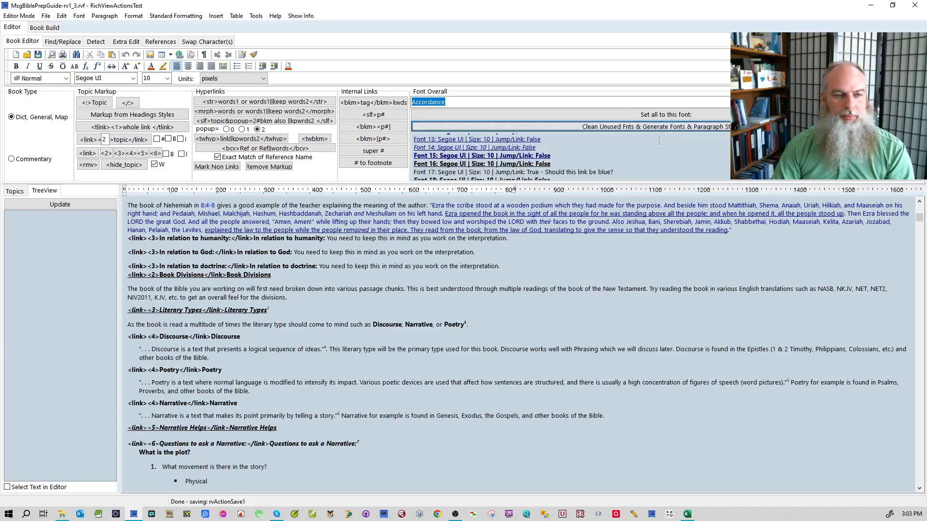
{"action": "double_click", "coordinate": [569, 173]}
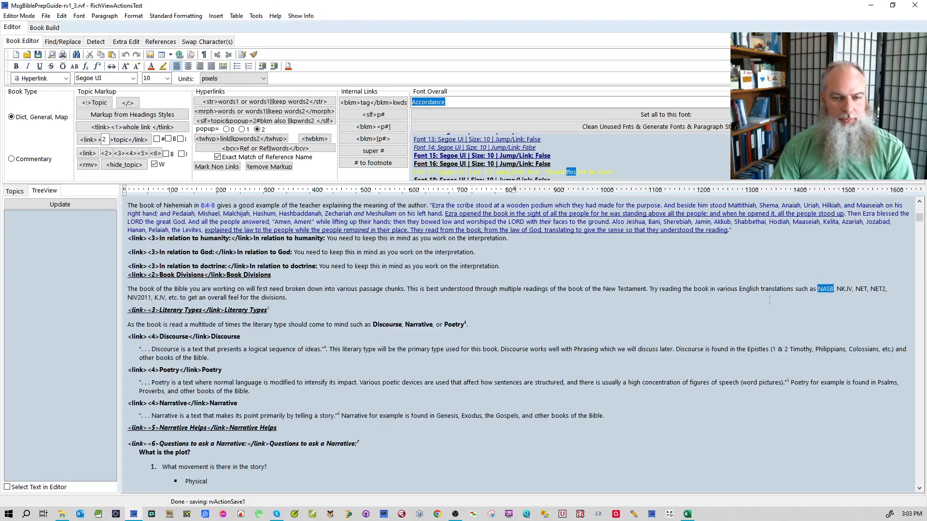
{"action": "left_click", "coordinate": [840, 296]}
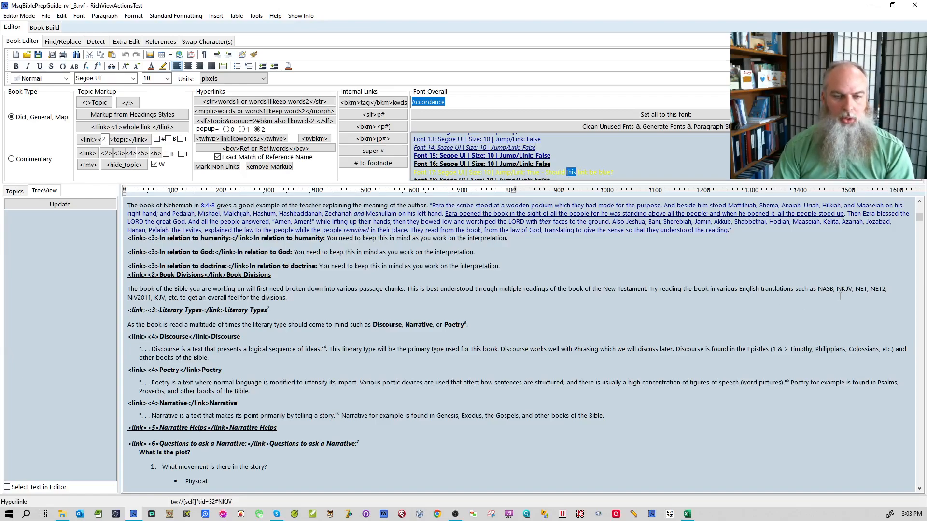
{"action": "left_click", "coordinate": [824, 289]}
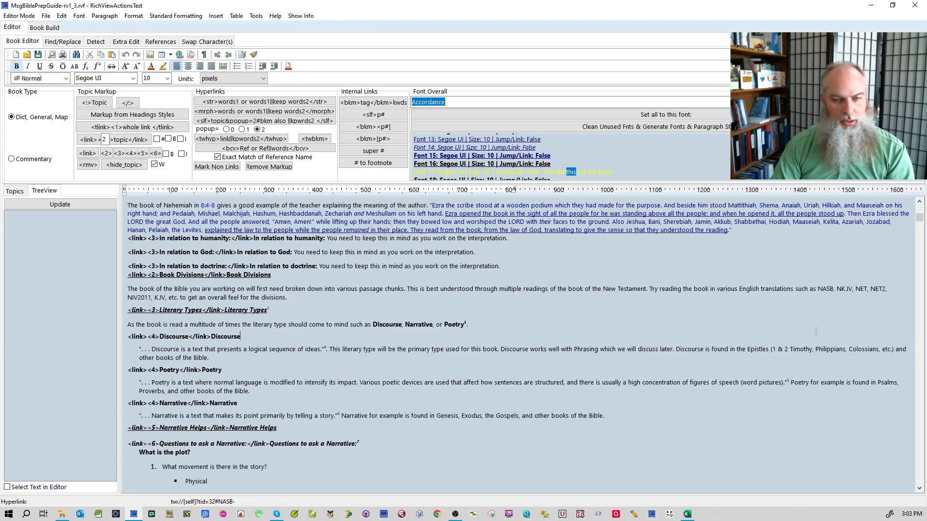
{"action": "left_click", "coordinate": [818, 300]}
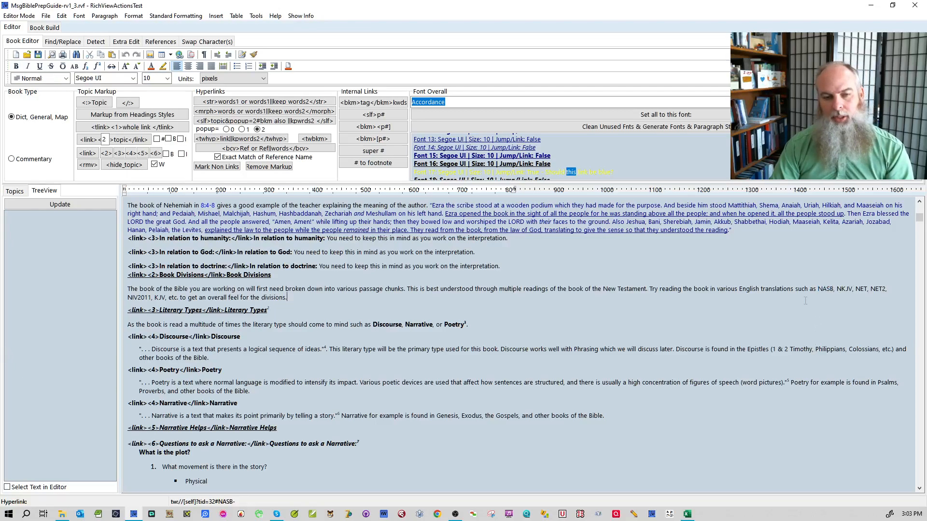
- Remove the hyperlink from "such as NASB, NKJV, NET, NET2," in the Book Divisions paragraph and check each abbreviation
{"action": "left_click_drag", "start_coordinate": [795, 290], "coordinate": [887, 290]}
{"action": "right_click", "coordinate": [886, 290]}
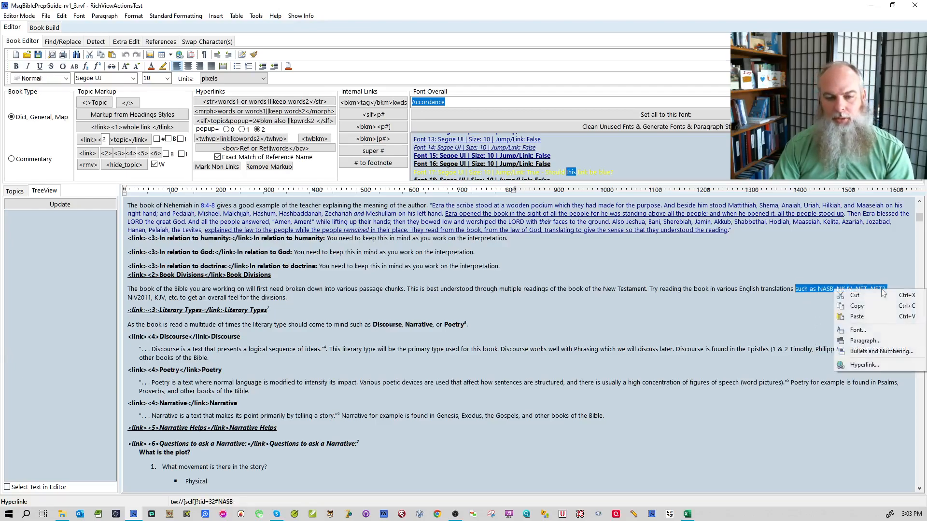
{"action": "left_click", "coordinate": [872, 363]}
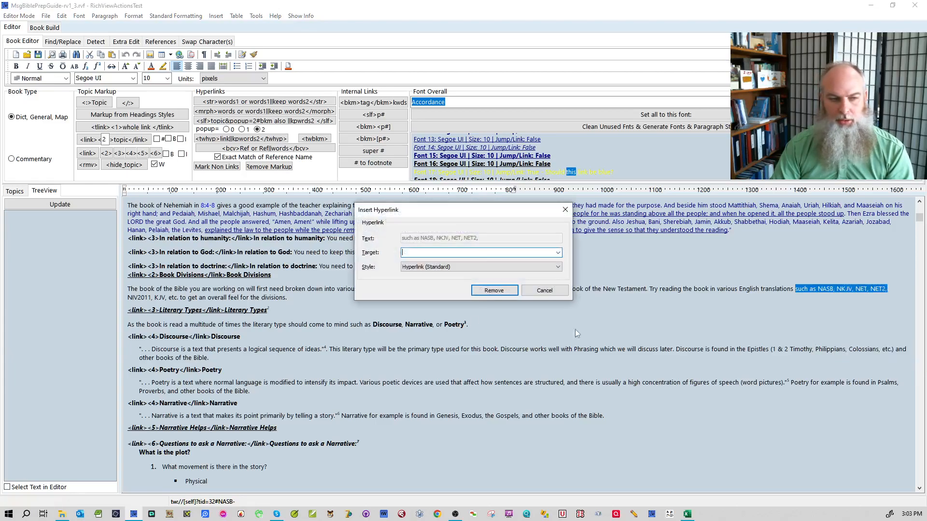
{"action": "left_click", "coordinate": [488, 292]}
{"action": "double_click", "coordinate": [829, 290]}
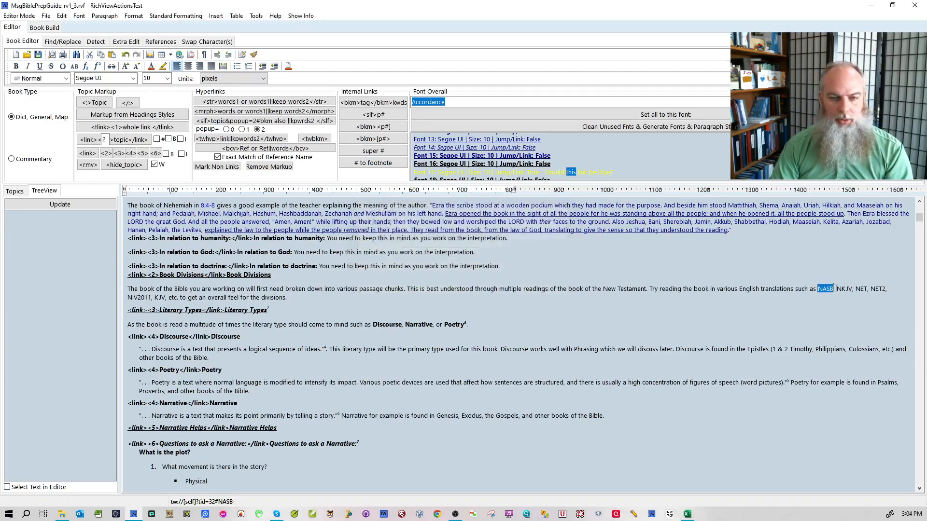
{"action": "double_click", "coordinate": [844, 290]}
{"action": "double_click", "coordinate": [863, 290]}
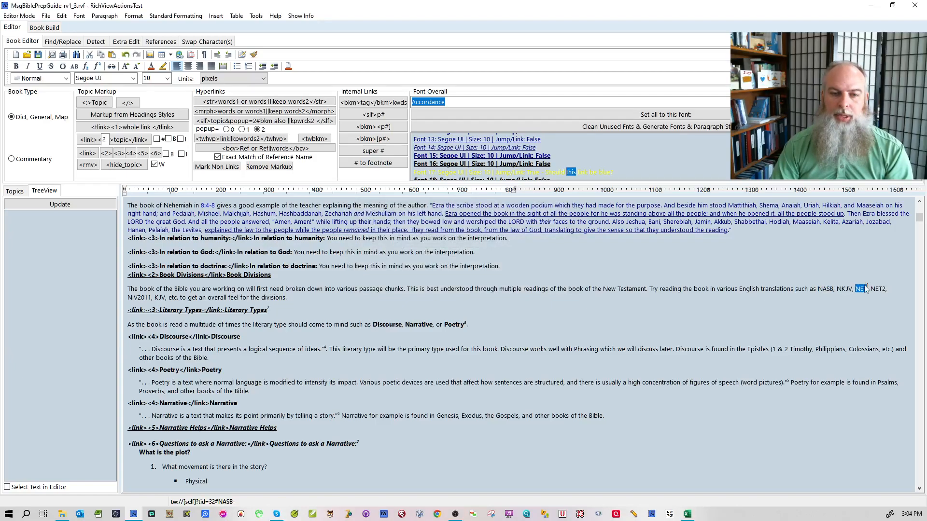
{"action": "triple_click", "coordinate": [877, 289]}
{"action": "double_click", "coordinate": [827, 290]}
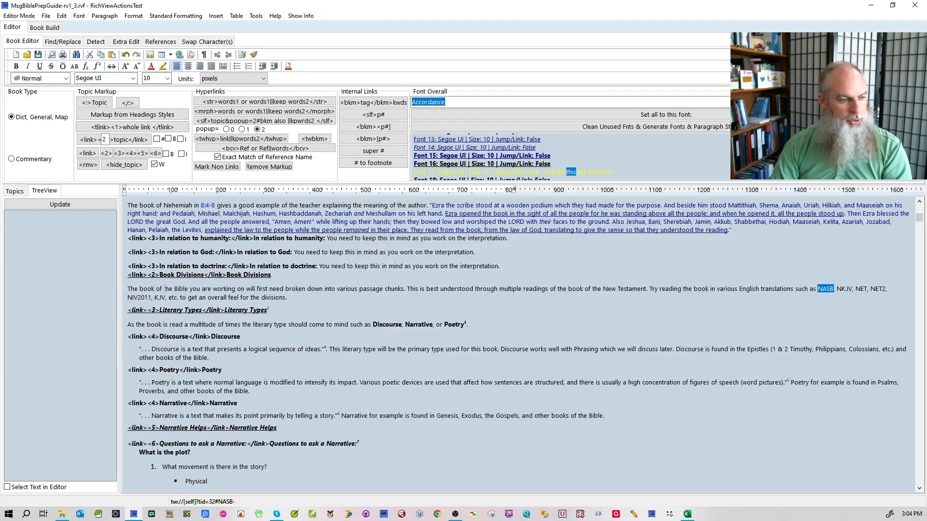
- Remove the hyperlink from "NIV2011, KJV, etc. to" in the Book Divisions paragraph
{"action": "left_click_drag", "start_coordinate": [187, 297], "coordinate": [127, 298]}
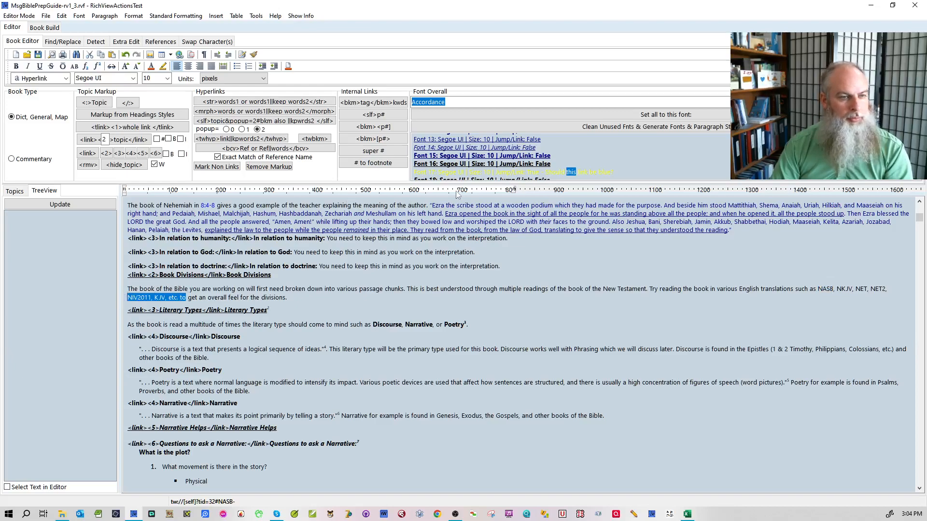
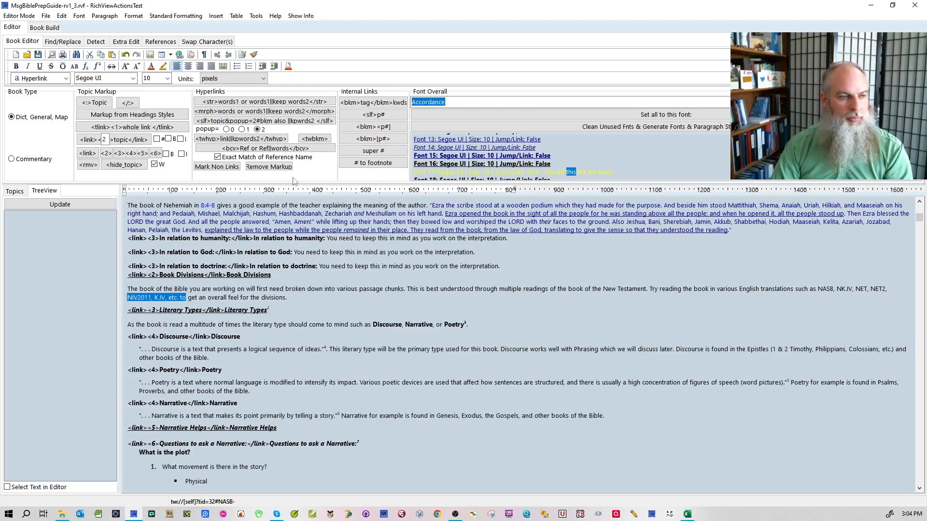
{"action": "right_click", "coordinate": [168, 299]}
{"action": "left_click", "coordinate": [190, 374]}
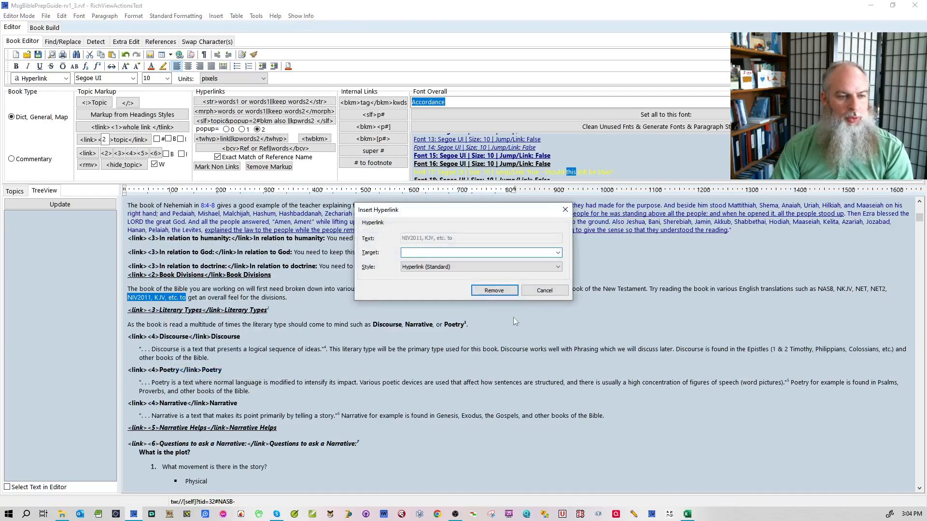
{"action": "left_click", "coordinate": [499, 293]}
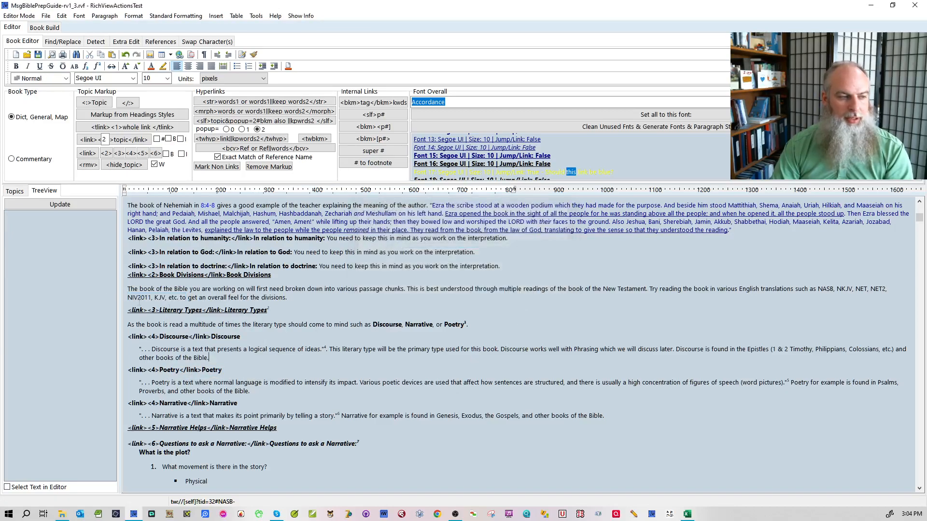
- Mark up NASB in the Book Divisions paragraph as the internal link <slf>&#NASB-||NASB</slf>, without the popup parameter
{"action": "double_click", "coordinate": [826, 290]}
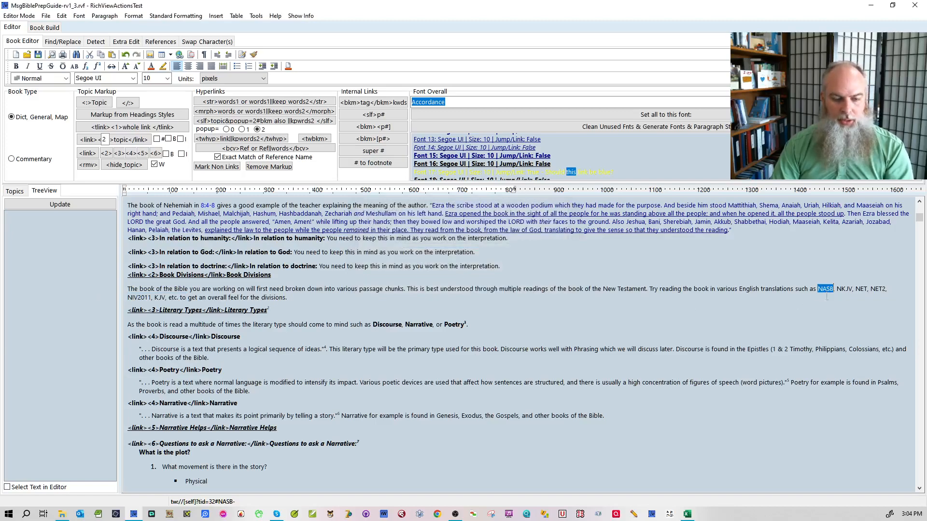
{"action": "key", "text": "ctrl+shift+s"}
{"action": "left_click", "coordinate": [828, 317]}
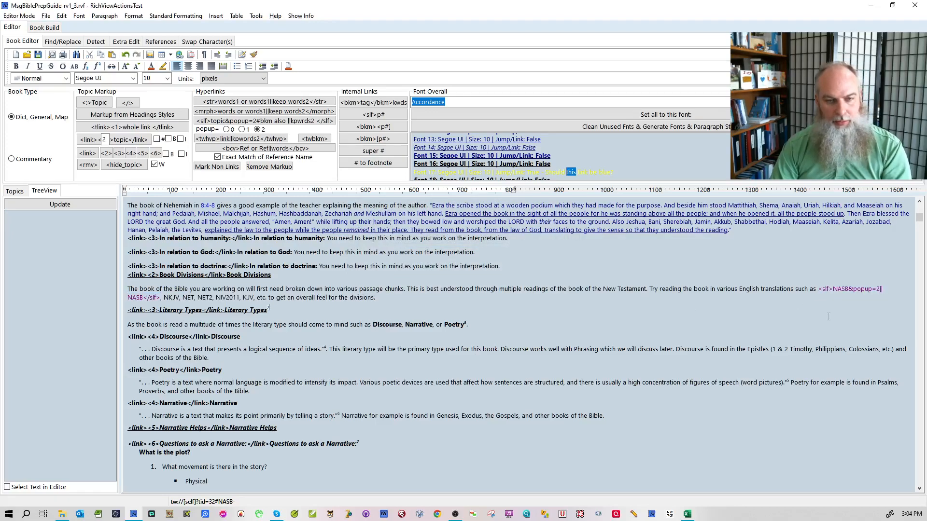
{"action": "left_click", "coordinate": [848, 288]}
{"action": "key", "text": "Delete"}
{"action": "key", "text": "Delete"}
{"action": "key", "text": "Delete"}
{"action": "key", "text": "Delete"}
{"action": "key", "text": "Delete"}
{"action": "key", "text": "Delete"}
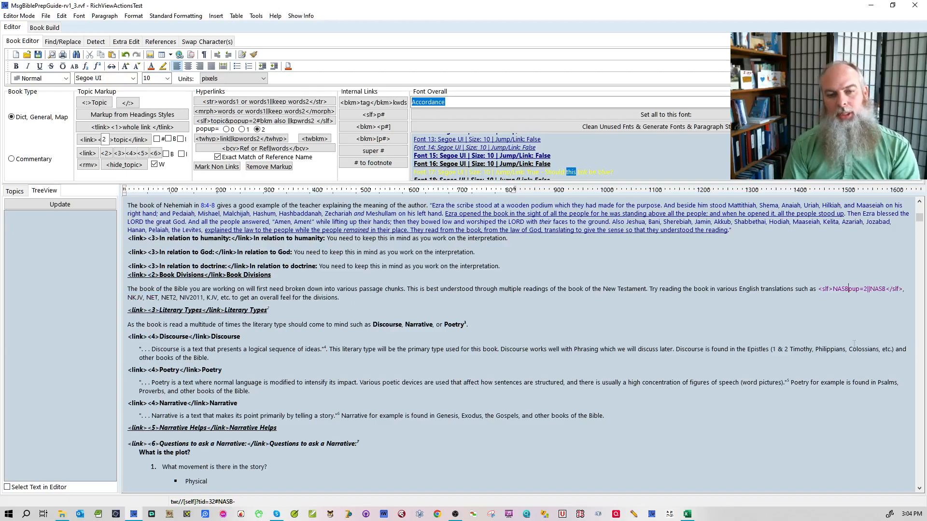
{"action": "key", "text": "Delete"}
{"action": "key", "text": "Delete"}
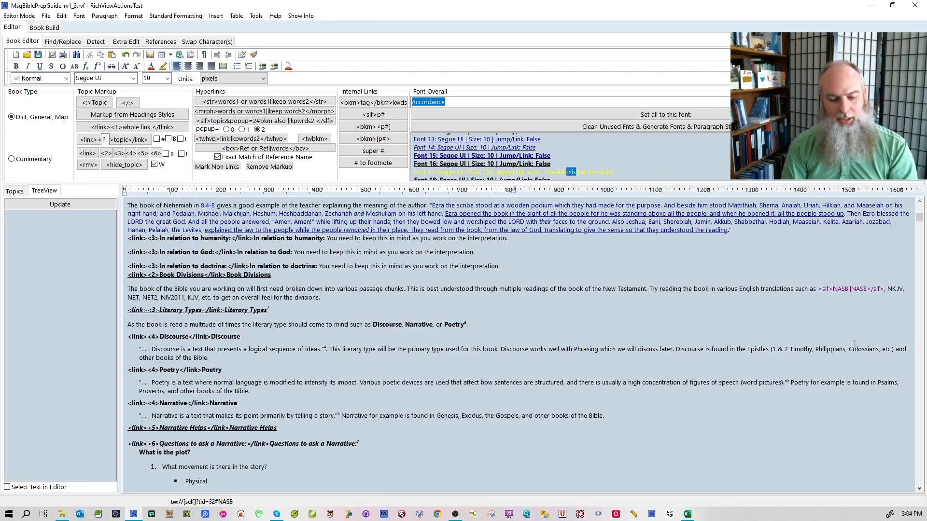
{"action": "type", "text": "&#NASB"}
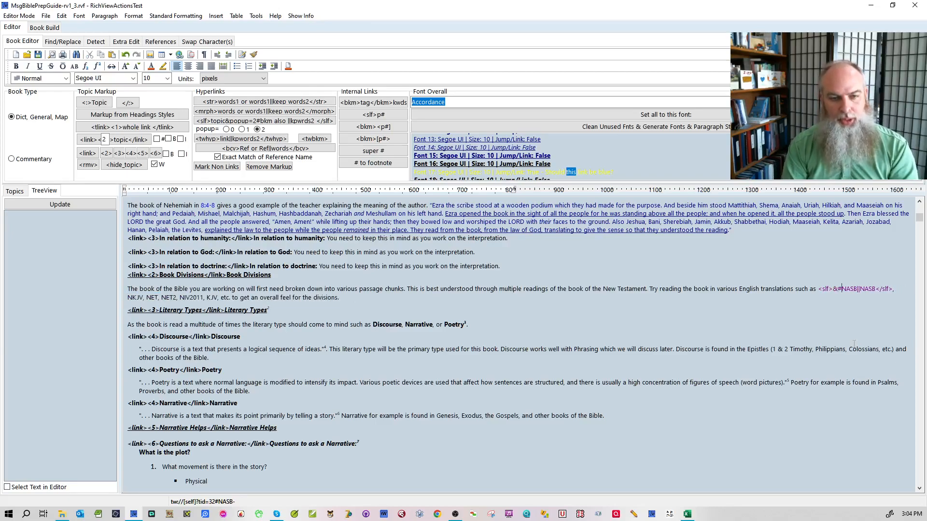
{"action": "type", "text": "-"}
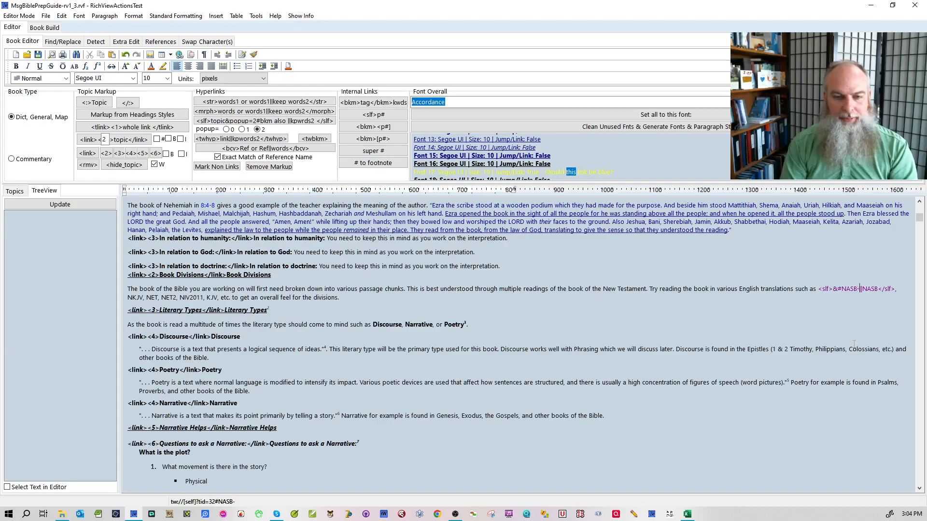
- Copy the "&#" prefix from the NASB markup and use it to mark up NKJV as <slf>&#NKJV-||NKJV</slf>
{"action": "key", "text": "Left"}
{"action": "key", "text": "shift+Right"}
{"action": "key", "text": "shift+Right"}
{"action": "key", "text": "ctrl+c"}
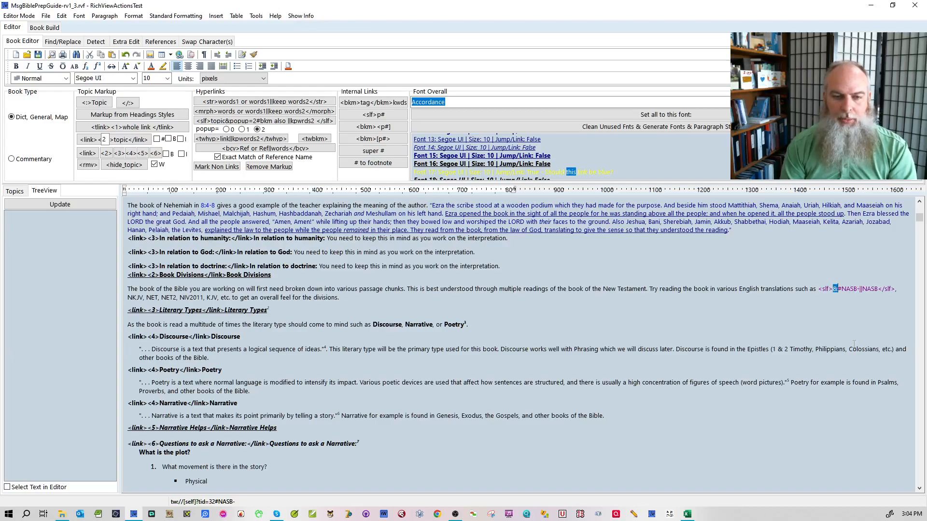
{"action": "left_click", "coordinate": [808, 356]}
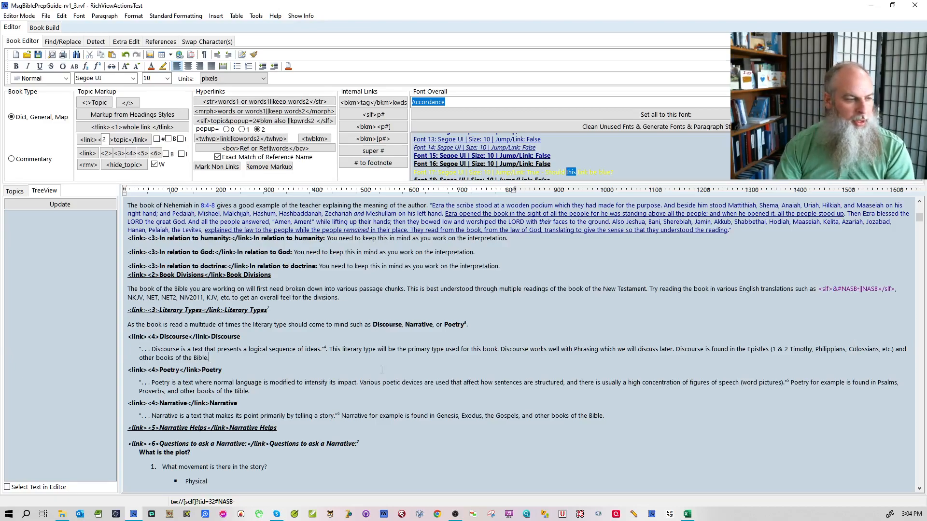
{"action": "double_click", "coordinate": [133, 298]}
{"action": "key", "text": "ctrl+shift+s"}
{"action": "left_click", "coordinate": [144, 299]}
{"action": "key", "text": "ctrl+v"}
{"action": "left_click_drag", "start_coordinate": [196, 298], "coordinate": [169, 298]}
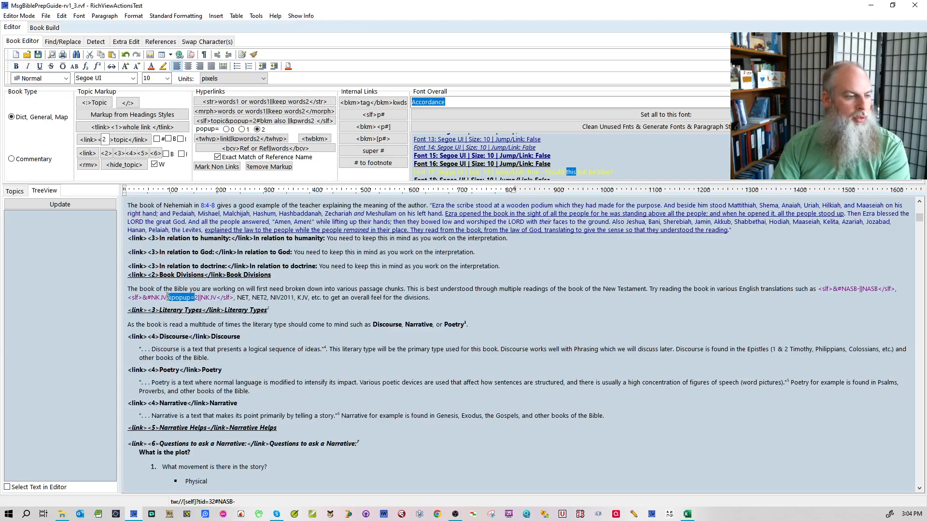
{"action": "key", "text": "Delete"}
{"action": "key", "text": "Delete"}
{"action": "type", "text": "-"}
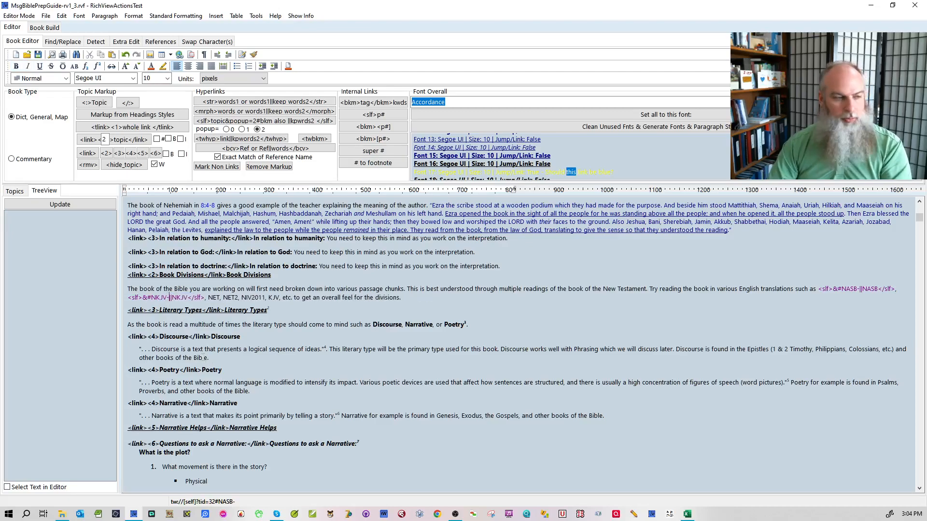
- Mark up NET as the internal link <slf>&#NET-||NET</slf>, replacing the popup parameter with a hyphen
{"action": "double_click", "coordinate": [214, 298]}
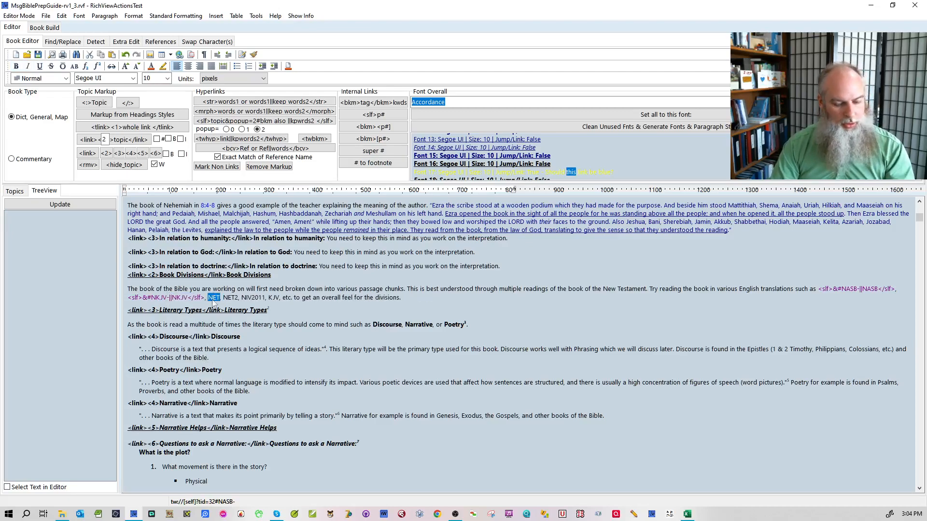
{"action": "key", "text": "ctrl+shift+s"}
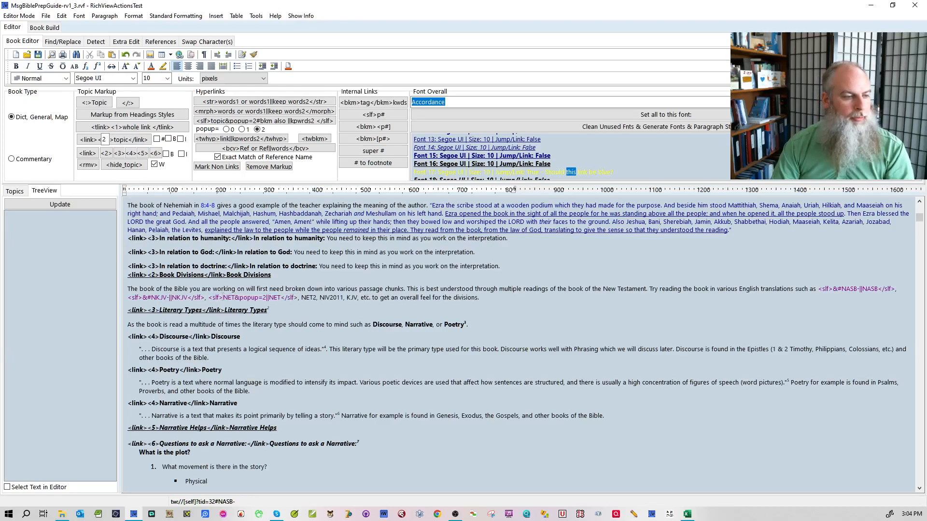
{"action": "type", "text": "&#"}
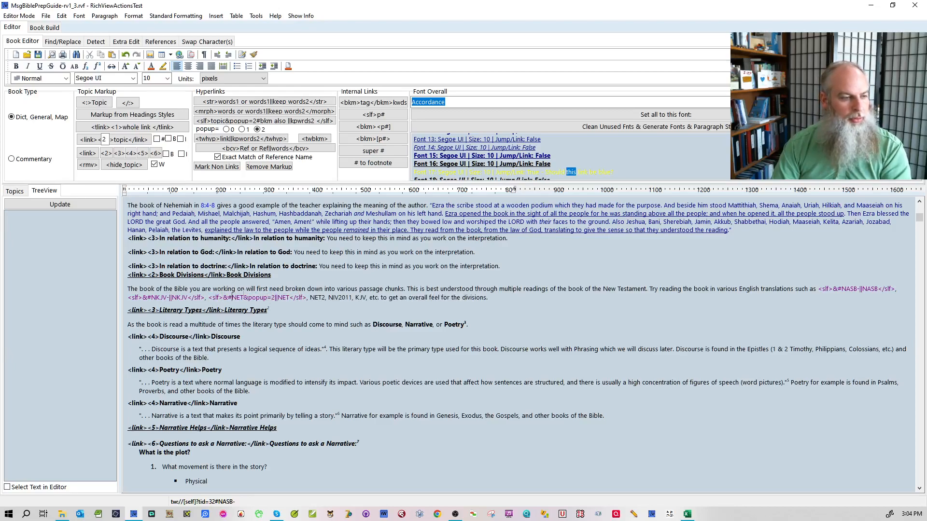
{"action": "double_click", "coordinate": [269, 297]}
{"action": "left_click", "coordinate": [272, 297]}
{"action": "key", "text": "BackSpace"}
{"action": "key", "text": "BackSpace"}
{"action": "key", "text": "BackSpace"}
{"action": "key", "text": "BackSpace"}
{"action": "key", "text": "BackSpace"}
{"action": "key", "text": "BackSpace"}
{"action": "key", "text": "BackSpace"}
{"action": "key", "text": "BackSpace"}
{"action": "type", "text": "-"}
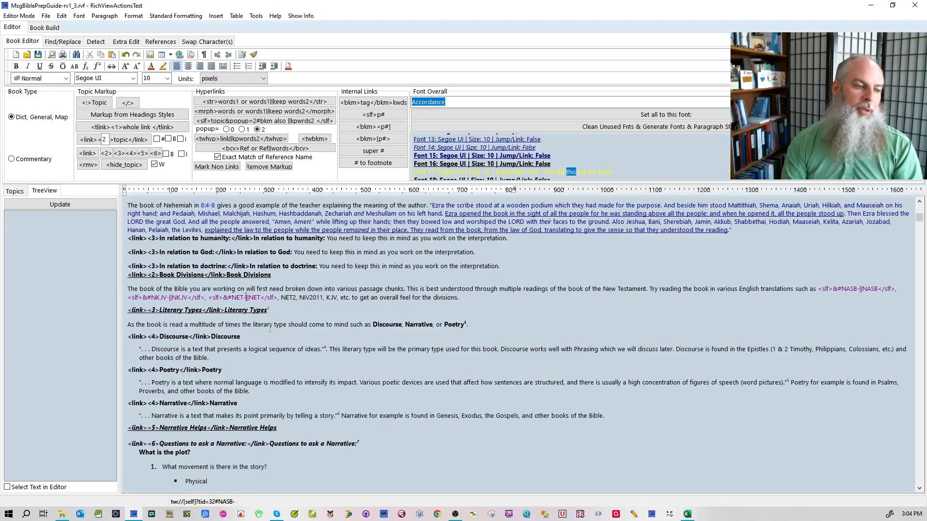
- Mark up NET2 as the internal link <slf>&#NET2-||NET2</slf>, replacing the popup parameter with a hyphen
{"action": "double_click", "coordinate": [294, 299]}
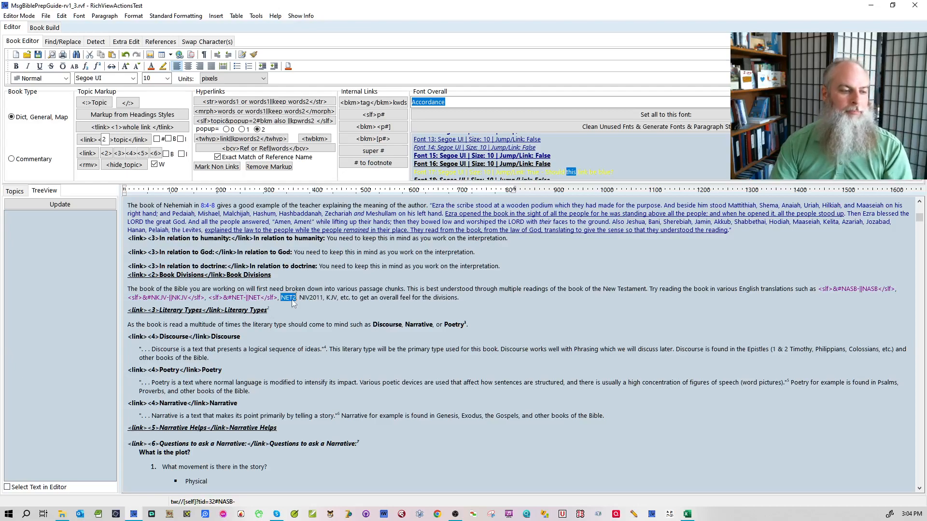
{"action": "key", "text": "ctrl+shift+s"}
{"action": "left_click", "coordinate": [297, 299]}
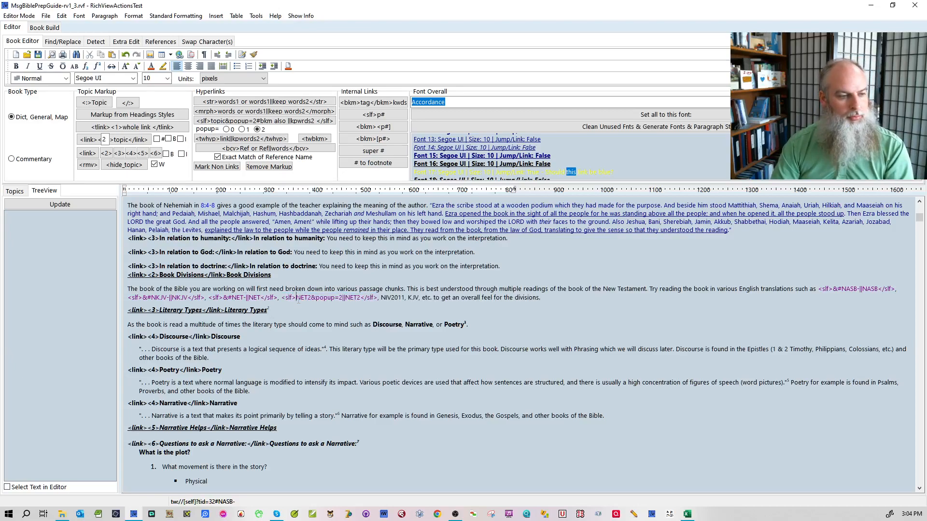
{"action": "type", "text": "&#"}
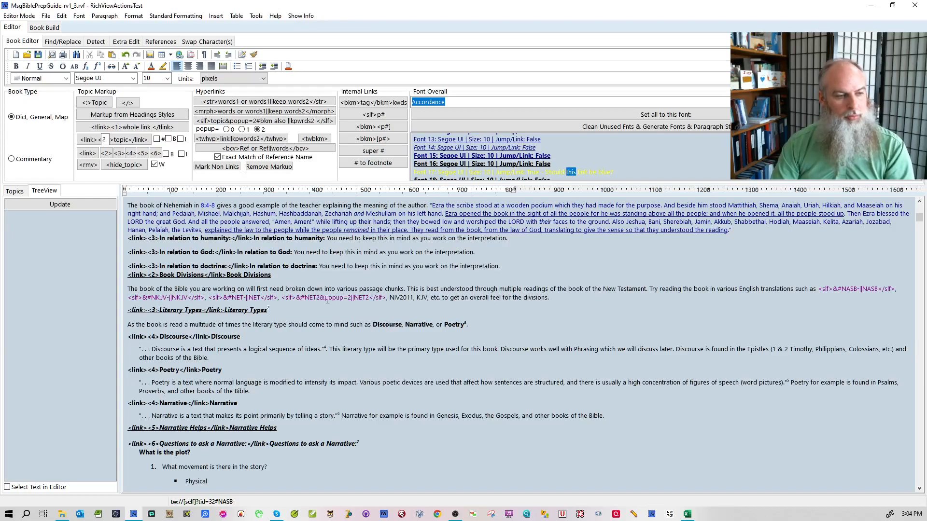
{"action": "left_click_drag", "start_coordinate": [323, 298], "coordinate": [349, 298]}
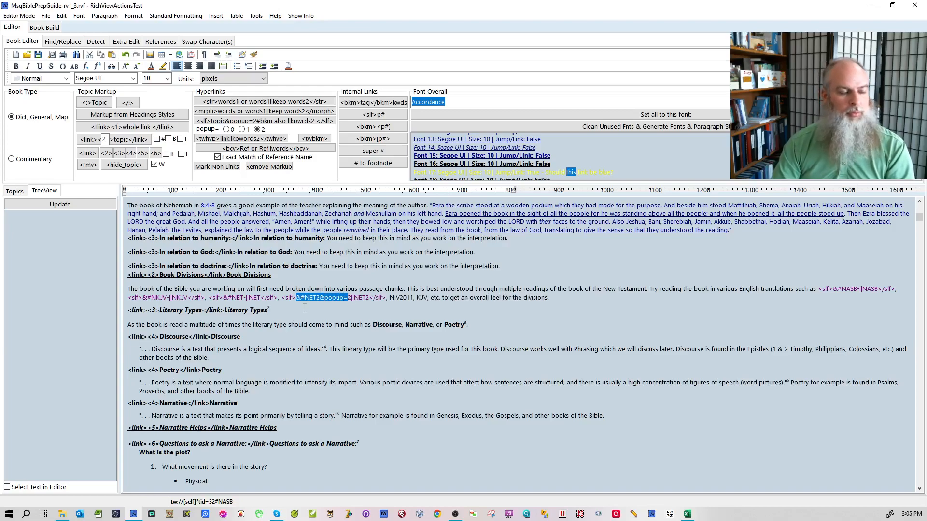
{"action": "left_click", "coordinate": [349, 299]}
{"action": "key", "text": "BackSpace"}
{"action": "key", "text": "BackSpace"}
{"action": "key", "text": "BackSpace"}
{"action": "key", "text": "BackSpace"}
{"action": "key", "text": "BackSpace"}
{"action": "key", "text": "BackSpace"}
{"action": "key", "text": "BackSpace"}
{"action": "key", "text": "BackSpace"}
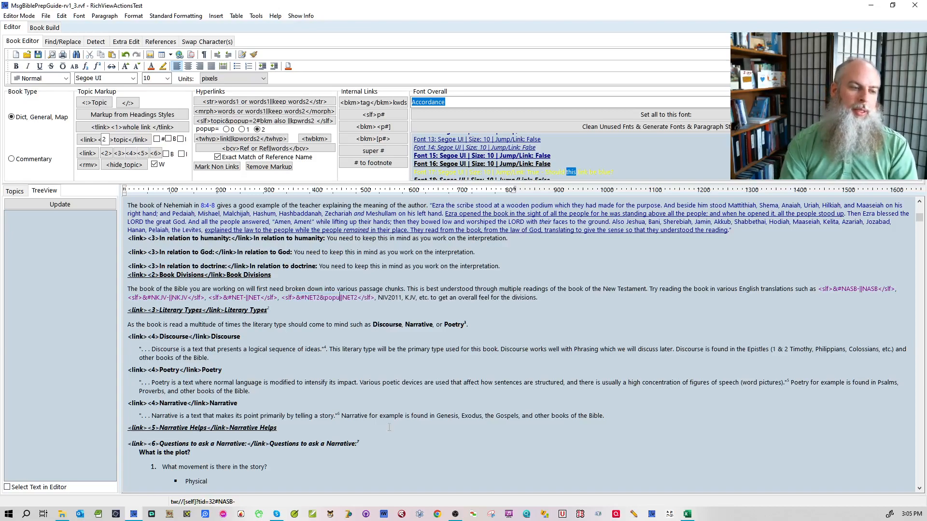
{"action": "type", "text": "-"}
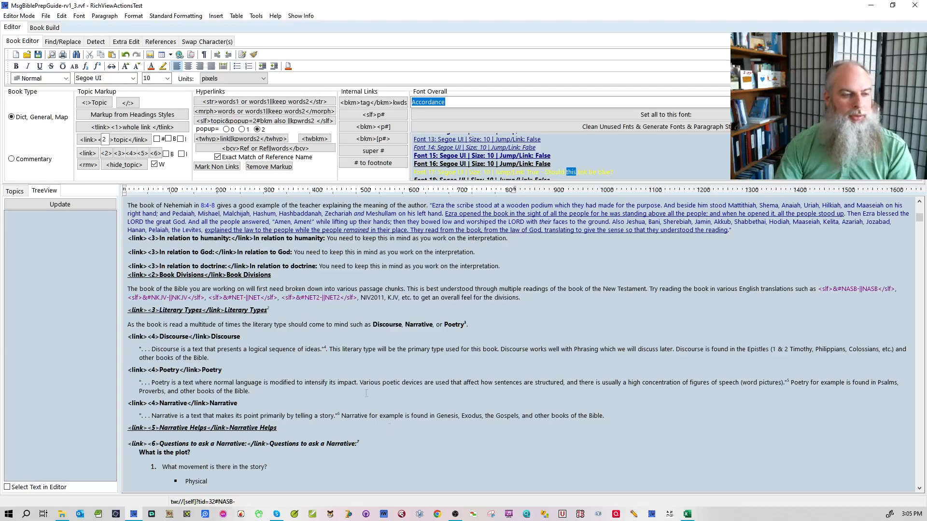
- Mark up NIV2011 as the internal link <slf>&#NIV2011-||NIV2011</slf>, replacing the popup parameter with a hyphen
{"action": "double_click", "coordinate": [372, 298]}
{"action": "key", "text": "ctrl+shift+s"}
{"action": "left_click", "coordinate": [377, 302]}
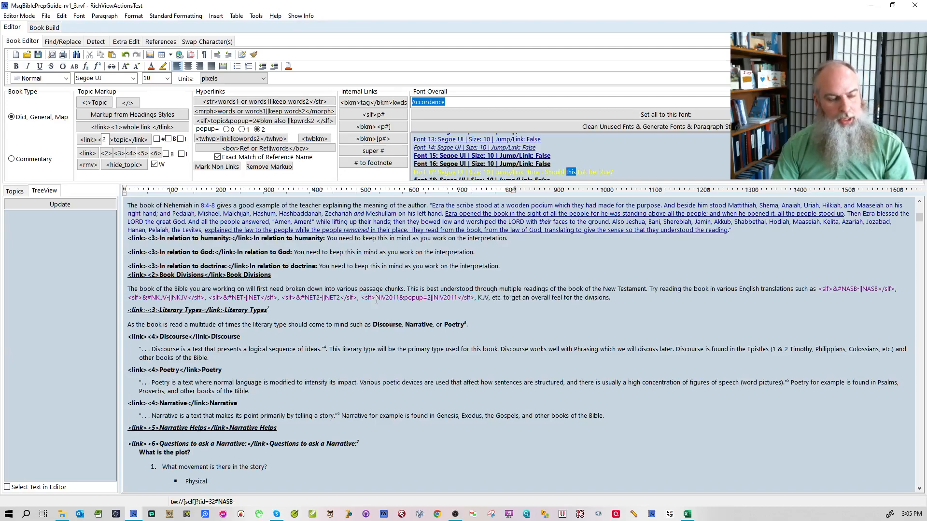
{"action": "type", "text": "&#"}
{"action": "left_click_drag", "start_coordinate": [407, 298], "coordinate": [432, 299]}
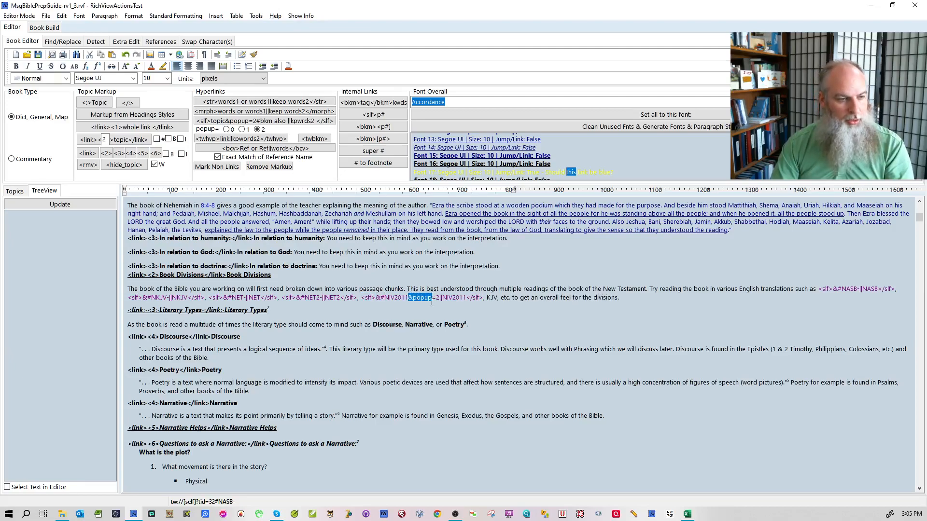
{"action": "key", "text": "Delete"}
{"action": "key", "text": "Delete"}
{"action": "type", "text": "-"}
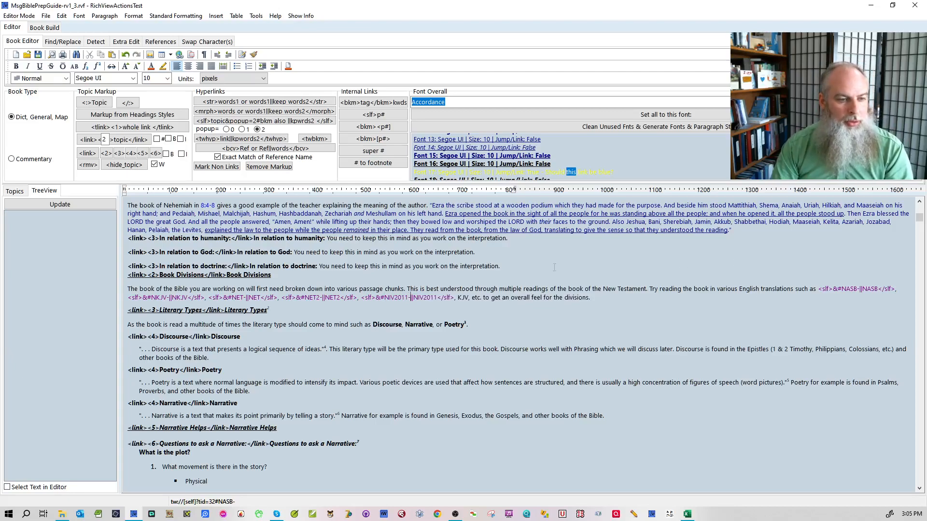
- Mark up KJV as the internal link <slf>&#KJV-||KJV</slf>, replacing the popup parameter with a hyphen
{"action": "double_click", "coordinate": [466, 293]}
{"action": "double_click", "coordinate": [466, 298]}
{"action": "key", "text": "alt+s"}
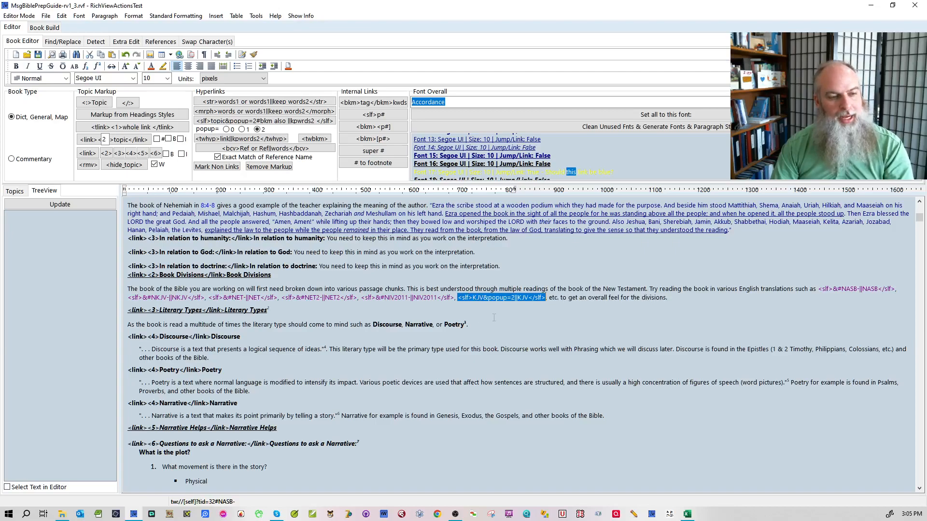
{"action": "type", "text": "&#"}
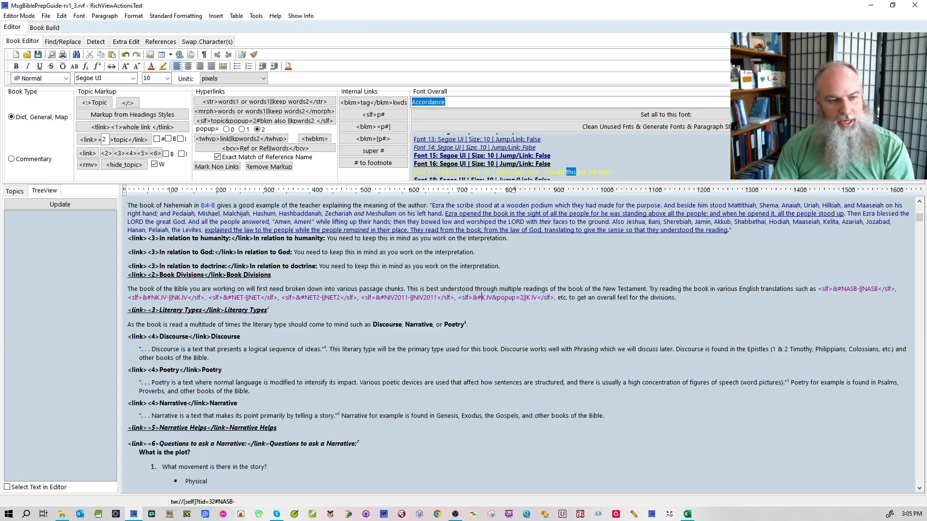
{"action": "key", "text": "Delete"}
{"action": "key", "text": "Delete"}
{"action": "key", "text": "Delete"}
{"action": "key", "text": "Delete"}
{"action": "key", "text": "Delete"}
{"action": "key", "text": "Delete"}
{"action": "key", "text": "Delete"}
{"action": "key", "text": "Delete"}
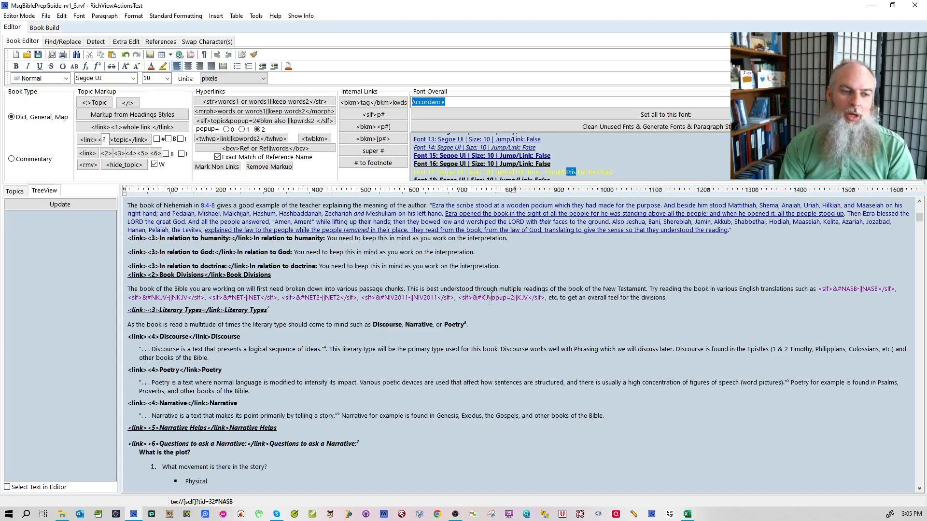
{"action": "type", "text": "-"}
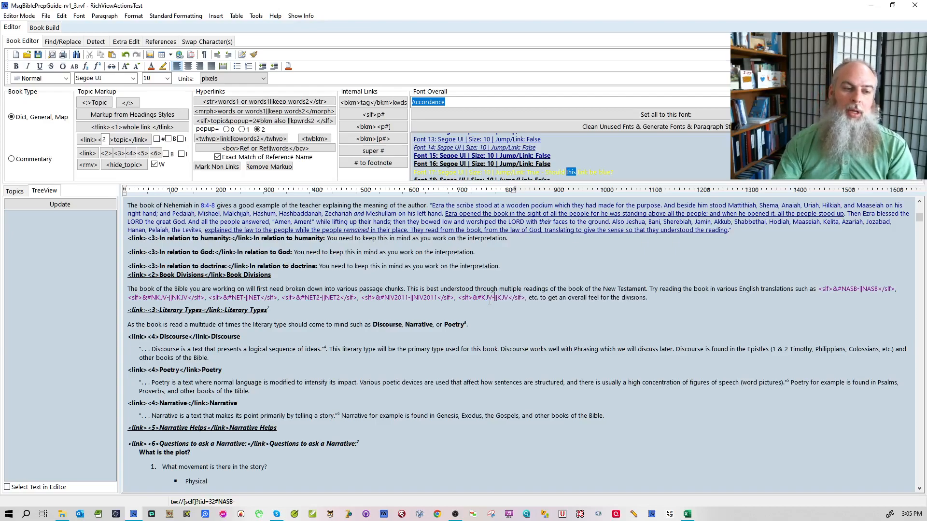
- Clean unused fonts, regenerate the font list and go to the next link flagged as not blue
{"action": "left_click", "coordinate": [613, 127]}
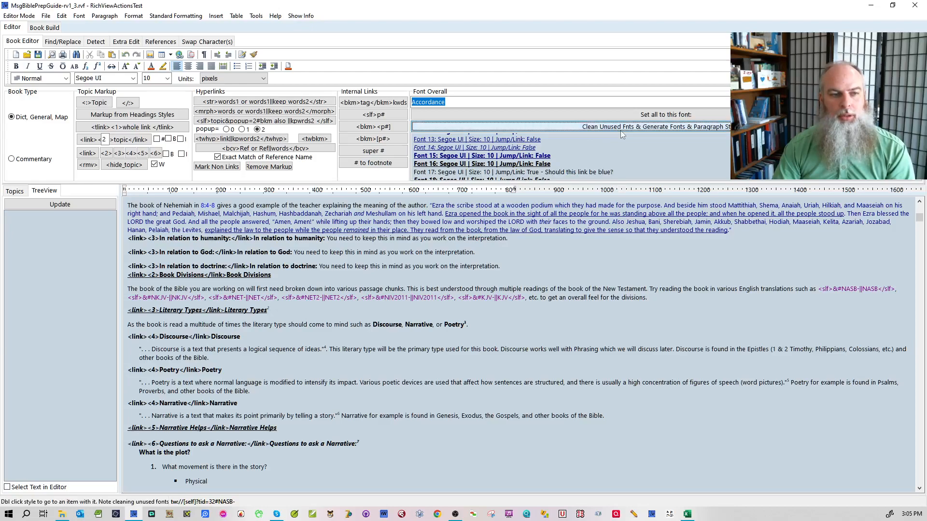
{"action": "left_click", "coordinate": [596, 171]}
{"action": "left_click", "coordinate": [513, 340]}
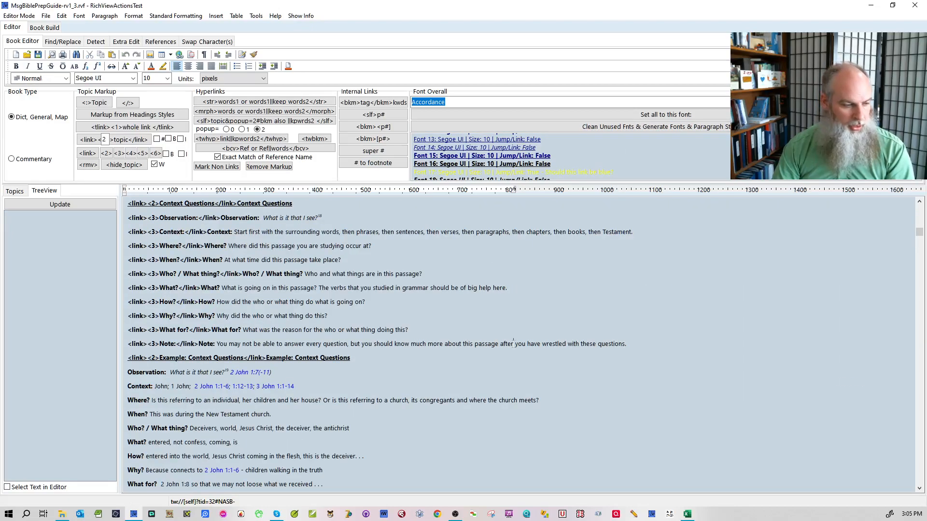
- Try to detect the 2 John 1:8 reference in the "What for?" line of the Context Questions example
{"action": "scroll", "coordinate": [513, 340], "scroll_direction": "down", "scroll_amount": 2}
{"action": "left_click_drag", "start_coordinate": [145, 349], "coordinate": [223, 352]}
{"action": "key", "text": "ctrl+d"}
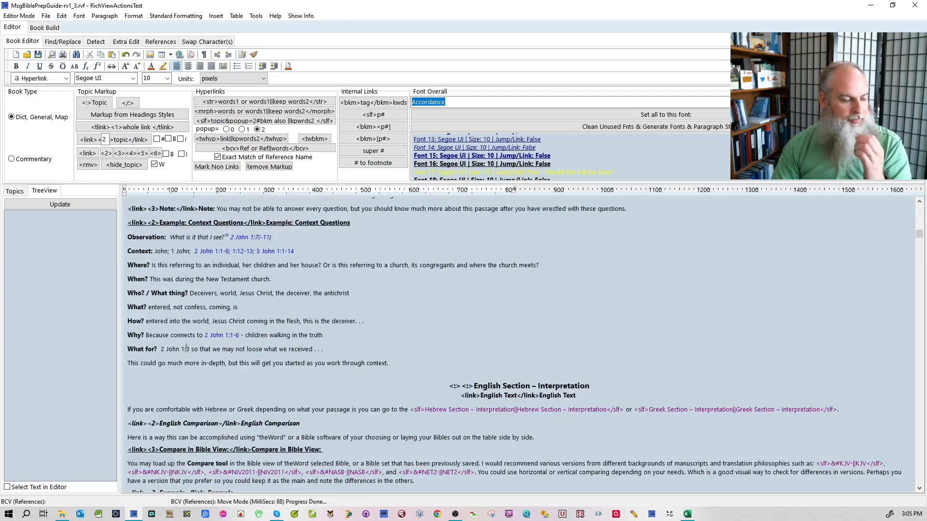
{"action": "double_click", "coordinate": [170, 349]}
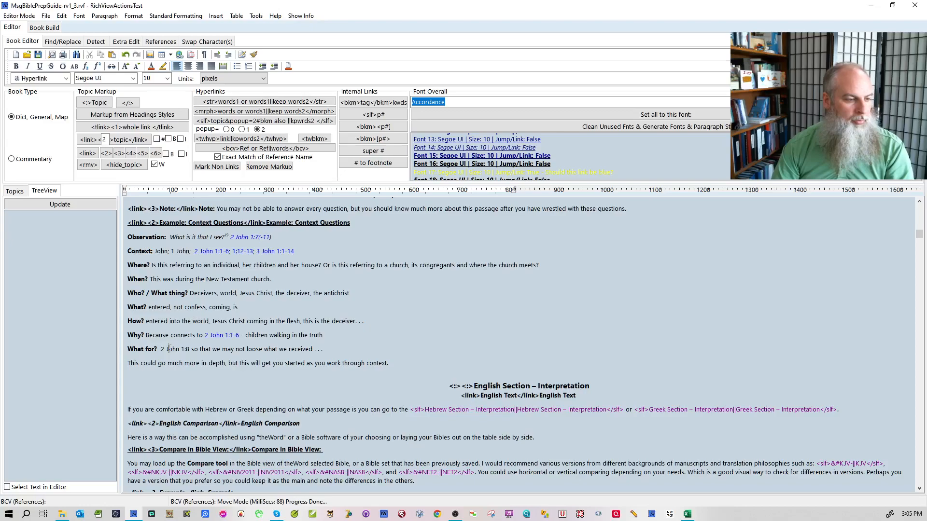
{"action": "left_click", "coordinate": [168, 363]}
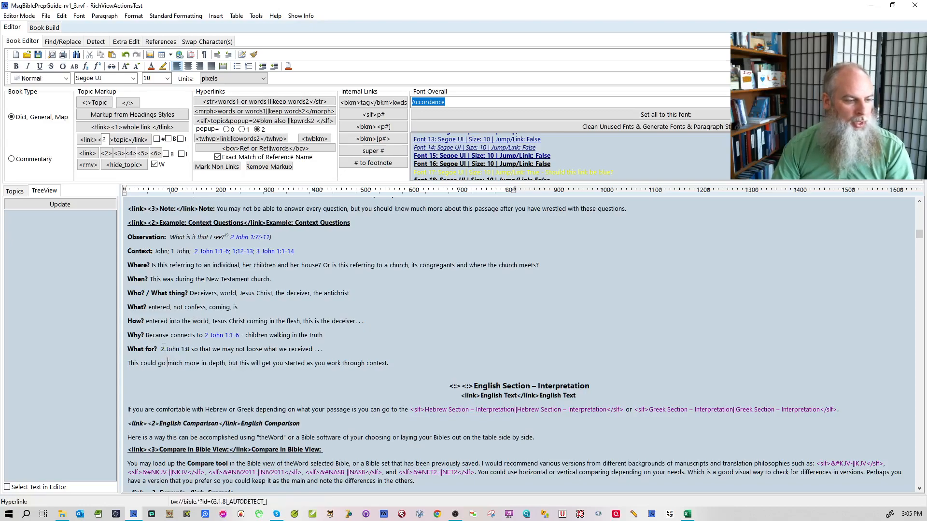
- Remove the existing hyperlink from the text "2 John 1:8 so that" in the "What for?" line
{"action": "left_click_drag", "start_coordinate": [161, 349], "coordinate": [211, 349]}
{"action": "right_click", "coordinate": [205, 348]}
{"action": "left_click", "coordinate": [258, 422]}
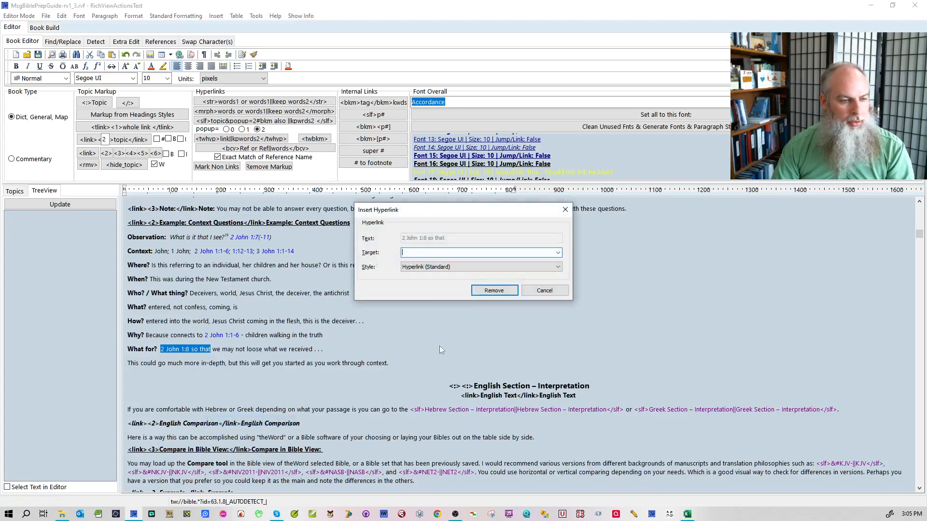
{"action": "left_click", "coordinate": [494, 290]}
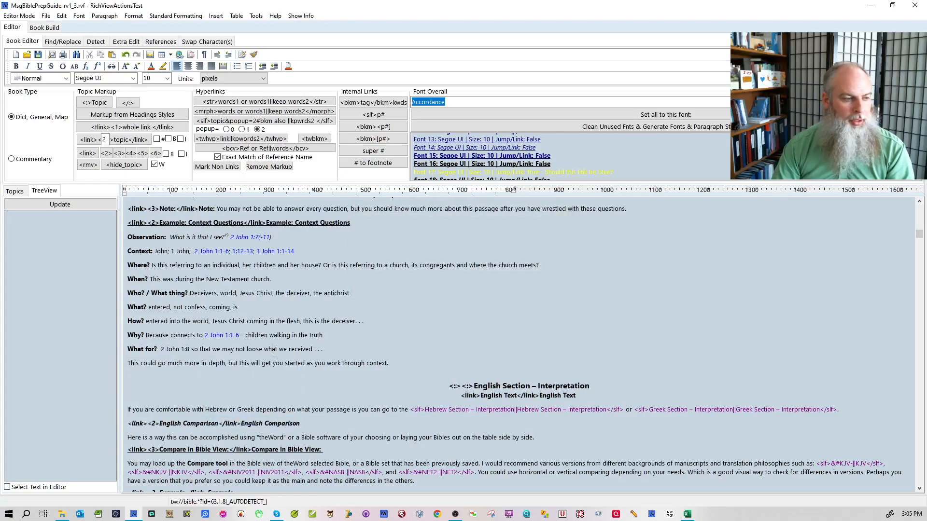
- Enable the Show option for reference detection and detect 2 John 1:8 in the "What for?" line as a Bible reference link
{"action": "left_click", "coordinate": [96, 42]}
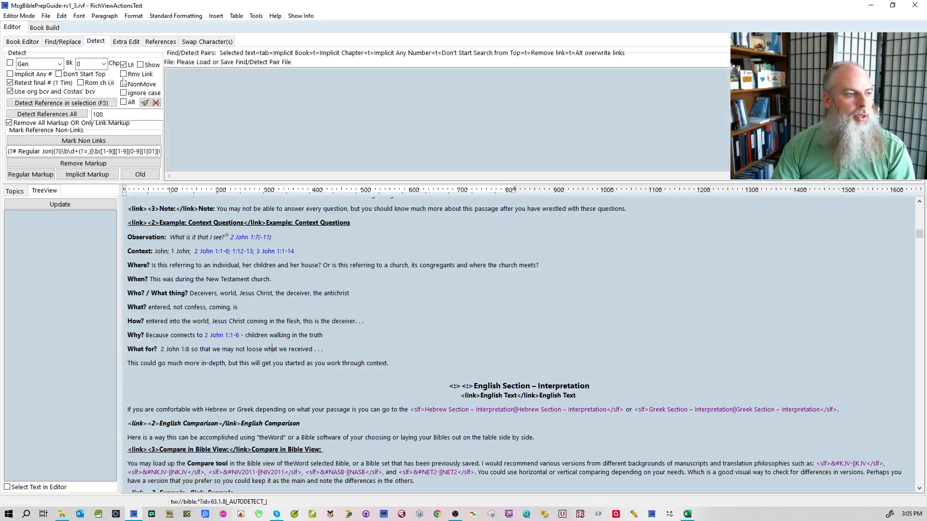
{"action": "left_click", "coordinate": [140, 65]}
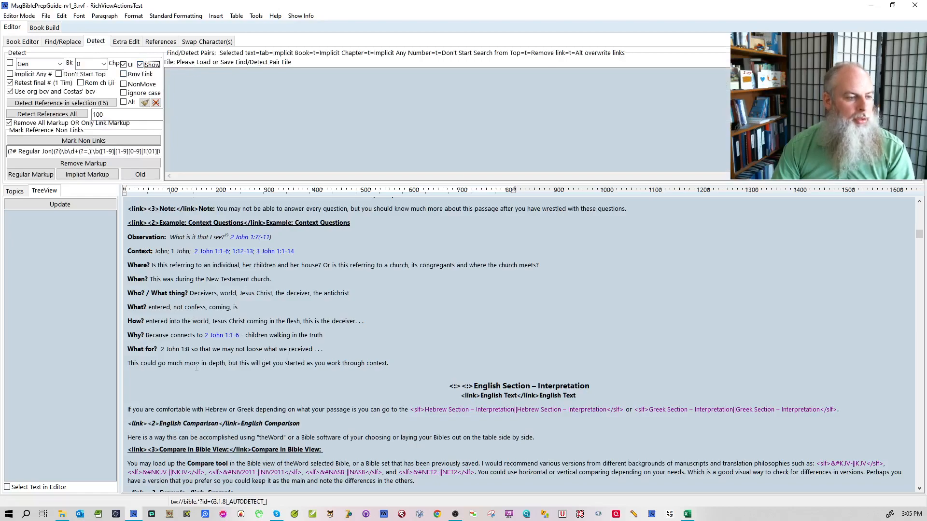
{"action": "left_click_drag", "start_coordinate": [160, 350], "coordinate": [262, 350]}
{"action": "key", "text": "F5"}
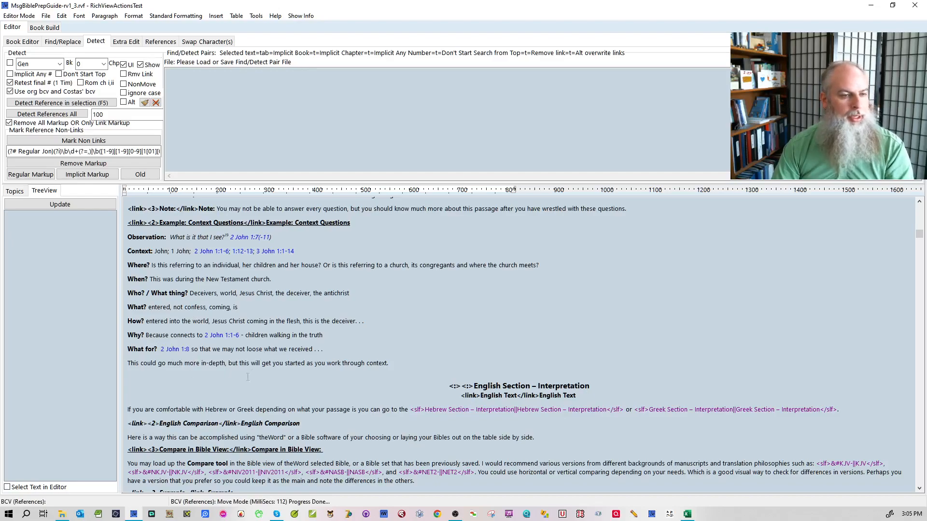
- Regenerate the font list and locate the next flagged non-blue link, Greek Grammar in the English Grammar section
{"action": "left_click", "coordinate": [22, 42]}
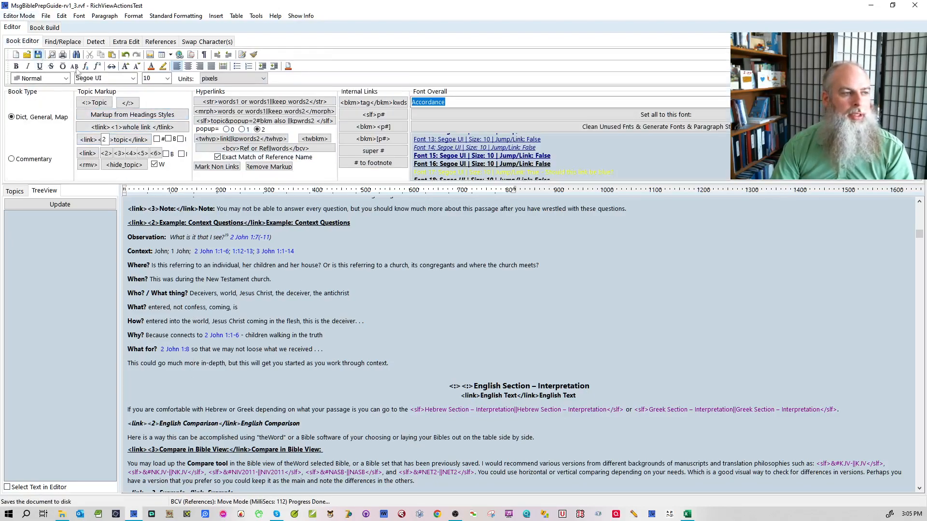
{"action": "left_click", "coordinate": [506, 127]}
{"action": "left_click", "coordinate": [564, 166]}
{"action": "double_click", "coordinate": [554, 173]}
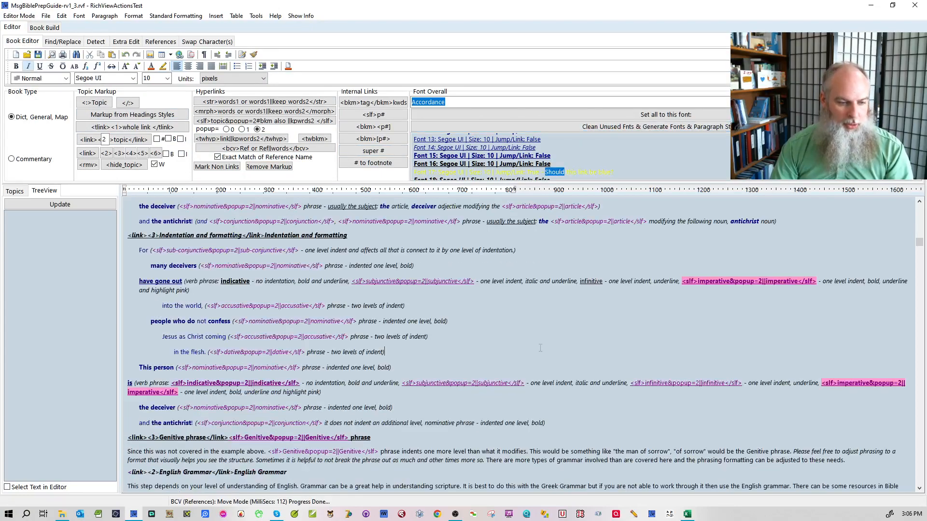
{"action": "left_click", "coordinate": [546, 419]}
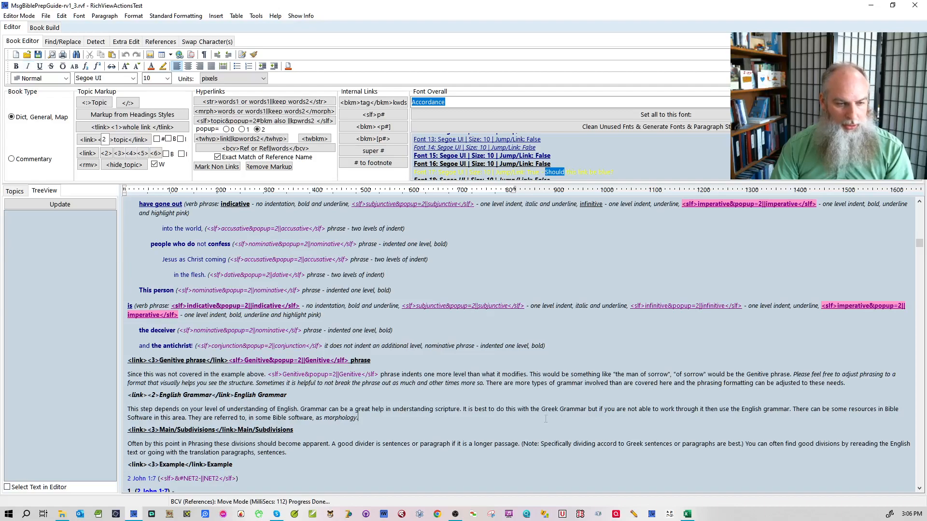
{"action": "left_click", "coordinate": [548, 409]}
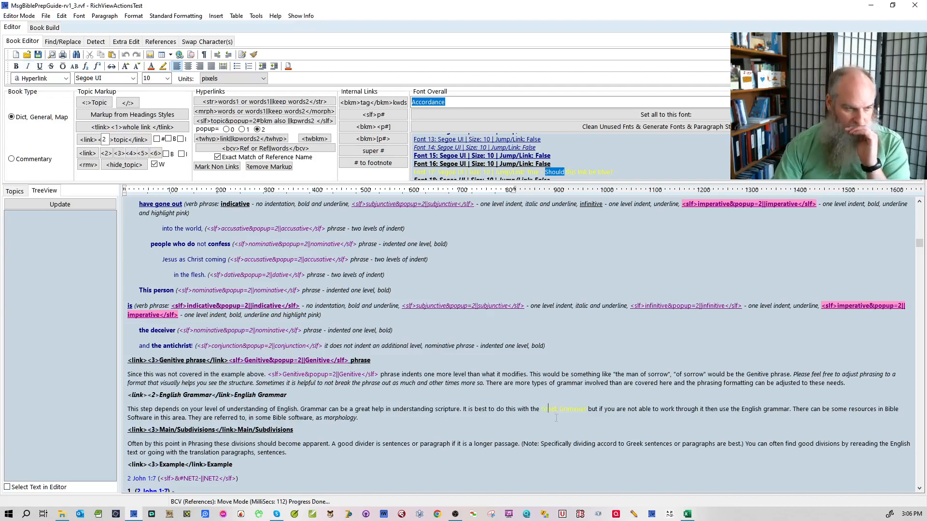
{"action": "left_click", "coordinate": [556, 418]}
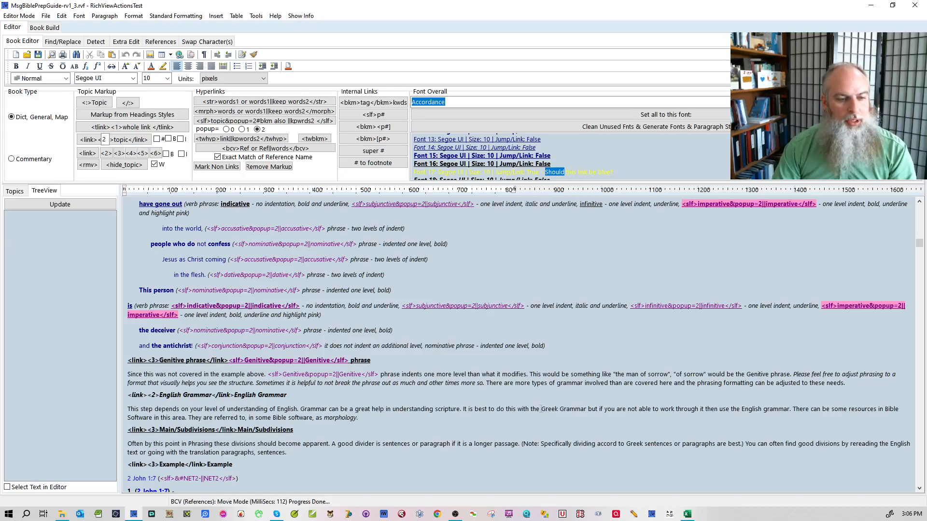
- Try to clear the hyperlink from the words Greek Grammar in the English Grammar paragraph
{"action": "left_click_drag", "start_coordinate": [587, 410], "coordinate": [543, 410]}
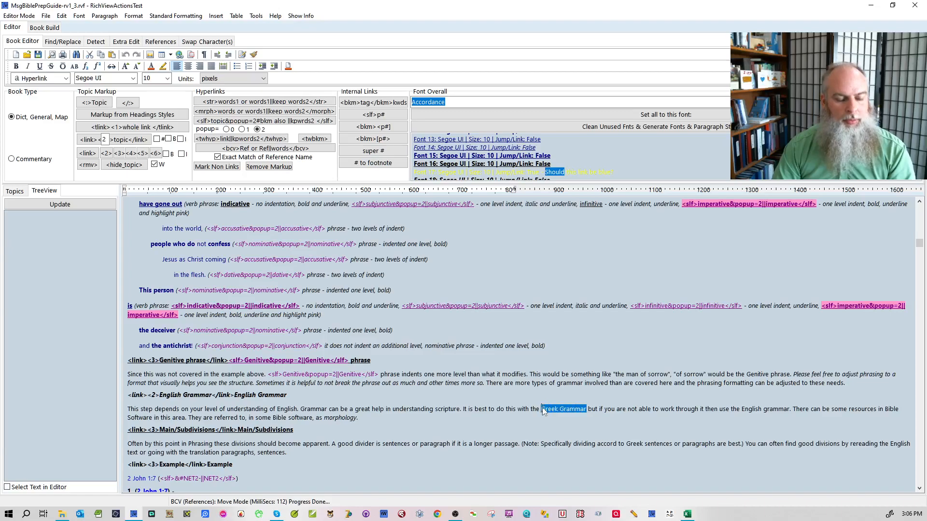
{"action": "right_click", "coordinate": [543, 411]}
{"action": "left_click", "coordinate": [579, 484]}
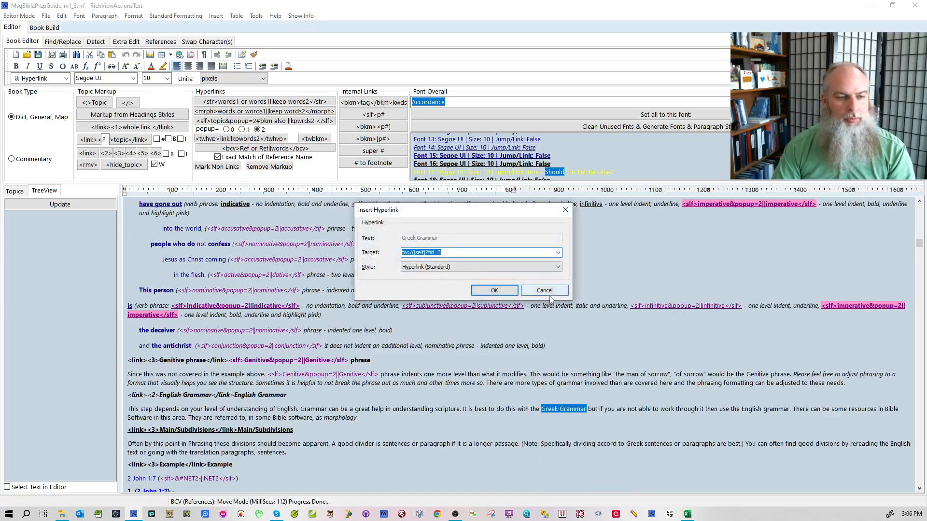
{"action": "key", "text": "Return"}
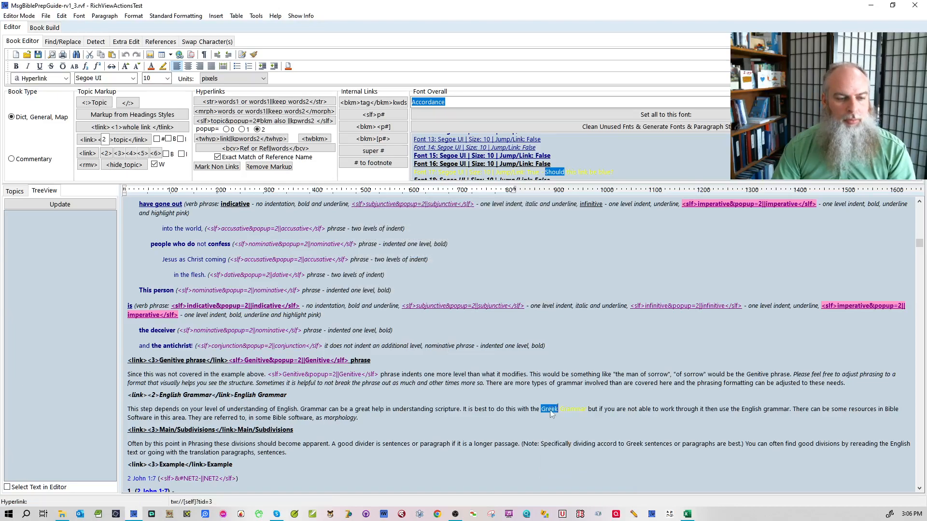
{"action": "right_click", "coordinate": [552, 414]}
{"action": "left_click", "coordinate": [591, 485]}
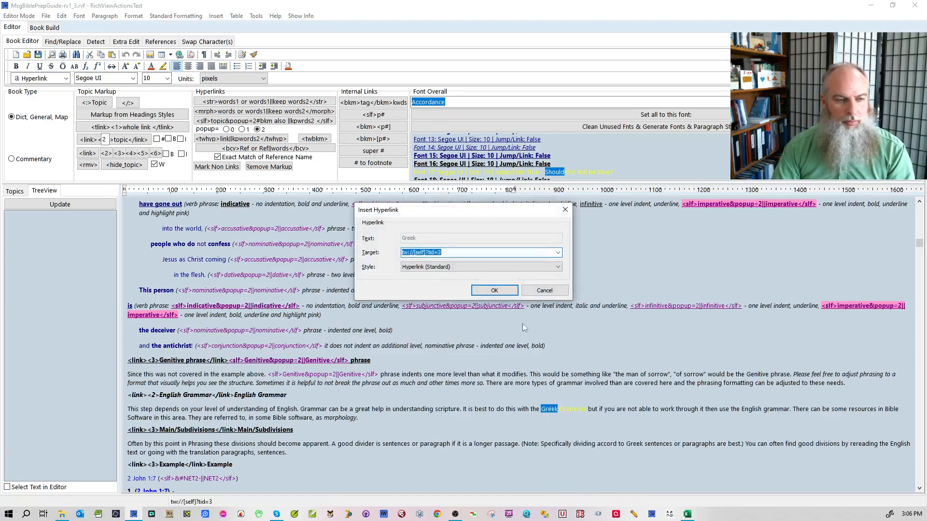
{"action": "left_click", "coordinate": [545, 290]}
- Retry removing the Greek Grammar hyperlink, selecting a wider stretch of the surrounding sentence
{"action": "left_click", "coordinate": [575, 409]}
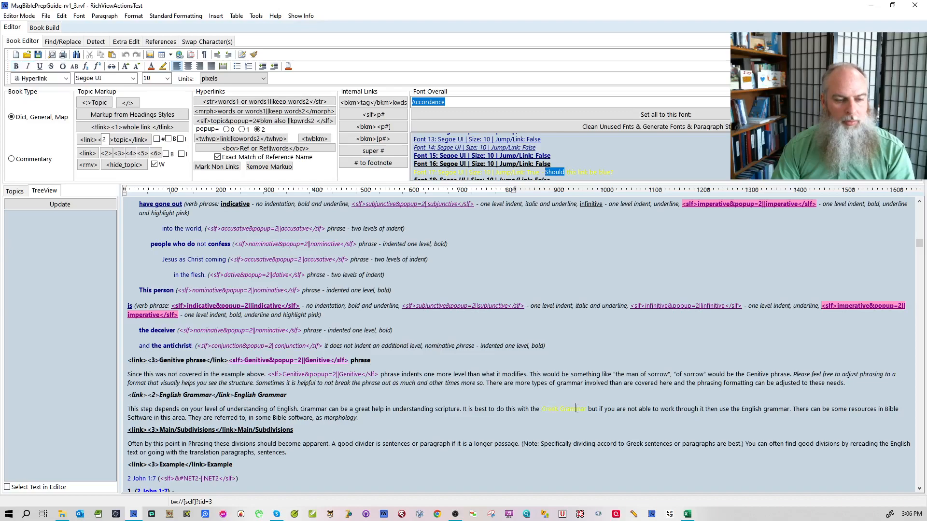
{"action": "right_click", "coordinate": [576, 409]}
{"action": "left_click", "coordinate": [593, 486]}
{"action": "left_click", "coordinate": [494, 290]}
{"action": "left_click", "coordinate": [536, 436]}
{"action": "left_click", "coordinate": [630, 430]}
{"action": "key", "text": "Up"}
{"action": "key", "text": "Up"}
{"action": "key", "text": "Up"}
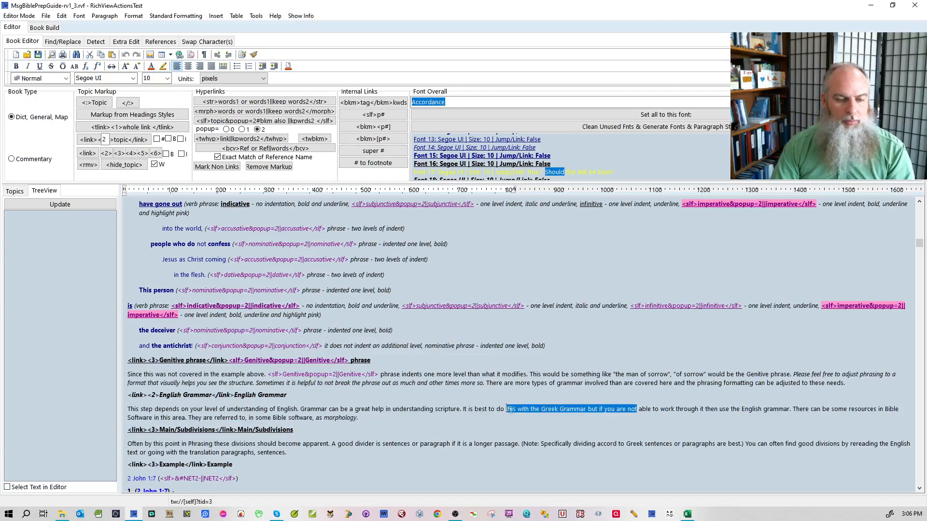
{"action": "right_click", "coordinate": [552, 405]}
{"action": "left_click", "coordinate": [582, 479]}
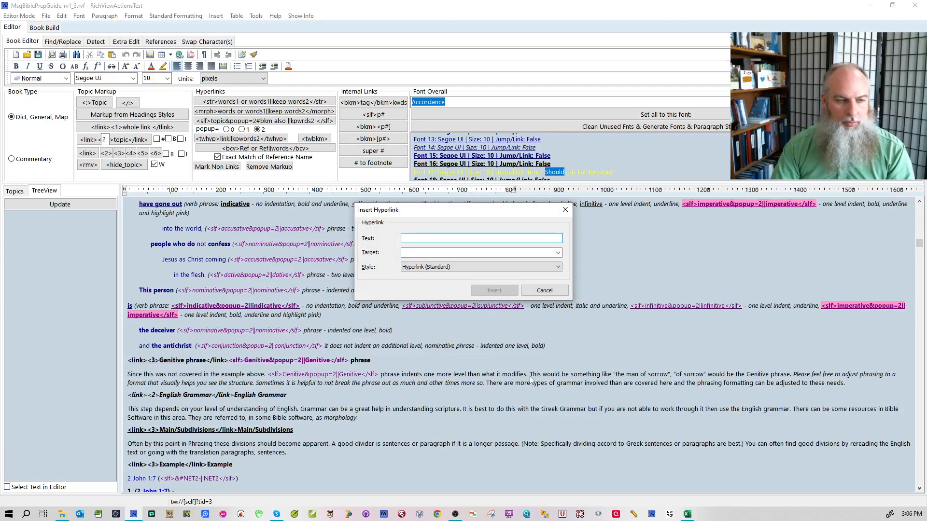
{"action": "left_click", "coordinate": [544, 291]}
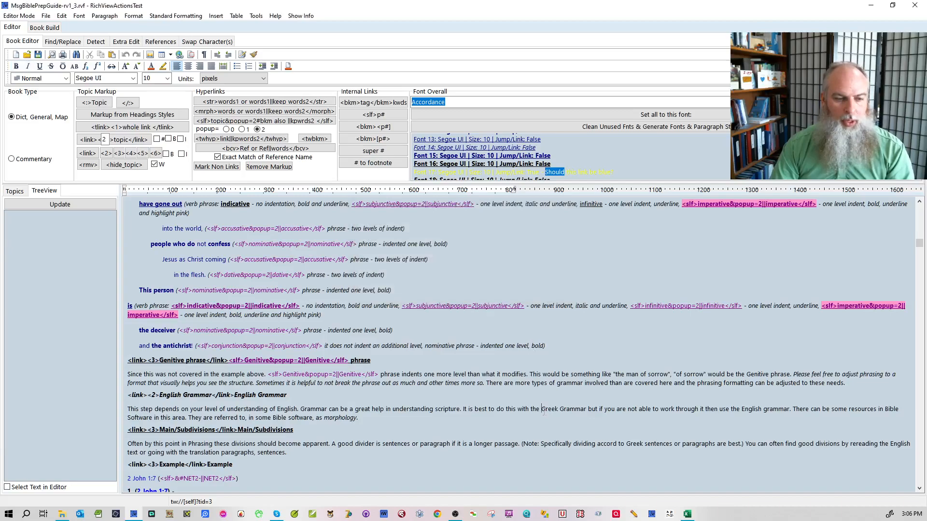
- Mark up Greek Grammar as the internal link <slf>Greek Grammar&popup=2||Greek Grammar</slf>
{"action": "left_click_drag", "start_coordinate": [541, 409], "coordinate": [586, 409]}
{"action": "key", "text": "ctrl+shift+s"}
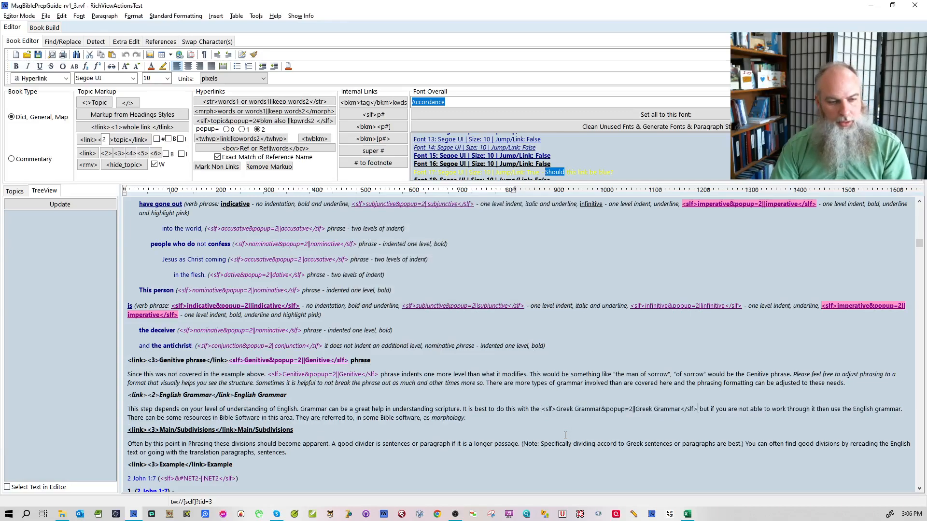
{"action": "left_click", "coordinate": [568, 431]}
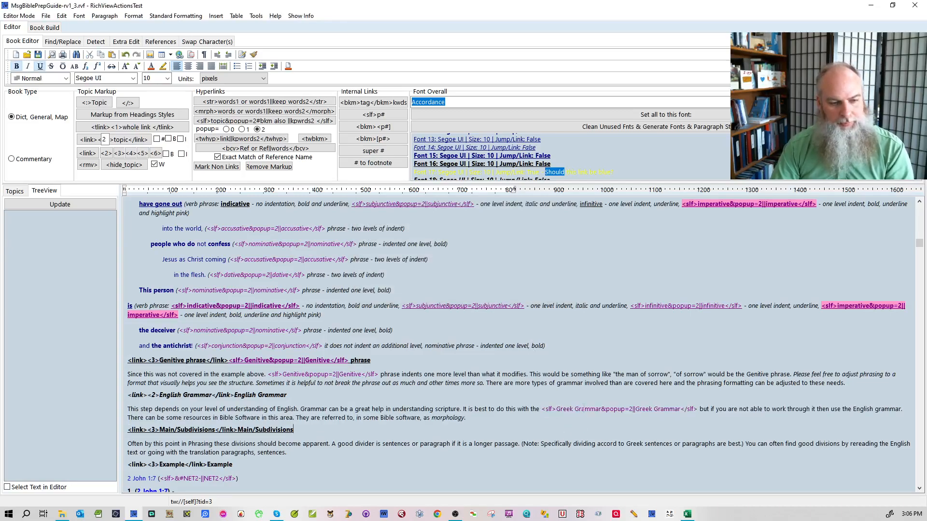
- Clear the tw://[self]?tid=3 hyperlink target from the whole Greek Grammar internal link markup
{"action": "left_click", "coordinate": [588, 444]}
{"action": "double_click", "coordinate": [565, 410]}
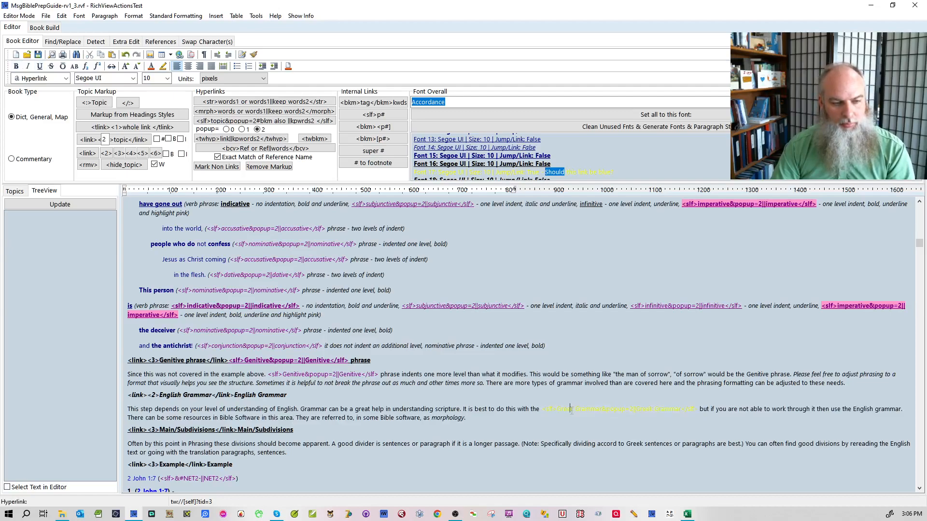
{"action": "left_click", "coordinate": [571, 410]}
{"action": "left_click", "coordinate": [570, 411]}
{"action": "right_click", "coordinate": [676, 412]}
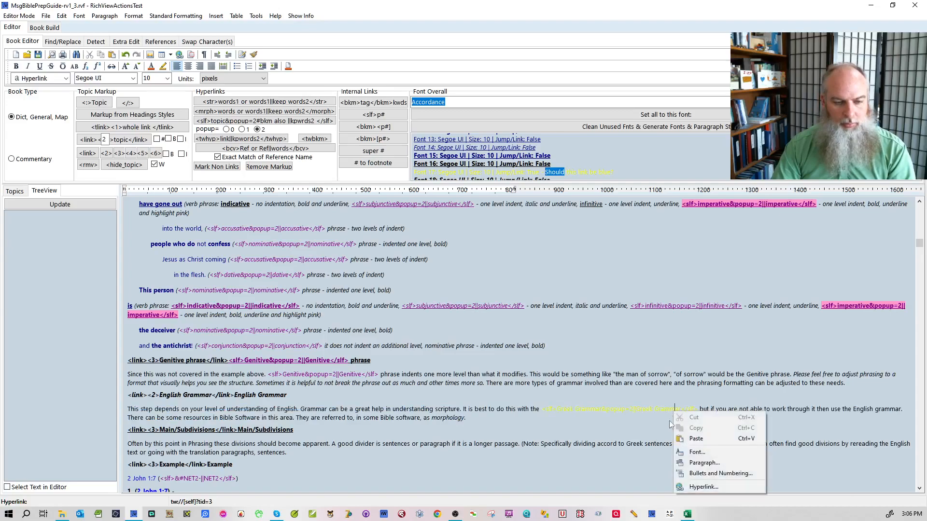
{"action": "left_click", "coordinate": [708, 490]}
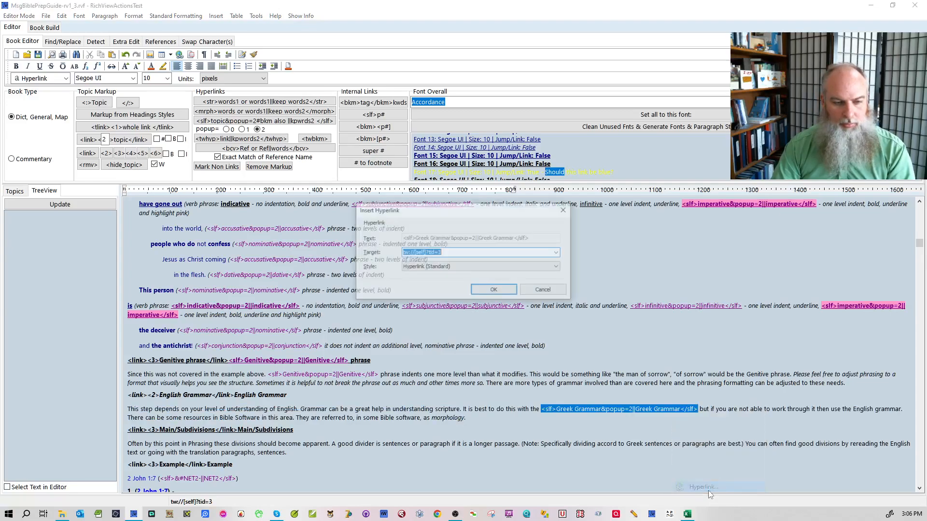
{"action": "left_click", "coordinate": [514, 292]}
{"action": "right_click", "coordinate": [570, 412]}
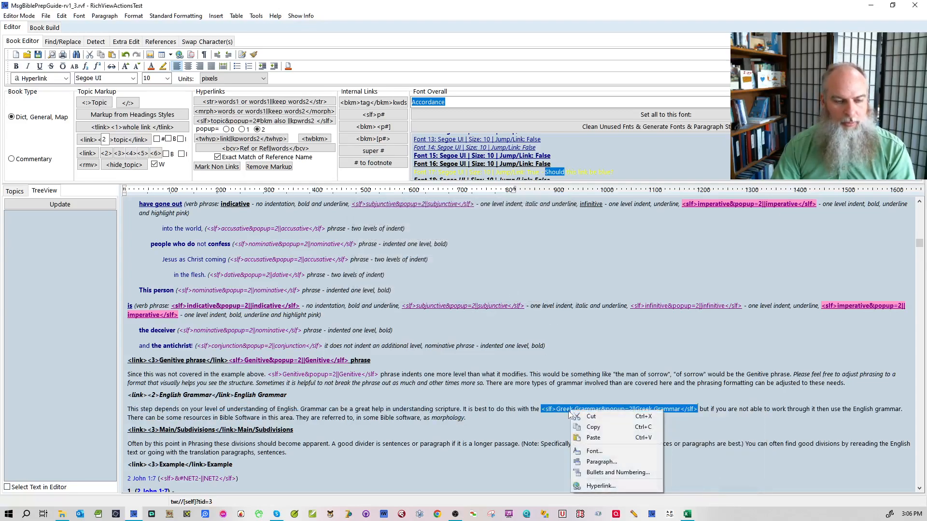
{"action": "left_click", "coordinate": [600, 486]}
{"action": "left_click", "coordinate": [495, 291]}
{"action": "right_click", "coordinate": [566, 417]}
{"action": "left_click", "coordinate": [601, 486]}
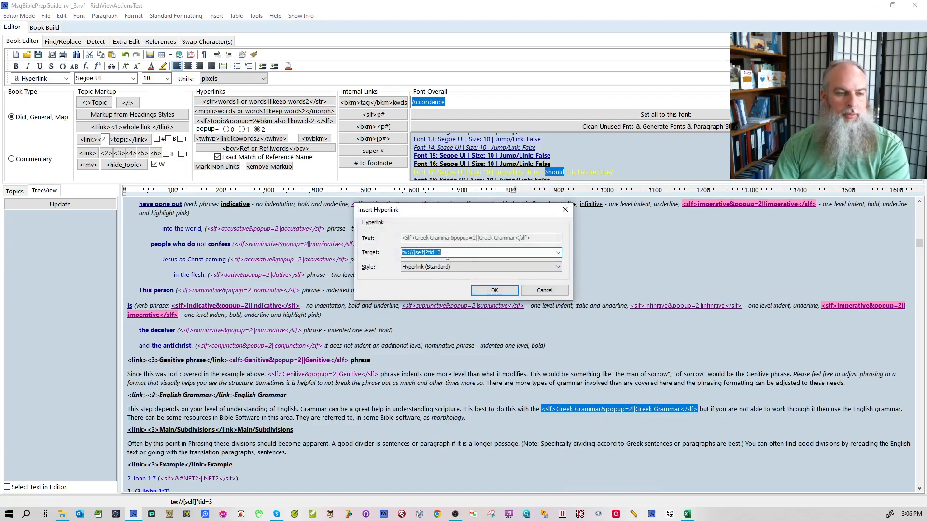
{"action": "key", "text": "Delete"}
{"action": "left_click", "coordinate": [494, 290]}
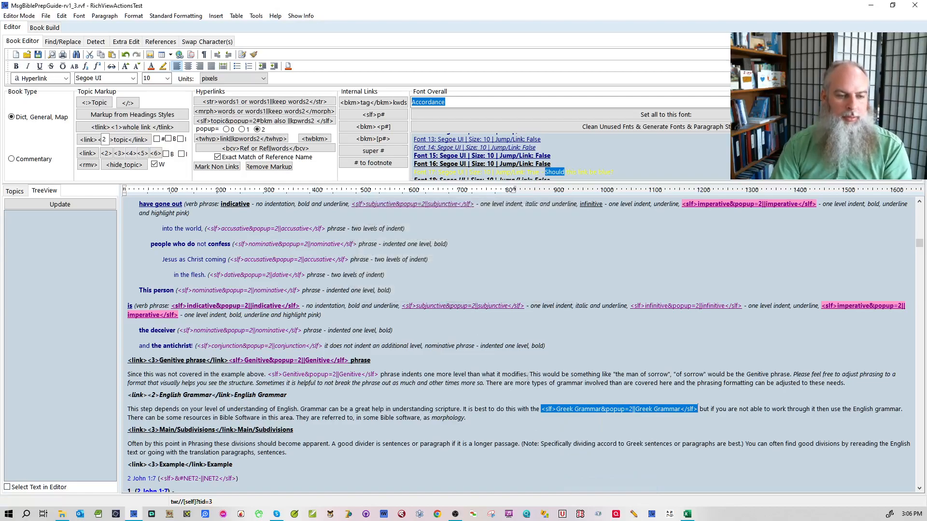
- Clean the unused fonts and regenerate the list of fonts and paragraph styles
{"action": "triple_click", "coordinate": [589, 412]}
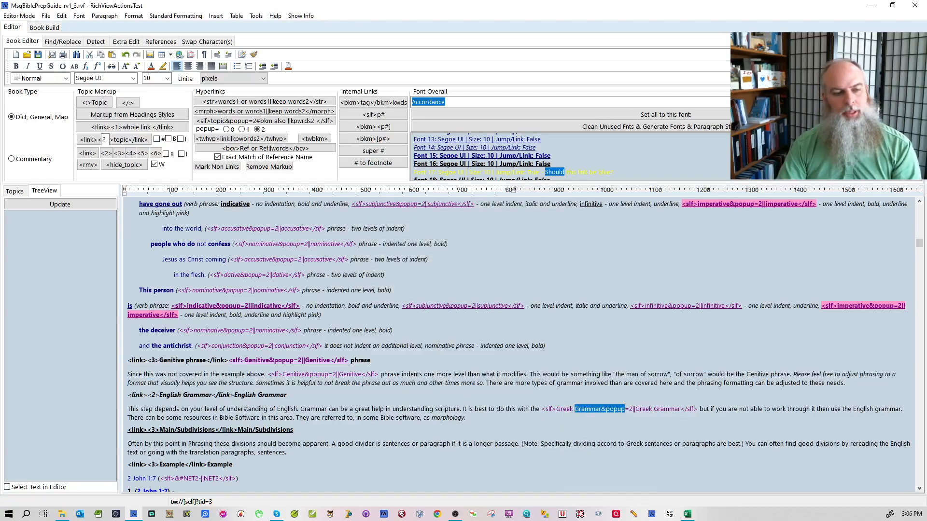
{"action": "left_click", "coordinate": [634, 125]}
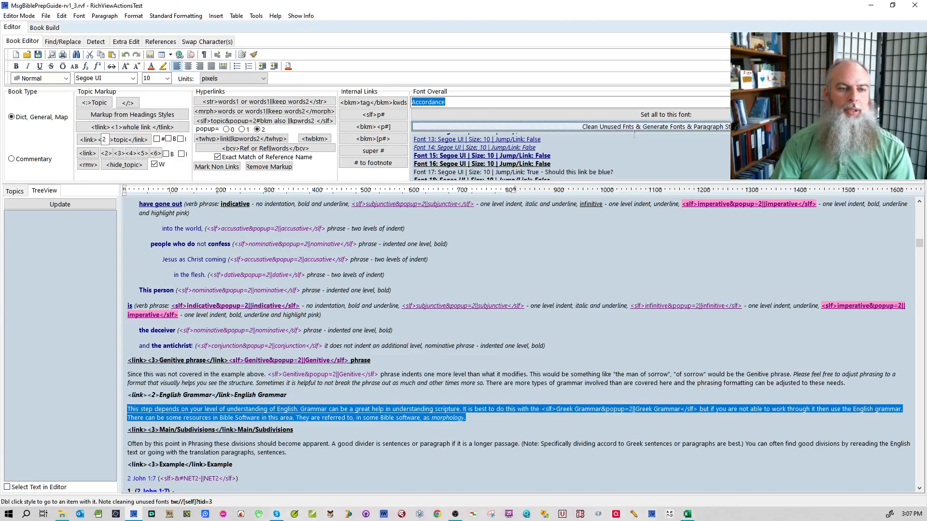
{"action": "left_click", "coordinate": [658, 340]}
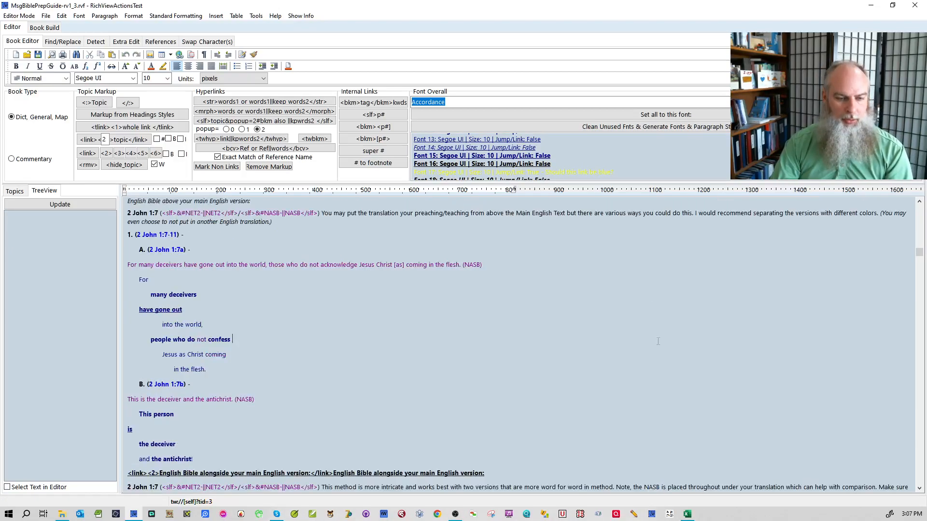
- Clear the tw://[self]?tid=32#NASB- hyperlink target from NASB in the paragraph under English Bible alongside your main English version
{"action": "scroll", "coordinate": [690, 369], "scroll_direction": "down", "scroll_amount": 2}
{"action": "double_click", "coordinate": [651, 420]}
{"action": "right_click", "coordinate": [652, 418]}
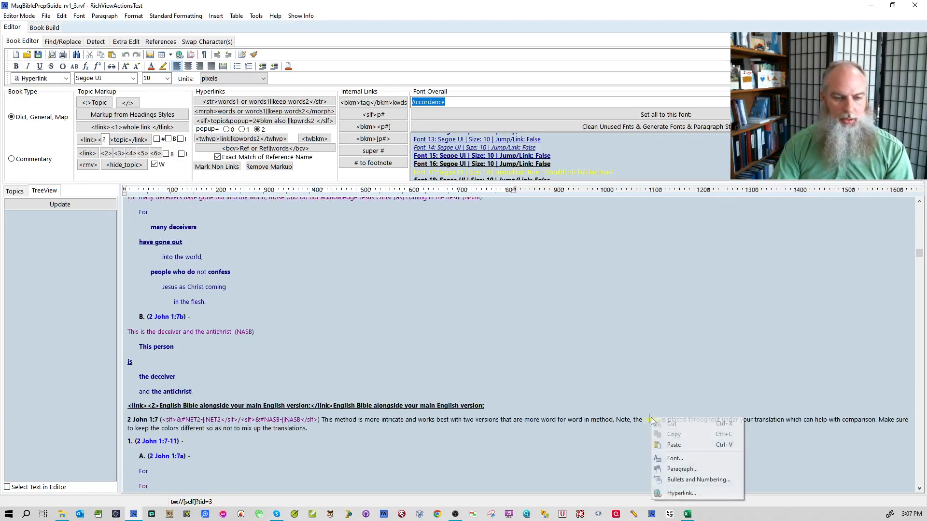
{"action": "left_click", "coordinate": [658, 494]}
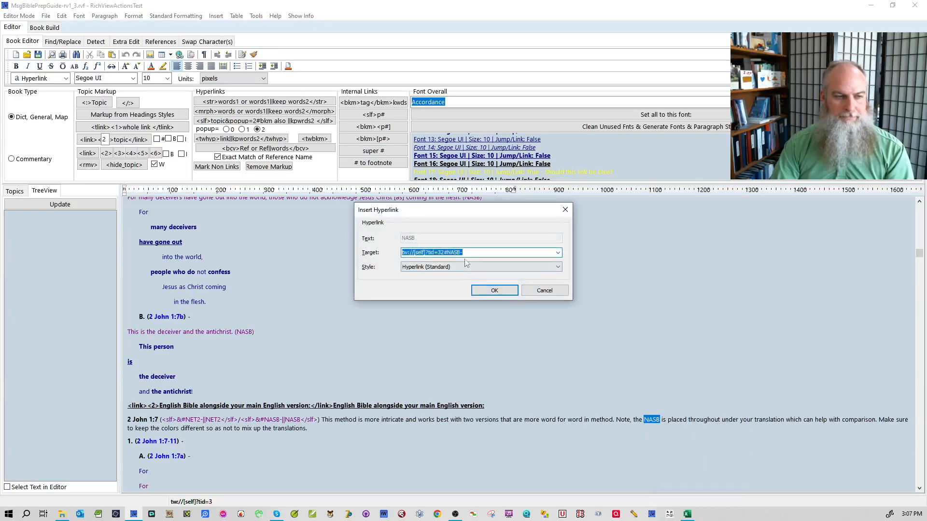
{"action": "left_click", "coordinate": [492, 290]}
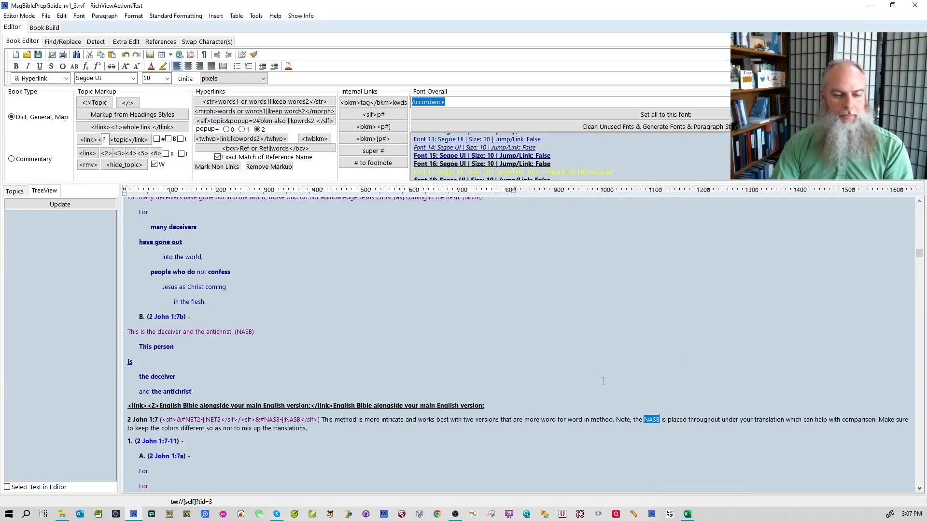
- Mark up NASB as an internal link and replace its popup setting with a bookmark target, giving <slf>&#NASB-||NASB</slf>
{"action": "double_click", "coordinate": [650, 420]}
{"action": "key", "text": "ctrl+shift+s"}
{"action": "left_click", "coordinate": [655, 427]}
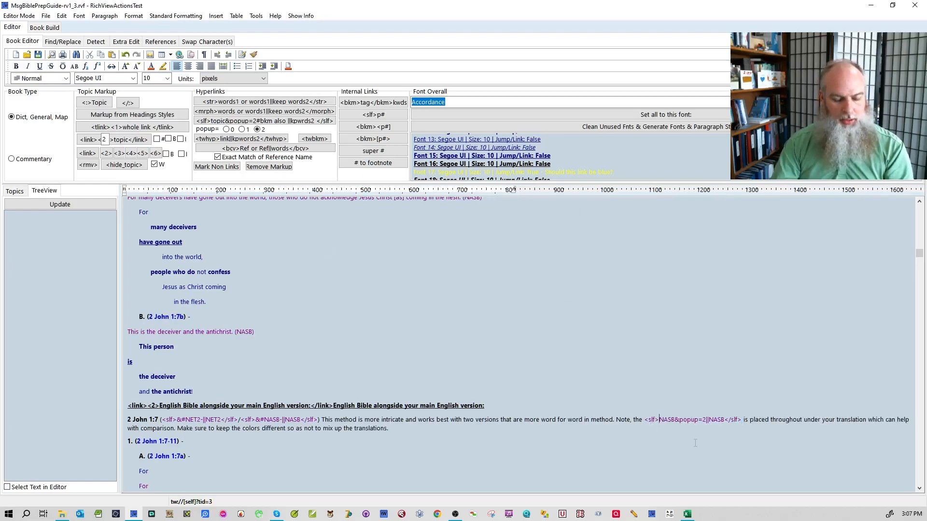
{"action": "type", "text": "&#"}
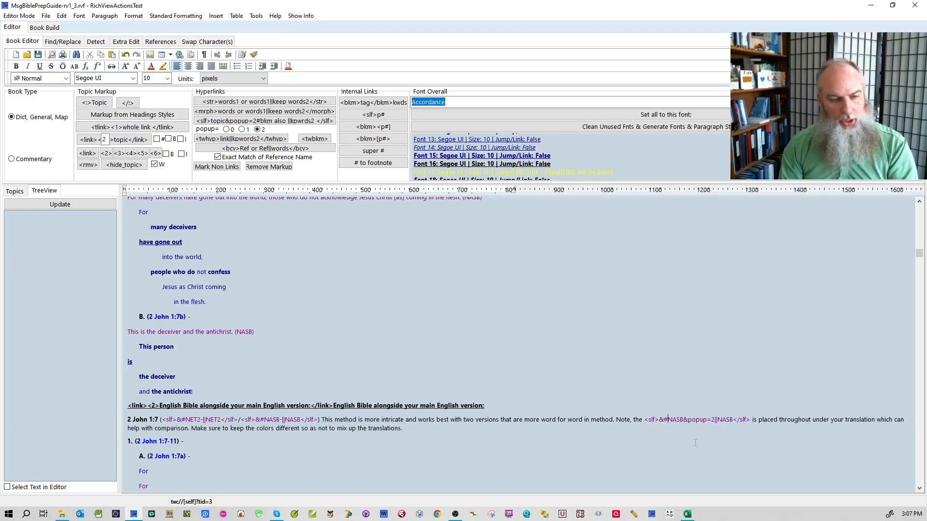
{"action": "key", "text": "Delete"}
{"action": "key", "text": "Delete"}
{"action": "key", "text": "Delete"}
{"action": "key", "text": "Delete"}
{"action": "key", "text": "Delete"}
{"action": "key", "text": "Delete"}
{"action": "key", "text": "Delete"}
{"action": "key", "text": "Delete"}
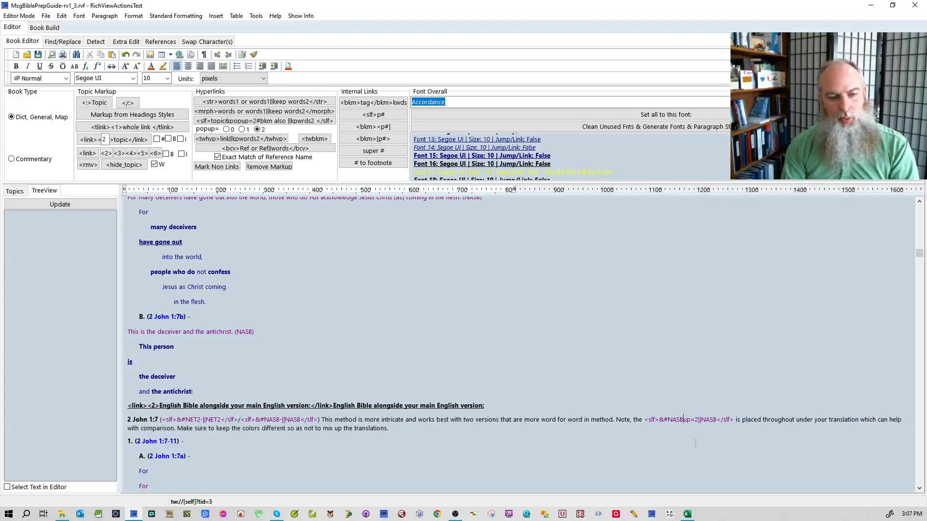
{"action": "type", "text": "-"}
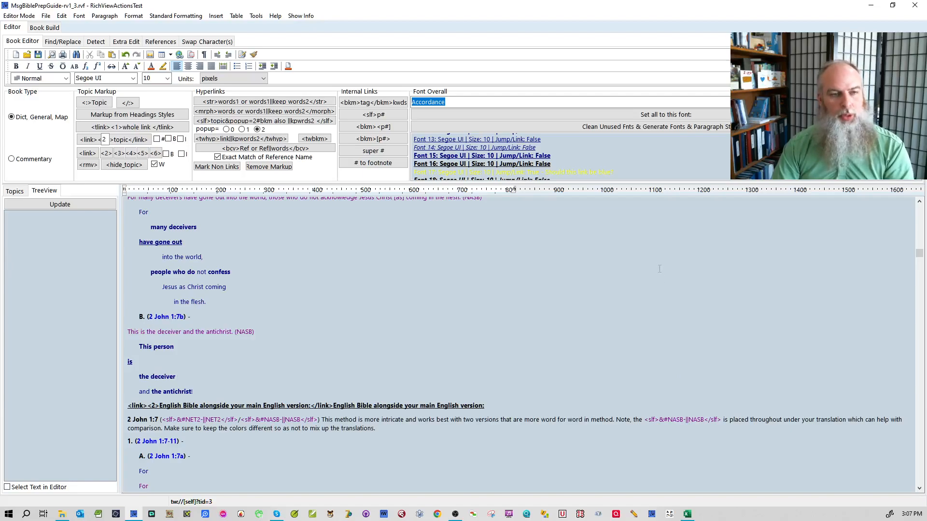
- Locate the next flagged hyperlink, AMGL in the Definition section, and look up its bookmark in the appendix's abbreviations of resources
{"action": "left_click", "coordinate": [592, 172]}
{"action": "left_click", "coordinate": [553, 344]}
{"action": "scroll", "coordinate": [463, 427], "scroll_direction": "down", "scroll_amount": 2}
{"action": "double_click", "coordinate": [394, 416]}
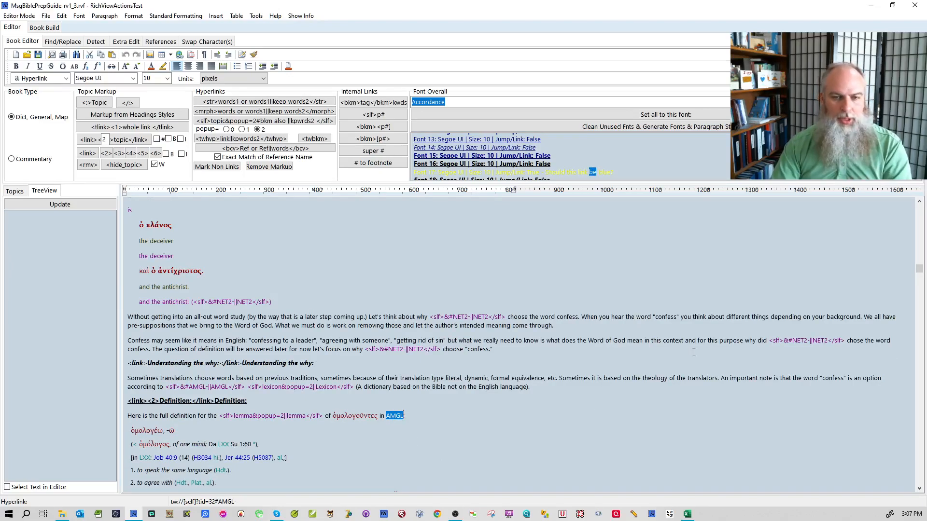
{"action": "left_click_drag", "start_coordinate": [918, 269], "coordinate": [889, 449]}
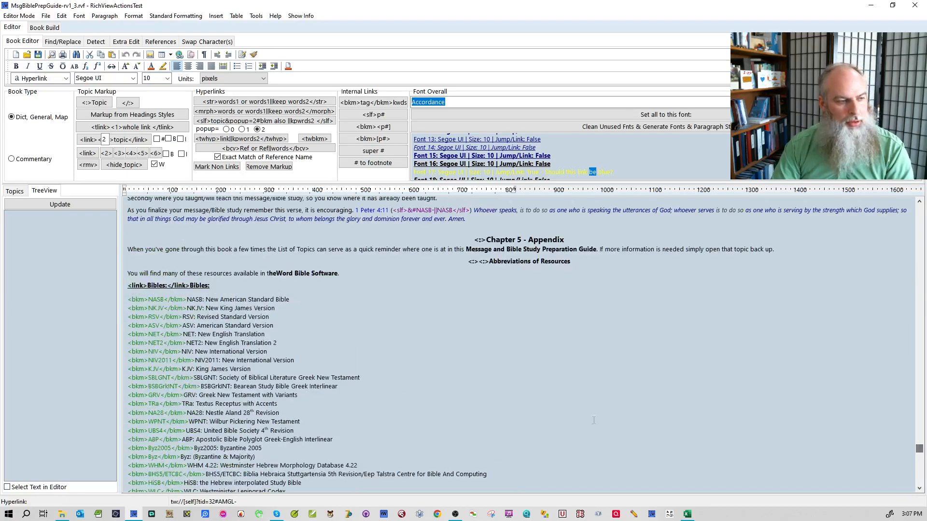
{"action": "scroll", "coordinate": [361, 377], "scroll_direction": "down", "scroll_amount": 5}
{"action": "scroll", "coordinate": [361, 377], "scroll_direction": "down", "scroll_amount": 3}
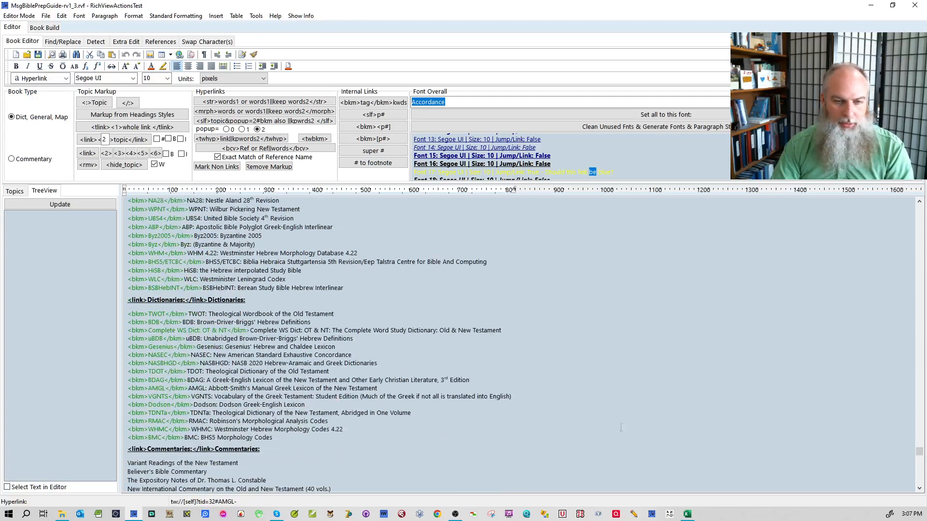
- Search again from the document's start for a flagged link and clear the hyperlink target from NET2 in the English/Strong's Bible Search section
{"action": "left_click", "coordinate": [575, 173]}
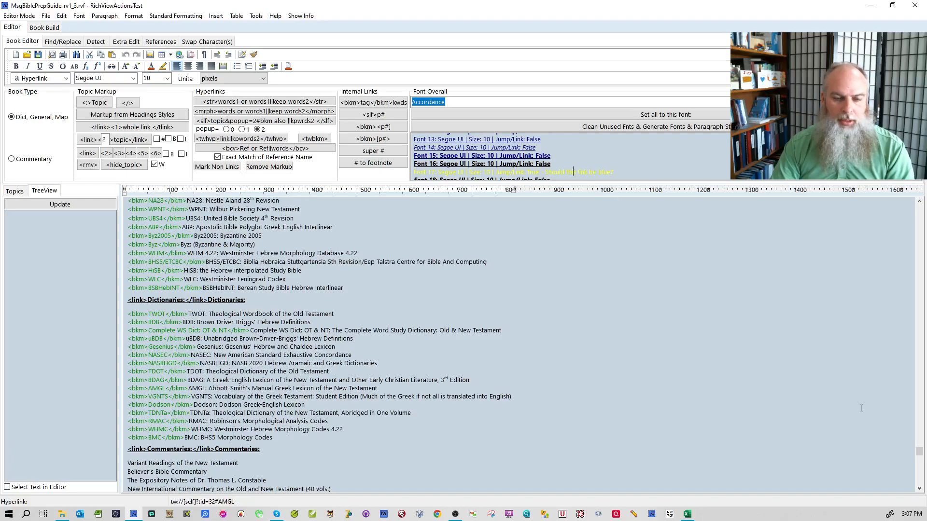
{"action": "left_click_drag", "start_coordinate": [920, 451], "coordinate": [918, 201]}
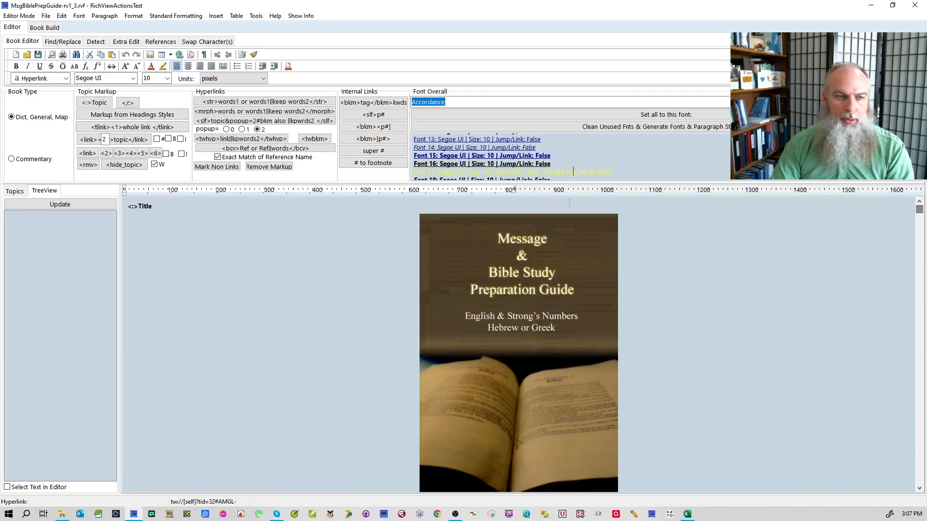
{"action": "double_click", "coordinate": [560, 172]}
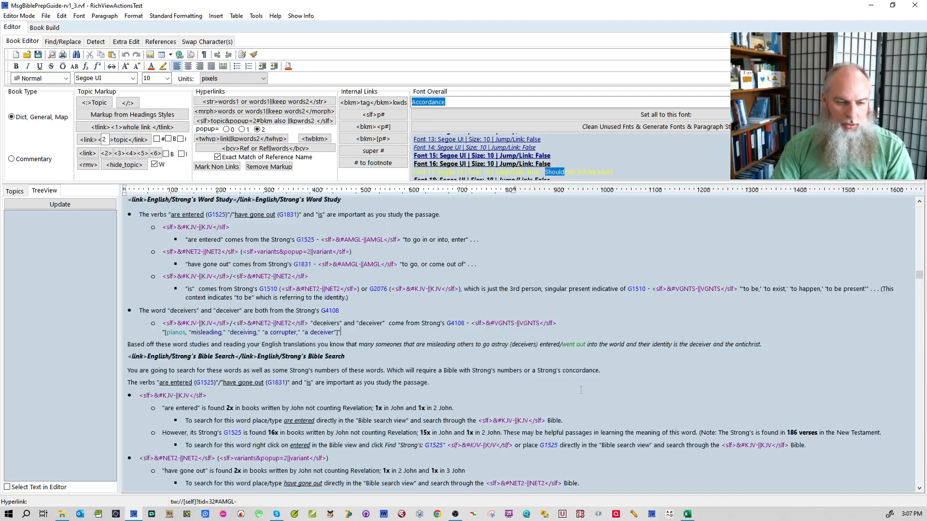
{"action": "double_click", "coordinate": [542, 482]}
{"action": "right_click", "coordinate": [542, 481]}
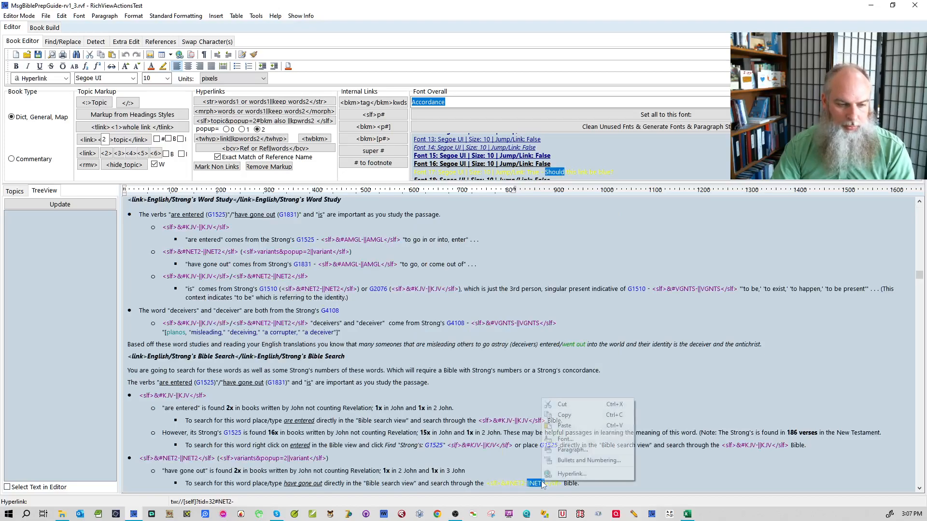
{"action": "left_click", "coordinate": [561, 474]}
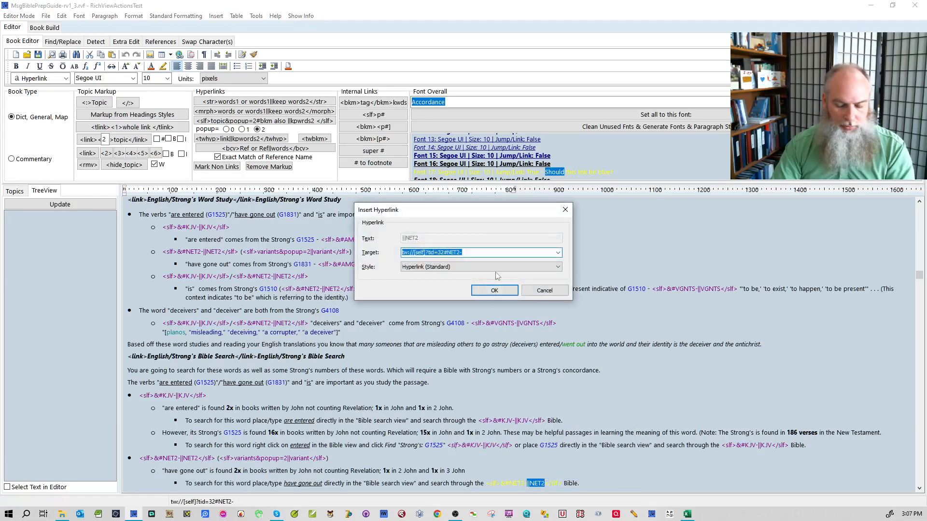
{"action": "left_click", "coordinate": [497, 290]}
{"action": "left_click", "coordinate": [510, 370]}
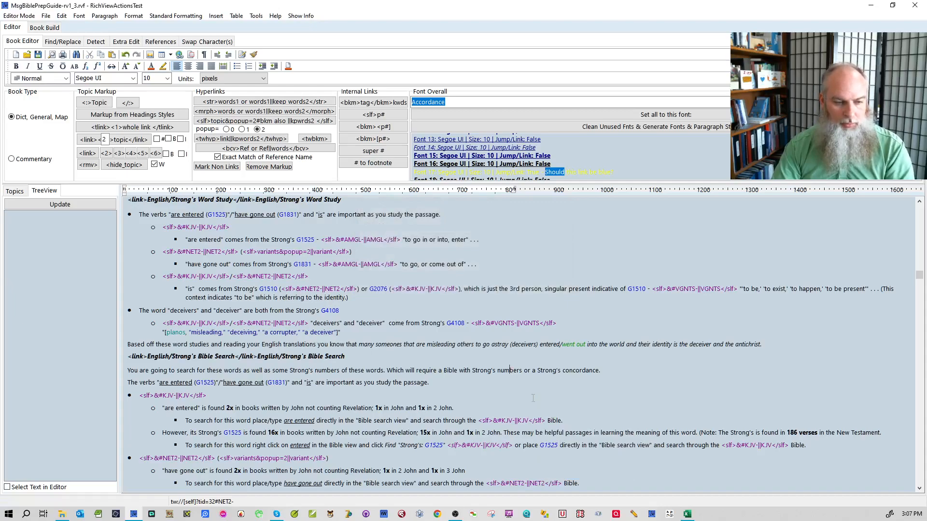
- Go through the remaining Font 17 flagged hyperlinks, from the NET2 closing tag past the Jonah outline to the end of the glossary
{"action": "left_click", "coordinate": [568, 172]}
{"action": "double_click", "coordinate": [569, 172]}
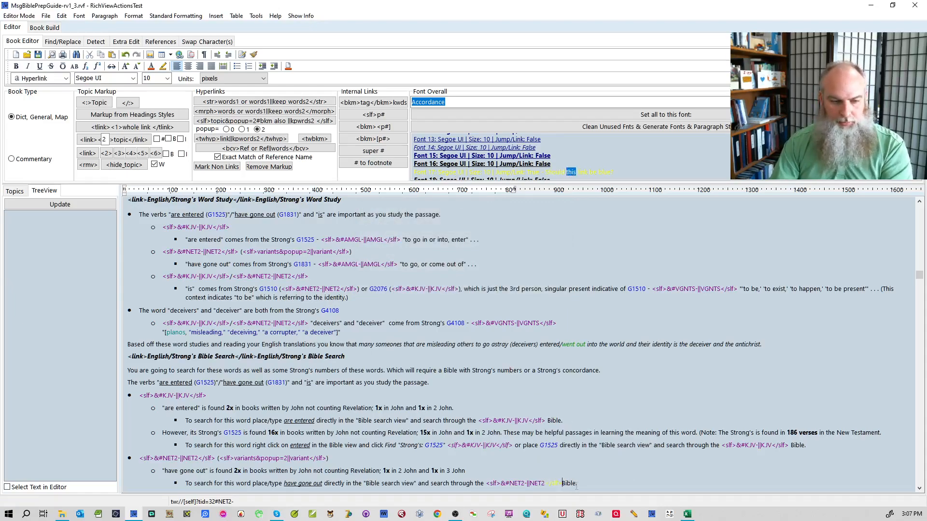
{"action": "double_click", "coordinate": [555, 172]}
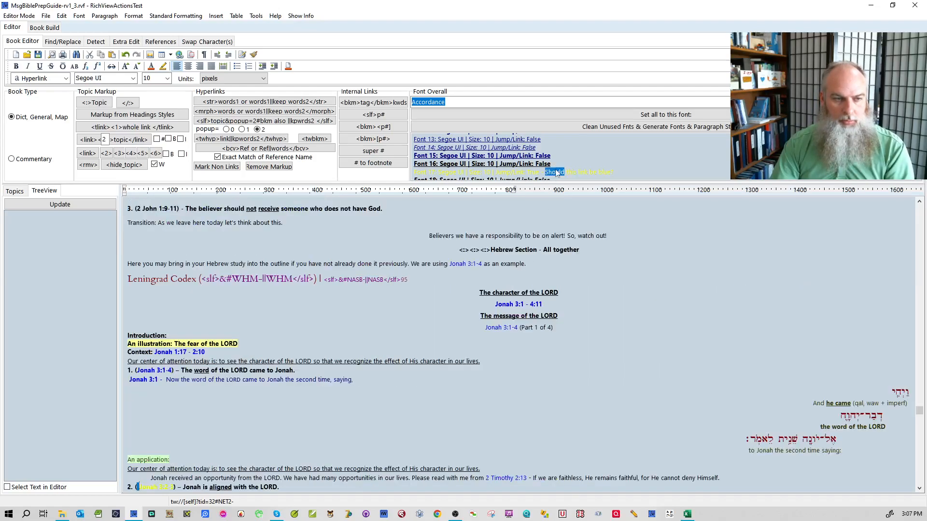
{"action": "key", "text": "Delete"}
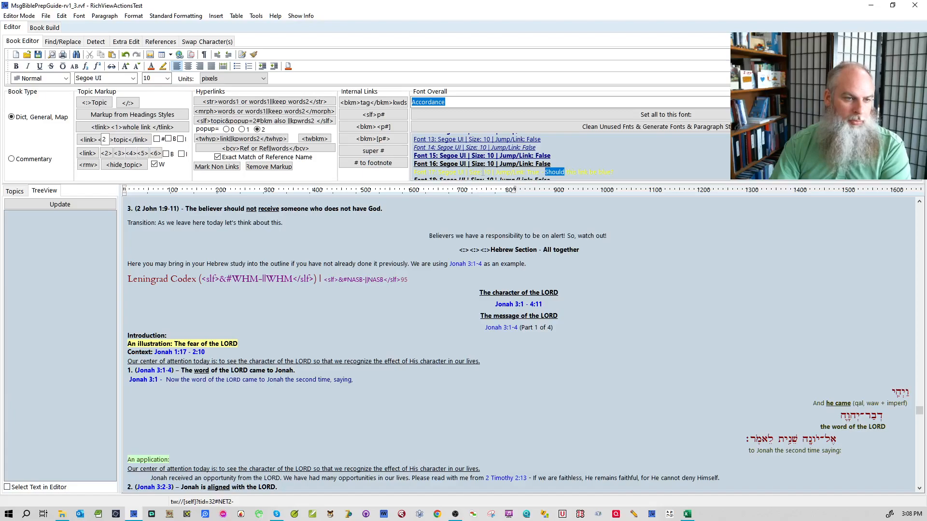
{"action": "left_click", "coordinate": [484, 171]}
{"action": "key", "text": "Delete"}
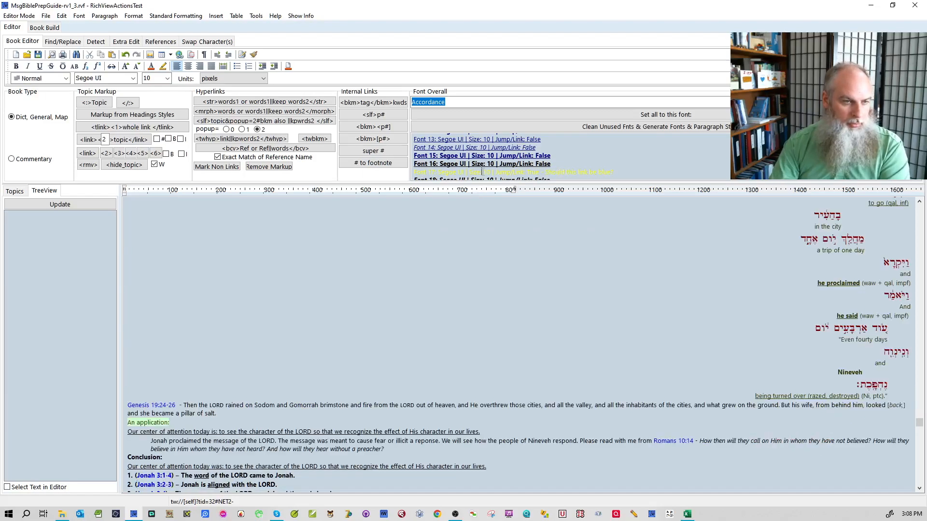
{"action": "left_click", "coordinate": [482, 172]}
{"action": "left_click", "coordinate": [537, 348]}
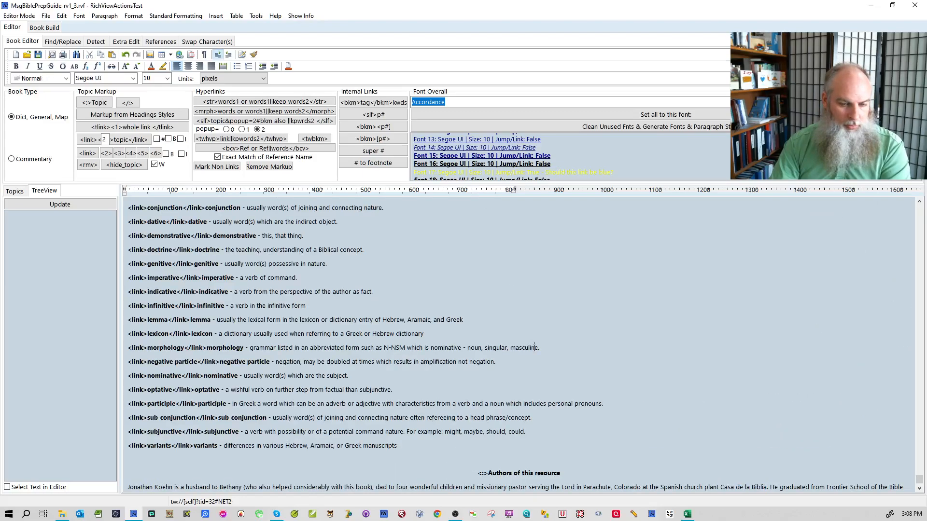
- Clear the Facebook hyperlink target from the church plant's name in the Authors of this resource paragraph
{"action": "scroll", "coordinate": [722, 336], "scroll_direction": "down", "scroll_amount": 2}
{"action": "left_click", "coordinate": [735, 458]}
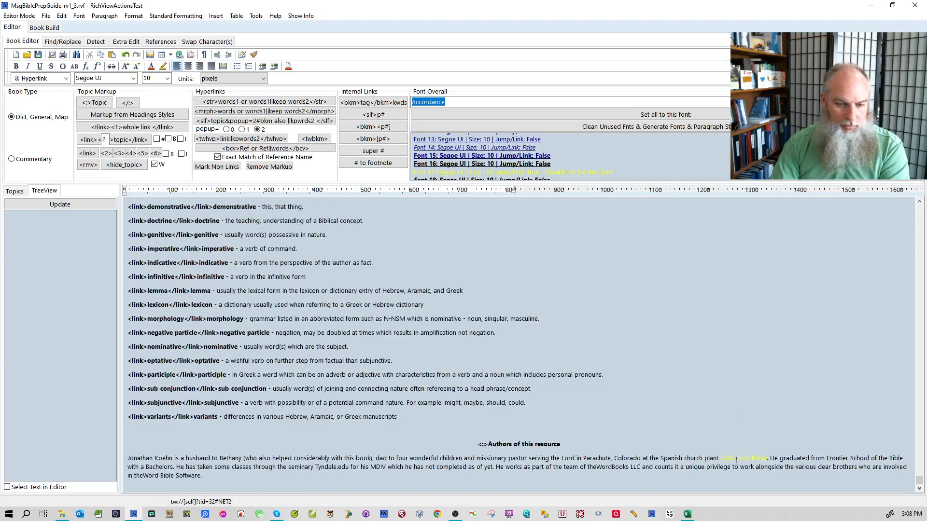
{"action": "right_click", "coordinate": [734, 459]}
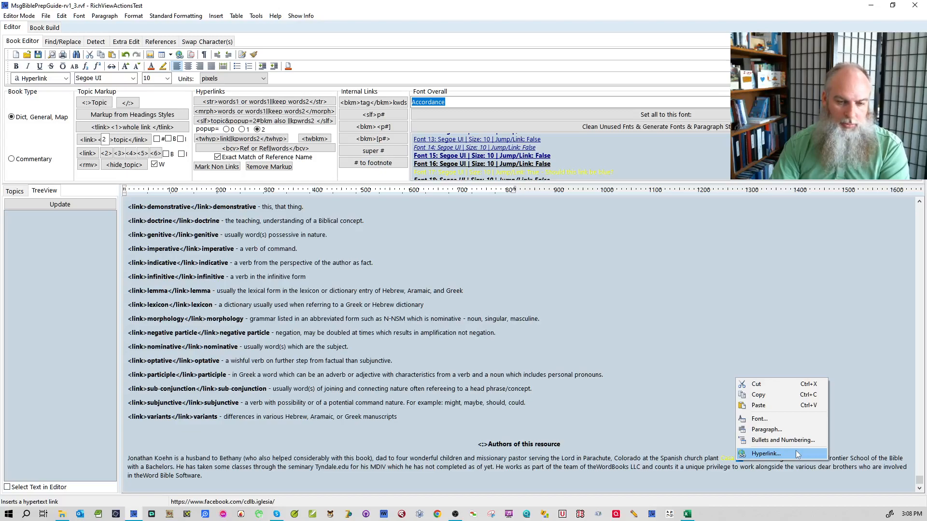
{"action": "left_click", "coordinate": [777, 454]}
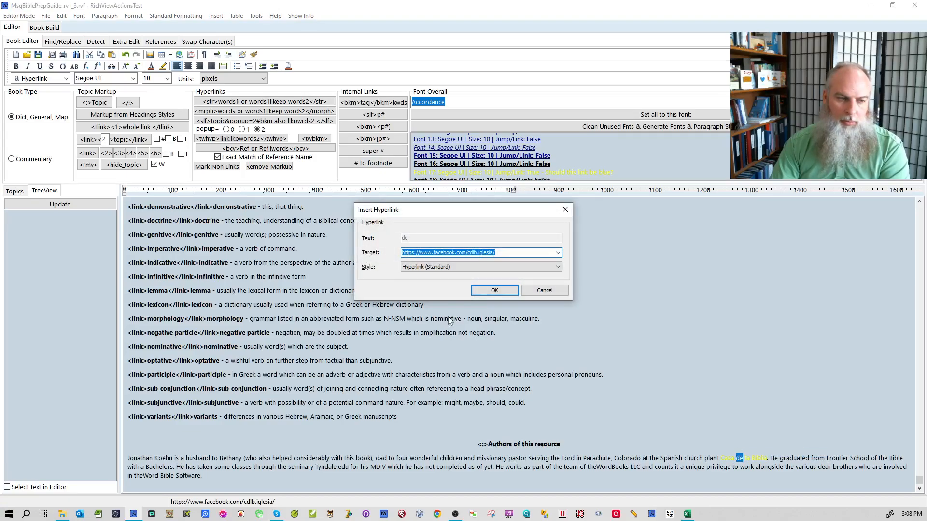
{"action": "left_click", "coordinate": [493, 291]}
- Enter Casa de la Biblia anew as plain text in the authors paragraph and delete the old copy beside it
{"action": "left_click", "coordinate": [721, 459]}
{"action": "type", "text": "Casa de la Biblia"}
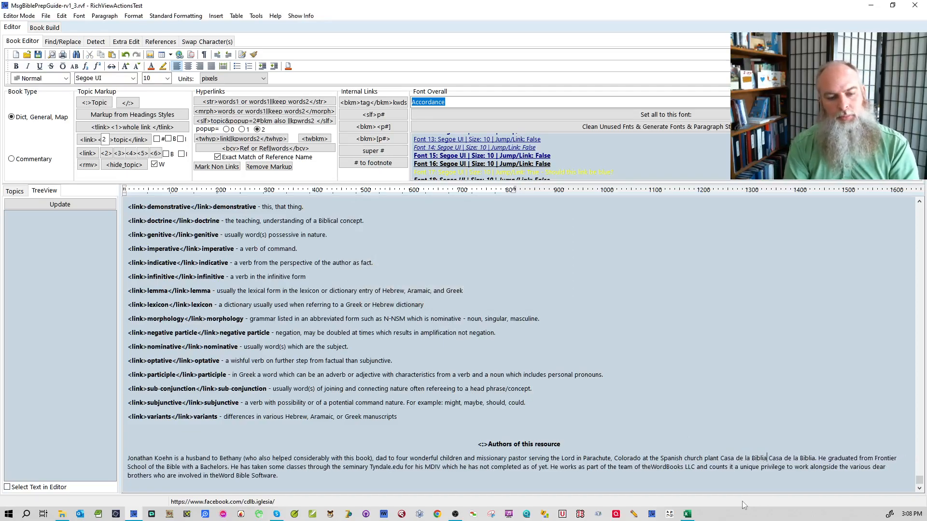
{"action": "key", "text": "Delete"}
{"action": "key", "text": "Delete"}
{"action": "key", "text": "Delete"}
{"action": "key", "text": "Delete"}
{"action": "key", "text": "Delete"}
{"action": "key", "text": "Delete"}
{"action": "key", "text": "Delete"}
{"action": "key", "text": "Delete"}
{"action": "key", "text": "Delete"}
{"action": "key", "text": "Delete"}
{"action": "key", "text": "Delete"}
{"action": "key", "text": "Delete"}
{"action": "key", "text": "Delete"}
{"action": "key", "text": "Delete"}
{"action": "key", "text": "Delete"}
{"action": "key", "text": "Delete"}
{"action": "key", "text": "Delete"}
{"action": "key", "text": "shift+Left"}
{"action": "key", "text": "shift+Left"}
{"action": "key", "text": "shift+Left"}
{"action": "key", "text": "shift+Left"}
{"action": "key", "text": "shift+Left"}
{"action": "key", "text": "shift+Left"}
{"action": "key", "text": "shift+Left"}
{"action": "key", "text": "shift+Left"}
{"action": "key", "text": "shift+Left"}
{"action": "key", "text": "shift+Left"}
{"action": "key", "text": "shift+Left"}
{"action": "key", "text": "shift+Left"}
{"action": "key", "text": "shift+Left"}
{"action": "key", "text": "shift+Left"}
{"action": "key", "text": "shift+Left"}
{"action": "key", "text": "shift+Left"}
{"action": "key", "text": "shift+Left"}
{"action": "right_click", "coordinate": [734, 459]}
{"action": "left_click", "coordinate": [749, 452]}
{"action": "type", "text": "htt"}
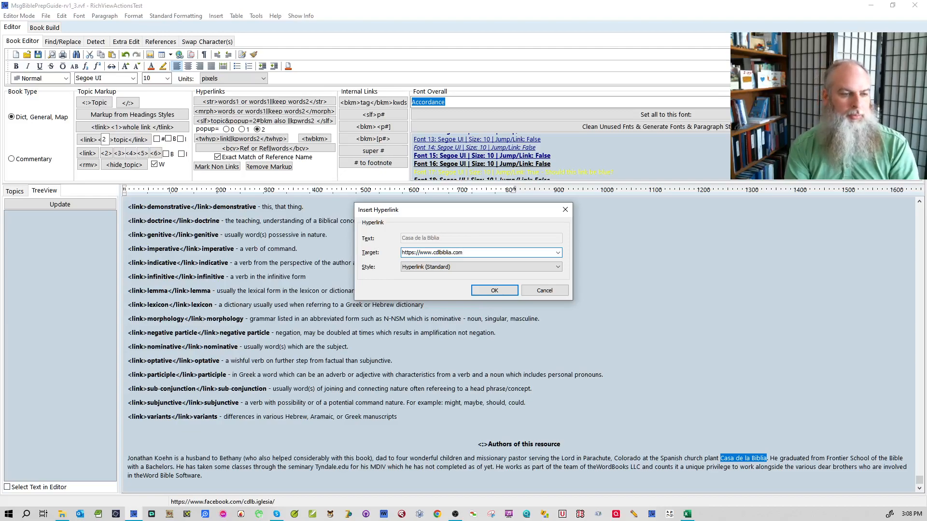
{"action": "key", "text": "Return"}
{"action": "left_click", "coordinate": [639, 384]}
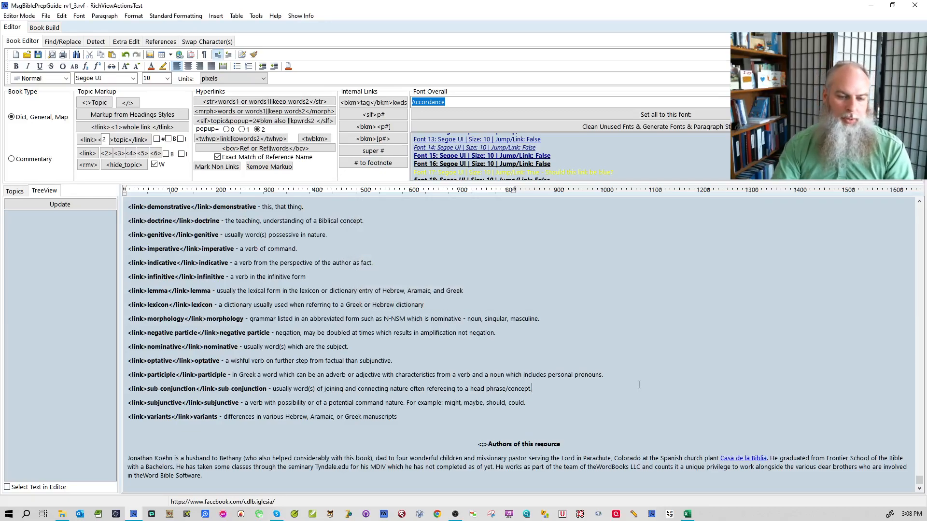
- Remove the underline from the Casa de la Biblia link so it is plain blue
{"action": "left_click", "coordinate": [749, 458]}
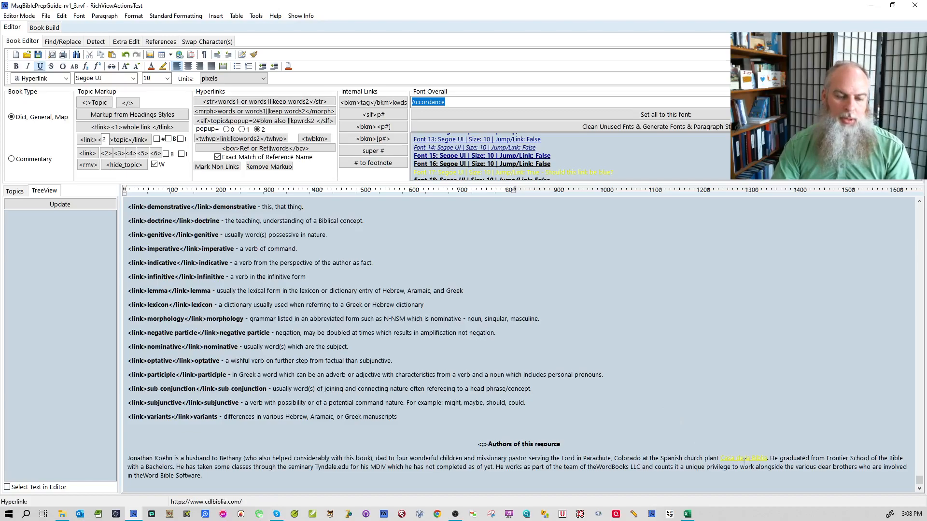
{"action": "triple_click", "coordinate": [743, 457]}
{"action": "left_click_drag", "start_coordinate": [705, 459], "coordinate": [800, 461]}
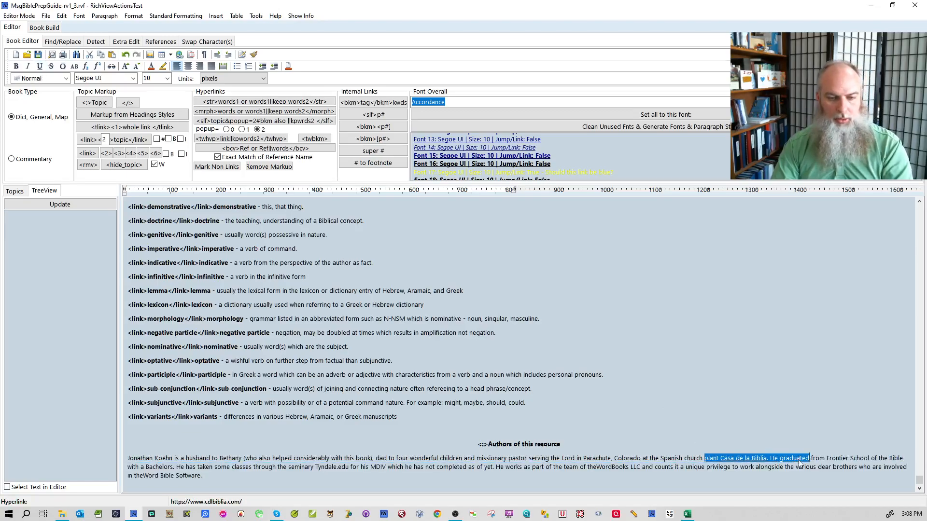
{"action": "left_click", "coordinate": [738, 429]}
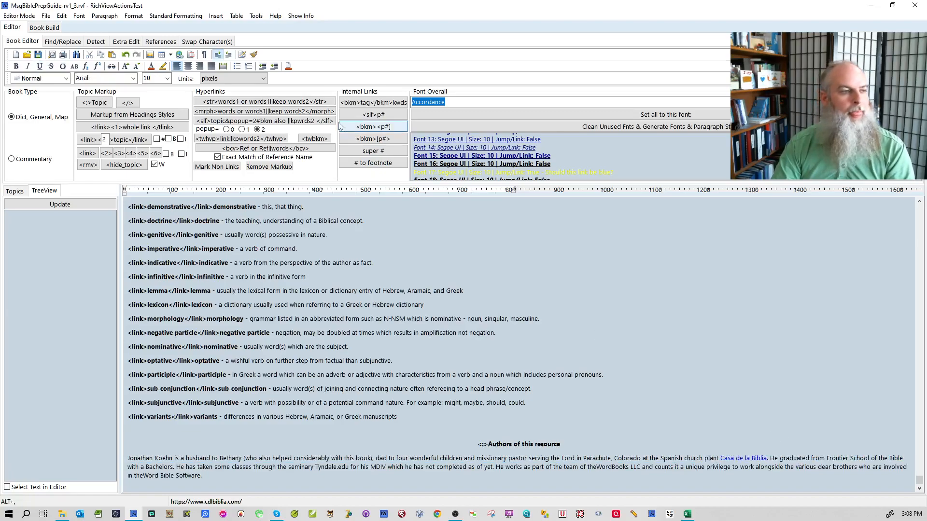
- Find the next flagged non-blue hyperlink and color the whole Tyndale.edu link in the authors paragraph blue
{"action": "left_click", "coordinate": [592, 171]}
{"action": "left_click", "coordinate": [361, 467]}
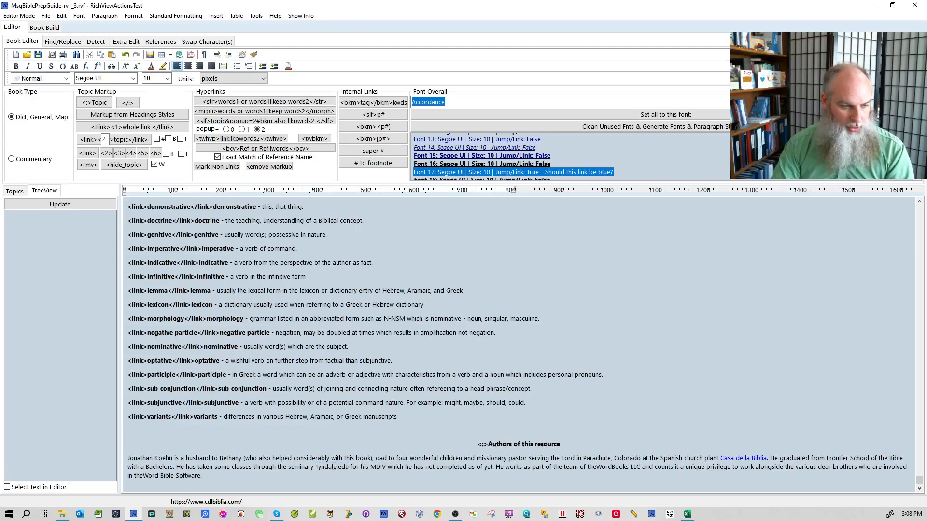
{"action": "double_click", "coordinate": [322, 467]}
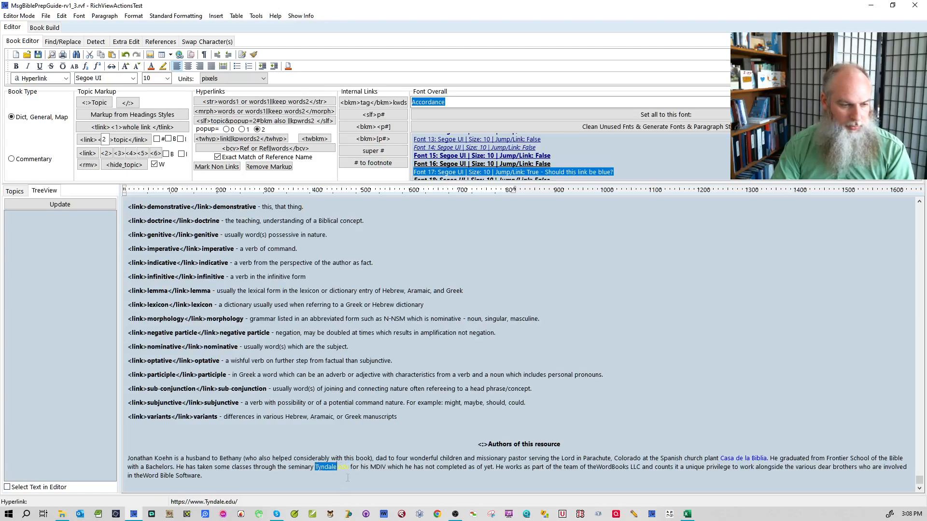
{"action": "left_click_drag", "start_coordinate": [350, 467], "coordinate": [315, 468]}
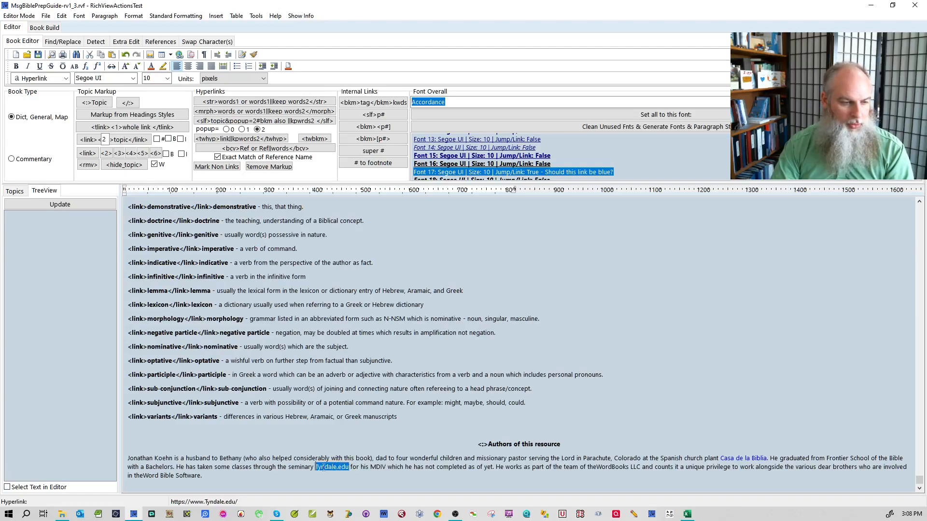
{"action": "left_click", "coordinate": [151, 66]}
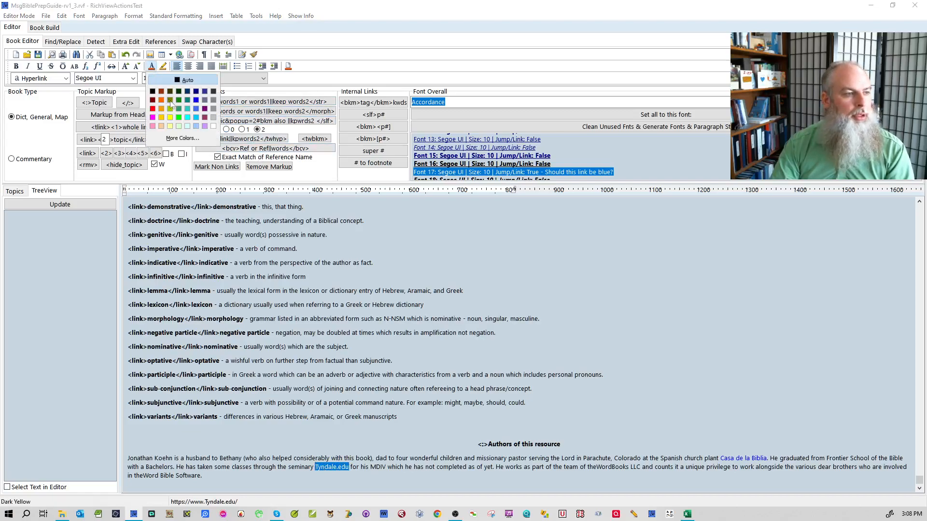
{"action": "left_click", "coordinate": [196, 103]}
{"action": "left_click", "coordinate": [499, 388]}
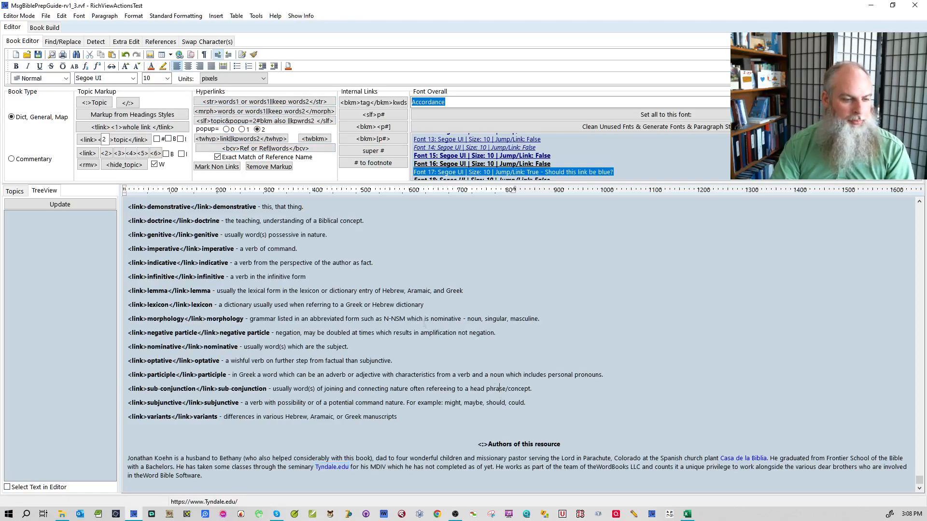
- Find the next flagged hyperlink and color the theWordBooks LLC link in the authors paragraph blue
{"action": "double_click", "coordinate": [484, 171]}
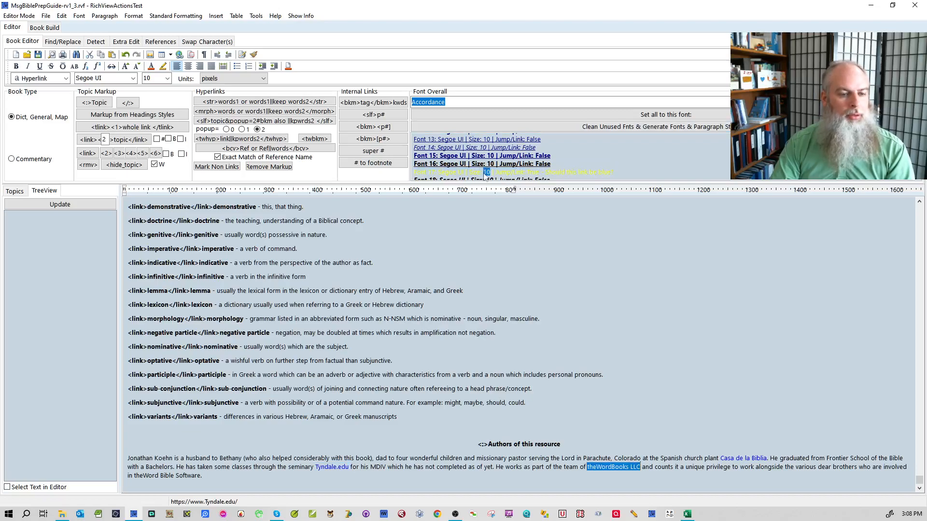
{"action": "left_click", "coordinate": [608, 472]}
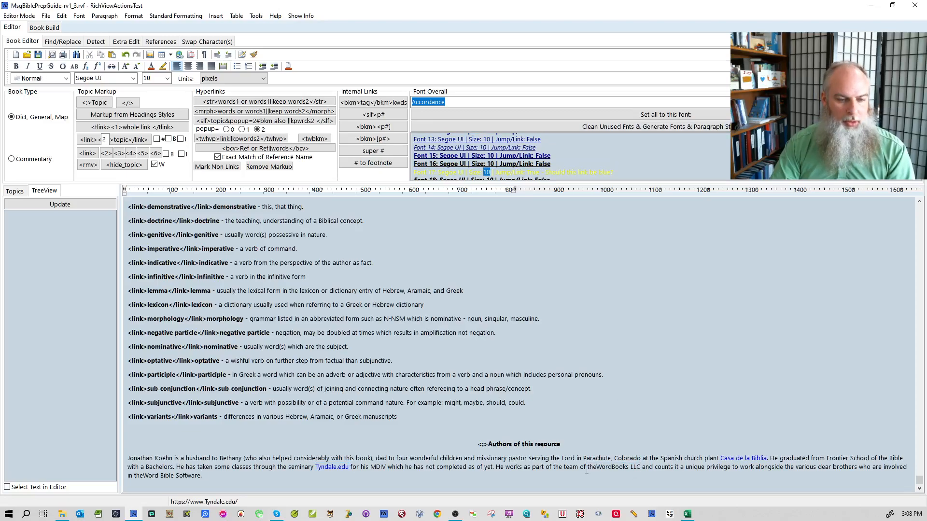
{"action": "left_click_drag", "start_coordinate": [588, 466], "coordinate": [636, 468]}
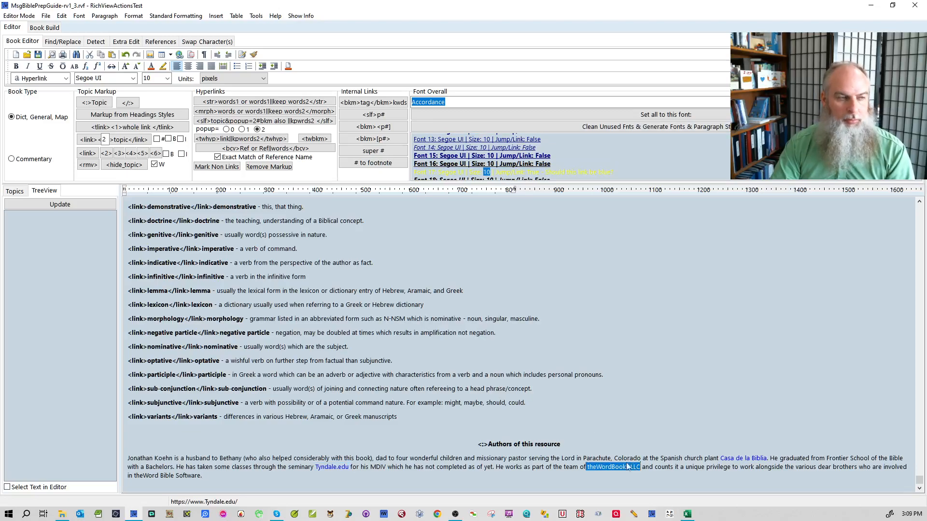
{"action": "left_click", "coordinate": [152, 67]}
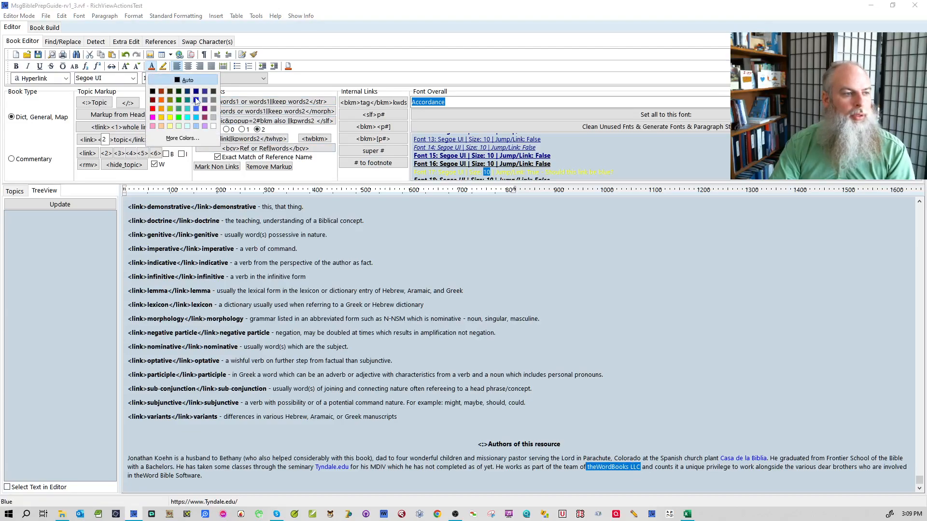
{"action": "left_click", "coordinate": [195, 99]}
{"action": "left_click", "coordinate": [606, 375]}
- Find the following flagged hyperlink and color the theWord Bible Software link at the end of the authors paragraph blue
{"action": "double_click", "coordinate": [555, 173]}
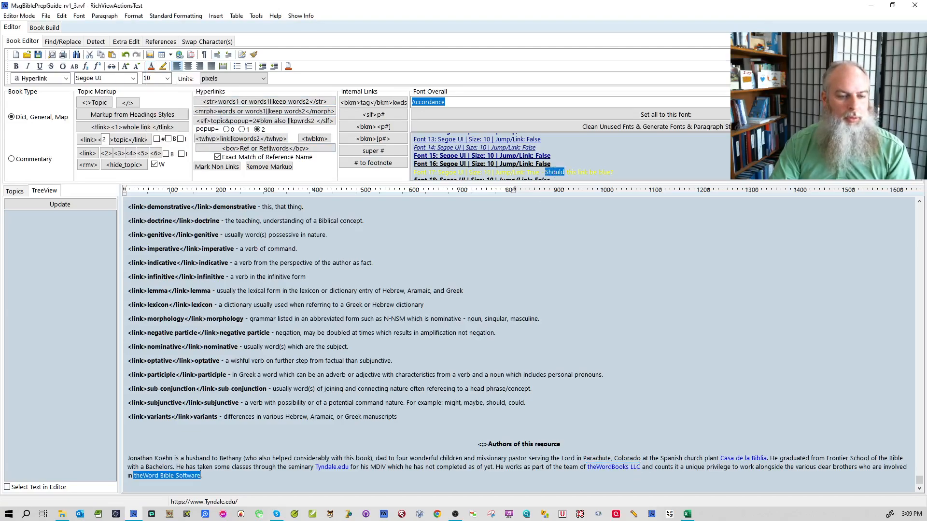
{"action": "left_click", "coordinate": [135, 475]}
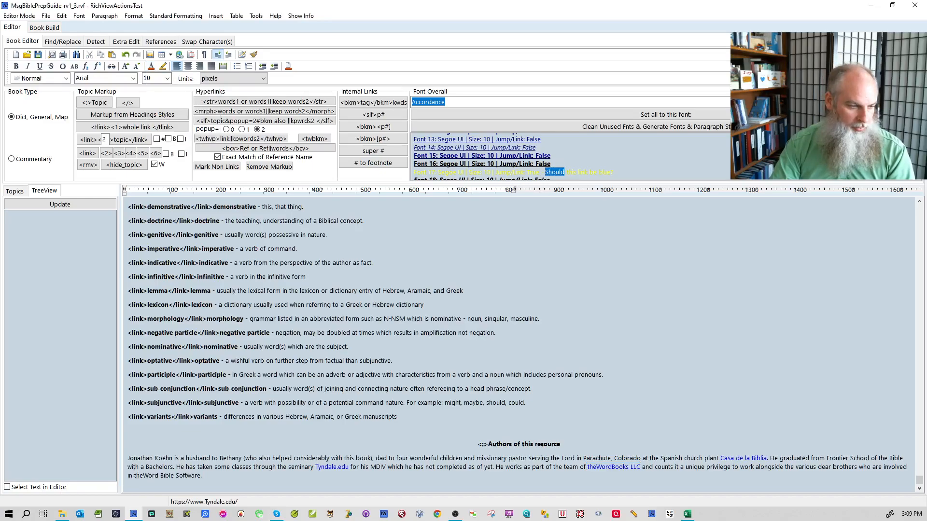
{"action": "left_click_drag", "start_coordinate": [133, 475], "coordinate": [179, 480]}
{"action": "left_click", "coordinate": [151, 67]}
{"action": "left_click", "coordinate": [194, 100]}
{"action": "left_click", "coordinate": [379, 317]}
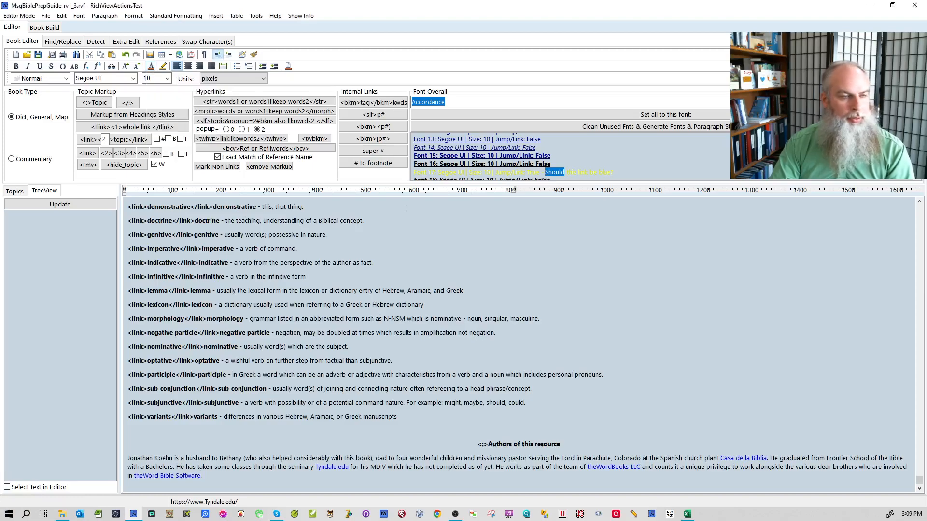
- Search again from the top for flagged non-blue links and wrap AMGL in the full definition line in <slf> popup=2 markup
{"action": "double_click", "coordinate": [581, 172]}
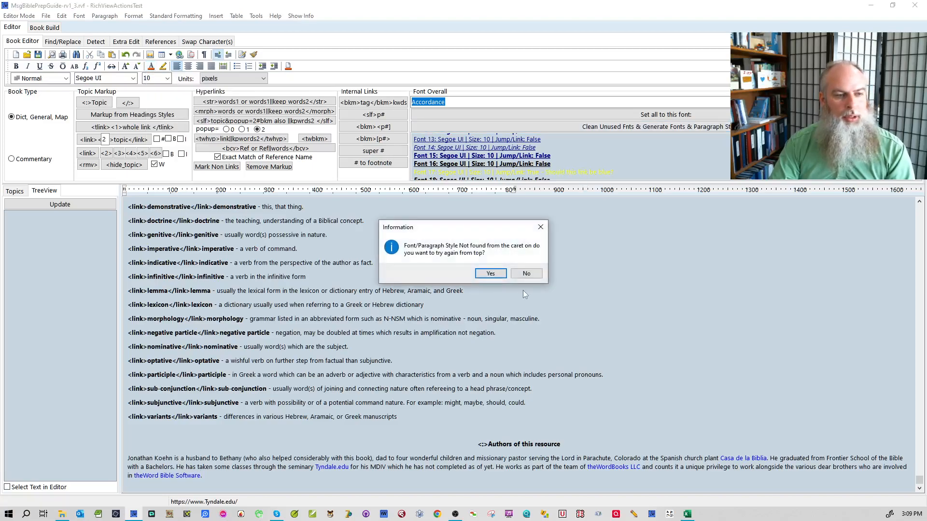
{"action": "left_click", "coordinate": [496, 276]}
{"action": "left_click", "coordinate": [434, 233]}
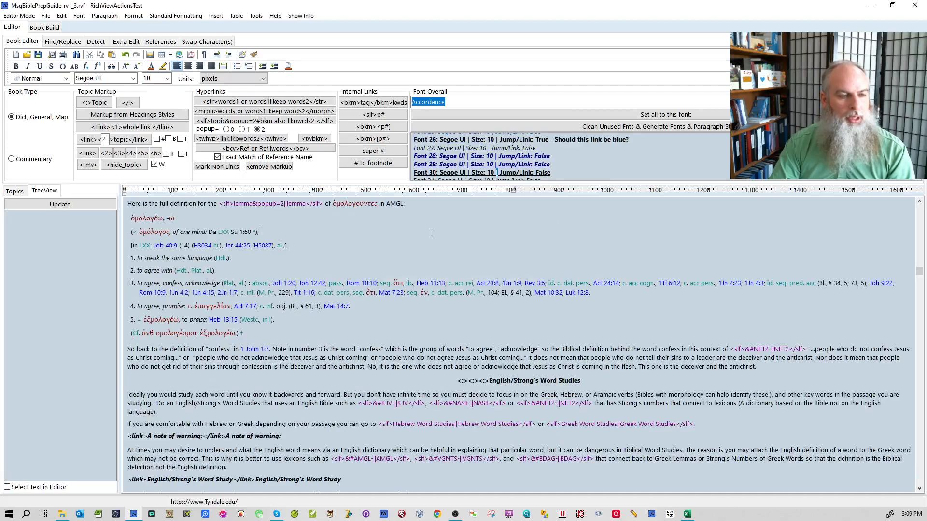
{"action": "double_click", "coordinate": [394, 203]}
{"action": "key", "text": "alt+s"}
{"action": "left_click", "coordinate": [418, 253]}
- Clear the old hyperlink target from the AMGL markup in the full definition line
{"action": "double_click", "coordinate": [418, 203]}
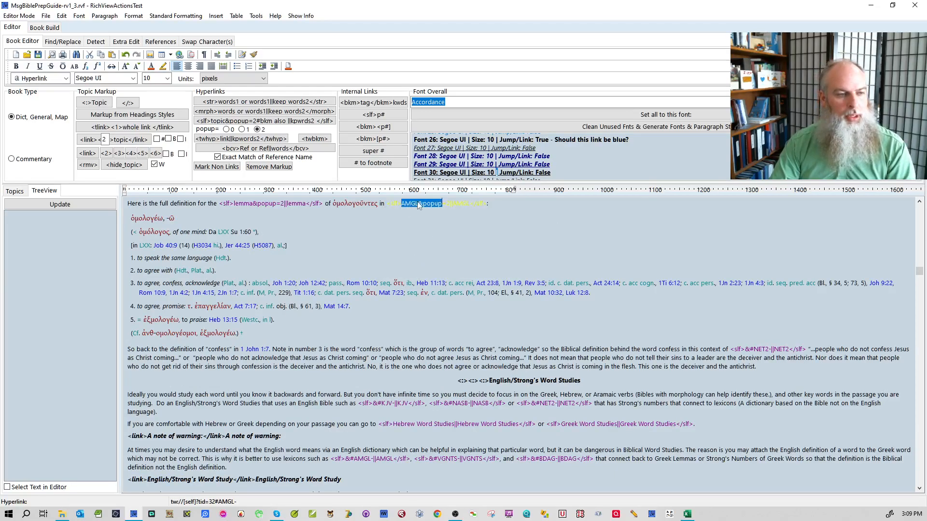
{"action": "right_click", "coordinate": [417, 204]}
{"action": "left_click", "coordinate": [458, 278]}
{"action": "key", "text": "Delete"}
{"action": "left_click", "coordinate": [492, 291]}
{"action": "left_click", "coordinate": [492, 292]}
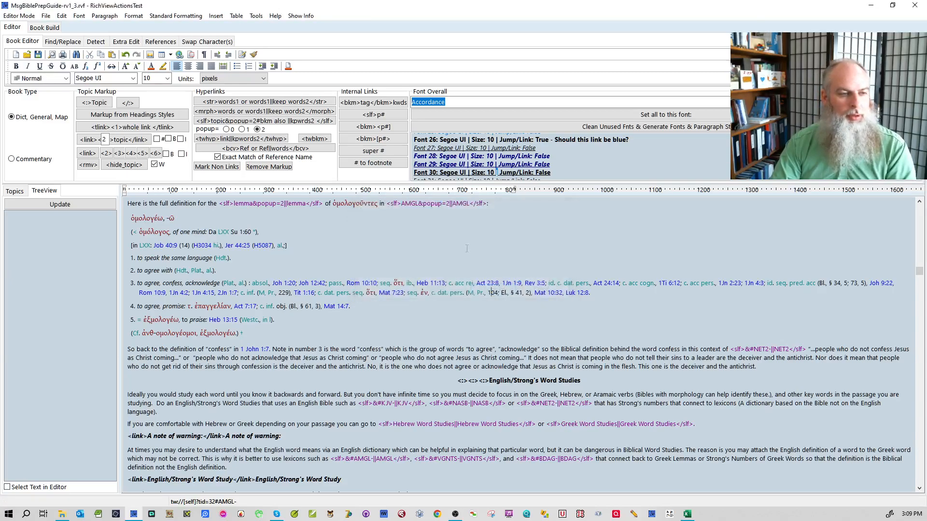
- Rewrite the AMGL markup's link target as &#AMGL-, dropping the popup setting, so it reads <slf>&#AMGL-||AMGL</slf>
{"action": "left_click", "coordinate": [401, 203]}
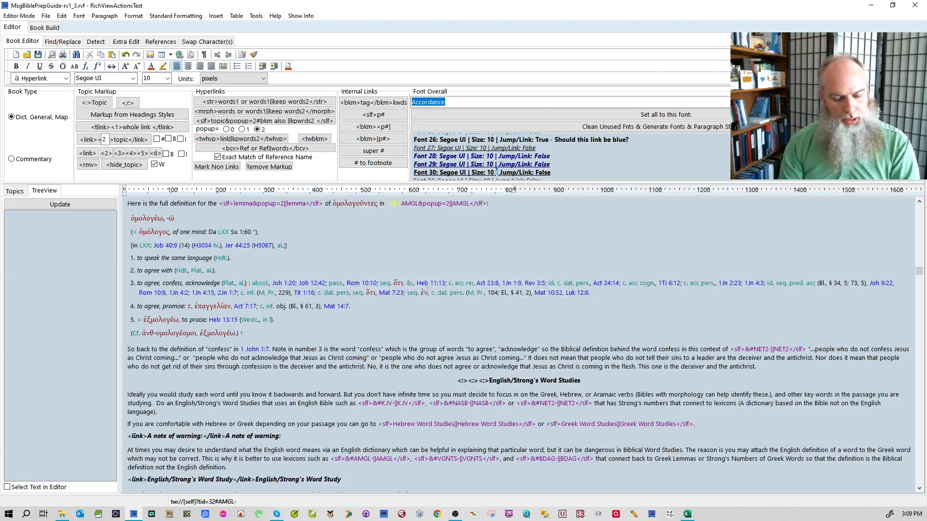
{"action": "type", "text": "&#"}
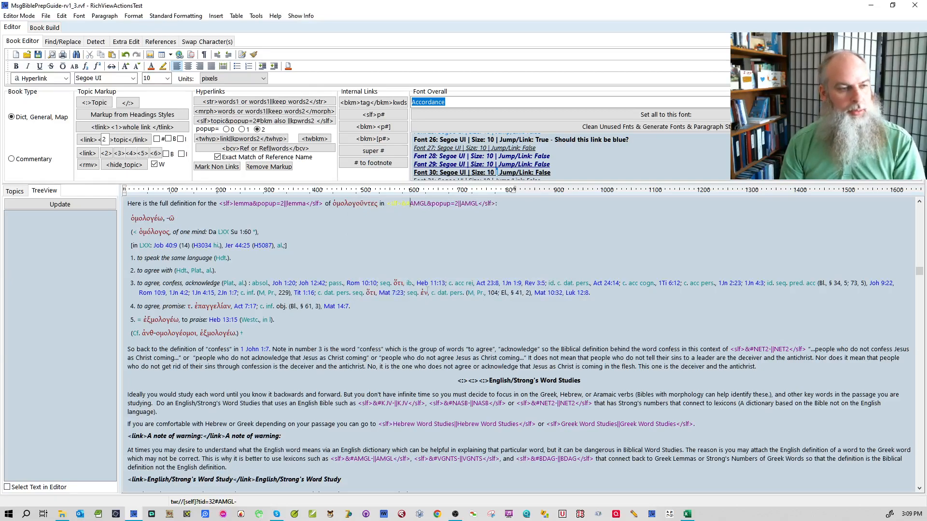
{"action": "key", "text": "Delete"}
{"action": "key", "text": "Delete"}
{"action": "key", "text": "Delete"}
{"action": "key", "text": "Delete"}
{"action": "key", "text": "Delete"}
{"action": "key", "text": "Delete"}
{"action": "key", "text": "Delete"}
{"action": "key", "text": "Delete"}
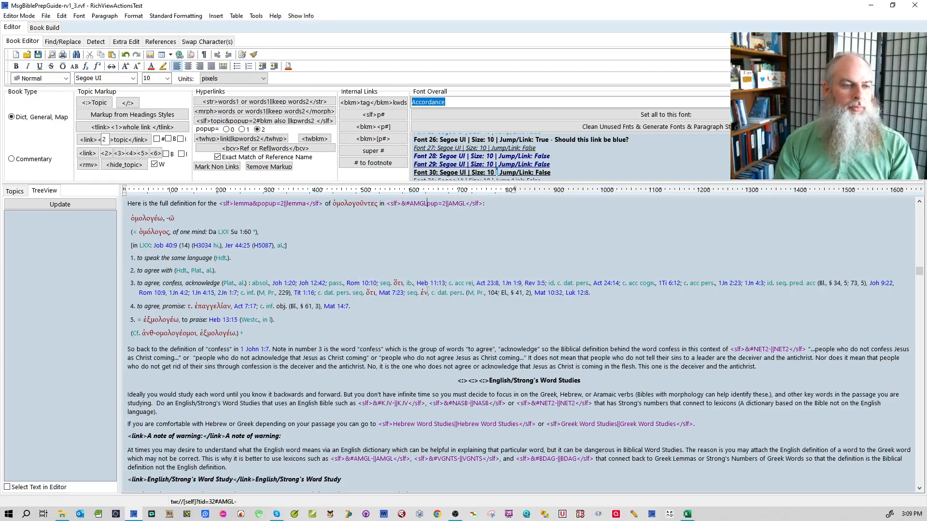
{"action": "type", "text": "-"}
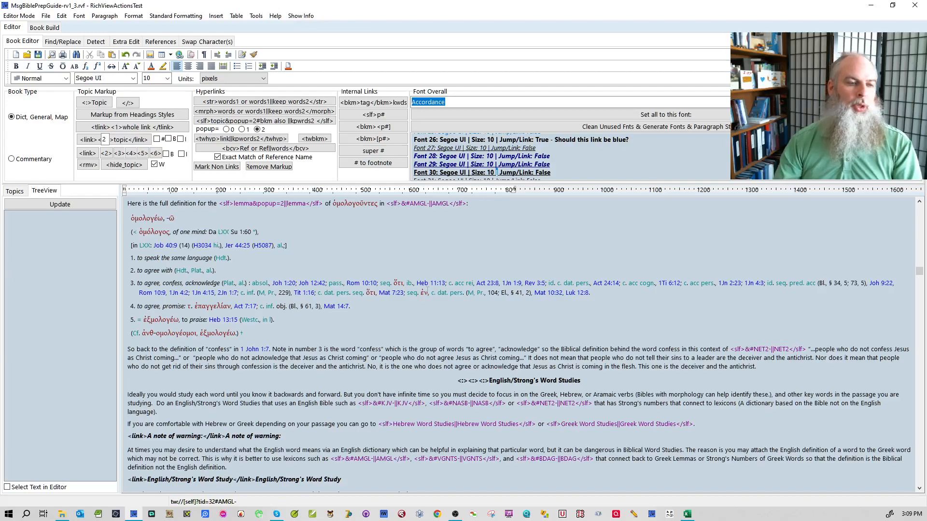
- Remove the leftover hyperlinks from the ||AMGL</slf> and <slf>&# pieces of the AMGL markup
{"action": "left_click", "coordinate": [433, 203]}
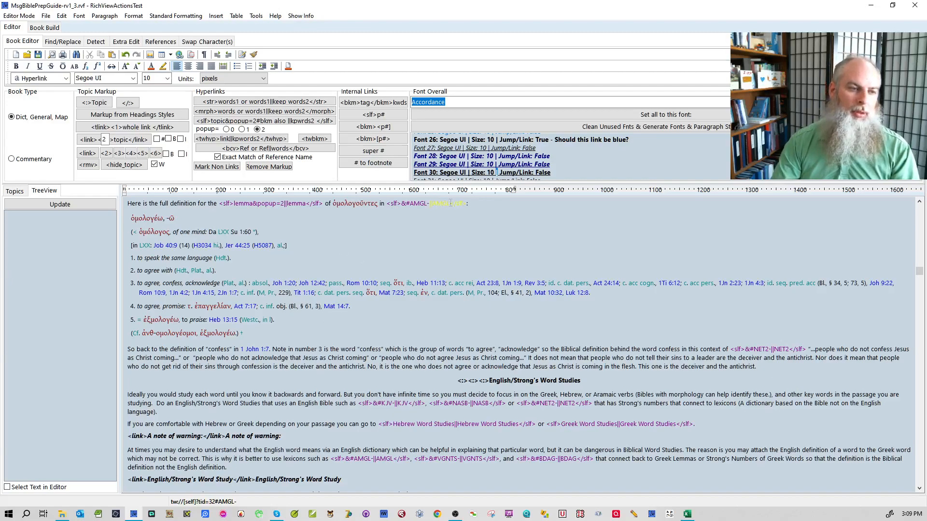
{"action": "right_click", "coordinate": [450, 204]}
{"action": "left_click", "coordinate": [480, 282]}
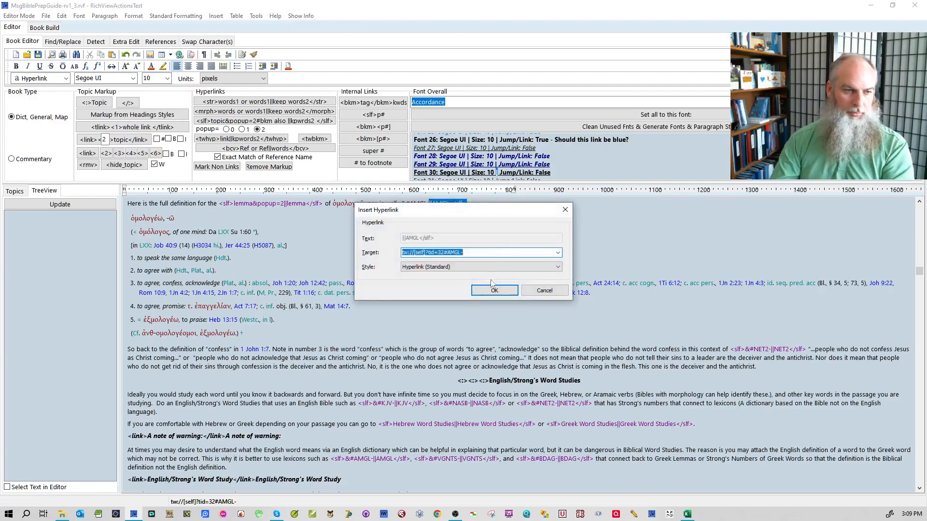
{"action": "left_click", "coordinate": [491, 291]}
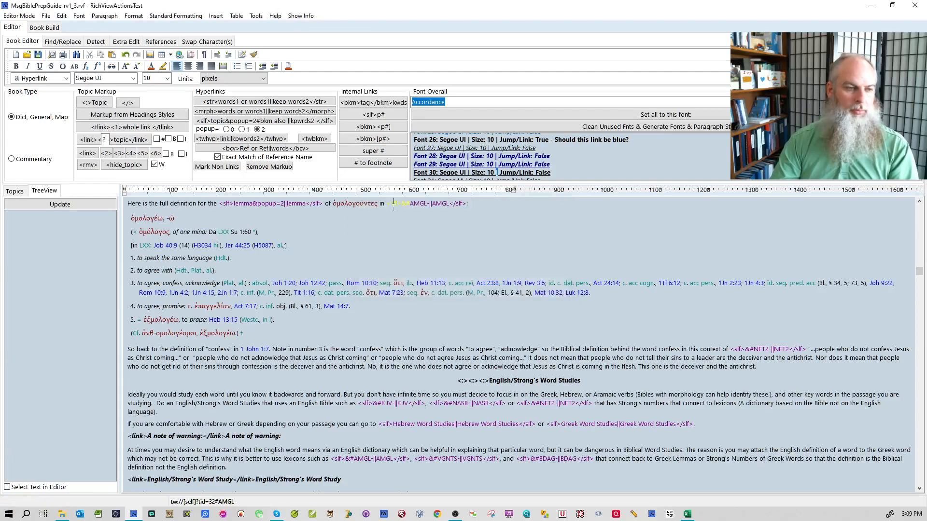
{"action": "right_click", "coordinate": [393, 203]}
{"action": "left_click", "coordinate": [415, 279]}
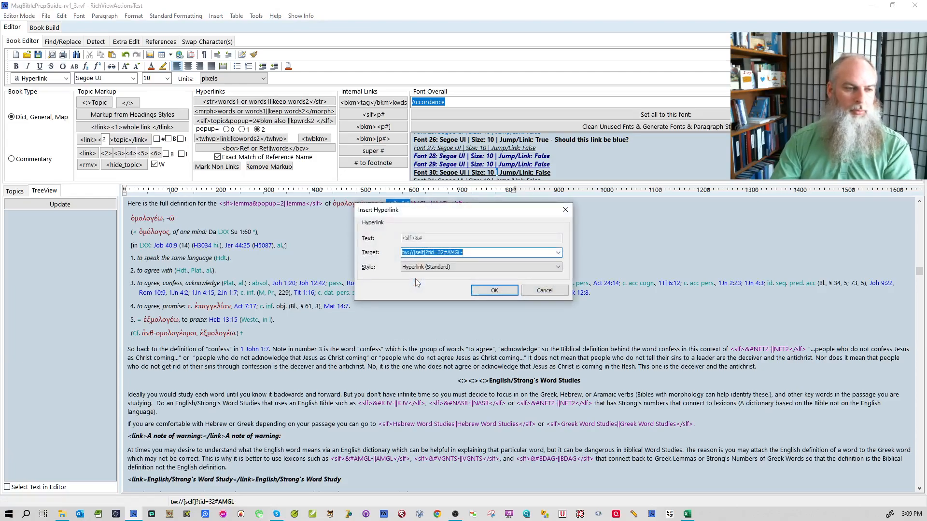
{"action": "left_click", "coordinate": [492, 290]}
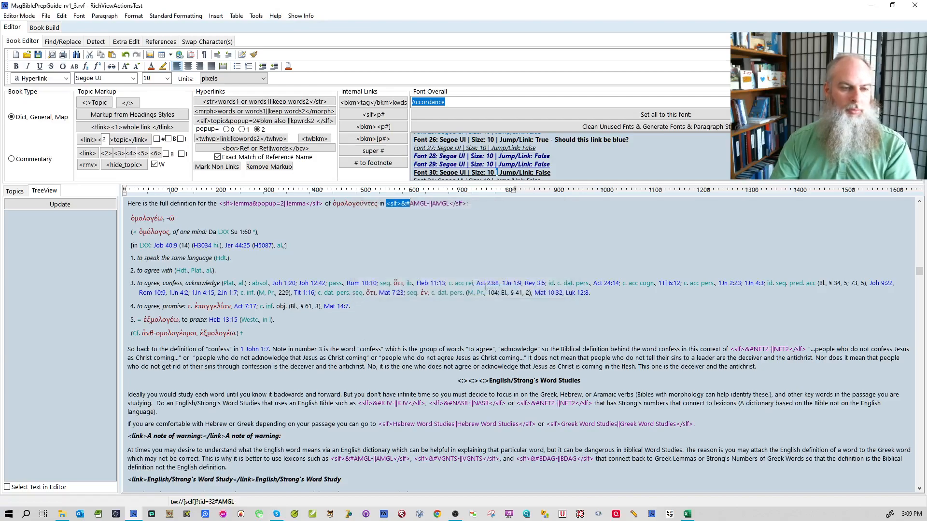
- Recheck the flagged non-blue link styles and remove the hyperlink from the closing </slf> tag of the NET2 reference under English/Strong's Bible Search
{"action": "left_click", "coordinate": [615, 136]}
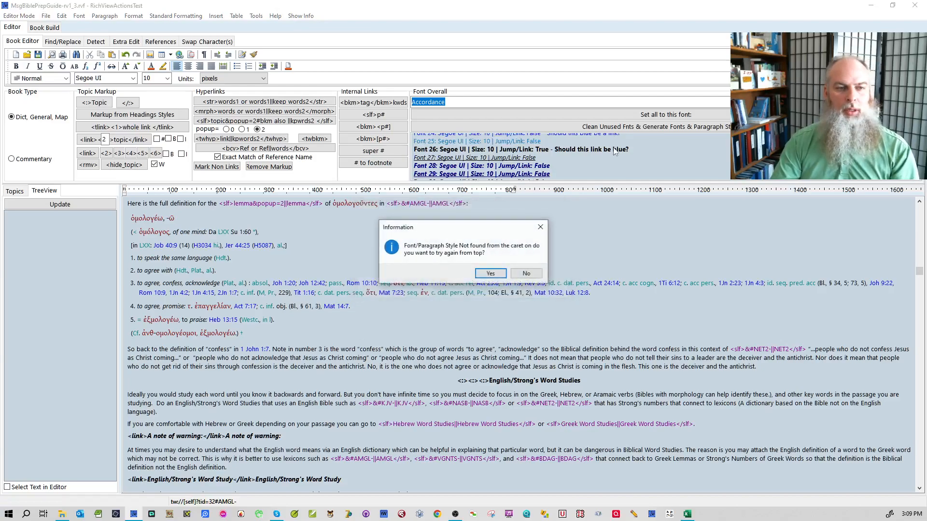
{"action": "left_click", "coordinate": [502, 276]}
{"action": "scroll", "coordinate": [666, 173], "scroll_direction": "up", "scroll_amount": 9}
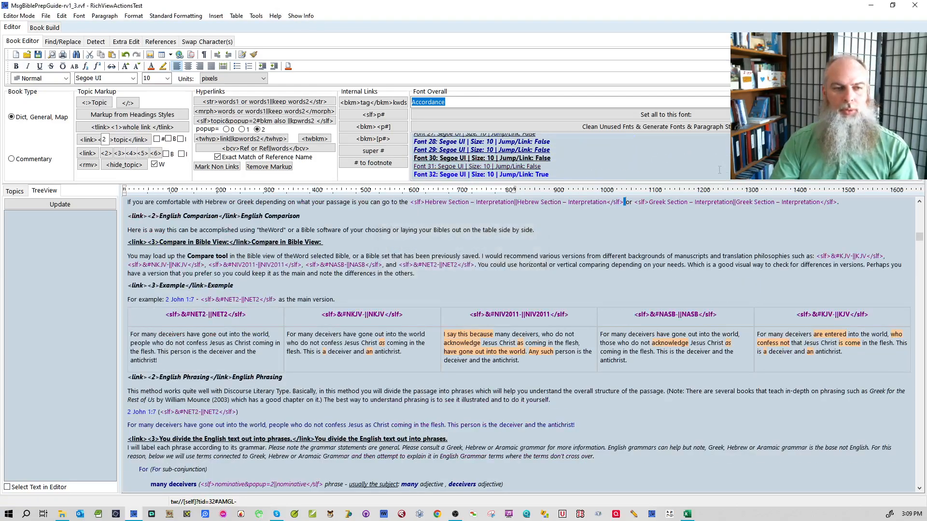
{"action": "scroll", "coordinate": [697, 164], "scroll_direction": "up", "scroll_amount": 3}
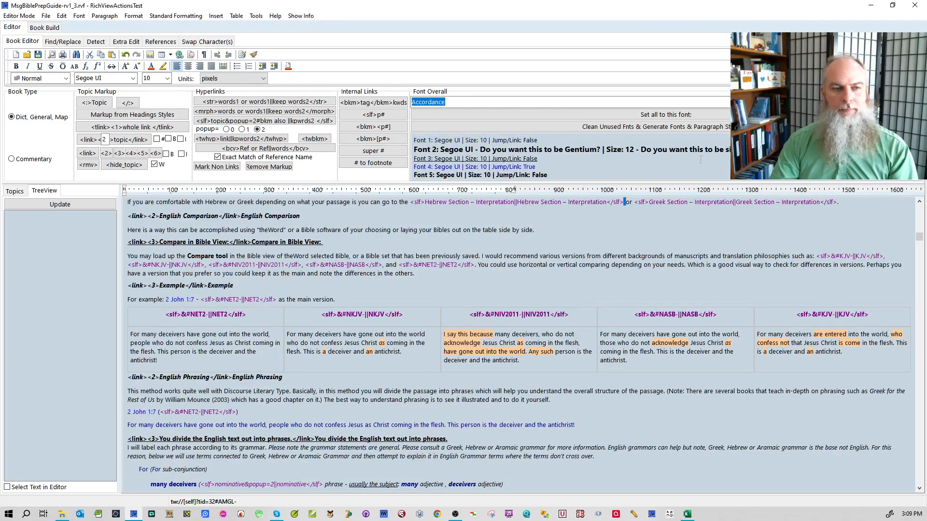
{"action": "scroll", "coordinate": [680, 154], "scroll_direction": "down", "scroll_amount": 4}
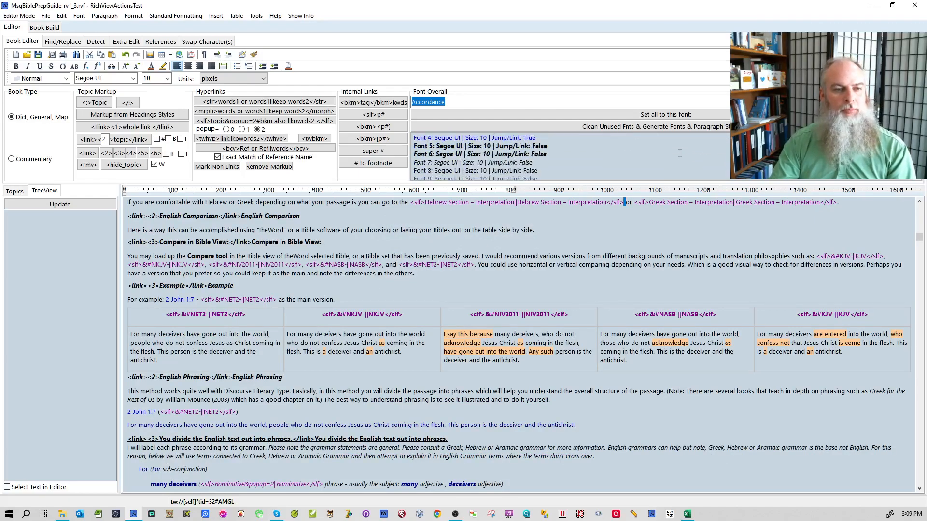
{"action": "scroll", "coordinate": [661, 153], "scroll_direction": "down", "scroll_amount": 1}
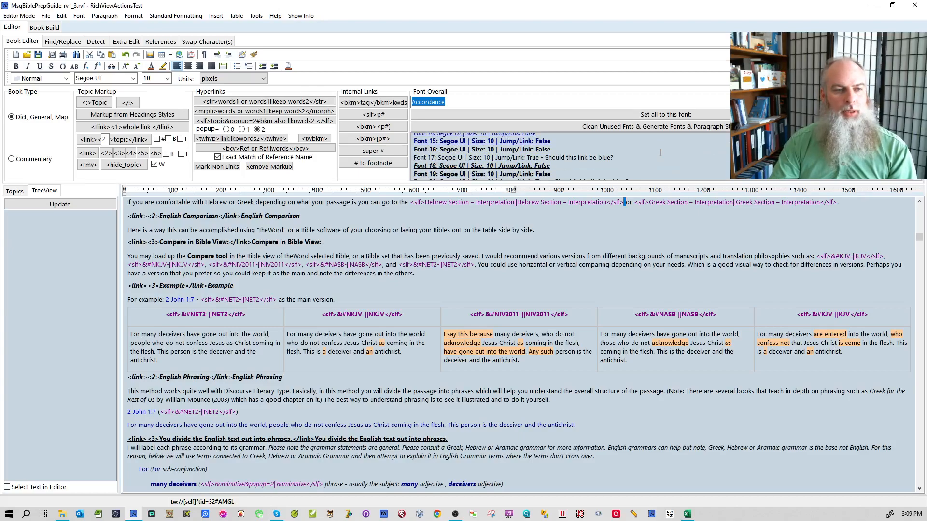
{"action": "left_click", "coordinate": [564, 158]}
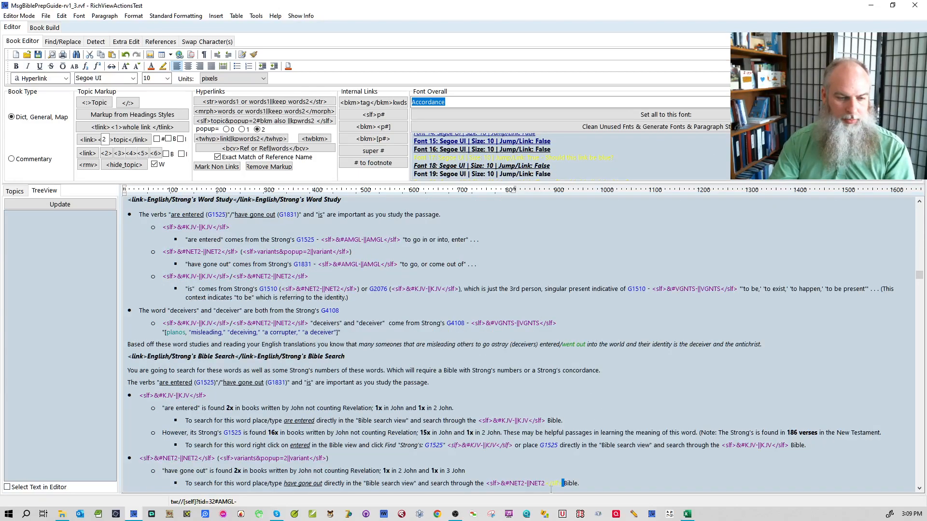
{"action": "key", "text": "Delete"}
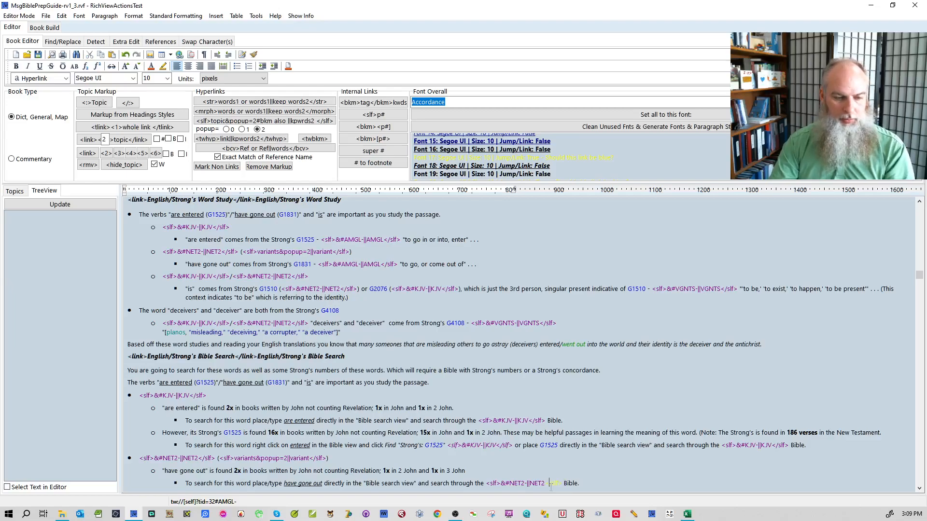
{"action": "right_click", "coordinate": [550, 484]}
{"action": "left_click", "coordinate": [577, 488]}
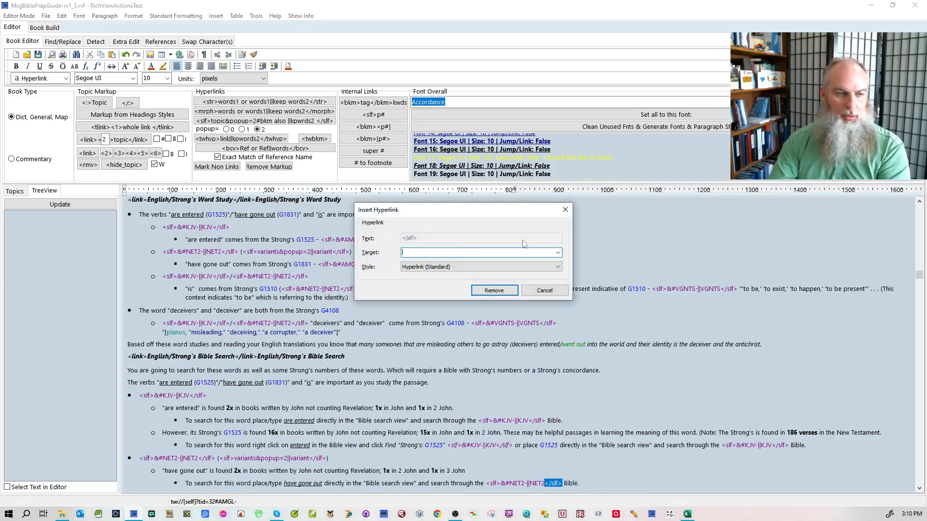
{"action": "left_click", "coordinate": [494, 290]}
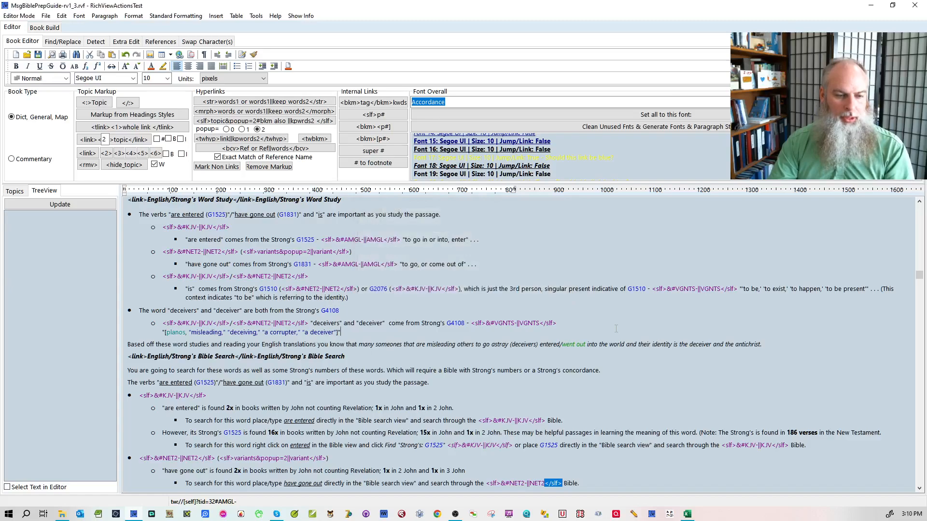
{"action": "double_click", "coordinate": [593, 160]}
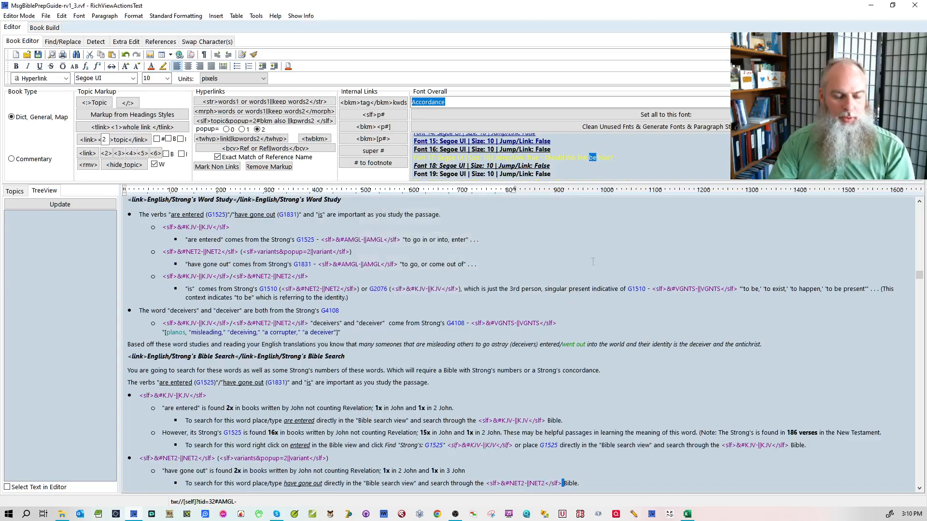
- Replace the hyperlinked space between the NET2 reference's closing </slf> tag and "Bible." with a plain space
{"action": "key", "text": "Delete"}
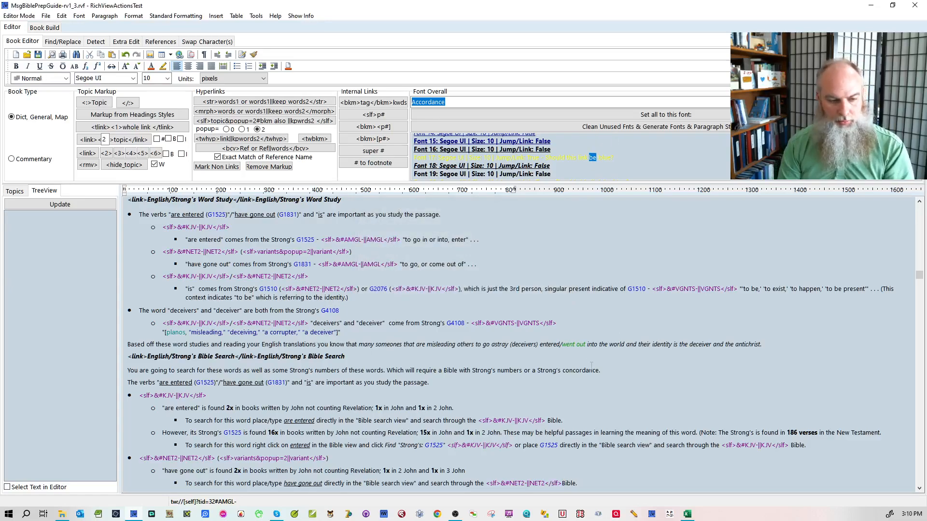
{"action": "type", "text": "B"}
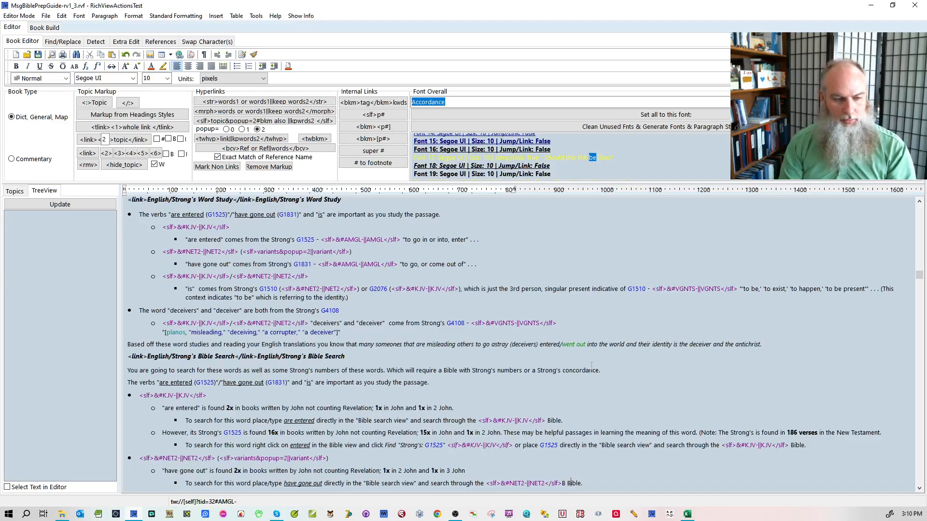
{"action": "key", "text": "BackSpace"}
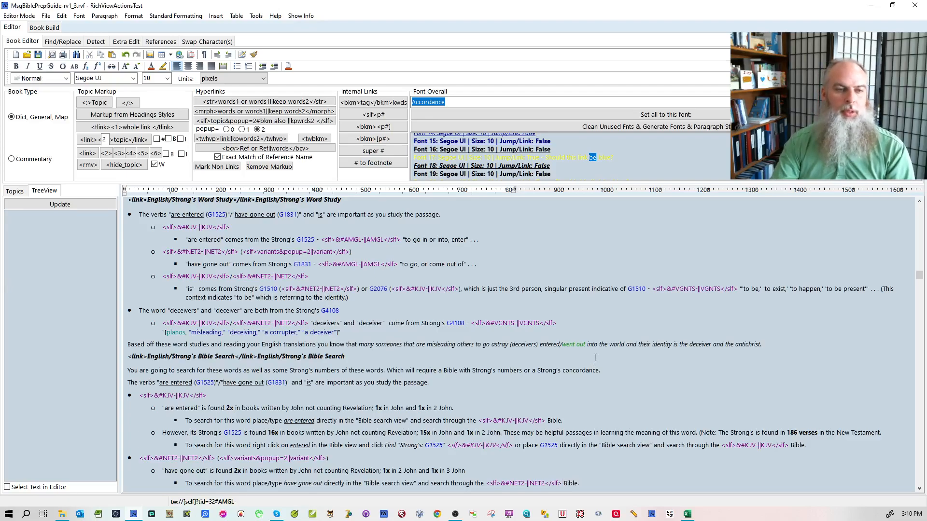
- Recheck the flagged non-blue link style, clean out unused fonts and regenerate the font and paragraph style list
{"action": "double_click", "coordinate": [594, 159]}
{"action": "left_click", "coordinate": [499, 274]}
{"action": "left_click", "coordinate": [497, 274]}
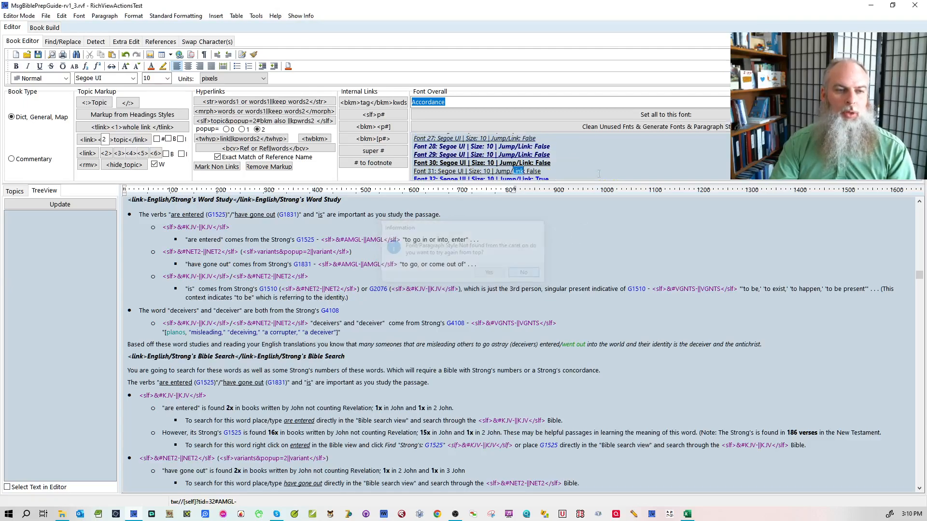
{"action": "left_click", "coordinate": [708, 126]}
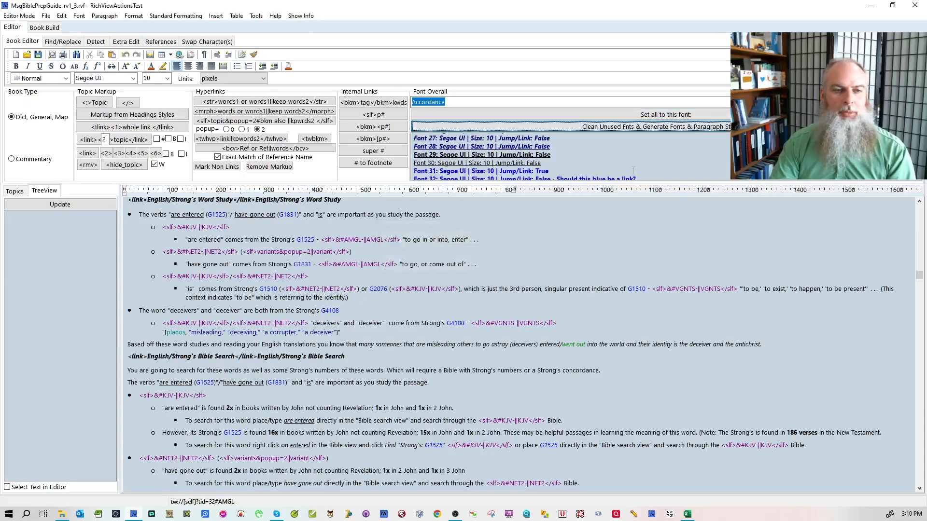
{"action": "scroll", "coordinate": [668, 151], "scroll_direction": "up", "scroll_amount": 6}
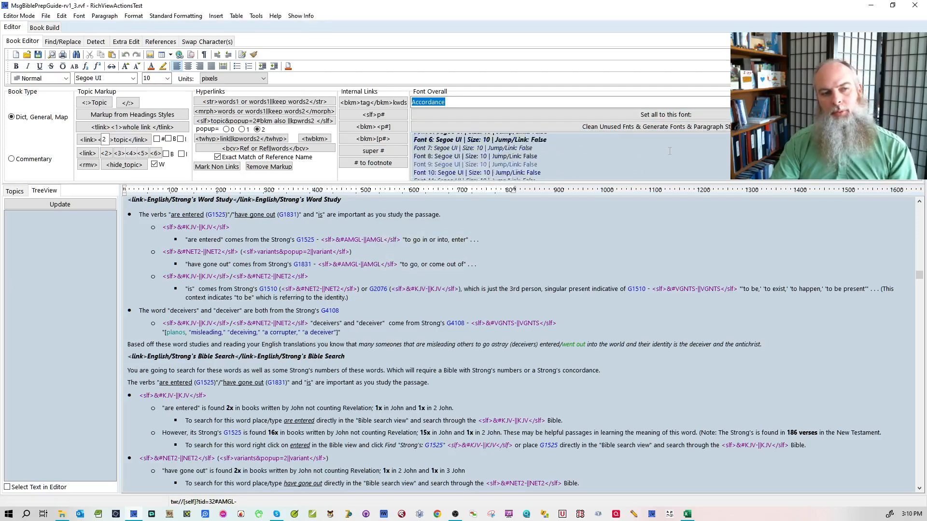
{"action": "scroll", "coordinate": [668, 151], "scroll_direction": "up", "scroll_amount": 3}
{"action": "scroll", "coordinate": [680, 152], "scroll_direction": "down", "scroll_amount": 4}
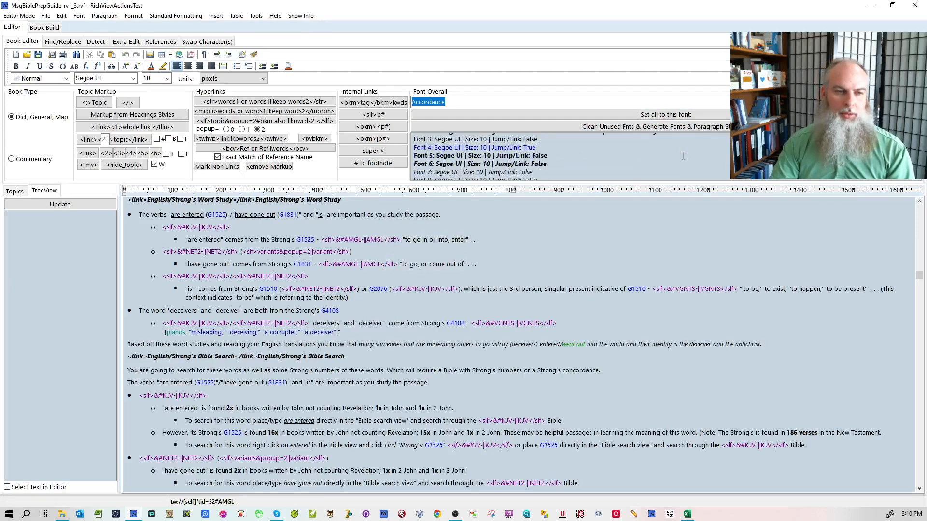
{"action": "scroll", "coordinate": [672, 156], "scroll_direction": "down", "scroll_amount": 2}
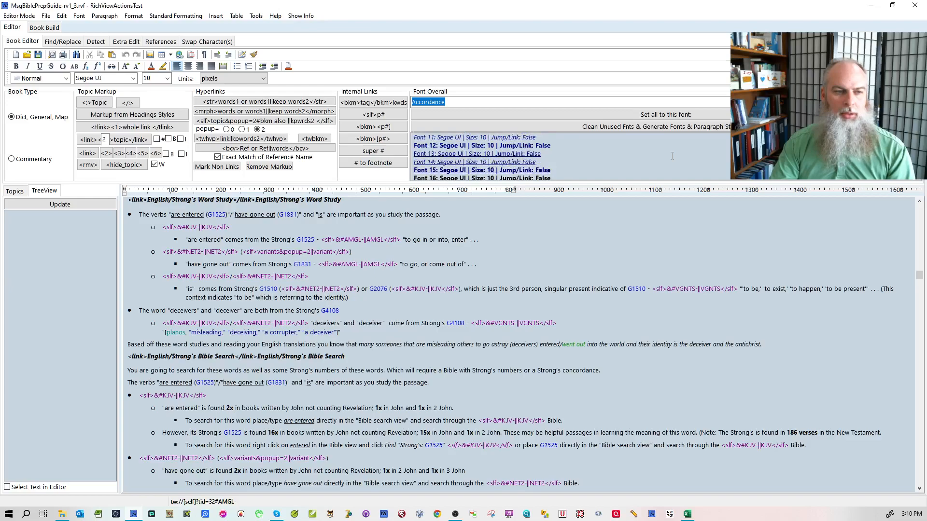
- Locate the flagged bold link style and remove the hyperlink from the <link>Interpretation objective: heading under Application Objective
{"action": "double_click", "coordinate": [623, 154]}
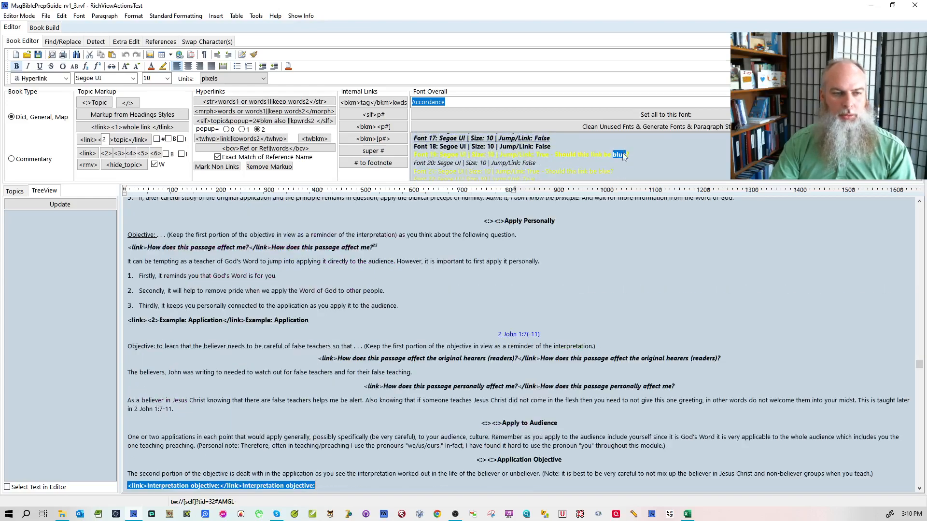
{"action": "left_click", "coordinate": [630, 342]}
{"action": "scroll", "coordinate": [630, 342], "scroll_direction": "down", "scroll_amount": 3}
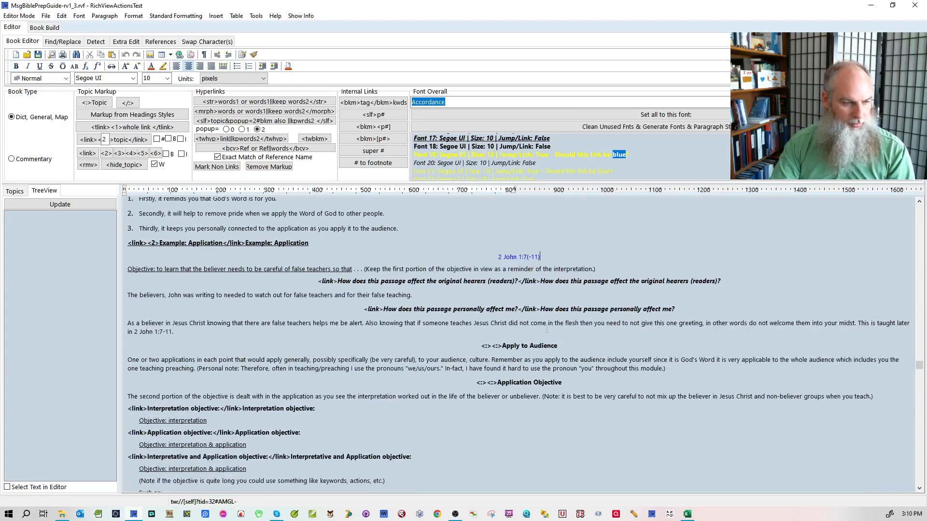
{"action": "left_click", "coordinate": [253, 411]}
{"action": "right_click", "coordinate": [252, 408]}
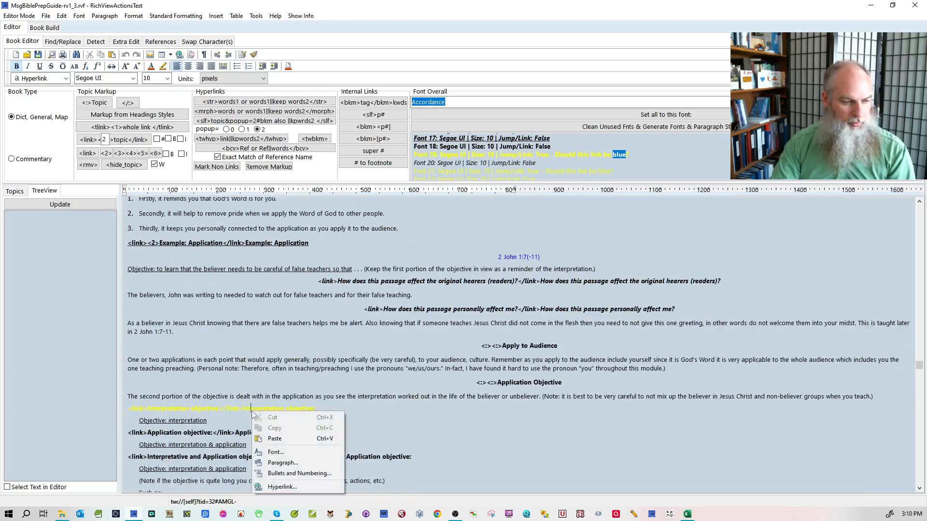
{"action": "left_click", "coordinate": [276, 486]}
{"action": "key", "text": "Delete"}
{"action": "left_click", "coordinate": [493, 292]}
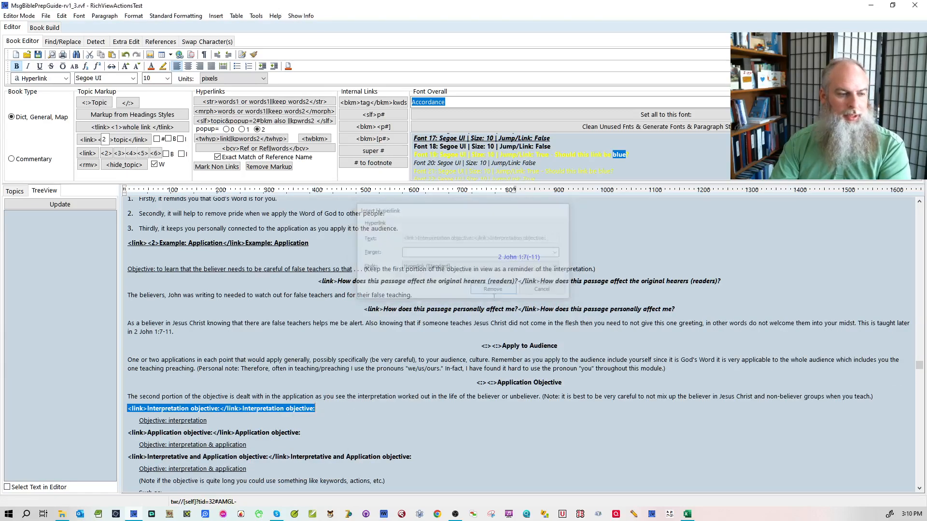
{"action": "left_click", "coordinate": [487, 308]}
- Find the next flagged bold link and remove the hyperlink from the <link>Application objective: heading
{"action": "left_click", "coordinate": [533, 156]}
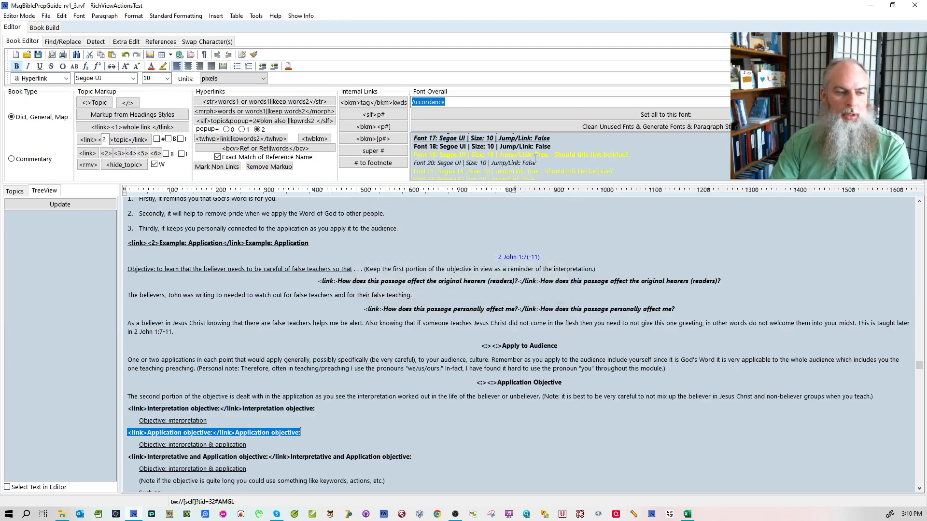
{"action": "right_click", "coordinate": [293, 433]}
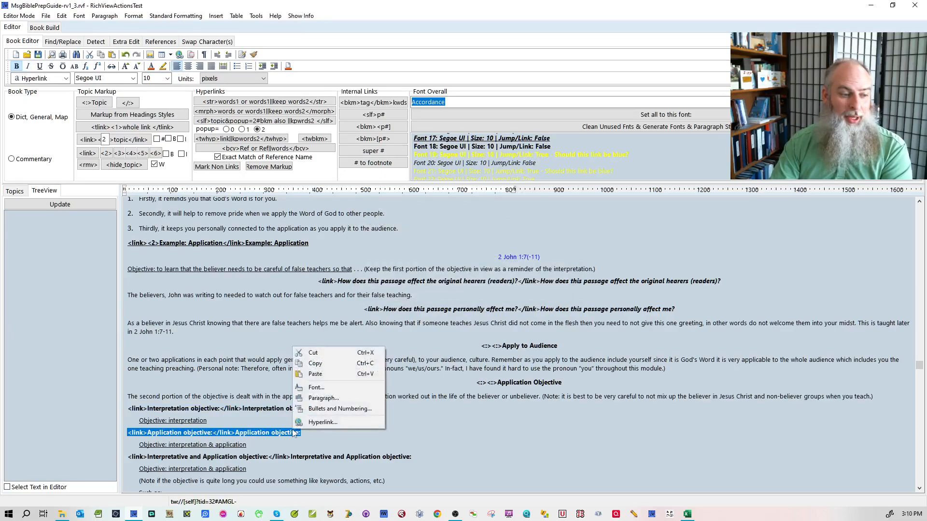
{"action": "left_click", "coordinate": [338, 421]}
{"action": "key", "text": "Delete"}
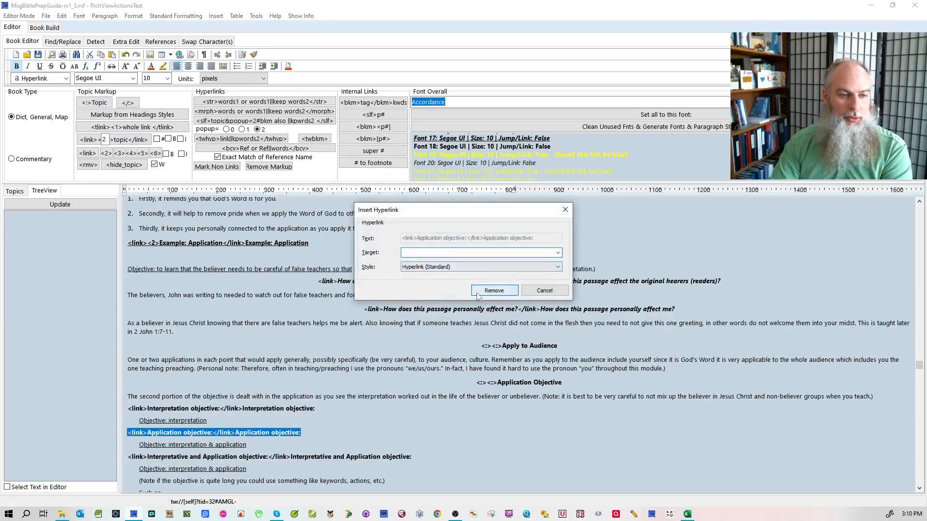
{"action": "left_click", "coordinate": [492, 290]}
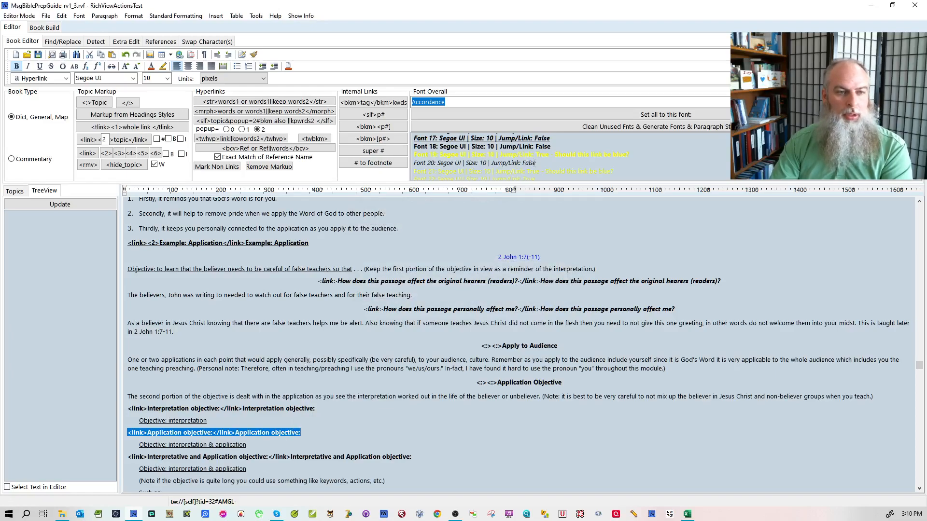
- Find the next flagged link and remove the hyperlink from Interpretation objective: under Example: Application Objective
{"action": "double_click", "coordinate": [545, 156]}
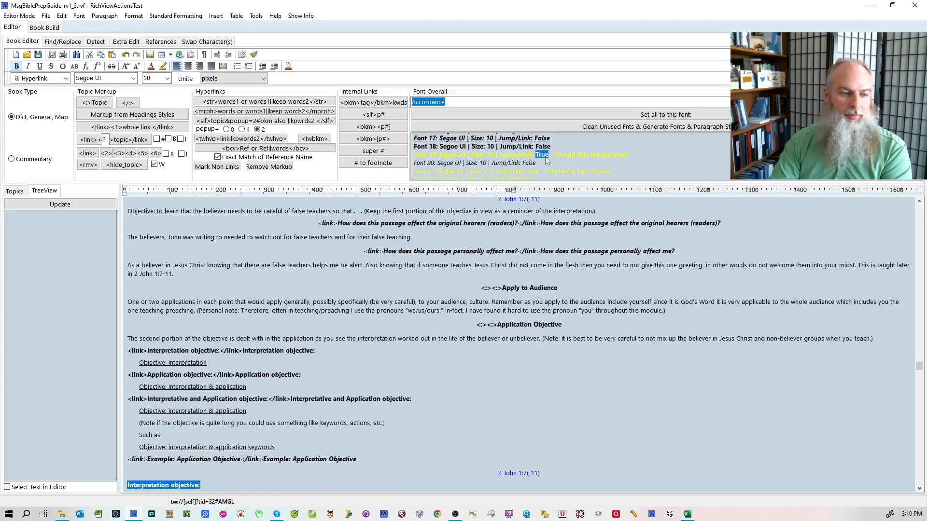
{"action": "scroll", "coordinate": [205, 378], "scroll_direction": "down", "scroll_amount": 3}
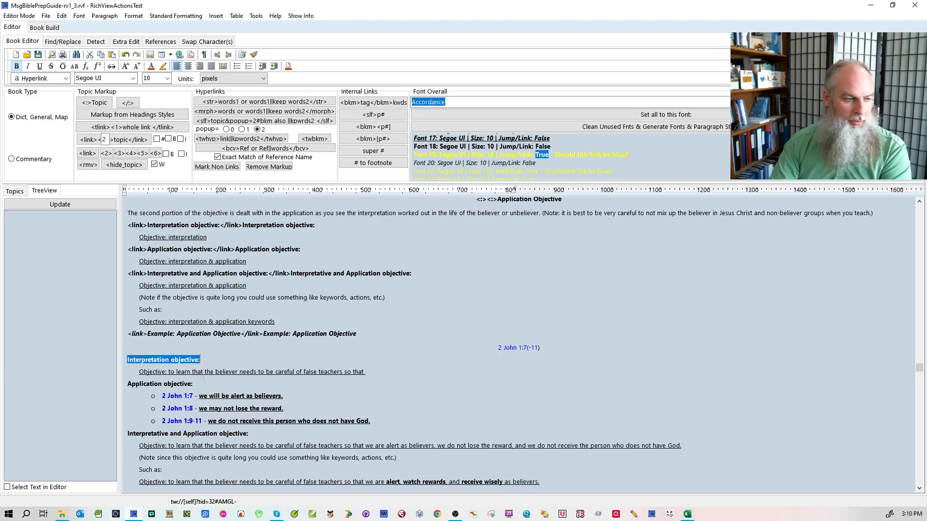
{"action": "right_click", "coordinate": [184, 365]}
{"action": "left_click", "coordinate": [205, 441]}
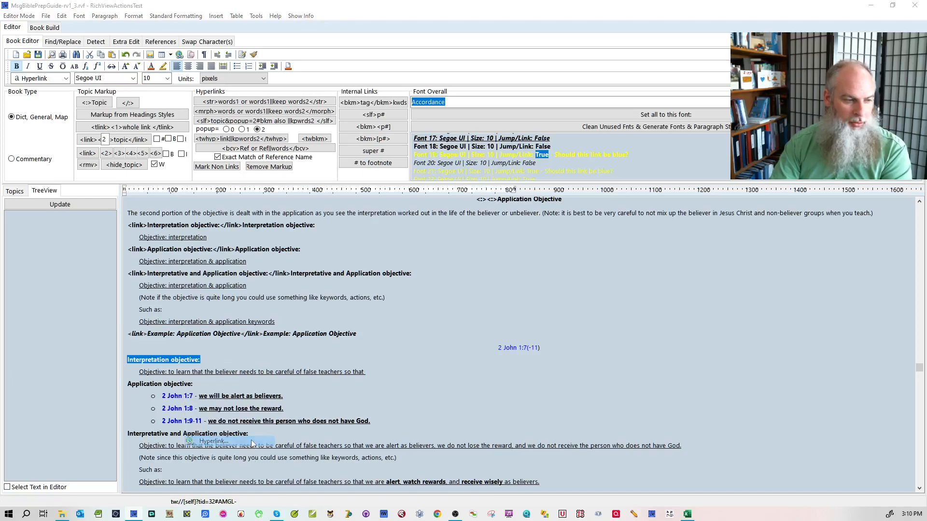
{"action": "left_click", "coordinate": [493, 291]}
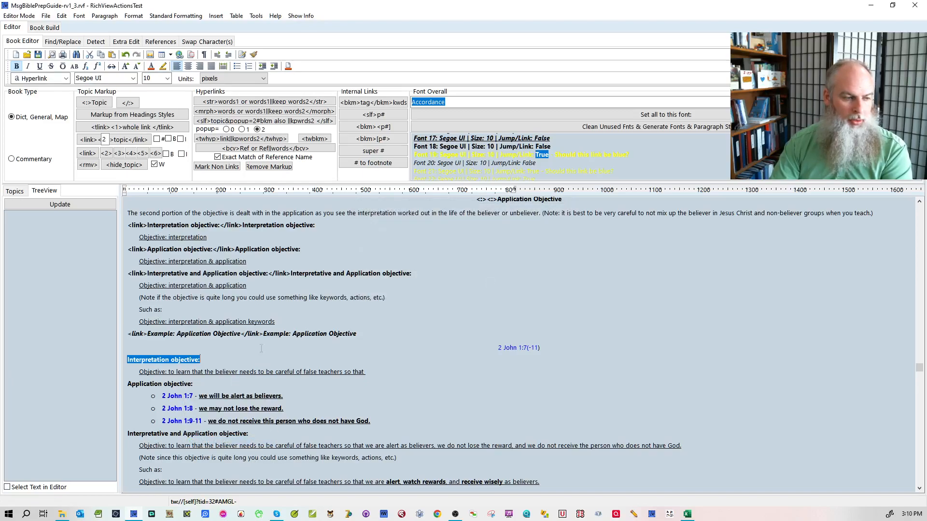
- Remove the hyperlink from the plain Application objective: line above the 2 John 1:7 bullet in the example
{"action": "left_click_drag", "start_coordinate": [127, 384], "coordinate": [192, 384]}
{"action": "right_click", "coordinate": [174, 384]}
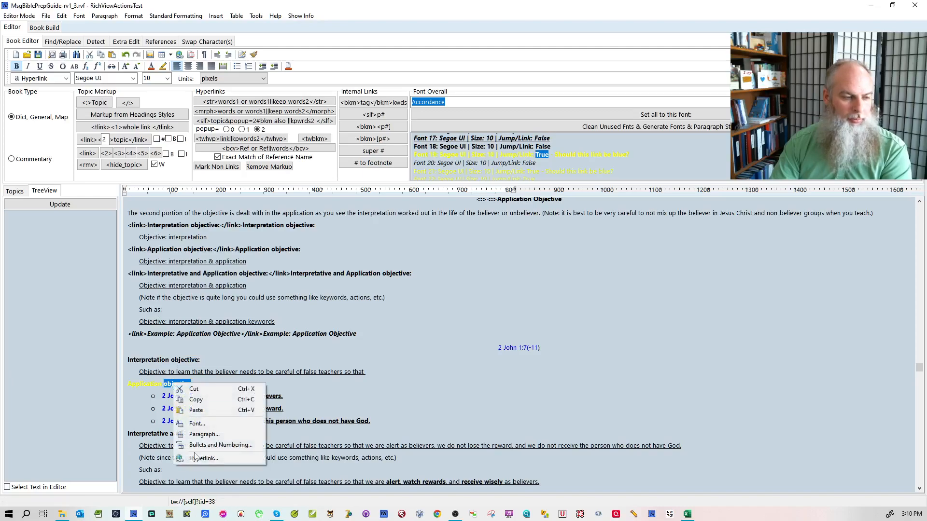
{"action": "key", "text": "Escape"}
{"action": "right_click", "coordinate": [147, 381]}
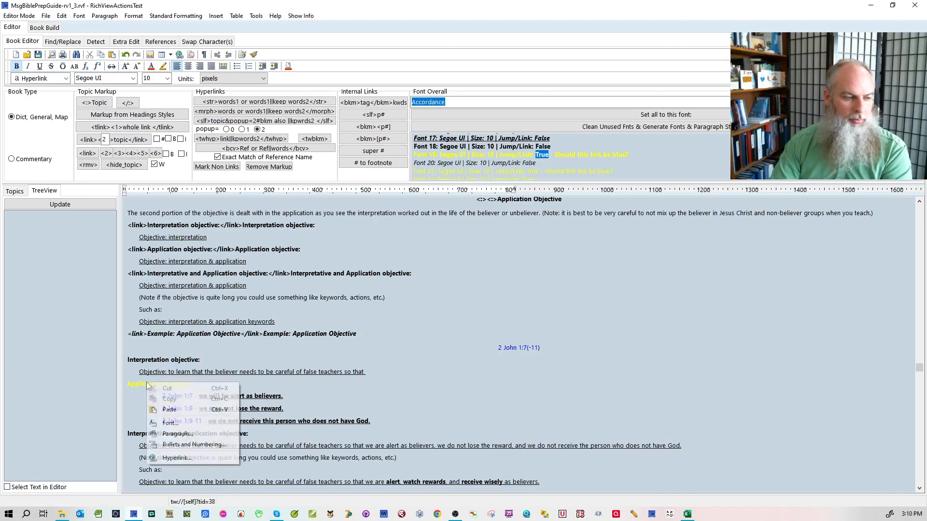
{"action": "left_click", "coordinate": [179, 457]}
{"action": "left_click", "coordinate": [494, 291]}
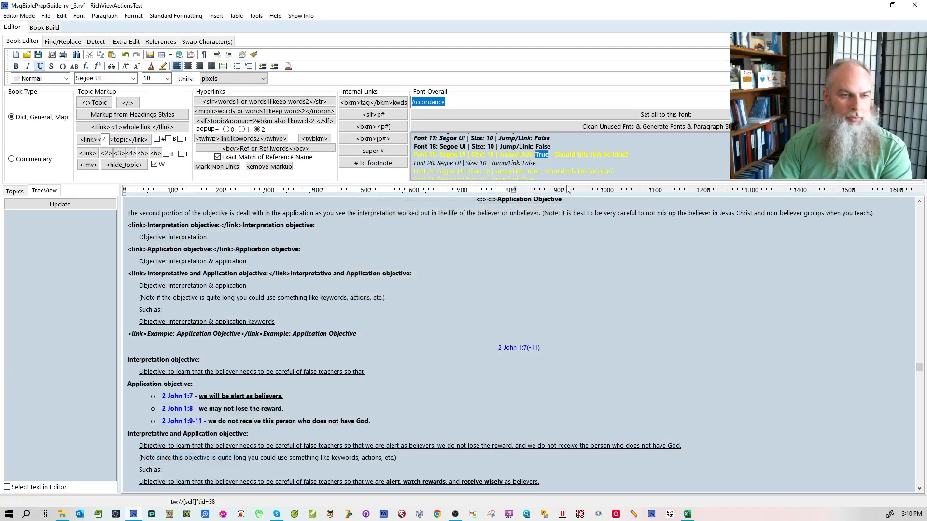
- Find the next flagged link and try to convert the references in the three numbered Conclusion points to Bible references
{"action": "double_click", "coordinate": [582, 155]}
{"action": "scroll", "coordinate": [371, 339], "scroll_direction": "down", "scroll_amount": 3}
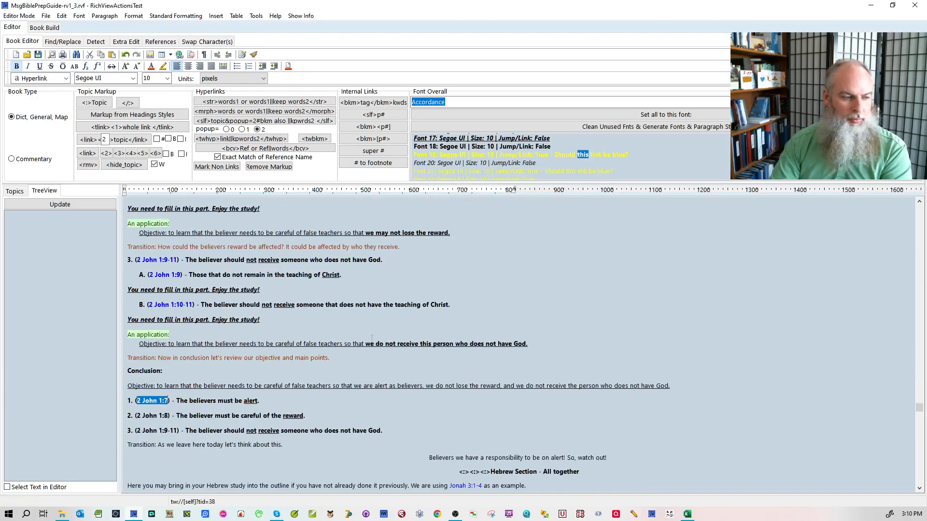
{"action": "left_click", "coordinate": [303, 375]}
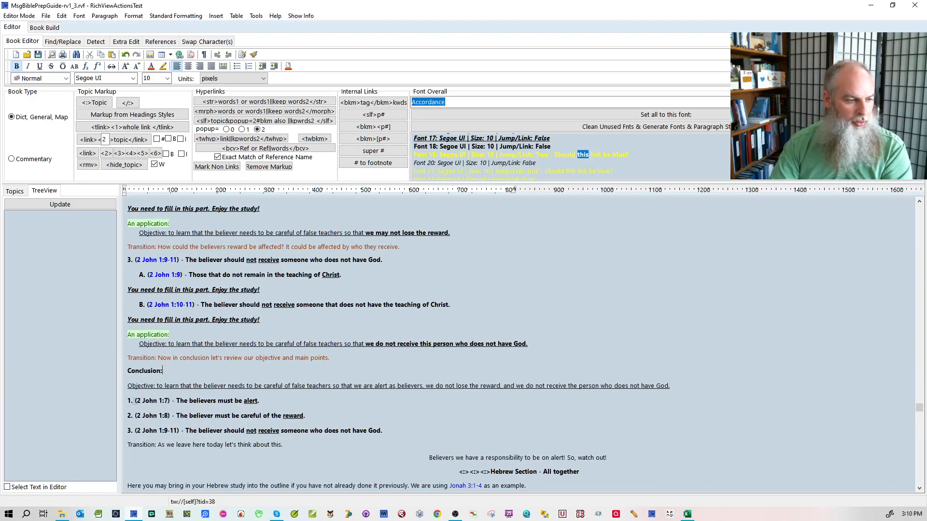
{"action": "left_click_drag", "start_coordinate": [131, 401], "coordinate": [240, 430]}
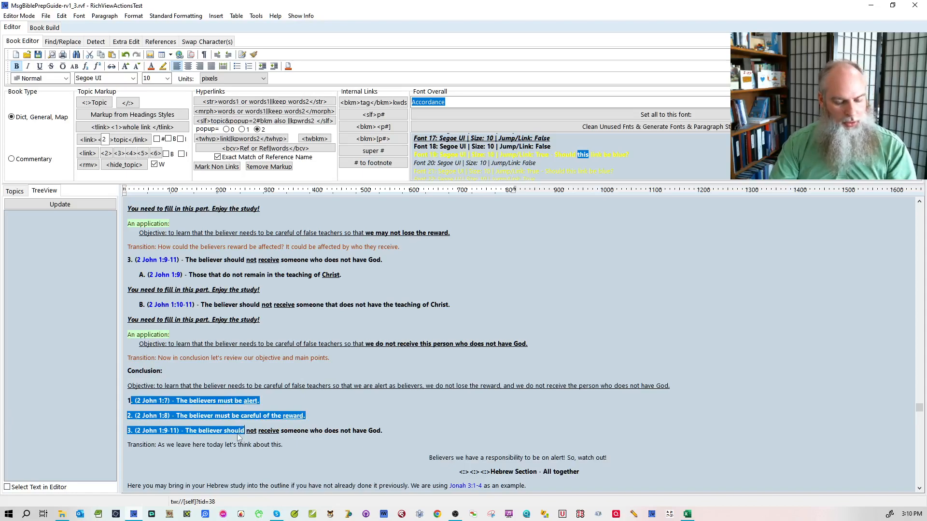
{"action": "key", "text": "alt+b"}
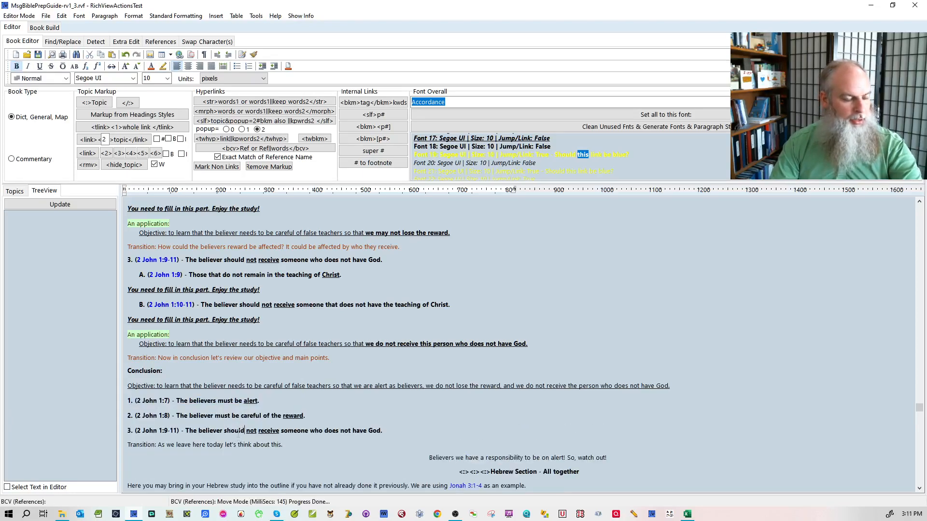
{"action": "left_click", "coordinate": [143, 400]}
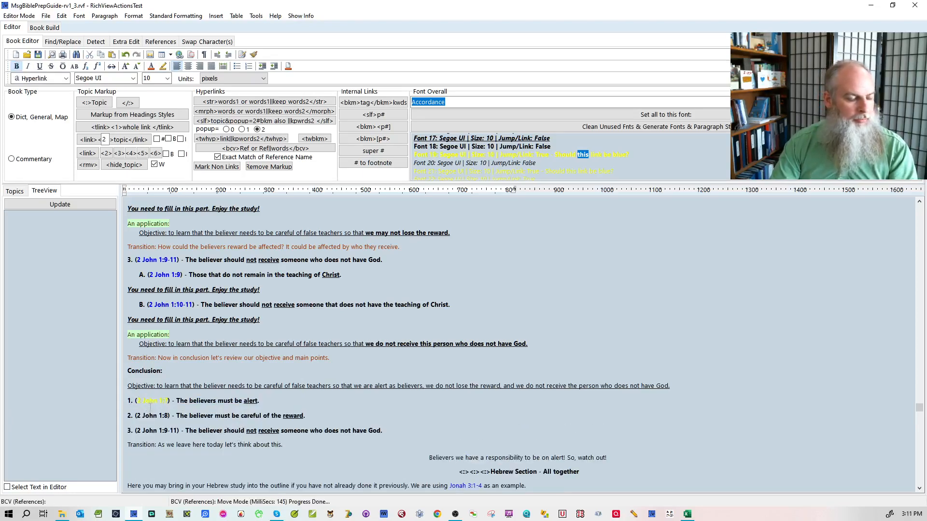
{"action": "triple_click", "coordinate": [147, 403]}
{"action": "left_click", "coordinate": [147, 403]}
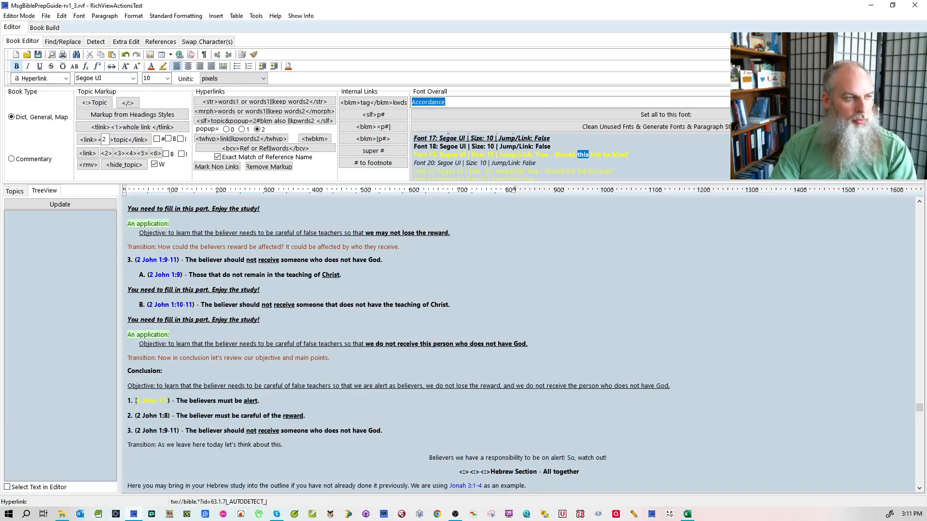
- Enable the Alt option for reference detection and remove the links from each of the three numbered Conclusion points
{"action": "left_click", "coordinate": [99, 42]}
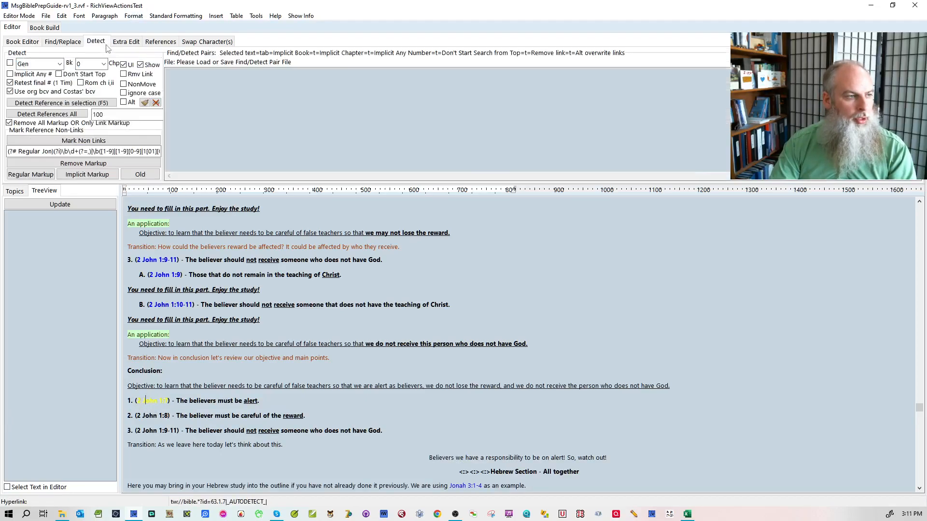
{"action": "left_click", "coordinate": [131, 102]}
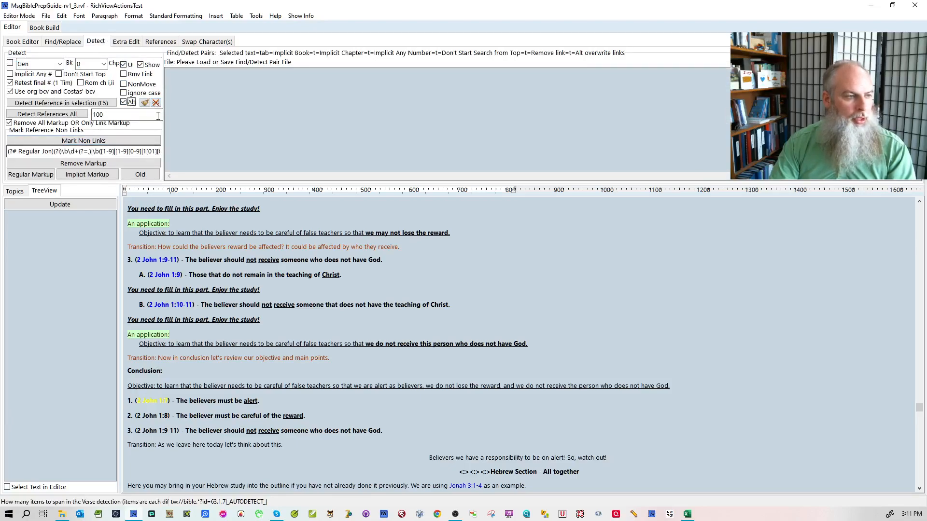
{"action": "left_click", "coordinate": [158, 400]}
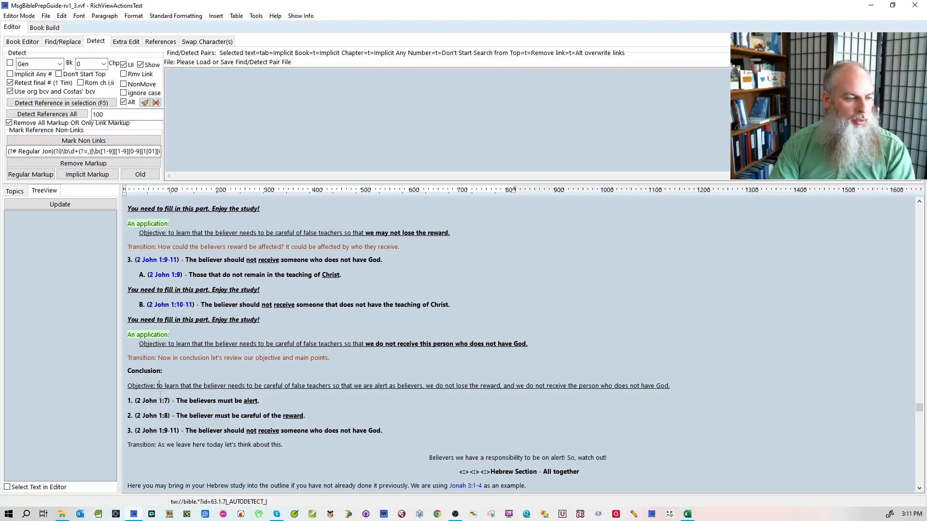
{"action": "triple_click", "coordinate": [151, 402]}
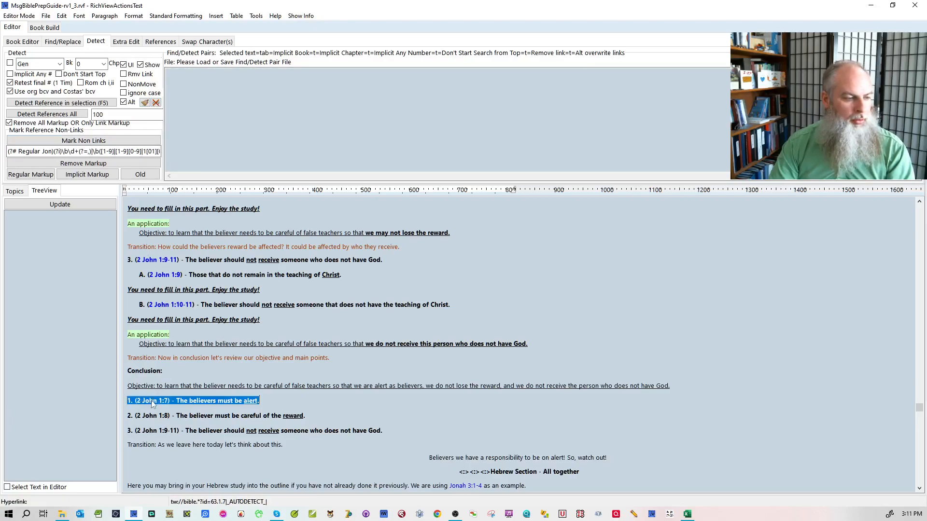
{"action": "left_click", "coordinate": [156, 102]}
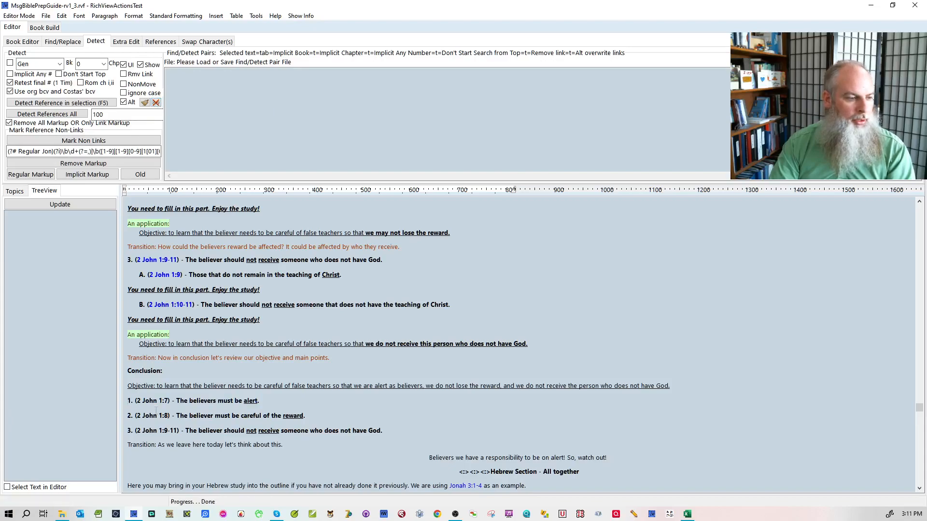
{"action": "triple_click", "coordinate": [157, 414]}
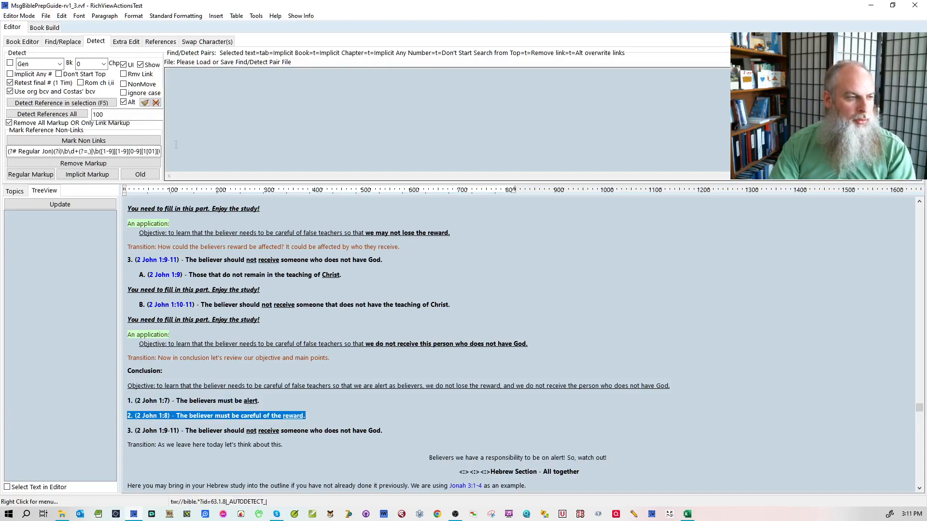
{"action": "left_click", "coordinate": [156, 102]}
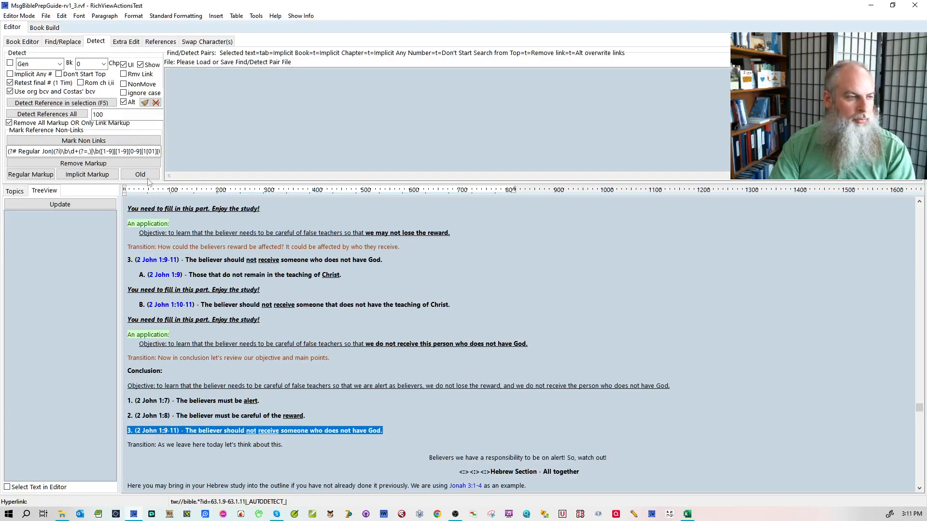
{"action": "left_click", "coordinate": [155, 102]}
- Turn the Alt option off, detect the Bible references in the three numbered Conclusion points again, and save the book
{"action": "left_click", "coordinate": [124, 102]}
{"action": "left_click", "coordinate": [125, 103]}
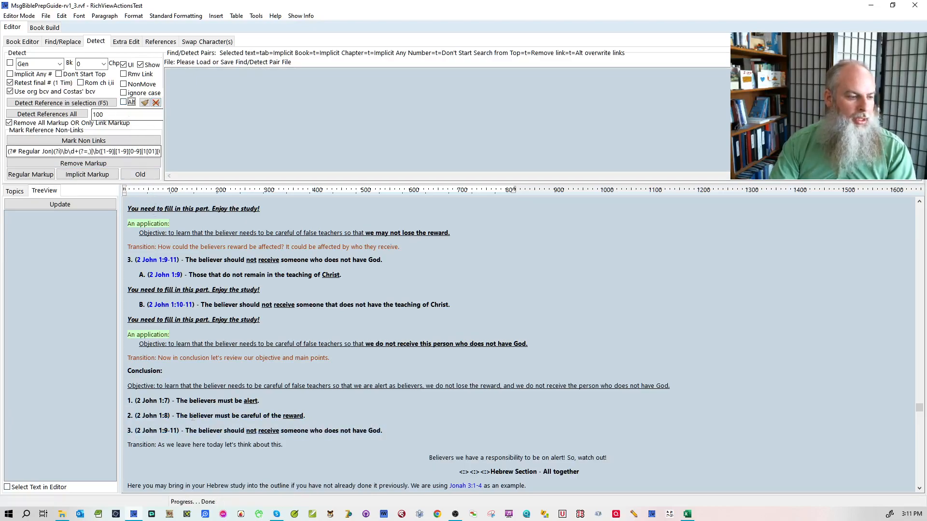
{"action": "left_click_drag", "start_coordinate": [323, 431], "coordinate": [124, 401]}
{"action": "key", "text": "F5"}
{"action": "left_click", "coordinate": [238, 378]}
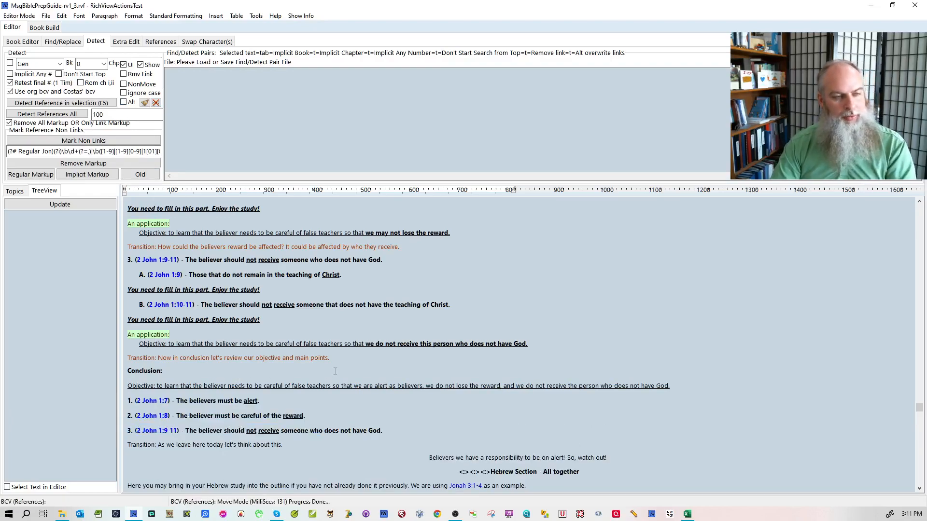
{"action": "left_click", "coordinate": [24, 42]}
{"action": "key", "text": "ctrl+s"}
- Find the next flagged bold link, in the numbered Conclusion points above Chapter 4 – Finalizing
{"action": "left_click", "coordinate": [584, 153]}
{"action": "double_click", "coordinate": [584, 153]}
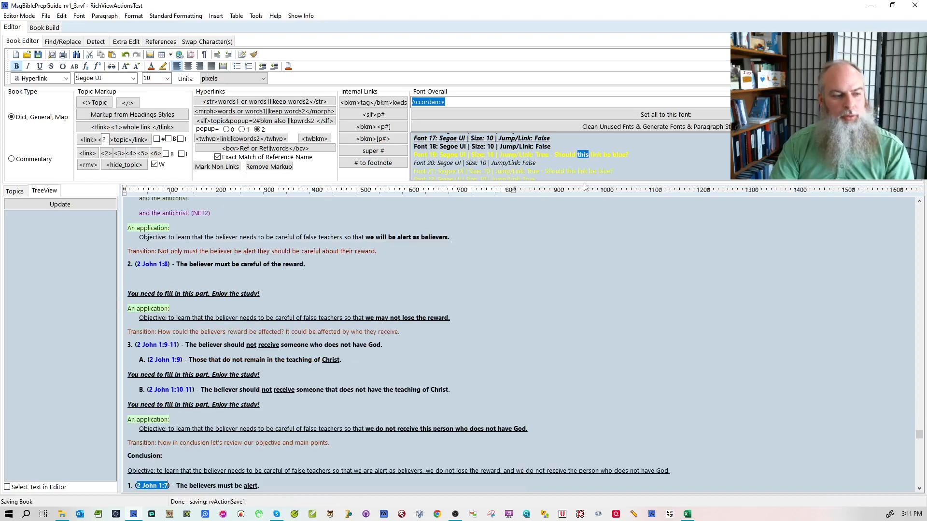
{"action": "left_click", "coordinate": [372, 389]}
{"action": "scroll", "coordinate": [397, 384], "scroll_direction": "down", "scroll_amount": 2}
- Try to strip the links from the three Conclusion points above Chapter 4 by running reference detection with the Rmv Link option
{"action": "left_click_drag", "start_coordinate": [222, 438], "coordinate": [126, 409]}
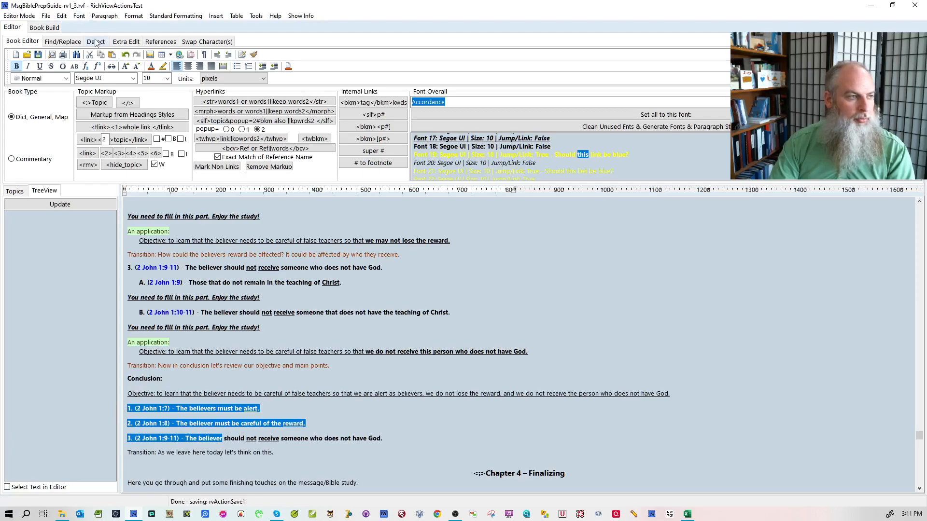
{"action": "left_click", "coordinate": [96, 42]}
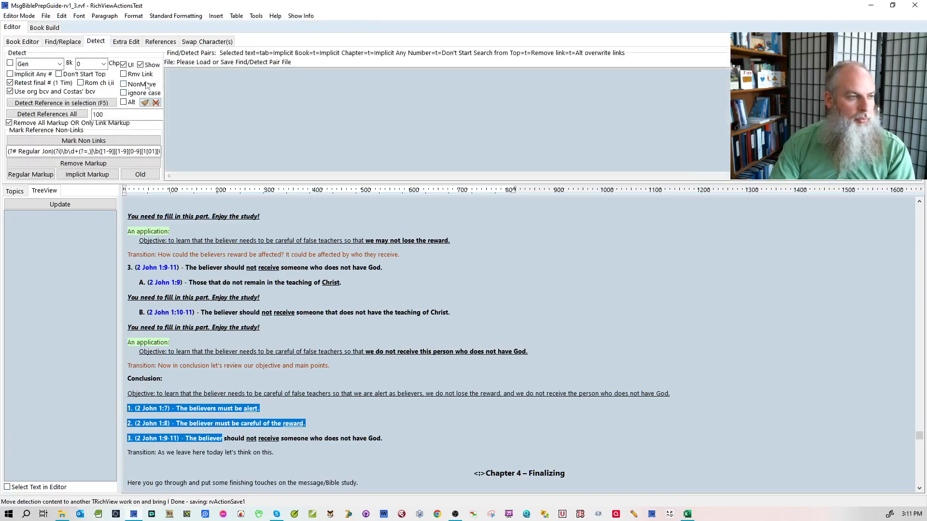
{"action": "left_click", "coordinate": [140, 74]}
{"action": "key", "text": "F5"}
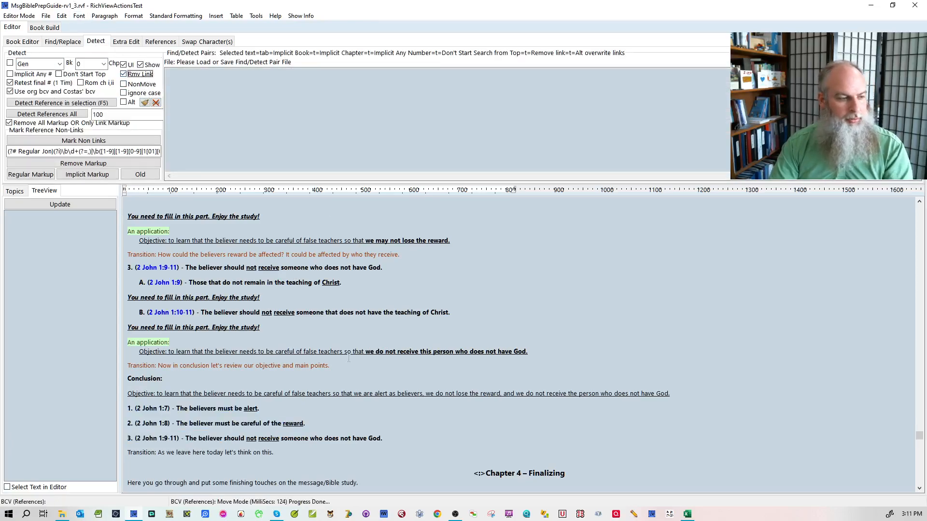
{"action": "left_click", "coordinate": [161, 408]}
{"action": "left_click", "coordinate": [161, 423]}
- Turn off Rmv Link, remove the links from the three Conclusion points above Chapter 4, and detect their Bible references again
{"action": "left_click_drag", "start_coordinate": [246, 439], "coordinate": [127, 405]}
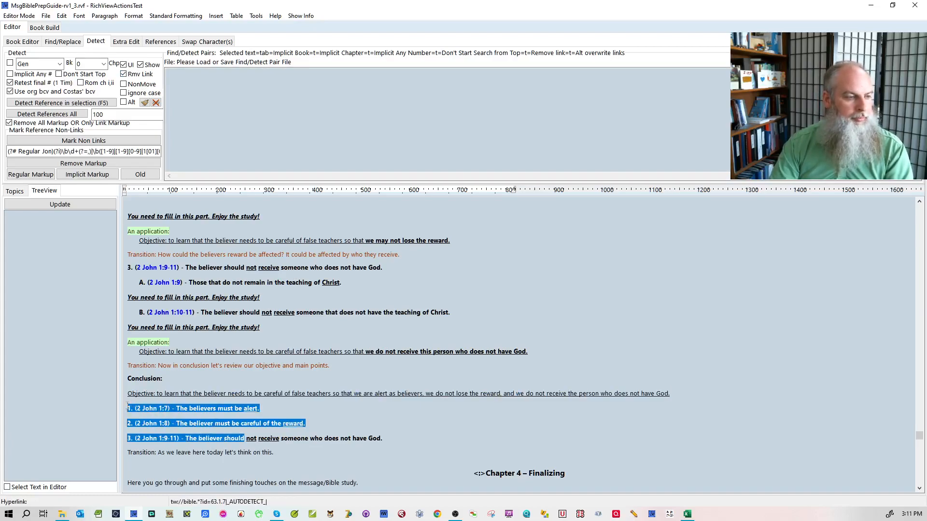
{"action": "left_click", "coordinate": [132, 75]}
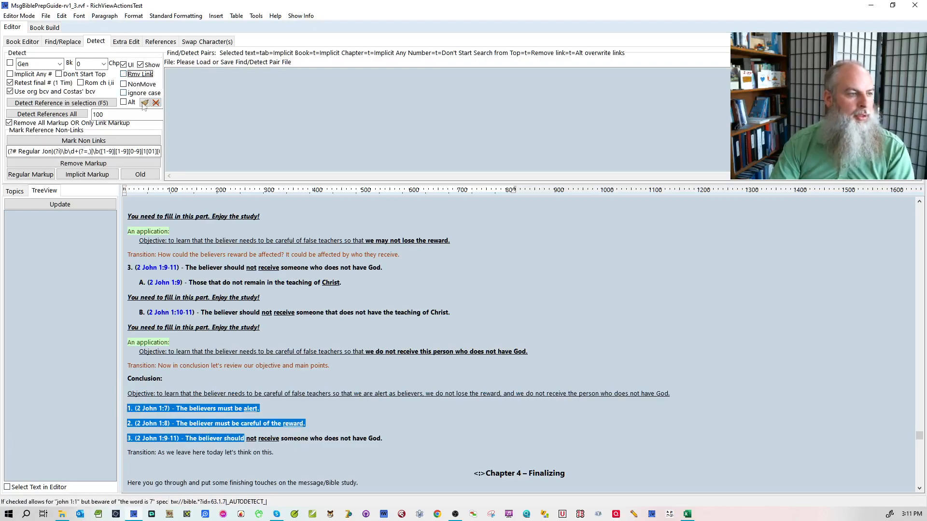
{"action": "left_click", "coordinate": [159, 102]}
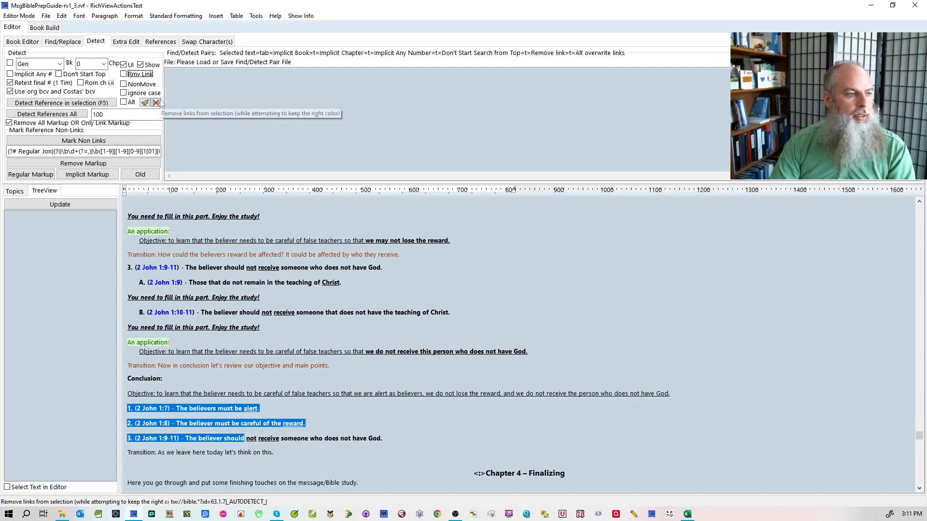
{"action": "left_click_drag", "start_coordinate": [246, 439], "coordinate": [121, 411]}
{"action": "key", "text": "F5"}
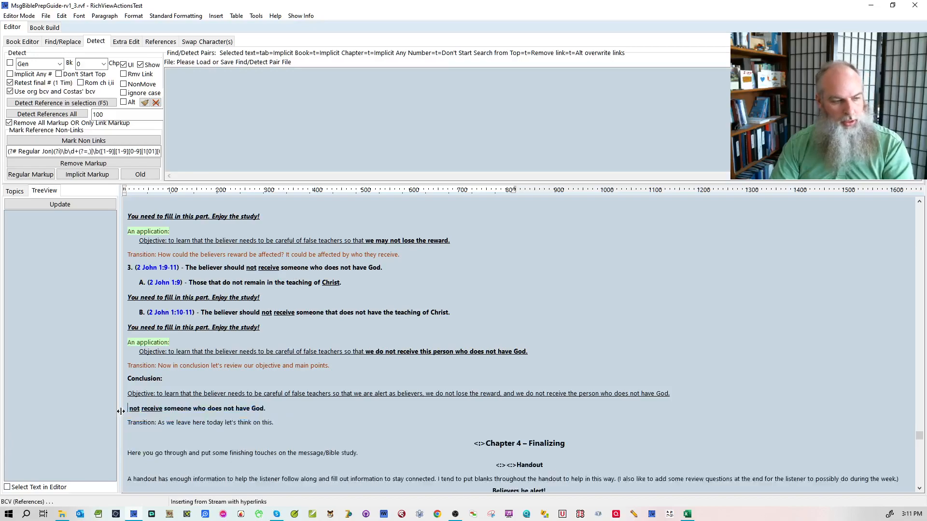
- Search for the flagged bold link style again, restarting from the top of the document
{"action": "left_click", "coordinate": [35, 42]}
{"action": "left_click", "coordinate": [561, 154]}
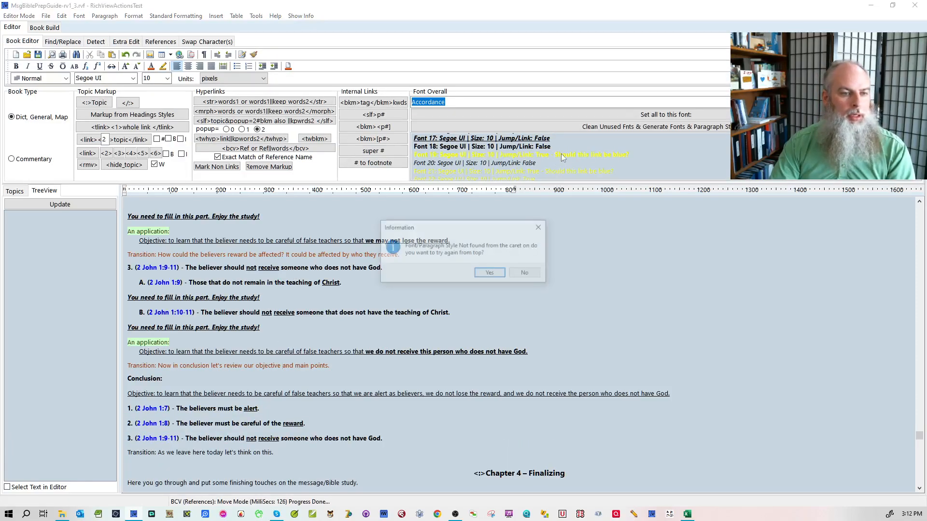
{"action": "left_click", "coordinate": [492, 271]}
{"action": "left_click", "coordinate": [488, 262]}
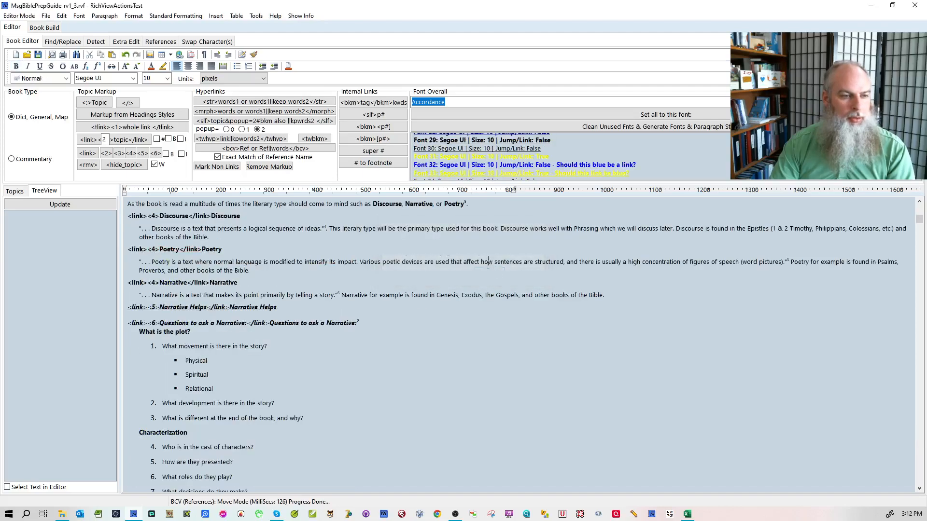
- Remove the hyperlink from the bold word Narrative in the Literary Types paragraph, then check the word Poetry
{"action": "scroll", "coordinate": [489, 279], "scroll_direction": "up", "scroll_amount": 1}
{"action": "left_click", "coordinate": [413, 255]}
{"action": "right_click", "coordinate": [412, 254]}
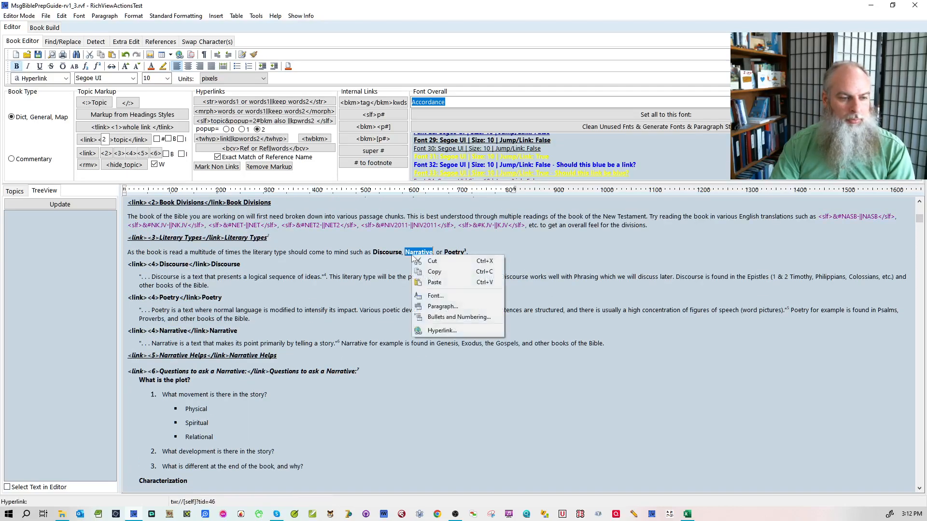
{"action": "left_click", "coordinate": [462, 331]}
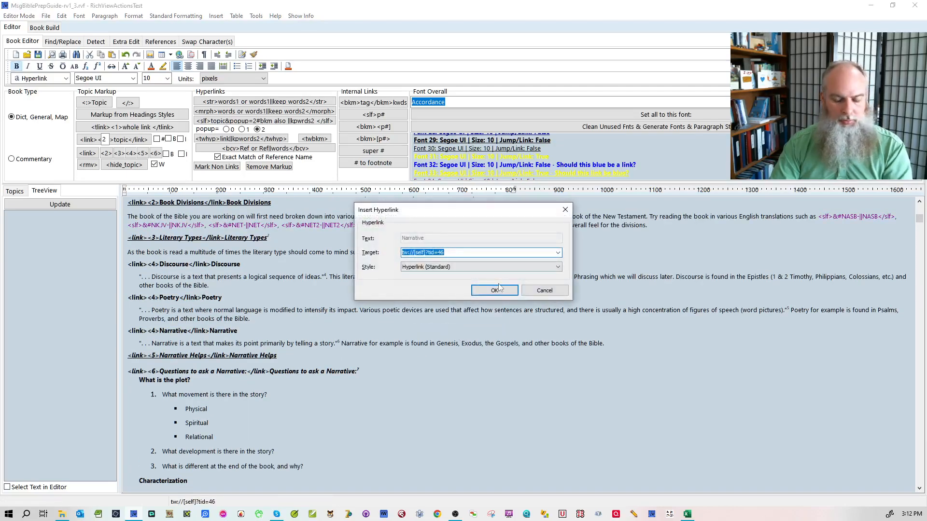
{"action": "key", "text": "Delete"}
{"action": "left_click", "coordinate": [493, 290]}
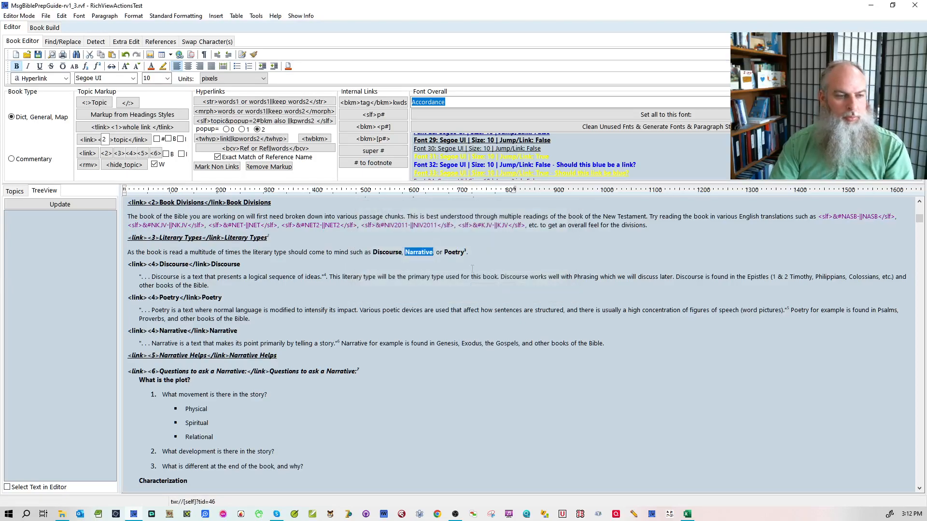
{"action": "double_click", "coordinate": [452, 251]}
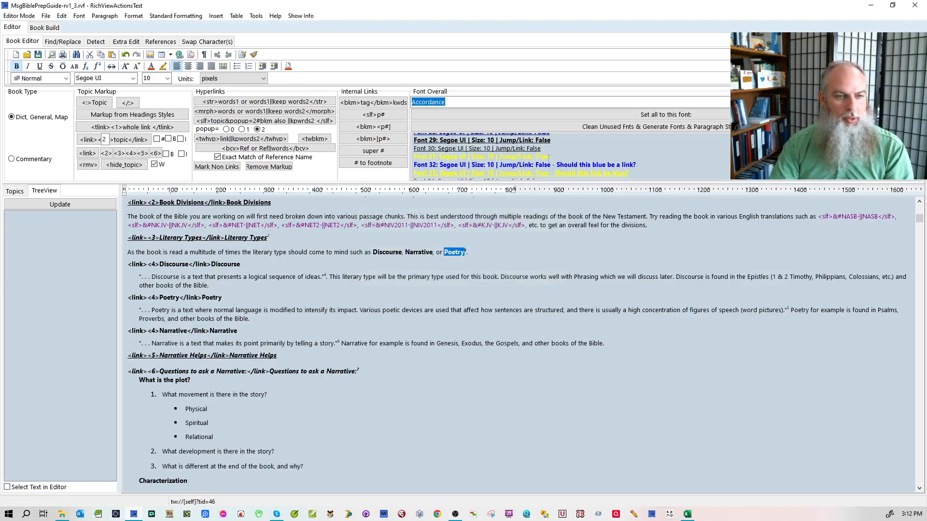
- Find the first blue non-link text and retype the a of A. (2 John 1:7a) in the Main/Subdivisions example as plain black text
{"action": "double_click", "coordinate": [562, 164]}
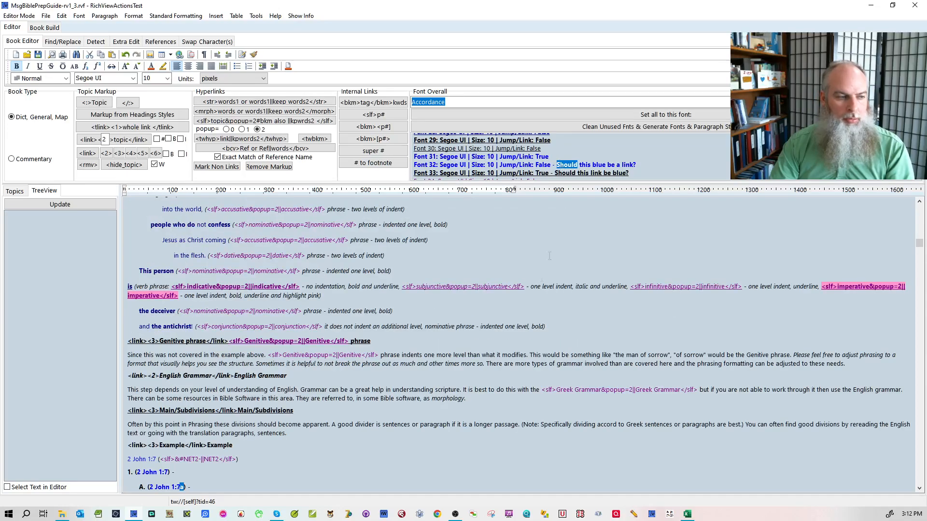
{"action": "left_click", "coordinate": [543, 326]}
{"action": "scroll", "coordinate": [363, 348], "scroll_direction": "down", "scroll_amount": 3}
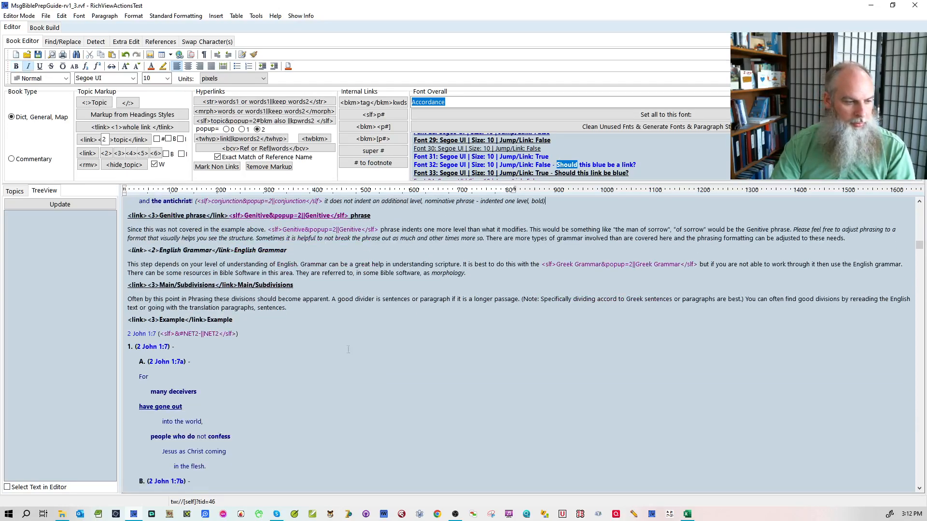
{"action": "left_click", "coordinate": [185, 361]}
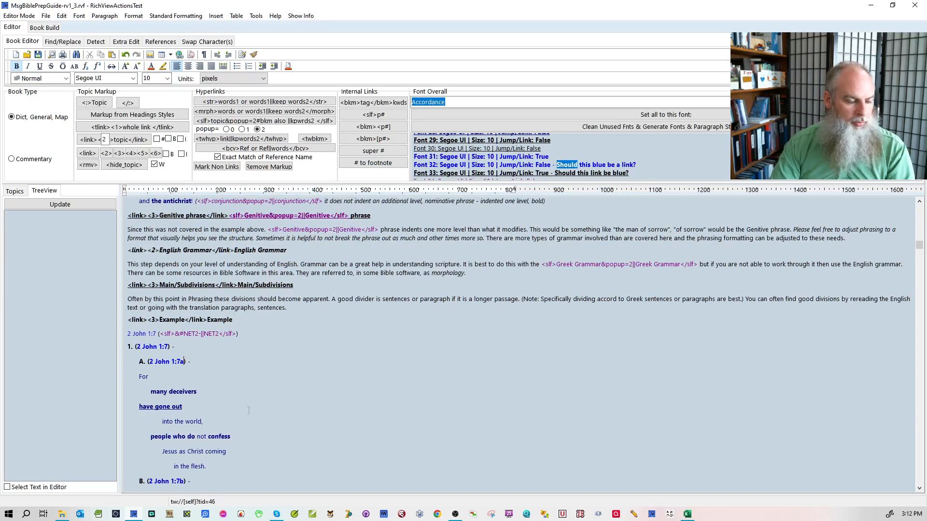
{"action": "type", "text": "aa"}
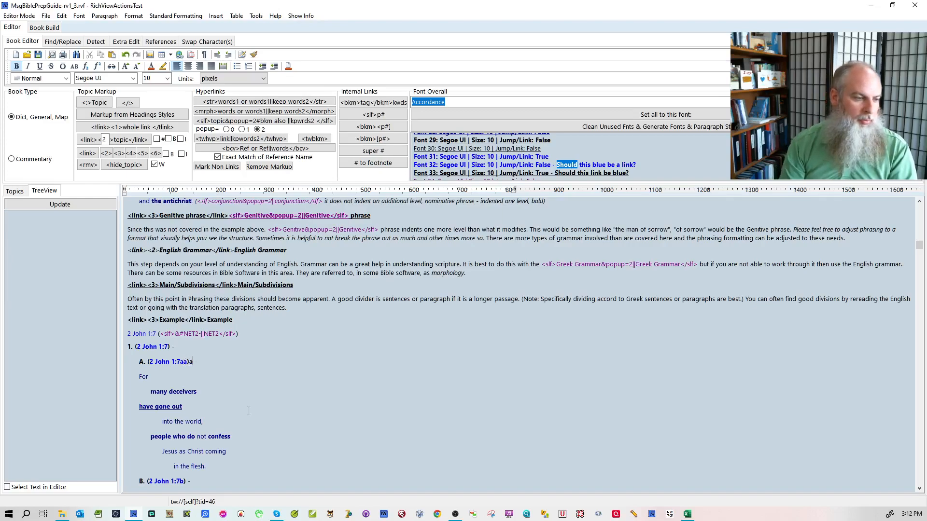
{"action": "key", "text": "BackSpace"}
{"action": "key", "text": "BackSpace"}
{"action": "key", "text": "BackSpace"}
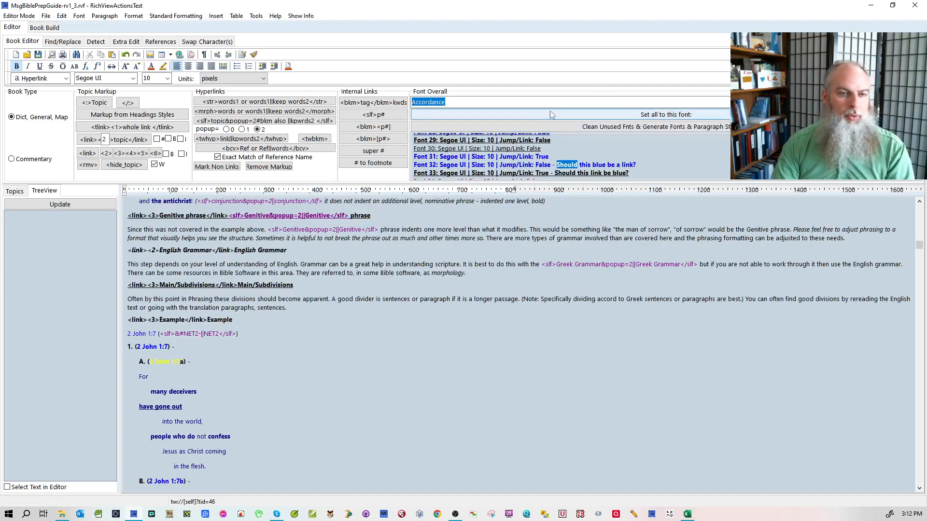
- Find the next blue non-link text and retype the b of B. (2 John 1:7b) in the same example as plain black text
{"action": "left_click", "coordinate": [339, 362]}
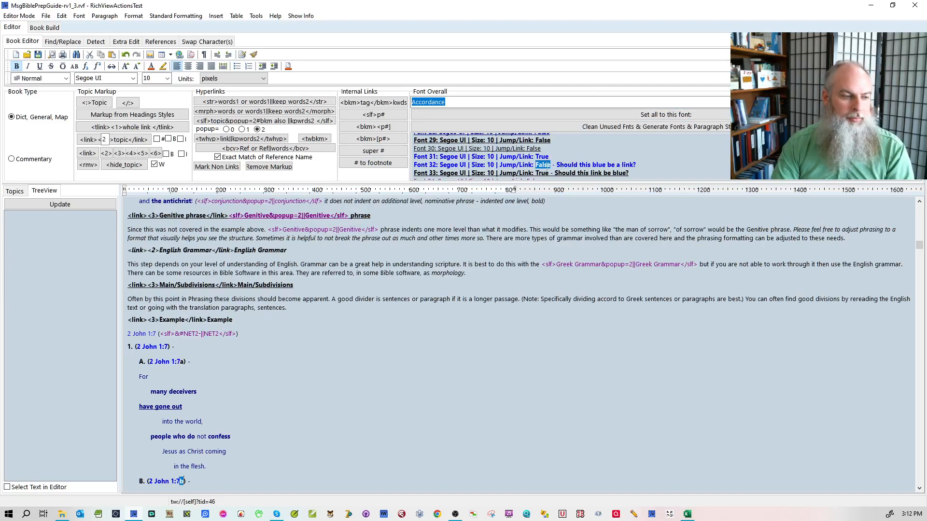
{"action": "scroll", "coordinate": [339, 362], "scroll_direction": "down", "scroll_amount": 2}
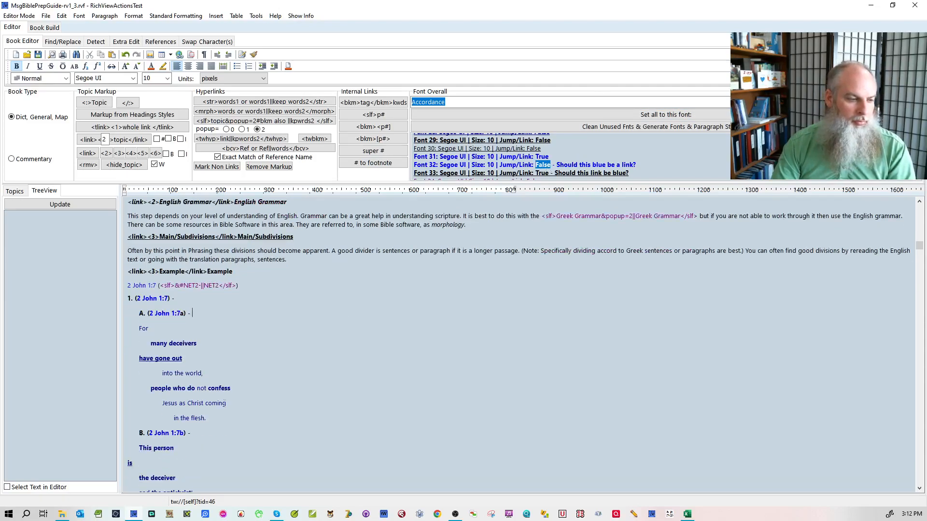
{"action": "left_click", "coordinate": [185, 434]}
{"action": "type", "text": "v"}
{"action": "key", "text": "BackSpace"}
{"action": "type", "text": "b"}
{"action": "key", "text": "Left"}
{"action": "key", "text": "Left"}
{"action": "key", "text": "Left"}
{"action": "key", "text": "Left"}
{"action": "key", "text": "Left"}
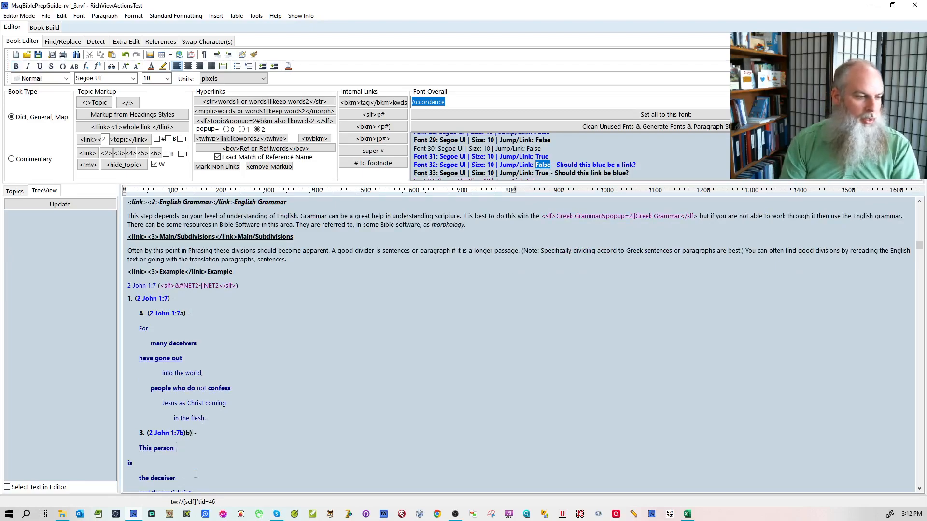
{"action": "key", "text": "Delete"}
{"action": "key", "text": "Delete"}
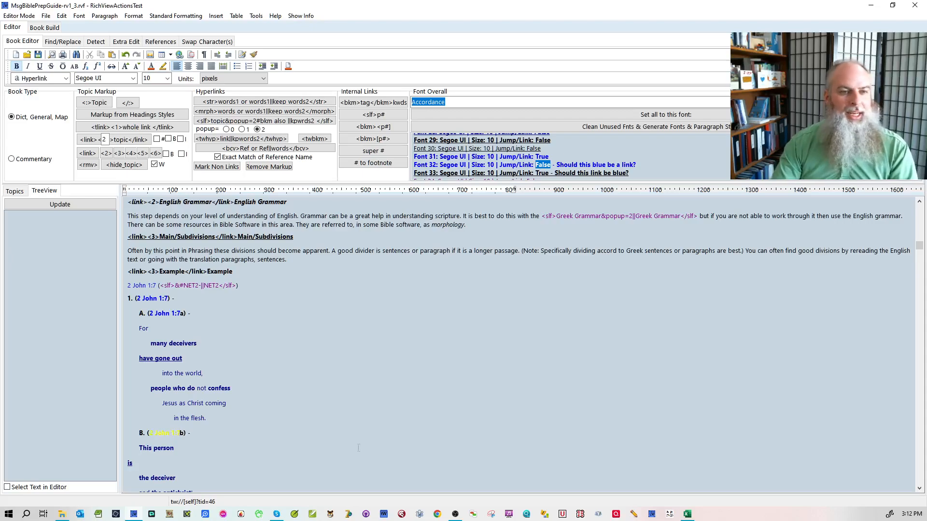
- Find the next blue non-link text and retype the a of A. (2 John 1:7a) in the English Translations example as plain black text
{"action": "double_click", "coordinate": [606, 166]}
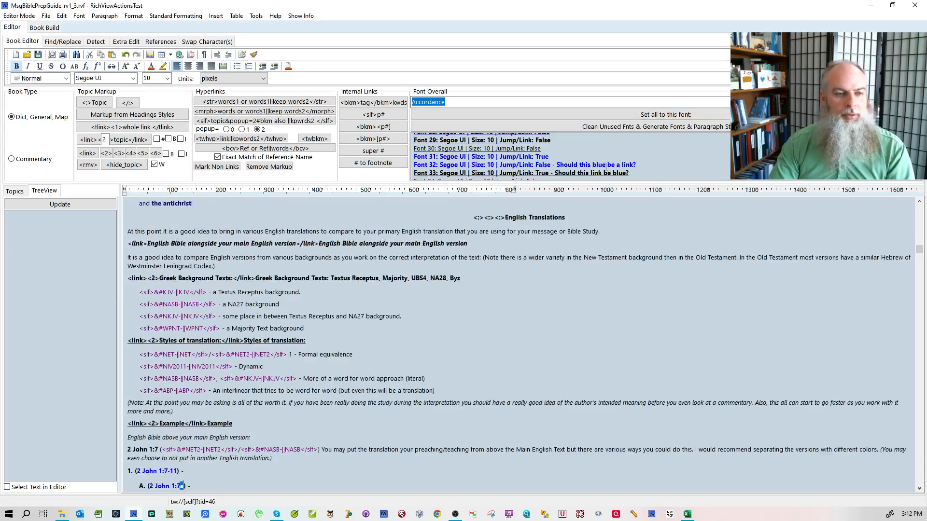
{"action": "scroll", "coordinate": [300, 344], "scroll_direction": "down", "scroll_amount": 3}
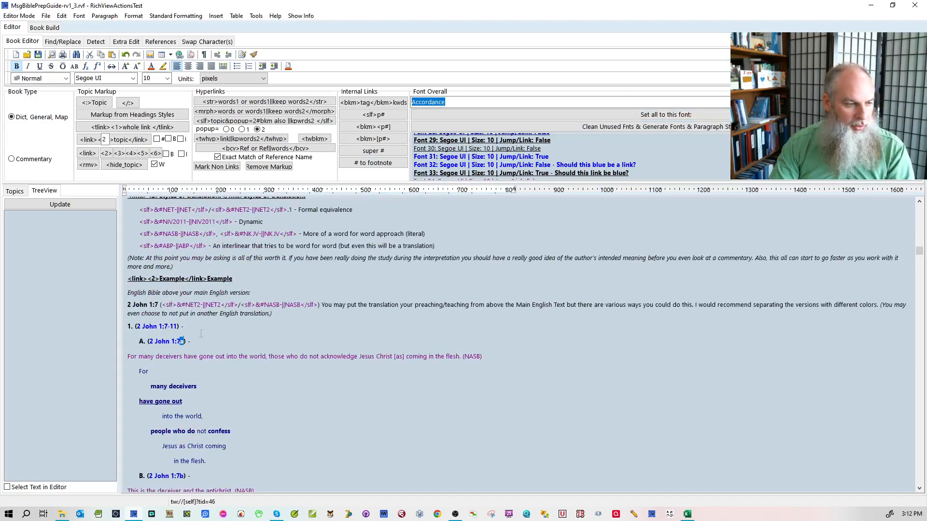
{"action": "left_click", "coordinate": [184, 340]}
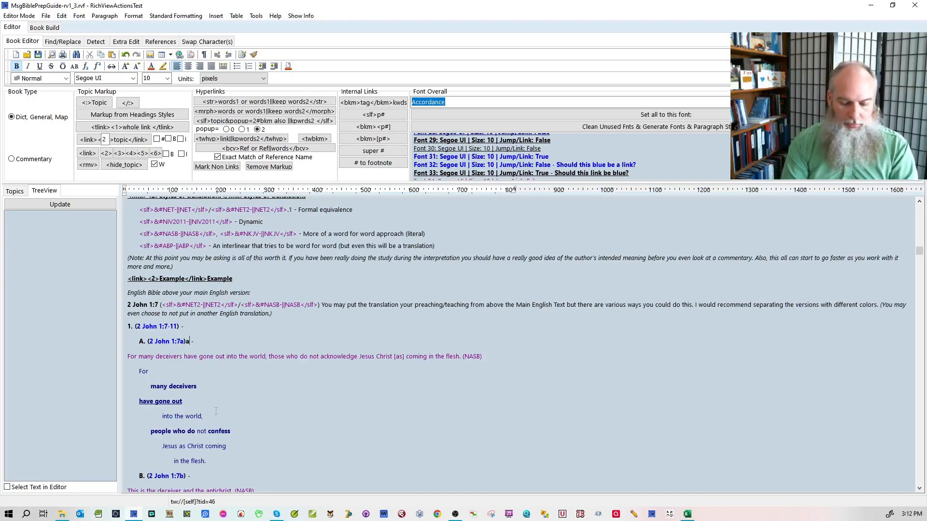
{"action": "key", "text": "BackSpace"}
{"action": "key", "text": "BackSpace"}
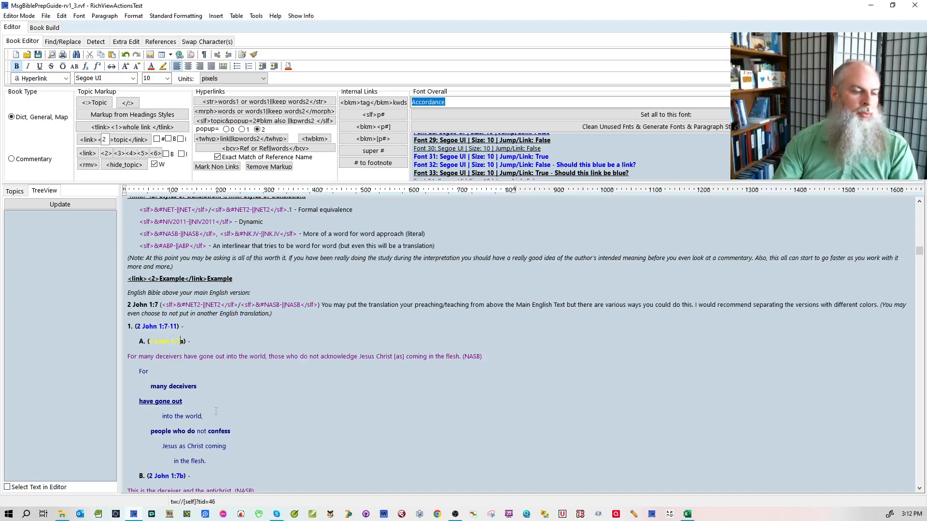
- Find the next blue non-link text and retype the b of B. (2 John 1:7b) in the English Bible above example as plain black text
{"action": "double_click", "coordinate": [561, 164]}
{"action": "left_click", "coordinate": [561, 165]}
{"action": "scroll", "coordinate": [428, 387], "scroll_direction": "down", "scroll_amount": 2}
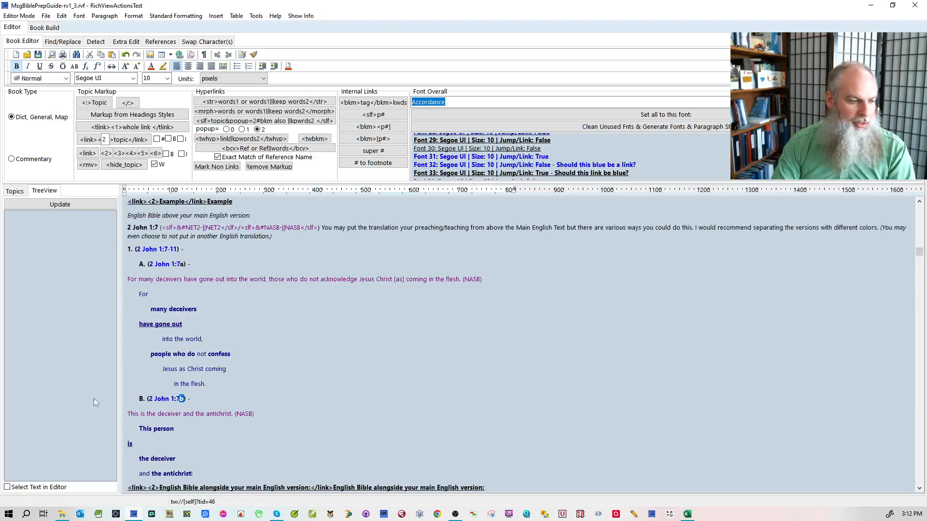
{"action": "left_click", "coordinate": [189, 397]}
{"action": "type", "text": "b) -"}
{"action": "key", "text": "BackSpace"}
{"action": "key", "text": "BackSpace"}
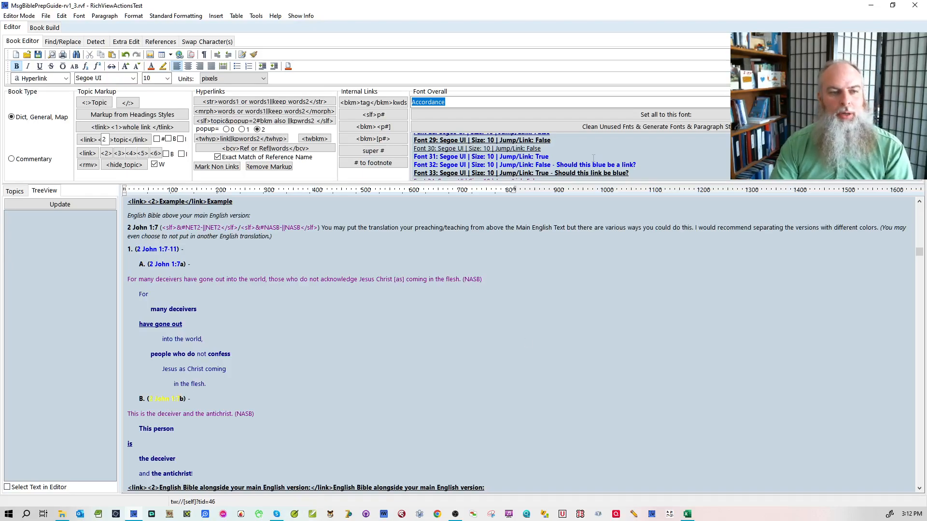
- Find the next blue non-link text and retype the a of A. (2 John 1:7a) in the English Bible alongside example as plain black text
{"action": "double_click", "coordinate": [582, 165]}
{"action": "left_click", "coordinate": [290, 408]}
{"action": "scroll", "coordinate": [290, 416], "scroll_direction": "down", "scroll_amount": 4}
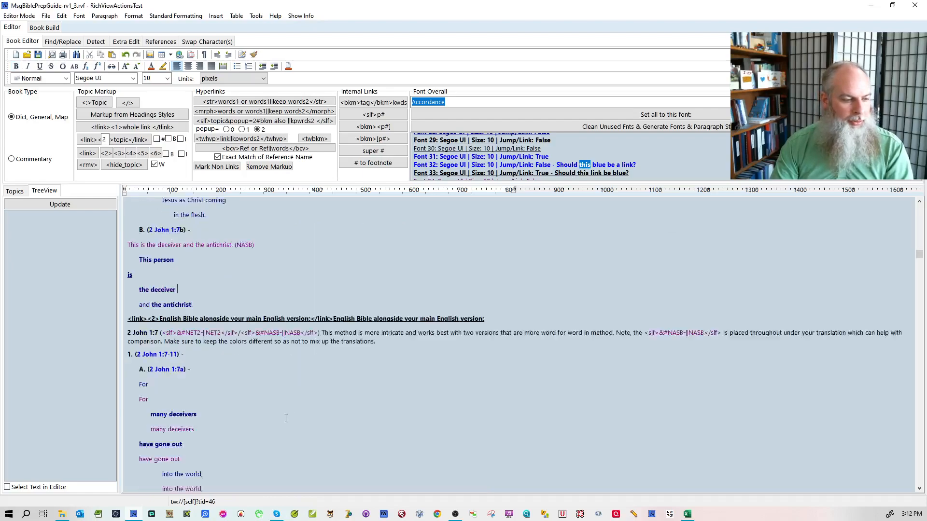
{"action": "left_click", "coordinate": [186, 361]}
{"action": "type", "text": "a)"}
{"action": "key", "text": "BackSpace"}
{"action": "key", "text": "BackSpace"}
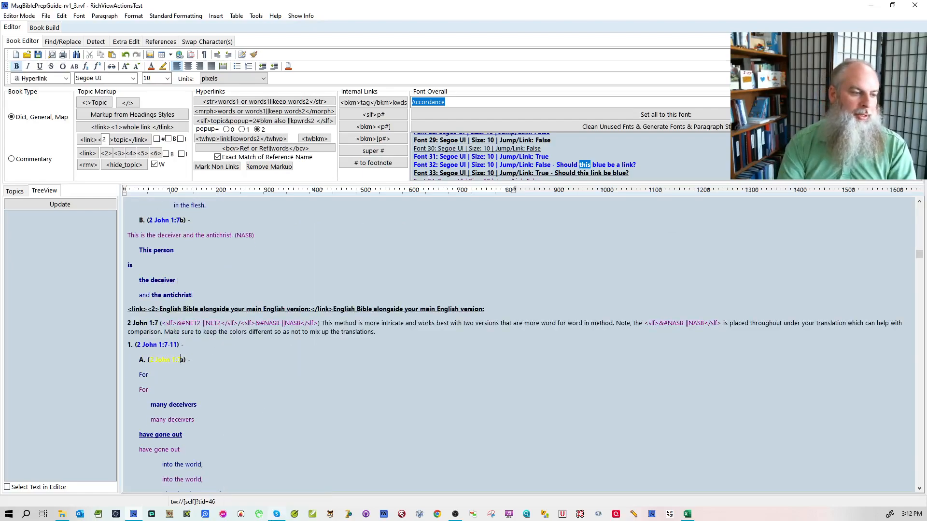
- Find the next blue non-link text and retype the b of B. (2 John 1:7b) in the English Bible alongside example as plain black text
{"action": "double_click", "coordinate": [611, 165]}
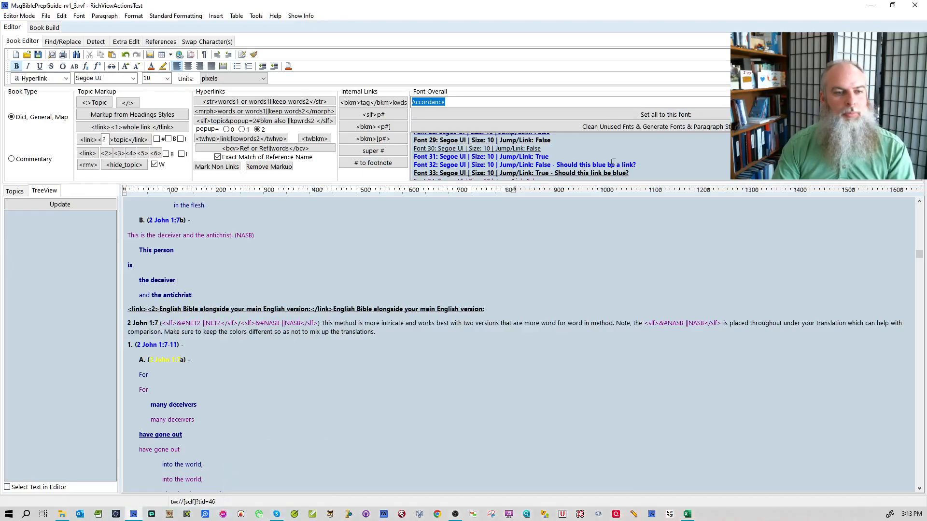
{"action": "left_click", "coordinate": [193, 352]}
{"action": "key", "text": "BackSpace"}
{"action": "key", "text": "BackSpace"}
{"action": "type", "text": "b"}
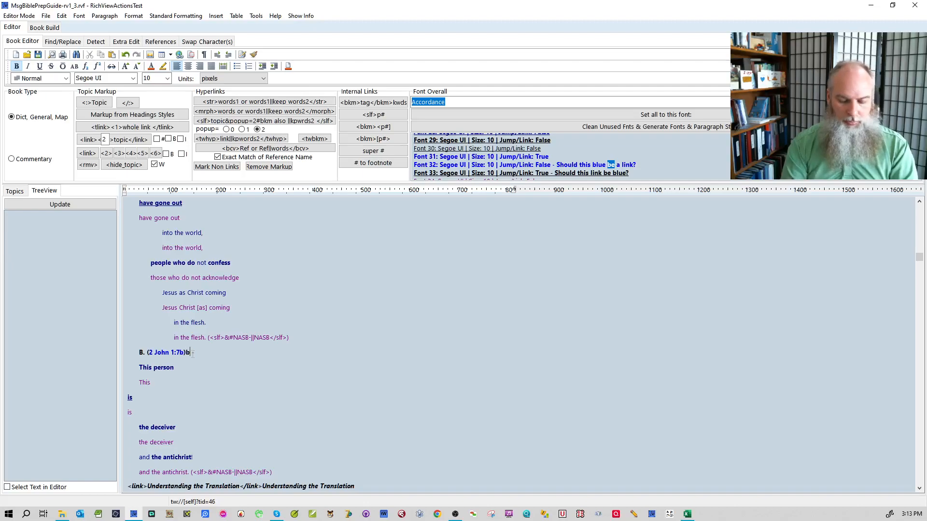
{"action": "key", "text": "BackSpace"}
{"action": "key", "text": "BackSpace"}
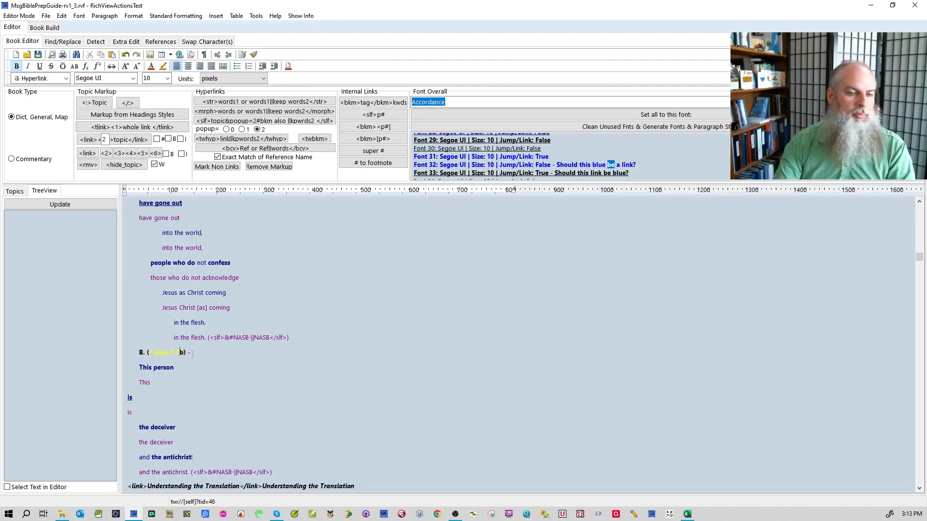
- Find the next blue non-link text and retype the a of A. (2 Juan 1:7a) in the Understanding the Translation example as plain black text
{"action": "double_click", "coordinate": [570, 165]}
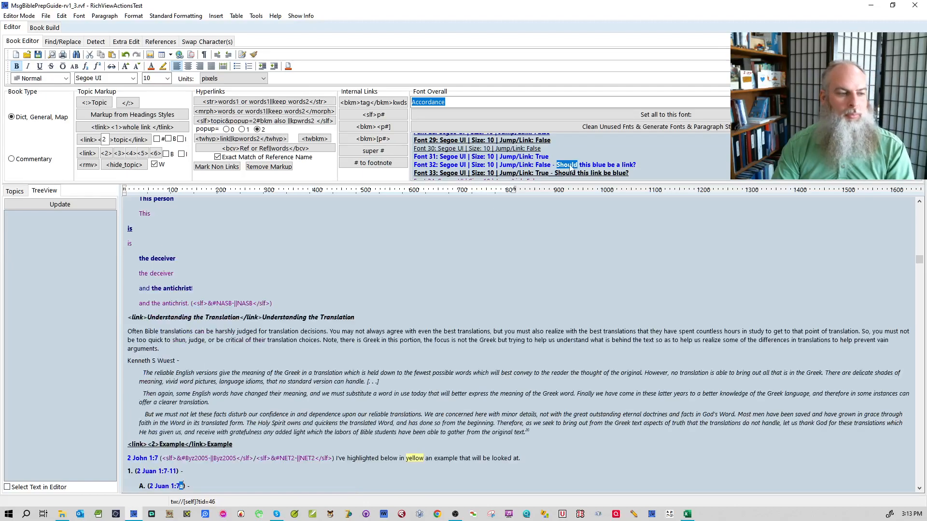
{"action": "scroll", "coordinate": [203, 392], "scroll_direction": "down", "scroll_amount": 3}
{"action": "left_click", "coordinate": [186, 390]}
{"action": "type", "text": "a)"}
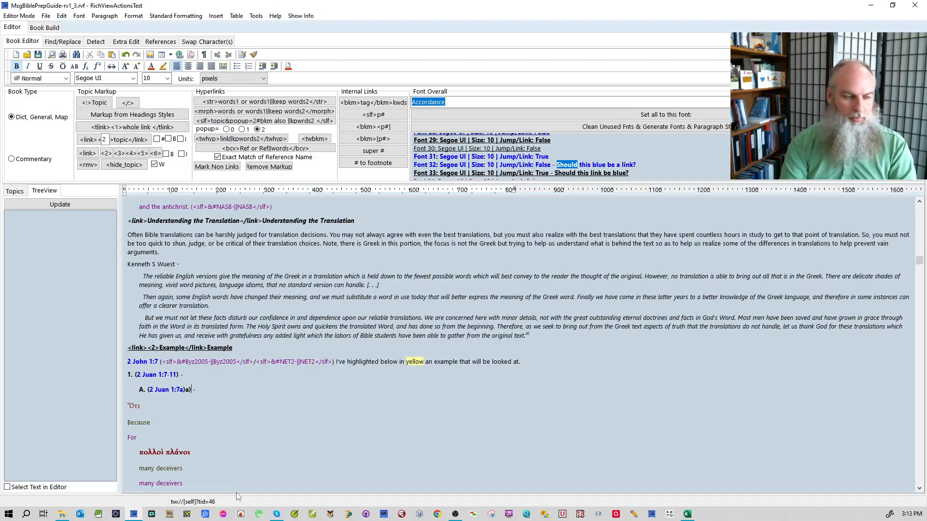
{"action": "key", "text": "BackSpace"}
{"action": "key", "text": "BackSpace"}
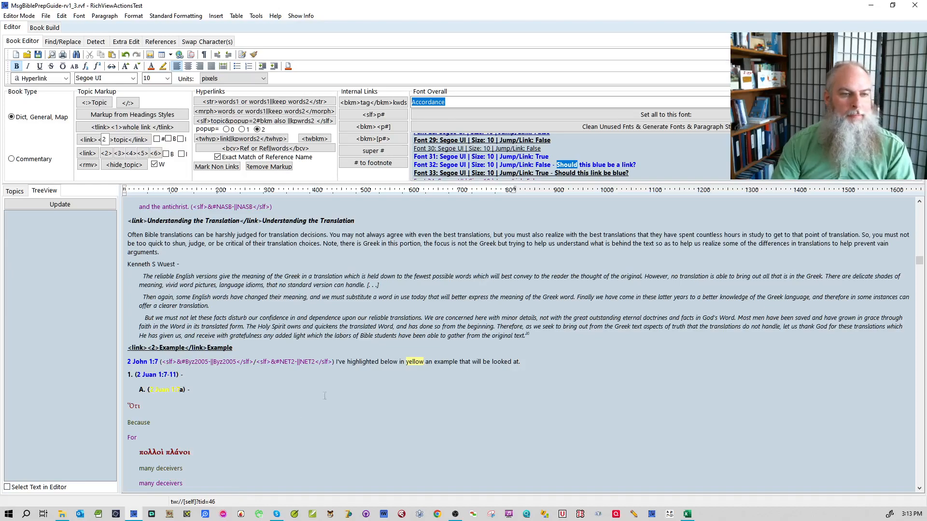
- Find the next blue non-link text and retype the b of B. (2 Juan 1:7b) in the Understanding the Translation example as plain black text
{"action": "double_click", "coordinate": [611, 165]}
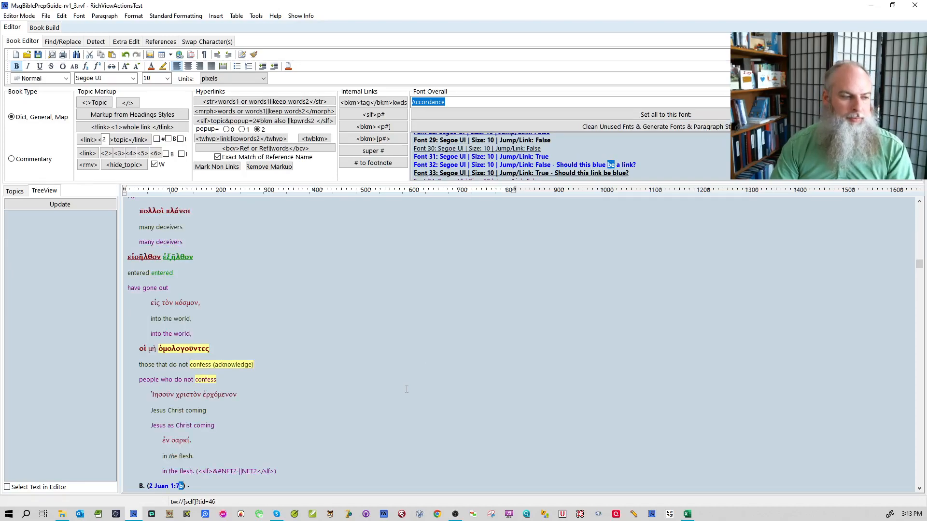
{"action": "scroll", "coordinate": [219, 371], "scroll_direction": "down", "scroll_amount": 3}
{"action": "left_click", "coordinate": [163, 367]}
{"action": "left_click", "coordinate": [178, 350]}
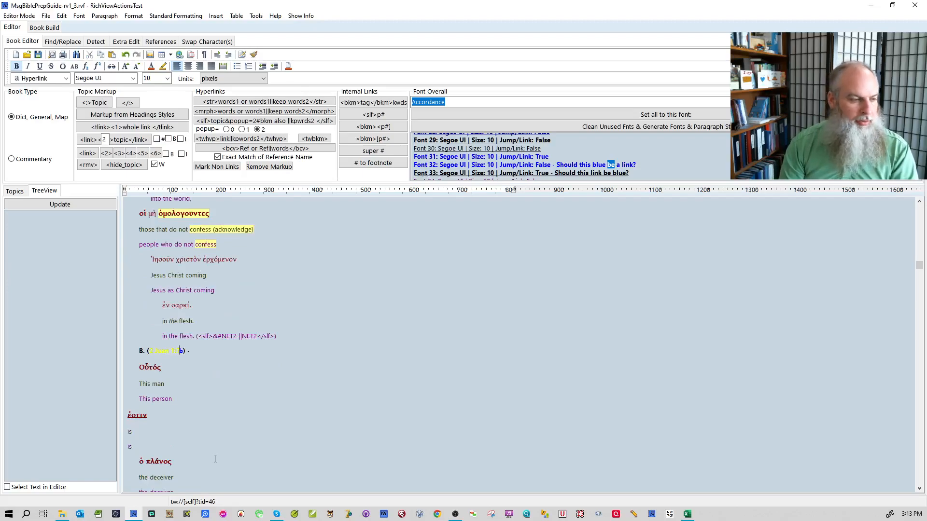
{"action": "key", "text": "Delete"}
{"action": "key", "text": "Right"}
{"action": "type", "text": "b"}
{"action": "key", "text": "Left"}
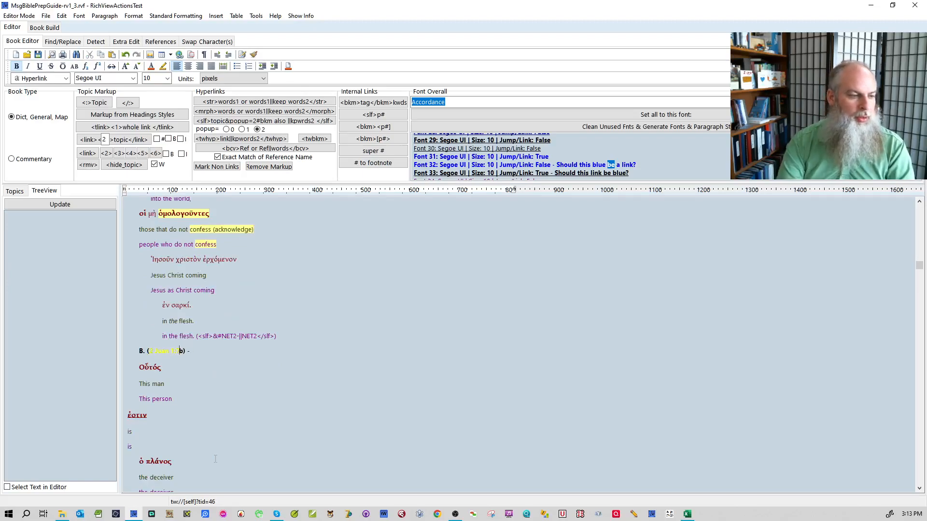
{"action": "left_click", "coordinate": [314, 138]}
{"action": "left_click", "coordinate": [307, 242]}
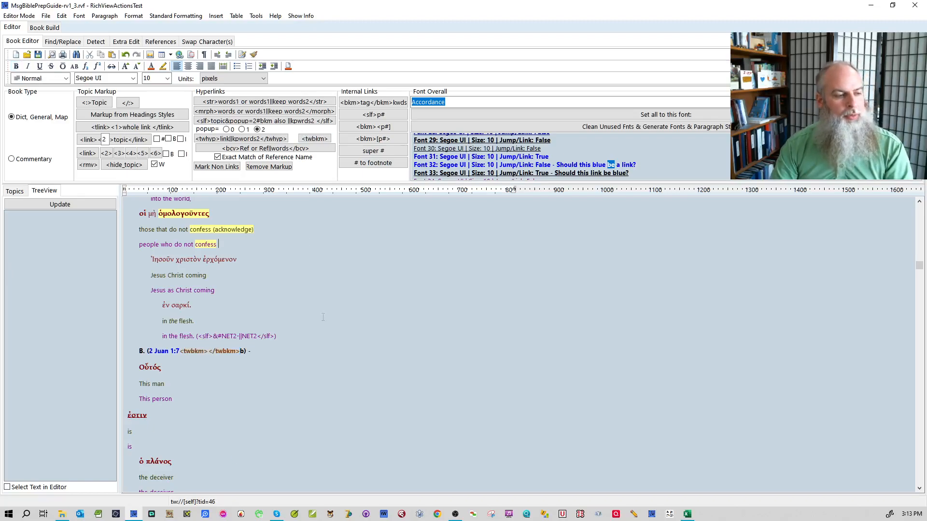
{"action": "key", "text": "ctrl+z"}
{"action": "left_click", "coordinate": [313, 347]}
- Find the next blue non-link text and retype the a of A. (2 John 1:7a) in the Greek Main/Subdivisions example as plain black text
{"action": "double_click", "coordinate": [568, 165]}
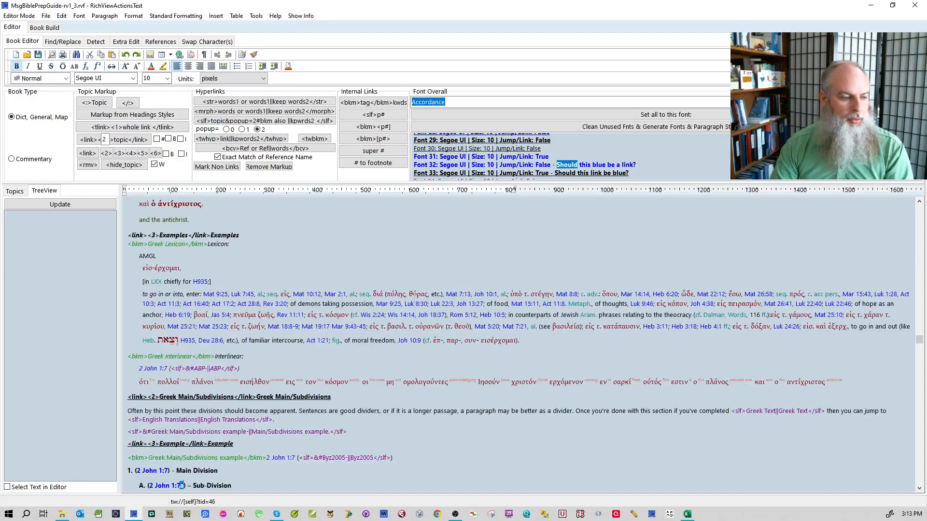
{"action": "scroll", "coordinate": [191, 314], "scroll_direction": "down", "scroll_amount": 3}
{"action": "left_click", "coordinate": [188, 340]}
{"action": "type", "text": "a)"}
{"action": "key", "text": "Left"}
{"action": "key", "text": "BackSpace"}
{"action": "key", "text": "BackSpace"}
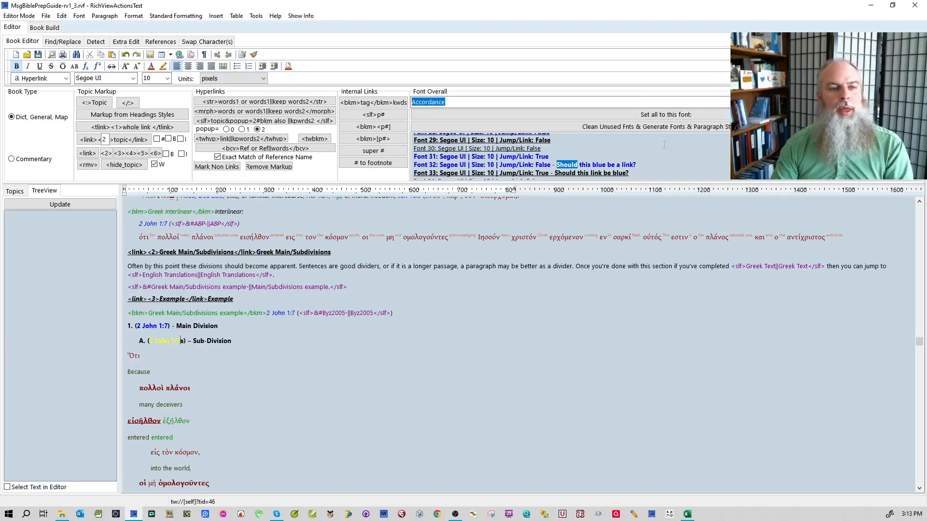
- Find the next blue non-link text and retype the b of B. (2 John 1:7b) in the Greek Main/Subdivisions example as plain black text
{"action": "double_click", "coordinate": [611, 165]}
{"action": "scroll", "coordinate": [373, 305], "scroll_direction": "down", "scroll_amount": 2}
{"action": "left_click", "coordinate": [373, 305]}
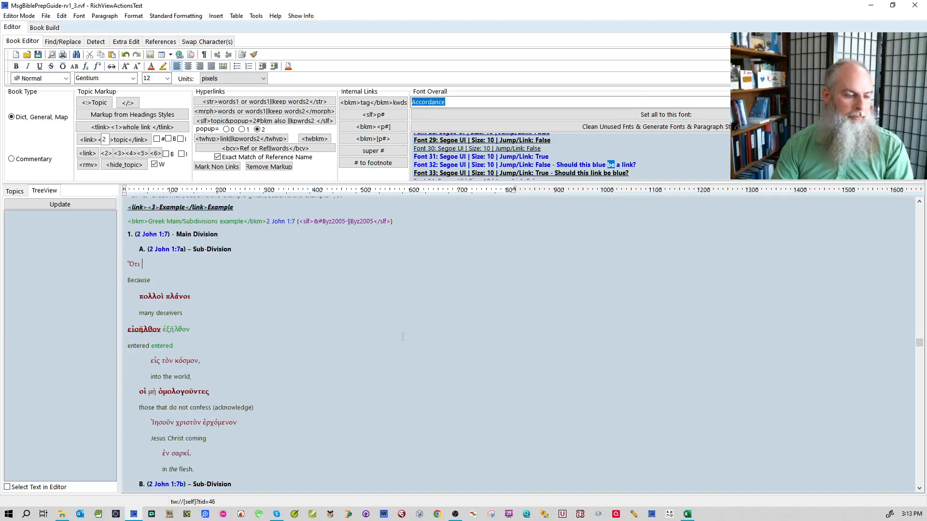
{"action": "scroll", "coordinate": [373, 305], "scroll_direction": "down", "scroll_amount": 3}
{"action": "left_click", "coordinate": [187, 340]}
{"action": "type", "text": "b)"}
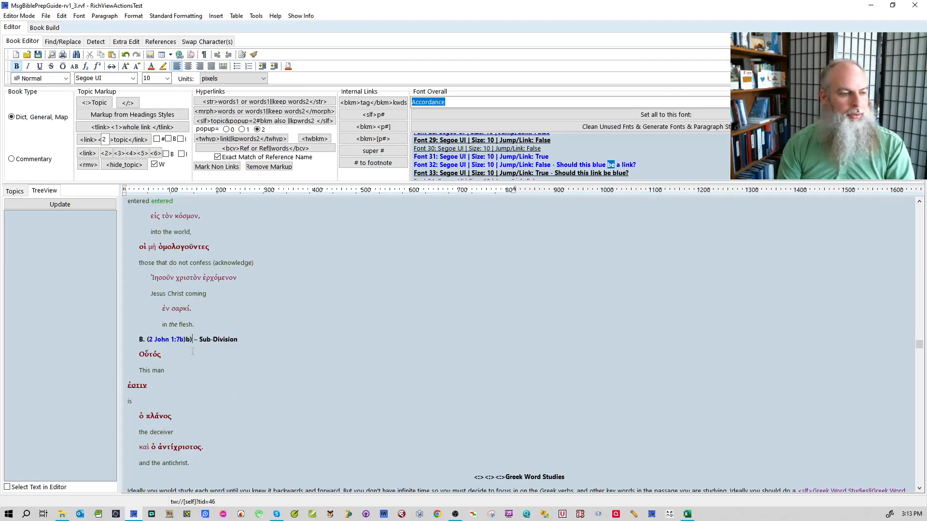
{"action": "key", "text": "BackSpace"}
{"action": "key", "text": "BackSpace"}
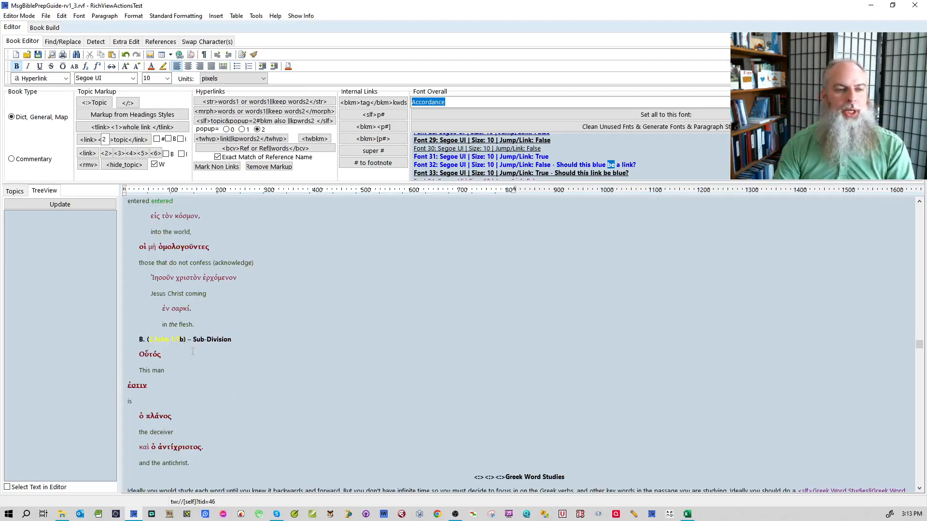
{"action": "left_click", "coordinate": [266, 312]}
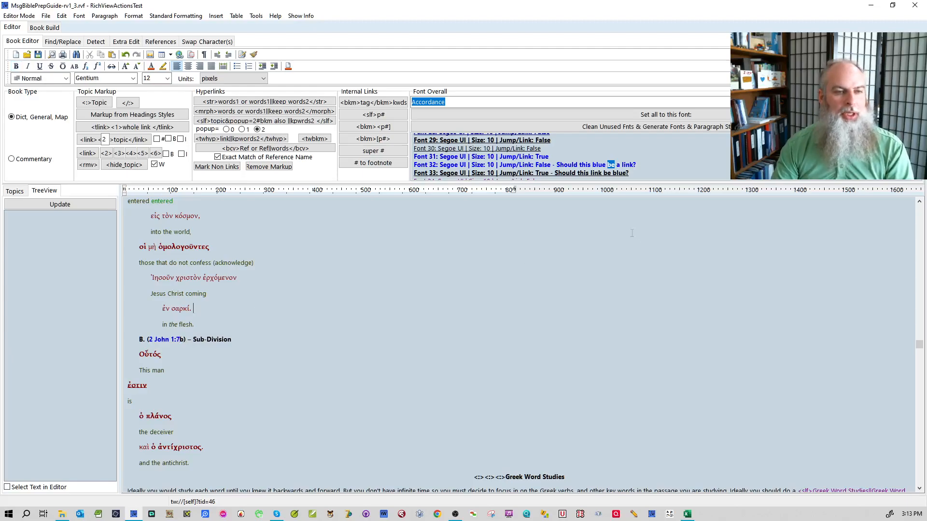
- Find the next blue non-link text in the document after the Greek Main/Subdivisions example
{"action": "double_click", "coordinate": [598, 165]}
{"action": "scroll", "coordinate": [331, 482], "scroll_direction": "down", "scroll_amount": 3}
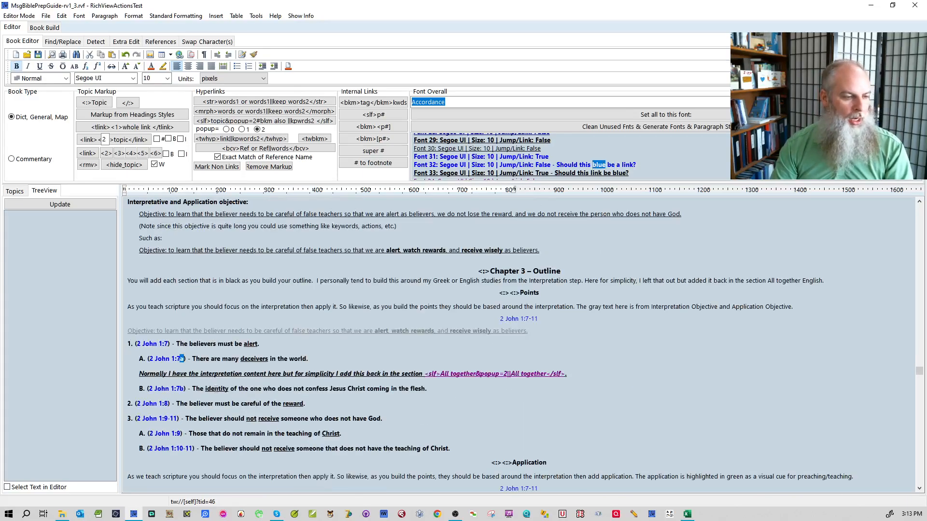
- Replace the blue "a)" and "b)" after the 2 John 1:7 links in outline points A and B with retyped normal text
{"action": "left_click", "coordinate": [180, 359]}
{"action": "type", "text": "a)"}
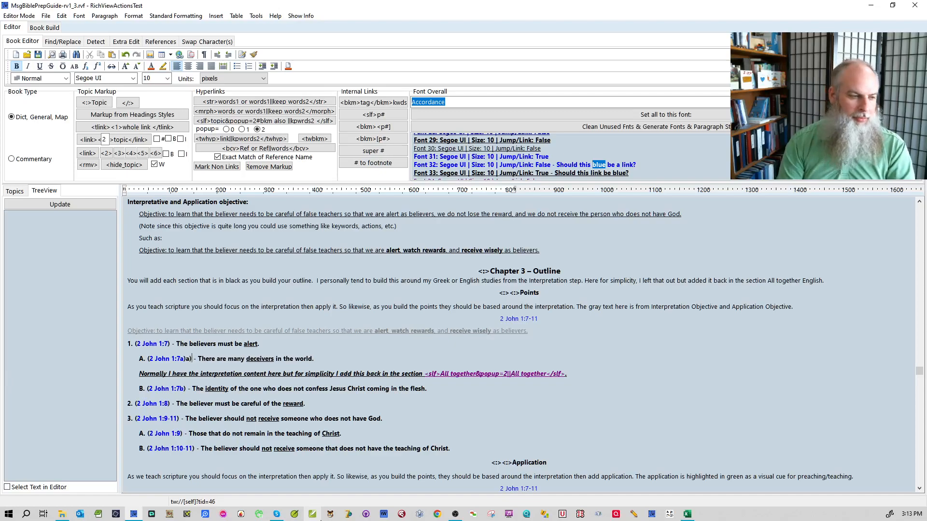
{"action": "key", "text": "BackSpace"}
{"action": "key", "text": "BackSpace"}
{"action": "key", "text": "Down"}
{"action": "key", "text": "Down"}
{"action": "key", "text": "Right"}
{"action": "key", "text": "Right"}
{"action": "type", "text": "b)"}
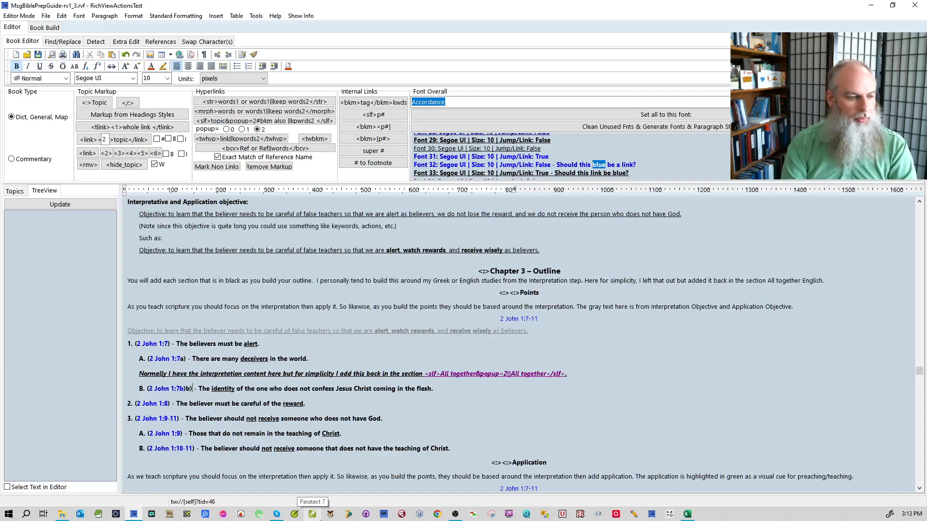
{"action": "key", "text": "BackSpace"}
{"action": "key", "text": "BackSpace"}
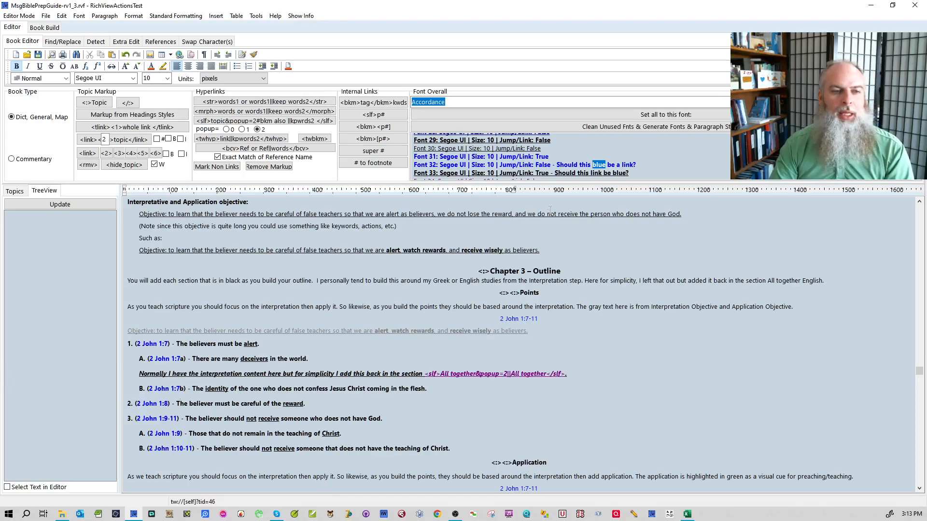
- Go to the next Font 32 text and replace the blue "a)" and "b)" in Handout points A and B with retyped normal text
{"action": "double_click", "coordinate": [576, 165]}
{"action": "scroll", "coordinate": [213, 394], "scroll_direction": "down", "scroll_amount": 5}
{"action": "left_click", "coordinate": [186, 359]}
{"action": "type", "text": "a)"}
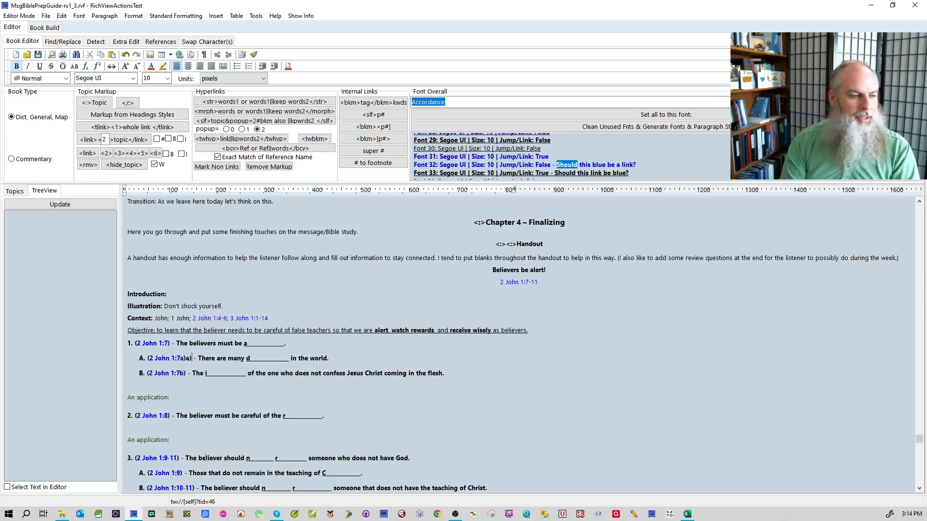
{"action": "key", "text": "Delete"}
{"action": "key", "text": "Delete"}
{"action": "key", "text": "Down"}
{"action": "type", "text": "b"}
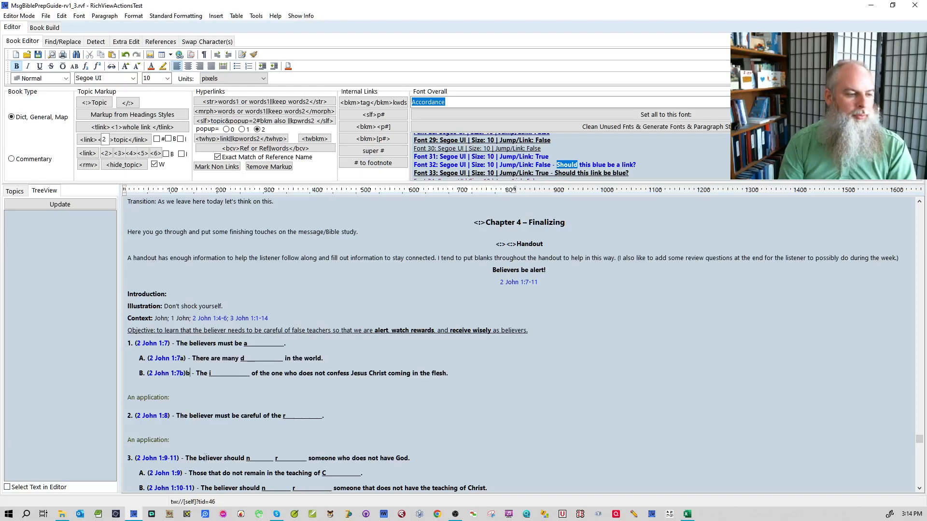
{"action": "type", "text": ")"}
{"action": "key", "text": "BackSpace"}
{"action": "key", "text": "BackSpace"}
- Search the document for further Font 32 text, then clean the unused fonts and regenerate the font and paragraph styles
{"action": "scroll", "coordinate": [205, 458], "scroll_direction": "down", "scroll_amount": 2}
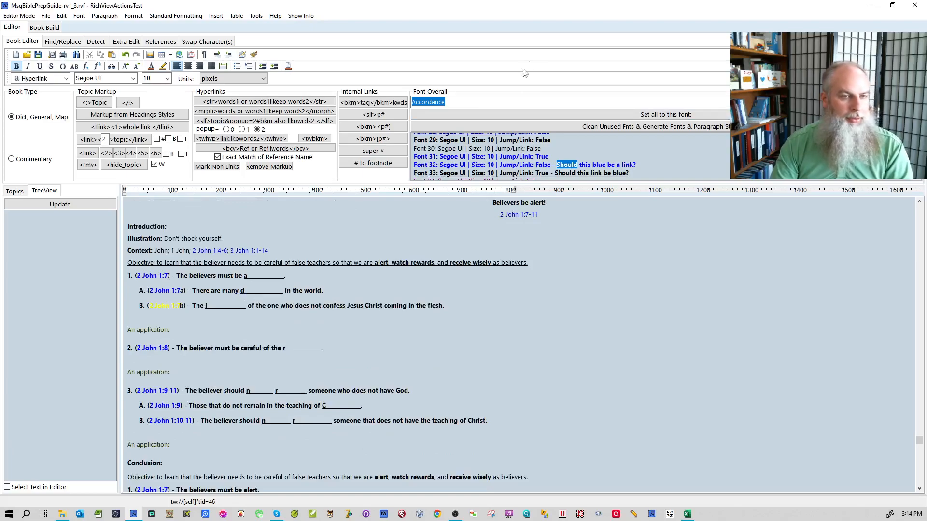
{"action": "left_click", "coordinate": [604, 163]}
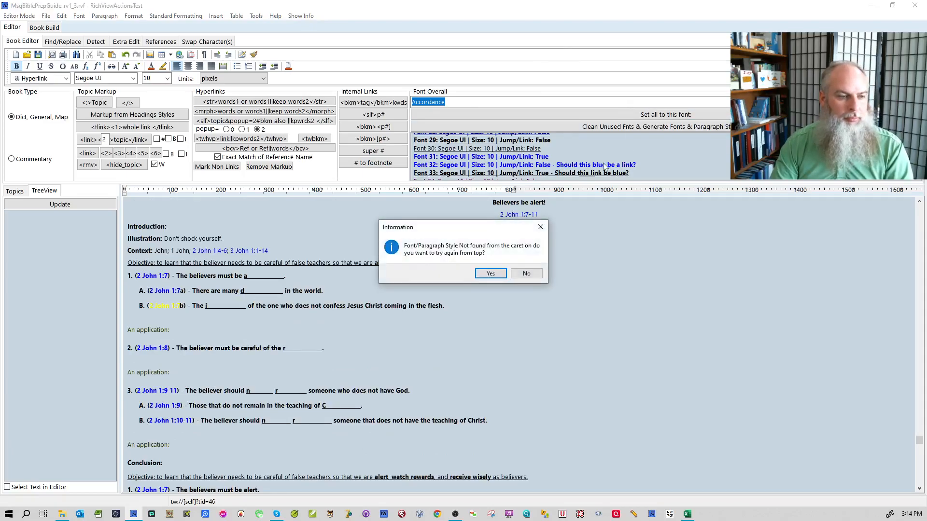
{"action": "left_click", "coordinate": [490, 273]}
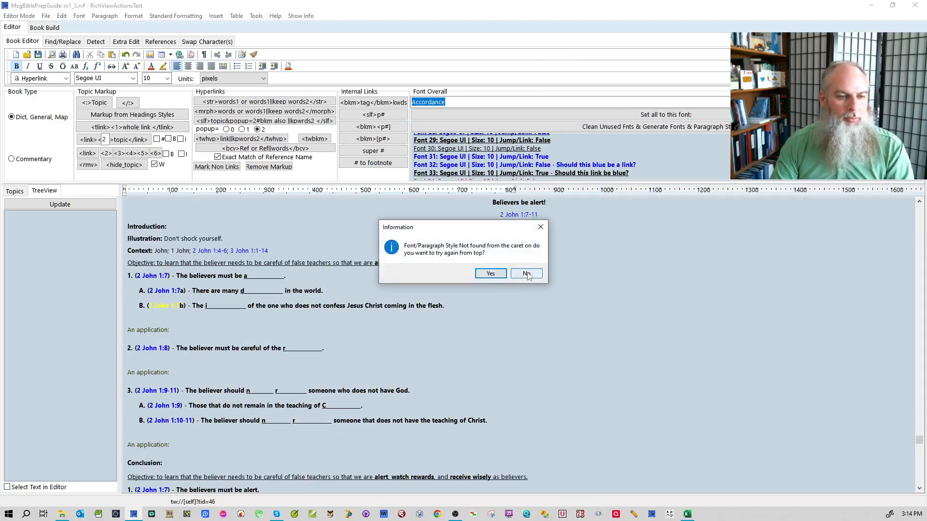
{"action": "left_click", "coordinate": [490, 274]}
{"action": "left_click", "coordinate": [643, 127]}
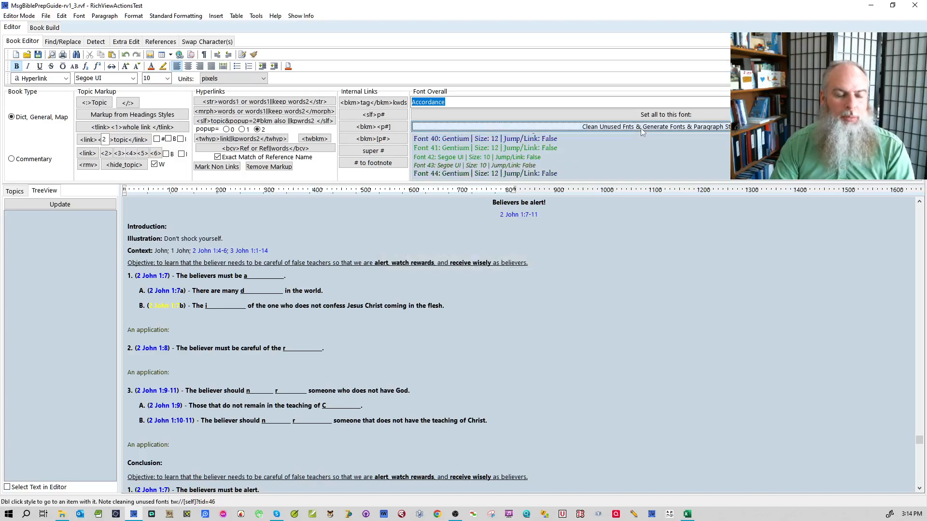
- Locate the Font 20 link text not coloured blue and remove the links from the whole Commentaries list
{"action": "scroll", "coordinate": [646, 169], "scroll_direction": "up", "scroll_amount": 10}
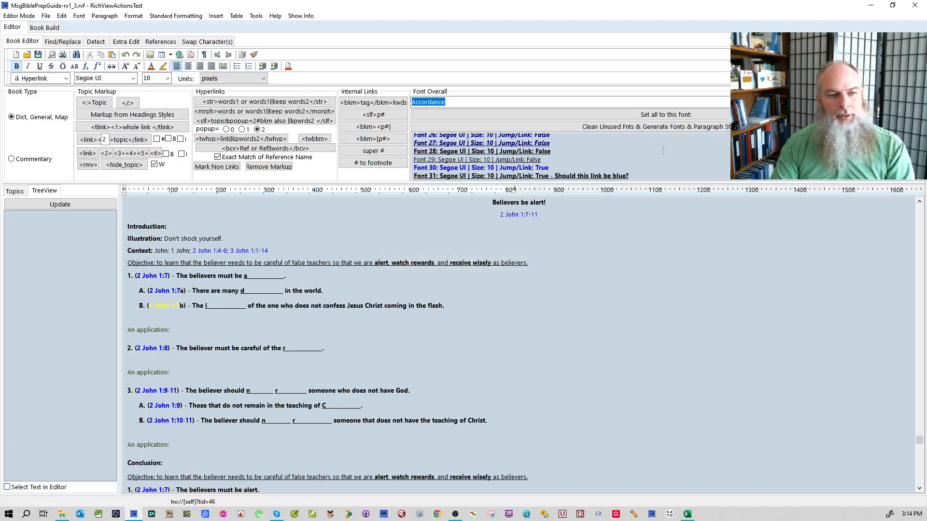
{"action": "scroll", "coordinate": [673, 169], "scroll_direction": "down", "scroll_amount": 4}
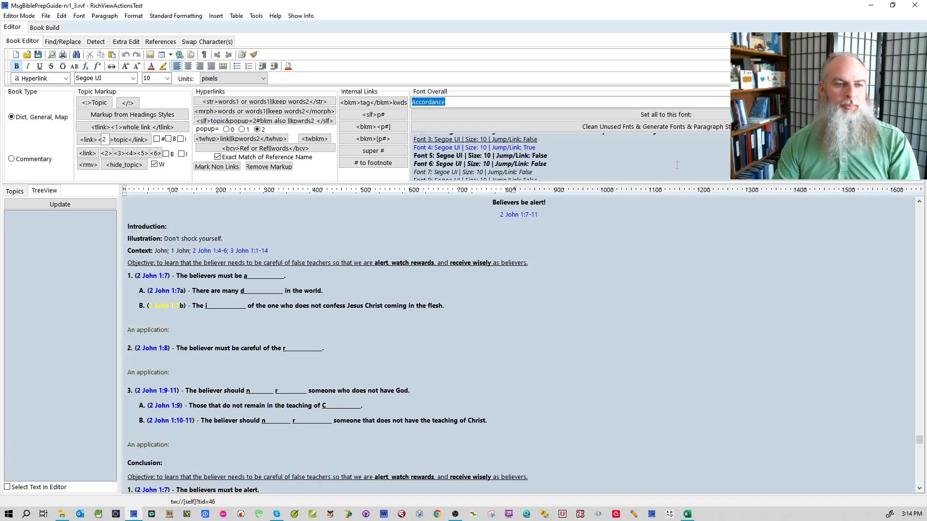
{"action": "scroll", "coordinate": [666, 155], "scroll_direction": "down", "scroll_amount": 2}
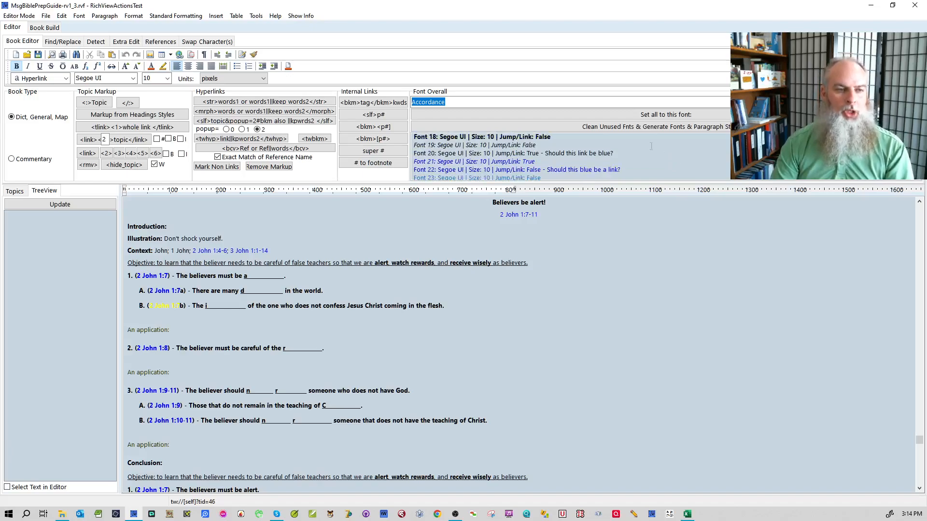
{"action": "double_click", "coordinate": [569, 154]}
{"action": "left_click", "coordinate": [386, 355]}
{"action": "scroll", "coordinate": [383, 365], "scroll_direction": "down", "scroll_amount": 5}
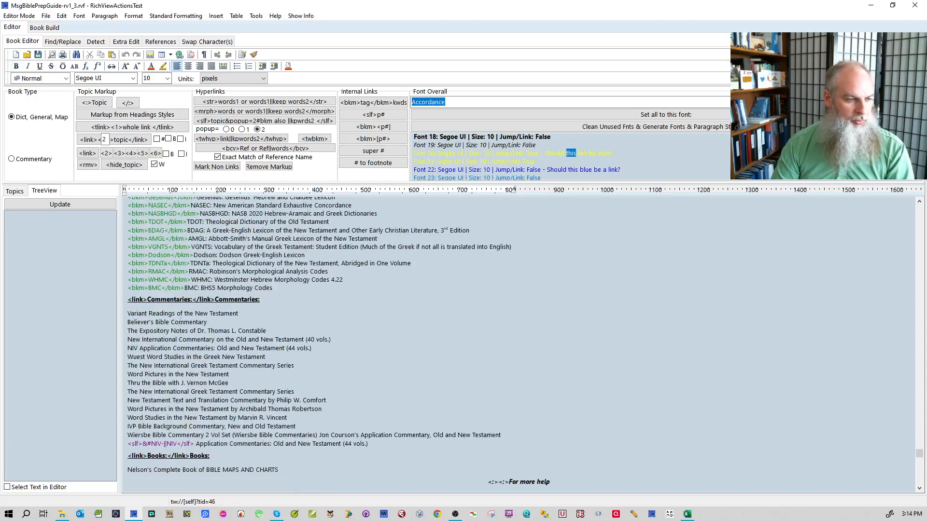
{"action": "left_click", "coordinate": [179, 321]}
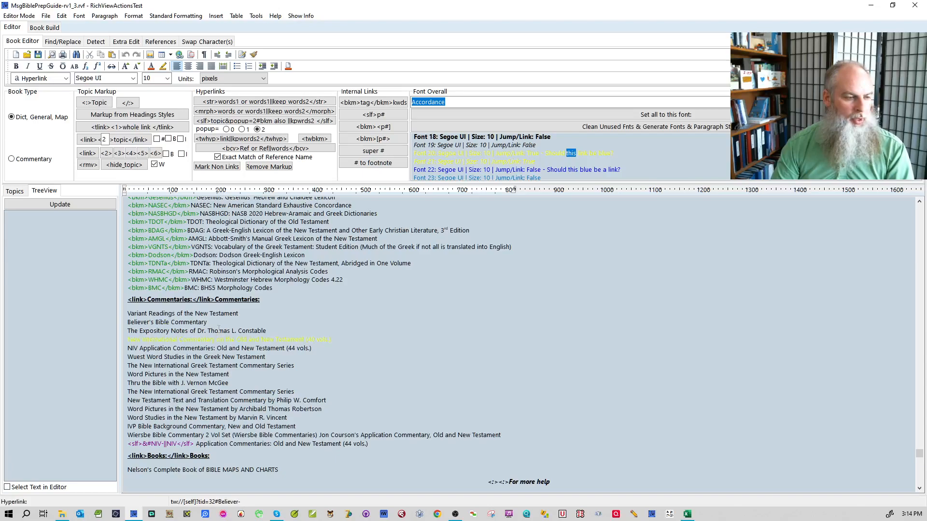
{"action": "left_click_drag", "start_coordinate": [127, 313], "coordinate": [396, 441]}
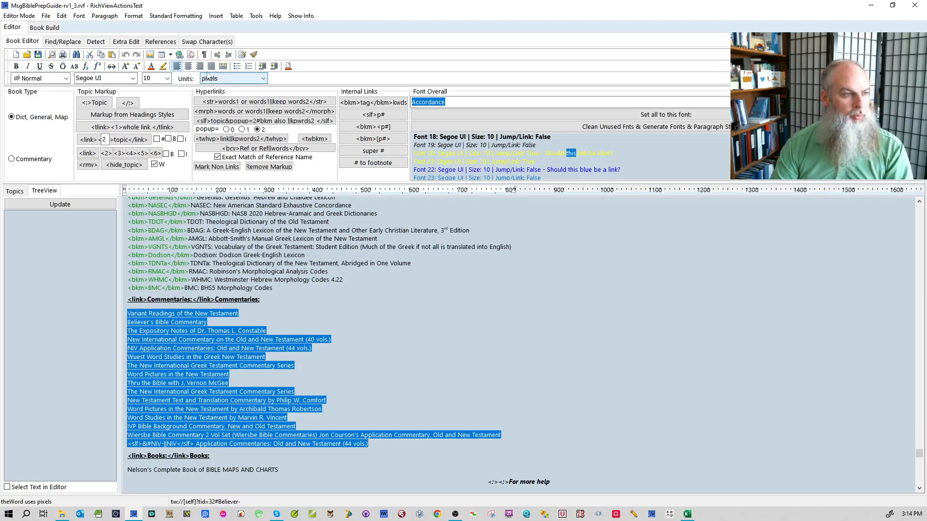
{"action": "left_click", "coordinate": [89, 42]}
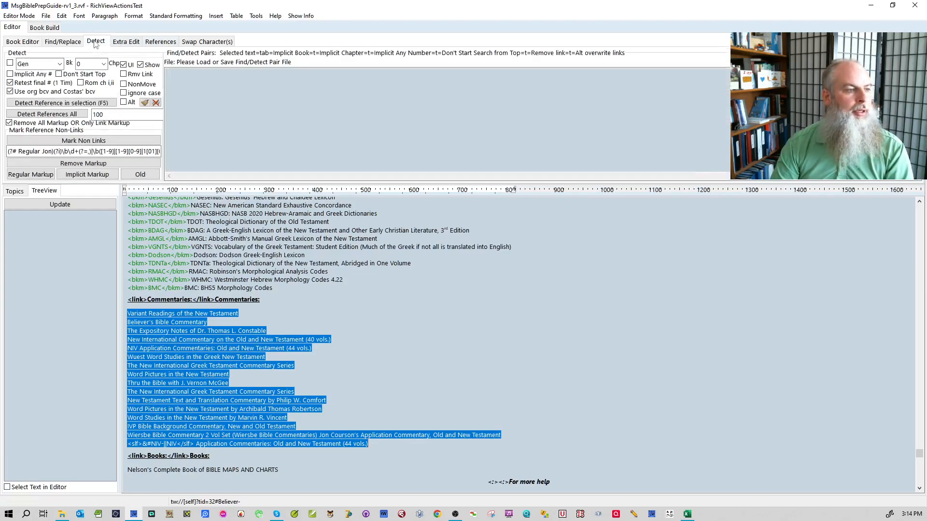
{"action": "left_click", "coordinate": [155, 102]}
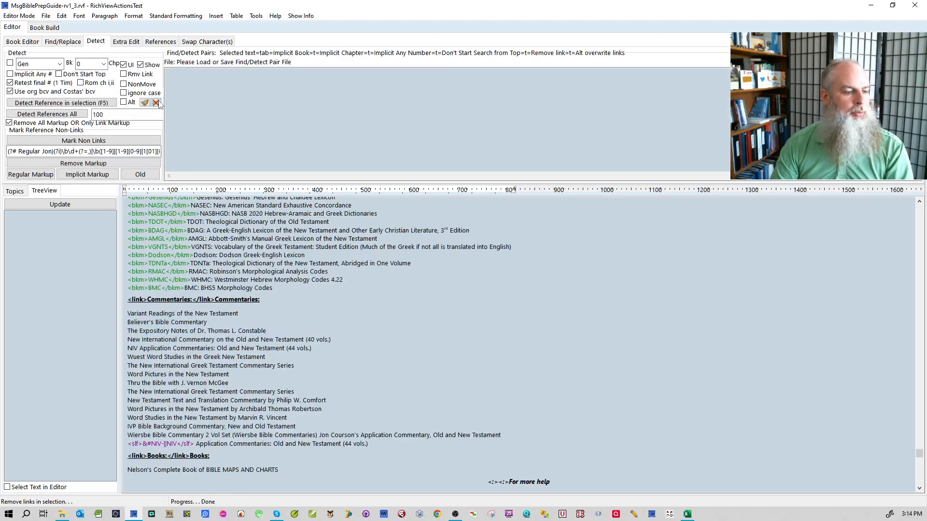
- Search for Font 20 from the top and remove the links from the book titles under Genre and Outline helps
{"action": "left_click", "coordinate": [24, 42]}
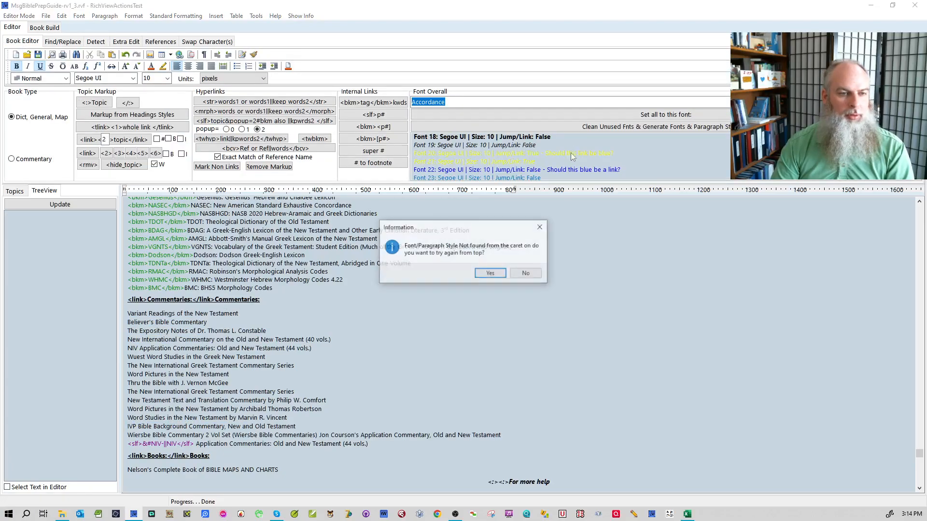
{"action": "left_click", "coordinate": [484, 271]}
{"action": "left_click", "coordinate": [483, 276]}
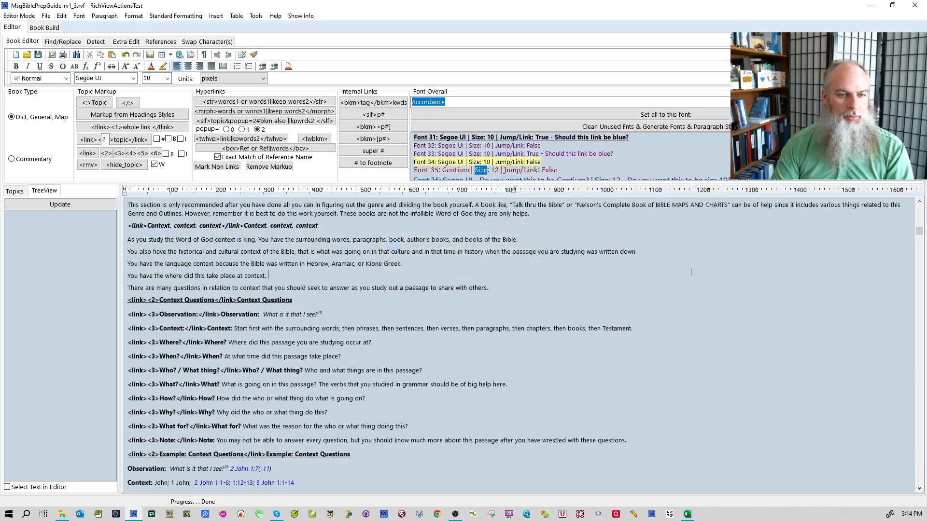
{"action": "scroll", "coordinate": [718, 257], "scroll_direction": "up", "scroll_amount": 2}
{"action": "double_click", "coordinate": [611, 263]}
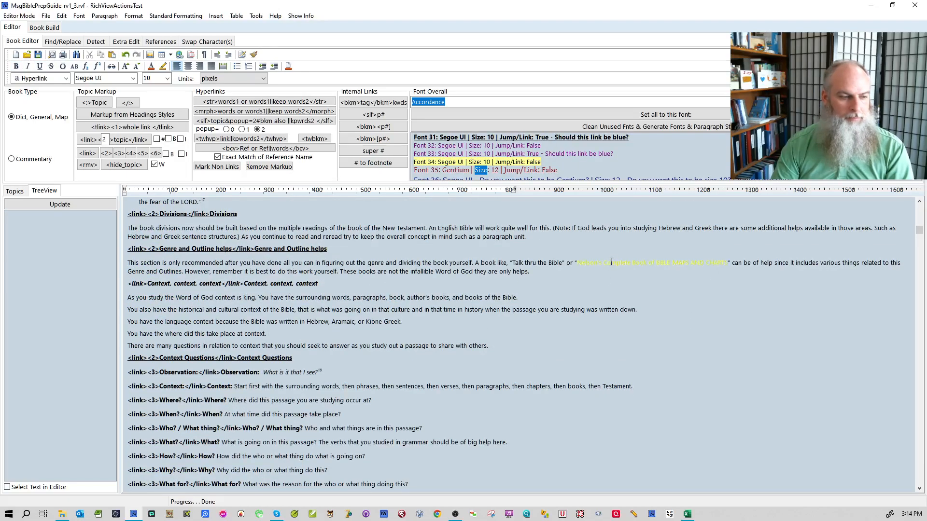
{"action": "left_click", "coordinate": [628, 285]}
{"action": "left_click_drag", "start_coordinate": [494, 261], "coordinate": [818, 263]}
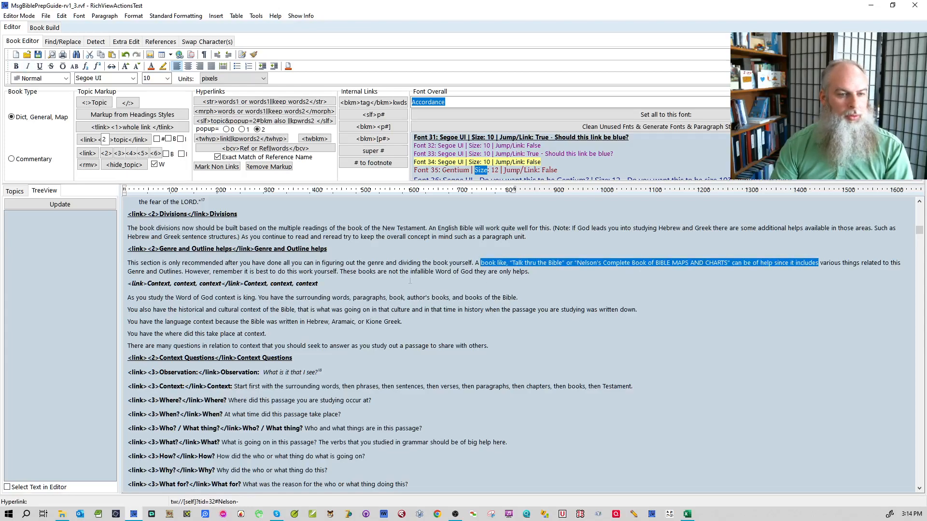
{"action": "left_click", "coordinate": [96, 41]}
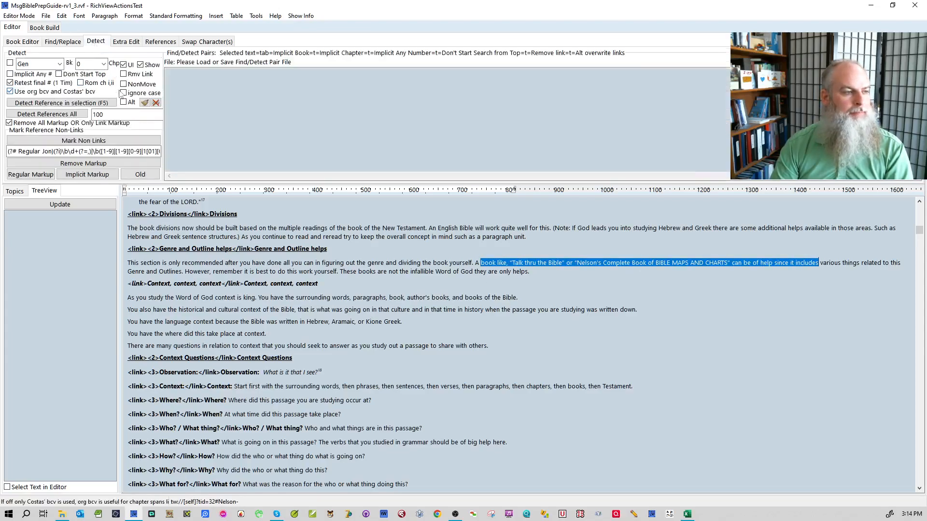
{"action": "left_click", "coordinate": [16, 42]}
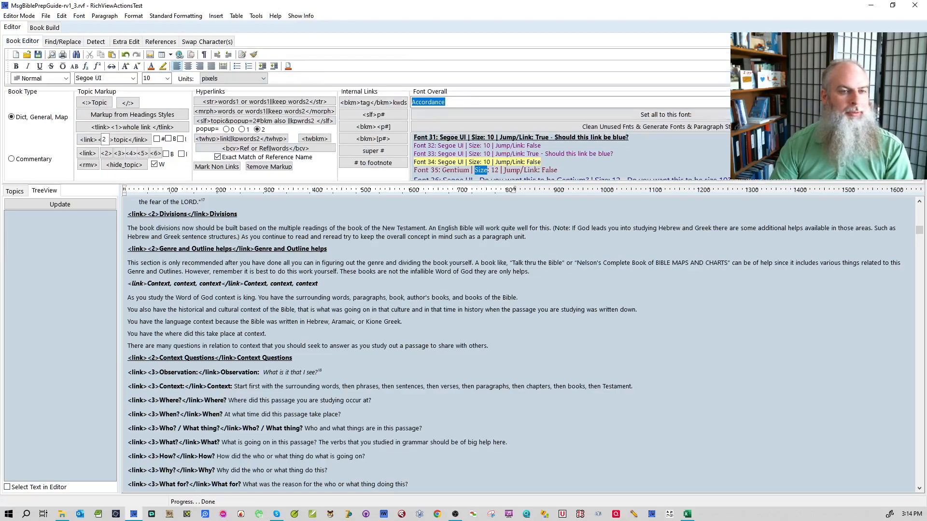
- Clean the unused fonts and regenerate the font list after the link removals
{"action": "left_click", "coordinate": [613, 149]}
{"action": "scroll", "coordinate": [614, 149], "scroll_direction": "up", "scroll_amount": 2}
{"action": "scroll", "coordinate": [614, 150], "scroll_direction": "down", "scroll_amount": 1}
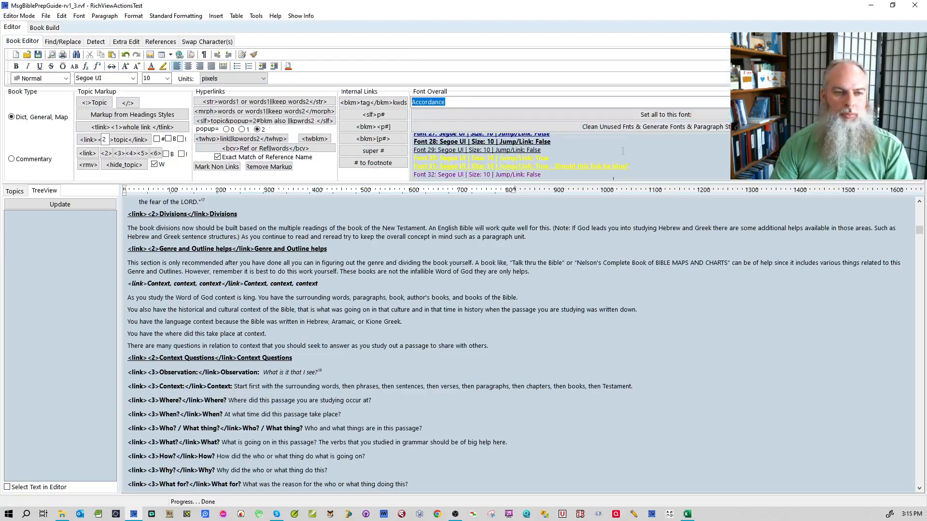
{"action": "left_click", "coordinate": [635, 127]}
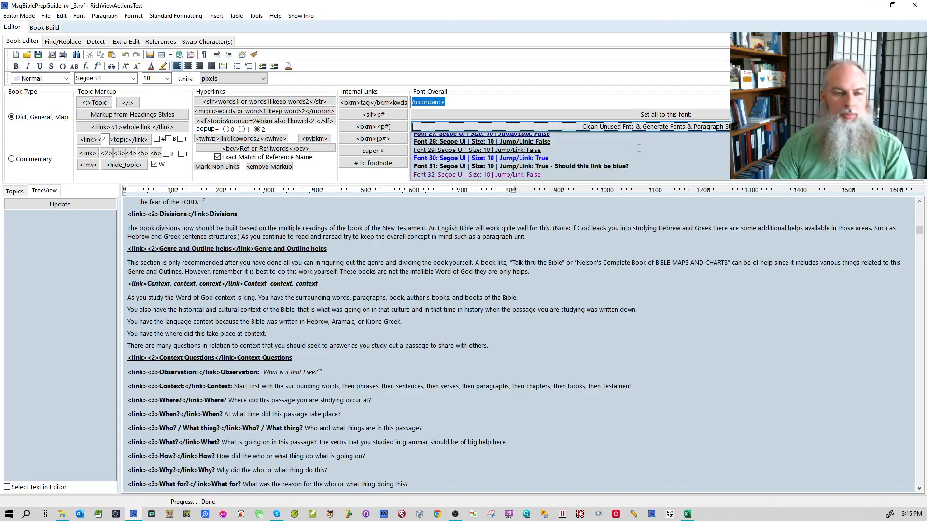
- Go to the Font 31 link text and remove the links from the end of the Greek Background Texts heading
{"action": "double_click", "coordinate": [607, 166]}
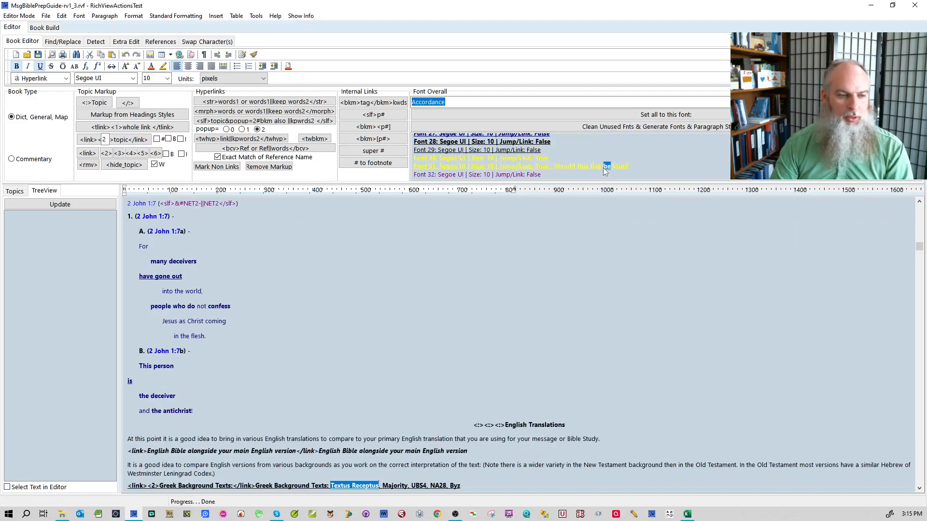
{"action": "scroll", "coordinate": [595, 320], "scroll_direction": "down", "scroll_amount": 5}
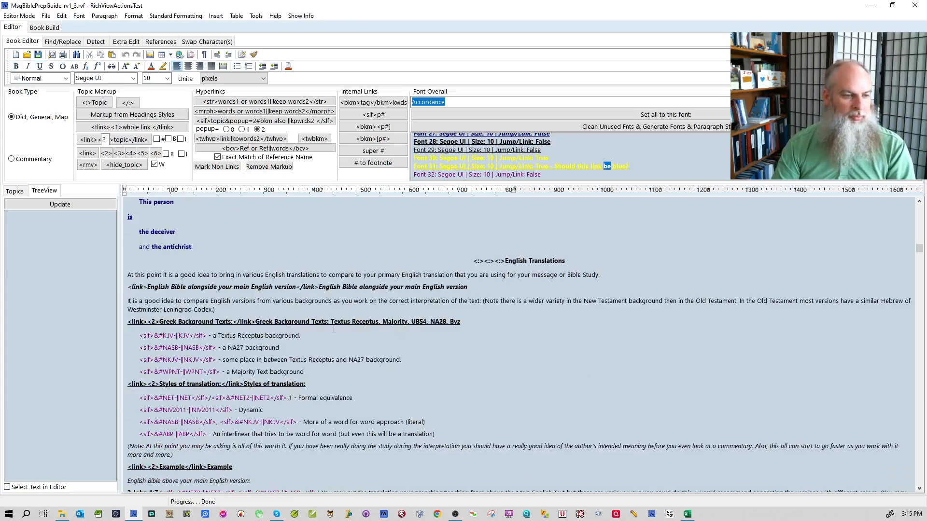
{"action": "left_click_drag", "start_coordinate": [311, 322], "coordinate": [460, 322]}
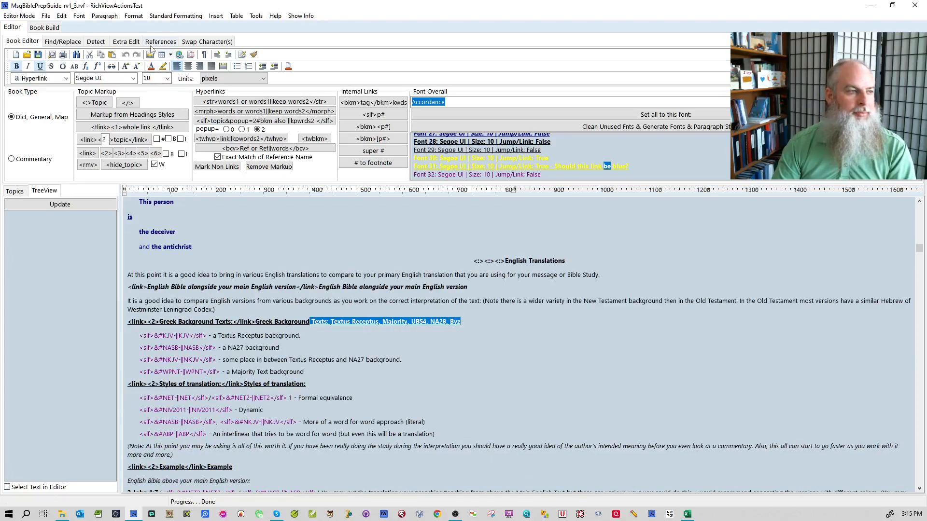
{"action": "left_click", "coordinate": [95, 42]}
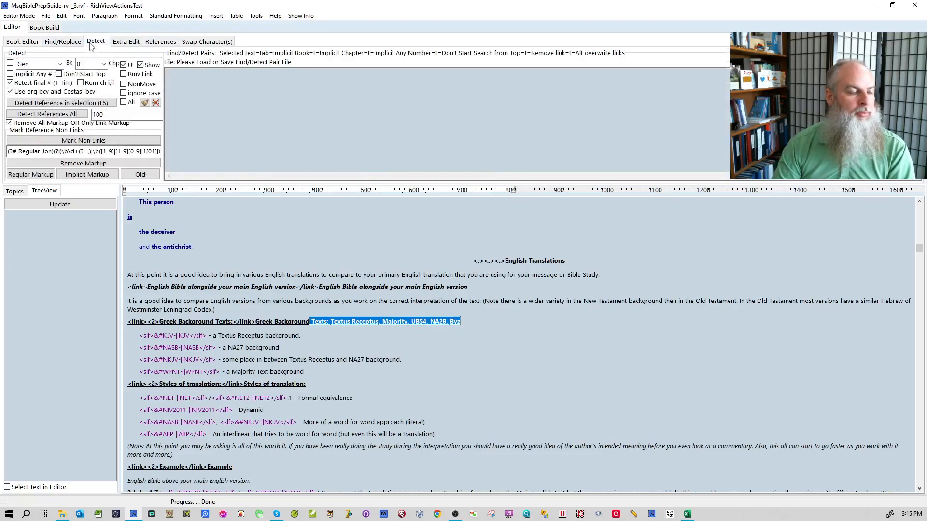
{"action": "left_click", "coordinate": [156, 103]}
{"action": "left_click", "coordinate": [444, 333]}
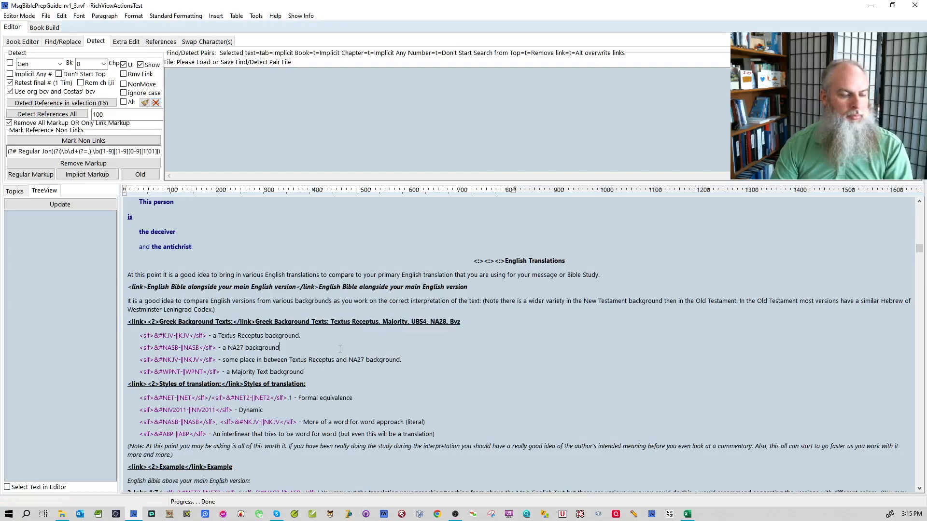
- Find the next Font 31 text and remove the link from the Introduction heading under Training Videos for this Study
{"action": "left_click", "coordinate": [27, 43]}
{"action": "left_click", "coordinate": [576, 166]}
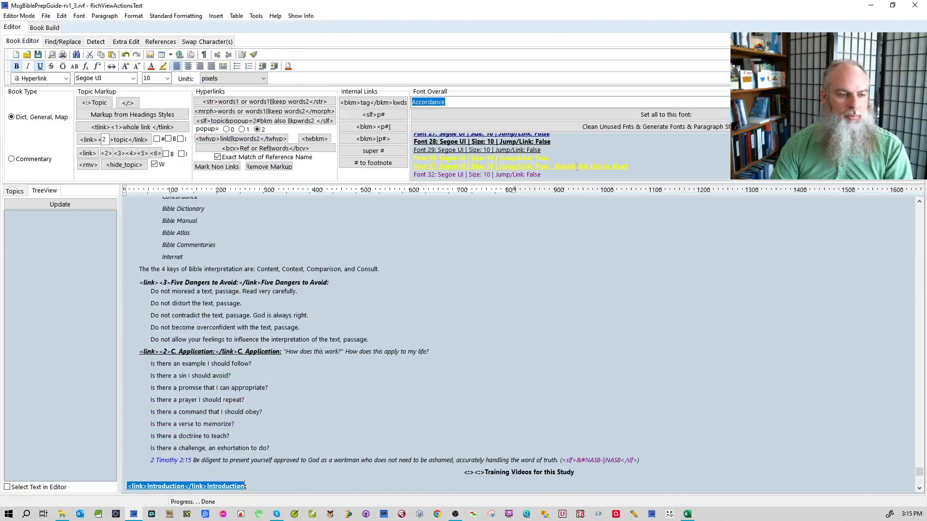
{"action": "left_click", "coordinate": [444, 371]}
{"action": "scroll", "coordinate": [444, 371], "scroll_direction": "down", "scroll_amount": 5}
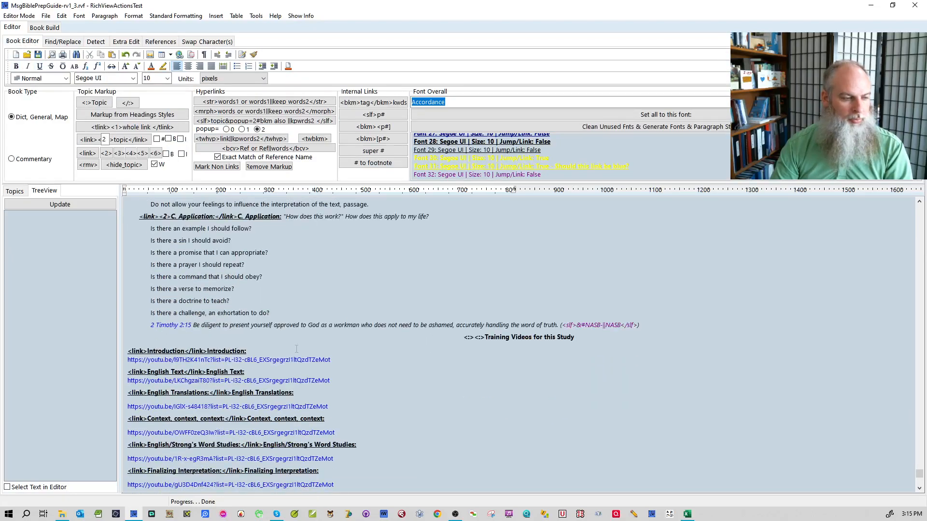
{"action": "left_click_drag", "start_coordinate": [272, 348], "coordinate": [127, 350]}
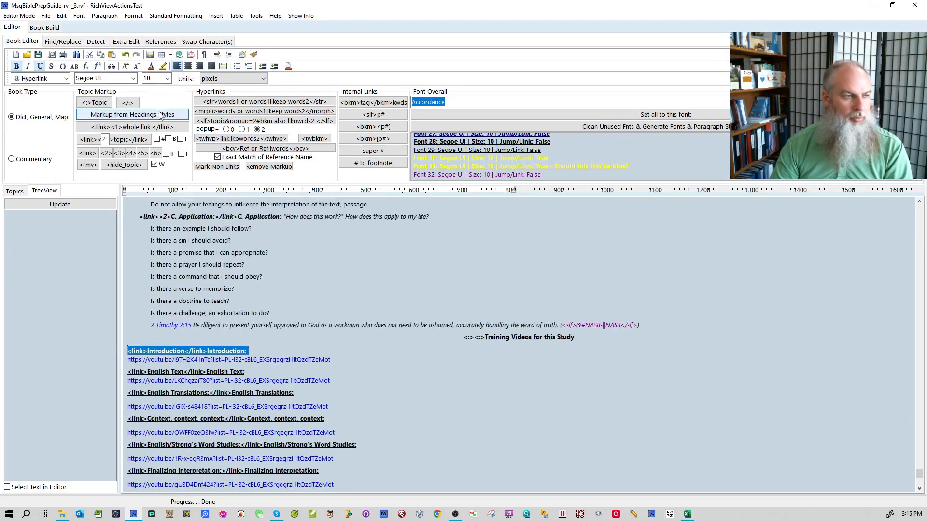
{"action": "left_click", "coordinate": [95, 41]}
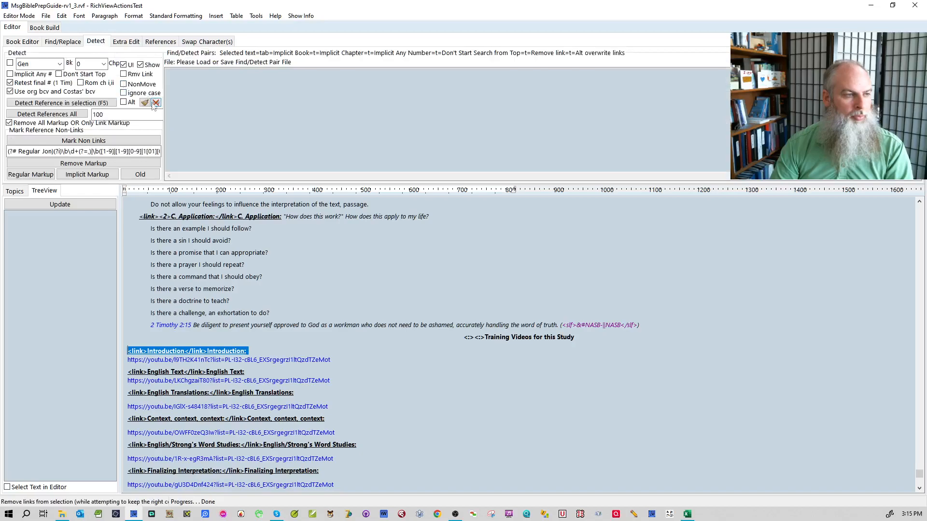
{"action": "left_click", "coordinate": [271, 292]}
- Remove the links from the English Text, English Translations and Context, context, context headings under Training Videos for this Study
{"action": "scroll", "coordinate": [270, 292], "scroll_direction": "down", "scroll_amount": 2}
{"action": "left_click_drag", "start_coordinate": [251, 318], "coordinate": [126, 314]}
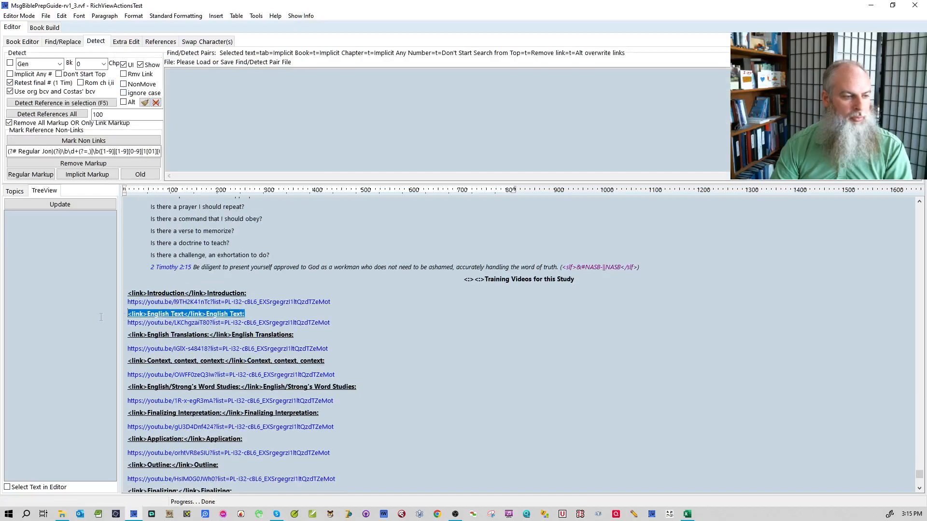
{"action": "left_click", "coordinate": [155, 102]}
{"action": "left_click_drag", "start_coordinate": [294, 335], "coordinate": [109, 335]}
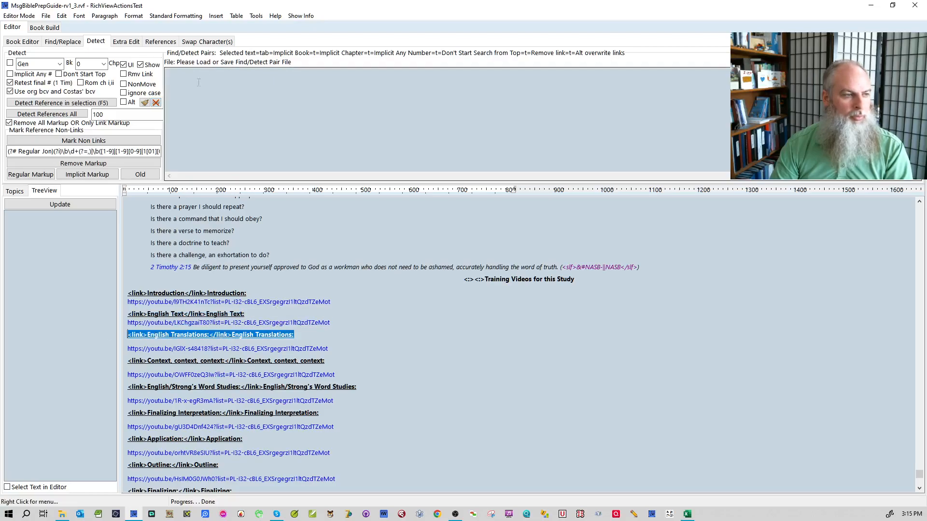
{"action": "left_click", "coordinate": [155, 102]}
{"action": "left_click_drag", "start_coordinate": [335, 364], "coordinate": [123, 360]}
{"action": "left_click", "coordinate": [155, 103]}
- Remove the links from the English/Strong's Word Studies and Finalizing Interpretation headings in the training videos list
{"action": "scroll", "coordinate": [403, 319], "scroll_direction": "down", "scroll_amount": 5}
{"action": "left_click_drag", "start_coordinate": [374, 316], "coordinate": [143, 320]}
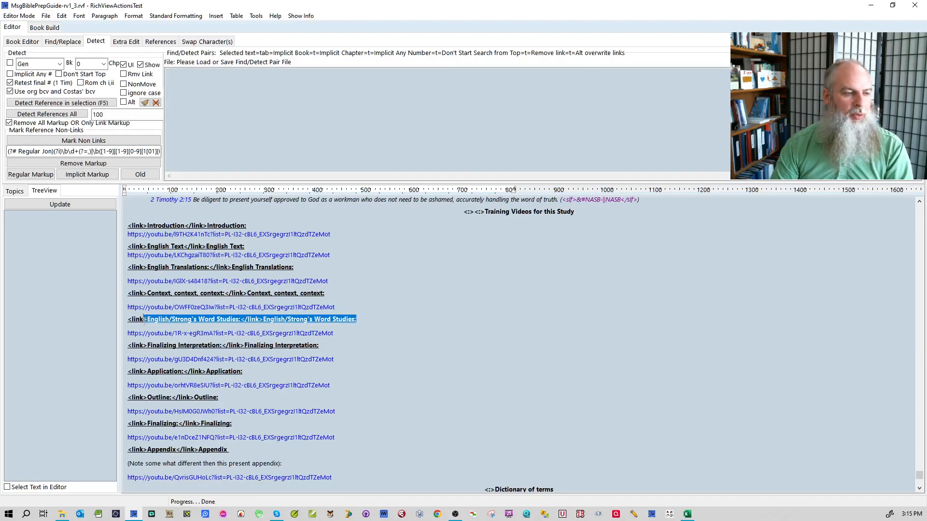
{"action": "left_click", "coordinate": [155, 103]}
{"action": "left_click_drag", "start_coordinate": [328, 348], "coordinate": [127, 346]}
{"action": "left_click", "coordinate": [155, 107]}
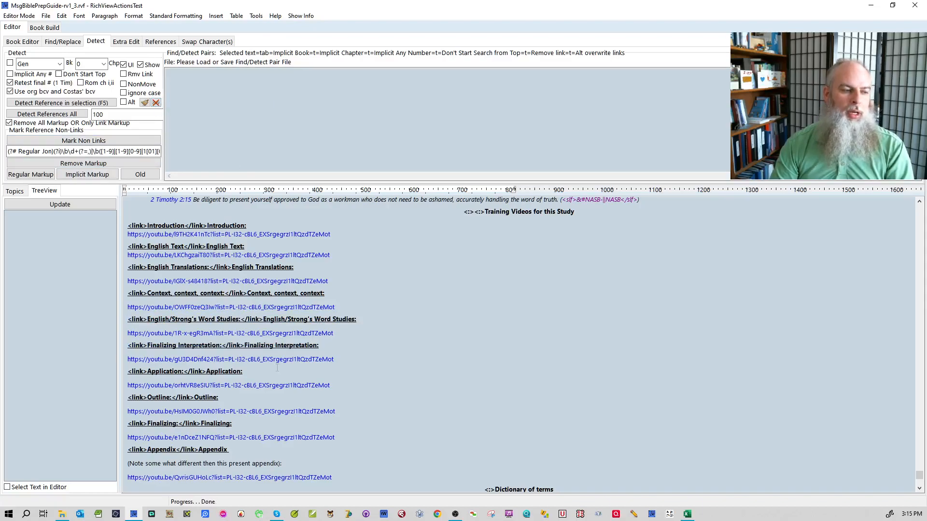
- Remove the links from the Application and Outline headings in the training videos list
{"action": "left_click_drag", "start_coordinate": [243, 371], "coordinate": [105, 369]}
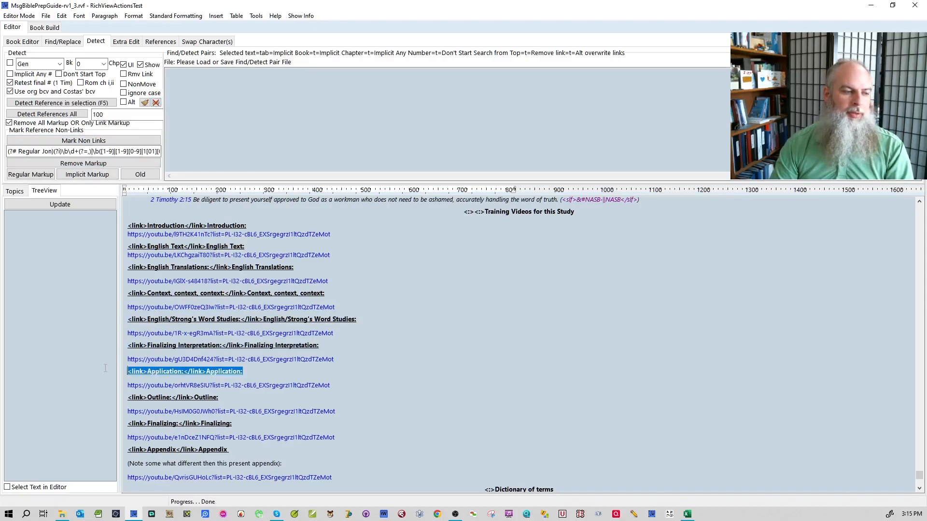
{"action": "left_click", "coordinate": [156, 103]}
{"action": "left_click_drag", "start_coordinate": [230, 386], "coordinate": [136, 385]}
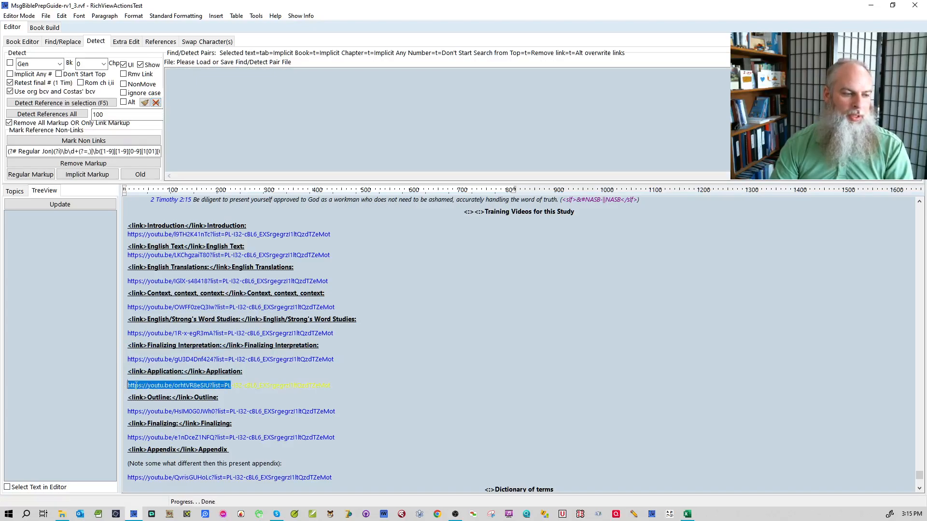
{"action": "left_click_drag", "start_coordinate": [219, 397], "coordinate": [125, 398]}
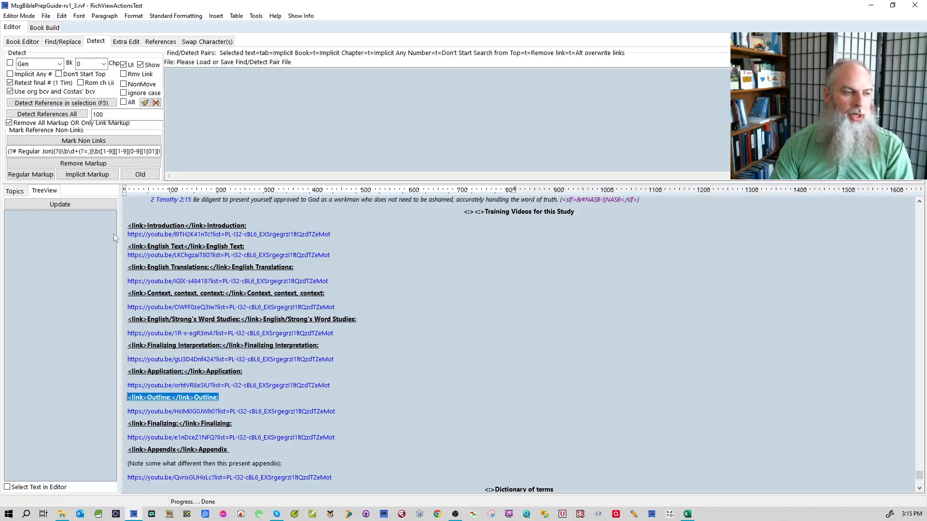
{"action": "left_click", "coordinate": [155, 102]}
- Remove the links from the Finalizing and Appendix headings at the end of the training videos list
{"action": "scroll", "coordinate": [408, 353], "scroll_direction": "down", "scroll_amount": 2}
{"action": "left_click_drag", "start_coordinate": [235, 357], "coordinate": [127, 356]}
{"action": "left_click", "coordinate": [155, 102]}
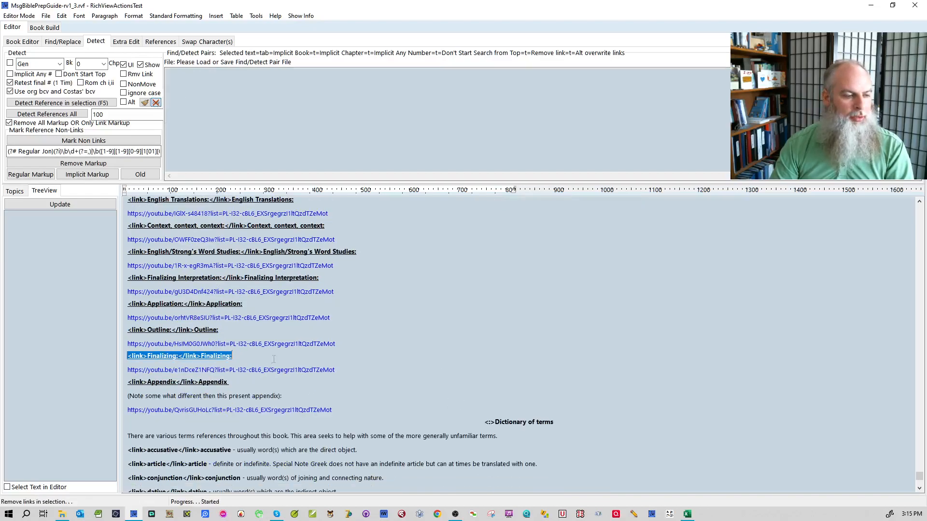
{"action": "left_click_drag", "start_coordinate": [232, 383], "coordinate": [127, 382]}
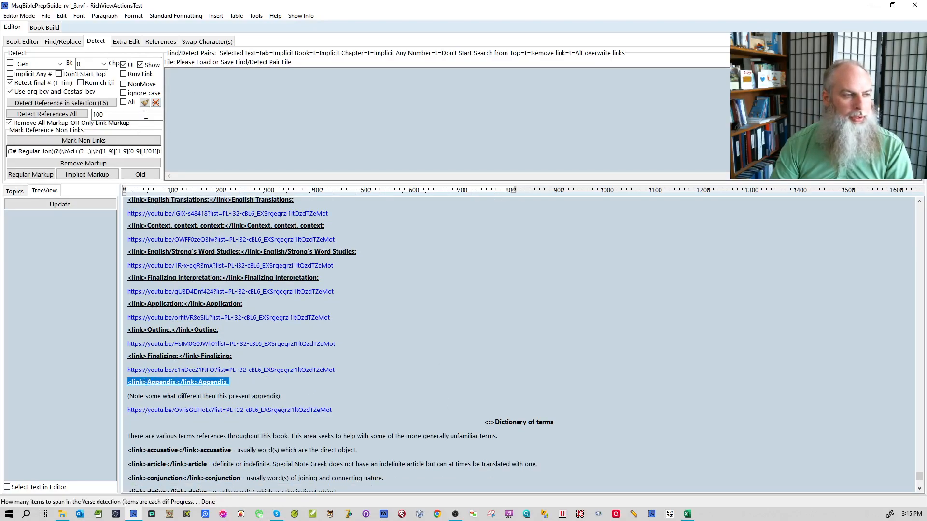
{"action": "left_click", "coordinate": [155, 102]}
- Go to the Font 32 link text and remove the links from the Bible version references in the Compare tool paragraph
{"action": "left_click", "coordinate": [30, 42]}
{"action": "left_click", "coordinate": [620, 118]}
{"action": "left_click", "coordinate": [628, 156]}
{"action": "scroll", "coordinate": [629, 156], "scroll_direction": "down", "scroll_amount": 1}
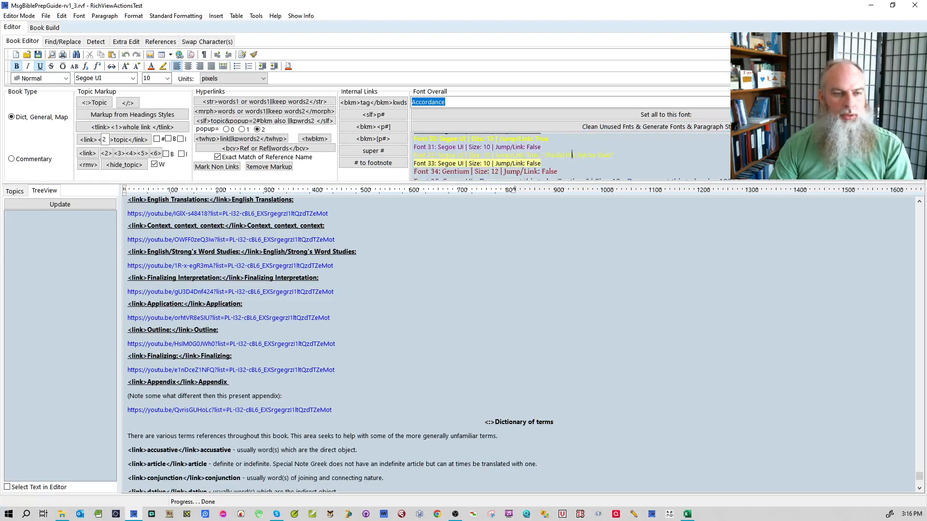
{"action": "double_click", "coordinate": [572, 155]}
{"action": "left_click", "coordinate": [820, 233]}
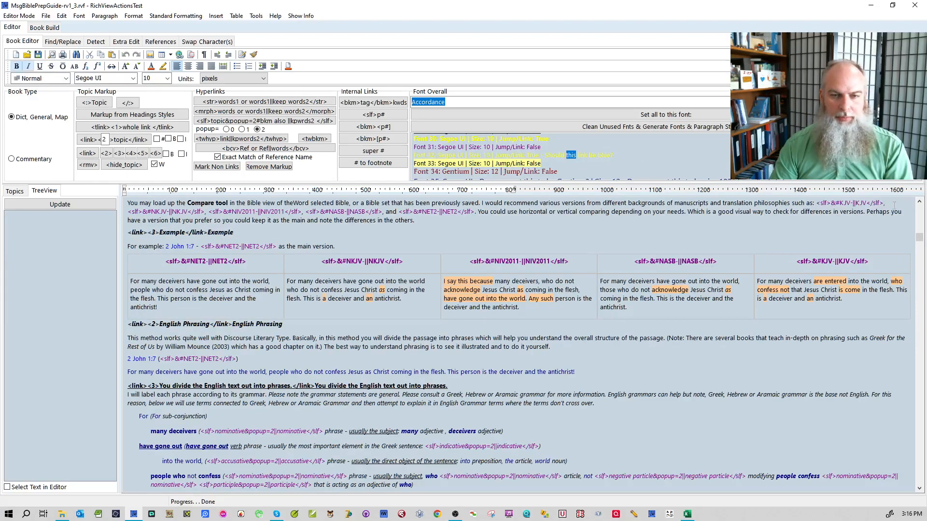
{"action": "left_click_drag", "start_coordinate": [894, 205], "coordinate": [694, 213]}
{"action": "left_click", "coordinate": [696, 221]}
{"action": "left_click_drag", "start_coordinate": [754, 203], "coordinate": [773, 212]}
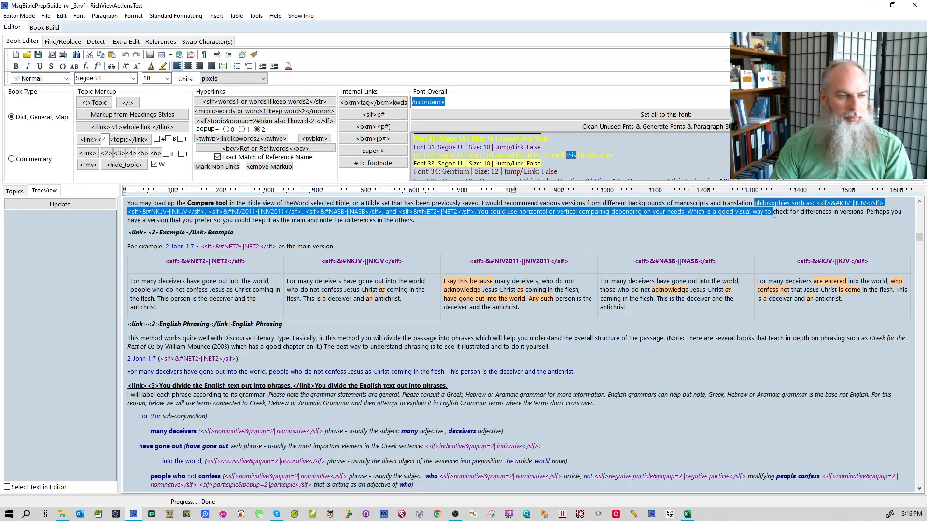
{"action": "left_click", "coordinate": [104, 43]}
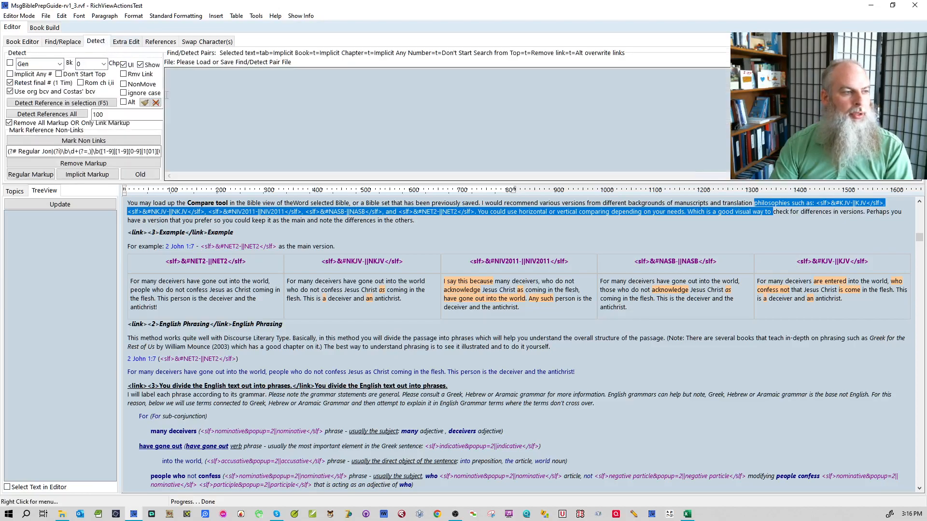
{"action": "left_click", "coordinate": [156, 103]}
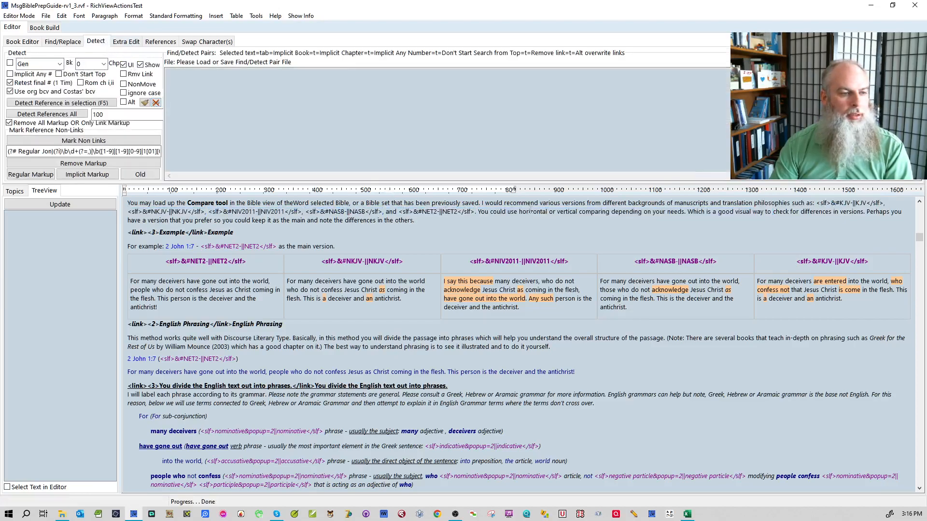
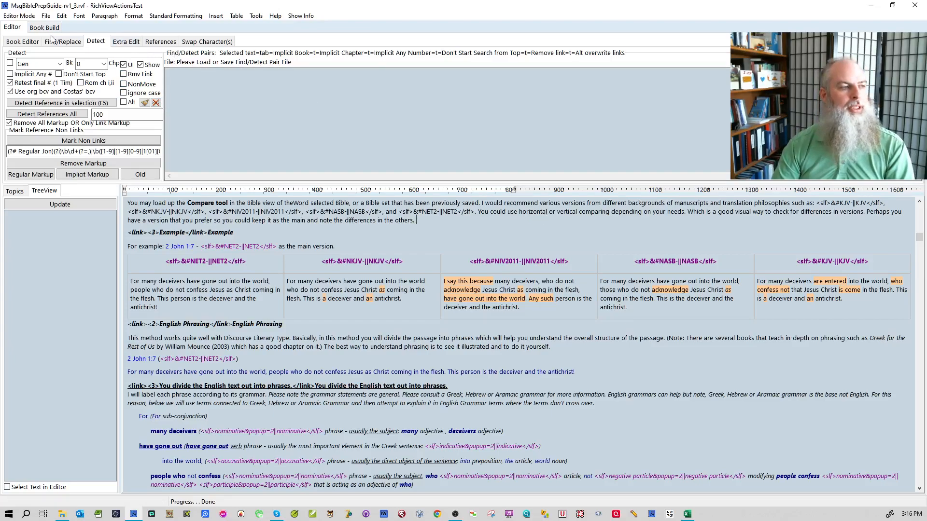
- Find the next Font 32 text and remove the link from the NET2 reference in the "For example: 2 John 1:7" line
{"action": "left_click", "coordinate": [10, 43]}
{"action": "left_click", "coordinate": [588, 128]}
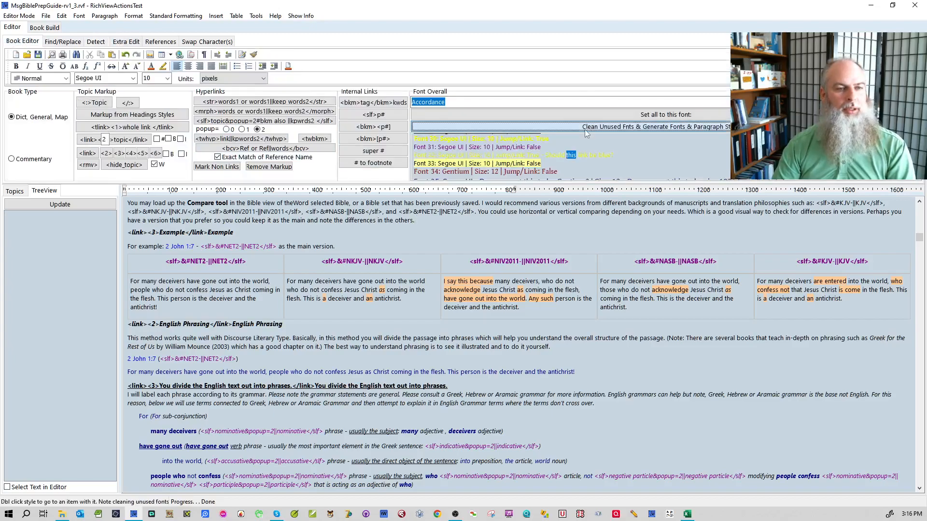
{"action": "double_click", "coordinate": [571, 155]}
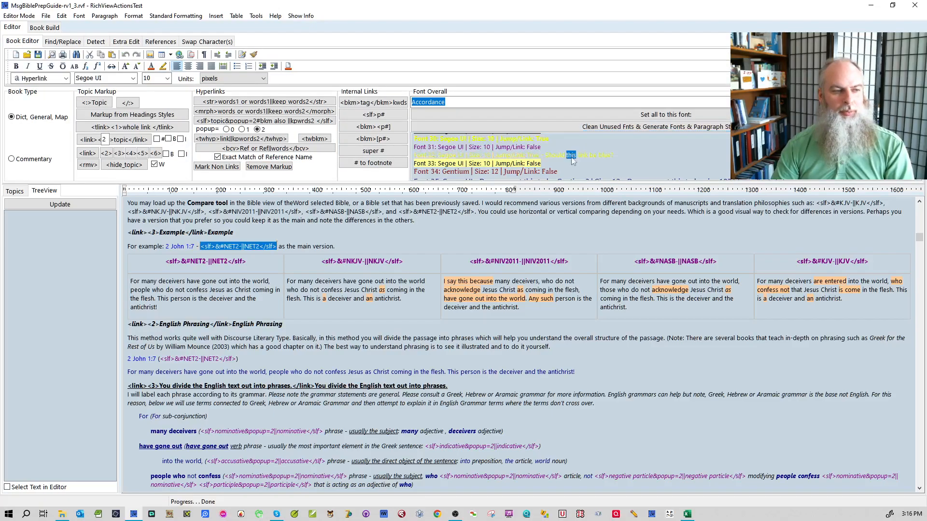
{"action": "left_click_drag", "start_coordinate": [364, 247], "coordinate": [205, 245]}
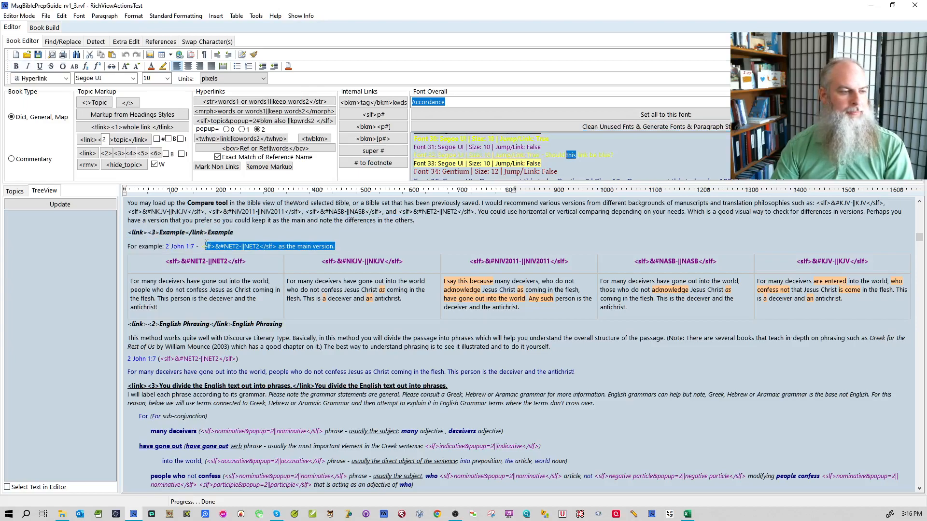
{"action": "left_click", "coordinate": [96, 42]}
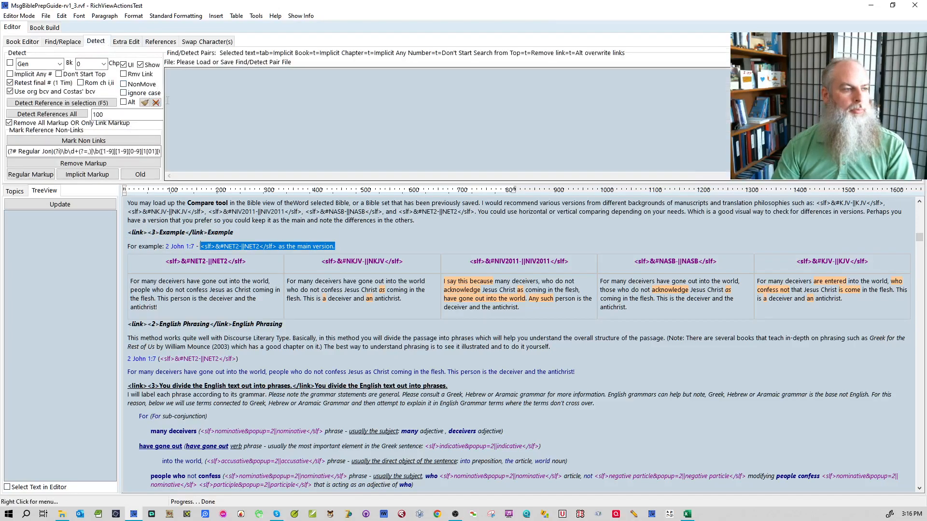
- Find the next Font 32 text and remove the link from the NET2 reference after 2 John 1:7 under English Phrasing
{"action": "left_click", "coordinate": [24, 42]}
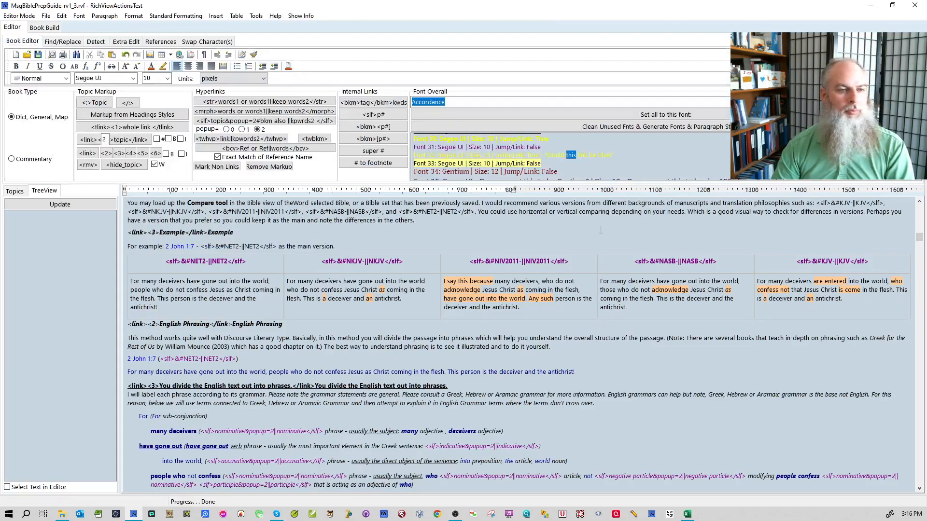
{"action": "left_click", "coordinate": [604, 128]}
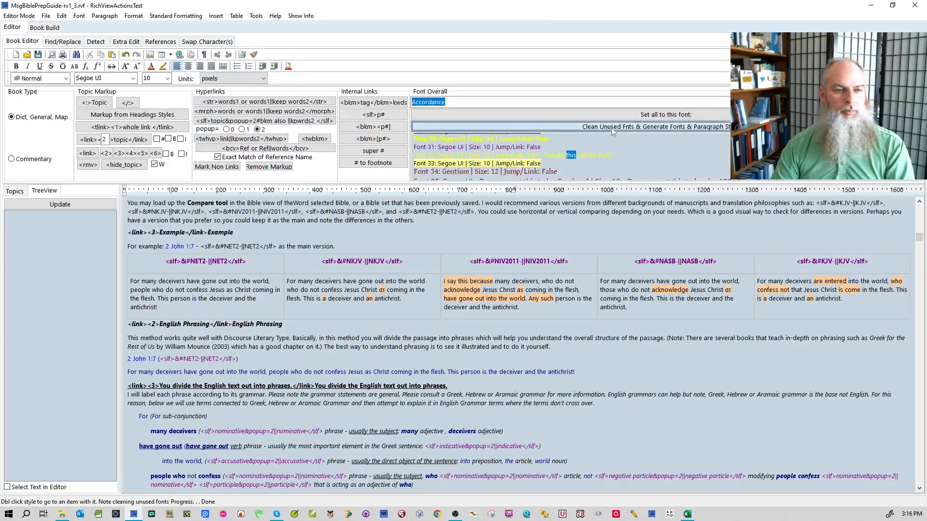
{"action": "double_click", "coordinate": [603, 155]}
{"action": "left_click_drag", "start_coordinate": [256, 360], "coordinate": [159, 360]}
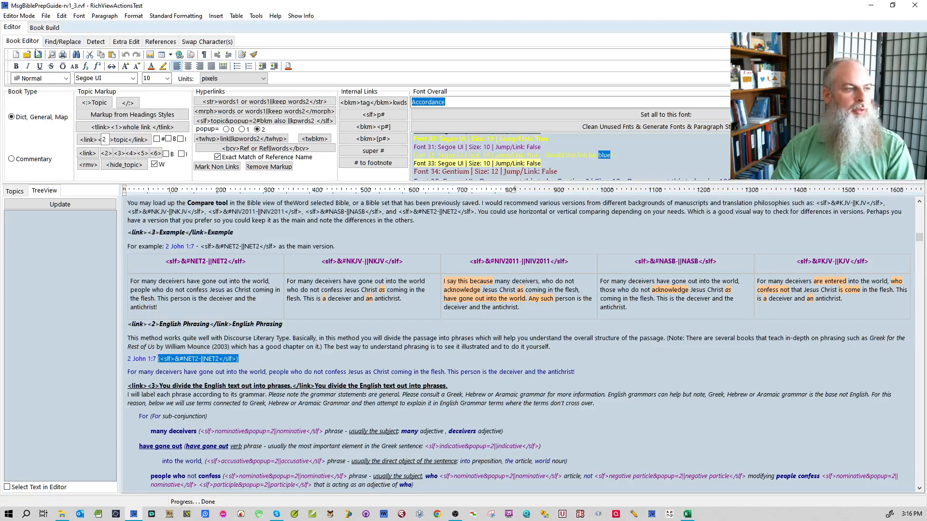
{"action": "left_click", "coordinate": [96, 42]}
{"action": "left_click", "coordinate": [157, 104]}
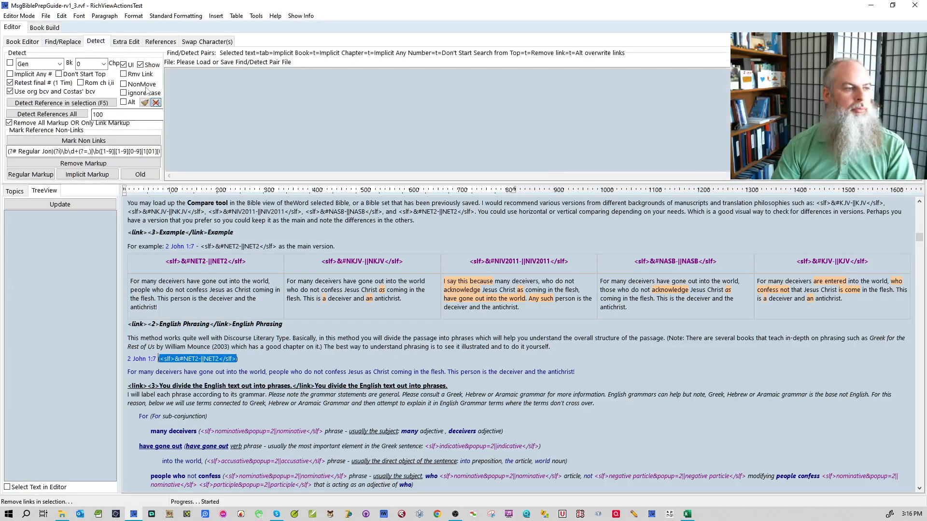
- Remove the link from the NET2 reference after 2 John 1:7 in the Example under Main/Subdivisions
{"action": "left_click", "coordinate": [30, 44]}
{"action": "left_click", "coordinate": [671, 126]}
{"action": "scroll", "coordinate": [515, 325], "scroll_direction": "down", "scroll_amount": 5}
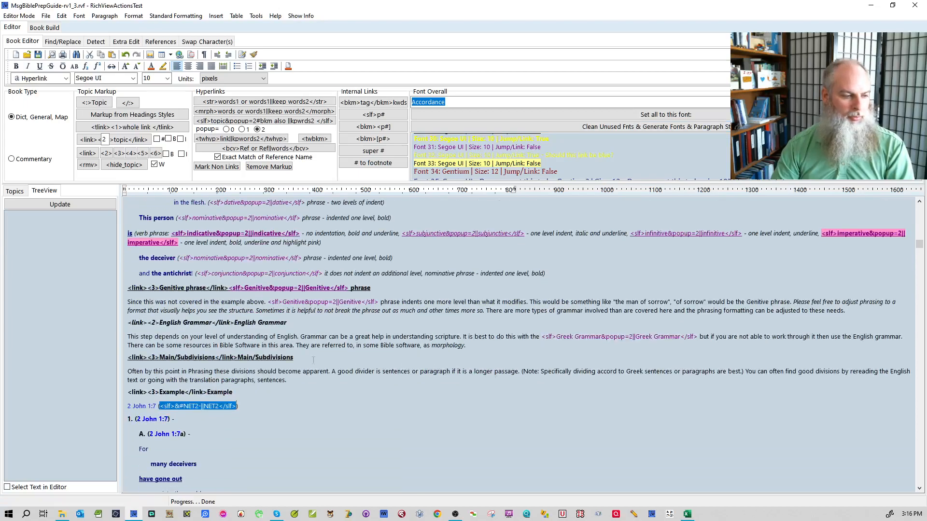
{"action": "left_click_drag", "start_coordinate": [240, 340], "coordinate": [184, 338]}
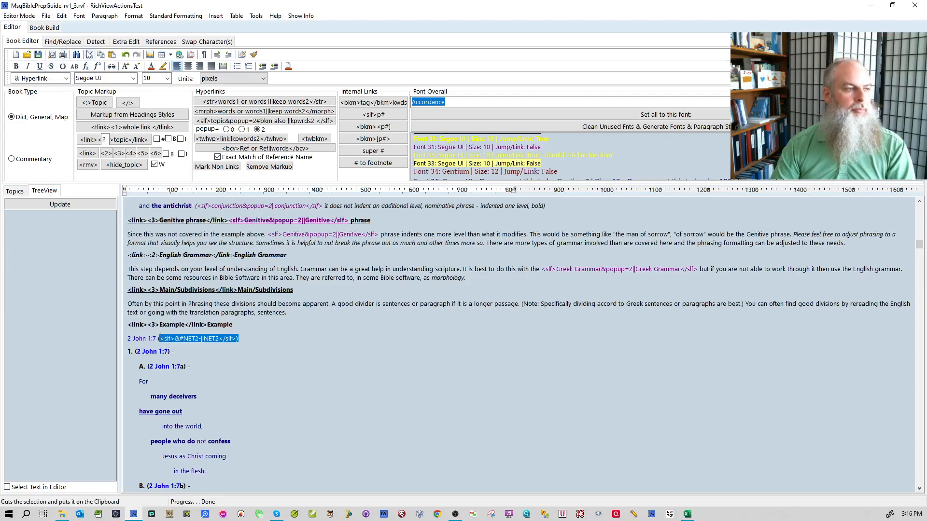
{"action": "left_click", "coordinate": [96, 41]}
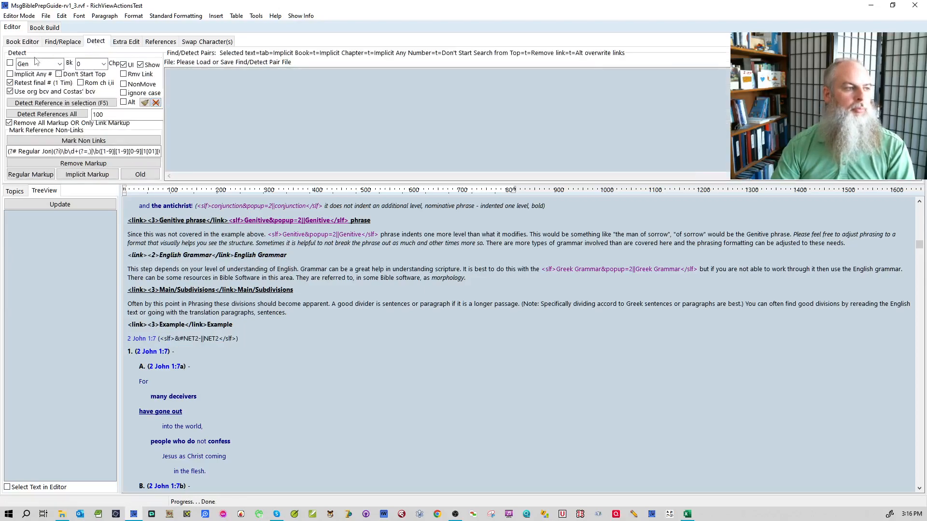
- Find the next Font 32 text and remove the links from the Bible version references under Greek Background Texts and Styles of translation
{"action": "left_click", "coordinate": [22, 41]}
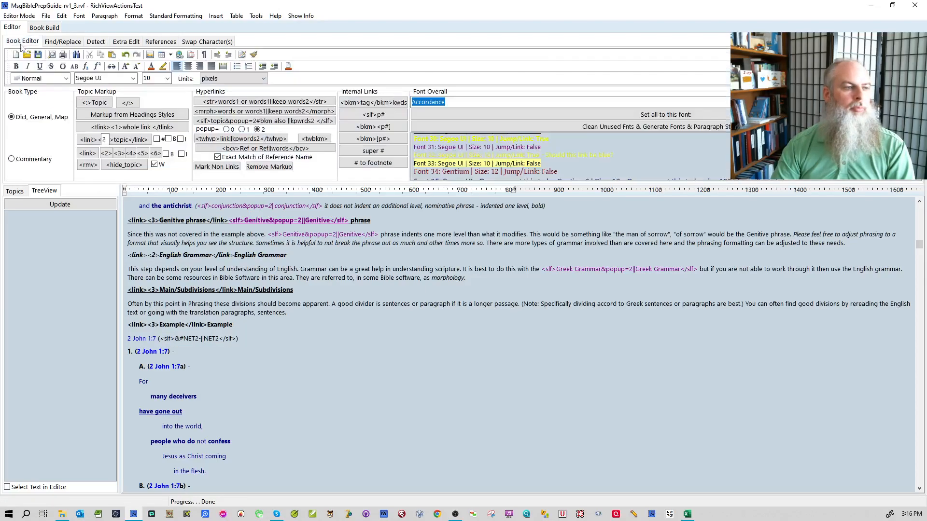
{"action": "double_click", "coordinate": [577, 157]}
{"action": "scroll", "coordinate": [300, 420], "scroll_direction": "down", "scroll_amount": 5}
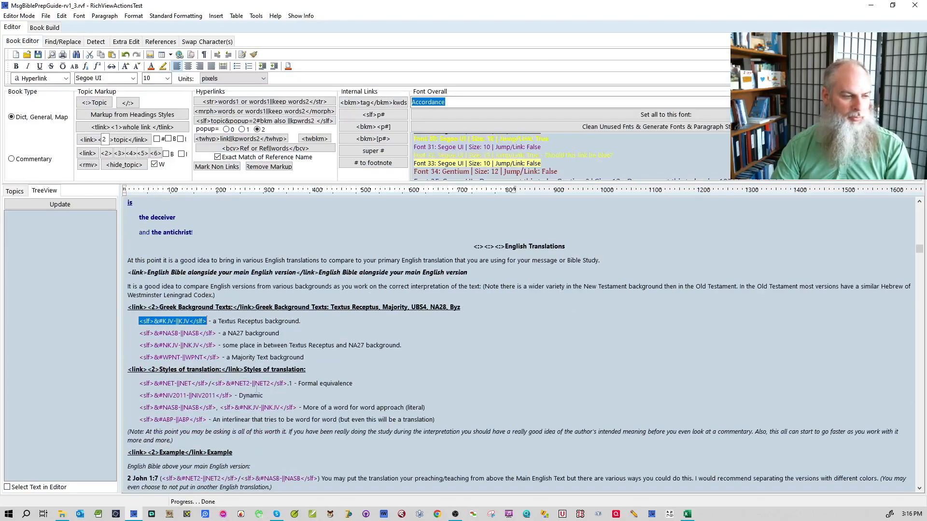
{"action": "left_click", "coordinate": [311, 359], "text": "shift"}
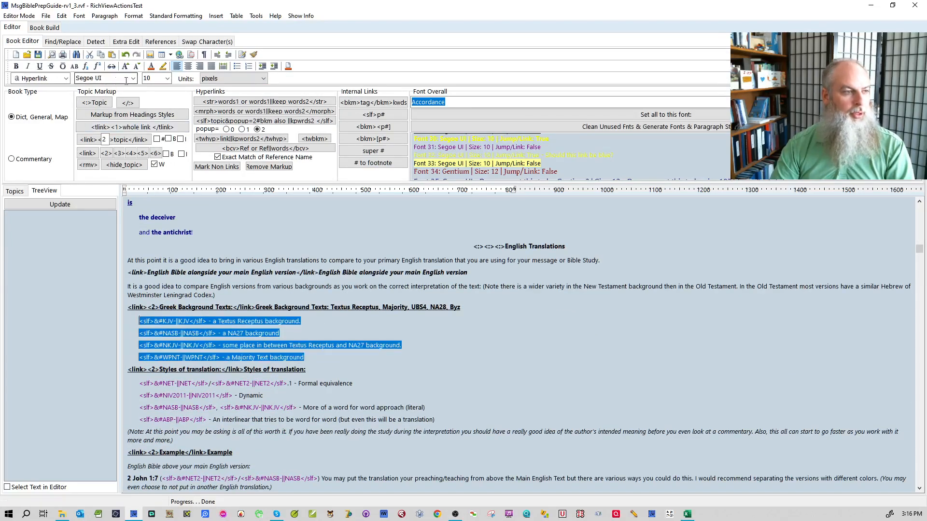
{"action": "left_click", "coordinate": [95, 42]}
{"action": "left_click", "coordinate": [155, 102]}
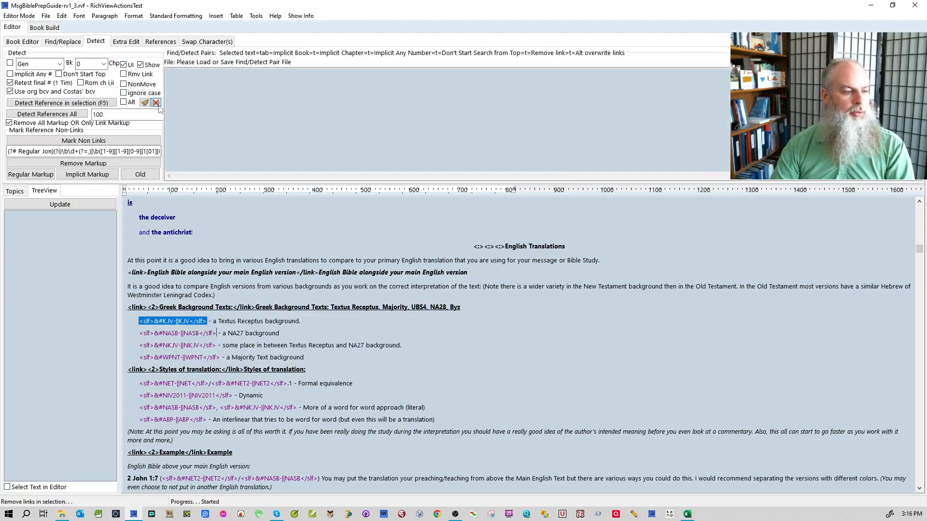
{"action": "left_click_drag", "start_coordinate": [140, 382], "coordinate": [365, 431]}
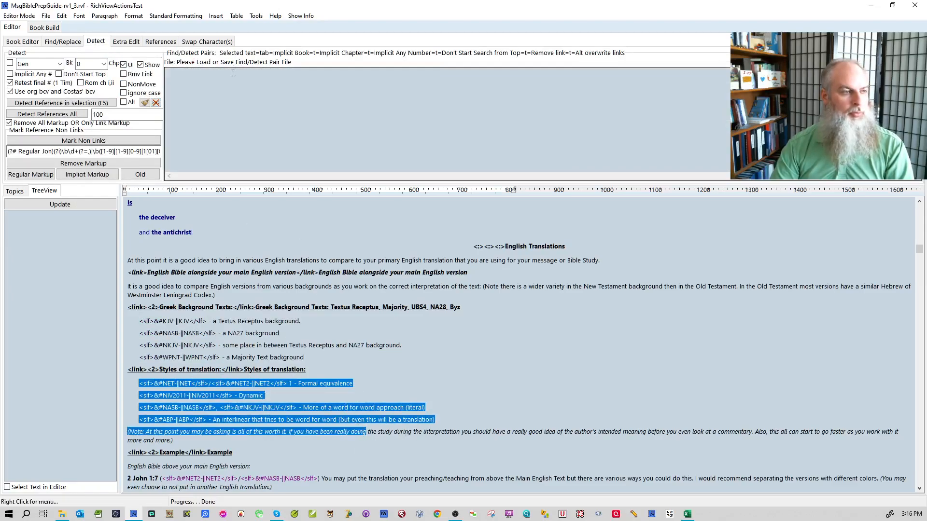
{"action": "left_click", "coordinate": [155, 102]}
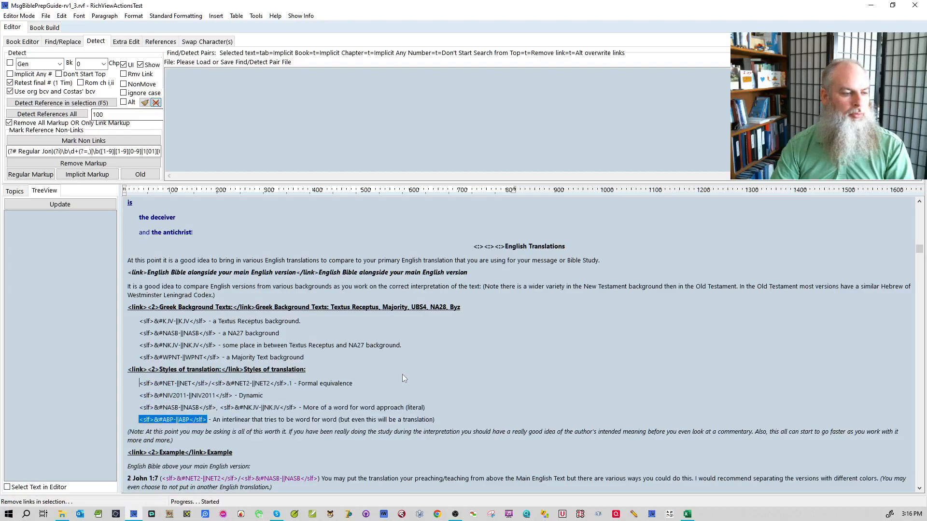
- Find the next Font 32 text, remove the links from the NET2/NASB references under "English Bible above your main English version", and detect 2 John 1:7 there
{"action": "left_click", "coordinate": [27, 42]}
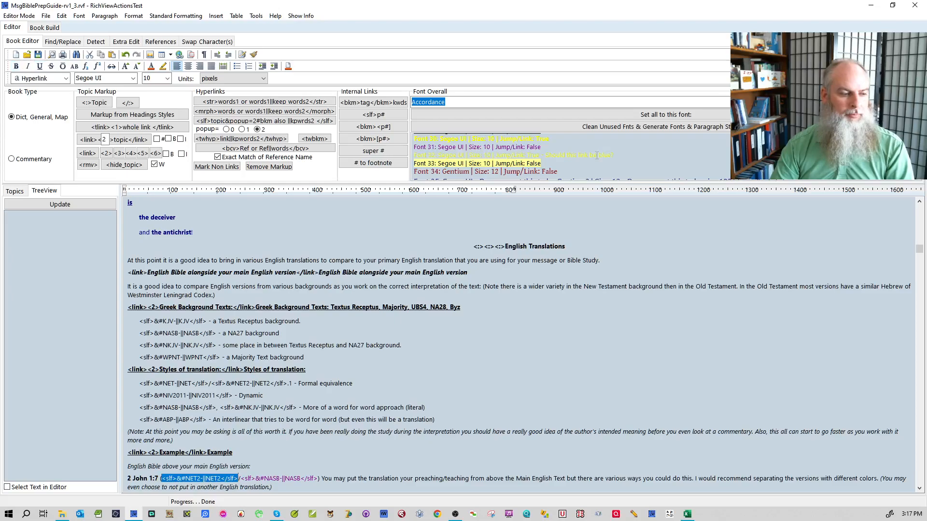
{"action": "scroll", "coordinate": [382, 348], "scroll_direction": "down", "scroll_amount": 5}
{"action": "left_click_drag", "start_coordinate": [398, 305], "coordinate": [159, 305]}
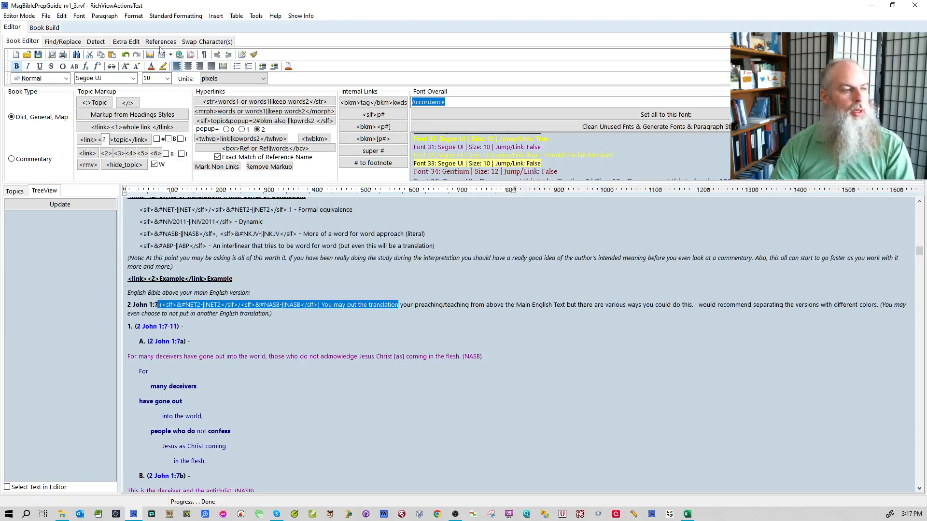
{"action": "left_click", "coordinate": [96, 42]}
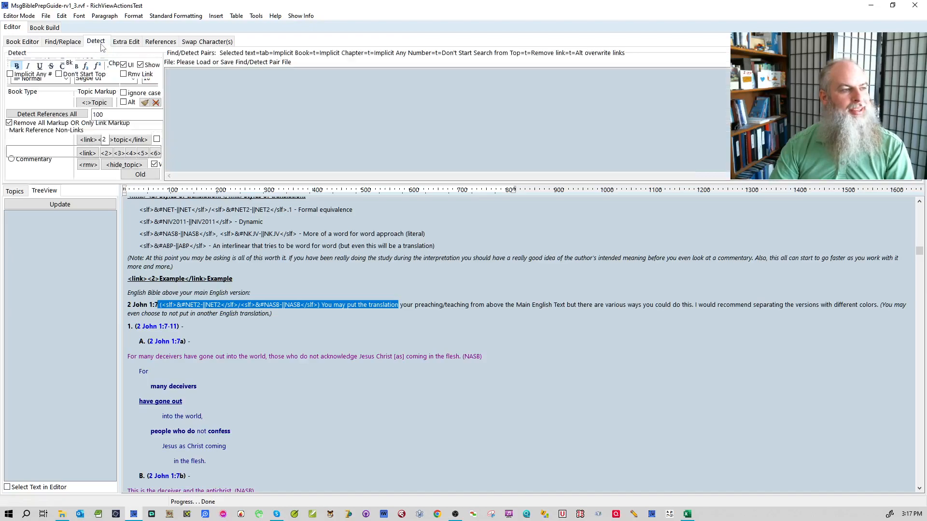
{"action": "left_click", "coordinate": [155, 103]}
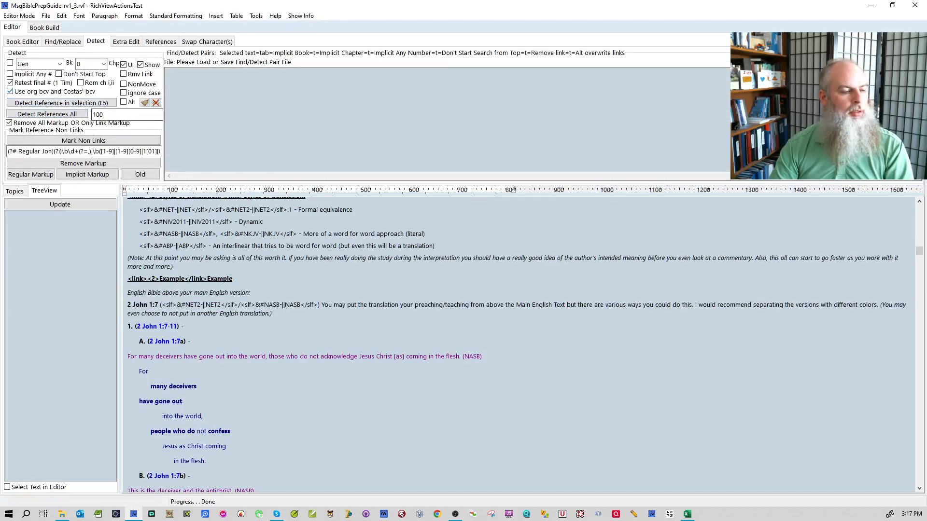
{"action": "left_click_drag", "start_coordinate": [180, 313], "coordinate": [119, 304]}
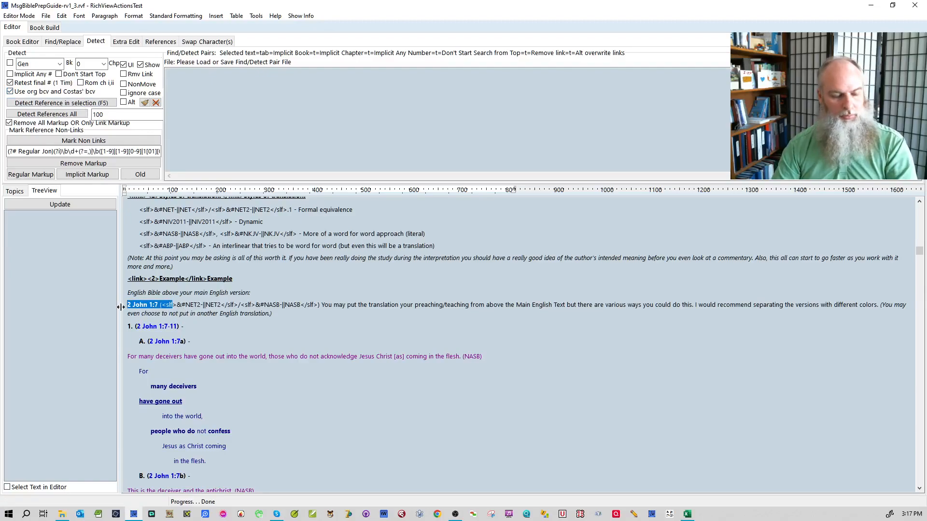
{"action": "key", "text": "F5"}
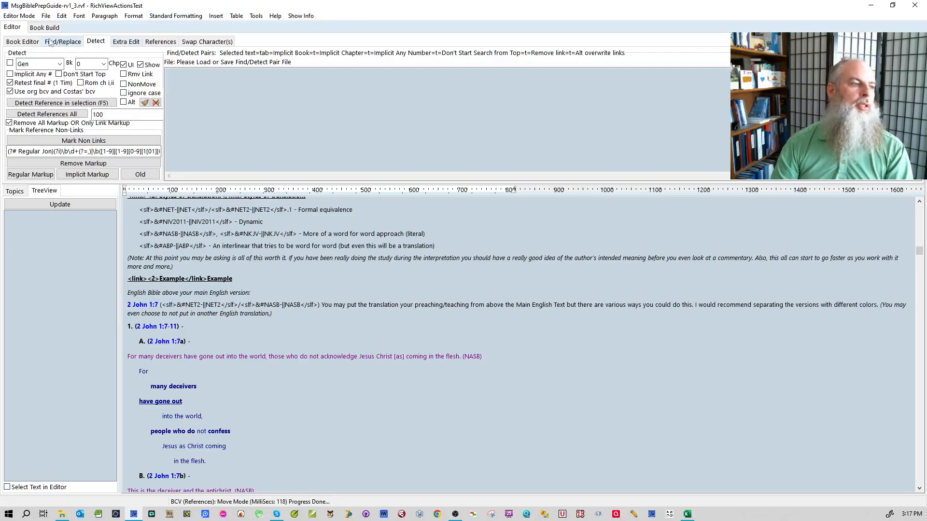
- Find the next Font 32 text and remove the links from the NET2/NASB references under "English Bible alongside your main English version"
{"action": "left_click", "coordinate": [32, 42]}
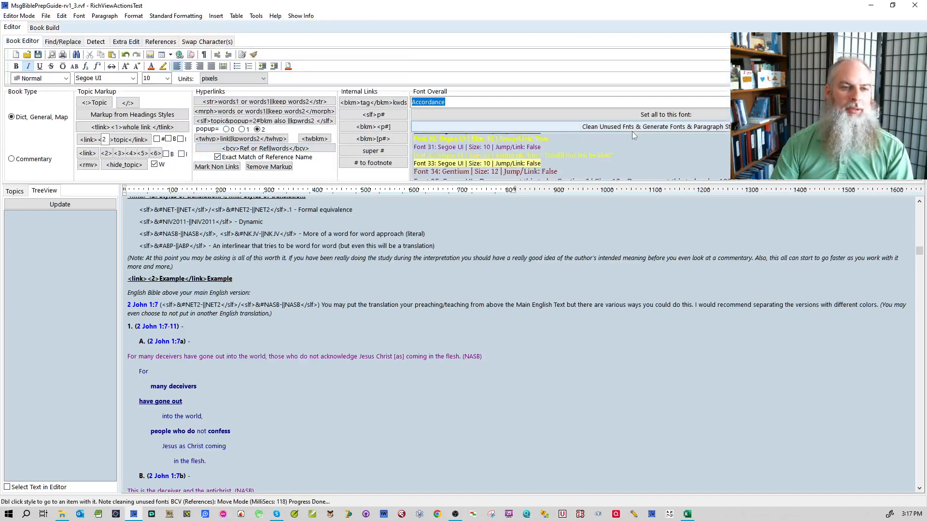
{"action": "double_click", "coordinate": [597, 153]}
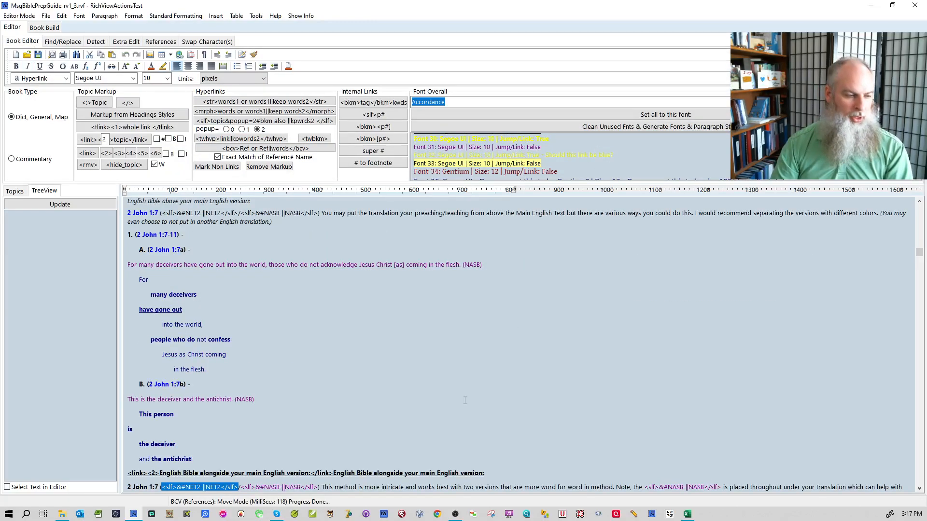
{"action": "scroll", "coordinate": [454, 415], "scroll_direction": "down", "scroll_amount": 3}
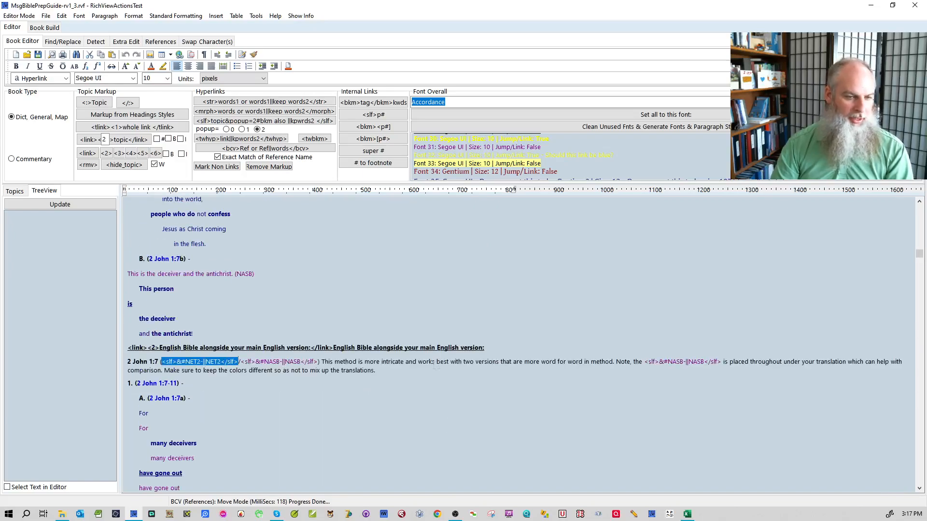
{"action": "left_click_drag", "start_coordinate": [435, 362], "coordinate": [382, 362]}
{"action": "left_click_drag", "start_coordinate": [161, 361], "coordinate": [657, 354]}
{"action": "left_click_drag", "start_coordinate": [761, 356], "coordinate": [753, 362]}
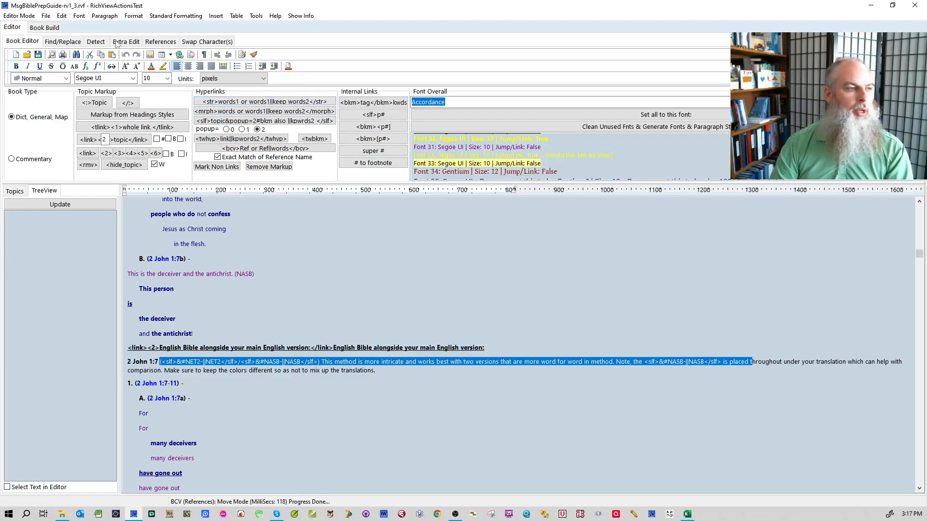
{"action": "left_click", "coordinate": [95, 41]}
{"action": "key", "text": "F5"}
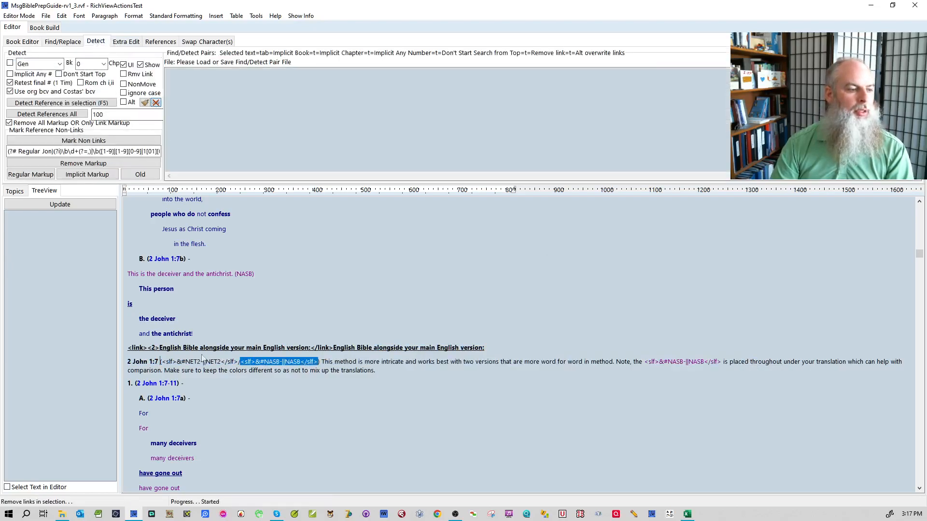
- Detect 2 John 1:7 as a Bible reference at the start of the line under "English Bible alongside your main English version"
{"action": "mouse_move", "coordinate": [177, 362]}
{"action": "left_mouse_down"}
{"action": "mouse_move", "coordinate": [127, 362]}
{"action": "mouse_move", "coordinate": [167, 362]}
{"action": "left_mouse_up"}
{"action": "left_click", "coordinate": [149, 361]}
{"action": "left_click_drag", "start_coordinate": [166, 362], "coordinate": [90, 363]}
{"action": "left_click", "coordinate": [133, 362]}
{"action": "left_click", "coordinate": [214, 362]}
{"action": "left_click", "coordinate": [156, 102]}
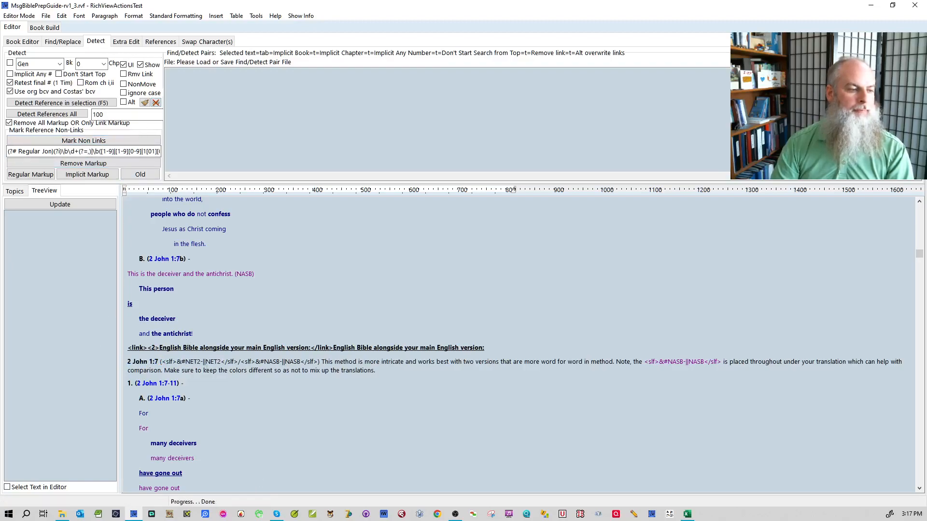
{"action": "left_click_drag", "start_coordinate": [128, 361], "coordinate": [176, 362]}
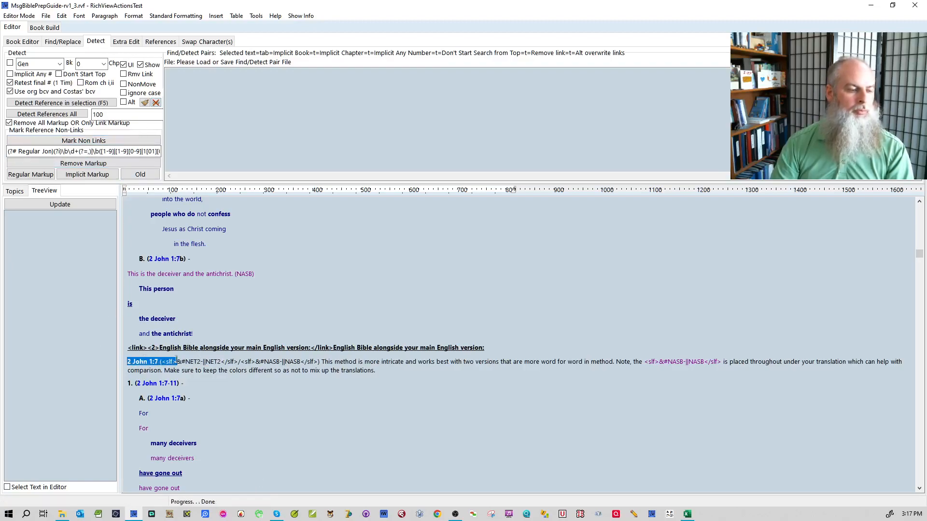
{"action": "key", "text": "F5"}
{"action": "left_click", "coordinate": [245, 360]}
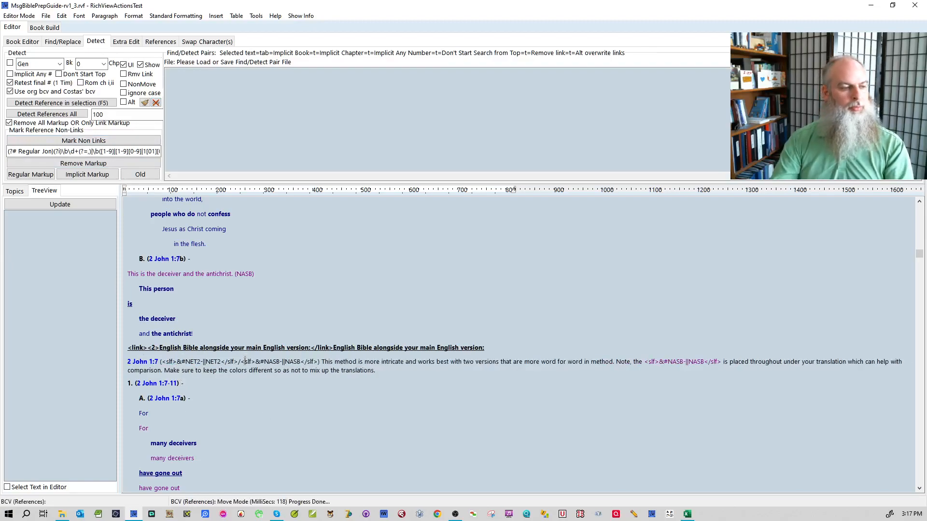
- Regenerate the font list with unused fonts cleaned and remove the links from the Font 31 Byz2005/NET2 references in the Example under Understanding the Translation
{"action": "left_click", "coordinate": [30, 44]}
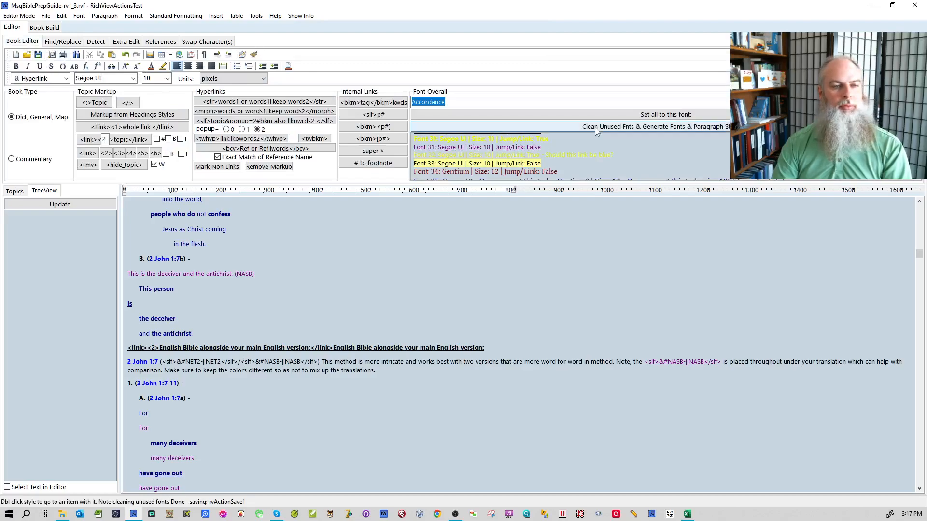
{"action": "left_click", "coordinate": [574, 126]}
{"action": "left_click", "coordinate": [577, 147]}
{"action": "left_click", "coordinate": [352, 418]}
{"action": "scroll", "coordinate": [400, 450], "scroll_direction": "down", "scroll_amount": 3}
{"action": "left_click_drag", "start_coordinate": [459, 391], "coordinate": [170, 391]}
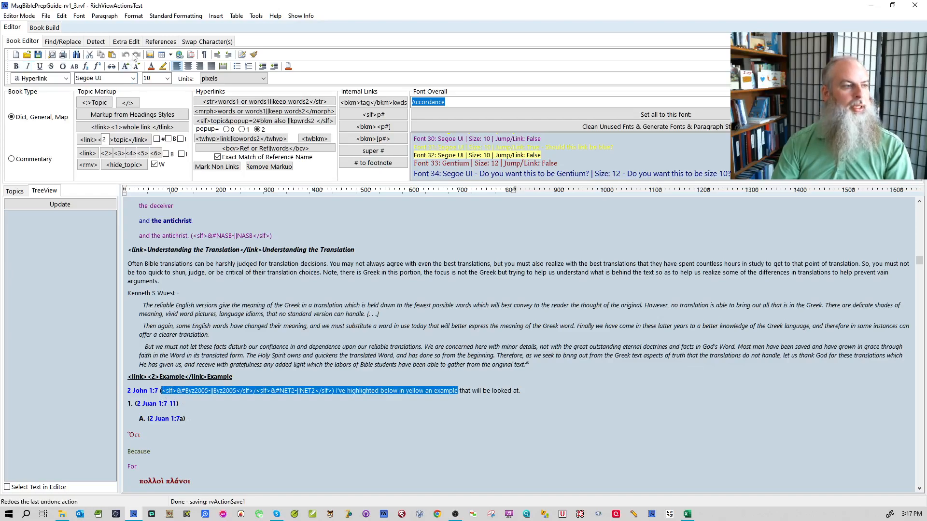
{"action": "left_click", "coordinate": [95, 42]}
{"action": "left_click", "coordinate": [157, 102]}
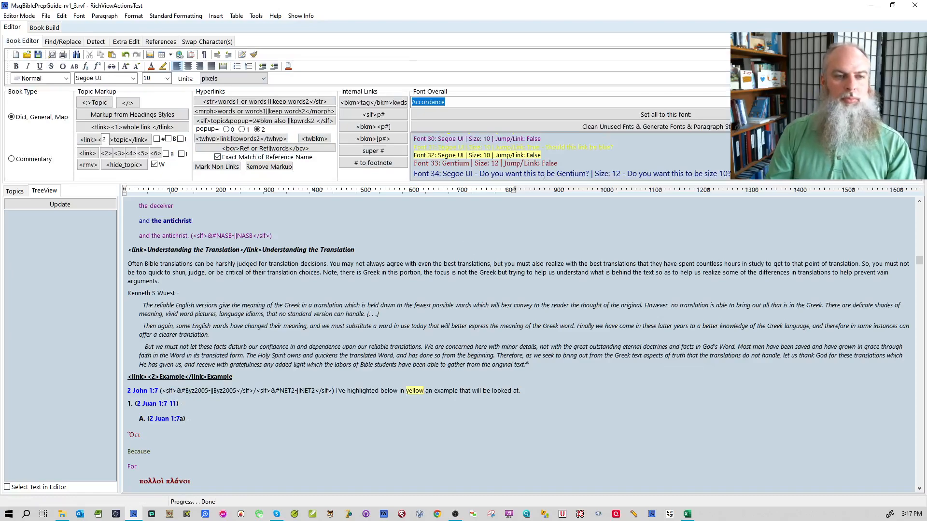
- Find the next Font 31 text and remove the link from the NET2 reference in the "Let's think about why" sentence
{"action": "double_click", "coordinate": [592, 148]}
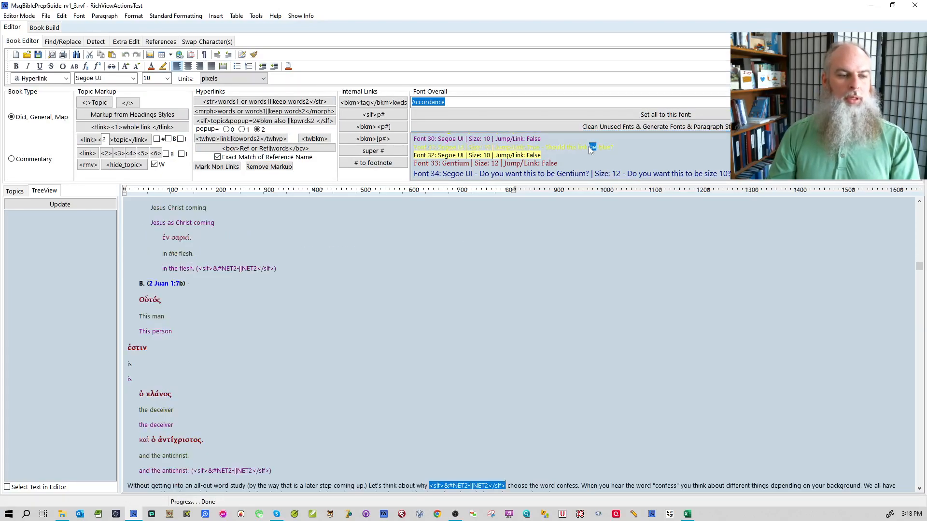
{"action": "left_click", "coordinate": [565, 344]}
{"action": "scroll", "coordinate": [646, 429], "scroll_direction": "down", "scroll_amount": 2}
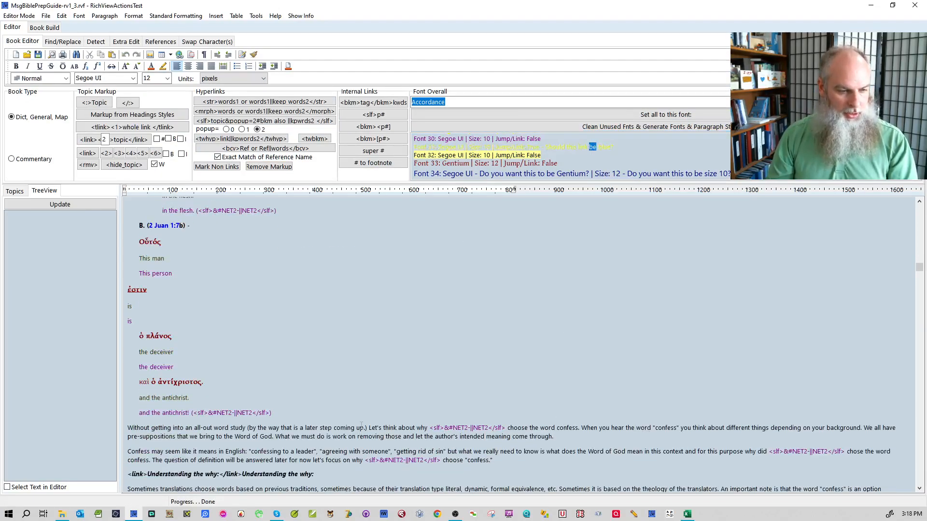
{"action": "left_click_drag", "start_coordinate": [364, 428], "coordinate": [511, 436]}
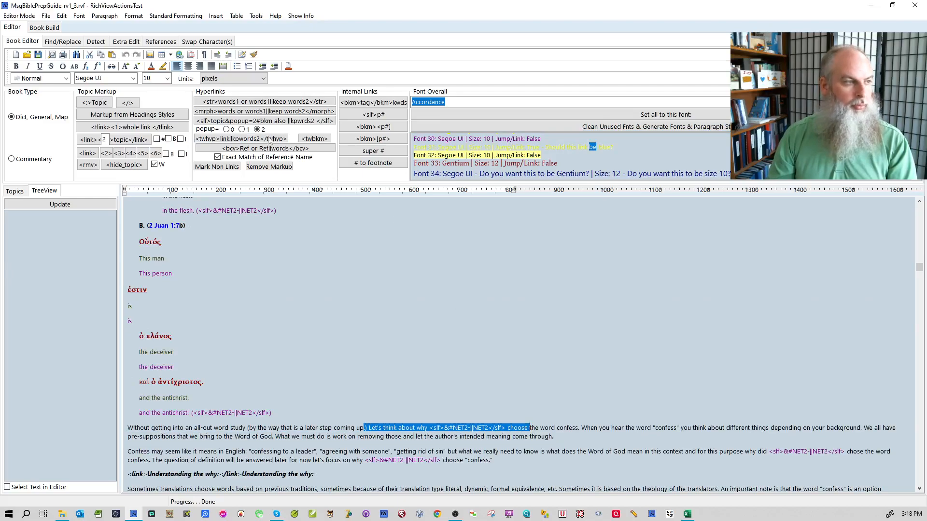
{"action": "left_click", "coordinate": [102, 42]}
{"action": "left_click", "coordinate": [156, 103]}
- Try to remove the link from the NET2 reference in the "now let's focus on why" sentence
{"action": "left_click", "coordinate": [376, 347]}
{"action": "scroll", "coordinate": [376, 346], "scroll_direction": "down", "scroll_amount": 2}
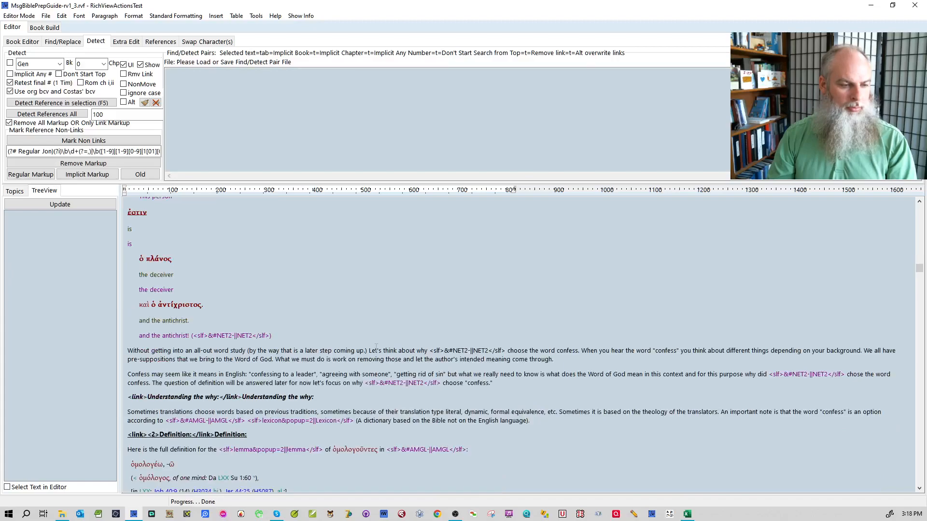
{"action": "scroll", "coordinate": [418, 347], "scroll_direction": "down", "scroll_amount": 1}
{"action": "left_click_drag", "start_coordinate": [468, 335], "coordinate": [299, 334]}
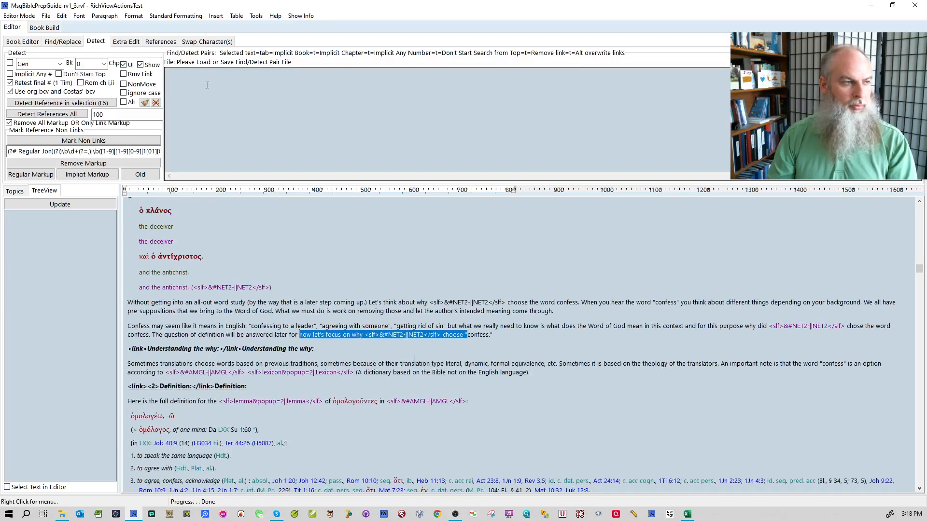
{"action": "left_click", "coordinate": [156, 103]}
- Run link removal on the full-definition line under Definition and on the AMGL reference under "Understanding the why"
{"action": "left_click", "coordinate": [390, 336]}
{"action": "scroll", "coordinate": [434, 398], "scroll_direction": "down", "scroll_amount": 2}
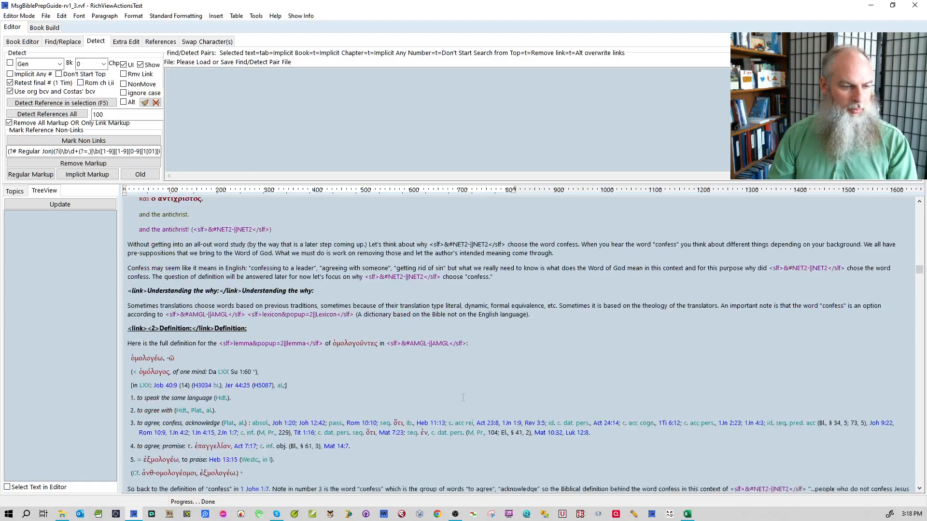
{"action": "left_click_drag", "start_coordinate": [502, 335], "coordinate": [143, 336]}
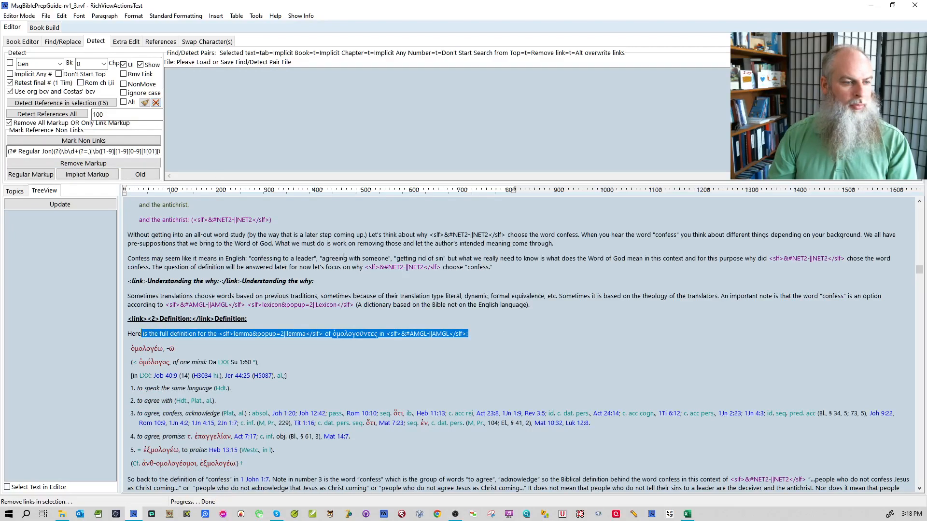
{"action": "left_click", "coordinate": [155, 103]}
{"action": "left_click_drag", "start_coordinate": [394, 303], "coordinate": [127, 304]}
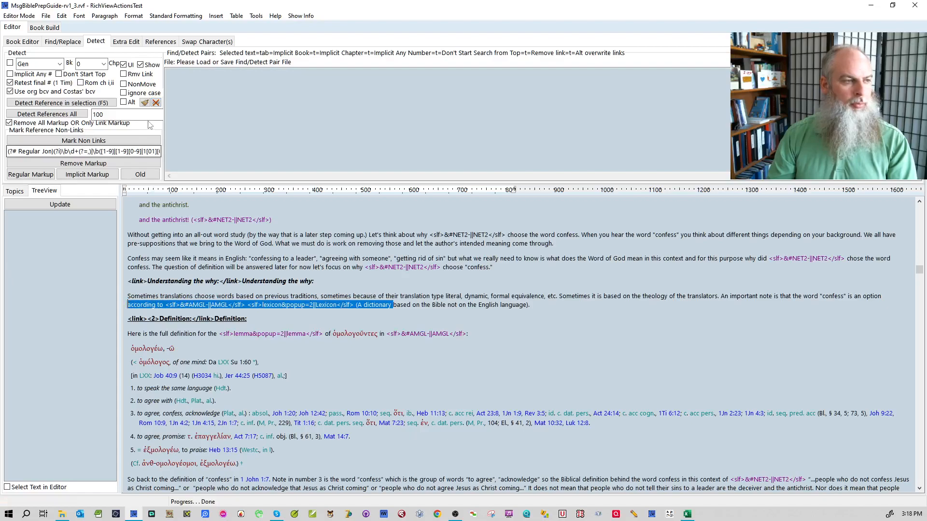
{"action": "left_click", "coordinate": [155, 103]}
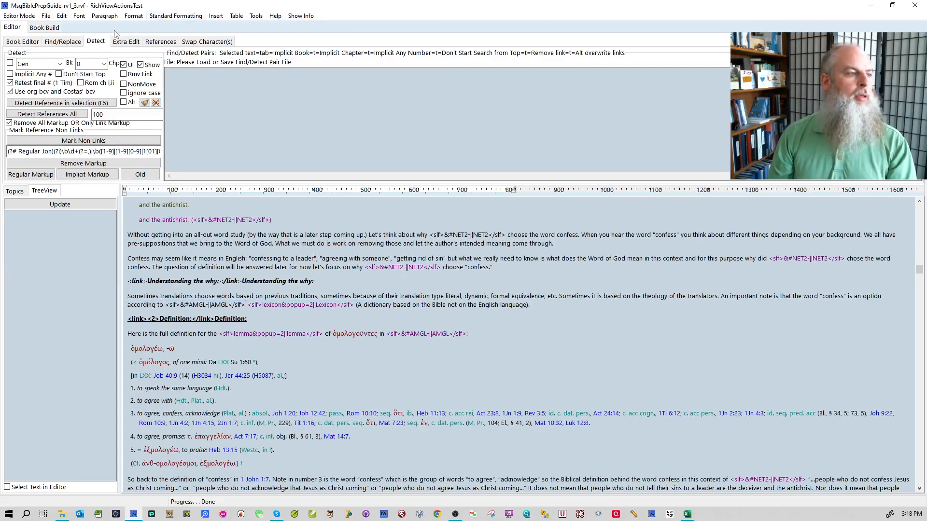
- Find the next Font 31 text and remove the links from the KJV, NASB and NET2 references under English/Strong's Word Studies
{"action": "left_click", "coordinate": [22, 41]}
{"action": "double_click", "coordinate": [584, 147]}
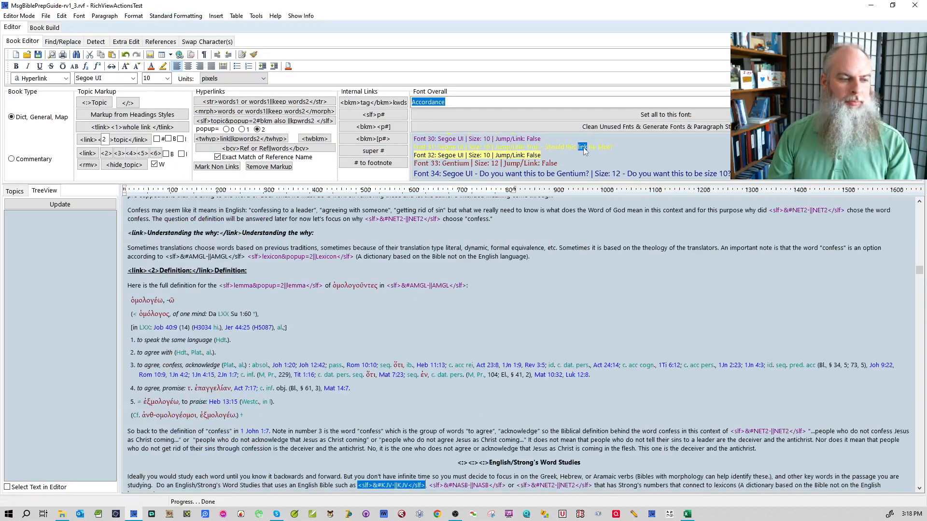
{"action": "left_click", "coordinate": [552, 338]}
{"action": "scroll", "coordinate": [598, 363], "scroll_direction": "down", "scroll_amount": 3}
{"action": "left_click_drag", "start_coordinate": [641, 399], "coordinate": [319, 399]}
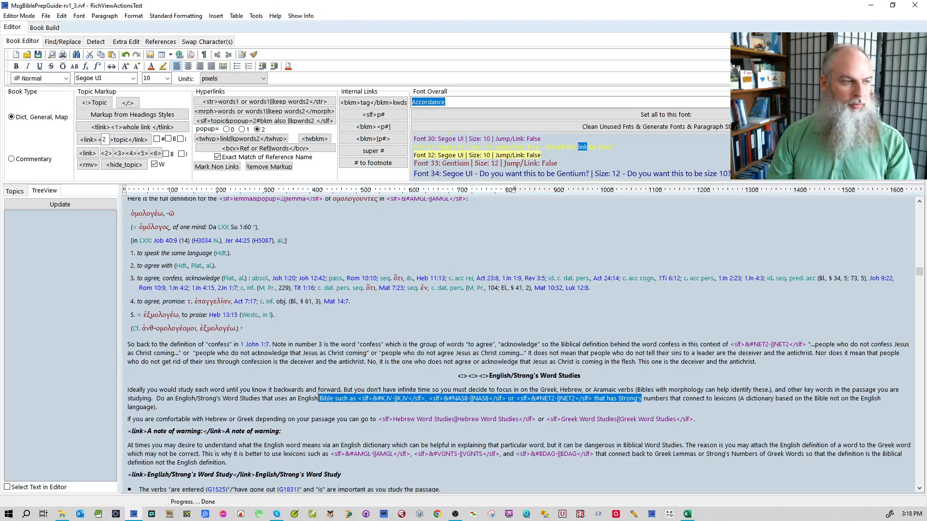
{"action": "left_click", "coordinate": [95, 42]}
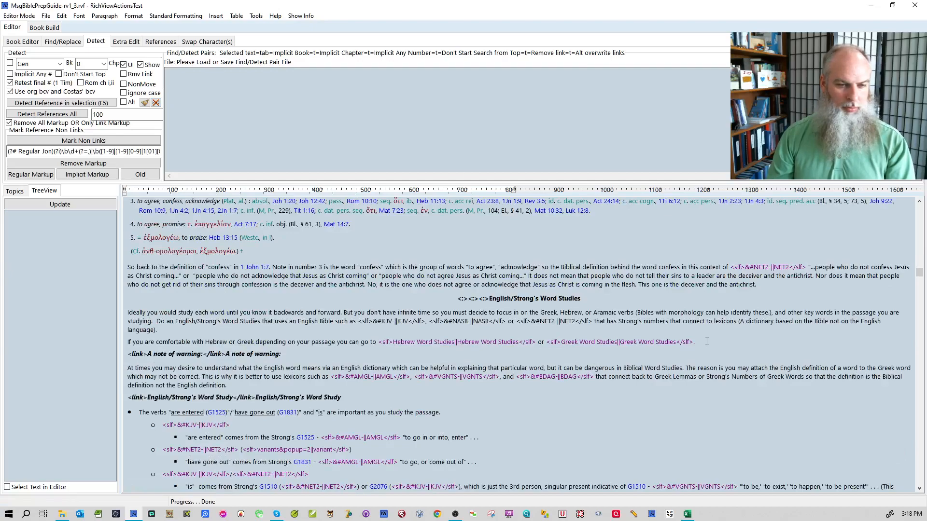
- Find the next Font 31 text and remove the links from the AMGL, VGNTS and BDAG references under "A note of warning"
{"action": "left_click_drag", "start_coordinate": [706, 341], "coordinate": [480, 342]}
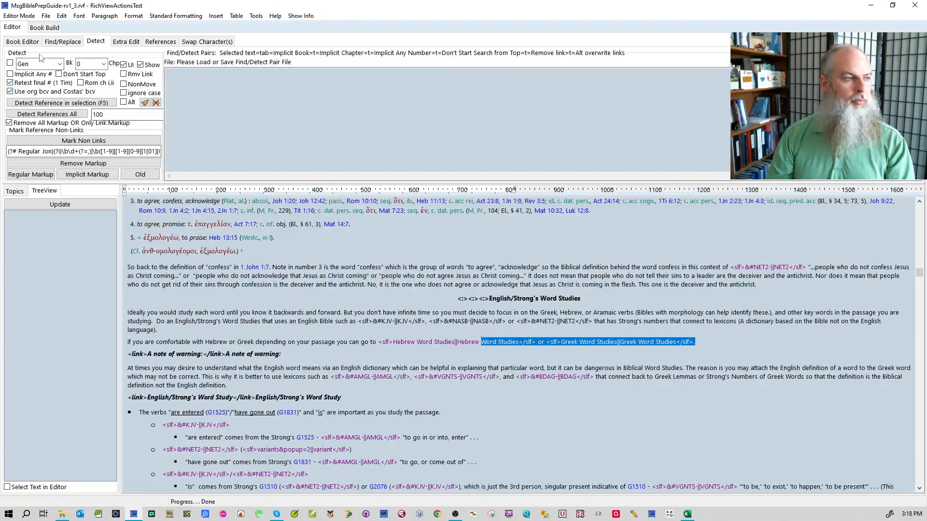
{"action": "left_click", "coordinate": [22, 42]}
{"action": "double_click", "coordinate": [559, 148]}
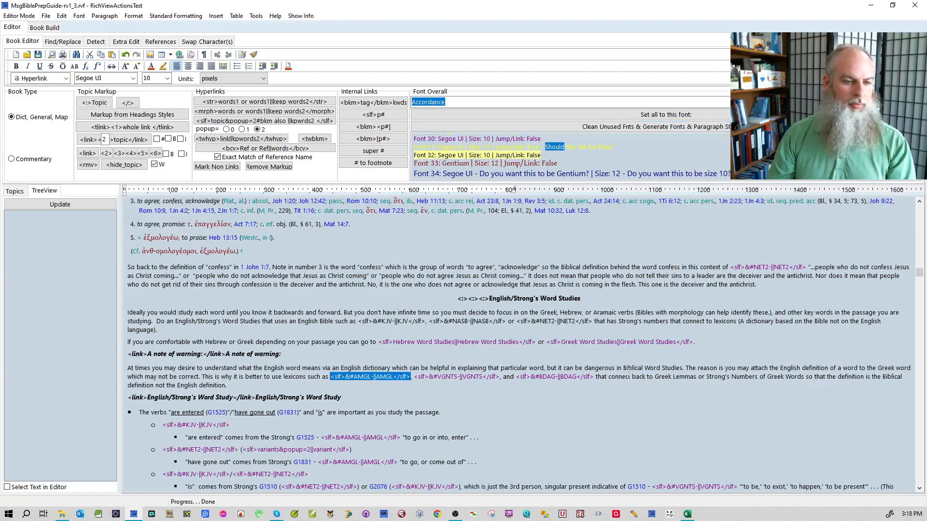
{"action": "left_click_drag", "start_coordinate": [630, 377], "coordinate": [239, 376]}
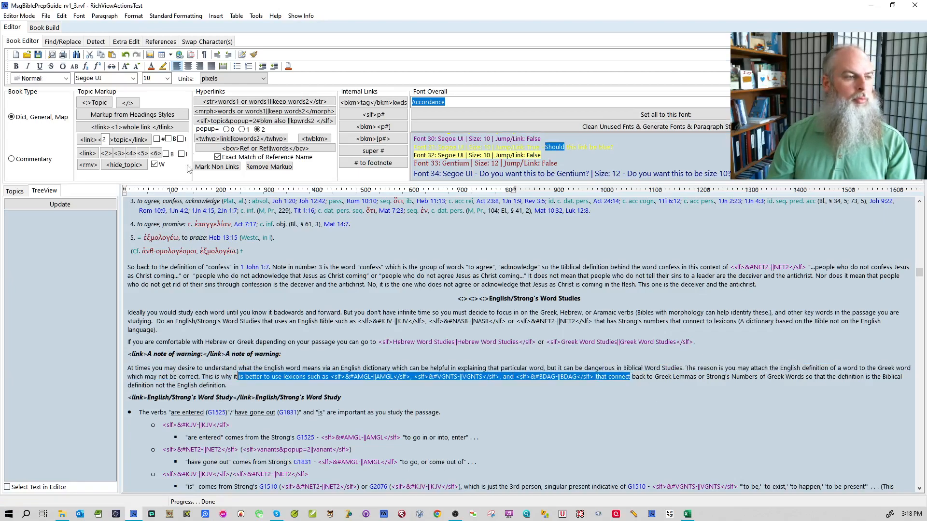
{"action": "left_click", "coordinate": [96, 42]}
{"action": "left_click", "coordinate": [155, 102]}
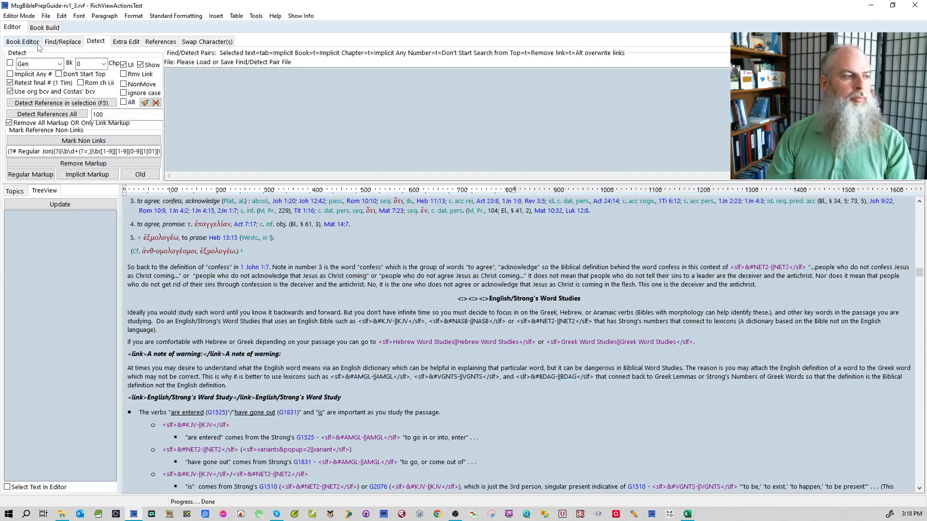
- Find the next Font 31 text and remove the link from the NET2 reference above the "have gone out" line under English/Strong's Word Study
{"action": "left_click", "coordinate": [22, 42]}
{"action": "left_click", "coordinate": [573, 152]}
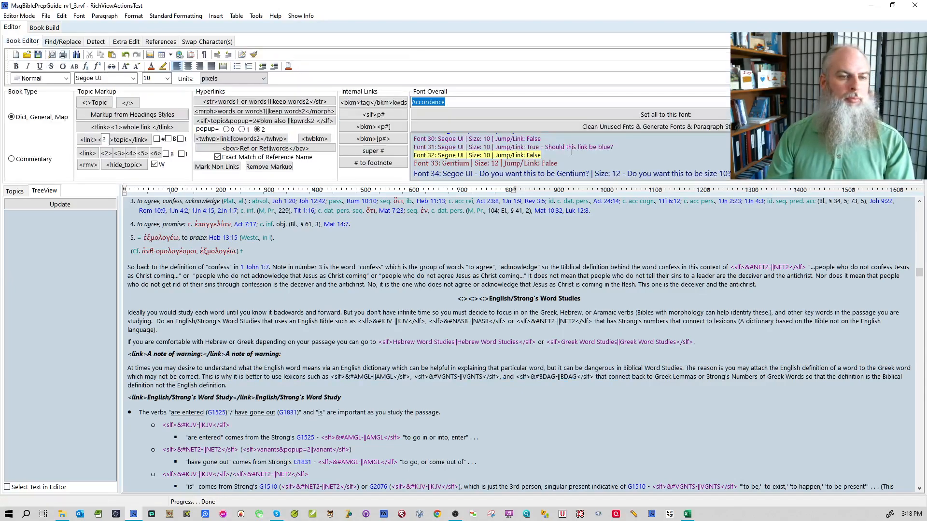
{"action": "double_click", "coordinate": [571, 147]}
{"action": "scroll", "coordinate": [520, 337], "scroll_direction": "down", "scroll_amount": 4}
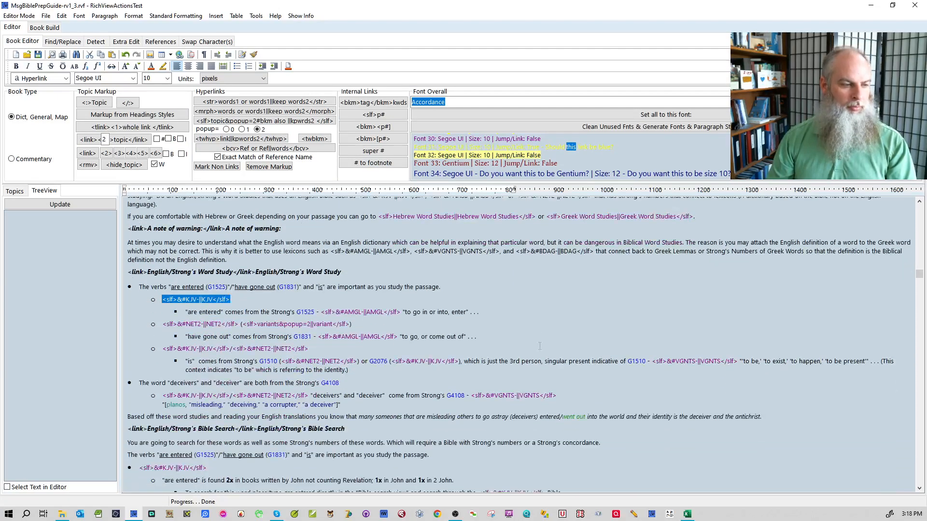
{"action": "left_click_drag", "start_coordinate": [353, 314], "coordinate": [109, 320]}
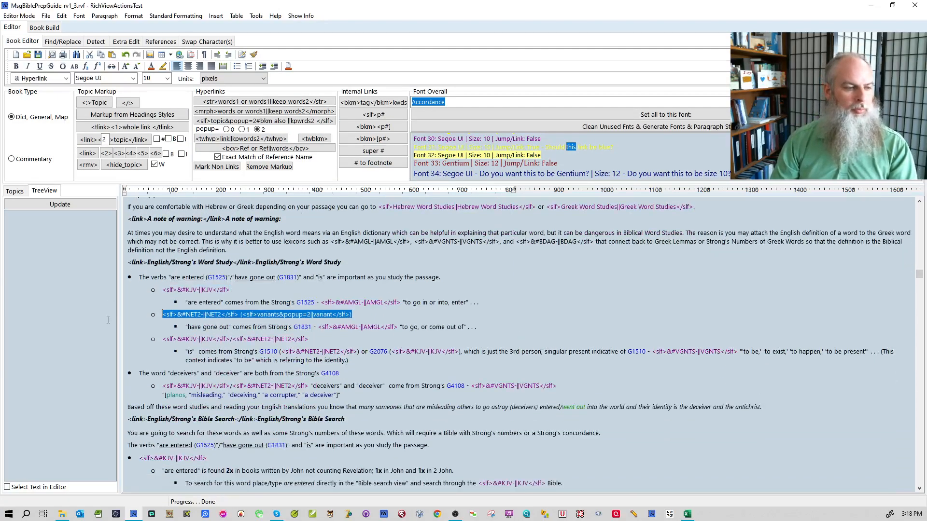
{"action": "left_click", "coordinate": [96, 42]}
- Remove the links from the KJV reference and the combined KJV/NET2 reference under English/Strong's Word Study
{"action": "left_click", "coordinate": [239, 287]}
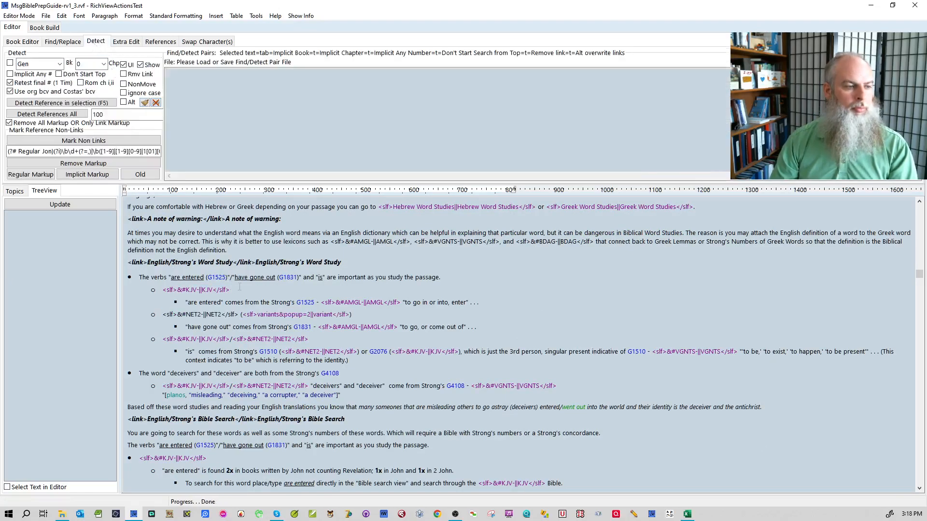
{"action": "left_click_drag", "start_coordinate": [239, 288], "coordinate": [126, 292]}
{"action": "left_click", "coordinate": [156, 102]}
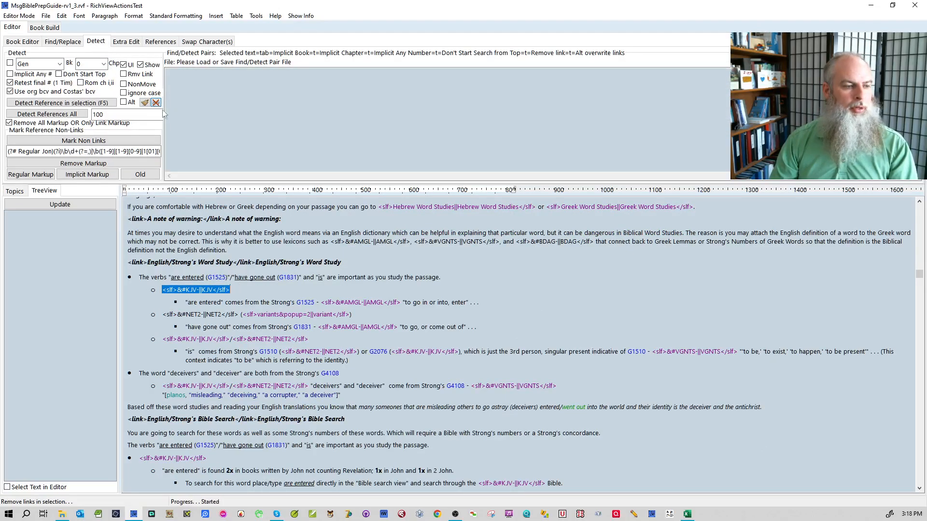
{"action": "left_click_drag", "start_coordinate": [316, 341], "coordinate": [166, 343]}
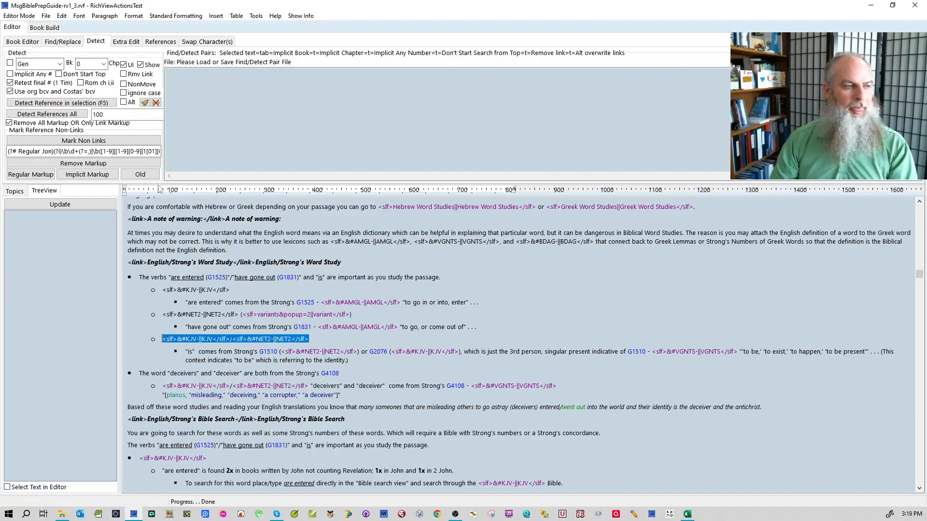
{"action": "left_click", "coordinate": [156, 103]}
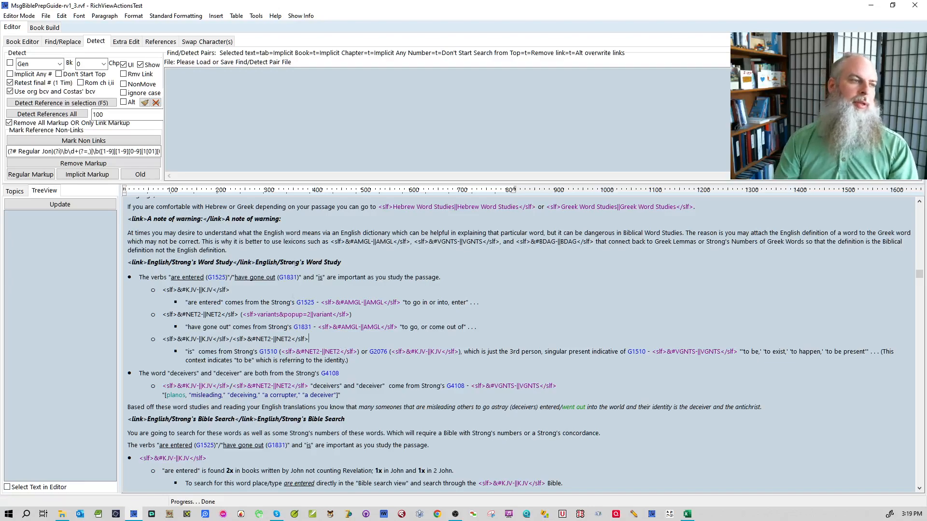
- Step through the next Font 31 occurrences in English/Strong's Word Study and English/Strong's Bible Search to examine their links
{"action": "left_click", "coordinate": [30, 42]}
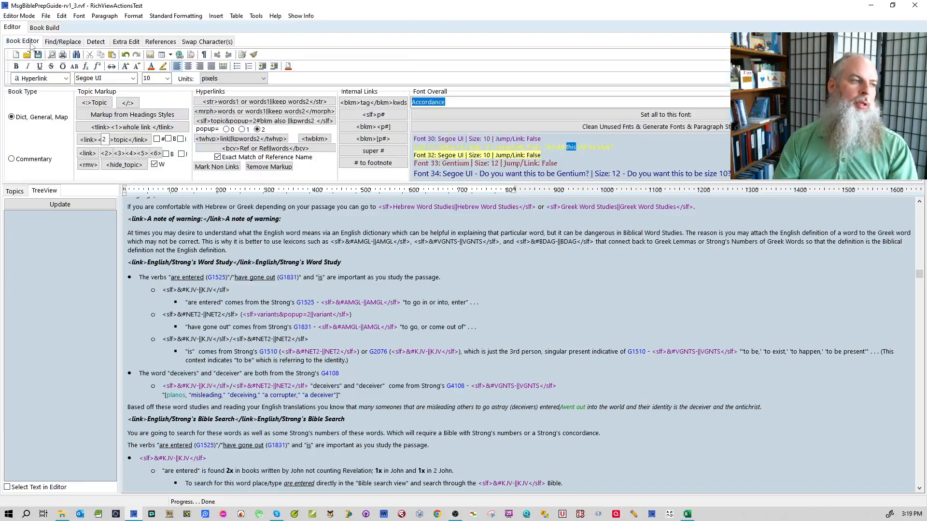
{"action": "left_click", "coordinate": [594, 147]}
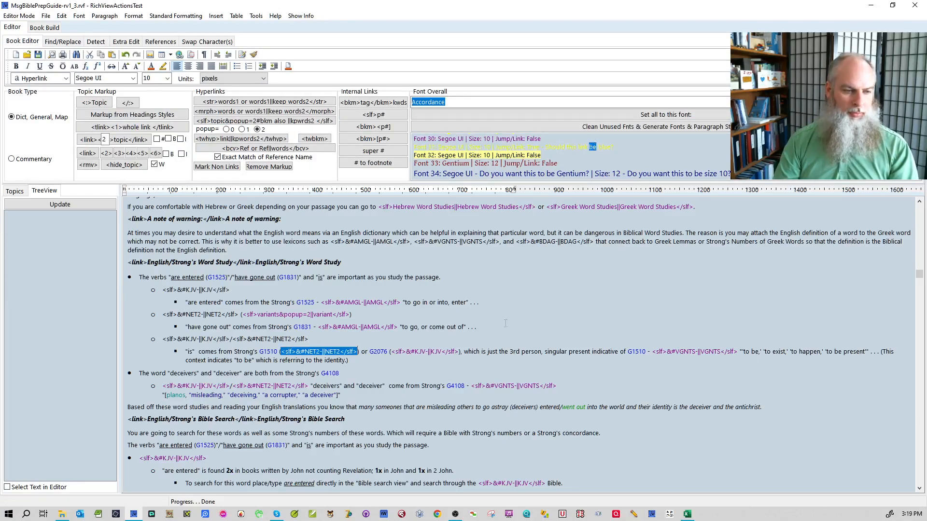
{"action": "left_click", "coordinate": [398, 396]}
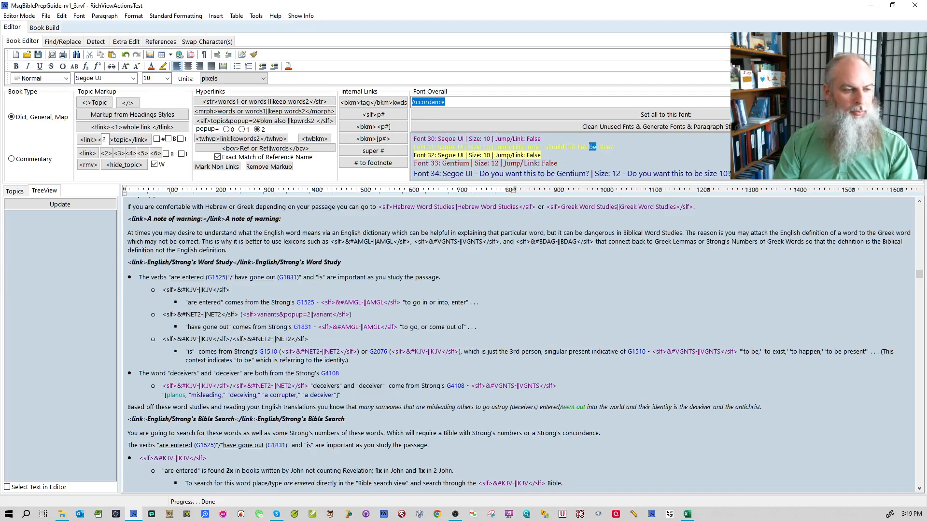
{"action": "double_click", "coordinate": [560, 146]}
{"action": "double_click", "coordinate": [559, 145]}
{"action": "double_click", "coordinate": [560, 146]}
{"action": "double_click", "coordinate": [560, 145]}
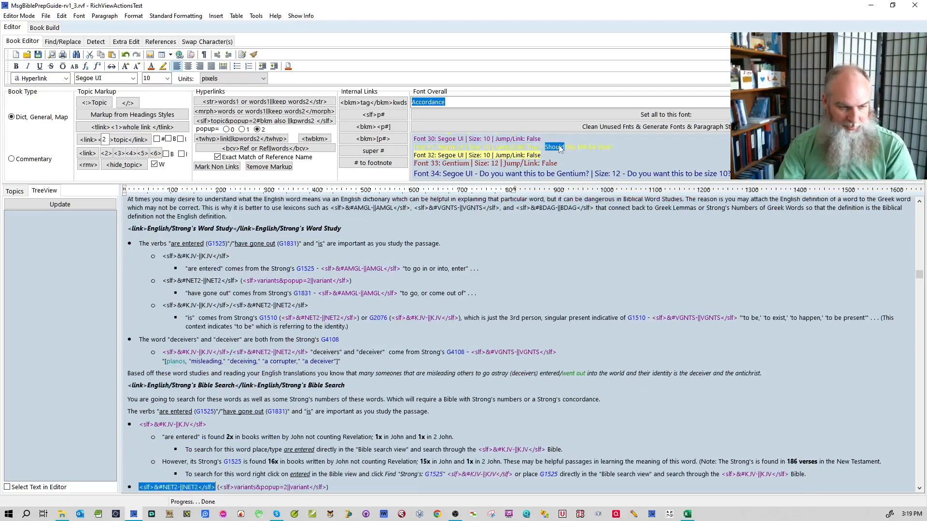
{"action": "double_click", "coordinate": [559, 146]}
{"action": "double_click", "coordinate": [560, 146]}
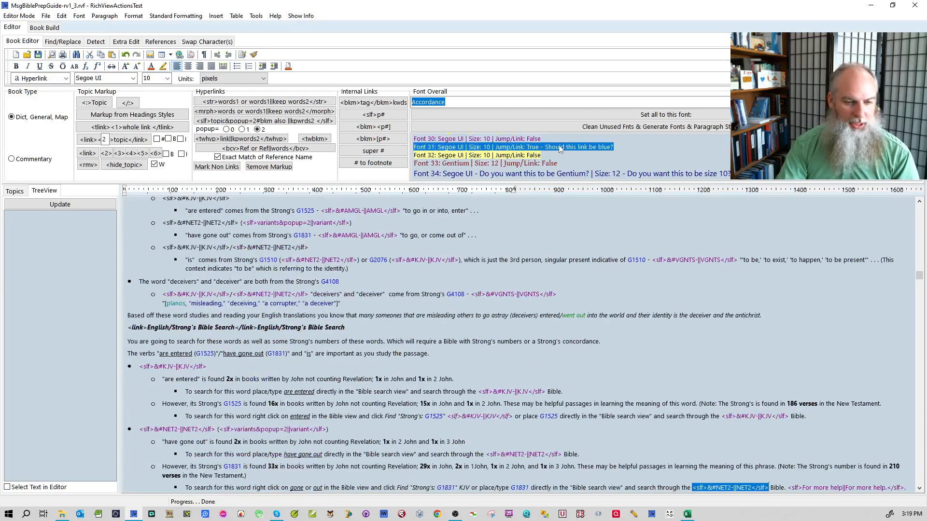
{"action": "double_click", "coordinate": [559, 146]}
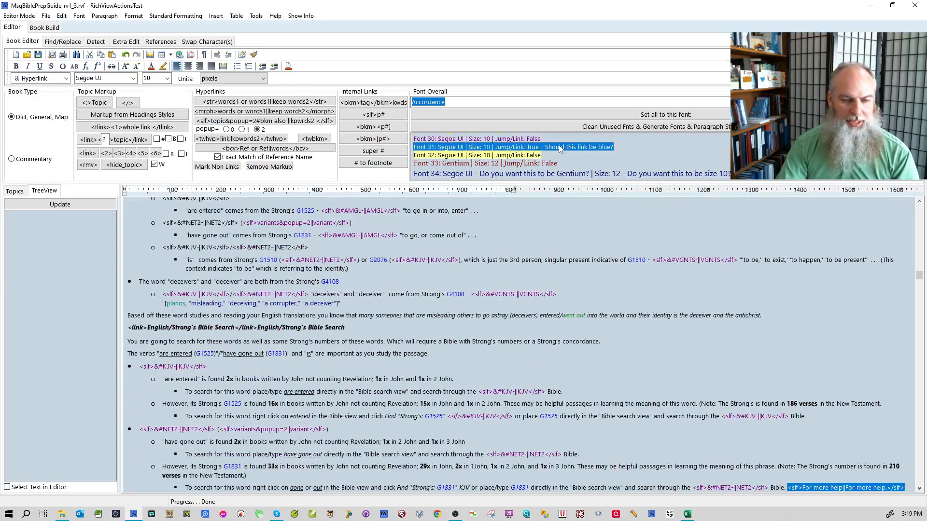
{"action": "double_click", "coordinate": [560, 146]}
- Step through the Font 31 occurrences in the Hebrew Section – Interpretation to examine the version, lexicon and topic links
{"action": "double_click", "coordinate": [558, 146]}
{"action": "double_click", "coordinate": [558, 146]}
{"action": "double_click", "coordinate": [558, 146]}
{"action": "double_click", "coordinate": [558, 146]}
{"action": "double_click", "coordinate": [558, 146]}
{"action": "double_click", "coordinate": [558, 146]}
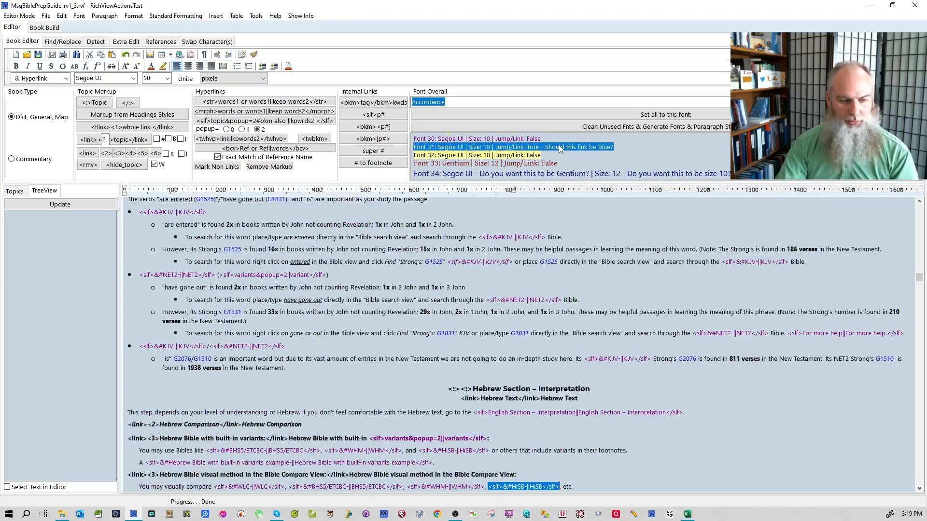
{"action": "double_click", "coordinate": [558, 145]}
{"action": "double_click", "coordinate": [558, 146]}
{"action": "double_click", "coordinate": [558, 146]}
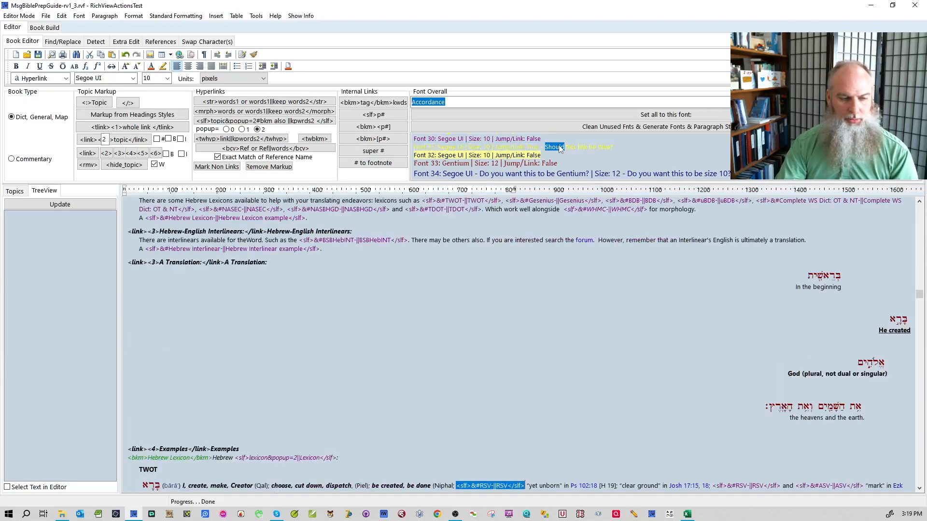
{"action": "double_click", "coordinate": [558, 146]}
{"action": "double_click", "coordinate": [558, 146]}
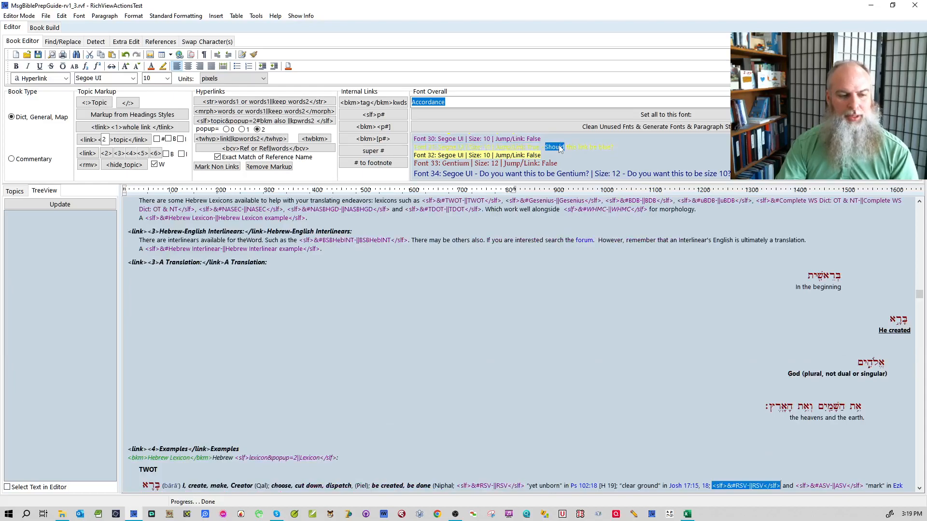
{"action": "double_click", "coordinate": [558, 146]}
{"action": "double_click", "coordinate": [558, 145]}
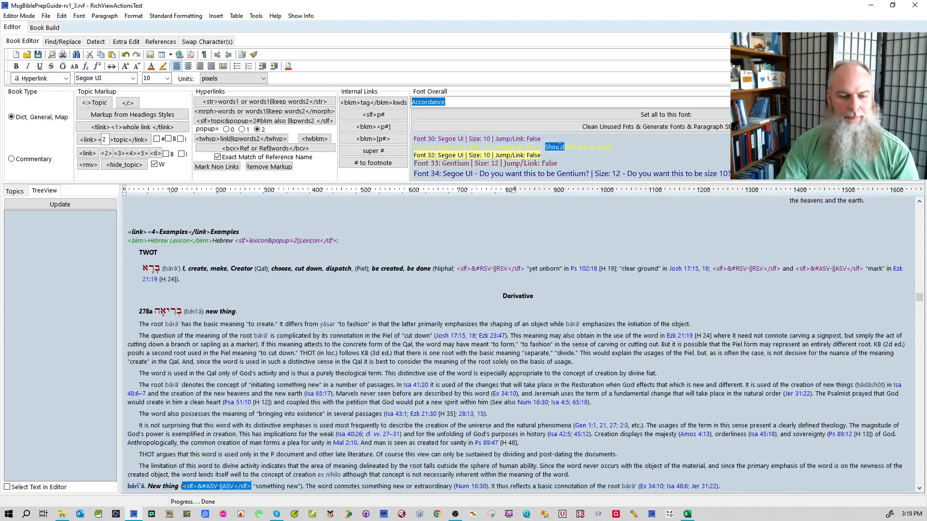
{"action": "double_click", "coordinate": [558, 146]}
{"action": "double_click", "coordinate": [558, 146]}
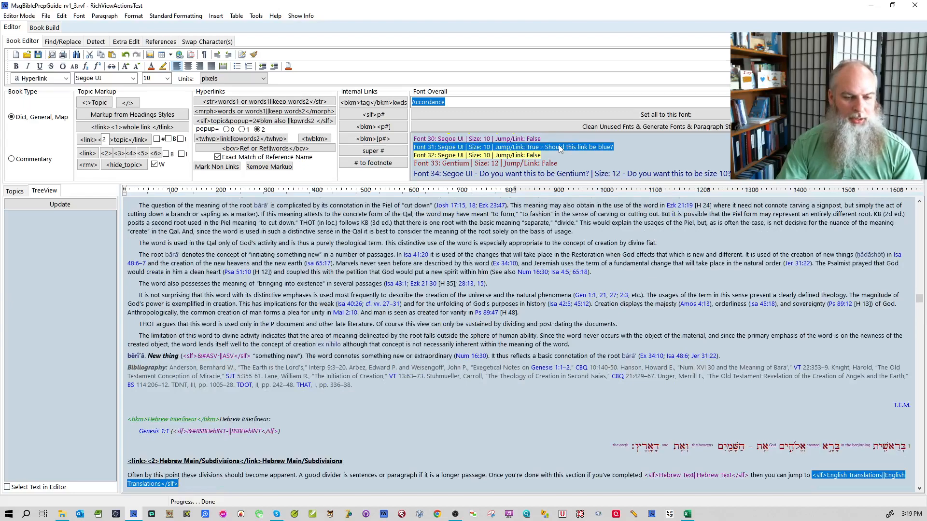
{"action": "double_click", "coordinate": [558, 146]}
{"action": "left_click", "coordinate": [558, 146]}
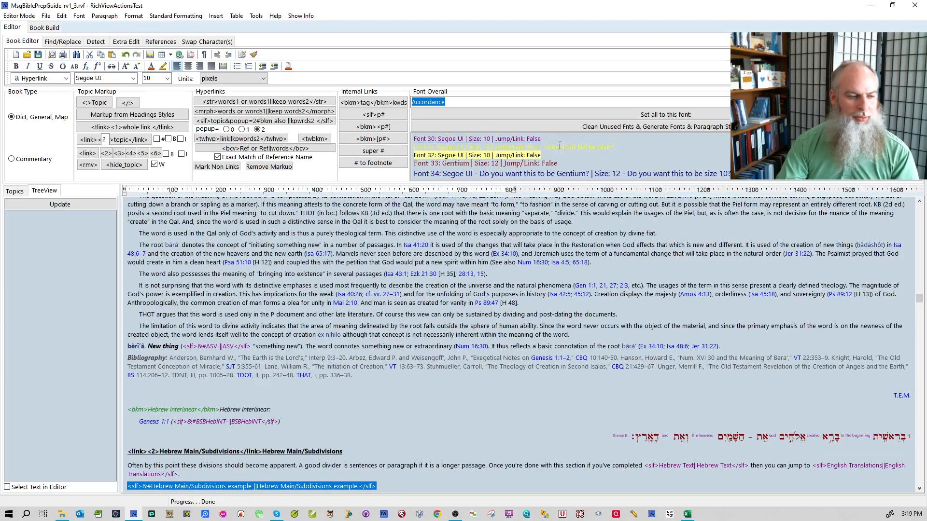
{"action": "double_click", "coordinate": [559, 145]}
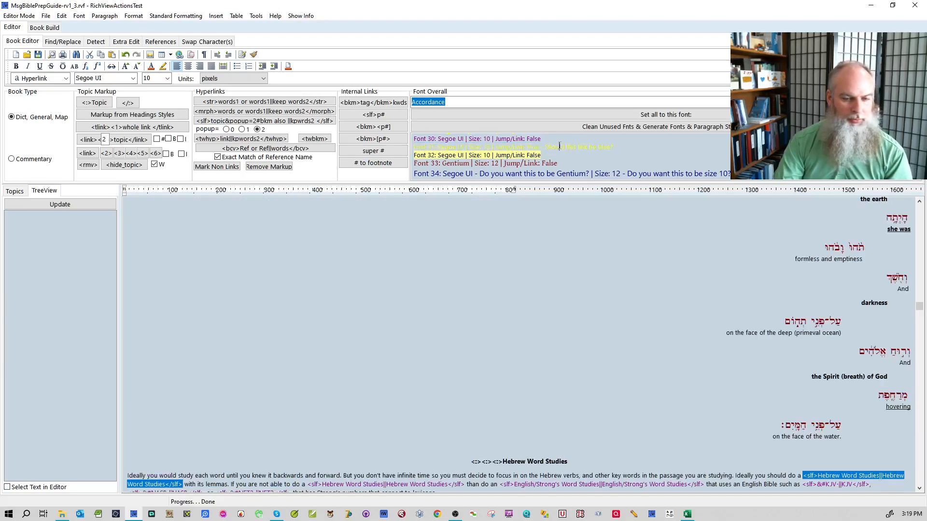
{"action": "triple_click", "coordinate": [560, 146]}
{"action": "double_click", "coordinate": [560, 146]}
{"action": "double_click", "coordinate": [560, 146]}
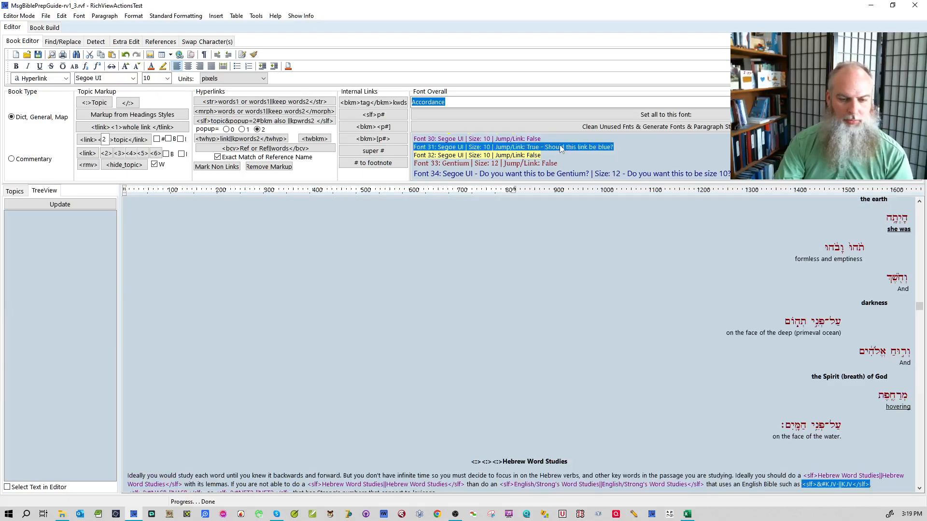
{"action": "double_click", "coordinate": [560, 146]}
{"action": "double_click", "coordinate": [560, 146]}
{"action": "double_click", "coordinate": [560, 146]}
- Step through the Font 31 occurrences from Hebrew Word Studies into Greek Comparison to examine the Bible version and example links
{"action": "double_click", "coordinate": [559, 146]}
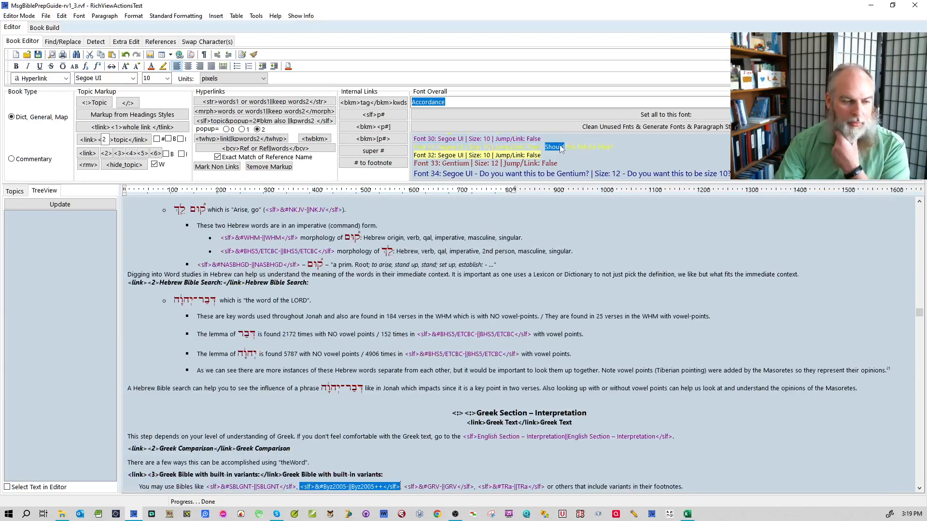
{"action": "double_click", "coordinate": [560, 146]}
{"action": "double_click", "coordinate": [560, 145]}
{"action": "double_click", "coordinate": [560, 146]}
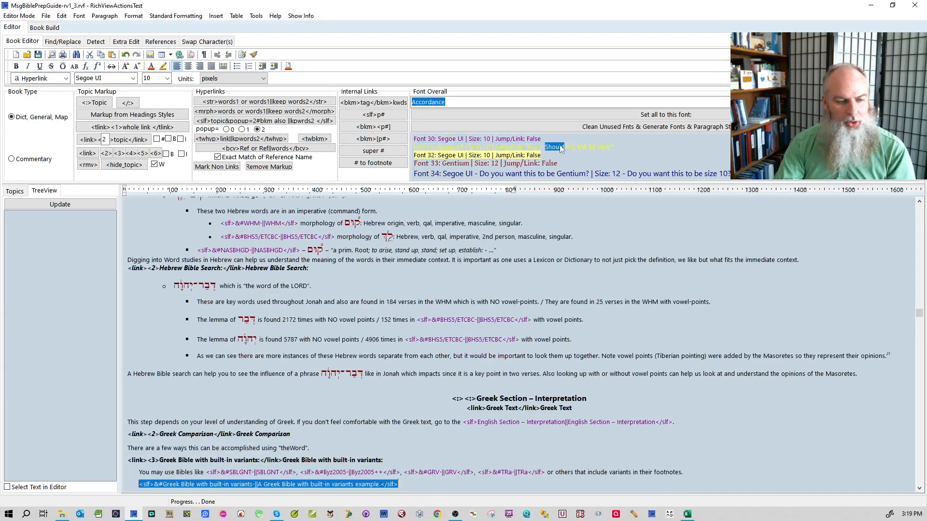
{"action": "double_click", "coordinate": [560, 146]}
{"action": "double_click", "coordinate": [560, 145]}
{"action": "double_click", "coordinate": [560, 145]}
{"action": "double_click", "coordinate": [559, 146]}
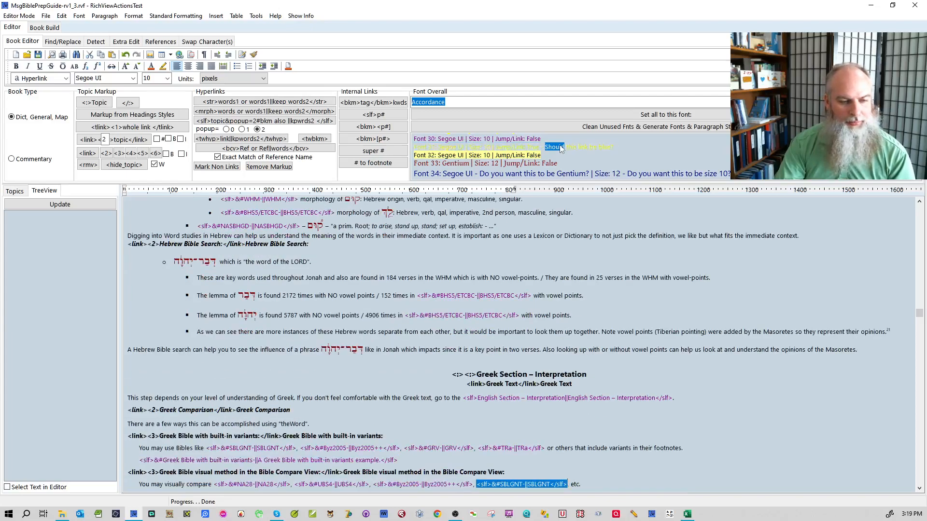
{"action": "double_click", "coordinate": [560, 146]}
{"action": "double_click", "coordinate": [560, 146]}
{"action": "double_click", "coordinate": [559, 146]}
{"action": "double_click", "coordinate": [560, 146]}
{"action": "double_click", "coordinate": [560, 146]}
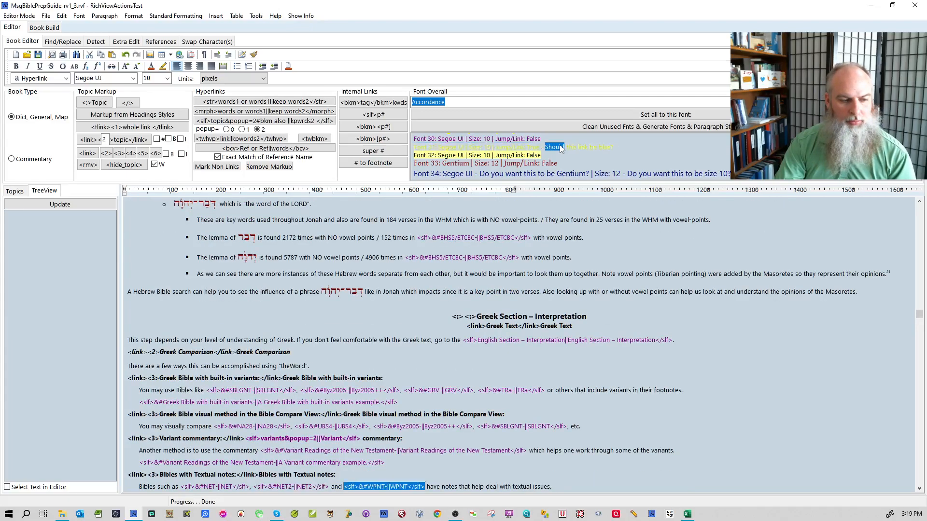
- Step through the Font 31 occurrences from the end of Greek Comparison through Greek Grammar to examine their version and morphology links
{"action": "double_click", "coordinate": [560, 146]}
{"action": "double_click", "coordinate": [560, 146]}
{"action": "double_click", "coordinate": [560, 146]}
{"action": "double_click", "coordinate": [560, 146]}
{"action": "double_click", "coordinate": [560, 146]}
{"action": "double_click", "coordinate": [560, 146]}
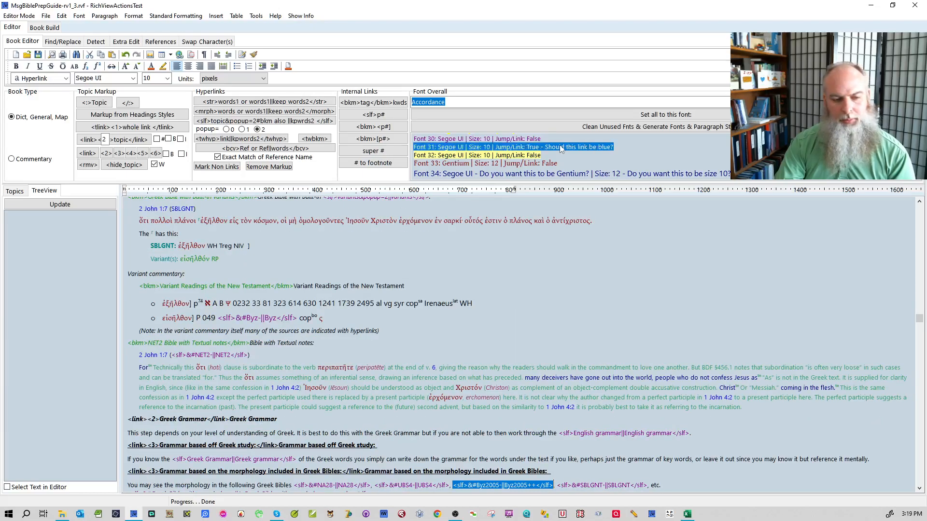
{"action": "double_click", "coordinate": [560, 145]}
{"action": "double_click", "coordinate": [560, 146]}
{"action": "double_click", "coordinate": [560, 146]}
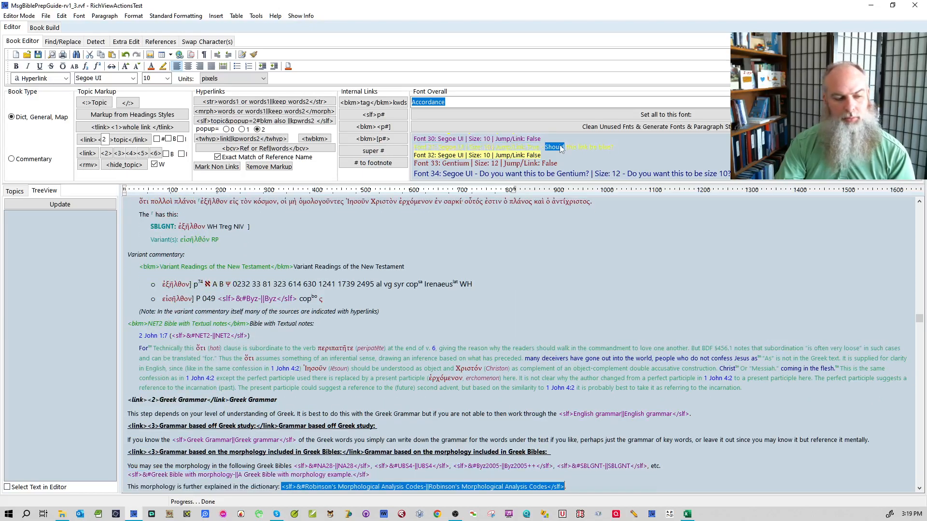
- Step through the Font 31 occurrences in Greek Phrasing and Greek Translate to examine the version, lexicon and interlinear links
{"action": "double_click", "coordinate": [560, 146]}
{"action": "double_click", "coordinate": [560, 146]}
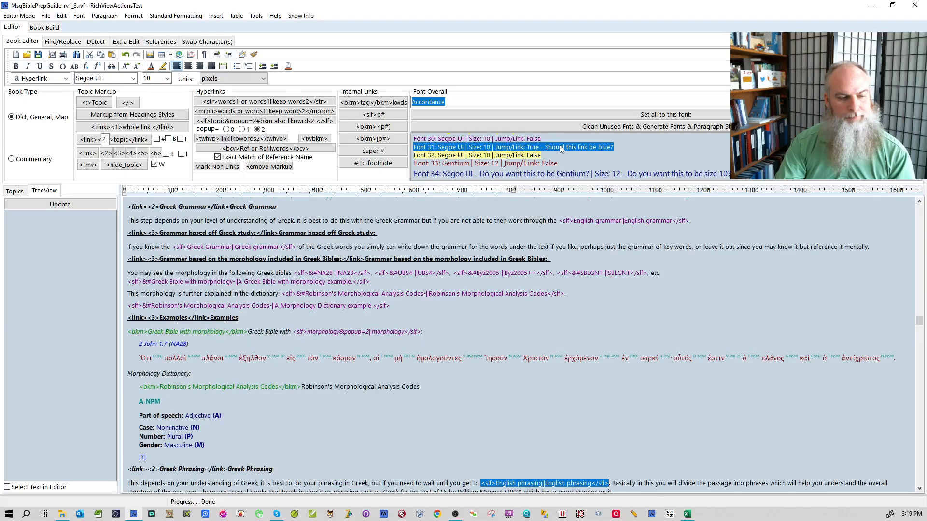
{"action": "double_click", "coordinate": [560, 147]}
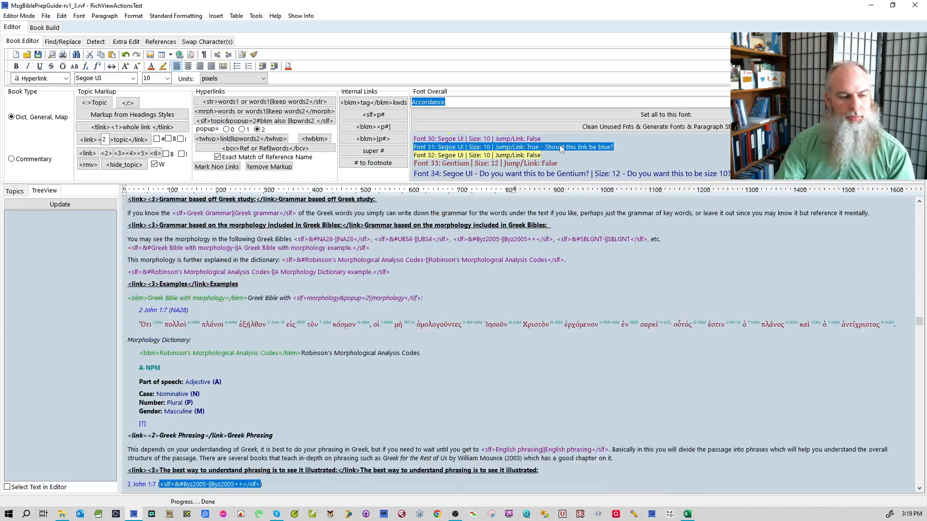
{"action": "double_click", "coordinate": [560, 146]}
{"action": "double_click", "coordinate": [560, 146]}
{"action": "double_click", "coordinate": [560, 147]}
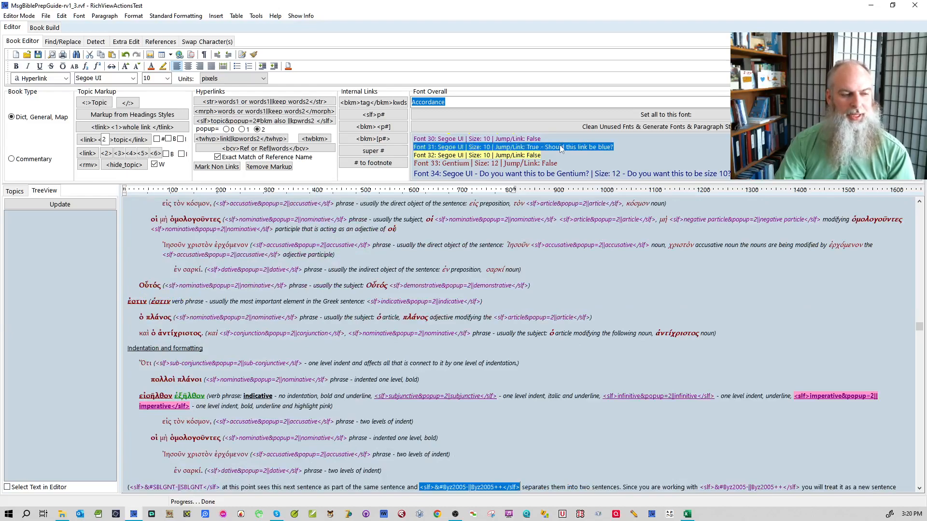
{"action": "double_click", "coordinate": [559, 145]}
{"action": "double_click", "coordinate": [559, 146]}
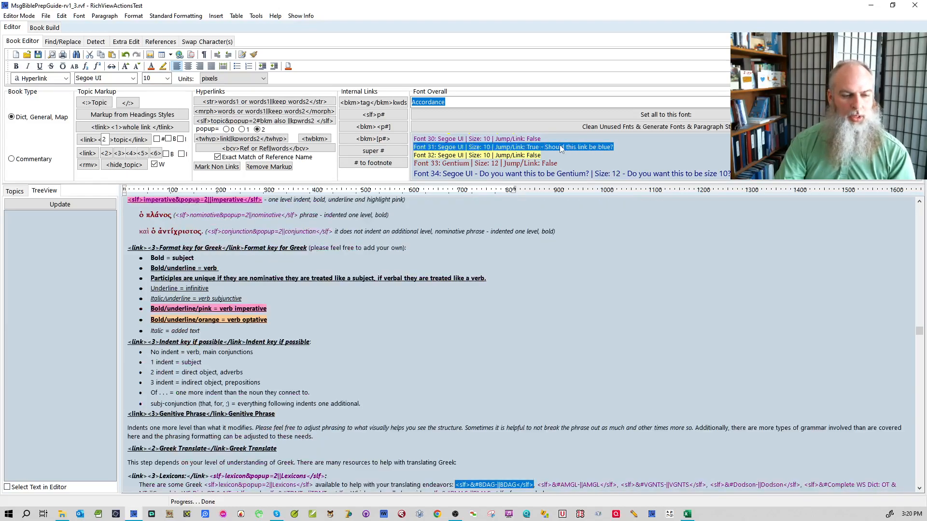
{"action": "double_click", "coordinate": [560, 146]}
{"action": "double_click", "coordinate": [560, 145]}
{"action": "double_click", "coordinate": [560, 146]}
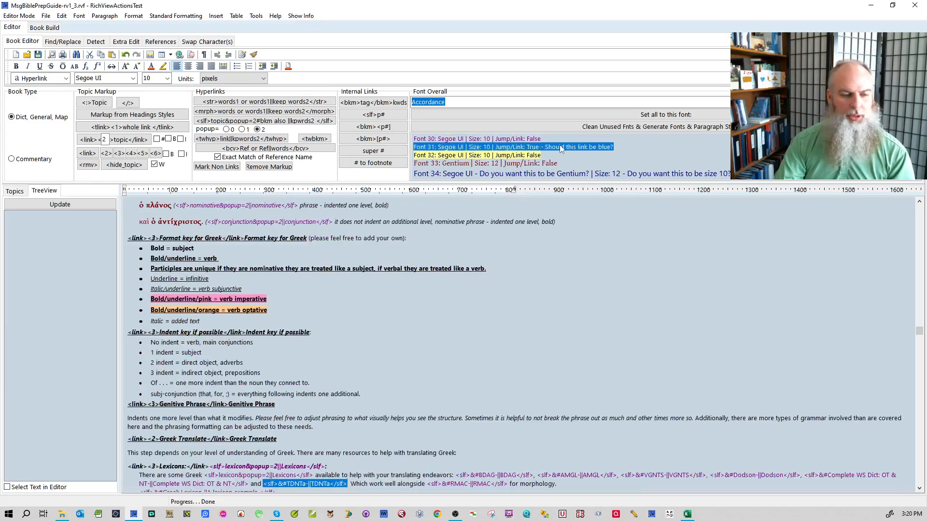
{"action": "double_click", "coordinate": [560, 146]}
{"action": "double_click", "coordinate": [560, 146]}
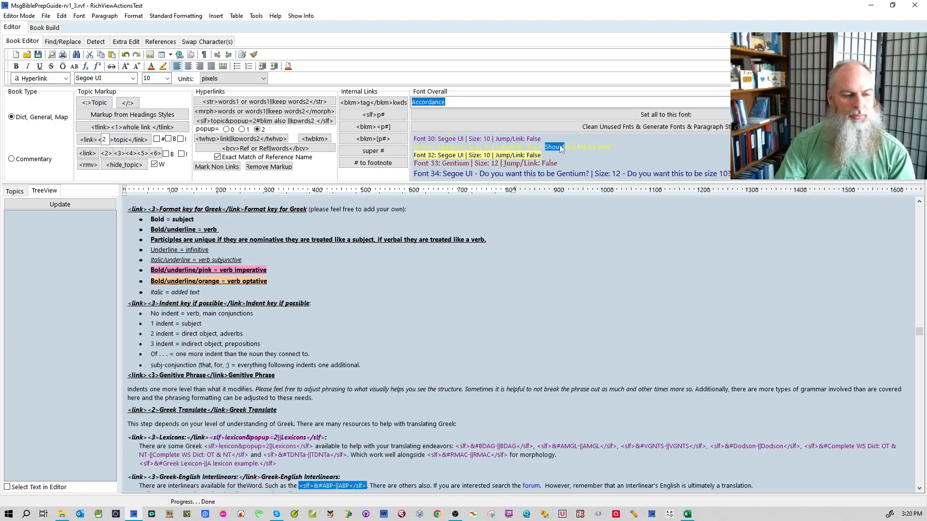
- Check the Font 31 links in Greek Main/Subdivisions and Greek Word Studies, and save the document
{"action": "double_click", "coordinate": [560, 146]}
{"action": "double_click", "coordinate": [560, 146]}
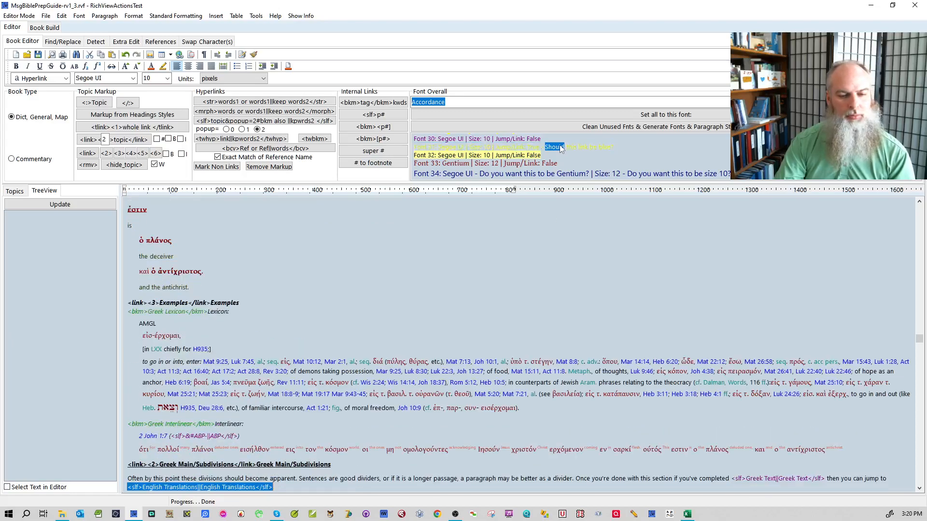
{"action": "double_click", "coordinate": [560, 146]}
{"action": "double_click", "coordinate": [560, 146]}
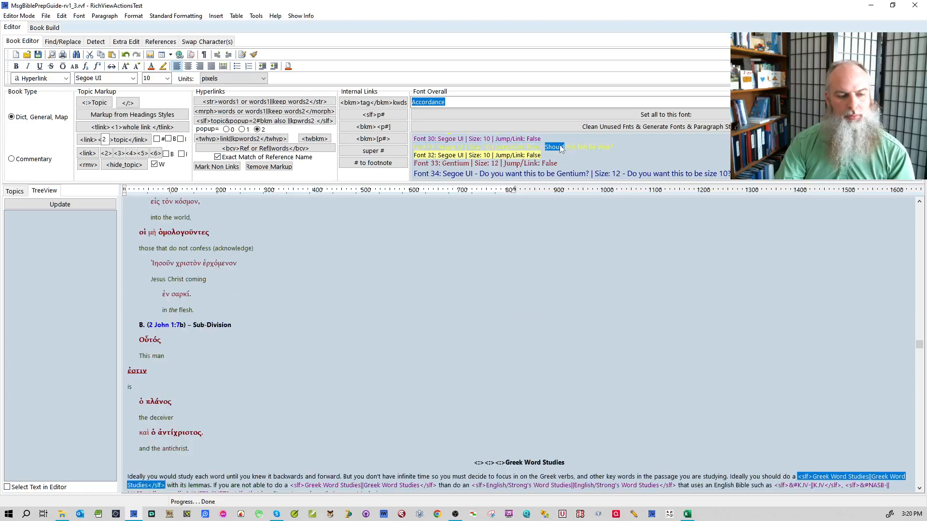
{"action": "double_click", "coordinate": [560, 146]}
{"action": "double_click", "coordinate": [560, 145]}
{"action": "double_click", "coordinate": [559, 146]}
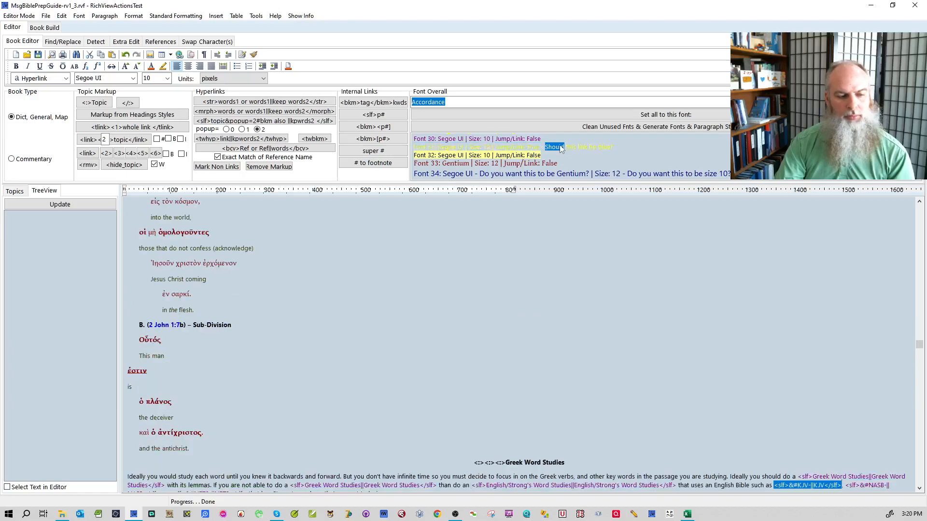
{"action": "double_click", "coordinate": [560, 145]}
{"action": "double_click", "coordinate": [560, 146]}
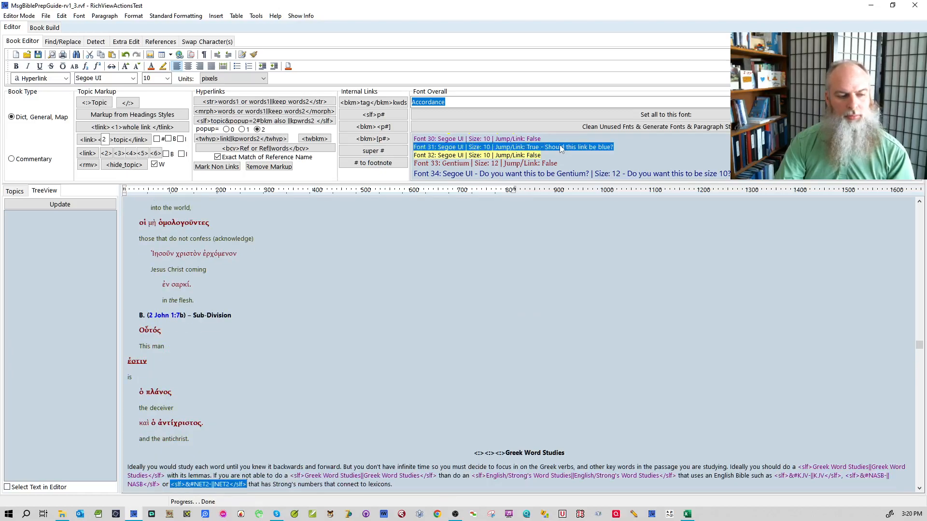
{"action": "left_click", "coordinate": [491, 321]}
{"action": "key", "text": "ctrl+s"}
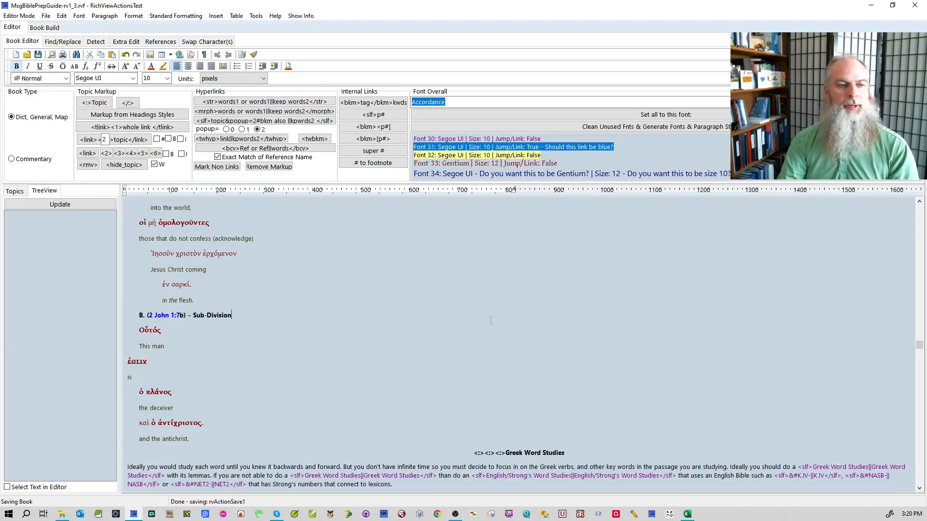
- Find the Font 34 text, delete the stray size 12 space after Ὅτι, and clean unused fonts while regenerating the font list
{"action": "double_click", "coordinate": [550, 164]}
{"action": "double_click", "coordinate": [551, 174]}
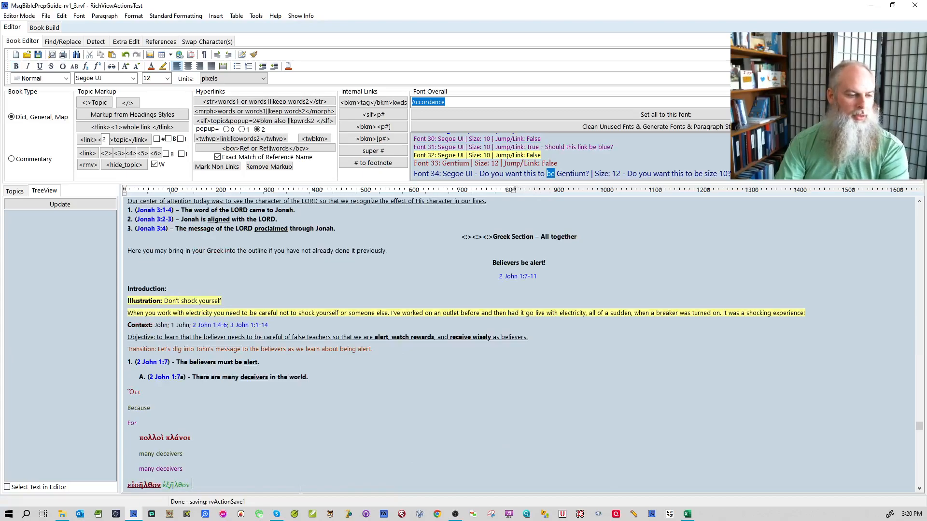
{"action": "double_click", "coordinate": [571, 173]}
{"action": "left_click", "coordinate": [490, 274]}
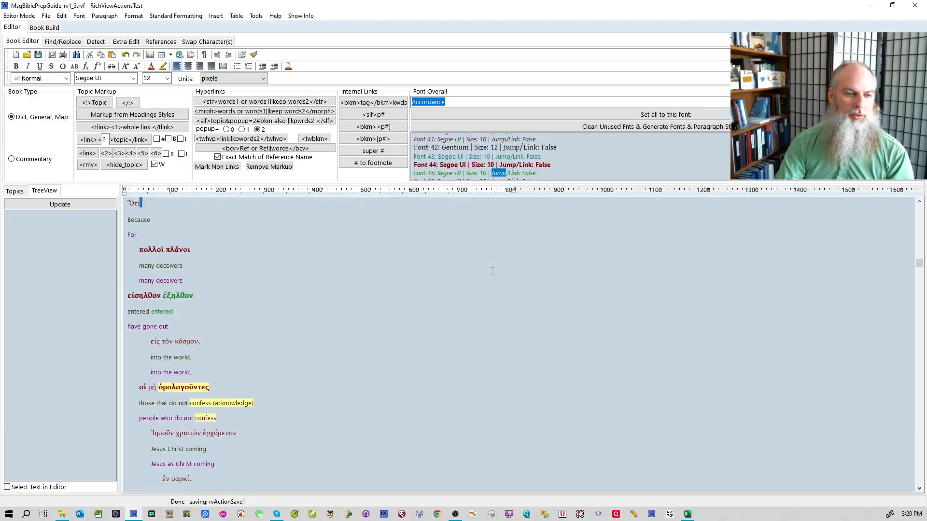
{"action": "left_click", "coordinate": [358, 274]}
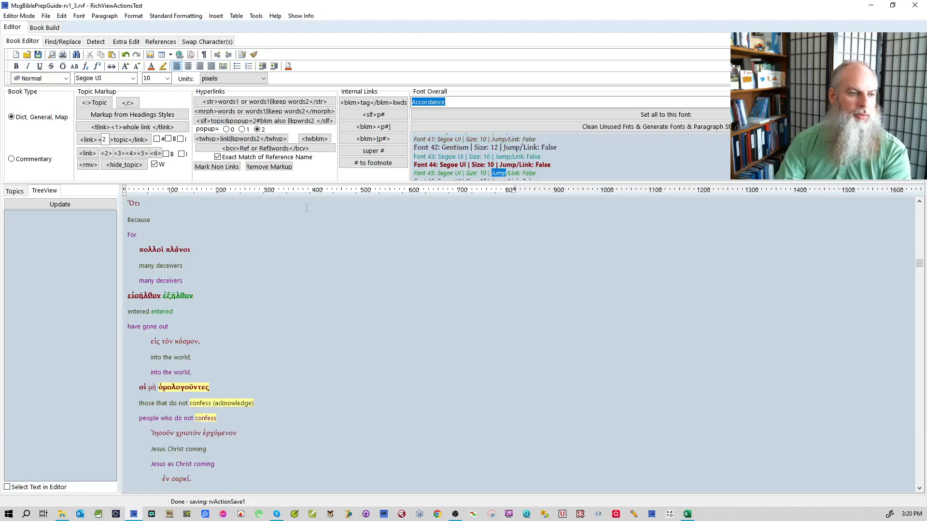
{"action": "key", "text": "BackSpace"}
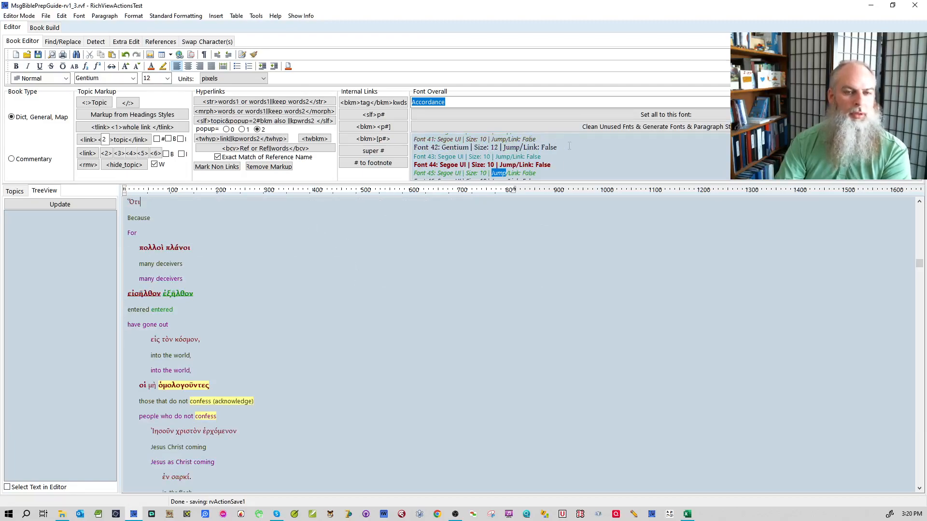
{"action": "left_click", "coordinate": [579, 127]}
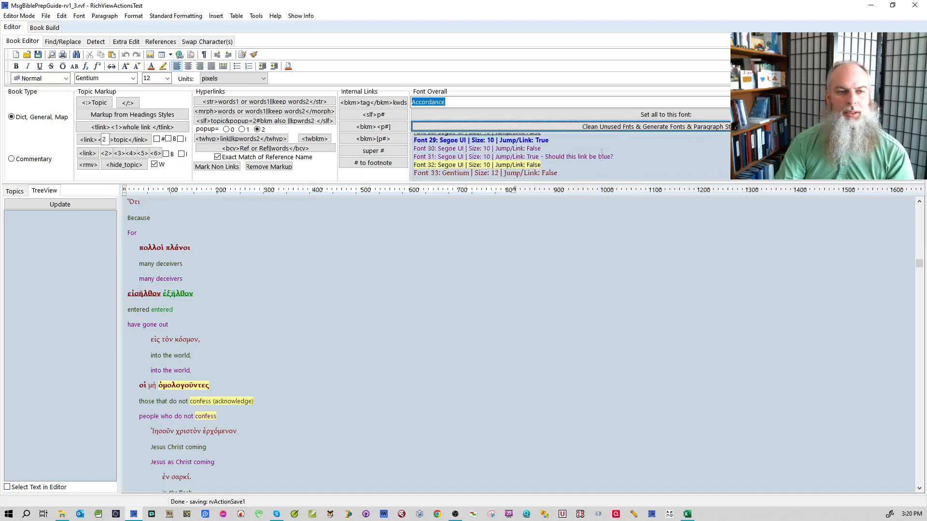
- Find the next Font 34 occurrences and delete the stray spaces after Οὗτός and ἐστιν under 2 Juan 1:7b
{"action": "scroll", "coordinate": [599, 154], "scroll_direction": "down", "scroll_amount": 1}
{"action": "double_click", "coordinate": [599, 166]}
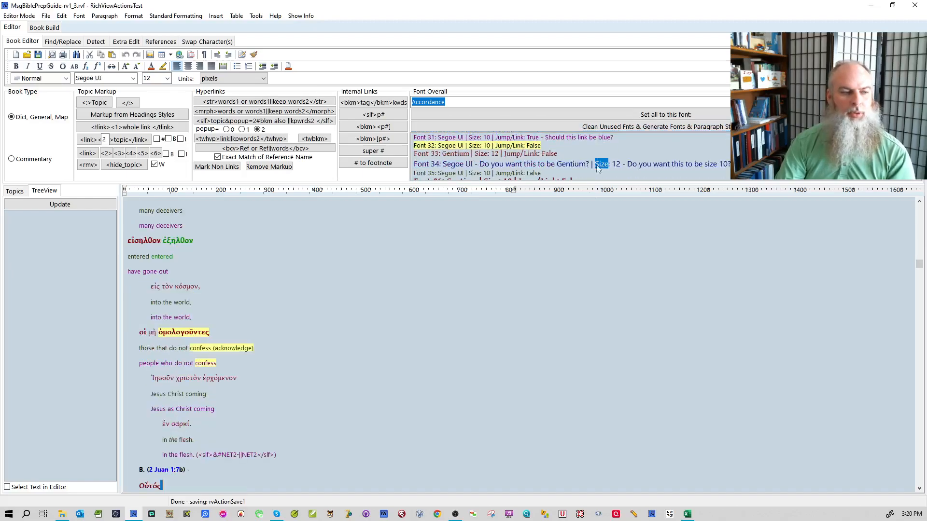
{"action": "scroll", "coordinate": [247, 406], "scroll_direction": "down", "scroll_amount": 3}
{"action": "left_click", "coordinate": [239, 407]}
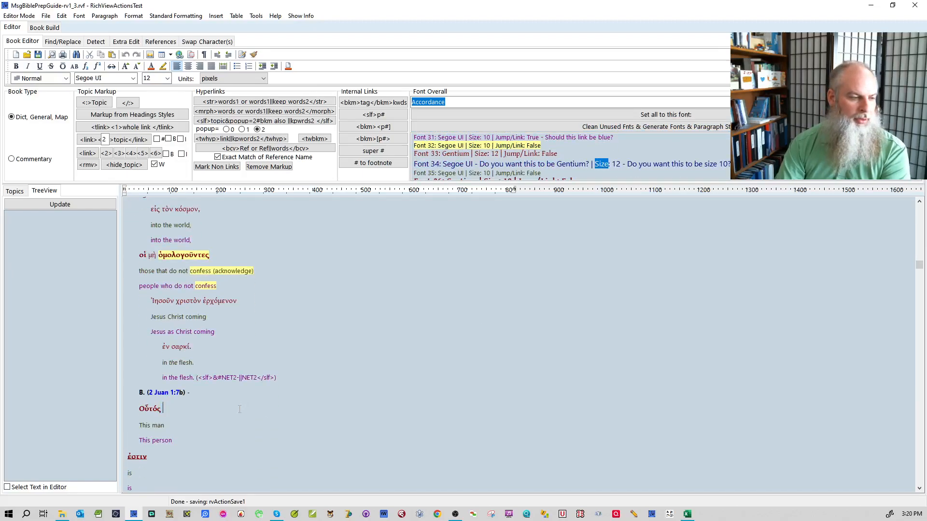
{"action": "double_click", "coordinate": [644, 165]}
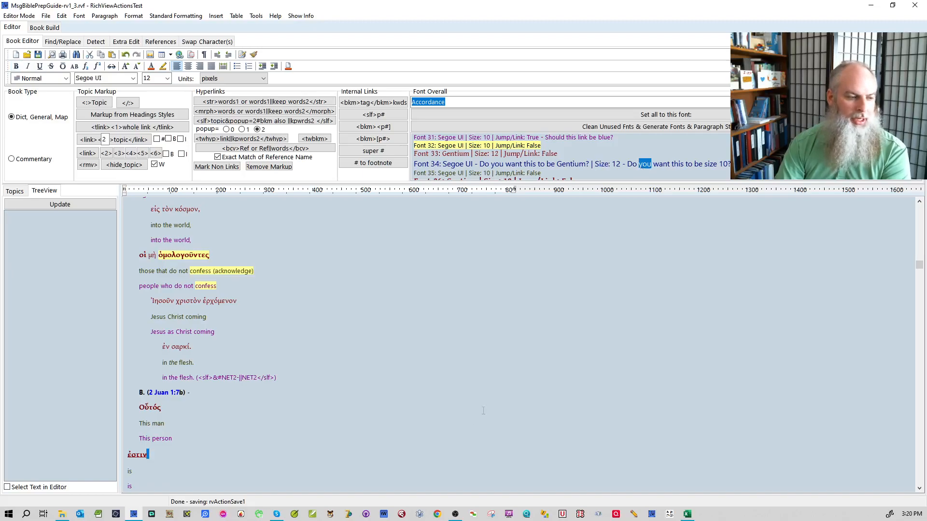
{"action": "left_click", "coordinate": [186, 455]}
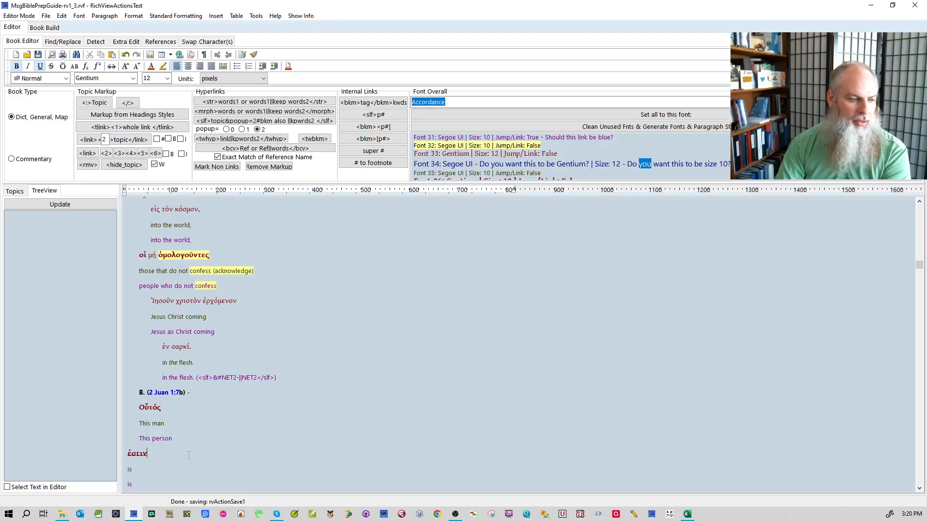
- Find the next Font 34 occurrences in the 2 John 1:7 (NA28) verse under Greek Grammar and examine the spaces between its words
{"action": "double_click", "coordinate": [571, 164]}
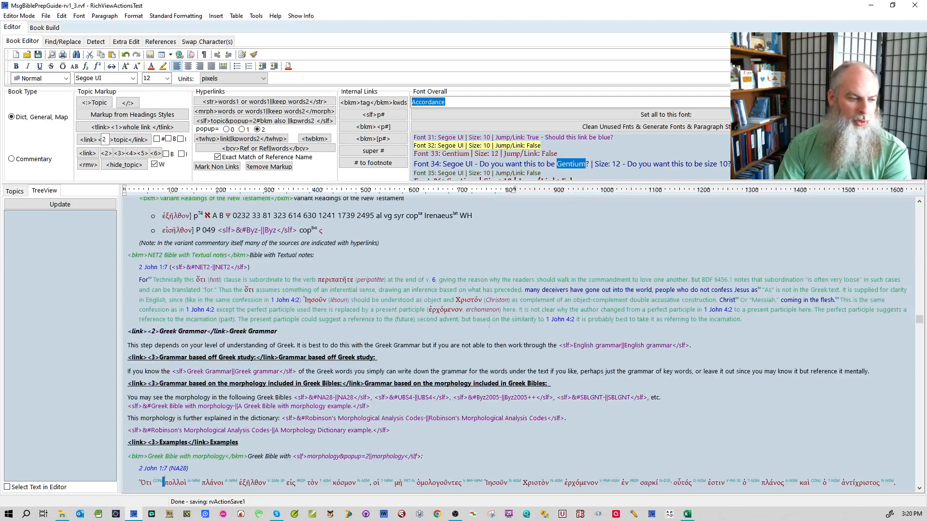
{"action": "left_click", "coordinate": [438, 361]}
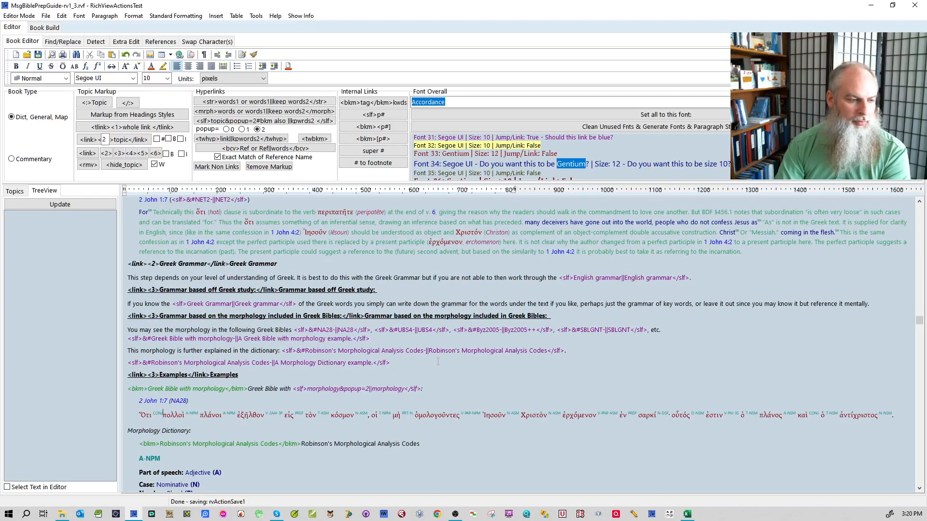
{"action": "double_click", "coordinate": [602, 165]}
{"action": "double_click", "coordinate": [602, 166]}
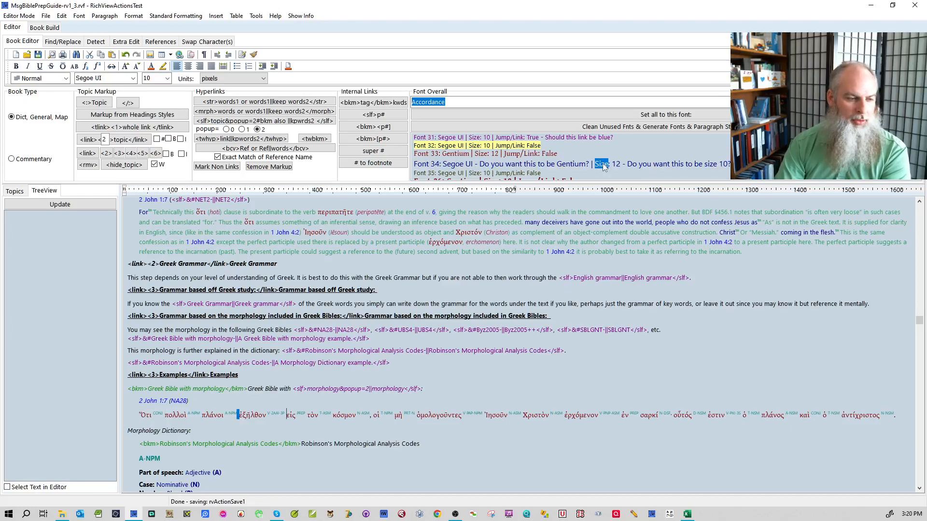
{"action": "left_click", "coordinate": [246, 437]}
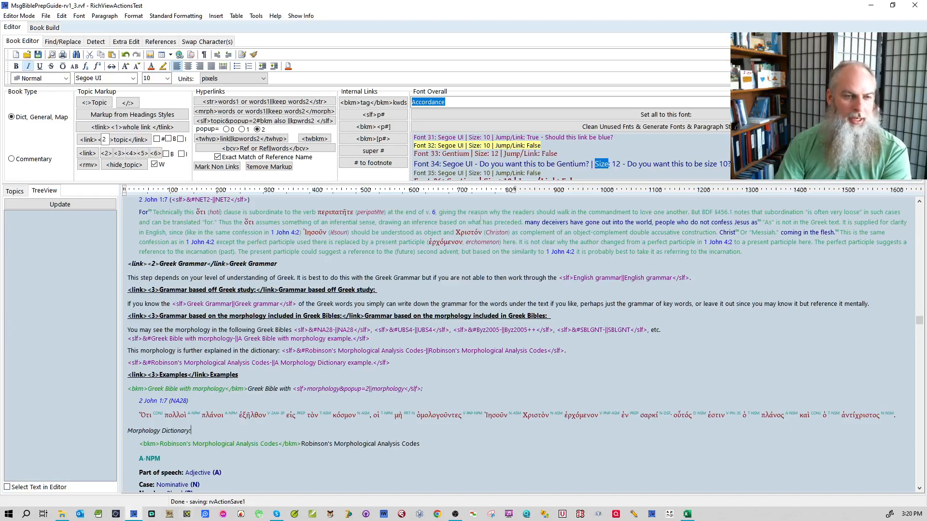
- Step through the next Font 34 occurrences in Greek Phrasing and Greek Main/Subdivisions to examine the spaces beside the Greek words
{"action": "left_click", "coordinate": [533, 164]}
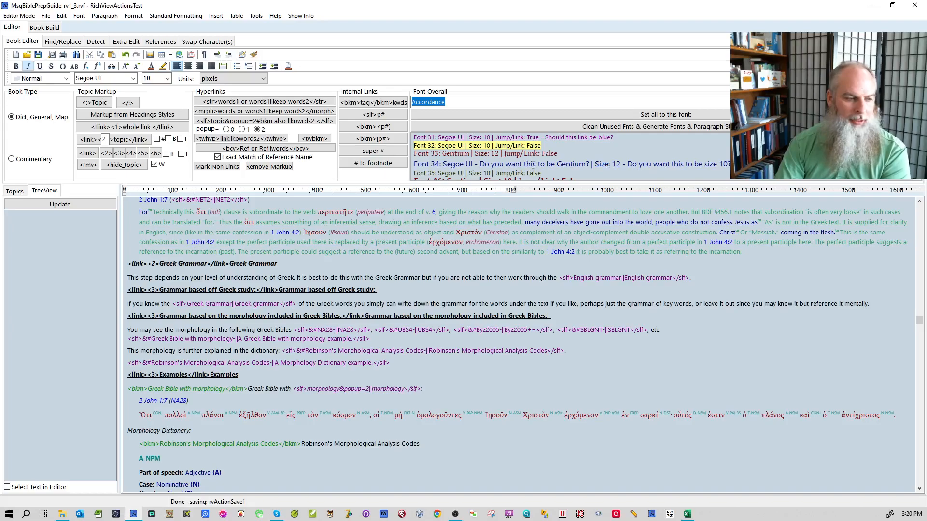
{"action": "double_click", "coordinate": [555, 164]}
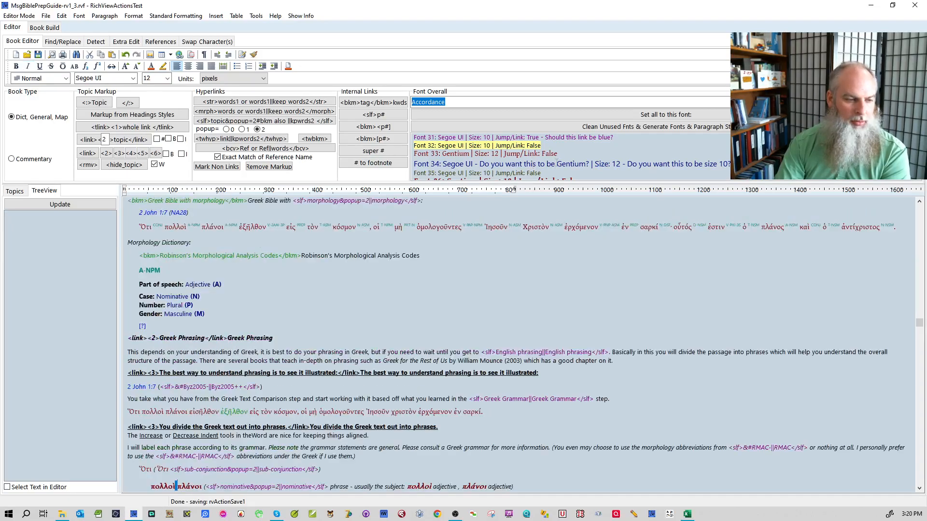
{"action": "double_click", "coordinate": [556, 164]}
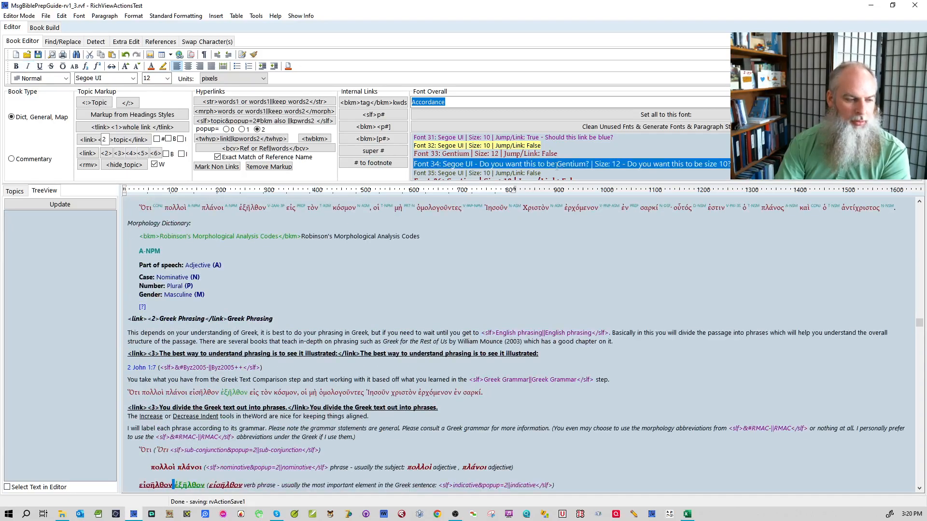
{"action": "double_click", "coordinate": [556, 165]}
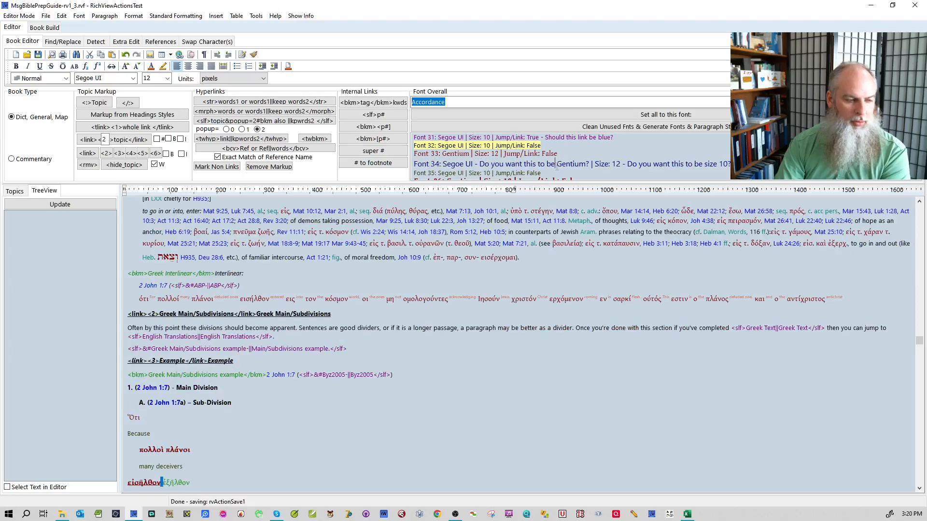
{"action": "left_click", "coordinate": [546, 376]}
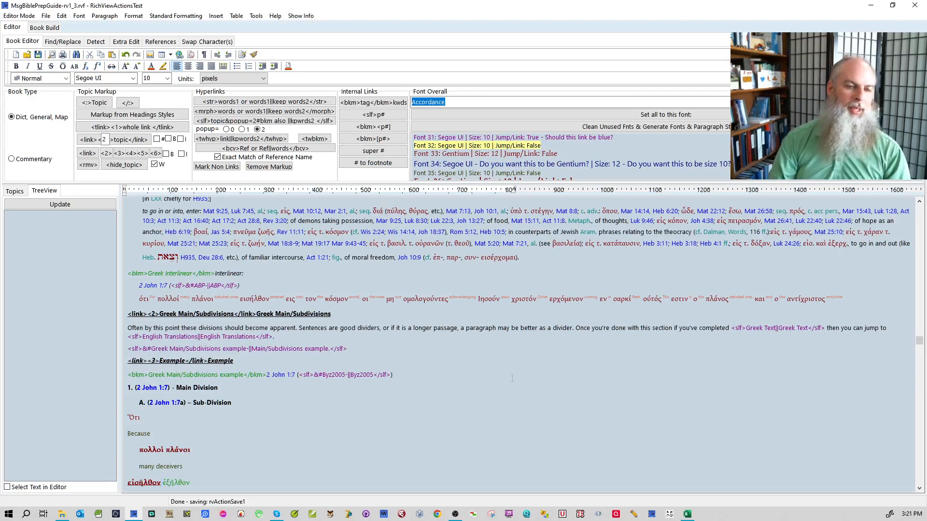
- Find the Font 47 Times New Roman text, restarting the search from the beginning of the document
{"action": "scroll", "coordinate": [572, 172], "scroll_direction": "down", "scroll_amount": 5}
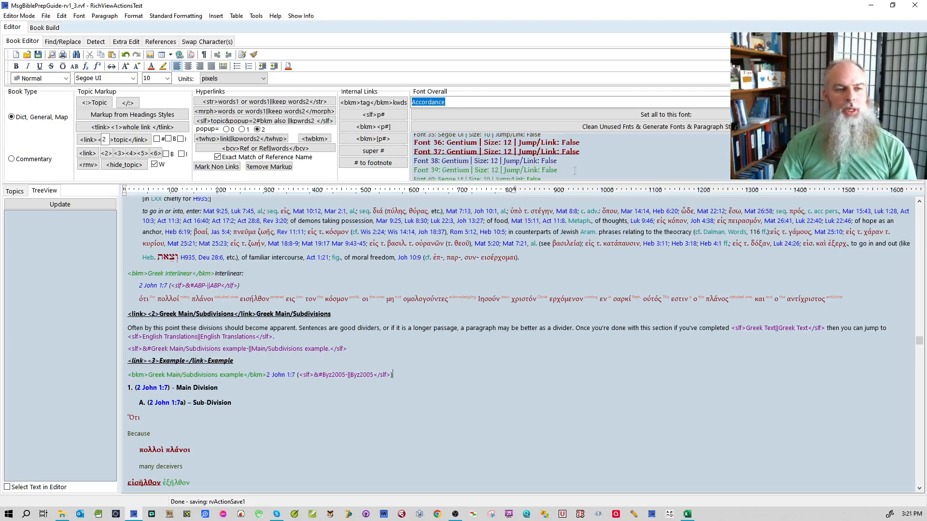
{"action": "scroll", "coordinate": [642, 153], "scroll_direction": "down", "scroll_amount": 2}
{"action": "left_click", "coordinate": [634, 159]}
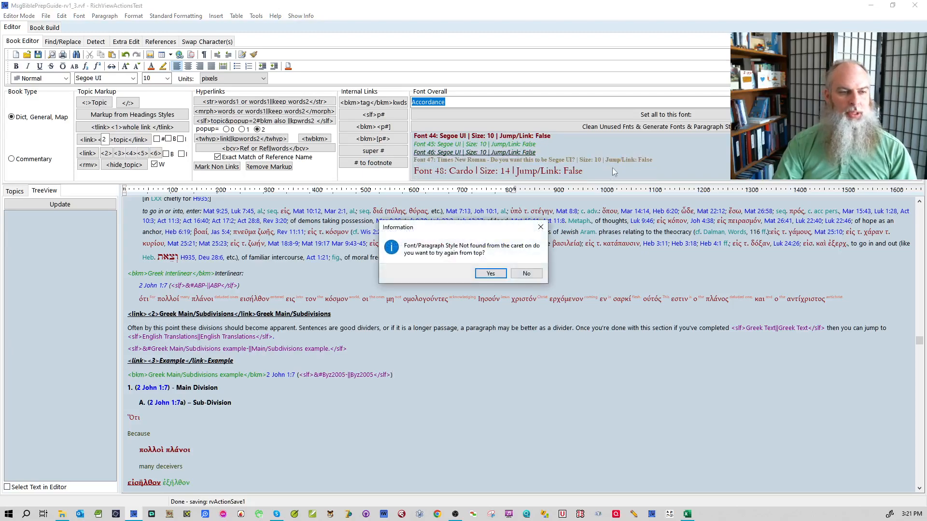
{"action": "left_click", "coordinate": [486, 274]}
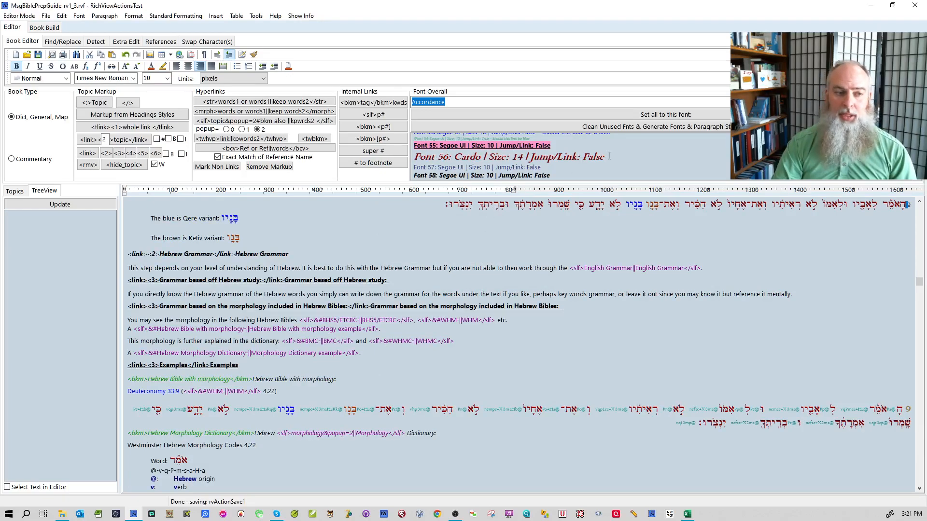
- Step through the Font 53 occurrences beside the WHMC links in Hebrew Phrasing and Hebrew Translate to examine the blue spaces
{"action": "scroll", "coordinate": [617, 152], "scroll_direction": "up", "scroll_amount": 1}
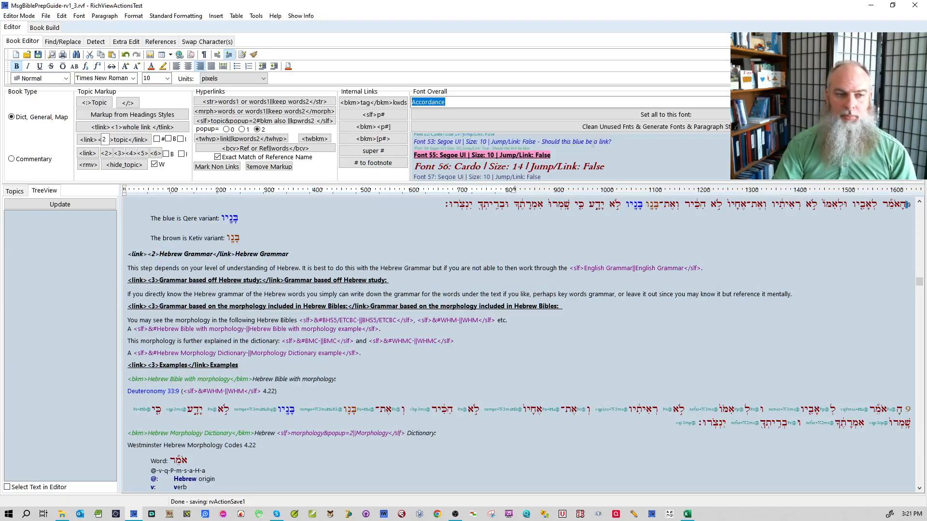
{"action": "double_click", "coordinate": [589, 142]}
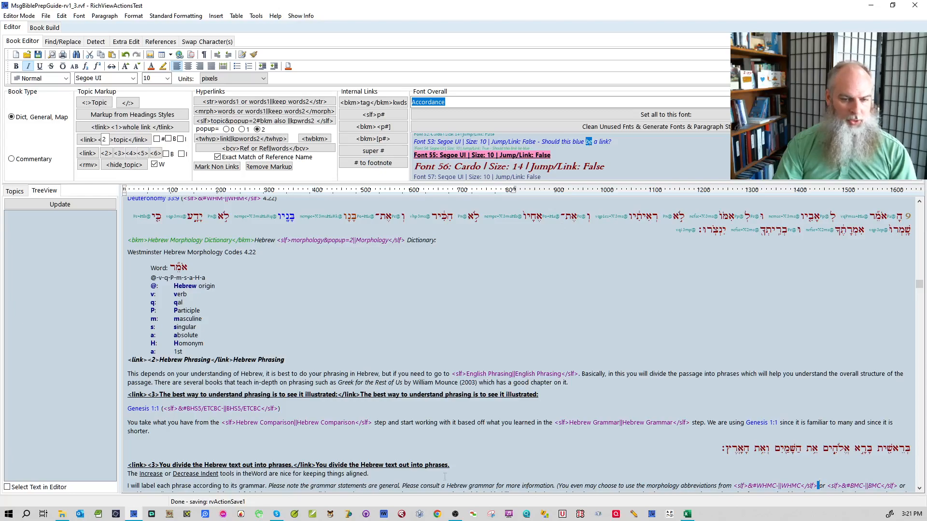
{"action": "scroll", "coordinate": [584, 348], "scroll_direction": "down", "scroll_amount": 3}
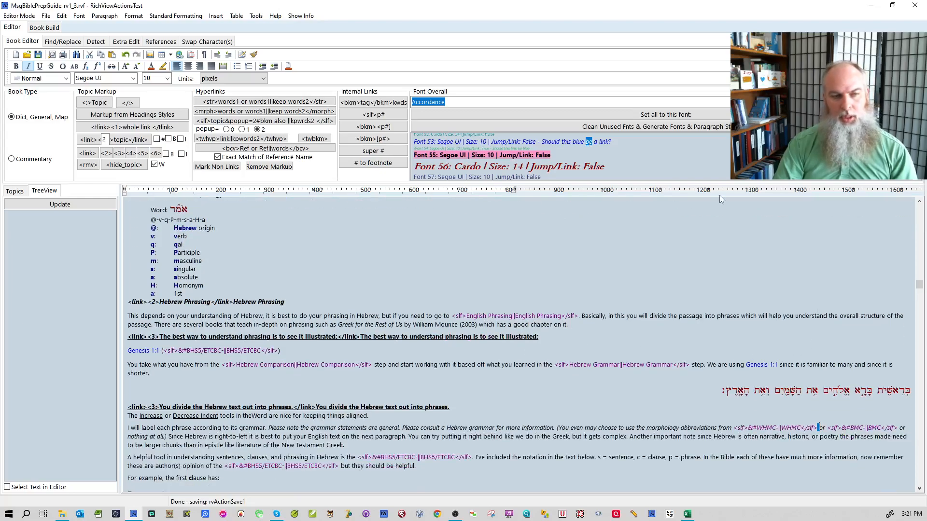
{"action": "double_click", "coordinate": [595, 142]}
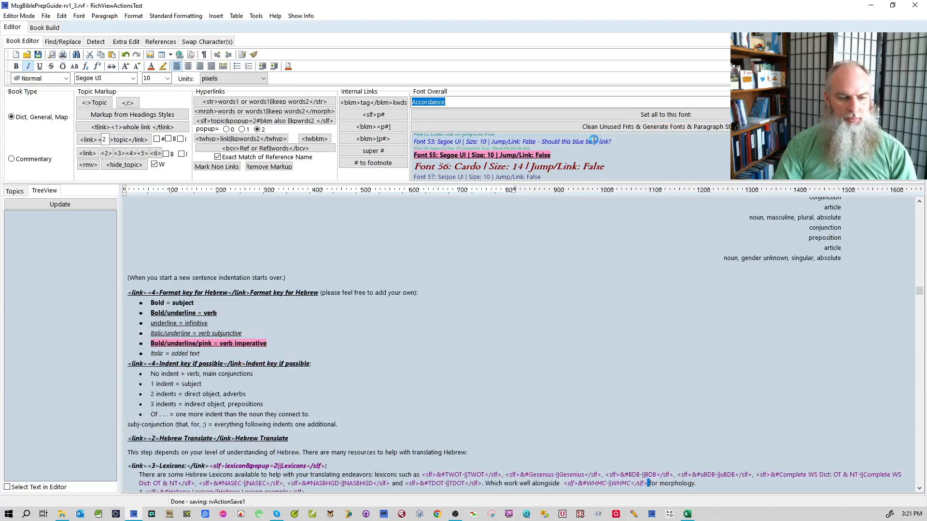
{"action": "double_click", "coordinate": [595, 141]}
{"action": "left_click", "coordinate": [490, 274]}
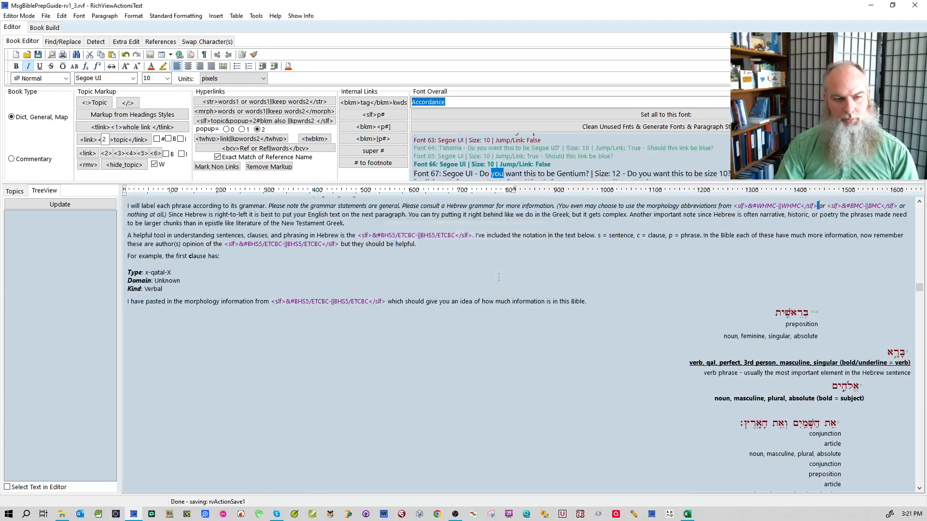
{"action": "left_click", "coordinate": [582, 222]}
- Find the text using Fonts 69 to 73 in the 2 John 1:7 NET2 and NA28 examples to check its formatting
{"action": "left_click", "coordinate": [618, 165]}
{"action": "scroll", "coordinate": [619, 165], "scroll_direction": "down", "scroll_amount": 2}
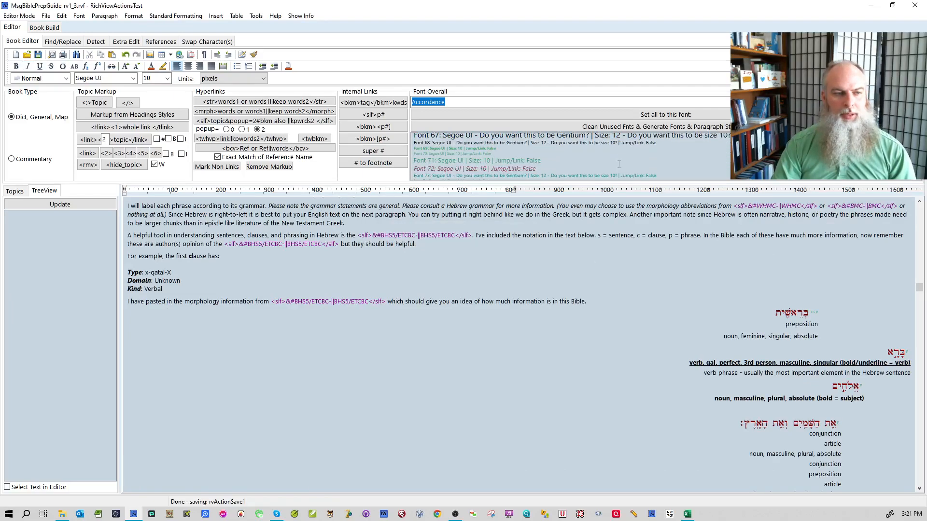
{"action": "left_click", "coordinate": [487, 143]}
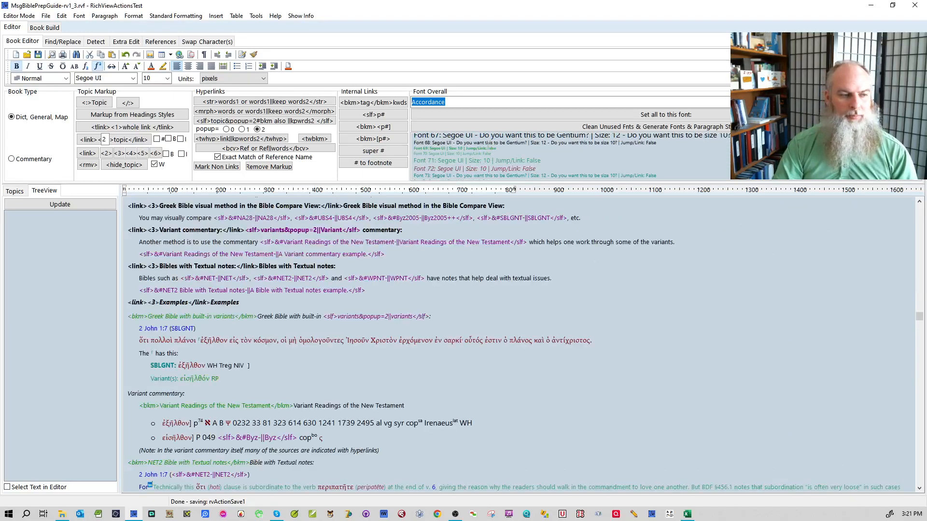
{"action": "double_click", "coordinate": [487, 154]}
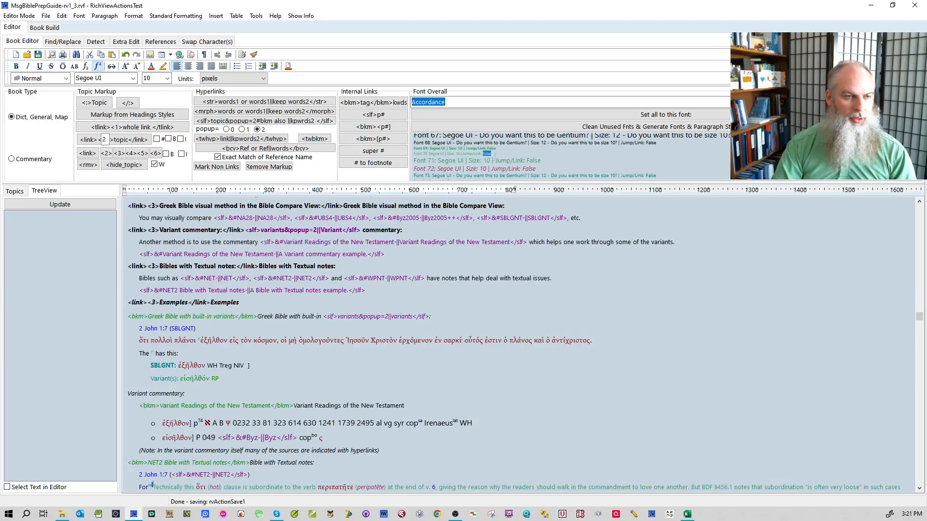
{"action": "left_click", "coordinate": [554, 171]}
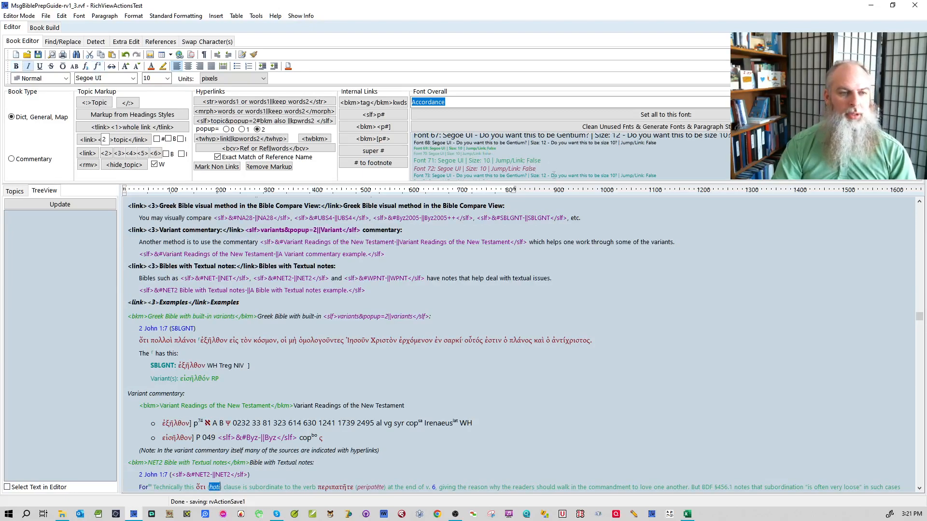
{"action": "left_click", "coordinate": [555, 178]}
- Find the size 12 Font 81 text in Greek Word Study and examine where that style is used
{"action": "scroll", "coordinate": [562, 169], "scroll_direction": "down", "scroll_amount": 3}
{"action": "scroll", "coordinate": [566, 164], "scroll_direction": "down", "scroll_amount": 1}
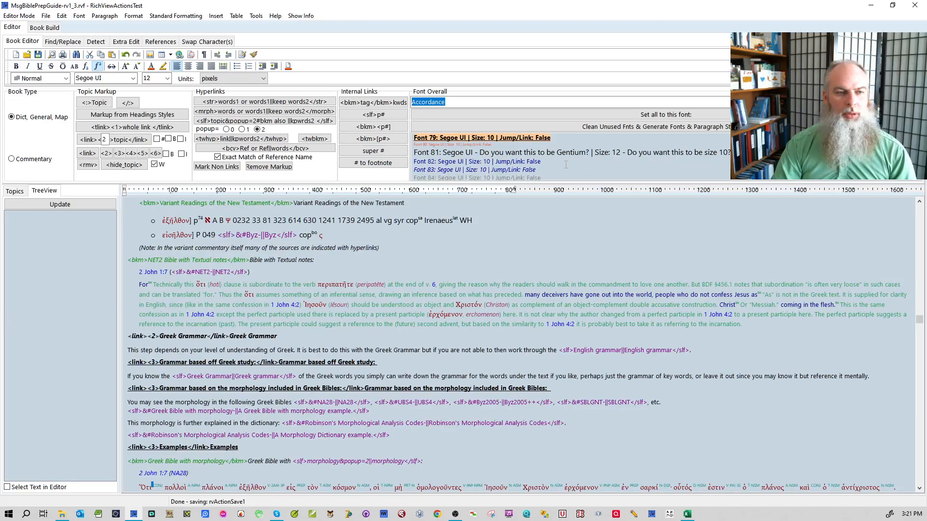
{"action": "double_click", "coordinate": [469, 152]}
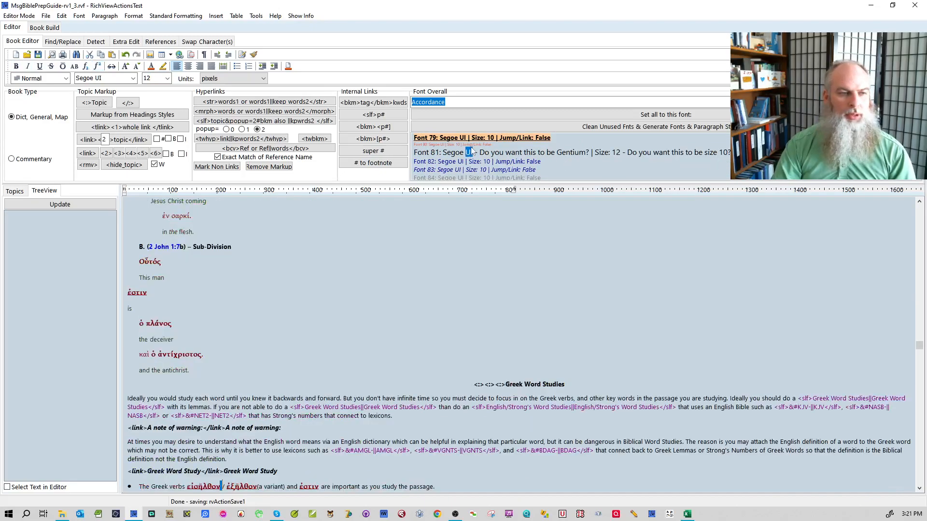
{"action": "left_click", "coordinate": [495, 271]}
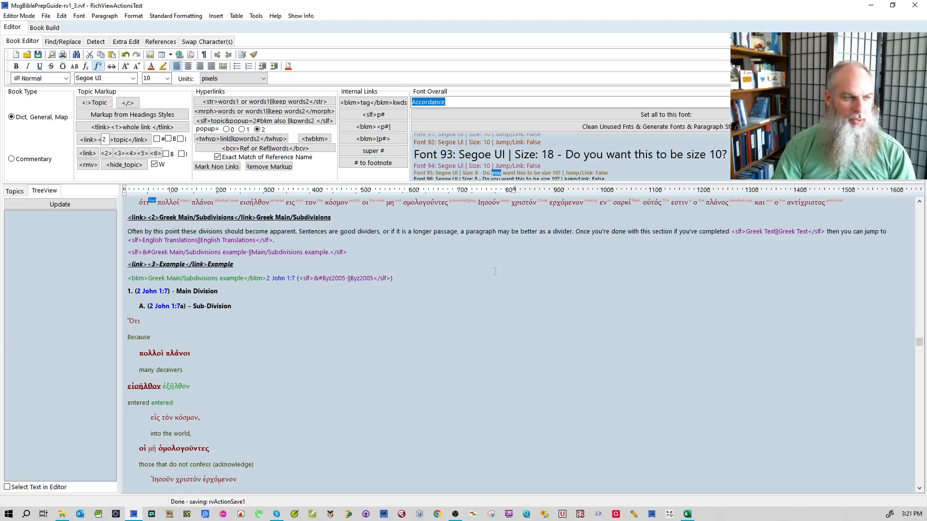
- Find the size 18 Font 93 text, delete the stray space after 2 John 1:7-11 under "Believers be alert!", and check for further occurrences
{"action": "double_click", "coordinate": [561, 153]}
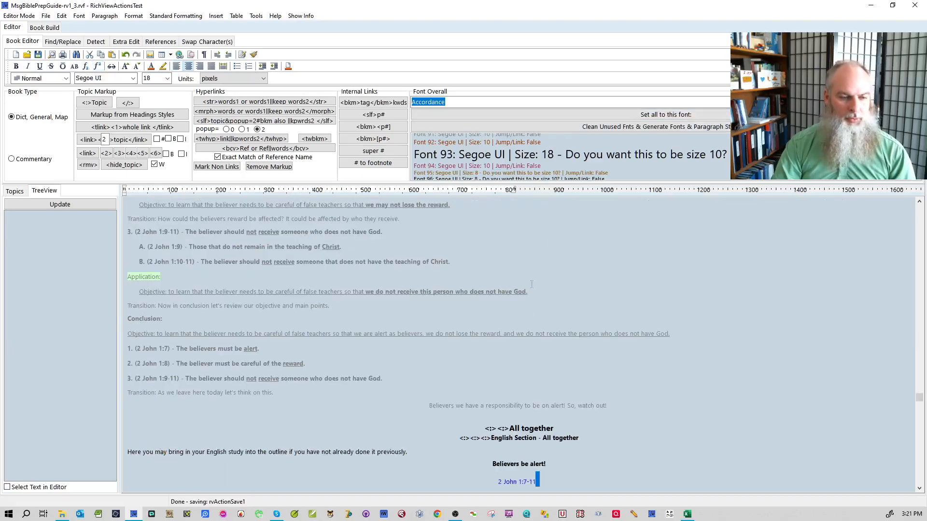
{"action": "left_click", "coordinate": [566, 486]}
{"action": "key", "text": "BackSpace"}
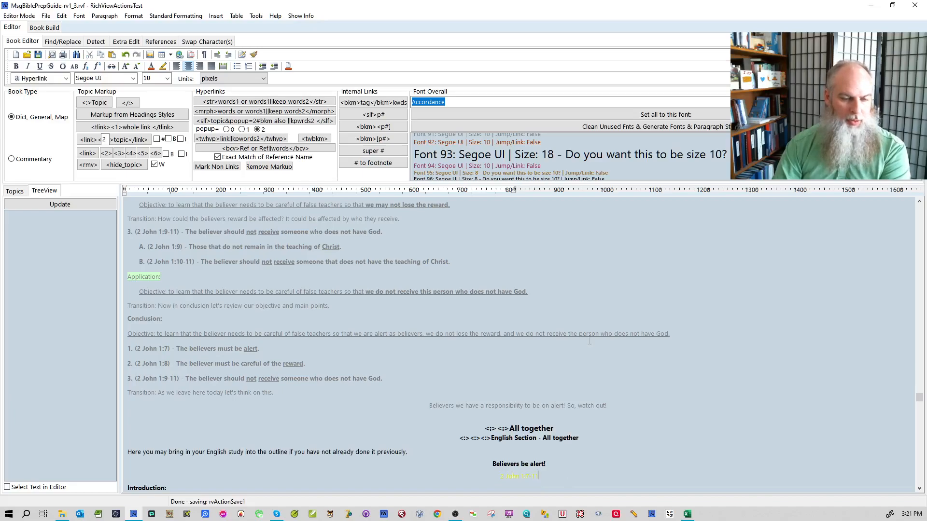
{"action": "double_click", "coordinate": [594, 154]}
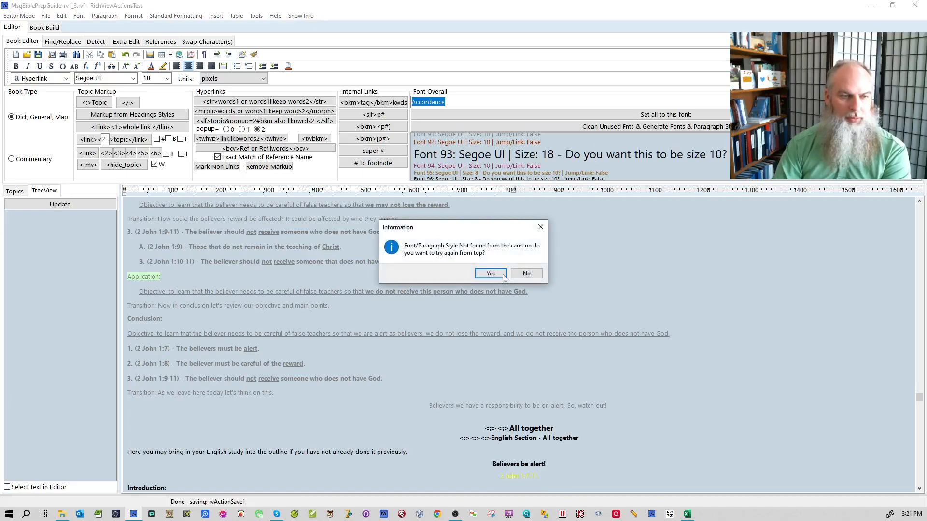
{"action": "left_click", "coordinate": [526, 274]}
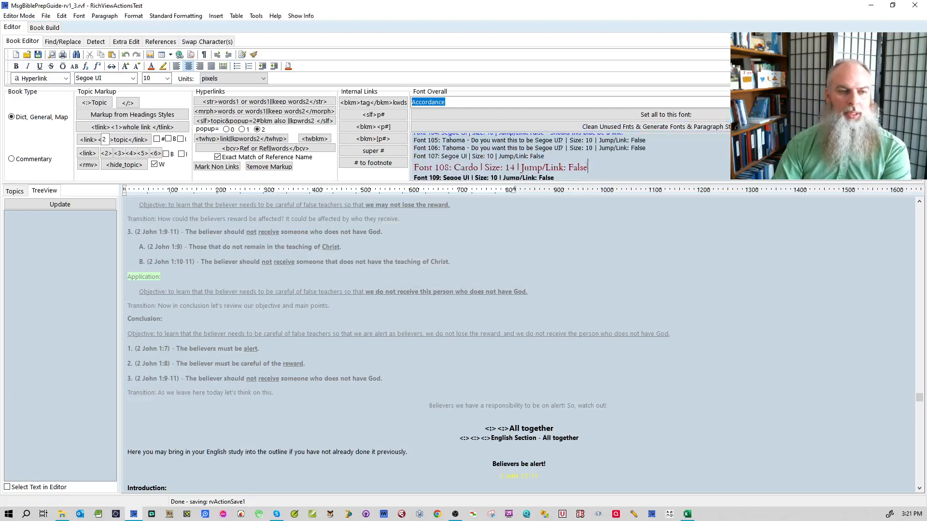
- Find the nonstandard Arial Font 112 text in Hebrew Phrasing, and clean unused fonts while regenerating the font and paragraph style list
{"action": "scroll", "coordinate": [631, 168], "scroll_direction": "down", "scroll_amount": 2}
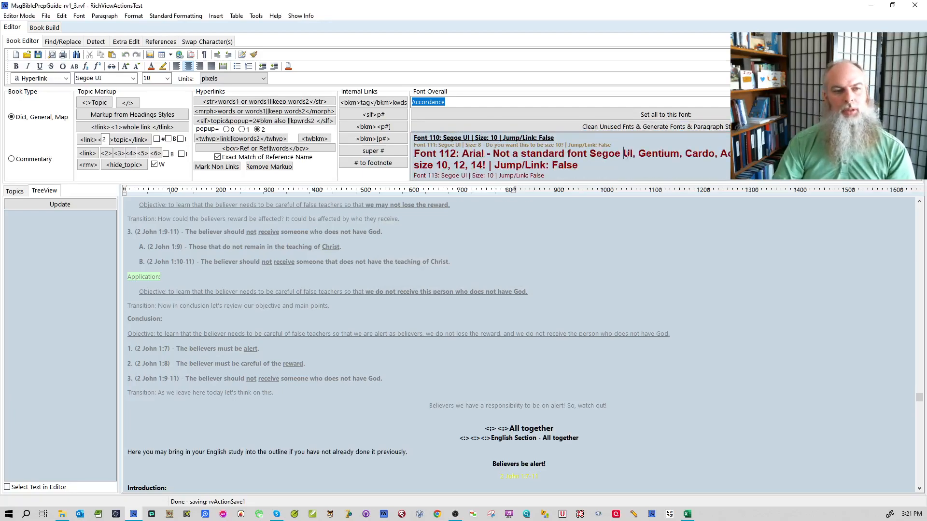
{"action": "left_click", "coordinate": [625, 154]}
{"action": "left_click", "coordinate": [487, 273]}
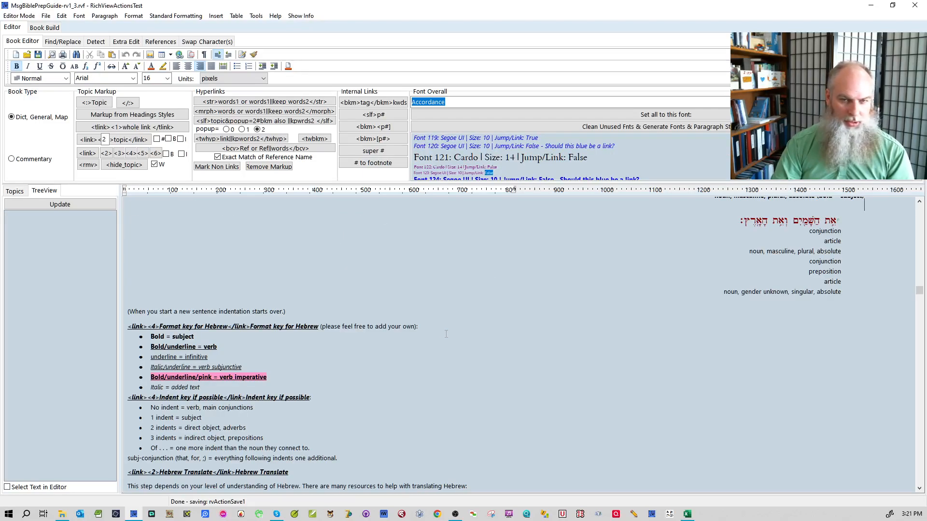
{"action": "scroll", "coordinate": [520, 318], "scroll_direction": "up", "scroll_amount": 2}
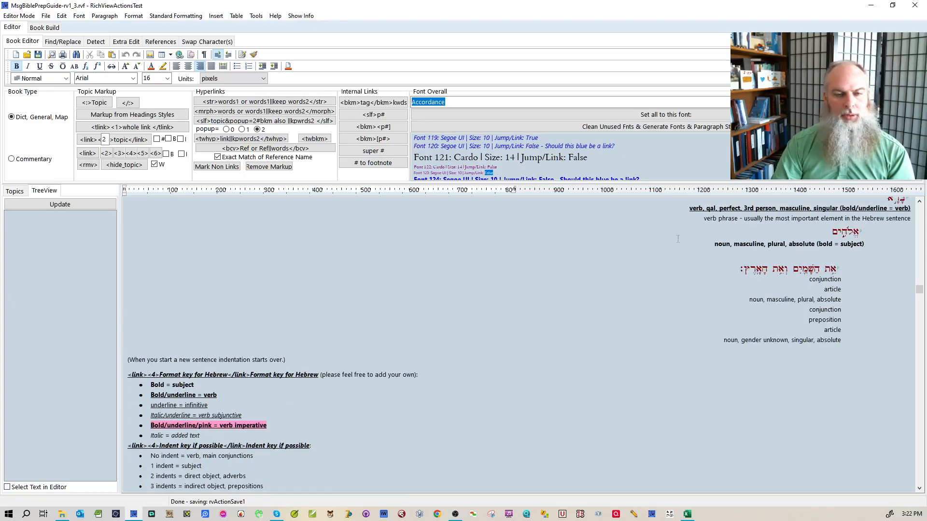
{"action": "left_click", "coordinate": [666, 128]}
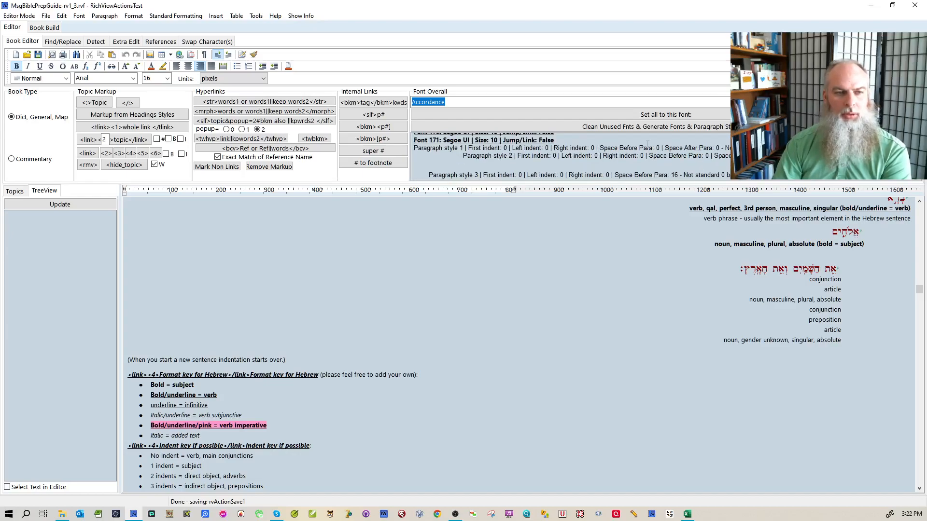
- Find the Paragraph style 1 text and set the "Digging into Word studies in Hebrew" paragraph's spacing after to 6 pixels
{"action": "double_click", "coordinate": [647, 146]}
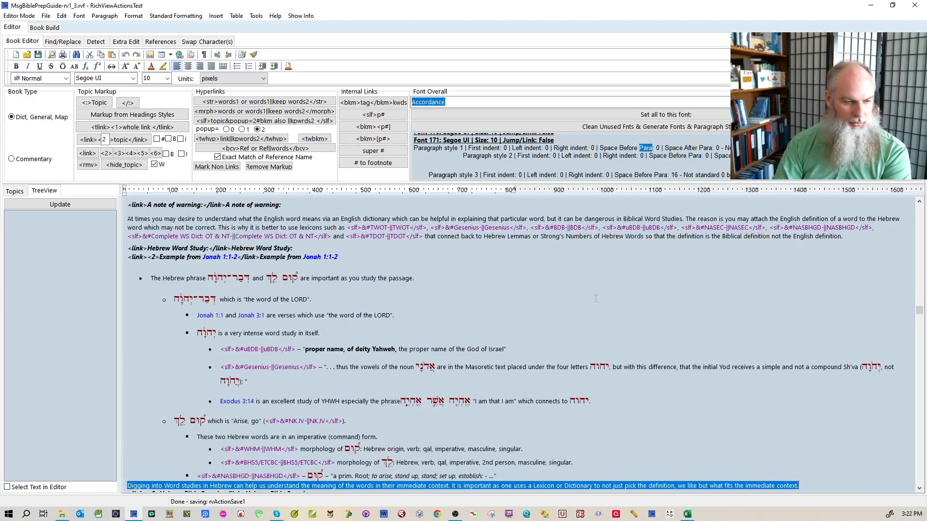
{"action": "scroll", "coordinate": [593, 300], "scroll_direction": "down", "scroll_amount": 3}
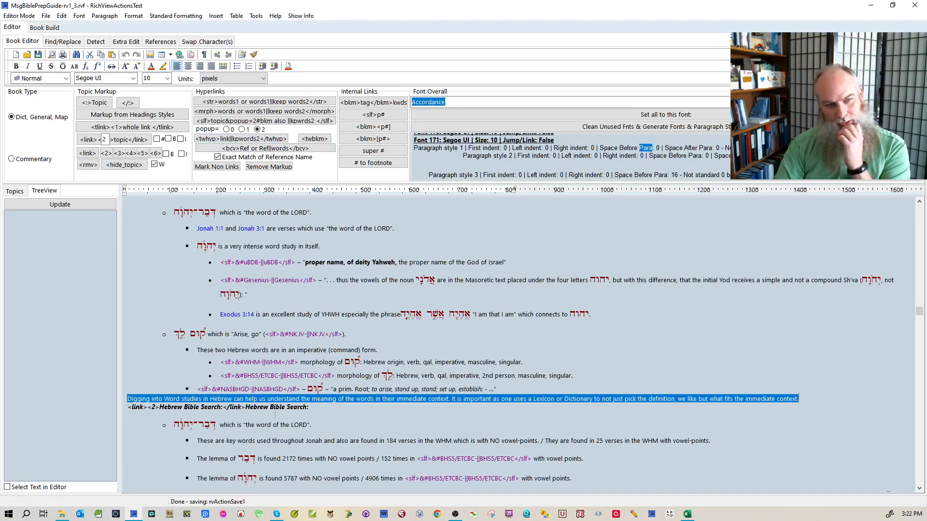
{"action": "right_click", "coordinate": [432, 400]}
{"action": "left_click", "coordinate": [460, 450]}
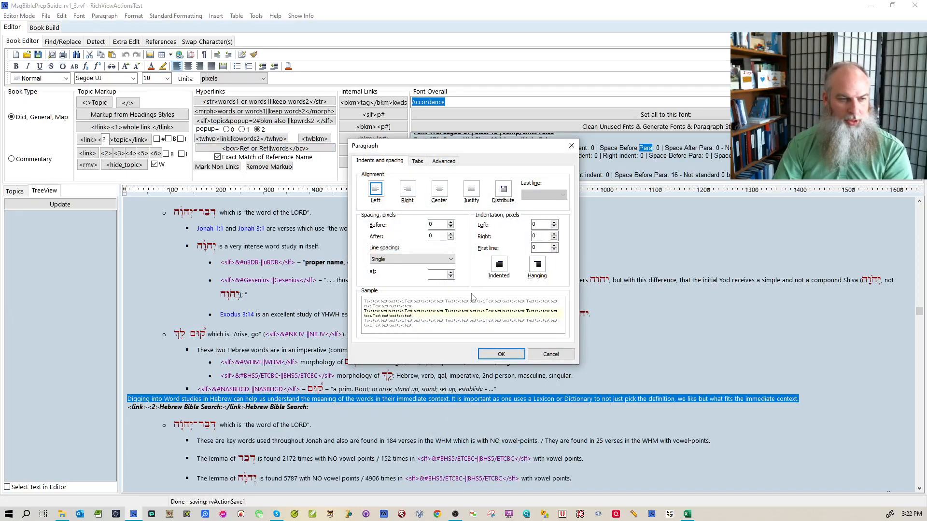
{"action": "type", "text": "6"}
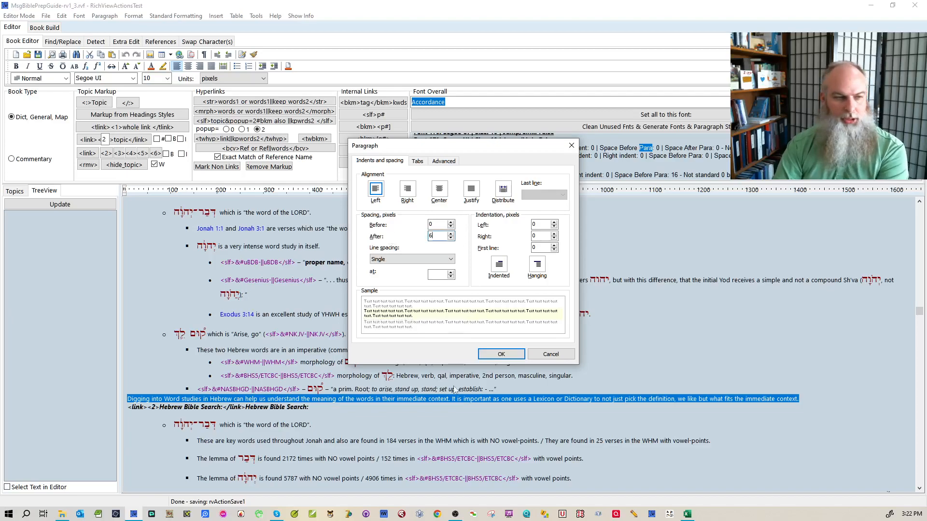
{"action": "left_click", "coordinate": [512, 352]}
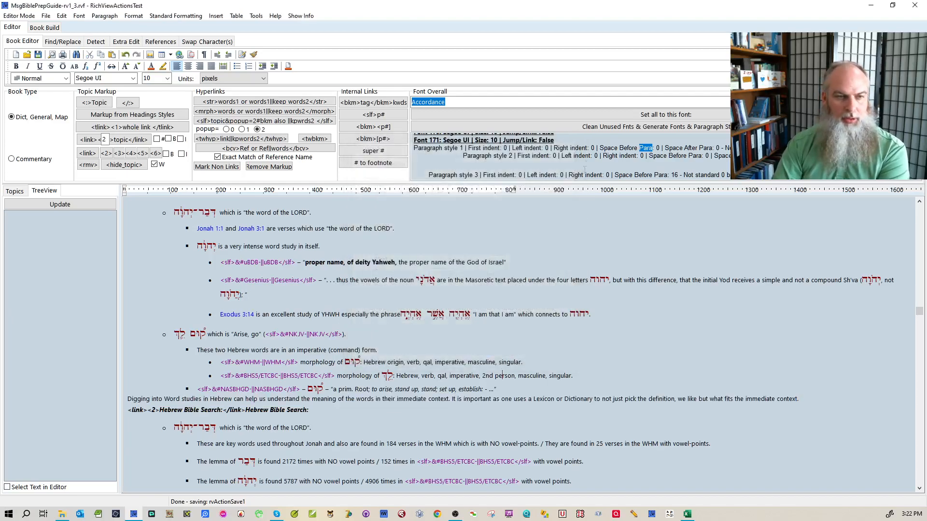
- Find the Paragraph style 2 text and set the spacing after the 2 John 1:7(-11) line under Interpretation Objective to 6 pixels
{"action": "double_click", "coordinate": [590, 158]}
{"action": "left_click", "coordinate": [541, 399]}
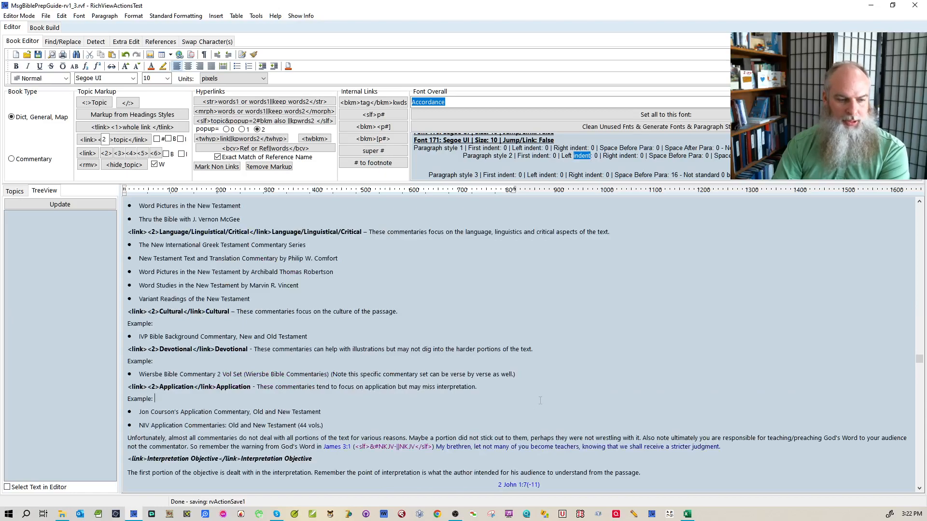
{"action": "scroll", "coordinate": [551, 408], "scroll_direction": "down", "scroll_amount": 4}
{"action": "scroll", "coordinate": [550, 408], "scroll_direction": "down", "scroll_amount": 1}
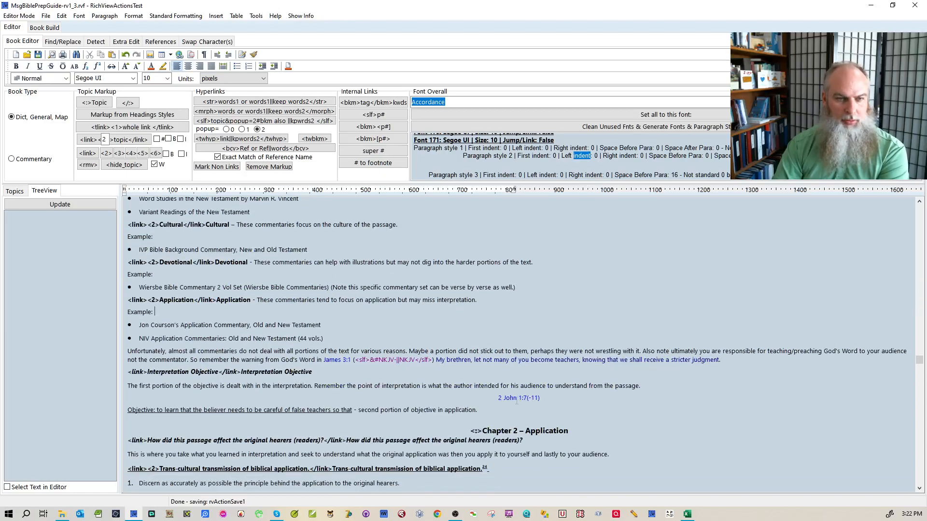
{"action": "left_click_drag", "start_coordinate": [540, 398], "coordinate": [497, 398]}
{"action": "right_click", "coordinate": [504, 399]}
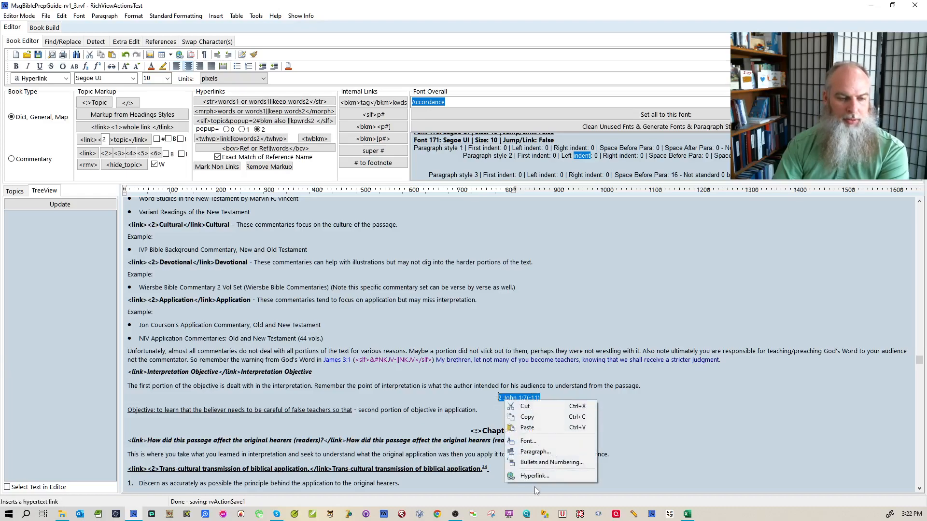
{"action": "left_click", "coordinate": [535, 452]}
{"action": "left_click", "coordinate": [441, 236]}
{"action": "key", "text": "BackSpace"}
{"action": "type", "text": "6"}
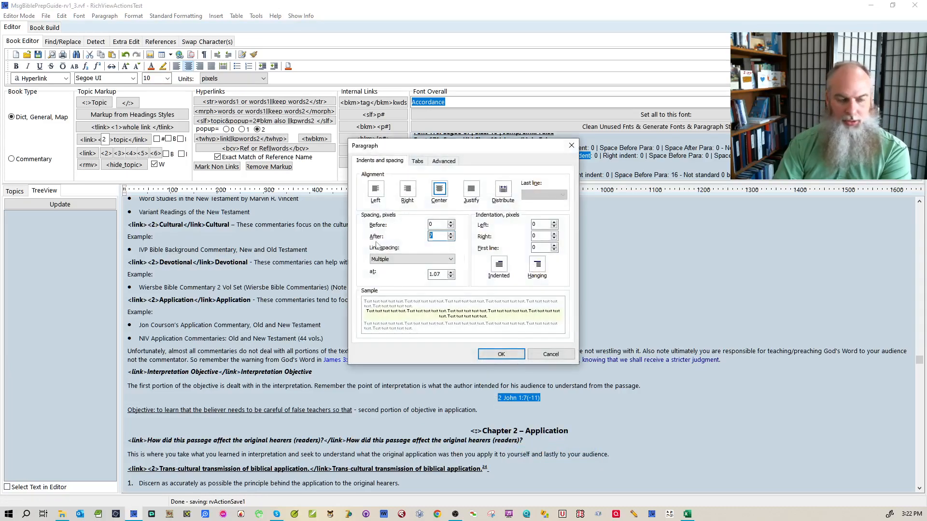
{"action": "left_click", "coordinate": [502, 354]}
{"action": "left_click", "coordinate": [636, 255]}
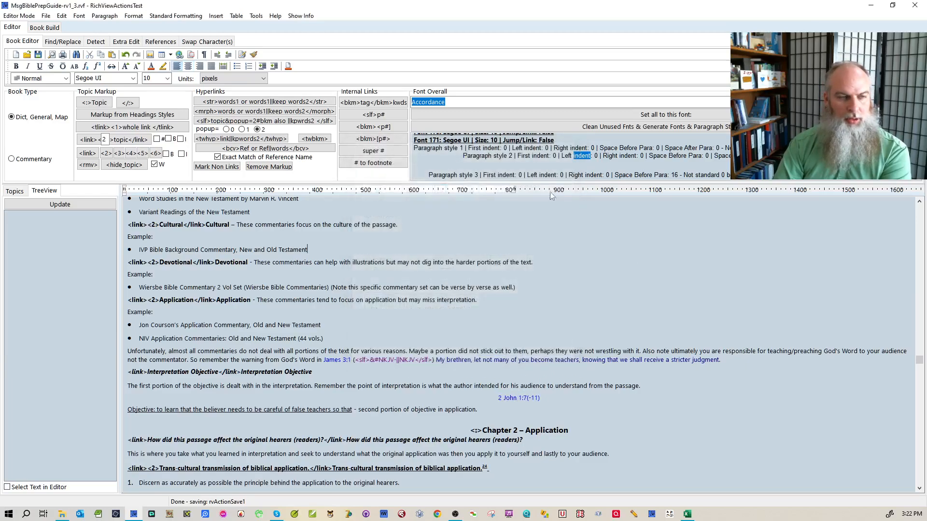
- Find the next Paragraph style 2 text and set the spacing after the "Introduction:" line above "An illustration: The fear of the LORD" to 6 pixels
{"action": "left_click", "coordinate": [568, 128]}
{"action": "double_click", "coordinate": [590, 158]}
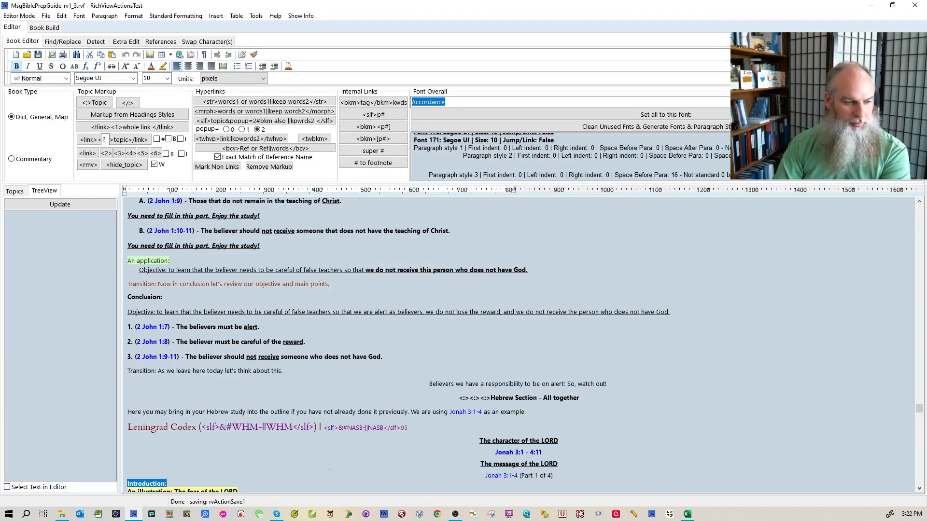
{"action": "left_click", "coordinate": [331, 466]}
{"action": "scroll", "coordinate": [330, 466], "scroll_direction": "down", "scroll_amount": 4}
{"action": "double_click", "coordinate": [145, 406]}
{"action": "right_click", "coordinate": [144, 407]}
{"action": "left_click", "coordinate": [170, 458]}
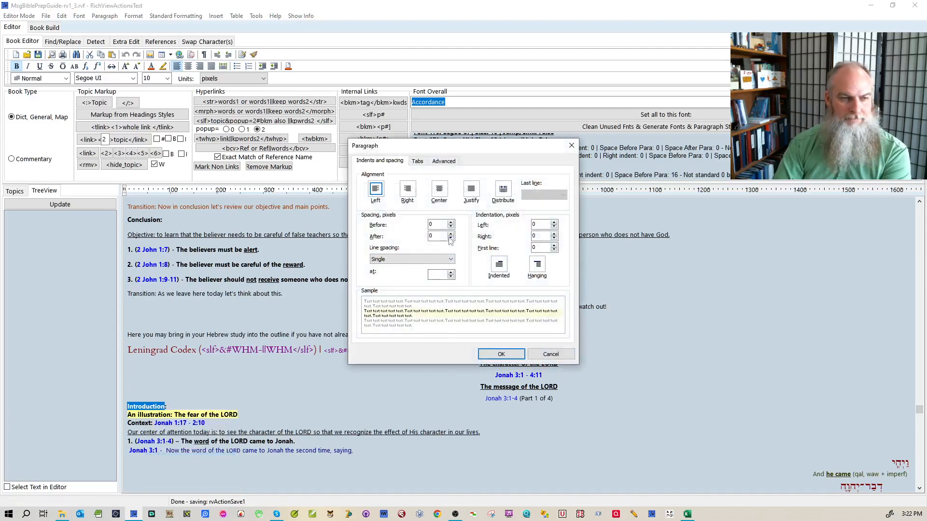
{"action": "left_click", "coordinate": [451, 233]}
{"action": "left_click", "coordinate": [451, 233]}
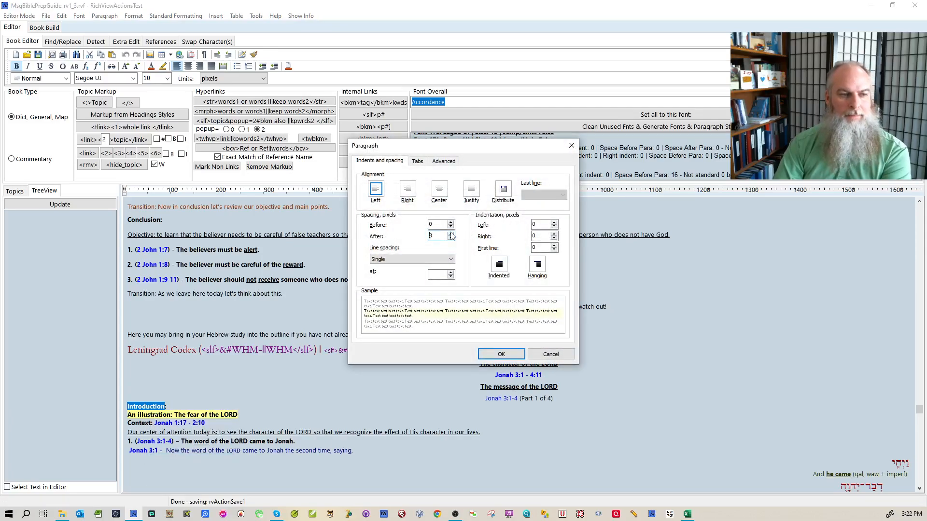
{"action": "left_click", "coordinate": [451, 233]}
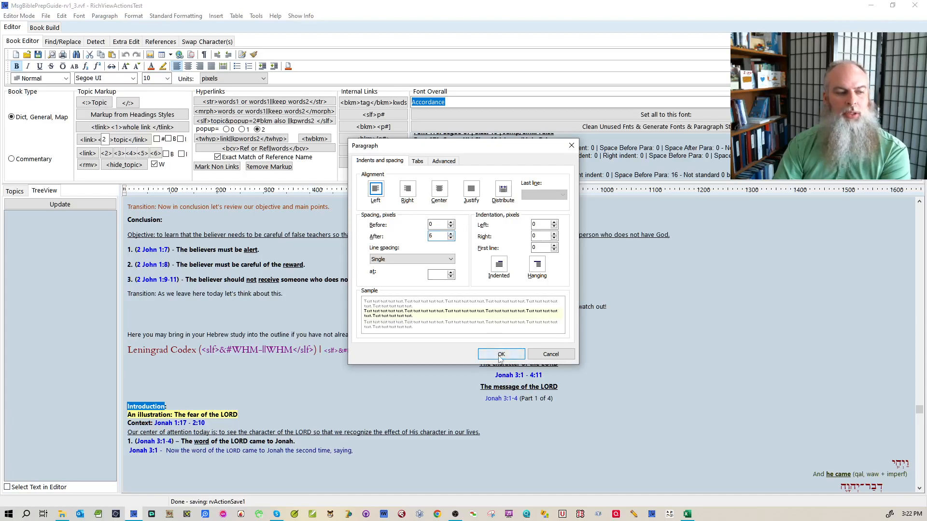
{"action": "left_click", "coordinate": [501, 354]}
{"action": "left_click", "coordinate": [303, 445]}
{"action": "left_click", "coordinate": [176, 16]}
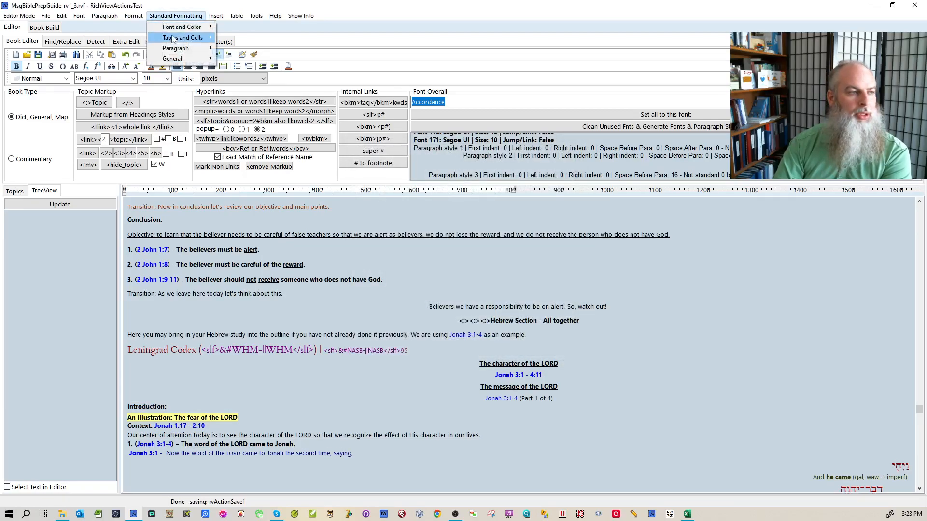
{"action": "mouse_move", "coordinate": [185, 47]}
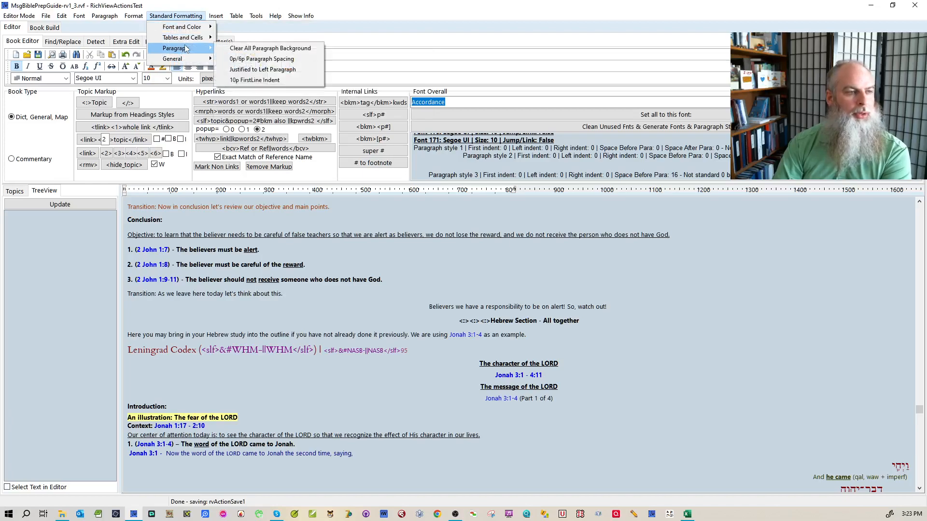
{"action": "left_click", "coordinate": [294, 326]}
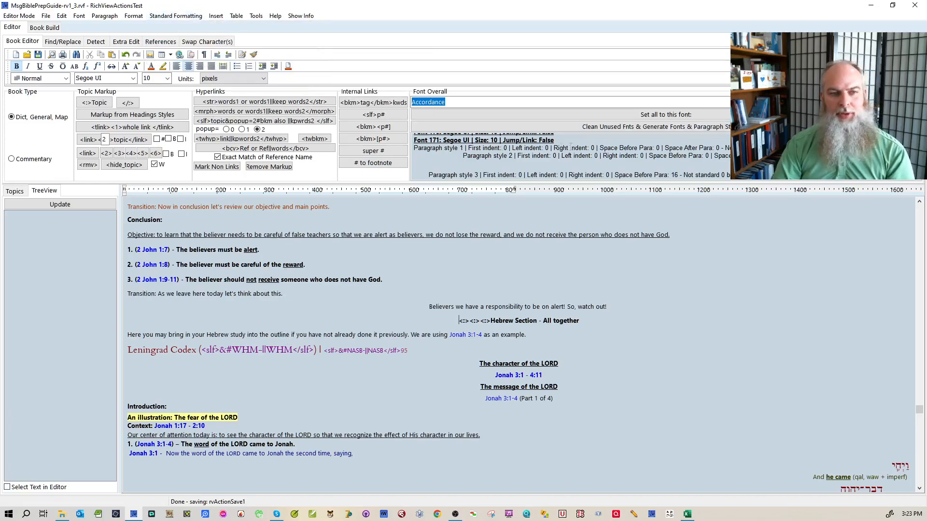
- Regenerate the style list, find the Paragraph style 1 text, and set spacing after the "An illustration" and "Context" lines to 6 pixels
{"action": "left_click", "coordinate": [617, 128]}
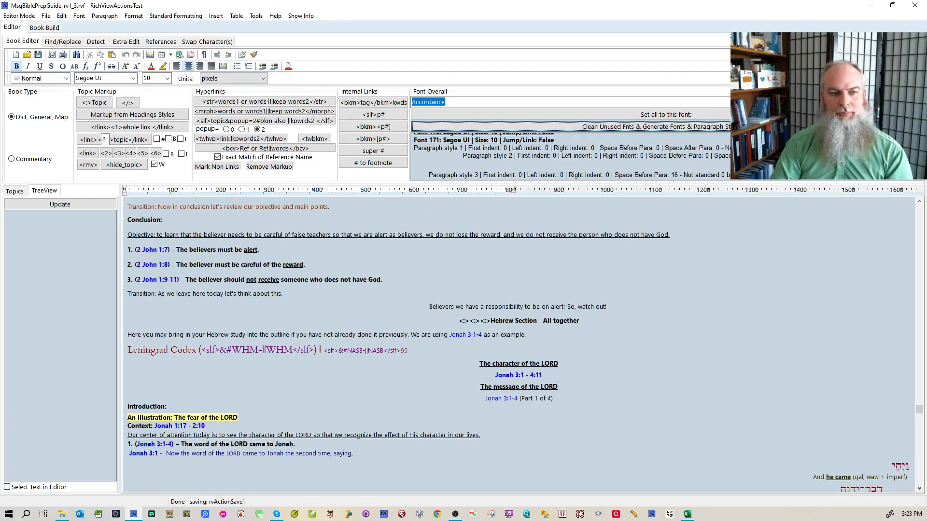
{"action": "double_click", "coordinate": [625, 147]}
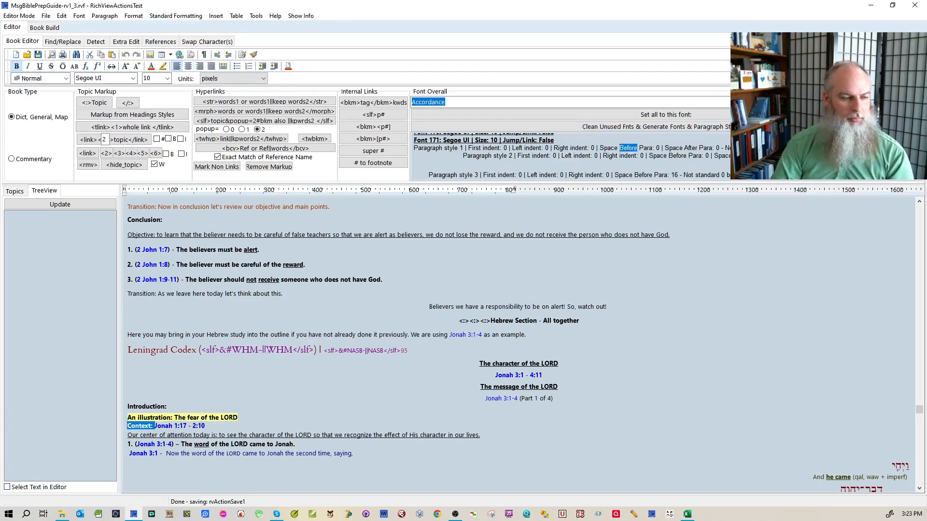
{"action": "left_click_drag", "start_coordinate": [229, 425], "coordinate": [129, 417]}
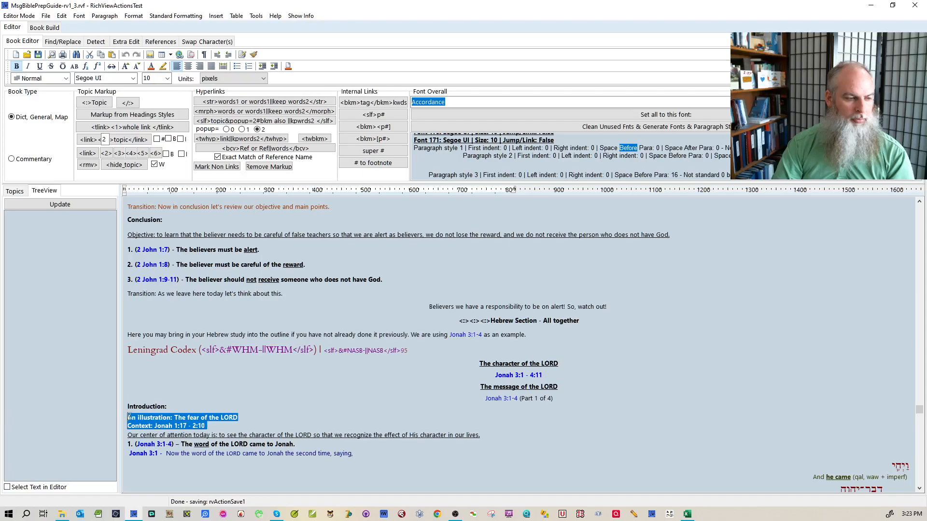
{"action": "right_click", "coordinate": [129, 419]}
{"action": "left_click", "coordinate": [154, 465]}
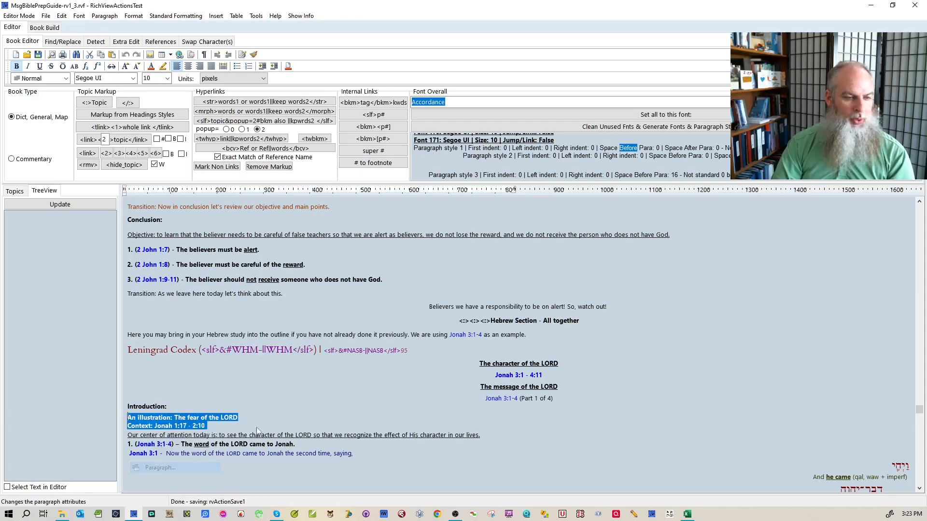
{"action": "left_click", "coordinate": [450, 234]}
{"action": "left_click", "coordinate": [451, 235]}
{"action": "left_click", "coordinate": [450, 234]}
{"action": "left_click", "coordinate": [451, 238]}
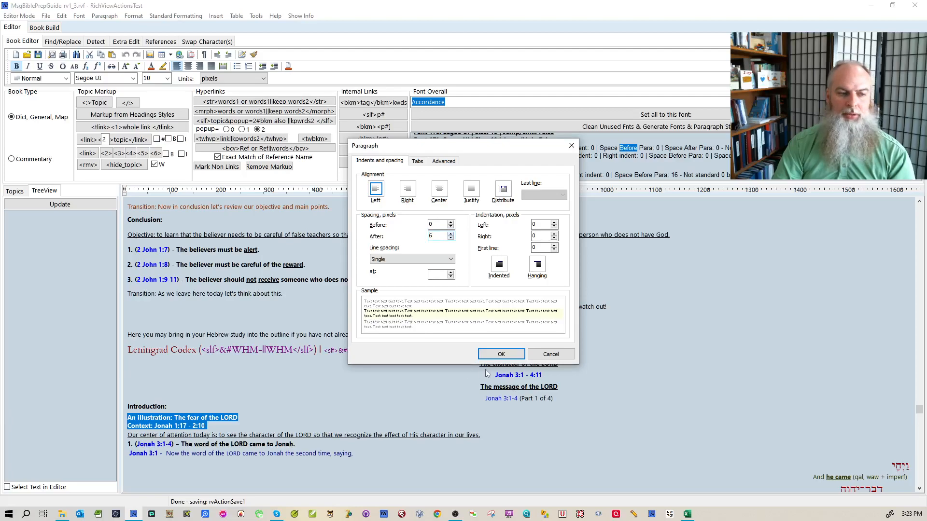
{"action": "left_click", "coordinate": [501, 355]}
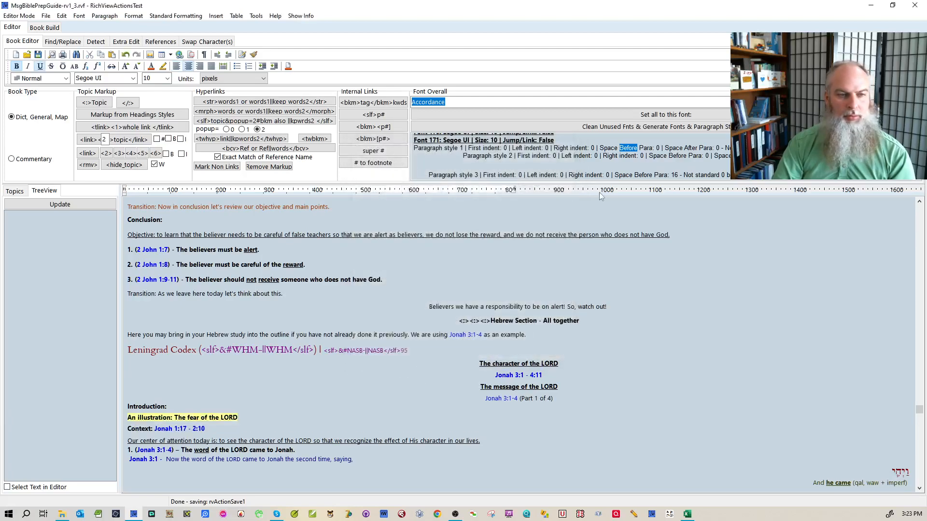
- Find further Paragraph style 1 text, and from the Genesis 19:24-26 paragraph through the Jonah 3:4 point set spacing before to 0 and enlarge spacing after
{"action": "double_click", "coordinate": [608, 148]}
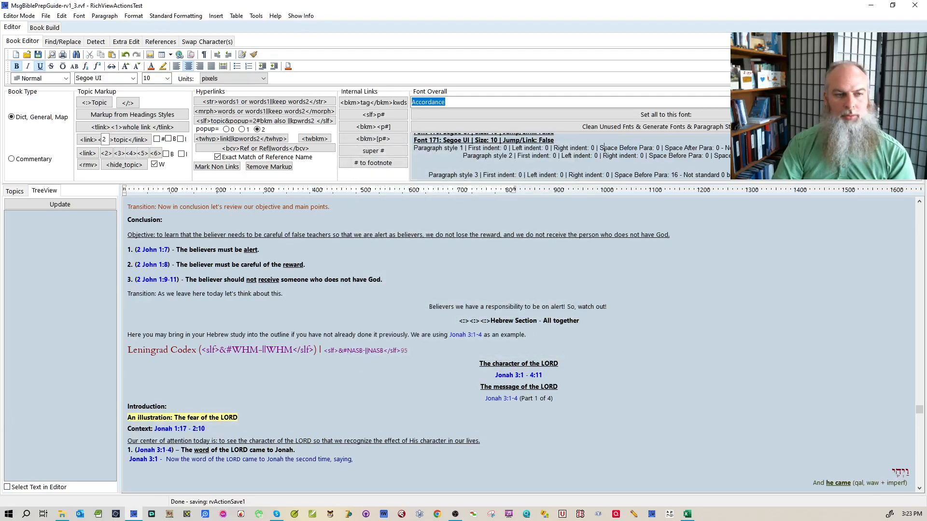
{"action": "left_click", "coordinate": [403, 423]}
{"action": "scroll", "coordinate": [402, 423], "scroll_direction": "down", "scroll_amount": 3}
{"action": "left_click_drag", "start_coordinate": [365, 441], "coordinate": [106, 399]}
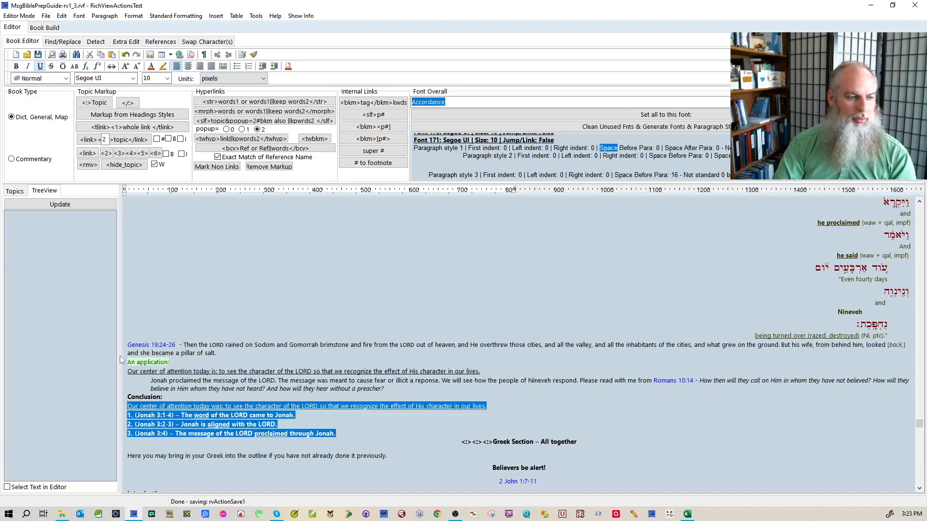
{"action": "left_click", "coordinate": [313, 397]}
{"action": "left_click_drag", "start_coordinate": [356, 436], "coordinate": [198, 346]}
{"action": "right_click", "coordinate": [198, 348]}
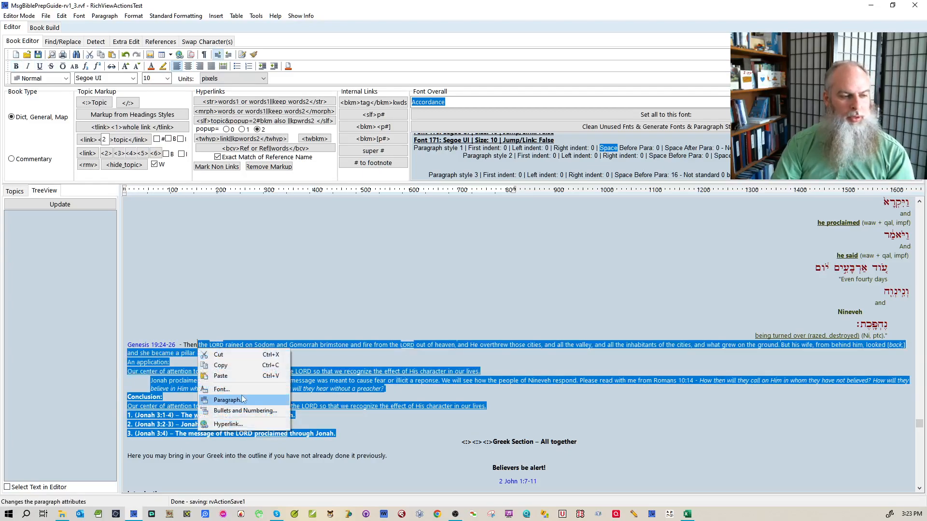
{"action": "left_click", "coordinate": [227, 400]}
{"action": "type", "text": "0"}
{"action": "key", "text": "Tab"}
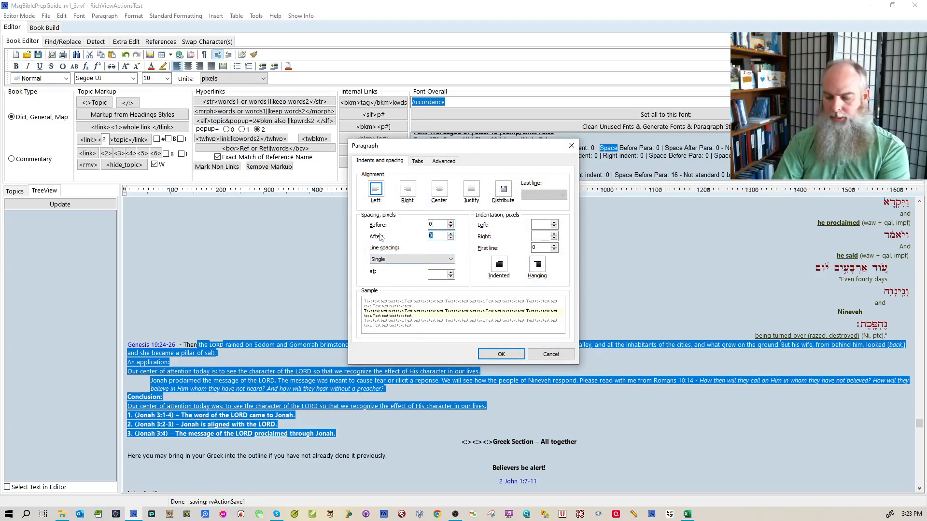
{"action": "left_click", "coordinate": [500, 355]}
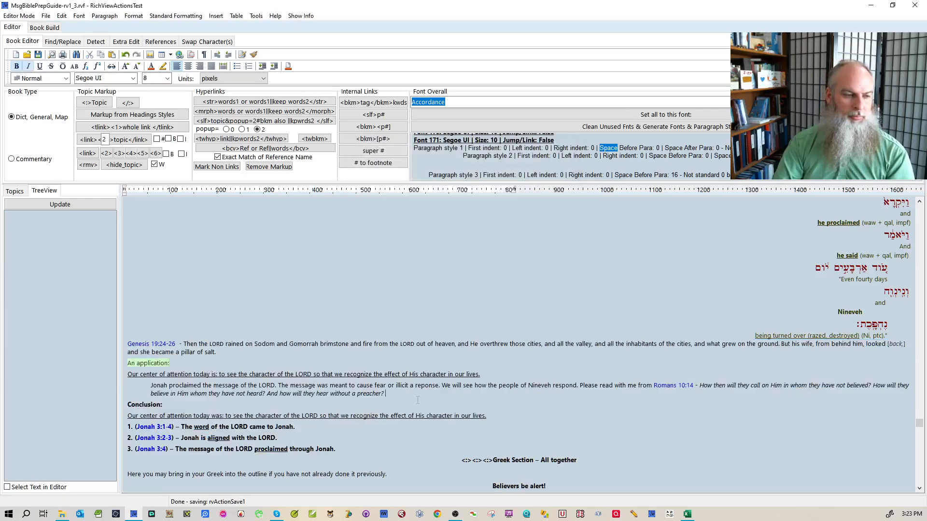
- Search the document for further occurrences of the remaining listed paragraph styles, retrying from the top
{"action": "double_click", "coordinate": [611, 151]}
{"action": "left_click", "coordinate": [506, 269]}
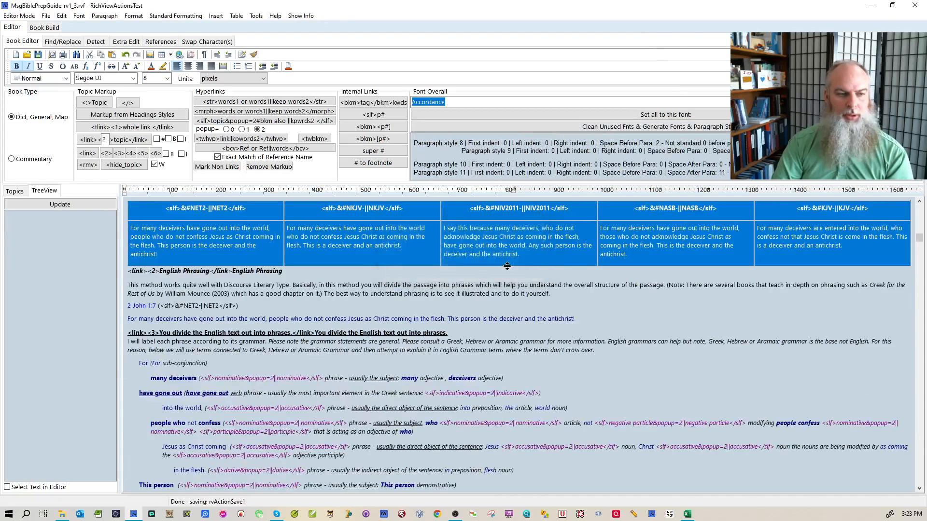
{"action": "left_click", "coordinate": [488, 332]}
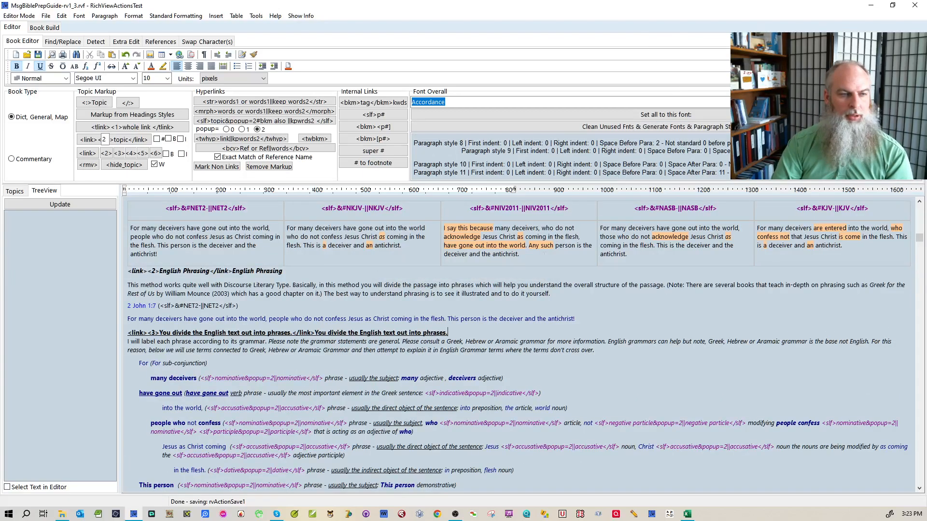
{"action": "double_click", "coordinate": [643, 143]}
{"action": "left_click", "coordinate": [484, 278]}
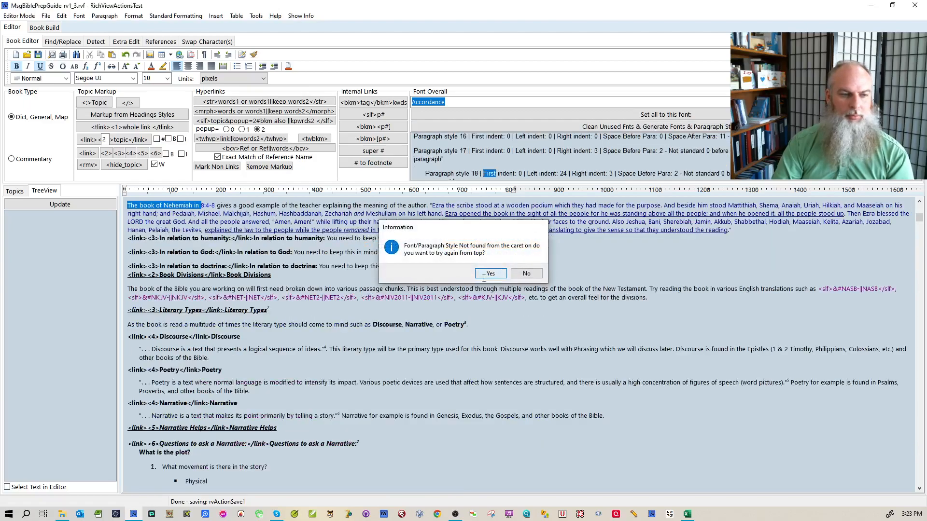
- Set spacing before to 0 pixels and correct the spacing after for the "intended meaning of the author" heading and the Nehemiah 8:4-8 paragraph
{"action": "left_click", "coordinate": [411, 310]}
{"action": "scroll", "coordinate": [387, 307], "scroll_direction": "up", "scroll_amount": 3}
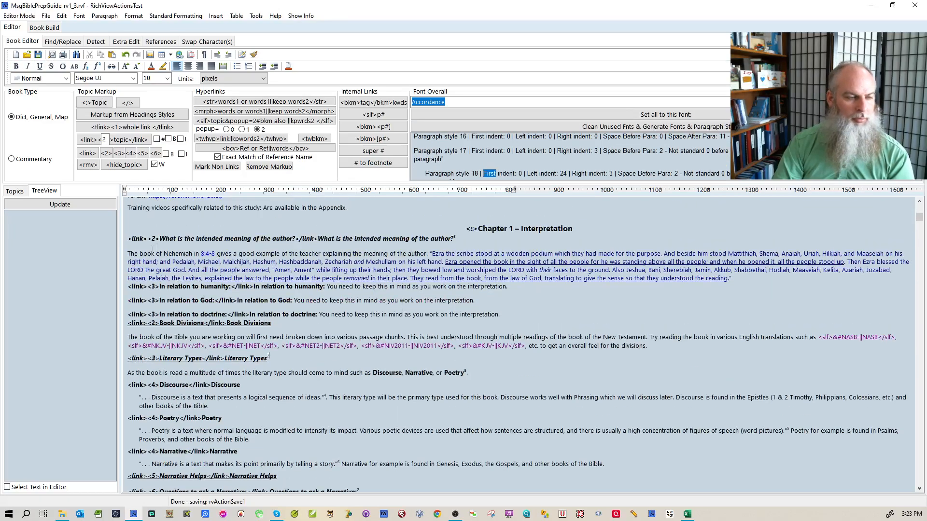
{"action": "left_click_drag", "start_coordinate": [196, 239], "coordinate": [254, 254]}
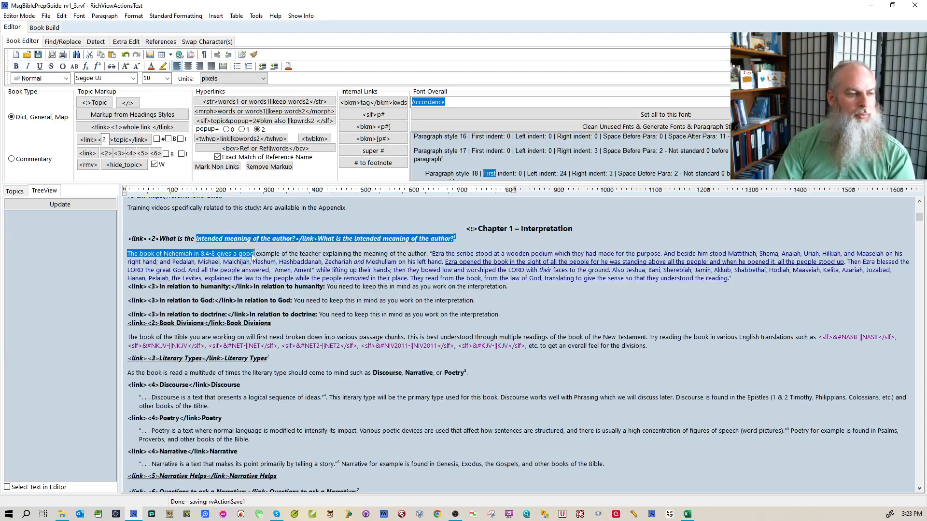
{"action": "right_click", "coordinate": [252, 255]}
{"action": "left_click", "coordinate": [278, 306]}
{"action": "left_click", "coordinate": [444, 225]}
{"action": "type", "text": "0"}
{"action": "left_click", "coordinate": [439, 235]}
{"action": "type", "text": "0"}
{"action": "left_click", "coordinate": [501, 354]}
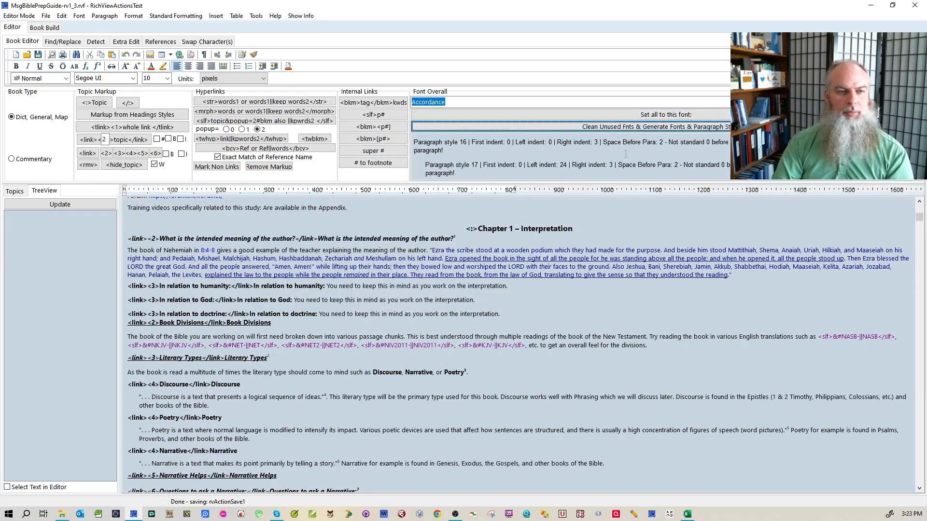
- Find the Paragraph style 16 text, remove the space before the "For many deceivers" verse under English Phrasing, and set its spacing after to 6 pixels
{"action": "double_click", "coordinate": [624, 142]}
{"action": "scroll", "coordinate": [579, 288], "scroll_direction": "down", "scroll_amount": 3}
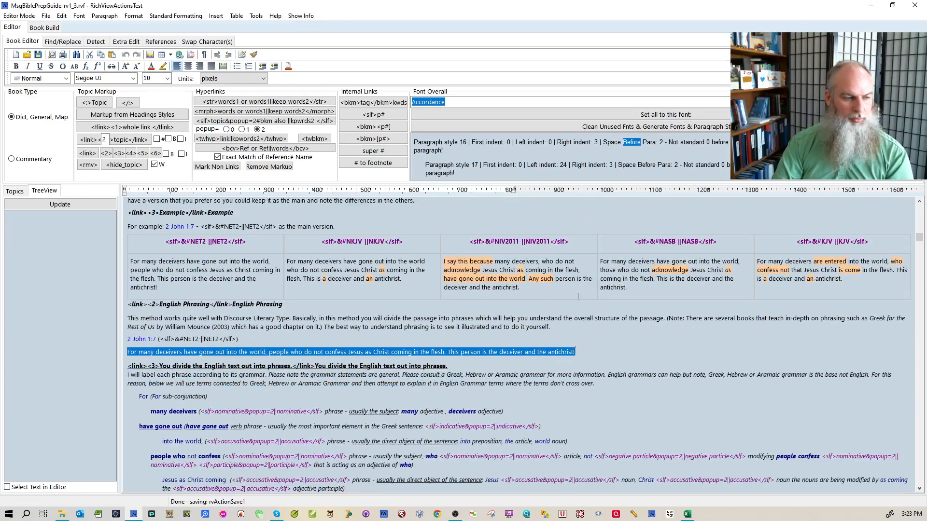
{"action": "right_click", "coordinate": [398, 352]}
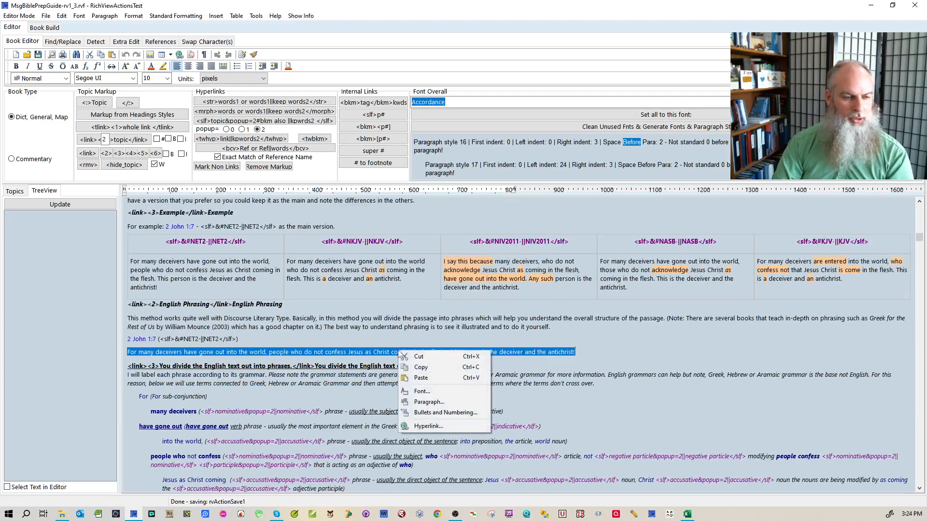
{"action": "left_click", "coordinate": [420, 400]}
{"action": "left_click", "coordinate": [451, 227]}
{"action": "left_click", "coordinate": [450, 227]}
{"action": "left_click_drag", "start_coordinate": [441, 236], "coordinate": [393, 239]}
{"action": "type", "text": "6"}
{"action": "left_click", "coordinate": [503, 356]}
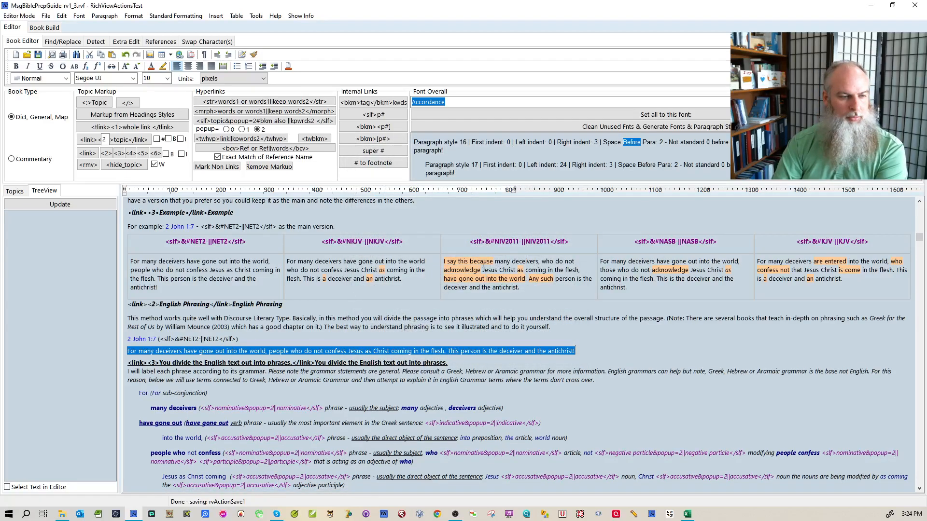
- Search for Paragraph style 17 text from the caret and again from the top, then end the search
{"action": "left_click", "coordinate": [483, 262]}
{"action": "left_click", "coordinate": [579, 171]}
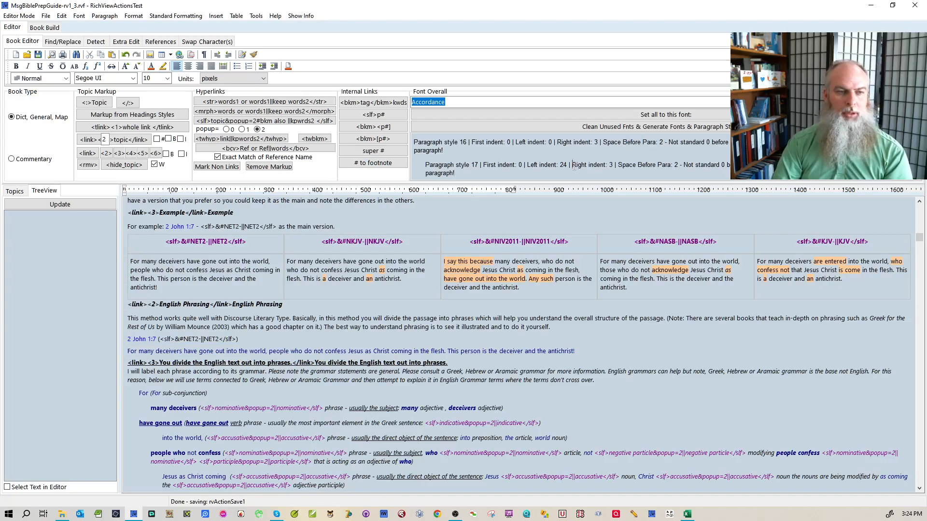
{"action": "left_click", "coordinate": [573, 165]}
{"action": "left_click", "coordinate": [501, 274]}
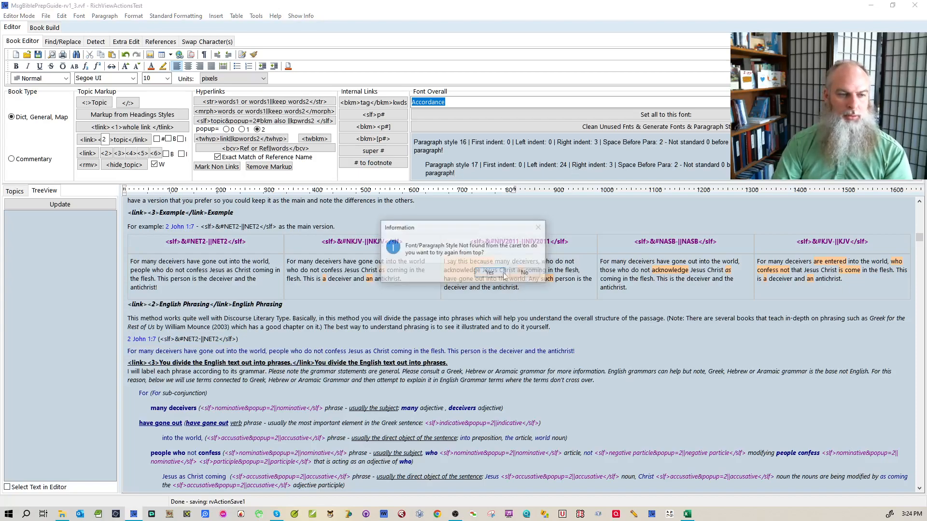
{"action": "left_click", "coordinate": [491, 273]}
{"action": "left_click", "coordinate": [488, 272]}
{"action": "left_click", "coordinate": [526, 273]}
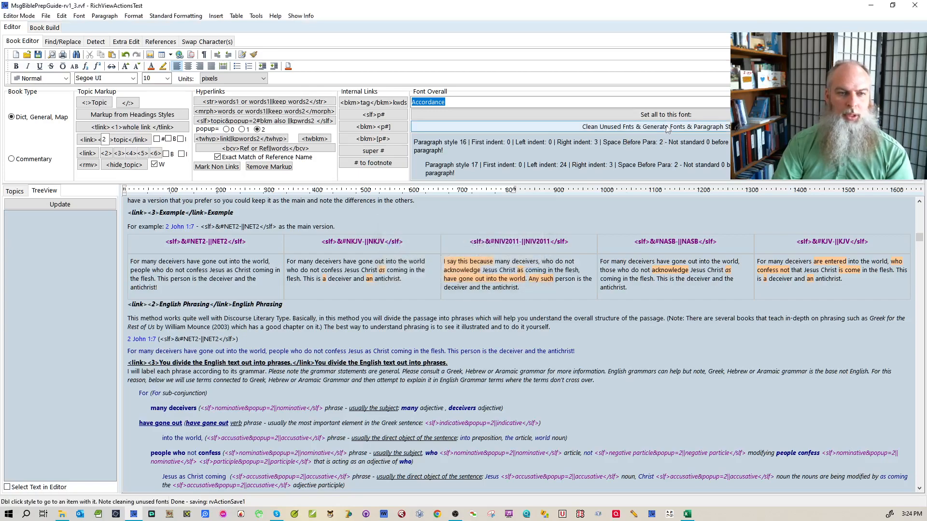
- Clean unused fonts, regenerate the font and paragraph style list, and search for the nonstandard paragraph styles still listed
{"action": "left_click", "coordinate": [667, 127]}
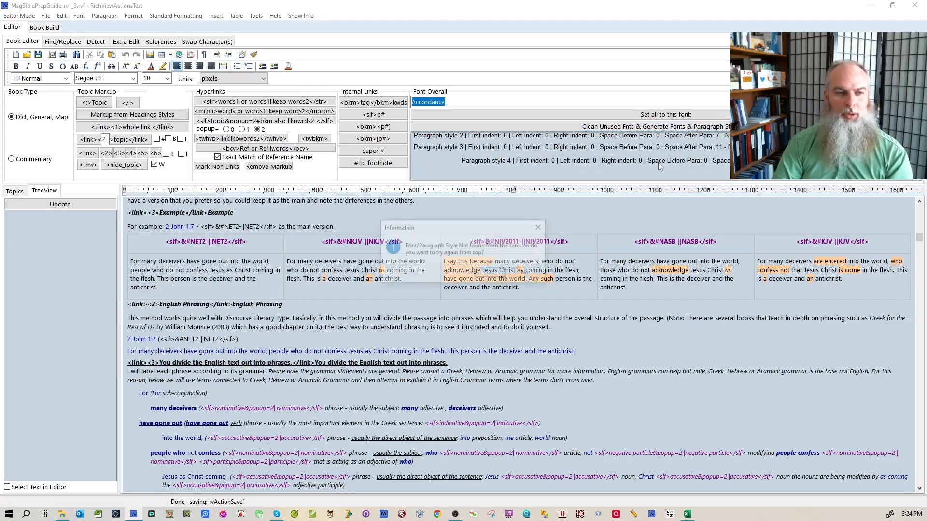
{"action": "left_click", "coordinate": [484, 273]}
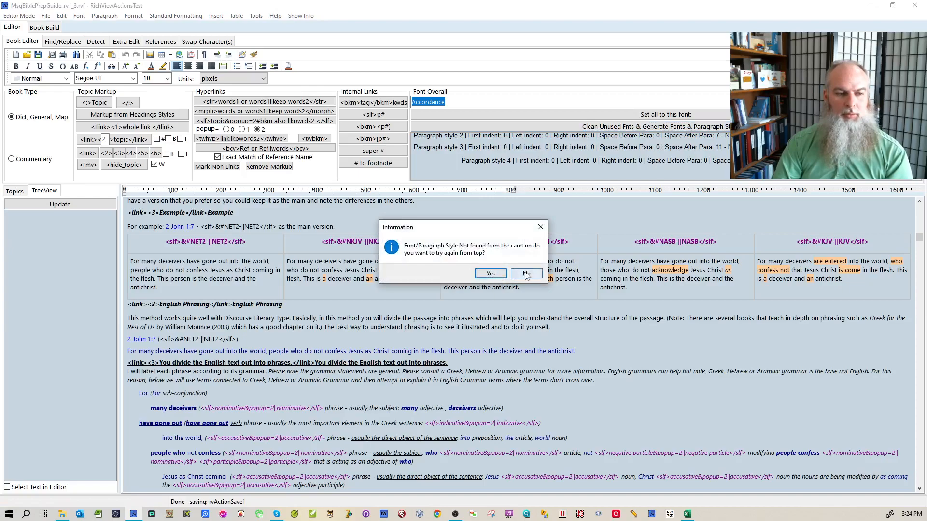
{"action": "left_click", "coordinate": [526, 273]}
{"action": "left_click", "coordinate": [650, 146]}
{"action": "left_click", "coordinate": [499, 273]}
{"action": "left_click", "coordinate": [512, 273]}
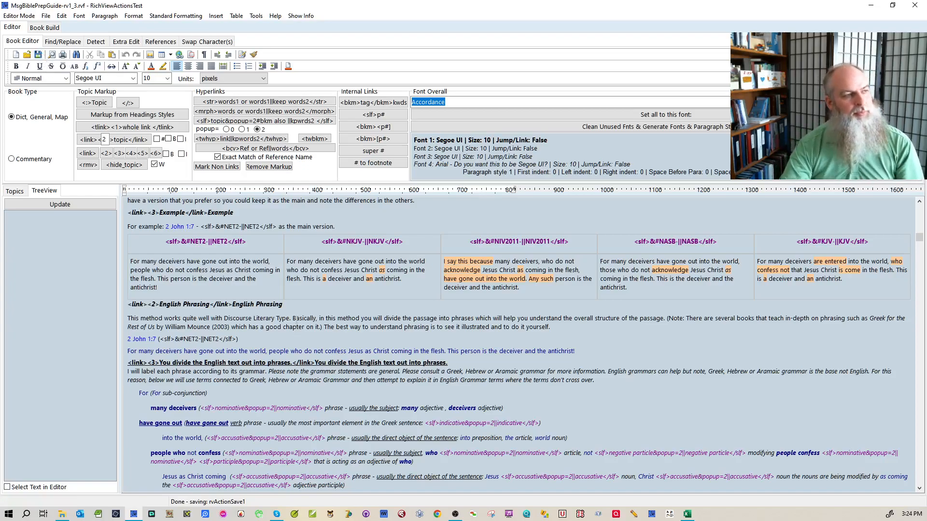
- Reopen MsgBiblePrepGuide-rv1_3.rvf in the book editor using the Open Normal option
{"action": "left_click", "coordinate": [46, 16]}
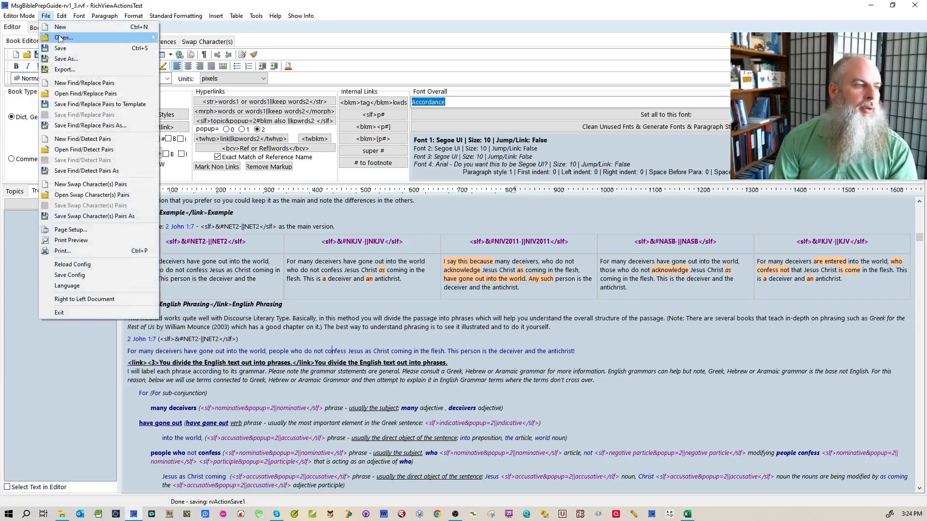
{"action": "mouse_move", "coordinate": [61, 38]}
{"action": "mouse_move", "coordinate": [188, 44]}
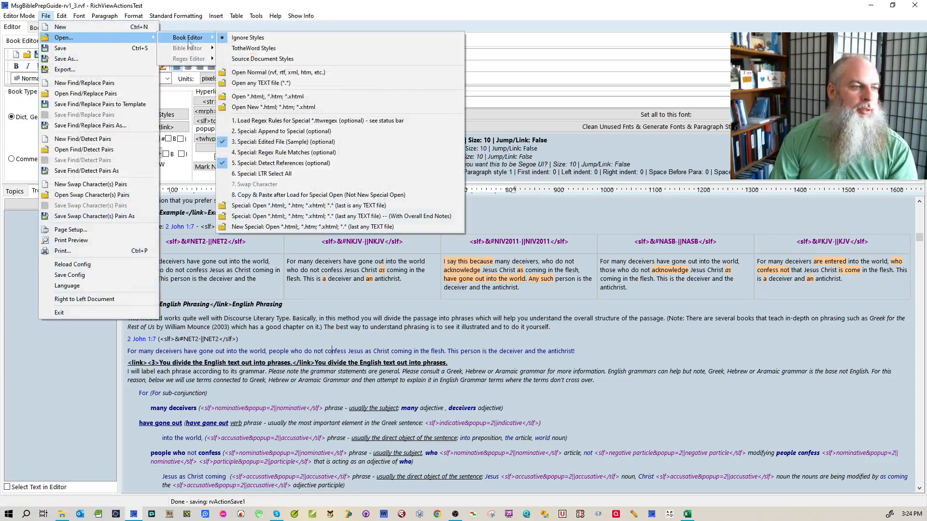
{"action": "left_click", "coordinate": [252, 72]}
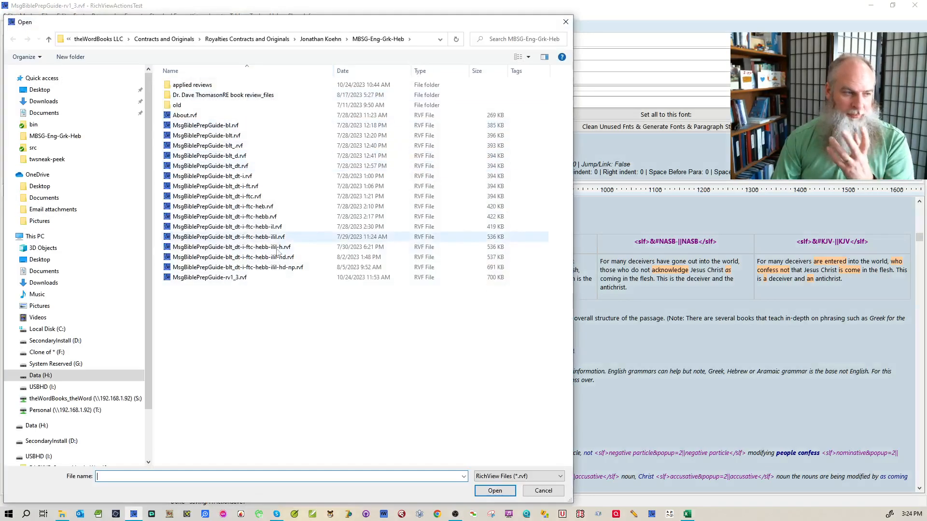
{"action": "double_click", "coordinate": [256, 277]}
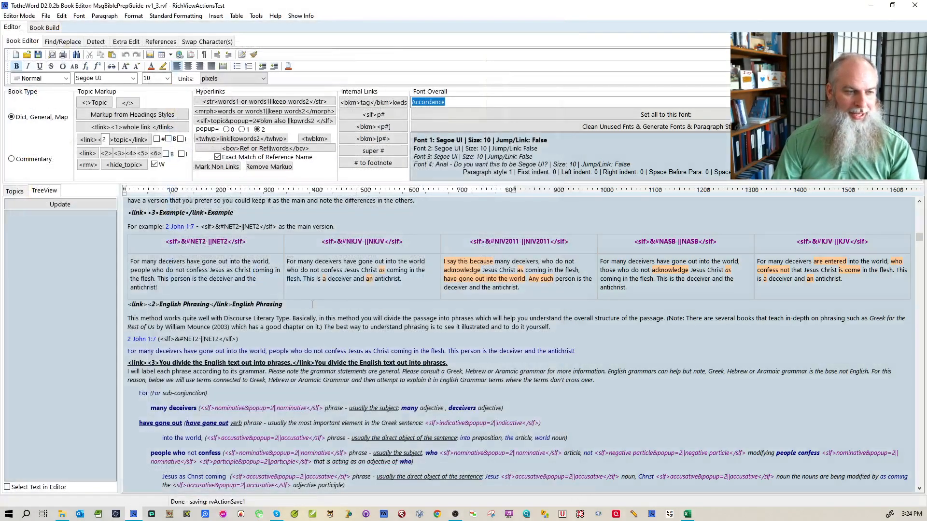
- Clean unused fonts, regenerate the font and paragraph style list for the reopened document, and review it to the end
{"action": "left_click", "coordinate": [617, 128]}
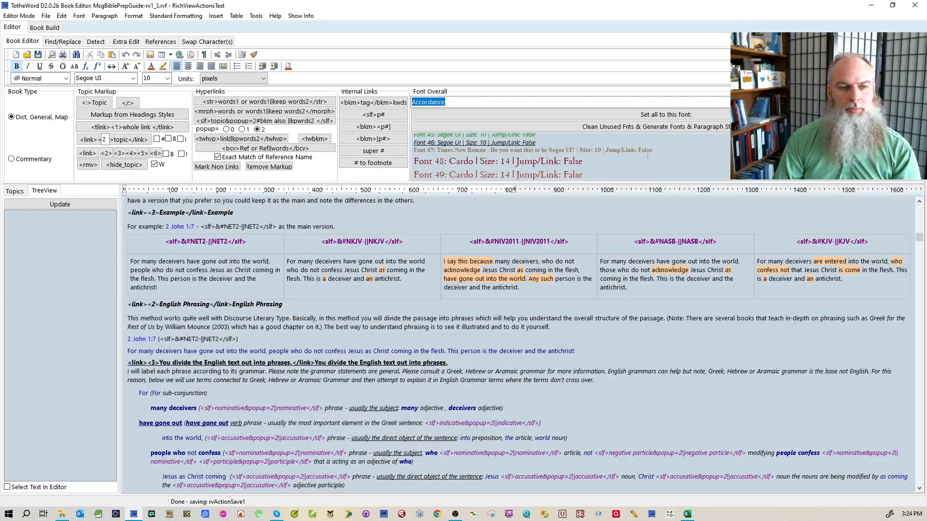
{"action": "scroll", "coordinate": [653, 145], "scroll_direction": "down", "scroll_amount": 2}
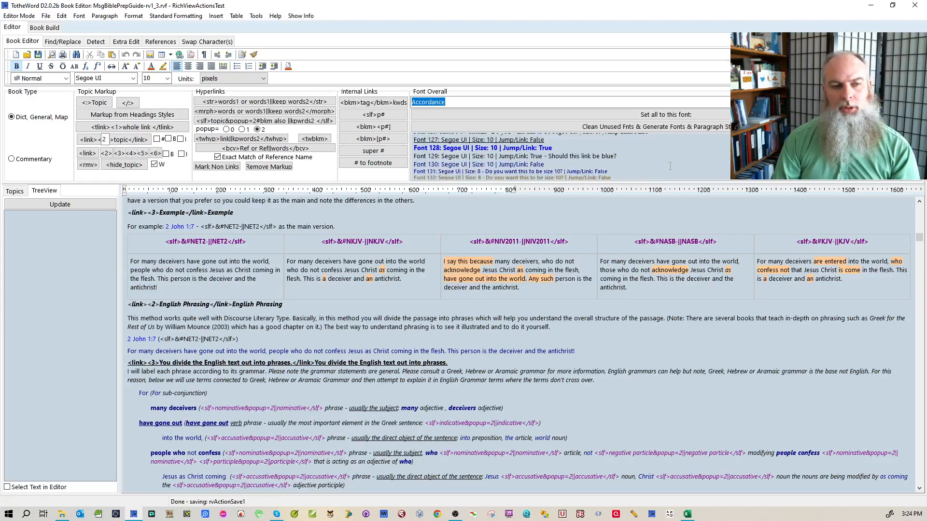
{"action": "scroll", "coordinate": [671, 161], "scroll_direction": "down", "scroll_amount": 10}
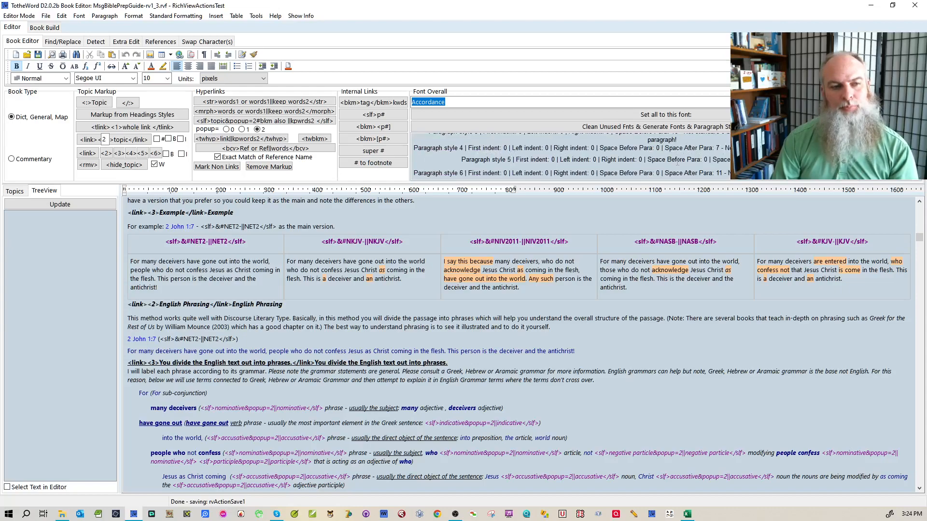
{"action": "scroll", "coordinate": [697, 157], "scroll_direction": "down", "scroll_amount": 5}
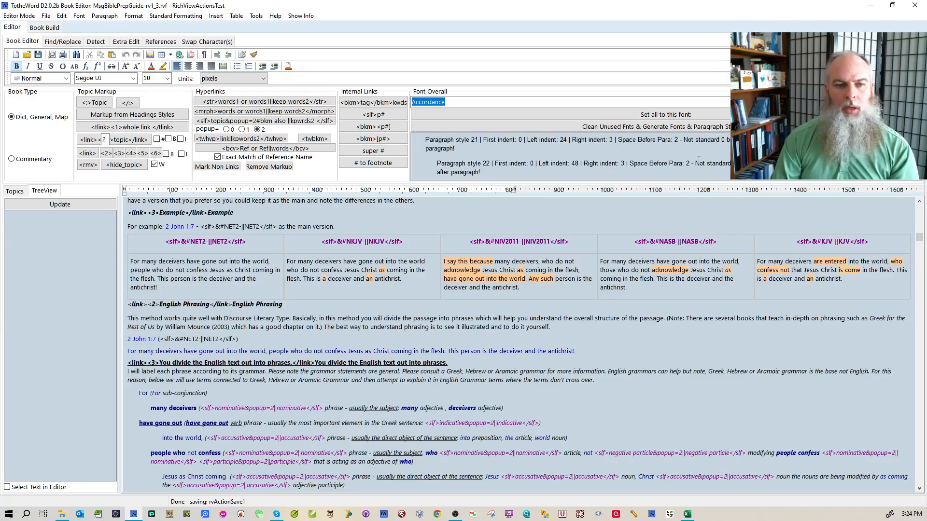
{"action": "scroll", "coordinate": [698, 159], "scroll_direction": "down", "scroll_amount": 12}
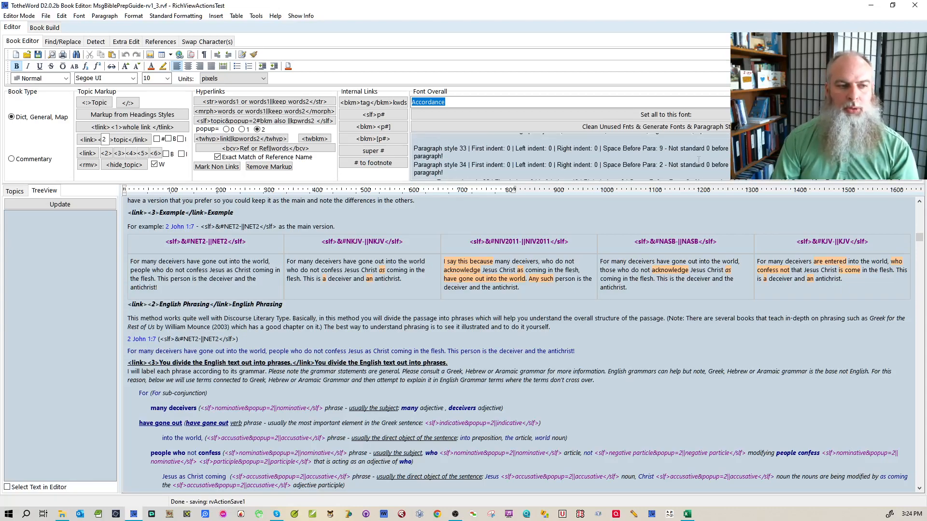
{"action": "scroll", "coordinate": [698, 160], "scroll_direction": "down", "scroll_amount": 14}
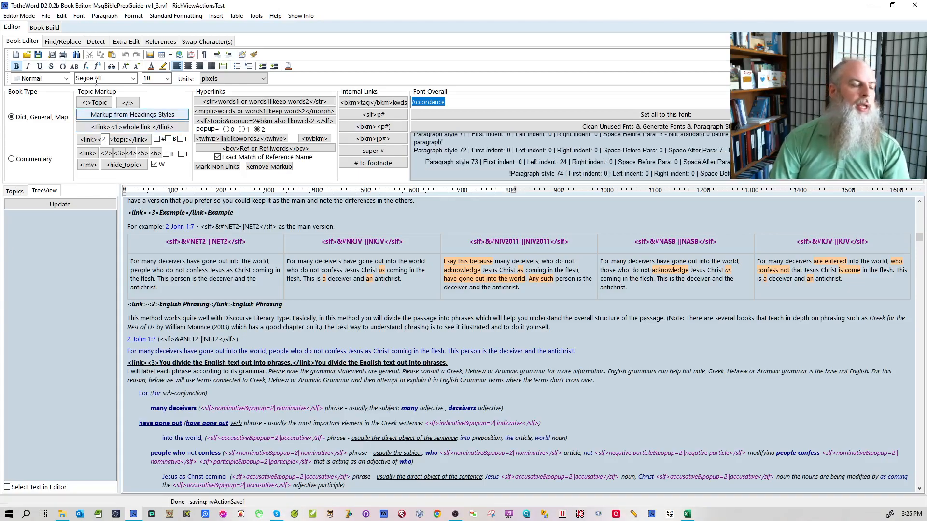
- Load the book build configuration from Message Bible Study Prep.config
{"action": "left_click", "coordinate": [43, 28]}
{"action": "left_click", "coordinate": [98, 16]}
{"action": "mouse_move", "coordinate": [61, 27]}
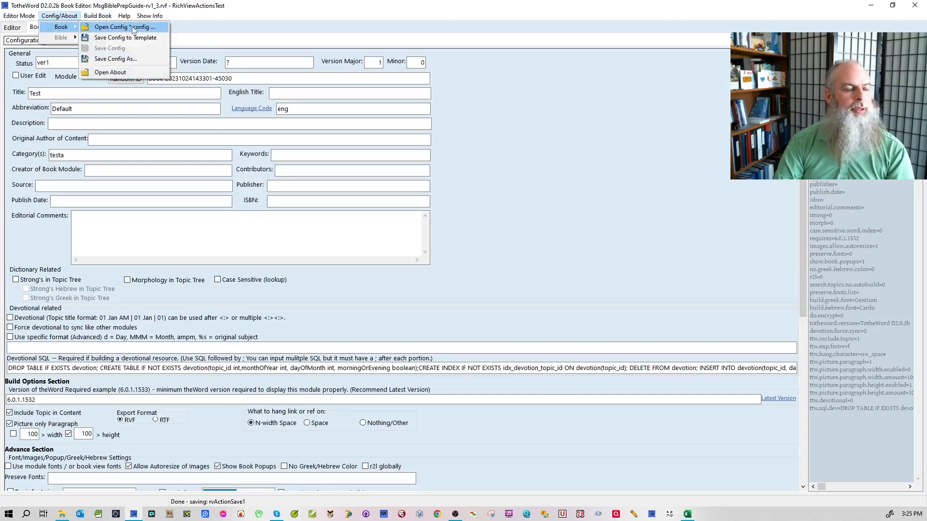
{"action": "left_click", "coordinate": [124, 27]}
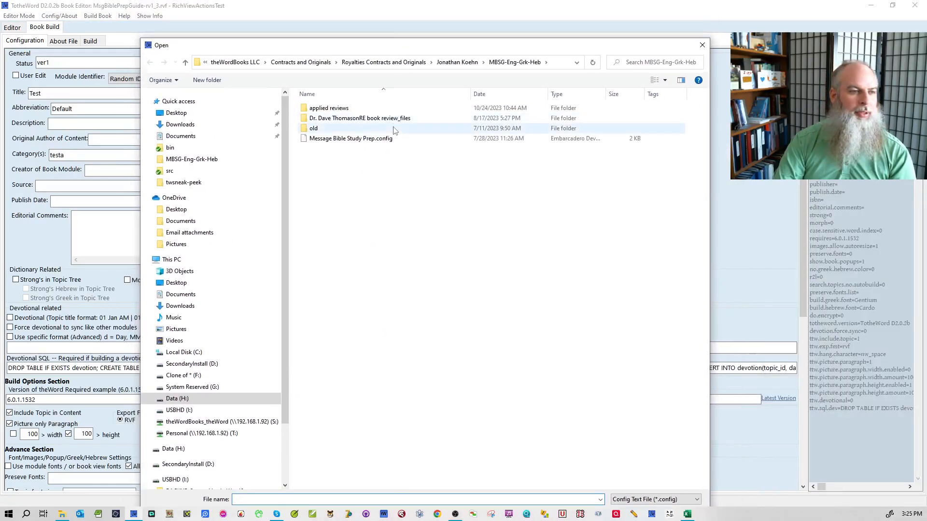
{"action": "double_click", "coordinate": [387, 139]}
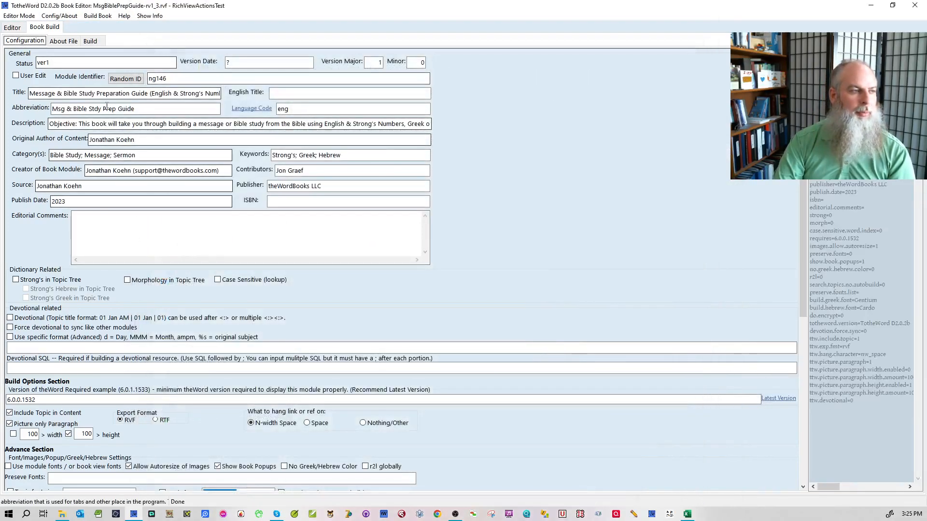
- Load About.rvf as the book's about file
{"action": "left_click", "coordinate": [63, 41]}
{"action": "left_click", "coordinate": [59, 16]}
{"action": "mouse_move", "coordinate": [61, 27]}
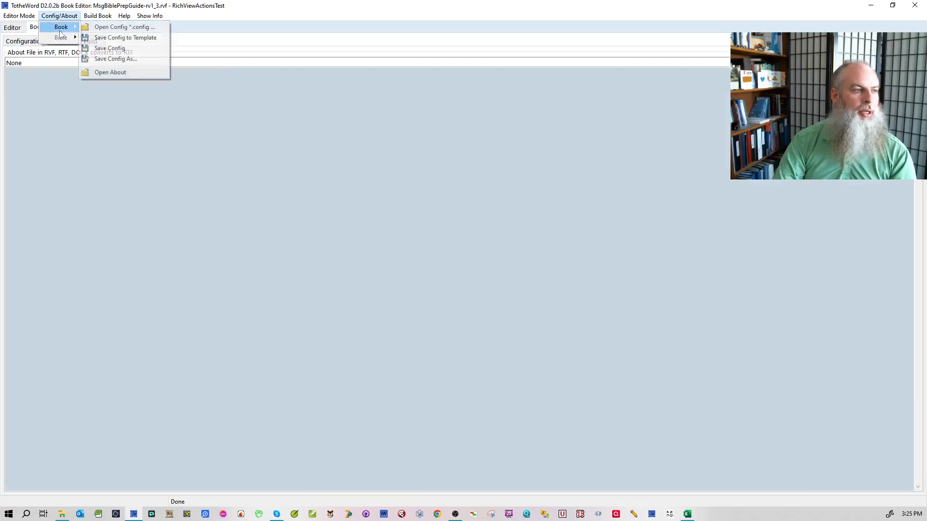
{"action": "left_click", "coordinate": [102, 73]}
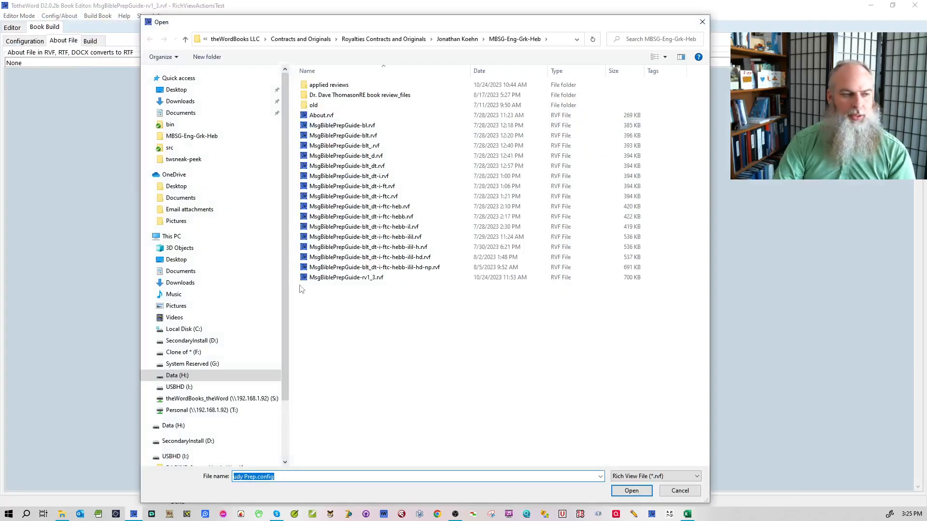
{"action": "double_click", "coordinate": [333, 115]}
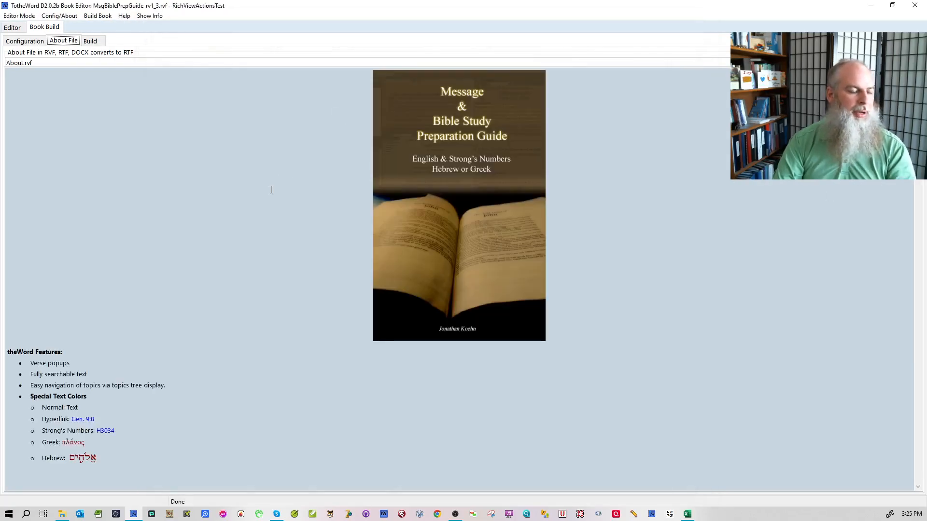
- Consult the ISO 639-2 language code list linked from the book configuration, and close the web page
{"action": "left_click", "coordinate": [25, 41]}
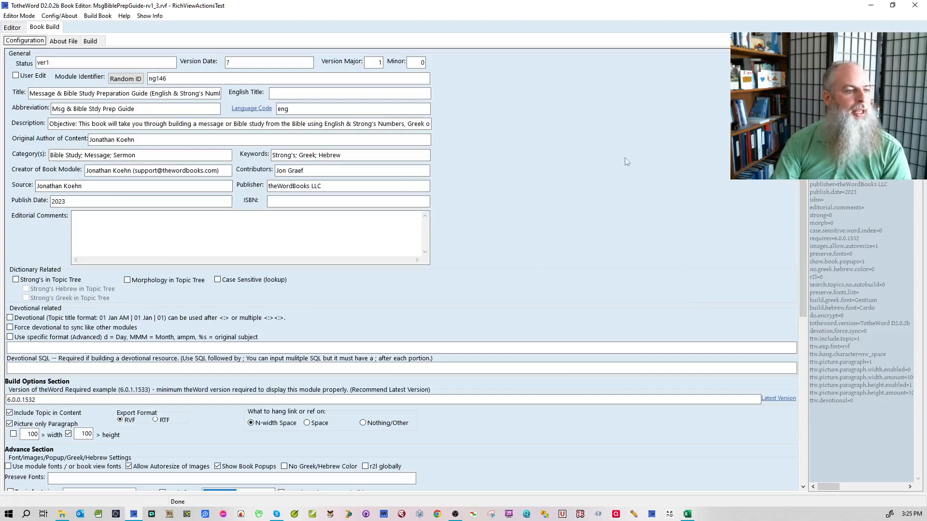
{"action": "left_click", "coordinate": [237, 110]}
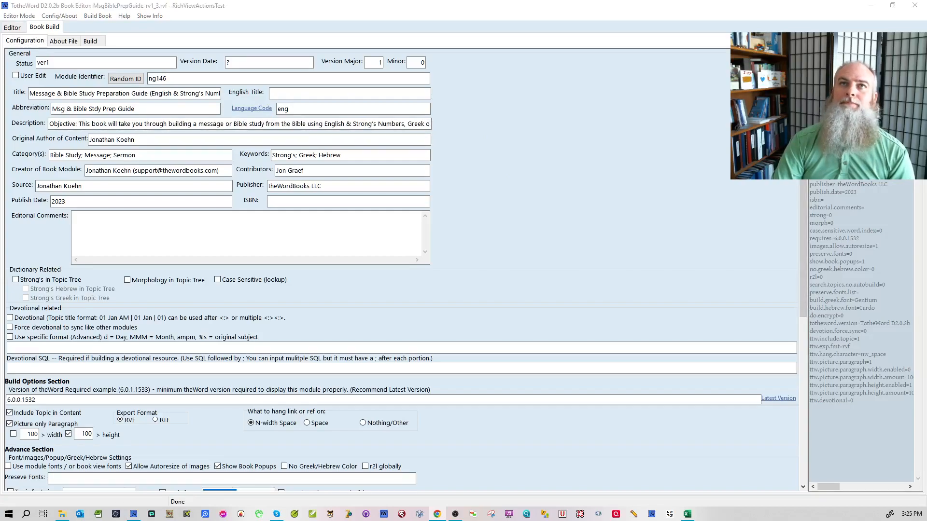
{"action": "left_click_drag", "start_coordinate": [926, 49], "coordinate": [443, 49]}
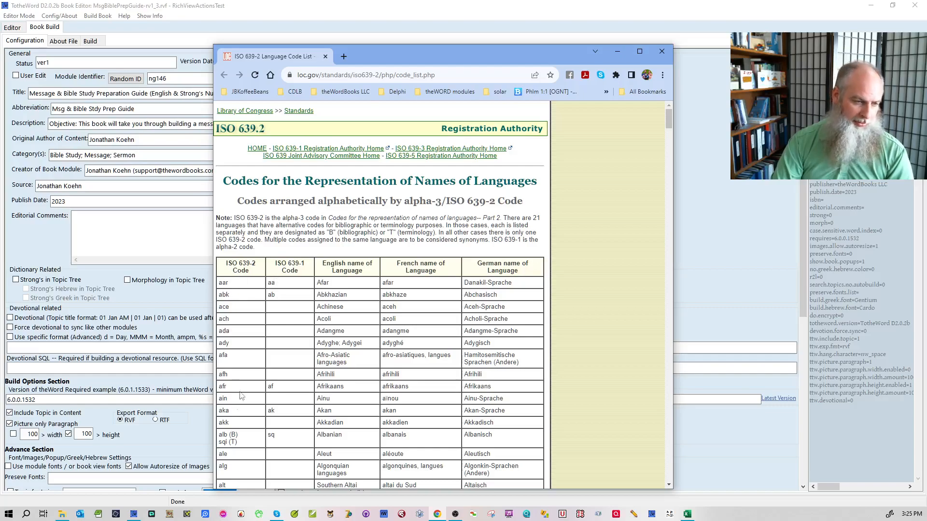
{"action": "left_click", "coordinate": [662, 51]}
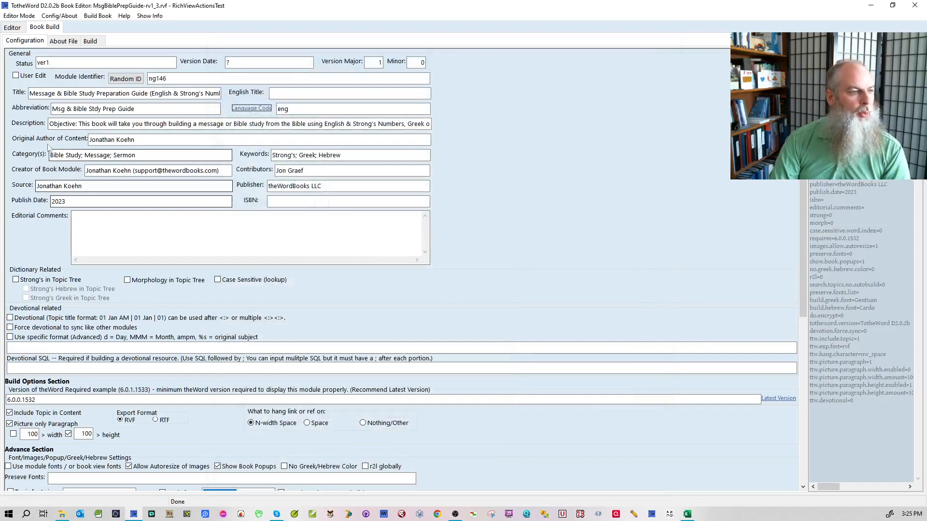
- Review the module identifier and the build, font and SQL options in the book configuration
{"action": "left_click", "coordinate": [166, 79]}
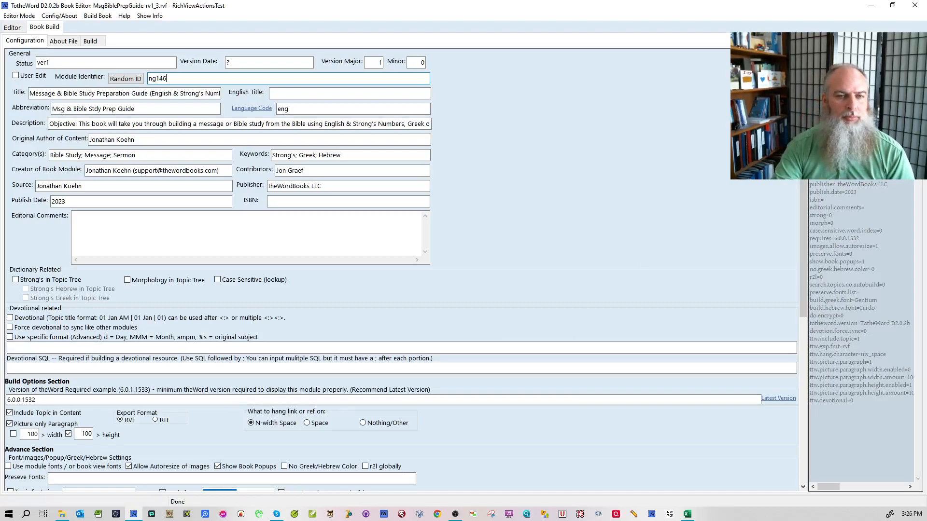
{"action": "scroll", "coordinate": [577, 360], "scroll_direction": "down", "scroll_amount": 5}
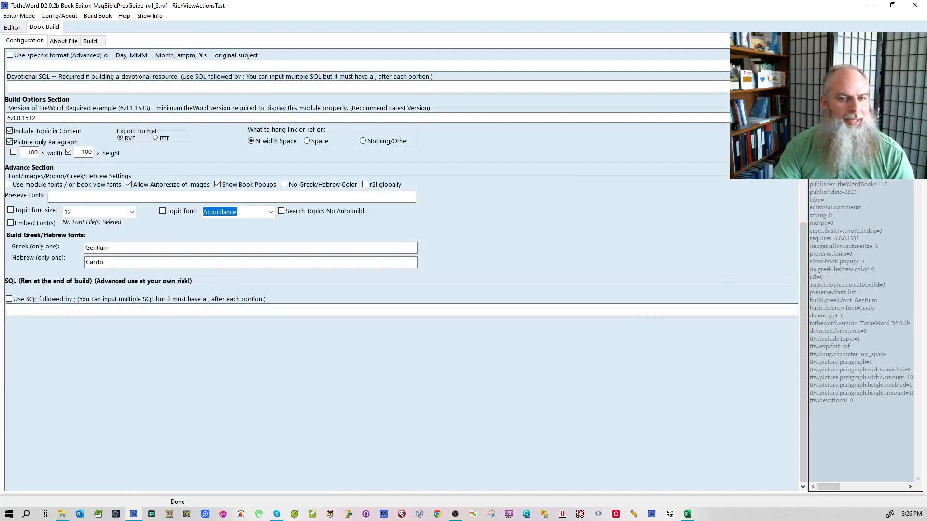
{"action": "left_click_drag", "start_coordinate": [805, 236], "coordinate": [803, 67]}
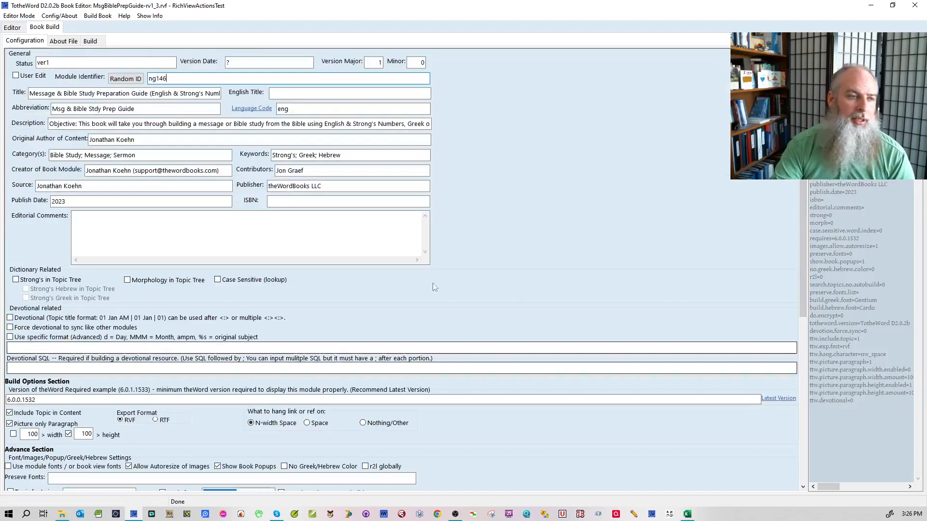
- Switch to File Explorer, examine Message Bible Study Prep.config in Notepad++, and close Notepad++
{"action": "left_click", "coordinate": [59, 16]}
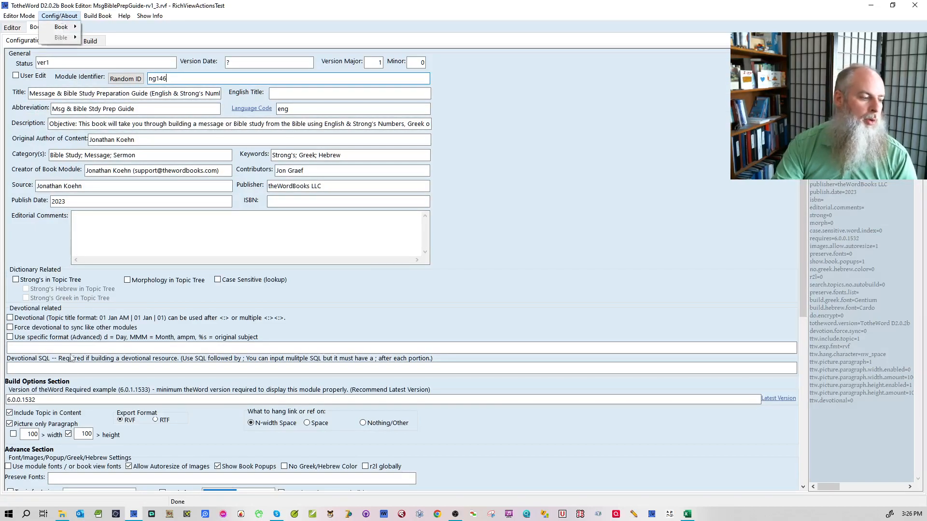
{"action": "left_click", "coordinate": [63, 514]}
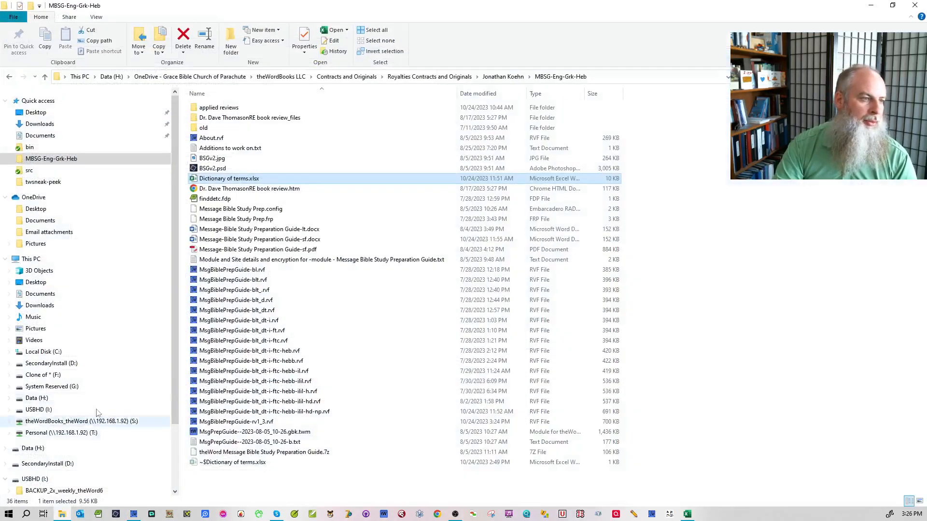
{"action": "left_click", "coordinate": [246, 210]}
{"action": "right_click", "coordinate": [247, 211]}
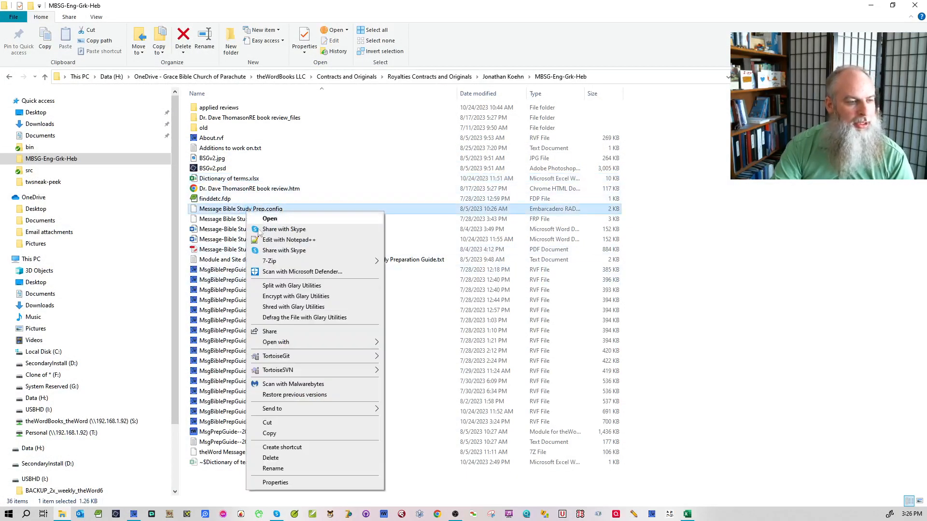
{"action": "left_click", "coordinate": [289, 242]}
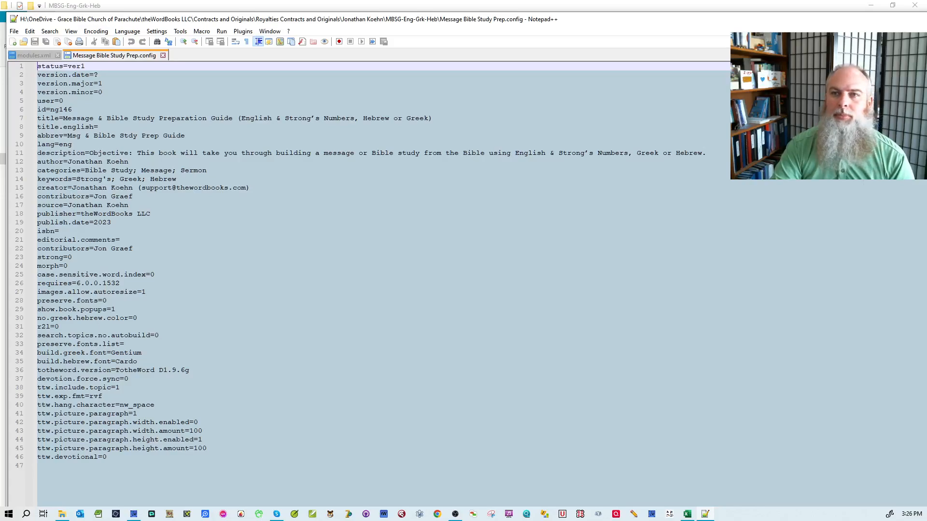
{"action": "key", "text": "alt+F4"}
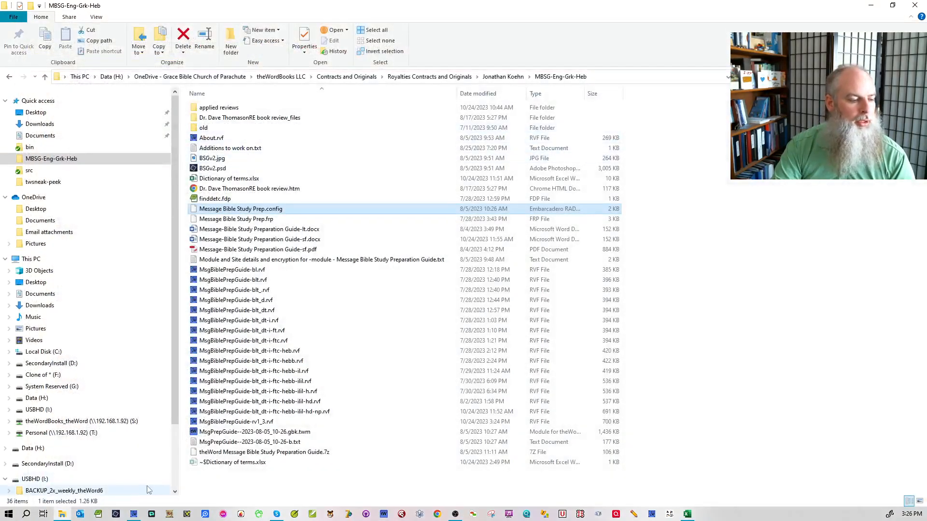
- Return to the TotheWord book build, check the about file, and run the pre-export check for the Dictionary, General, Map type
{"action": "left_click", "coordinate": [134, 514]}
{"action": "left_click", "coordinate": [63, 41]}
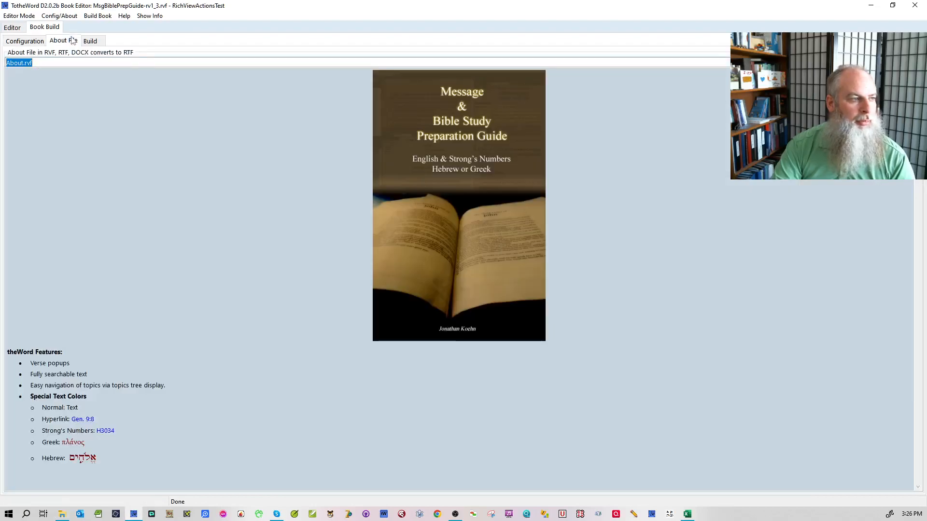
{"action": "left_click", "coordinate": [91, 41]}
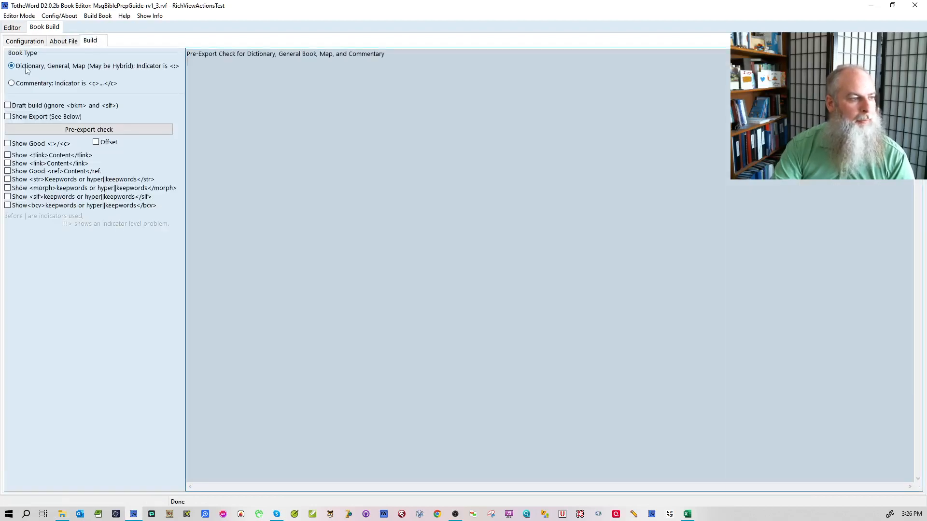
{"action": "left_click", "coordinate": [36, 129]}
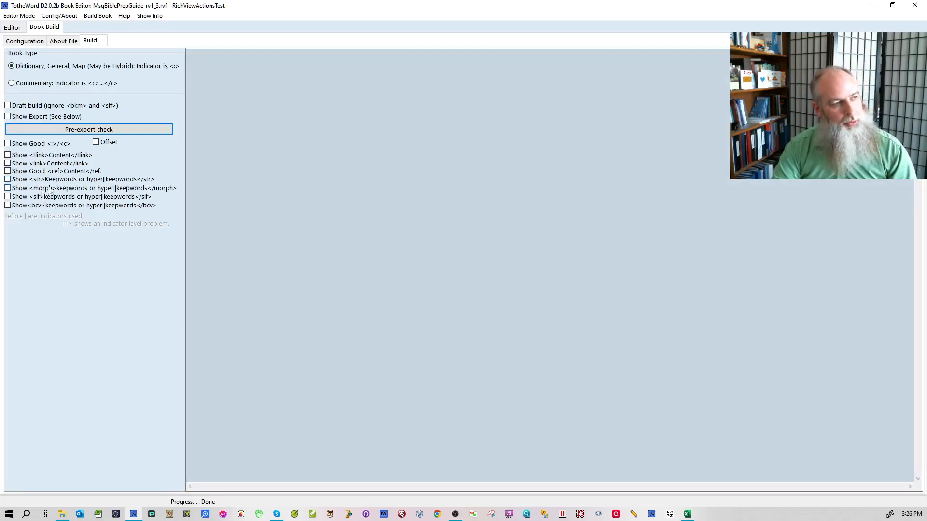
- Set the minor version to 1 in the book configuration and save the configuration file
{"action": "left_click", "coordinate": [19, 29]}
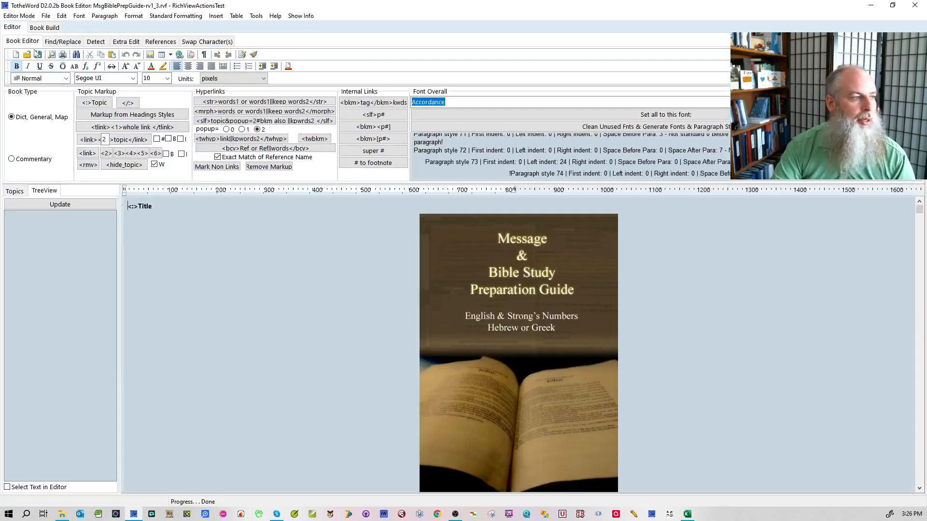
{"action": "left_click", "coordinate": [43, 28]}
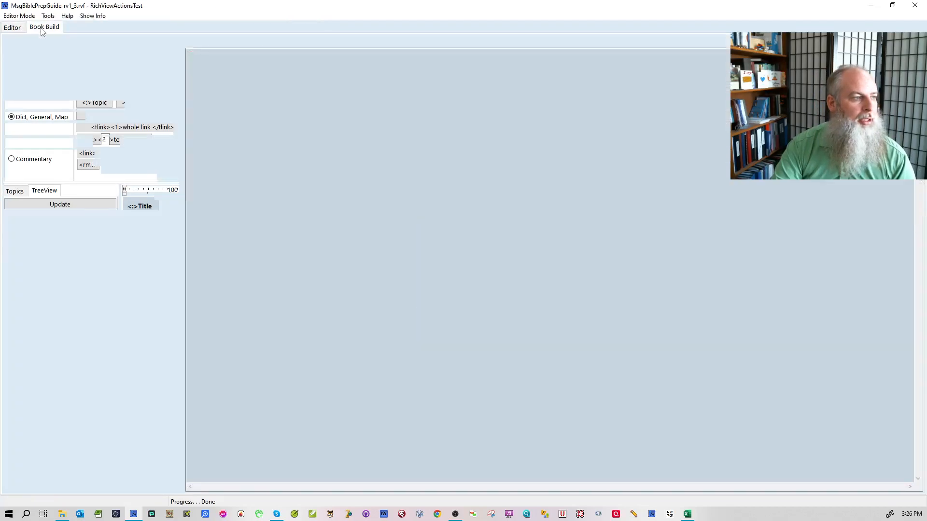
{"action": "left_click", "coordinate": [36, 42]}
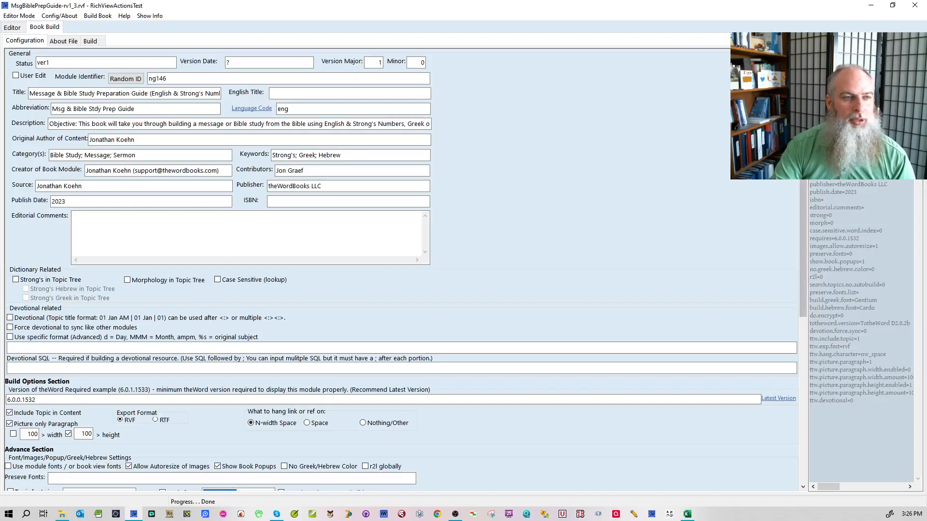
{"action": "double_click", "coordinate": [422, 62]}
{"action": "type", "text": "1"}
{"action": "left_click", "coordinate": [50, 15]}
{"action": "mouse_move", "coordinate": [61, 27]}
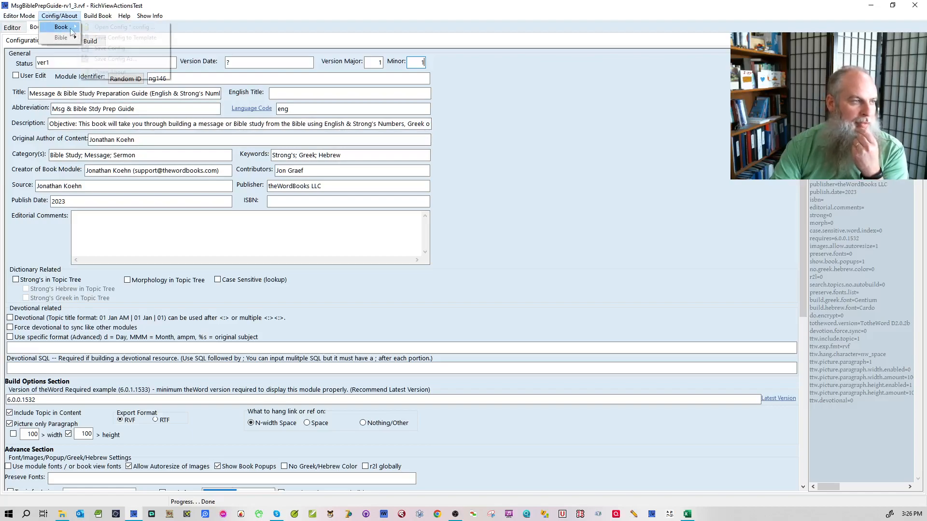
{"action": "left_click", "coordinate": [99, 48]}
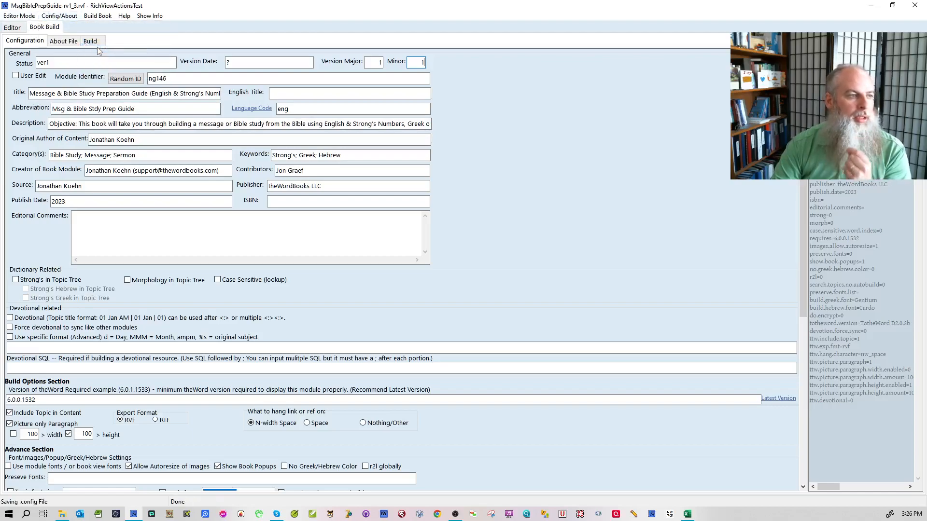
- Turn on the time stamp in the file name and save the General Book module build as MsgPrepGuide
{"action": "left_click", "coordinate": [73, 42]}
{"action": "left_click", "coordinate": [92, 16]}
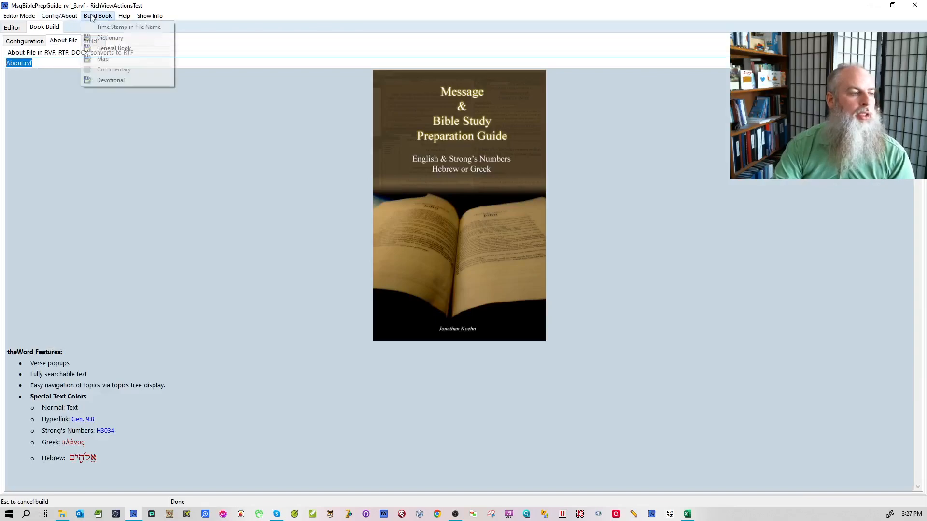
{"action": "left_click", "coordinate": [108, 28]}
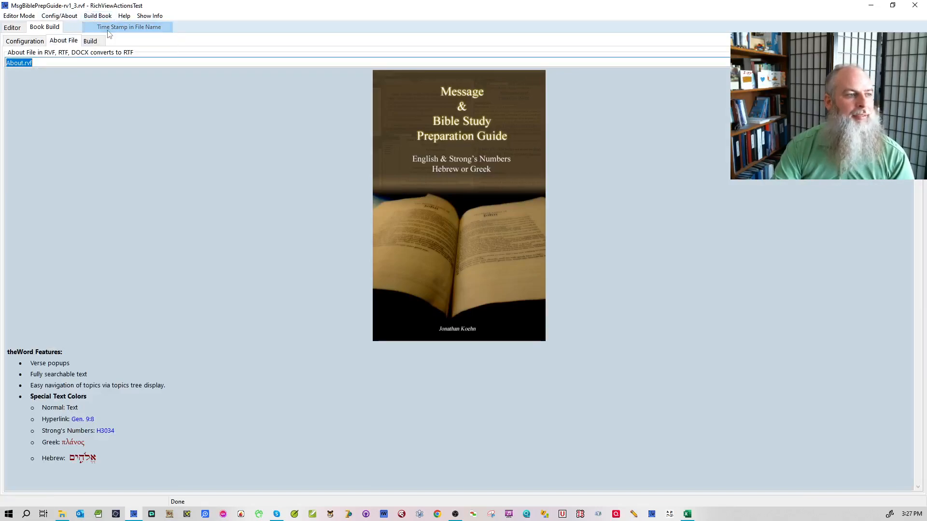
{"action": "left_click", "coordinate": [92, 16]}
{"action": "left_click", "coordinate": [107, 45]}
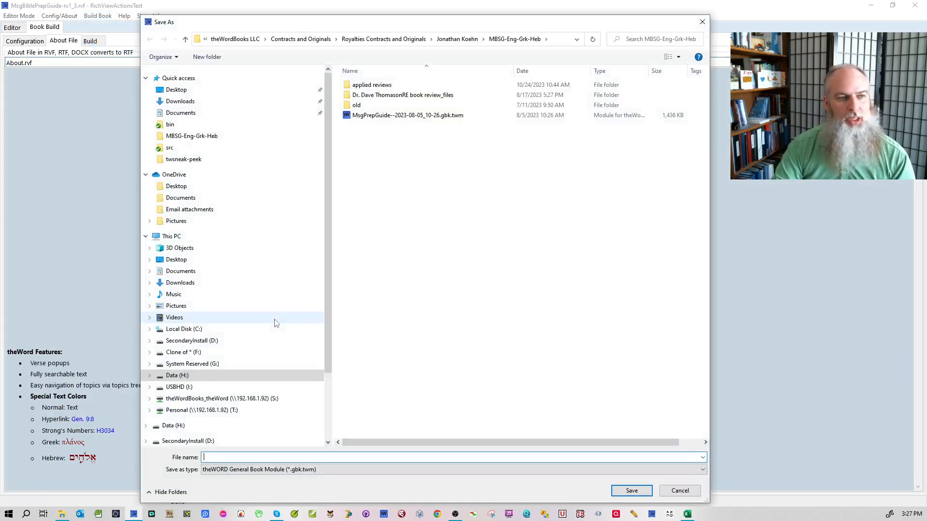
{"action": "left_click", "coordinate": [433, 119]}
{"action": "left_click", "coordinate": [323, 456]}
{"action": "left_click_drag", "start_coordinate": [323, 457], "coordinate": [310, 457]}
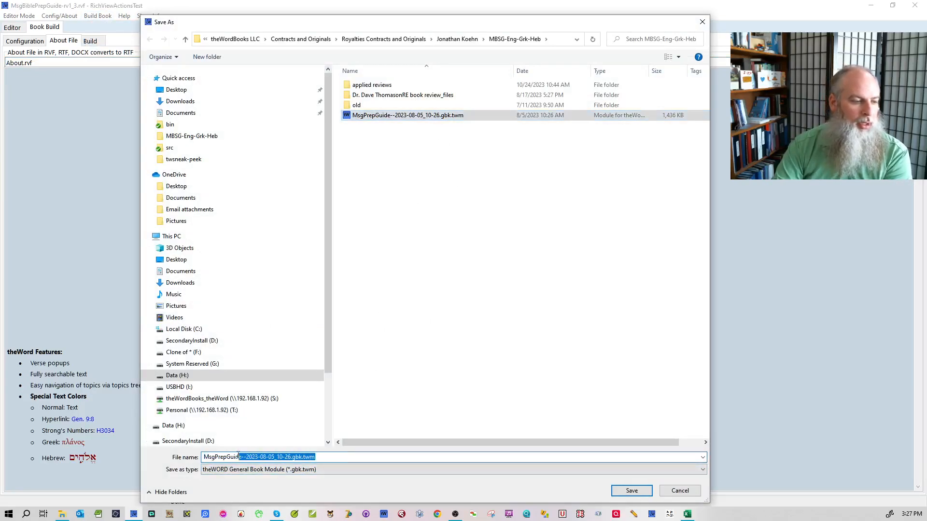
{"action": "key", "text": "BackSpace"}
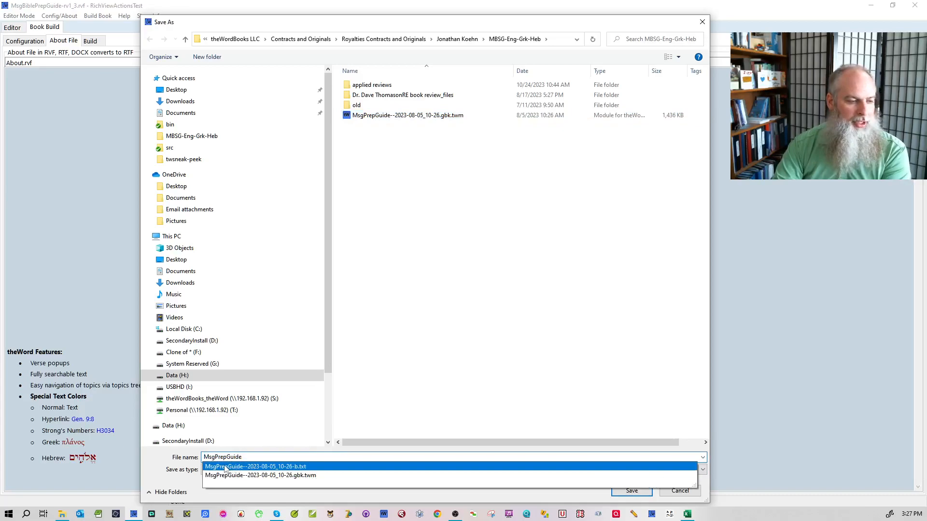
{"action": "left_click", "coordinate": [464, 372]}
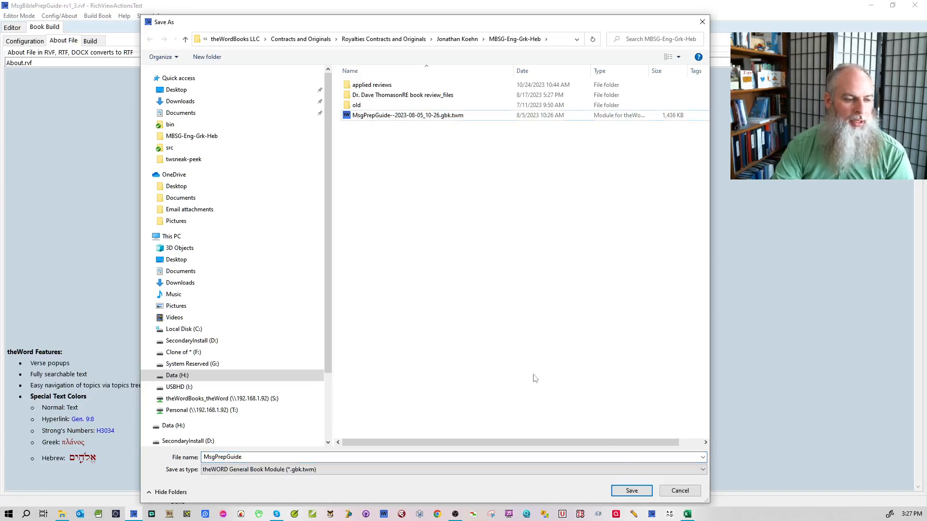
{"action": "left_click", "coordinate": [628, 490]}
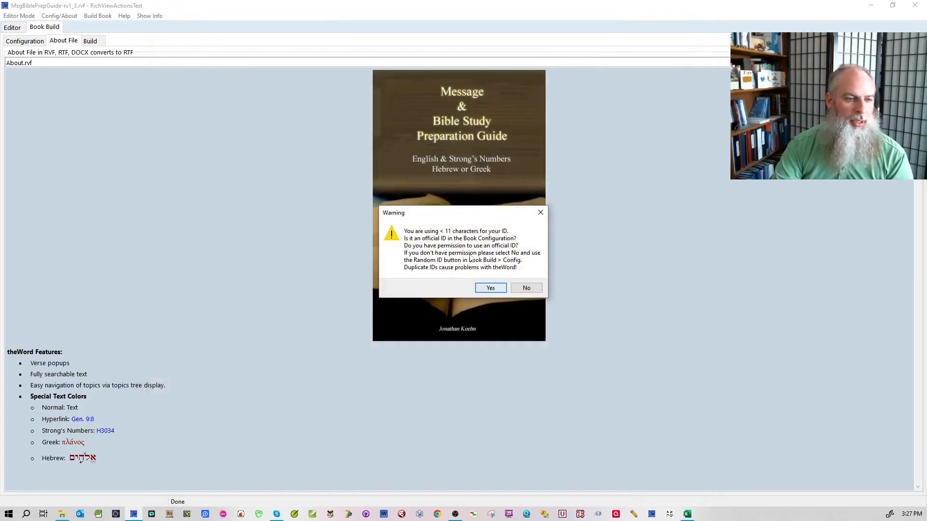
- Build the module with its official ID, keep the text background and highlight colors, and close the build information list
{"action": "left_click", "coordinate": [490, 289]}
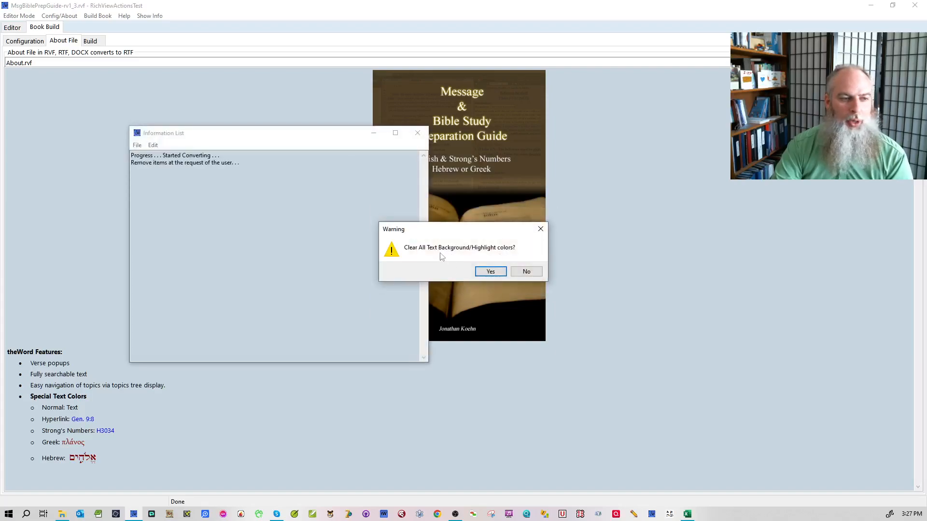
{"action": "left_click", "coordinate": [527, 271]}
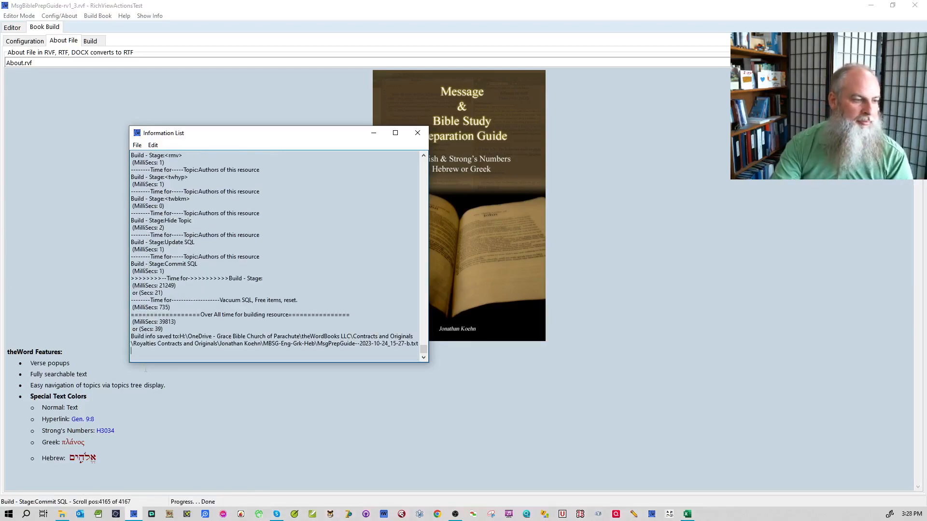
{"action": "left_click", "coordinate": [416, 131]}
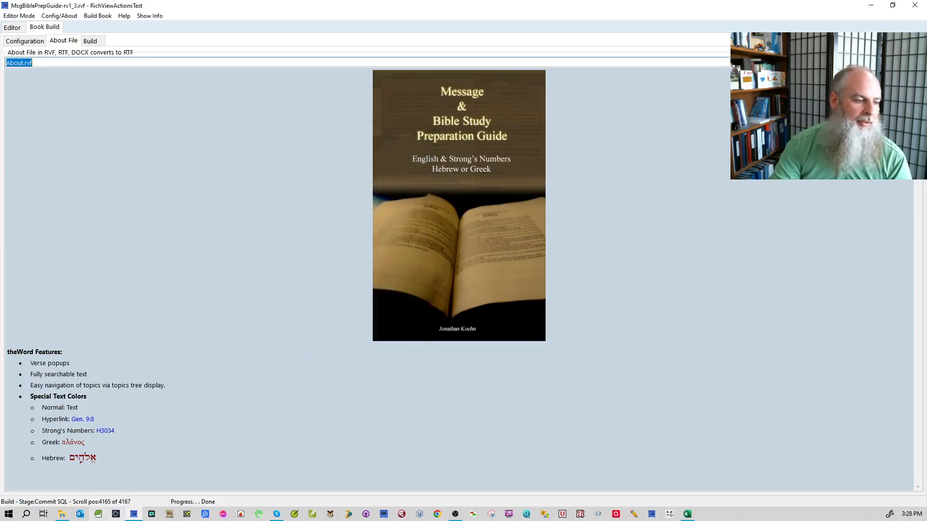
- Switch to File Explorer and open the build log MsgPrepGuide--2023-10-24_15-27-b.txt in a maximized EditPad Pro window
{"action": "left_click", "coordinate": [63, 514]}
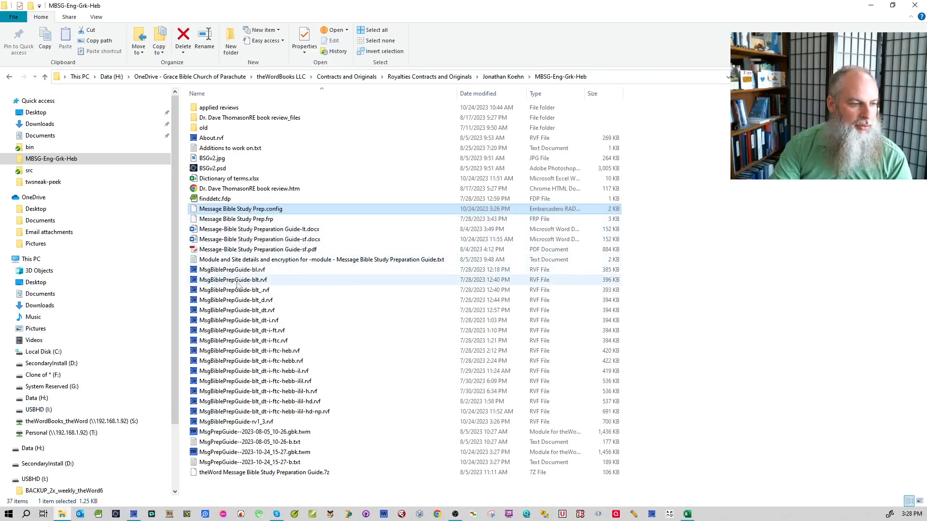
{"action": "left_click", "coordinate": [243, 460]}
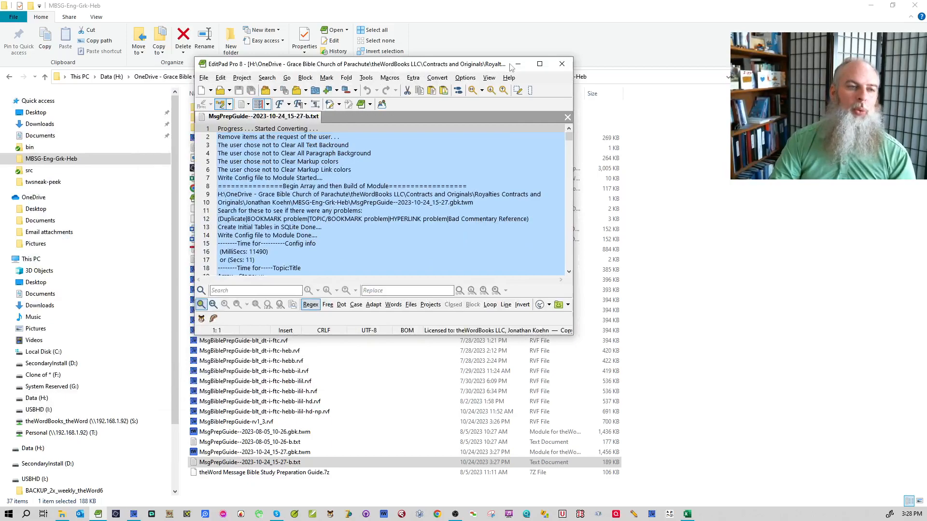
{"action": "left_click", "coordinate": [539, 64]}
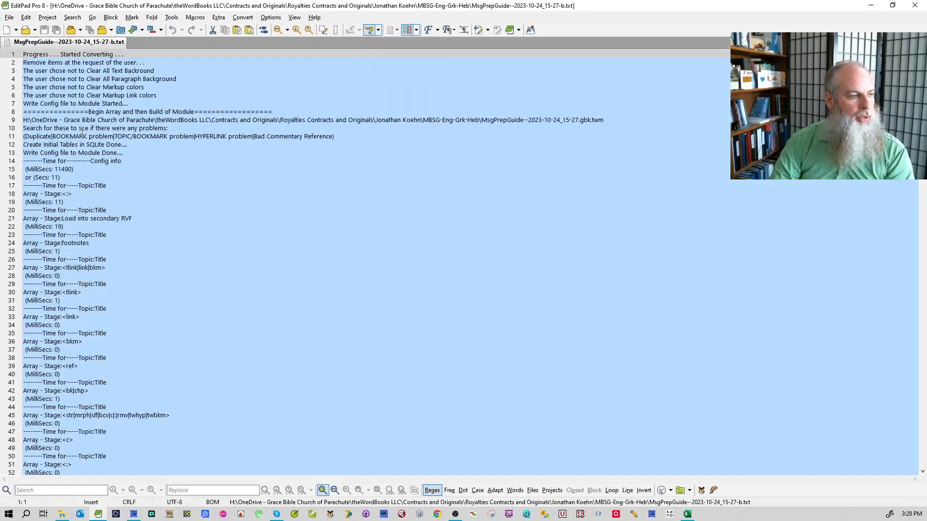
- Search the build log with its suggested pattern (Duplicate|BOOKMARK problem|TOPIC/BOOKMARK problem|HYPERLINK problem|Bad Commentary Reference) and examine the match for a missing bookmark
{"action": "left_click_drag", "start_coordinate": [335, 137], "coordinate": [2, 136]}
{"action": "key", "text": "ctrl+c"}
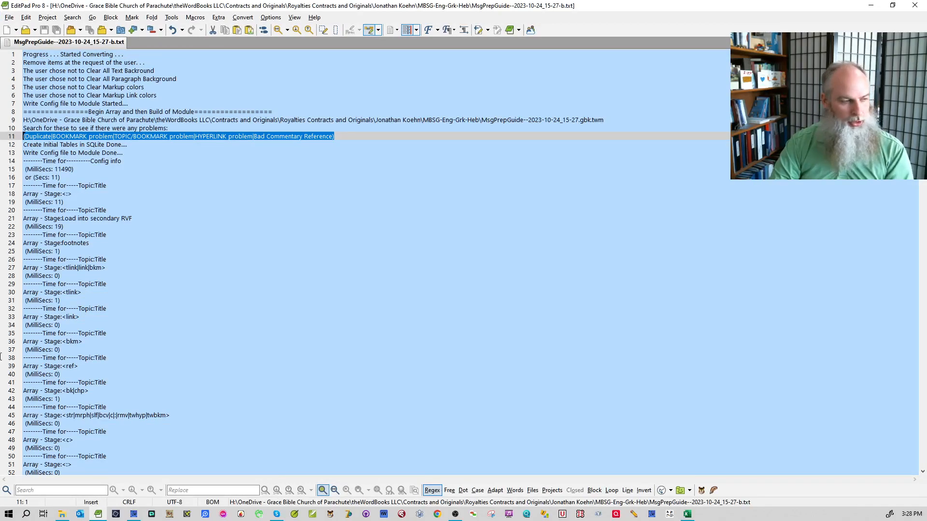
{"action": "left_click", "coordinate": [71, 492]}
{"action": "key", "text": "ctrl+v"}
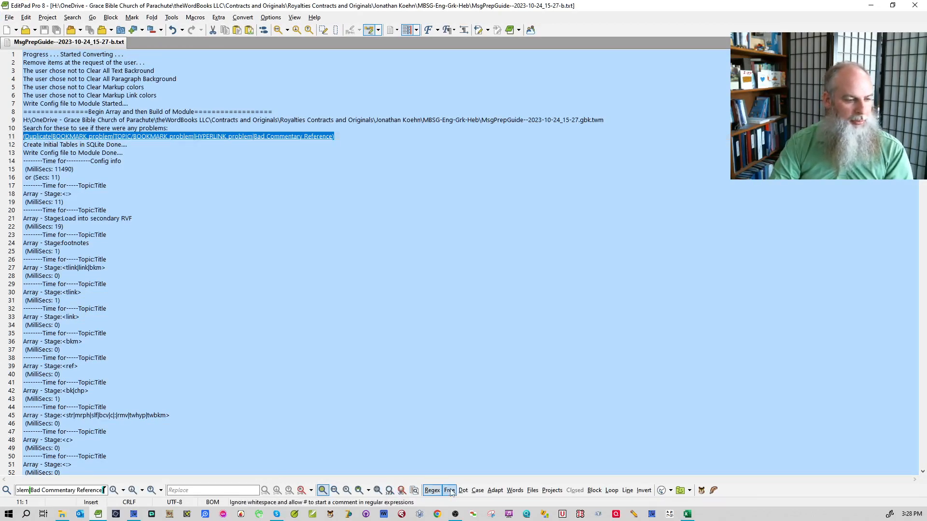
{"action": "left_click", "coordinate": [173, 177]}
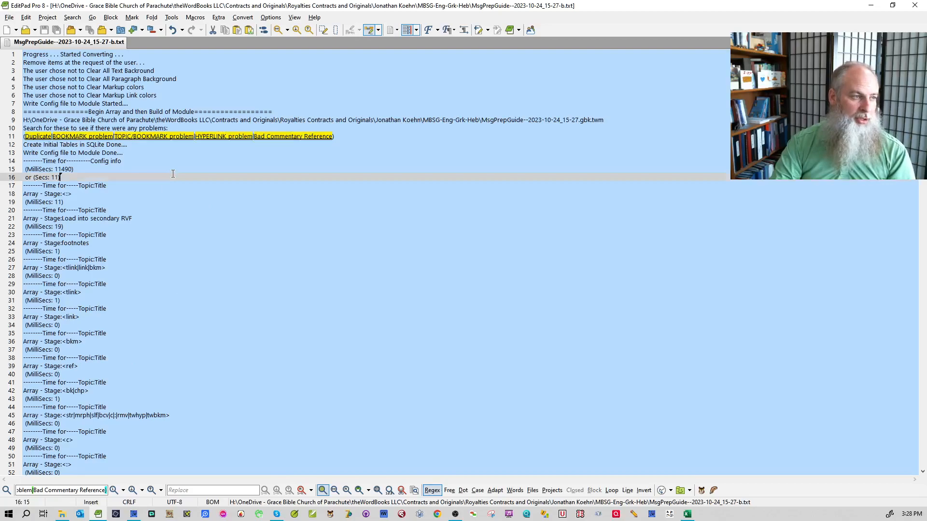
{"action": "left_click", "coordinate": [132, 490]}
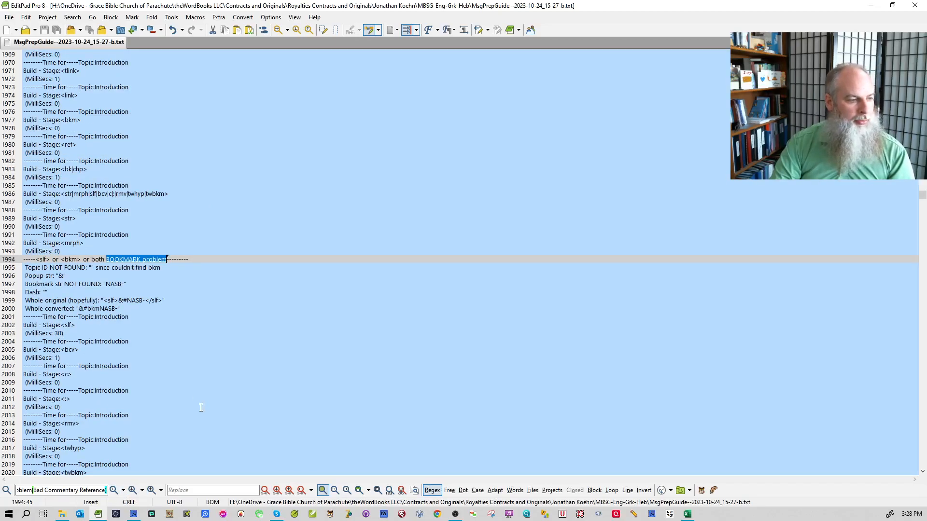
{"action": "left_click", "coordinate": [121, 284]}
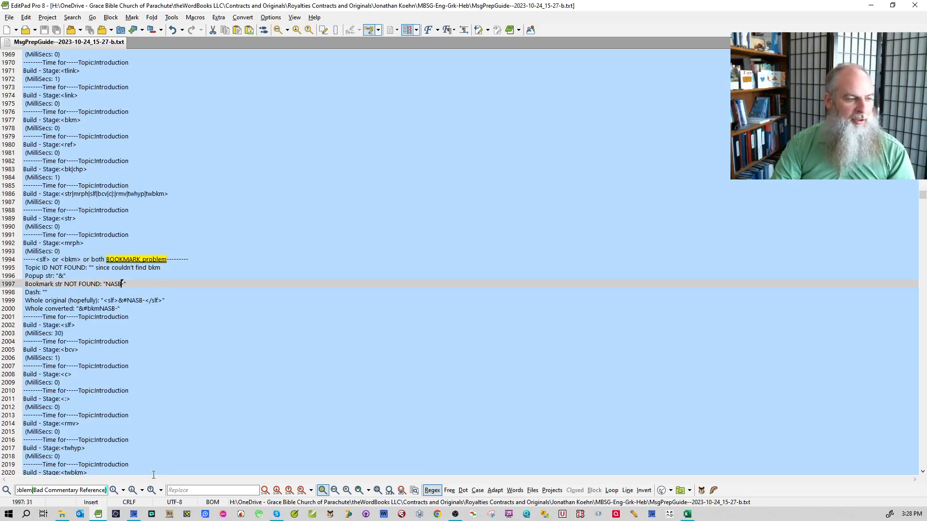
- Switch to the TotheWord book editor and examine the NASB bookmark in the Bibles list near the end of the document
{"action": "left_click", "coordinate": [134, 514]}
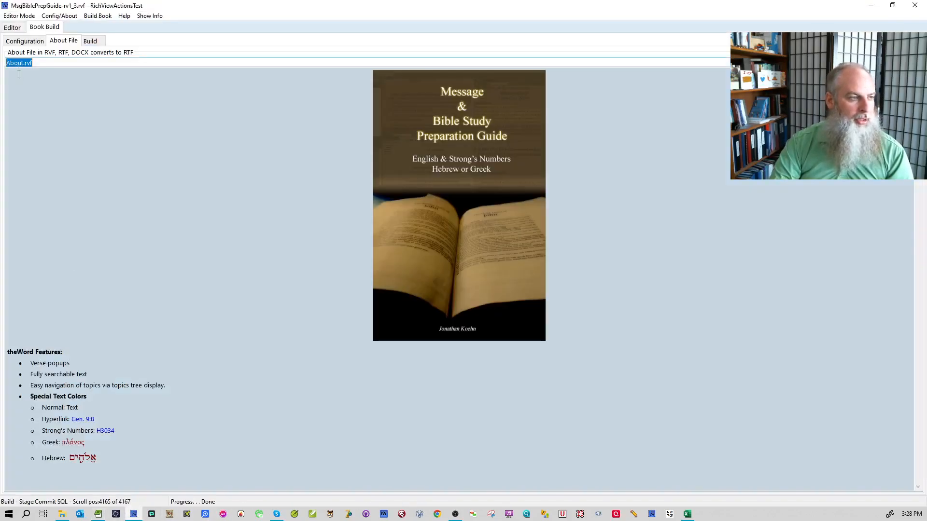
{"action": "left_click", "coordinate": [13, 27]}
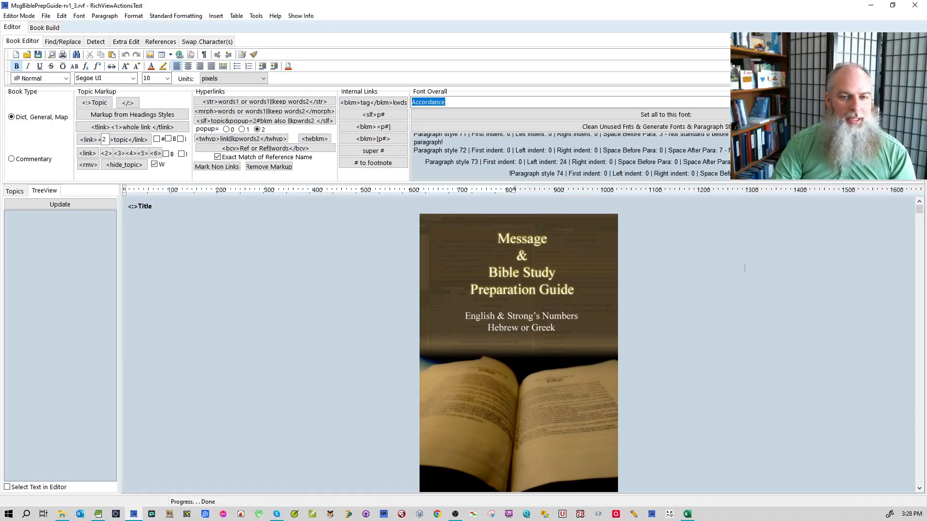
{"action": "left_click_drag", "start_coordinate": [918, 210], "coordinate": [891, 480]}
{"action": "scroll", "coordinate": [395, 345], "scroll_direction": "up", "scroll_amount": 6}
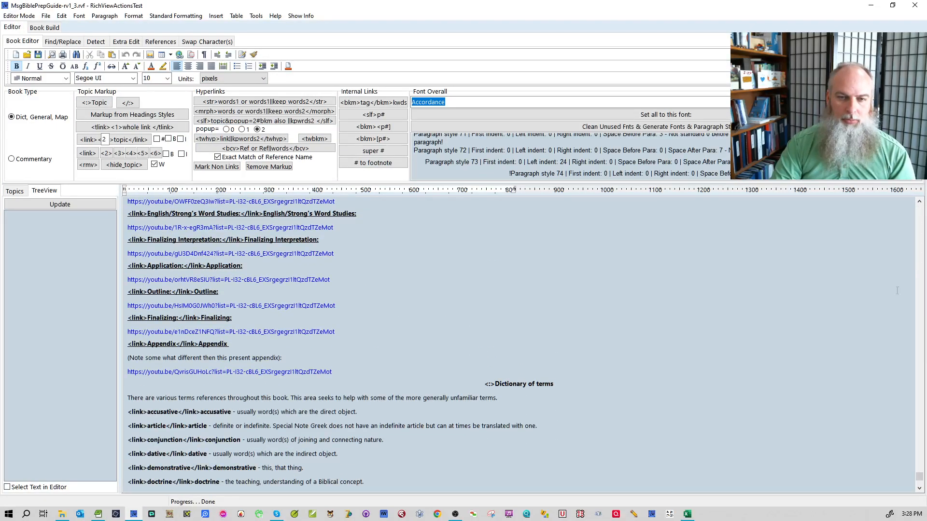
{"action": "scroll", "coordinate": [923, 224], "scroll_direction": "up", "scroll_amount": 15}
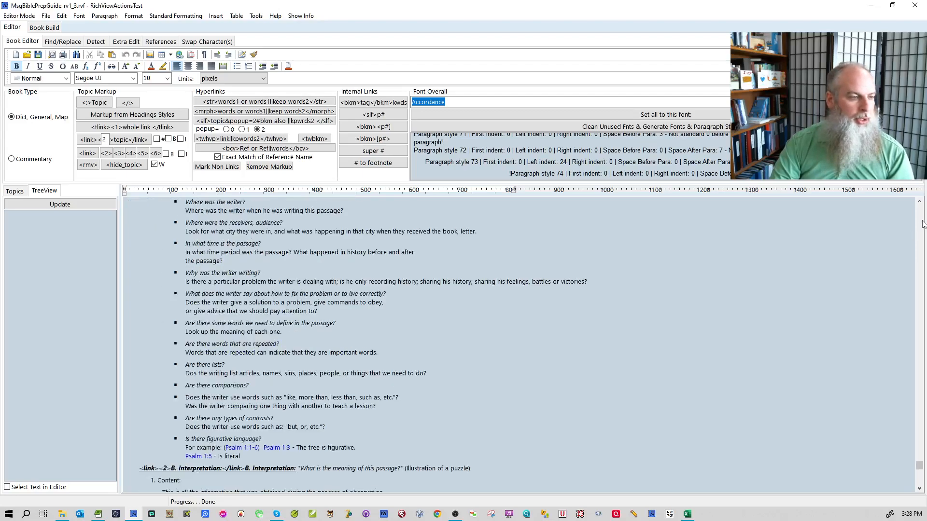
{"action": "scroll", "coordinate": [923, 225], "scroll_direction": "up", "scroll_amount": 5}
{"action": "scroll", "coordinate": [293, 340], "scroll_direction": "up", "scroll_amount": 4}
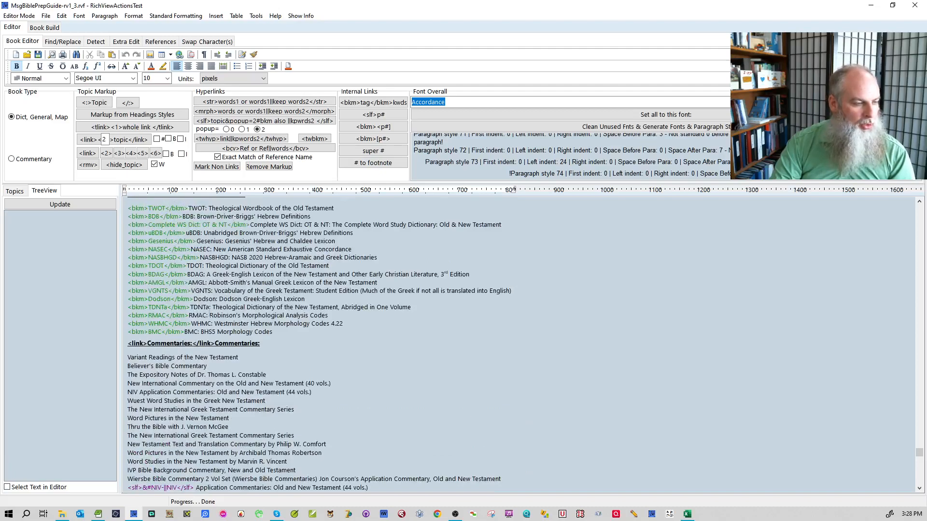
{"action": "scroll", "coordinate": [319, 345], "scroll_direction": "up", "scroll_amount": 8}
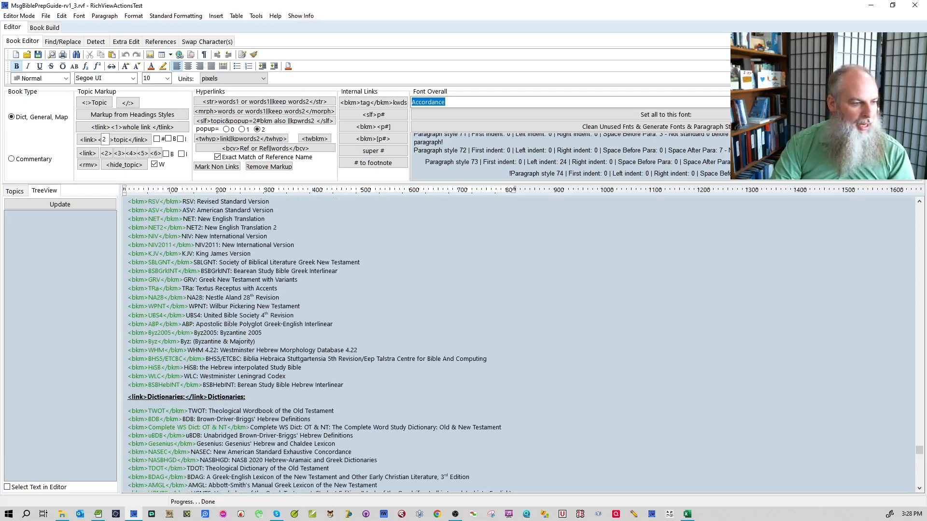
{"action": "scroll", "coordinate": [210, 324], "scroll_direction": "up", "scroll_amount": 2}
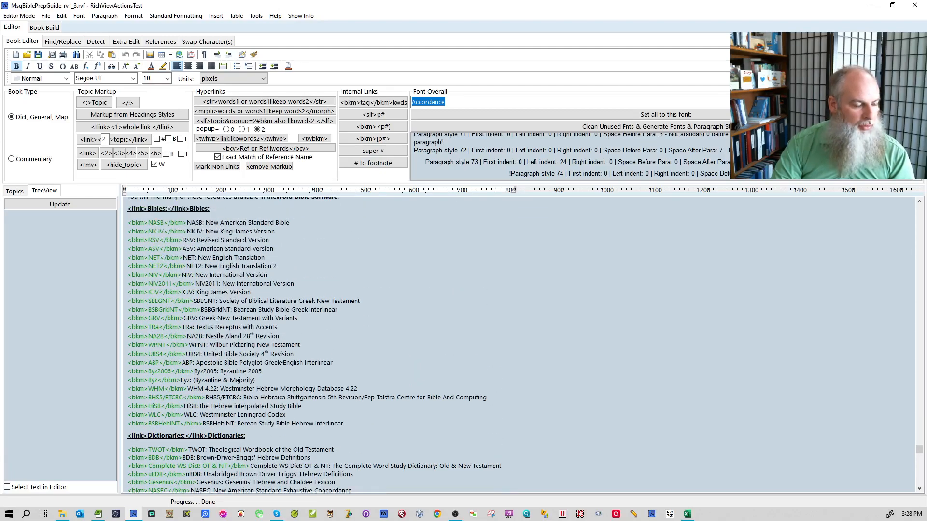
{"action": "left_click", "coordinate": [164, 223]}
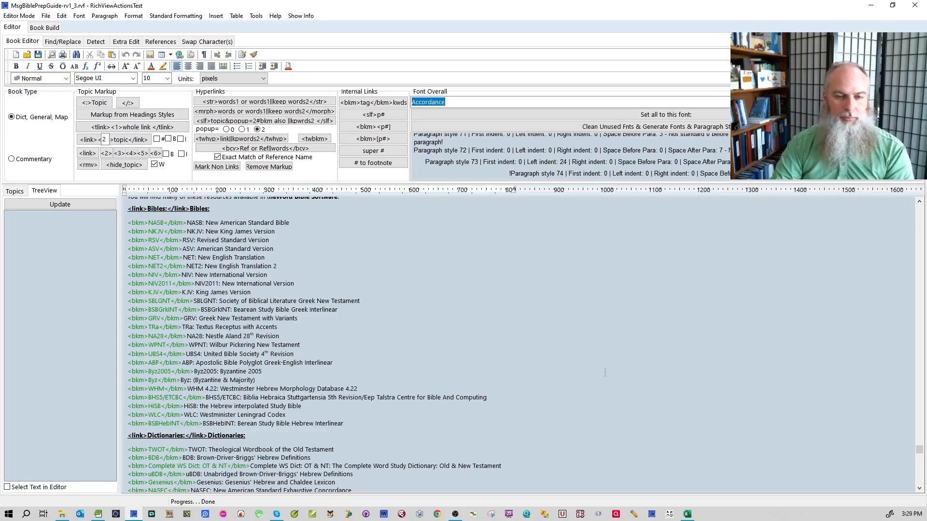
- Place the cursor at the document's Title topic and set the find text to NASB
{"action": "left_click_drag", "start_coordinate": [918, 449], "coordinate": [919, 205]}
{"action": "left_click", "coordinate": [208, 203]}
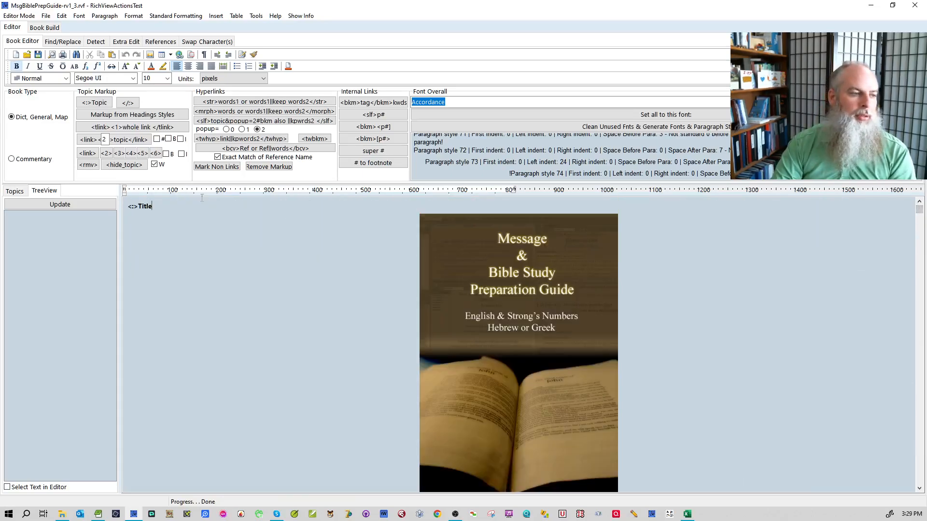
{"action": "left_click", "coordinate": [63, 41]}
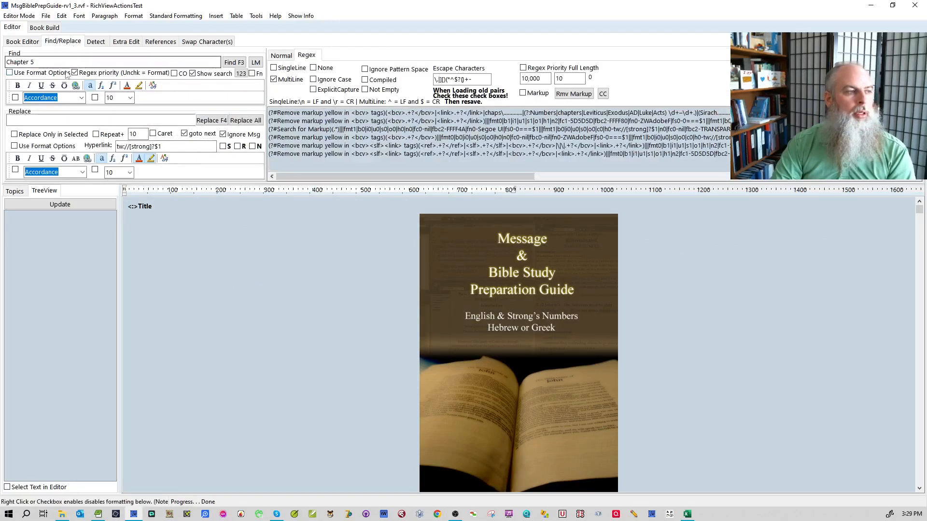
{"action": "left_click", "coordinate": [6, 63]}
{"action": "type", "text": "NASB"}
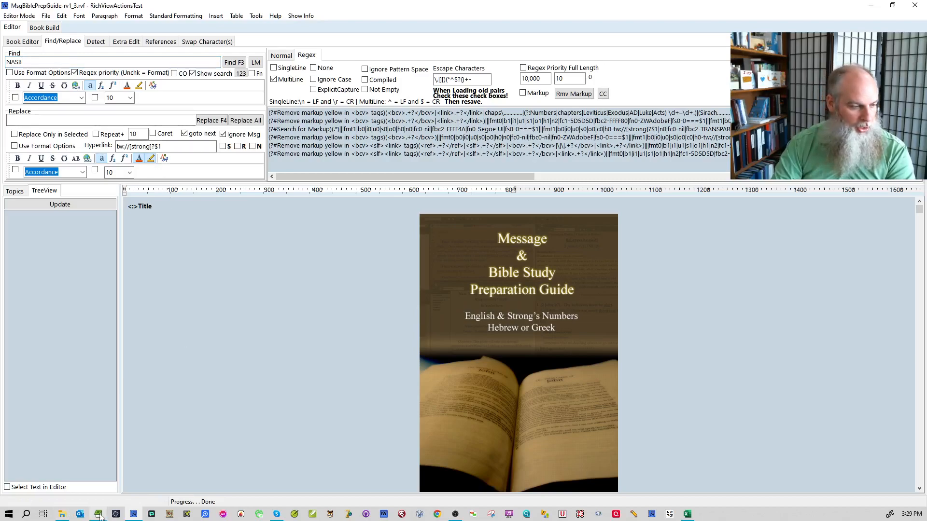
- Check the missing NASB bookmark entry in the EditPad Pro build log against the first NASB link in the book editor's Introduction topic
{"action": "key", "text": "alt+Tab"}
{"action": "left_click", "coordinate": [124, 309]}
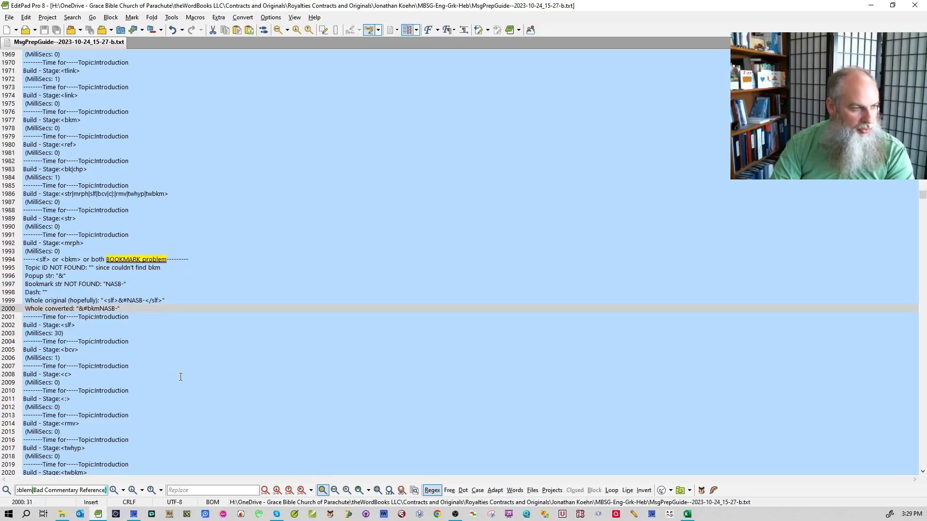
{"action": "left_click", "coordinate": [134, 514]}
{"action": "key", "text": "F3"}
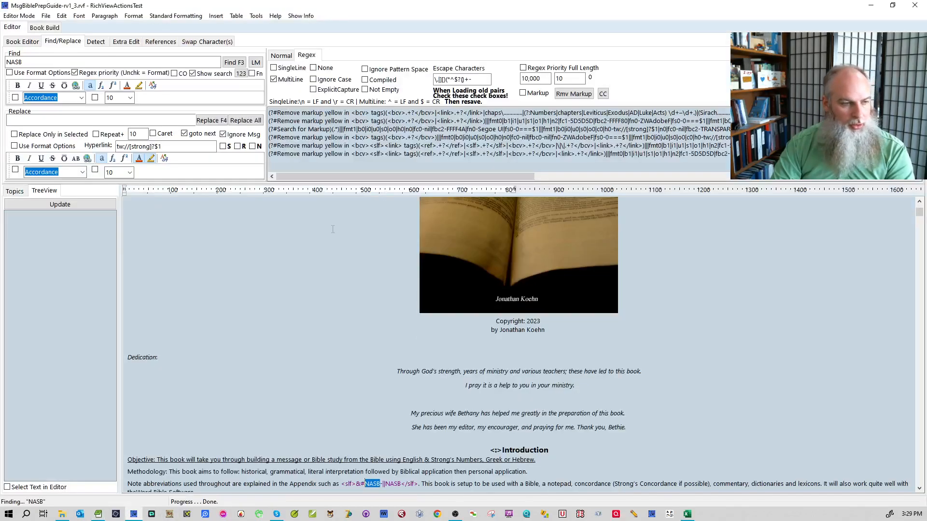
{"action": "scroll", "coordinate": [351, 288], "scroll_direction": "down", "scroll_amount": 3}
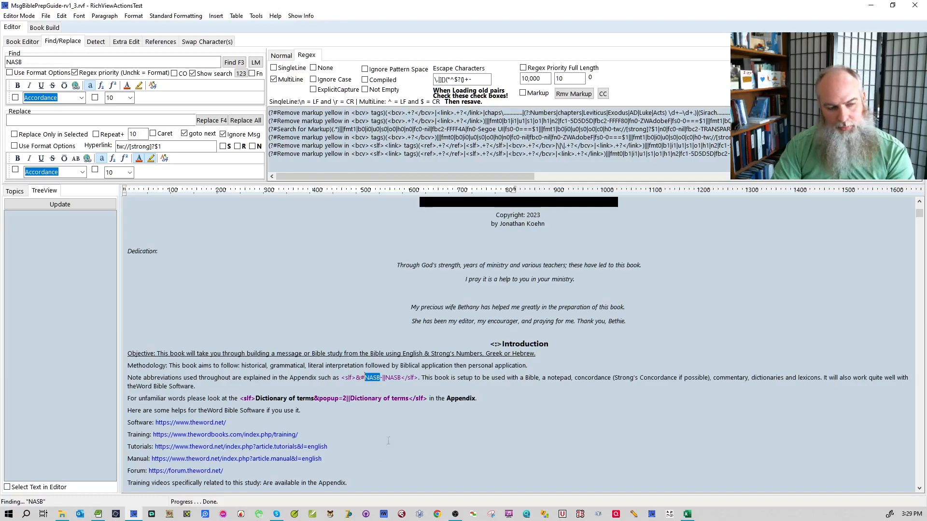
{"action": "left_click", "coordinate": [395, 386]}
- Step through the further NASB occurrences in the document up to Hebrew Word Studies and examine the area around Training Videos for this Study
{"action": "key", "text": "F3"}
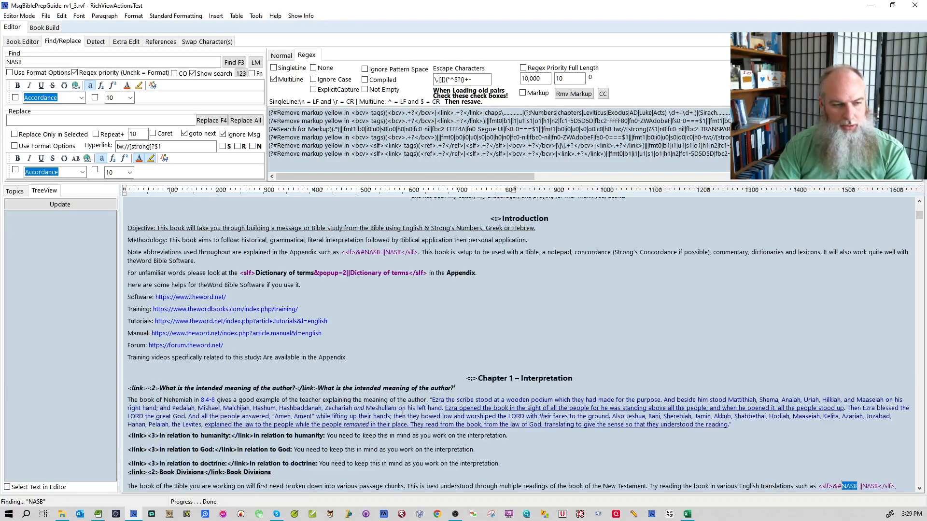
{"action": "key", "text": "F3"}
{"action": "key", "text": "F3"}
{"action": "key", "text": "F3"}
{"action": "key", "text": "F3"}
{"action": "key", "text": "F3"}
{"action": "key", "text": "F3"}
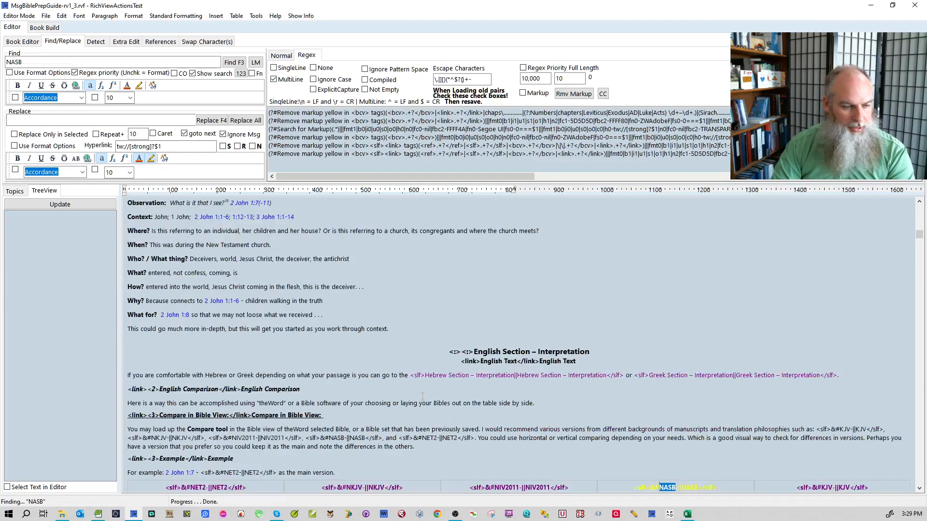
{"action": "key", "text": "F3"}
{"action": "key", "text": "F3"}
{"action": "key", "text": "F3"}
{"action": "key", "text": "F3"}
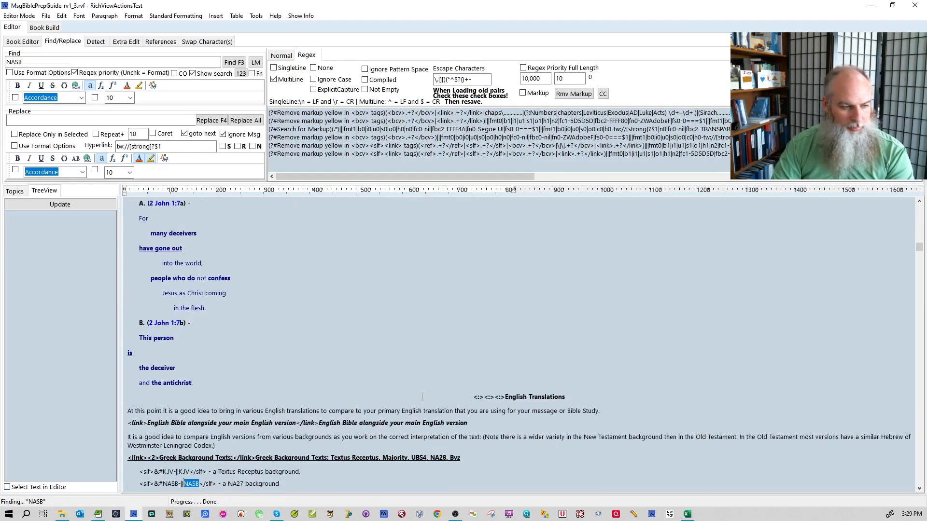
{"action": "key", "text": "F3"}
{"action": "key", "text": "F3"}
{"action": "key", "text": "F3"}
{"action": "key", "text": "F3"}
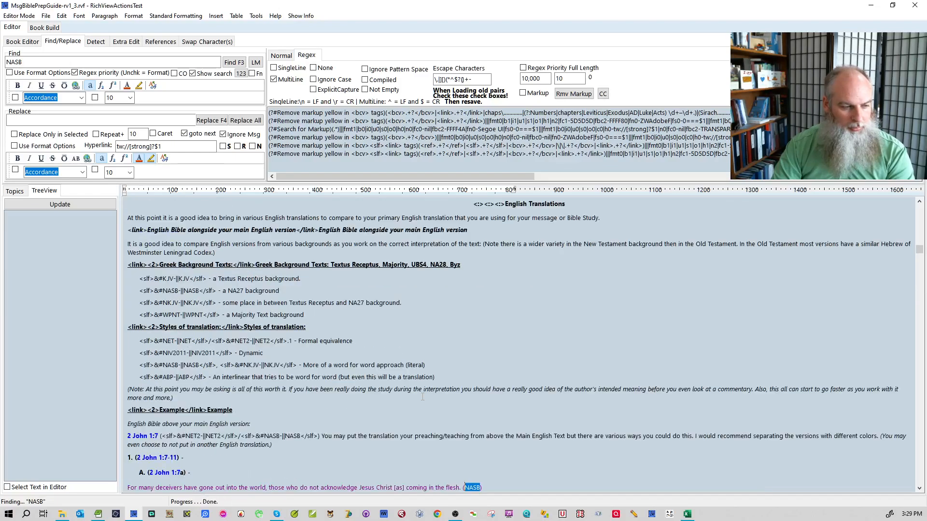
{"action": "key", "text": "F3"}
{"action": "key", "text": "F3"}
{"action": "key", "text": "F3"}
{"action": "key", "text": "F3"}
{"action": "key", "text": "F3"}
{"action": "key", "text": "F3"}
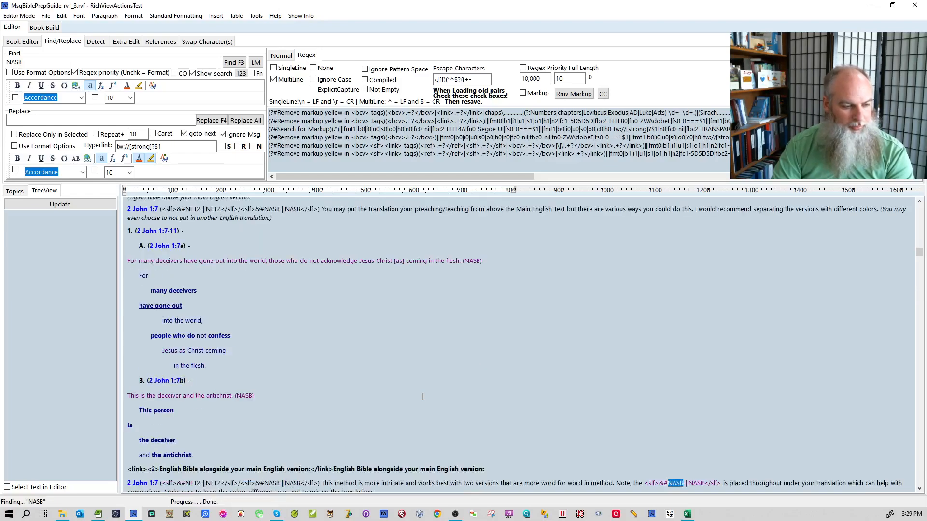
{"action": "key", "text": "F3"}
{"action": "key", "text": "F3"}
{"action": "key", "text": "F3"}
{"action": "key", "text": "F3"}
{"action": "key", "text": "F3"}
{"action": "key", "text": "F3"}
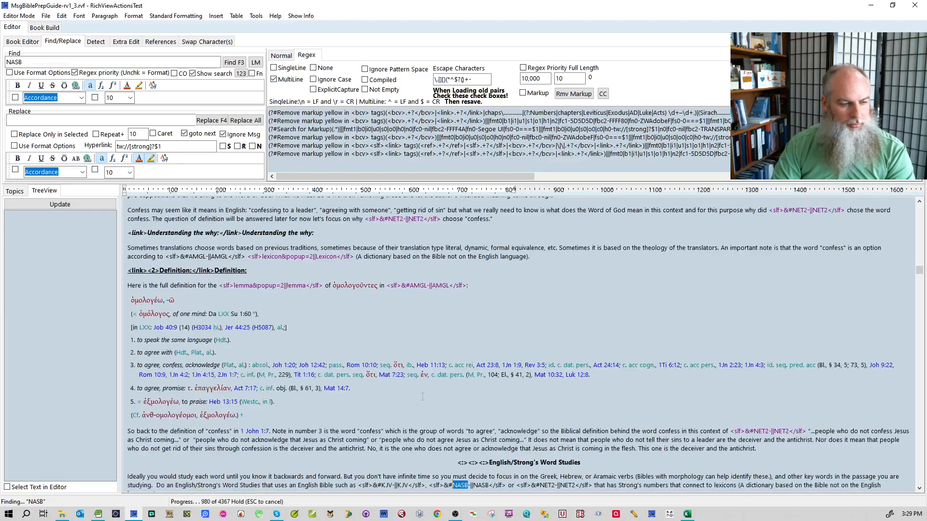
{"action": "key", "text": "F3"}
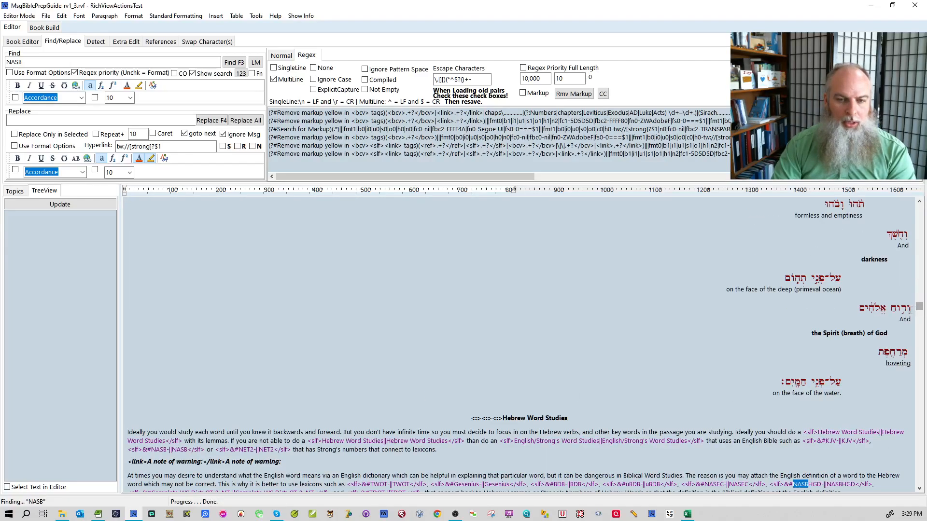
{"action": "left_click_drag", "start_coordinate": [919, 307], "coordinate": [915, 483]}
{"action": "scroll", "coordinate": [375, 314], "scroll_direction": "up", "scroll_amount": 12}
{"action": "scroll", "coordinate": [362, 296], "scroll_direction": "up", "scroll_amount": 2}
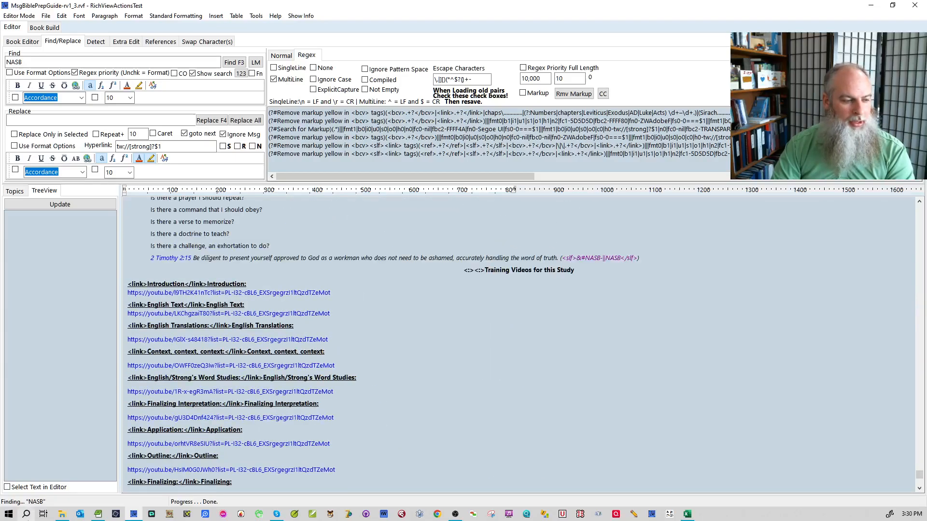
- Switch to the build log in EditPad Pro and step through the successive BOOKMARK problem matches into the English/Strong's Word Studies topic
{"action": "left_click", "coordinate": [98, 514]}
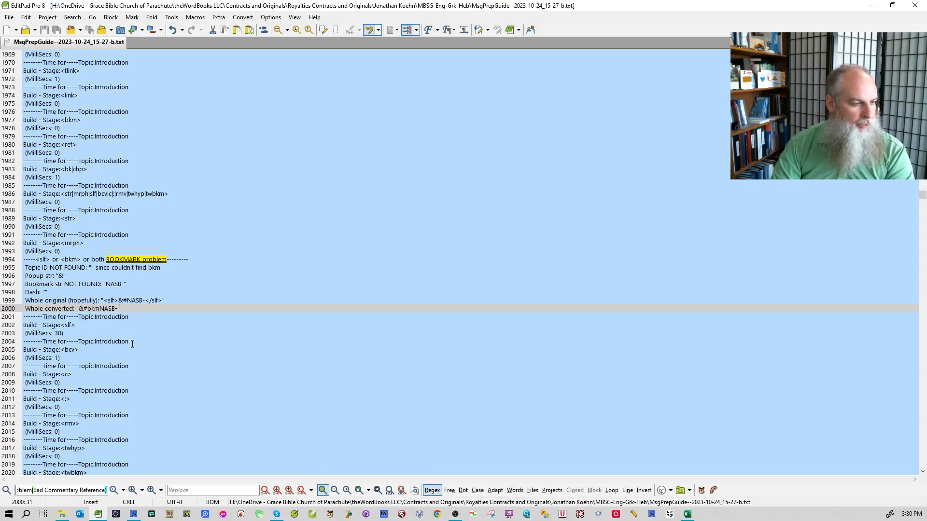
{"action": "left_click", "coordinate": [132, 490]}
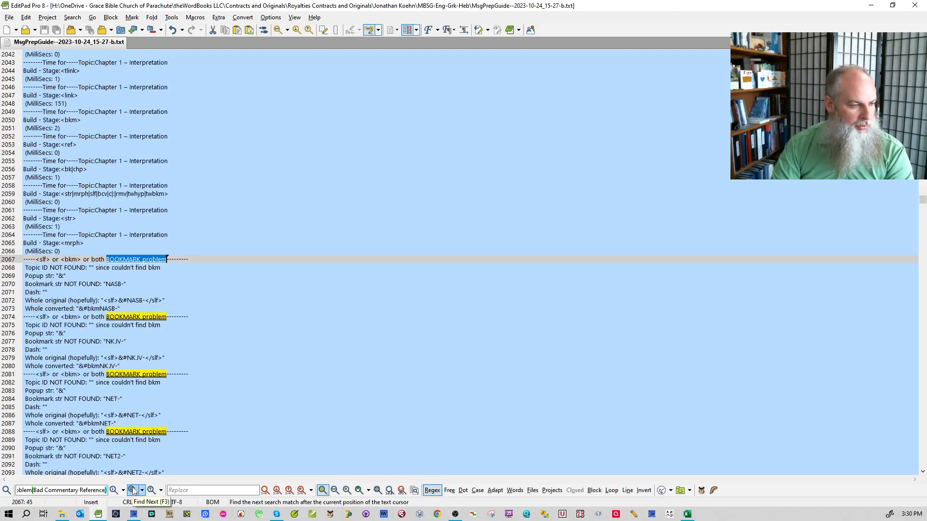
{"action": "left_click", "coordinate": [132, 490]}
{"action": "left_click", "coordinate": [133, 490]}
{"action": "left_click", "coordinate": [133, 490]}
{"action": "left_click", "coordinate": [133, 490]}
{"action": "left_click", "coordinate": [132, 490]}
{"action": "left_click", "coordinate": [132, 490]}
{"action": "left_click", "coordinate": [132, 490]}
{"action": "left_click", "coordinate": [133, 490]}
{"action": "left_click", "coordinate": [133, 490]}
{"action": "left_click", "coordinate": [133, 490]}
{"action": "left_click", "coordinate": [133, 490]}
{"action": "left_click", "coordinate": [133, 490]}
{"action": "left_click", "coordinate": [132, 490]}
{"action": "left_click", "coordinate": [133, 490]}
{"action": "left_click", "coordinate": [132, 490]}
{"action": "left_click", "coordinate": [132, 490]}
{"action": "left_click", "coordinate": [132, 490]}
{"action": "left_click", "coordinate": [133, 490]}
{"action": "left_click", "coordinate": [132, 490]}
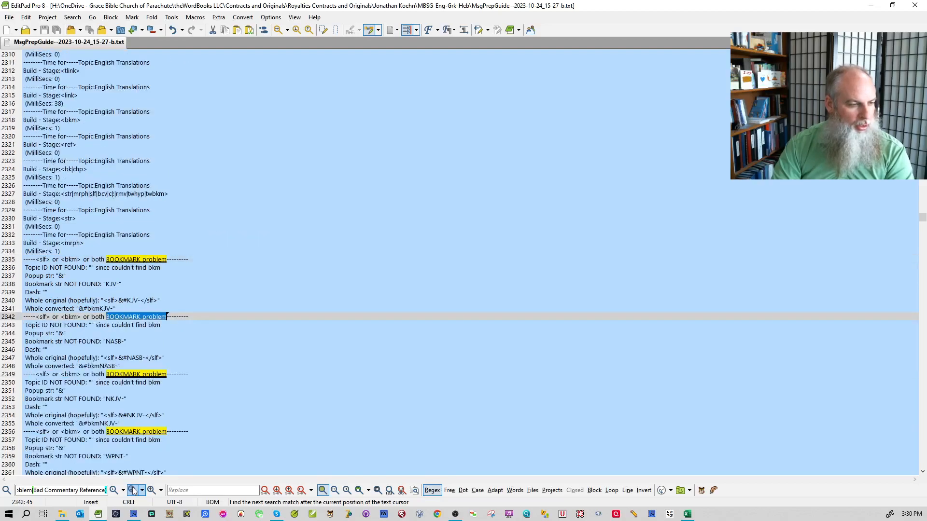
{"action": "left_click", "coordinate": [133, 490]}
{"action": "left_click", "coordinate": [133, 490]}
{"action": "left_click", "coordinate": [133, 490]}
{"action": "left_click", "coordinate": [133, 490]}
{"action": "left_click", "coordinate": [133, 490]}
{"action": "left_click", "coordinate": [133, 490]}
{"action": "left_click", "coordinate": [133, 490]}
{"action": "left_click", "coordinate": [133, 490]}
{"action": "left_click", "coordinate": [134, 490]}
{"action": "left_click", "coordinate": [133, 490]}
{"action": "left_click", "coordinate": [133, 490]}
{"action": "left_click", "coordinate": [133, 490]}
{"action": "left_click", "coordinate": [133, 490]}
{"action": "left_click", "coordinate": [133, 490]}
{"action": "left_click", "coordinate": [133, 490]}
{"action": "left_click", "coordinate": [133, 490]}
{"action": "left_click", "coordinate": [133, 490]}
{"action": "left_click", "coordinate": [133, 490]}
{"action": "left_click", "coordinate": [133, 490]}
{"action": "left_click", "coordinate": [133, 490]}
{"action": "left_click", "coordinate": [133, 490]}
{"action": "left_click", "coordinate": [133, 490]}
{"action": "left_click", "coordinate": [133, 490]}
{"action": "left_click", "coordinate": [133, 490]}
{"action": "left_click", "coordinate": [133, 490]}
{"action": "left_click", "coordinate": [134, 490]}
{"action": "left_click", "coordinate": [134, 490]}
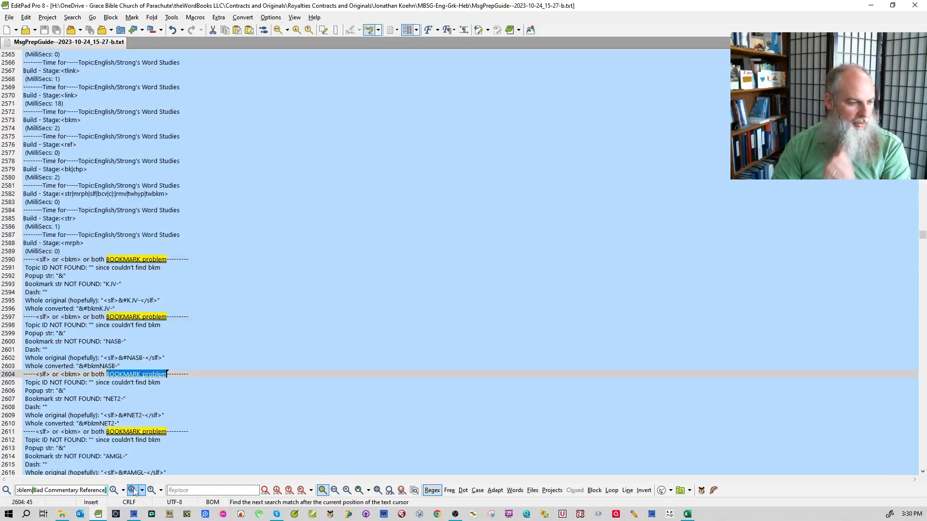
{"action": "left_click", "coordinate": [134, 490]}
{"action": "left_click", "coordinate": [134, 490]}
{"action": "left_click", "coordinate": [134, 490]}
{"action": "left_click", "coordinate": [134, 490]}
{"action": "left_click", "coordinate": [133, 490]}
{"action": "left_click", "coordinate": [134, 490]}
{"action": "left_click", "coordinate": [133, 490]}
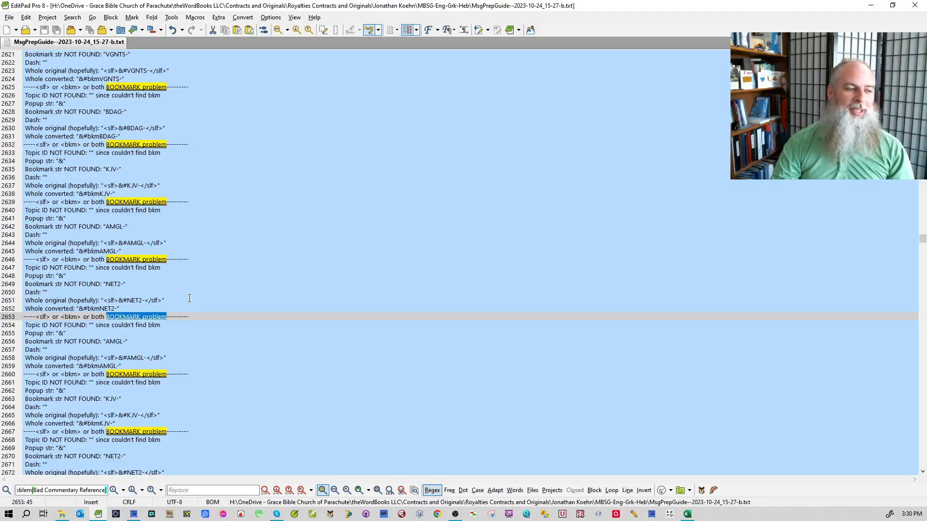
- Examine the remaining bookmark problem entries in the log for English/Strong's Word Studies and the Hebrew Section – Interpretation topic
{"action": "scroll", "coordinate": [234, 327], "scroll_direction": "down", "scroll_amount": 7}
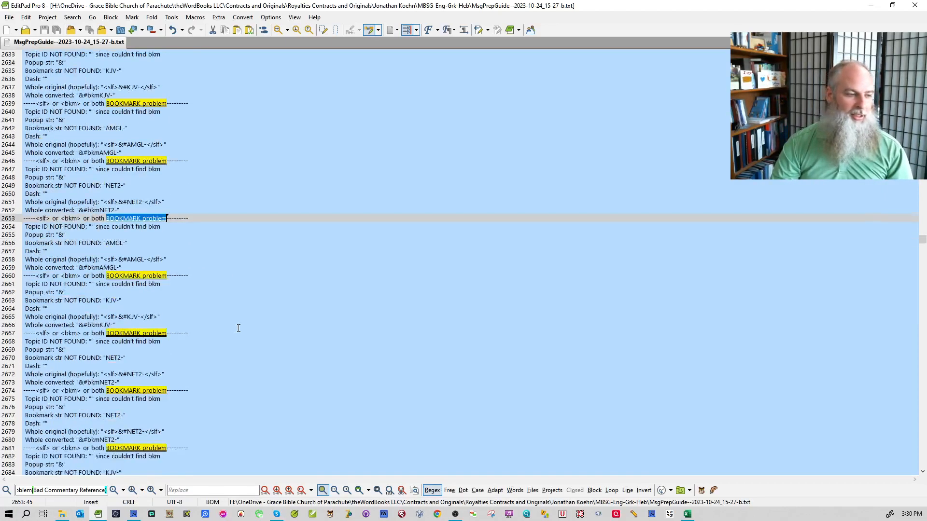
{"action": "scroll", "coordinate": [241, 325], "scroll_direction": "down", "scroll_amount": 20}
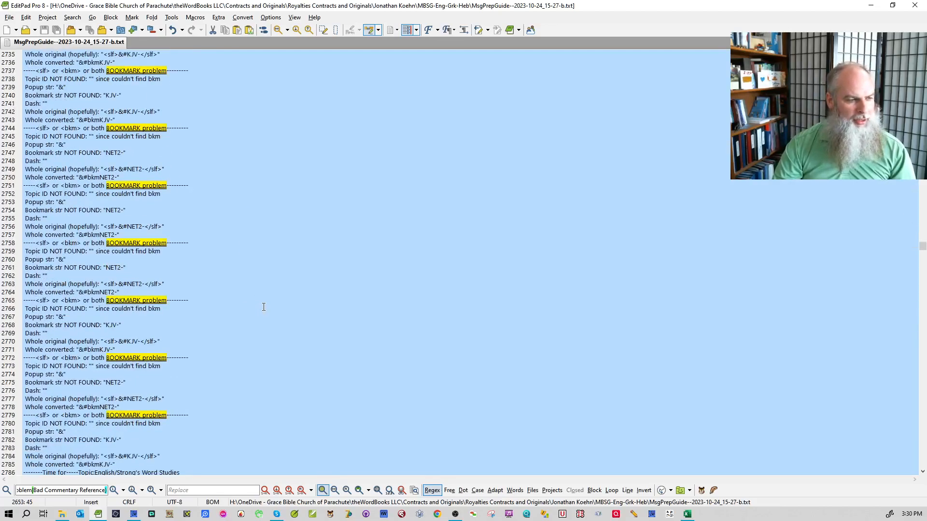
{"action": "scroll", "coordinate": [264, 307], "scroll_direction": "down", "scroll_amount": 3}
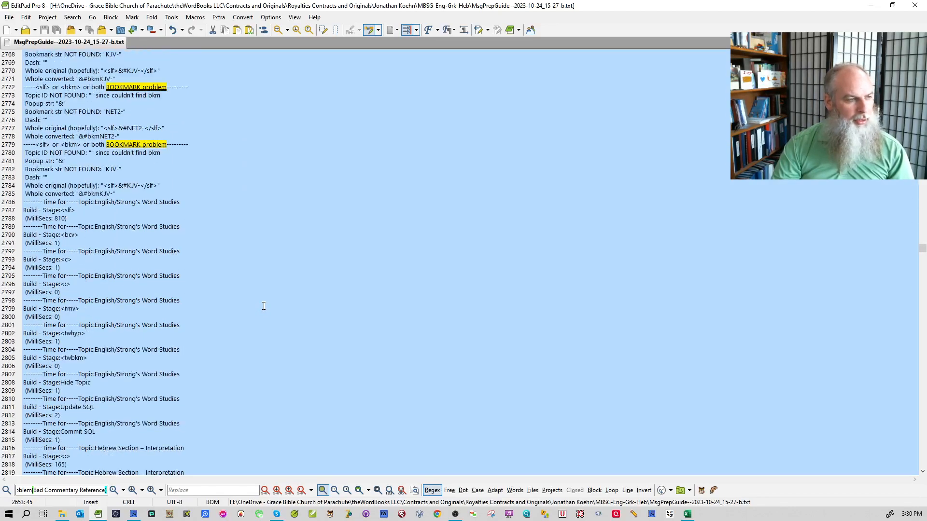
{"action": "scroll", "coordinate": [264, 306], "scroll_direction": "down", "scroll_amount": 19}
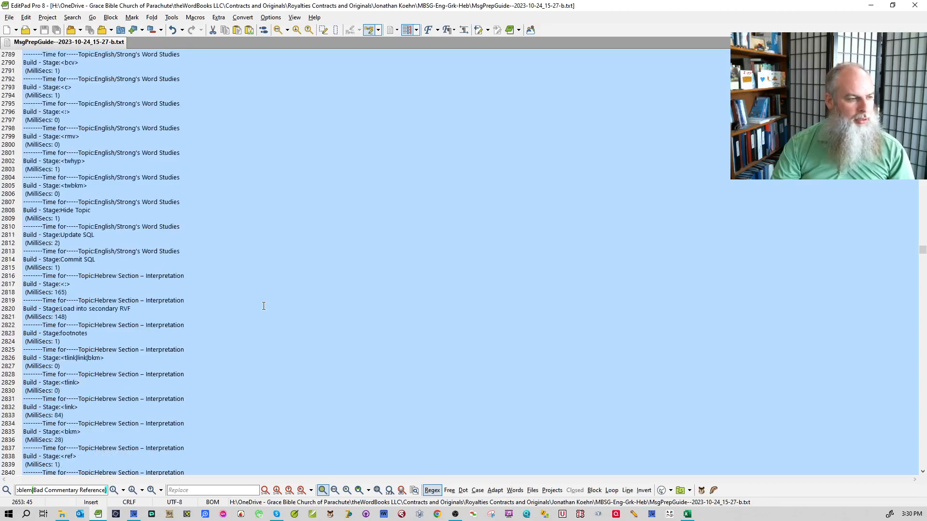
{"action": "scroll", "coordinate": [275, 310], "scroll_direction": "down", "scroll_amount": 3}
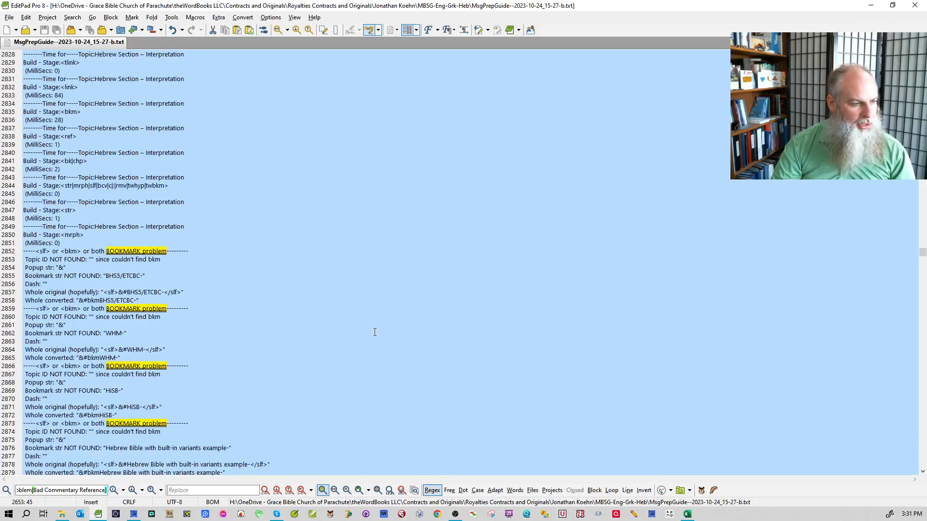
{"action": "scroll", "coordinate": [372, 331], "scroll_direction": "down", "scroll_amount": 10}
{"action": "scroll", "coordinate": [364, 305], "scroll_direction": "down", "scroll_amount": 20}
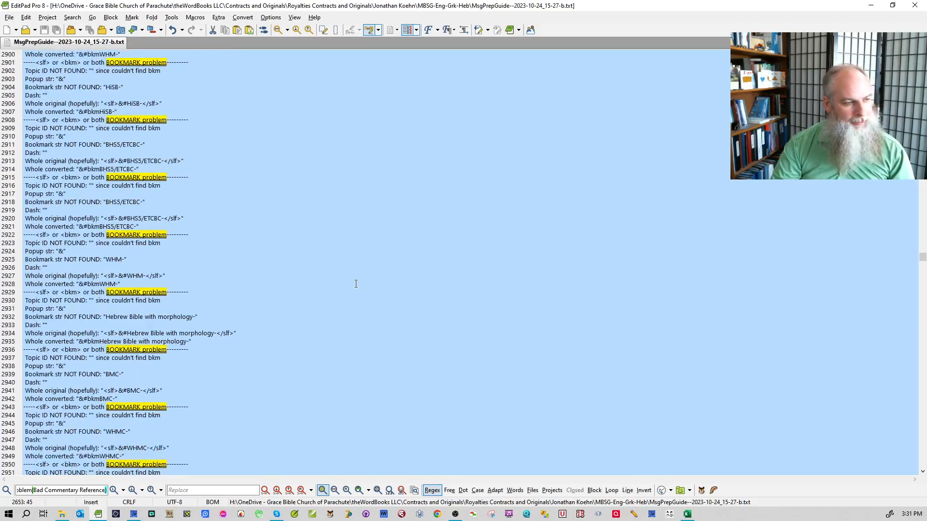
{"action": "scroll", "coordinate": [348, 283], "scroll_direction": "down", "scroll_amount": 20}
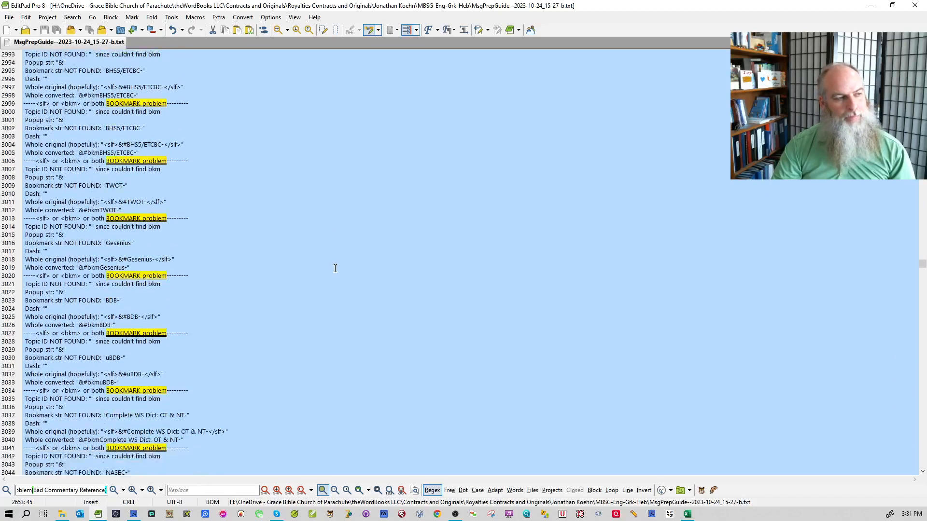
{"action": "scroll", "coordinate": [338, 267], "scroll_direction": "down", "scroll_amount": 14}
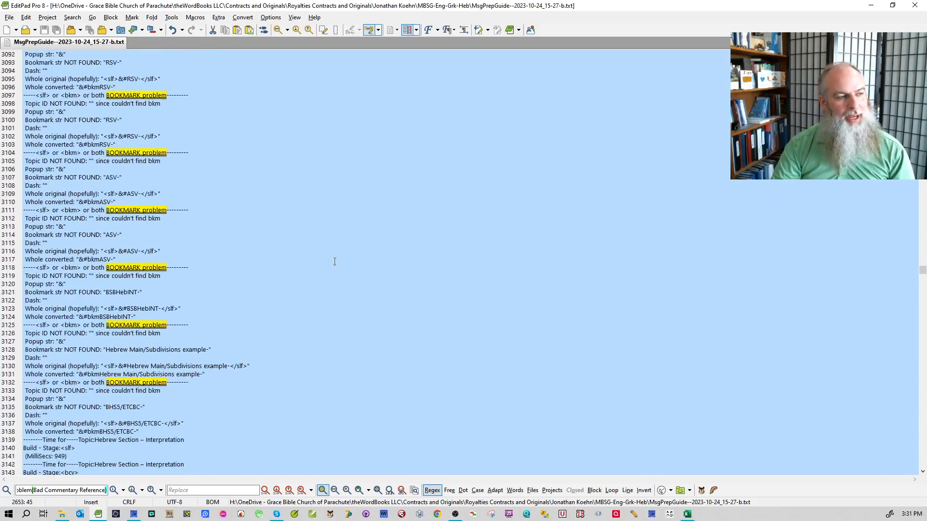
{"action": "scroll", "coordinate": [331, 265], "scroll_direction": "down", "scroll_amount": 8}
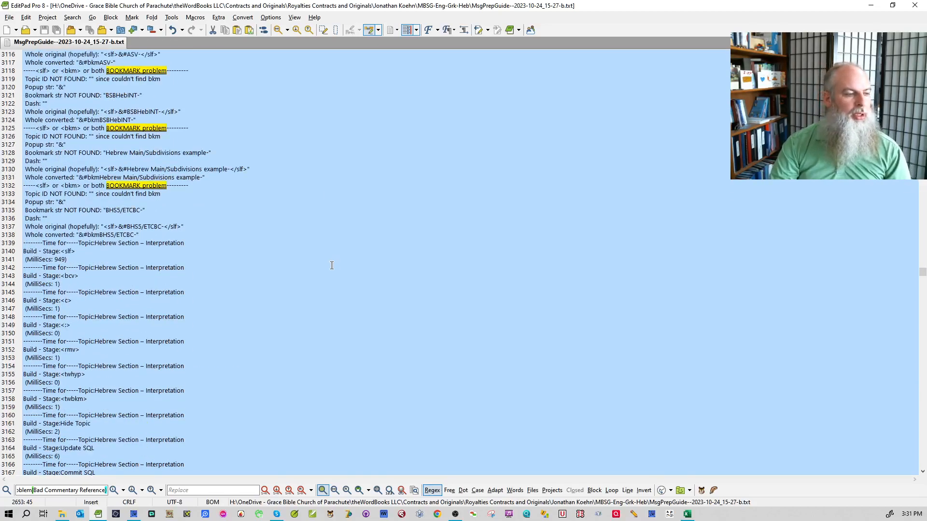
{"action": "scroll", "coordinate": [331, 266], "scroll_direction": "down", "scroll_amount": 5}
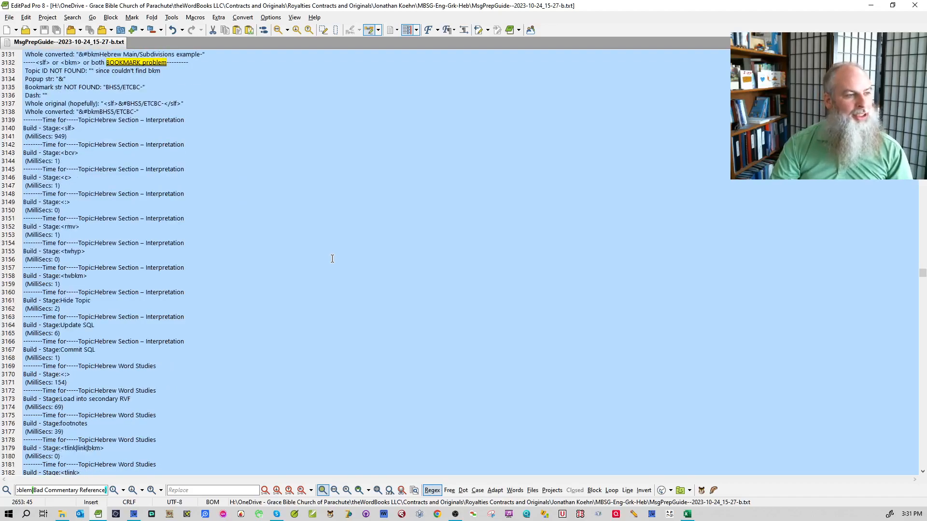
{"action": "scroll", "coordinate": [332, 259], "scroll_direction": "down", "scroll_amount": 7}
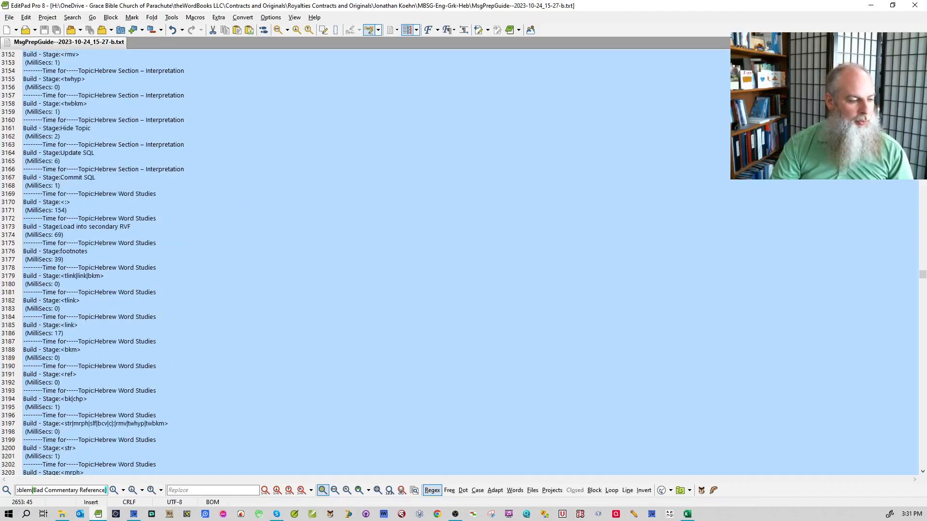
- Switch to the book editor, copy the TDNTa bookmark name from the appendix's Dictionaries list and set it as the find text
{"action": "left_click", "coordinate": [134, 514]}
{"action": "scroll", "coordinate": [380, 339], "scroll_direction": "down", "scroll_amount": 7}
{"action": "scroll", "coordinate": [380, 340], "scroll_direction": "up", "scroll_amount": 10}
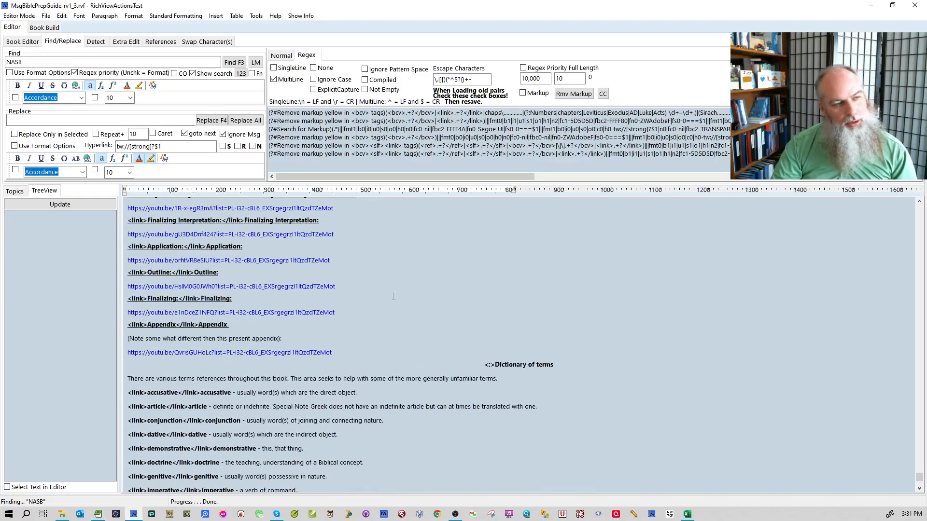
{"action": "scroll", "coordinate": [506, 395], "scroll_direction": "up", "scroll_amount": 10}
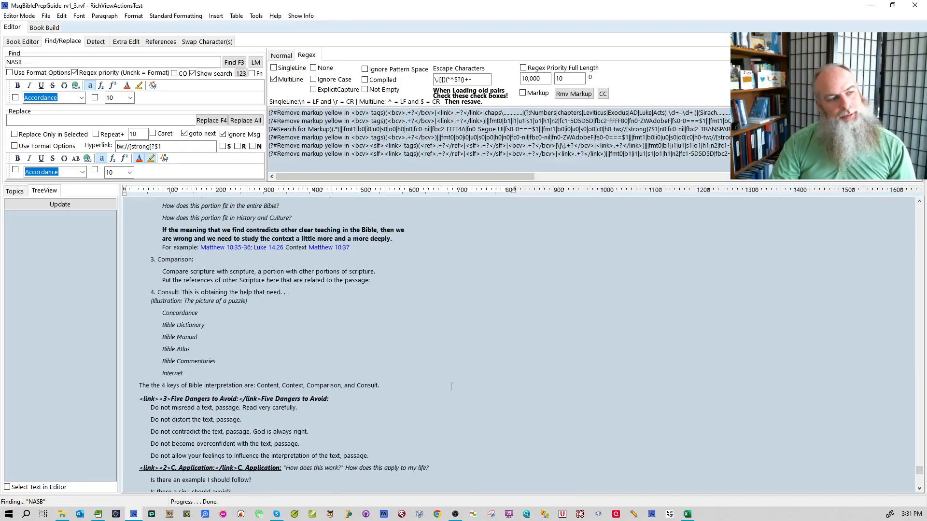
{"action": "scroll", "coordinate": [486, 439], "scroll_direction": "up", "scroll_amount": 2}
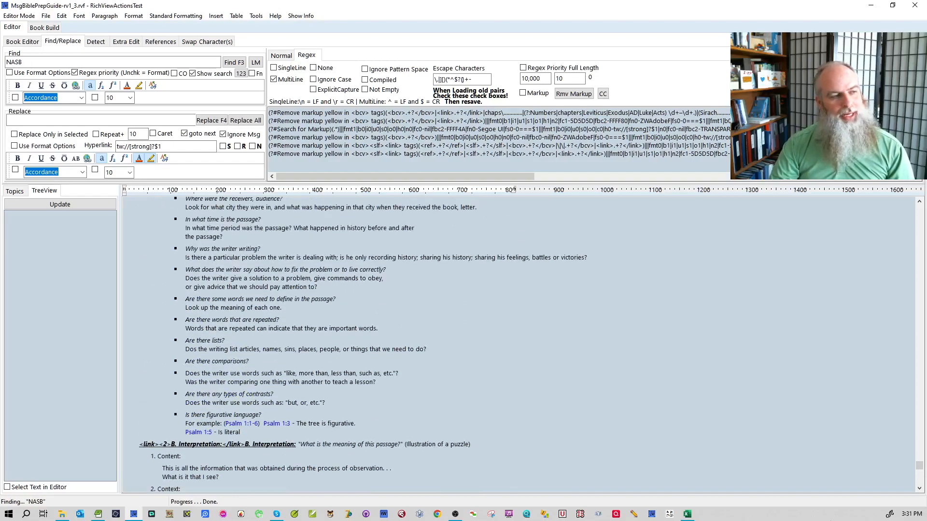
{"action": "scroll", "coordinate": [517, 408], "scroll_direction": "up", "scroll_amount": 10}
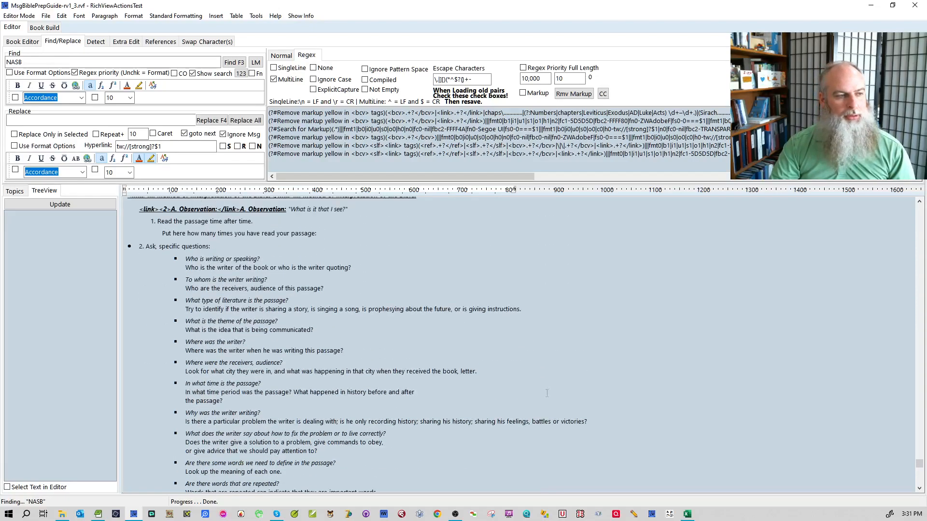
{"action": "scroll", "coordinate": [402, 383], "scroll_direction": "up", "scroll_amount": 15}
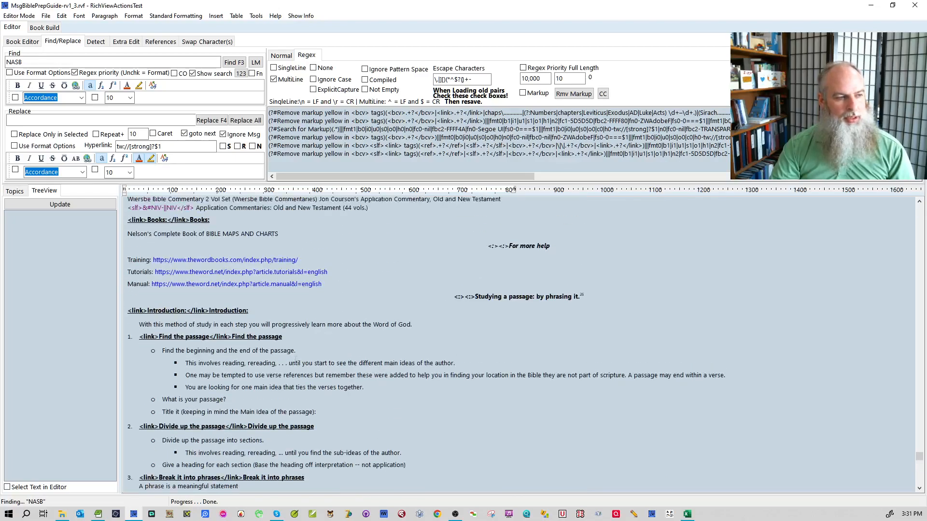
{"action": "scroll", "coordinate": [284, 376], "scroll_direction": "up", "scroll_amount": 6}
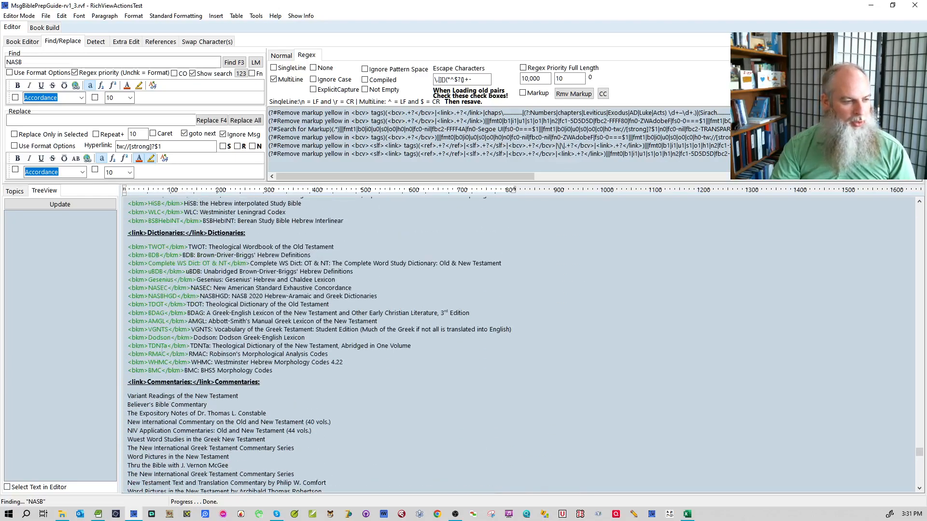
{"action": "double_click", "coordinate": [158, 346]}
{"action": "key", "text": "ctrl+c"}
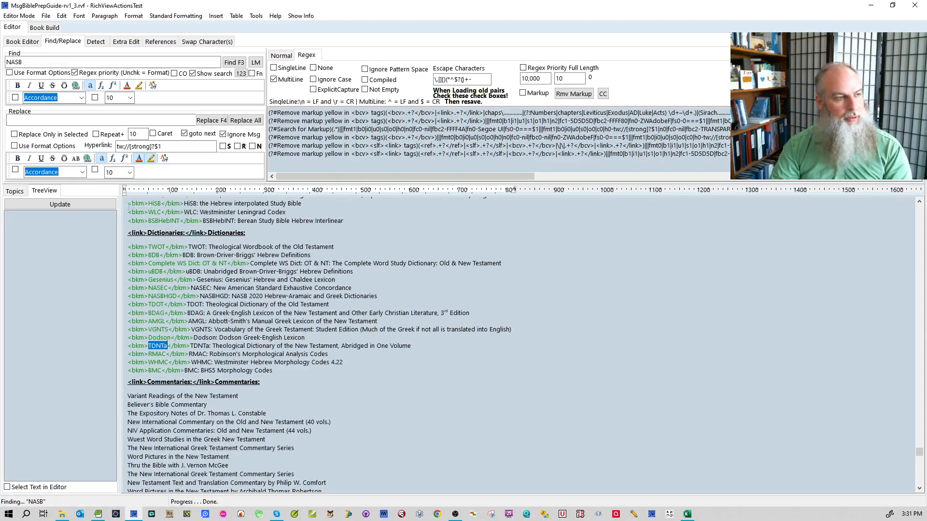
{"action": "double_click", "coordinate": [99, 63]}
{"action": "key", "text": "ctrl+v"}
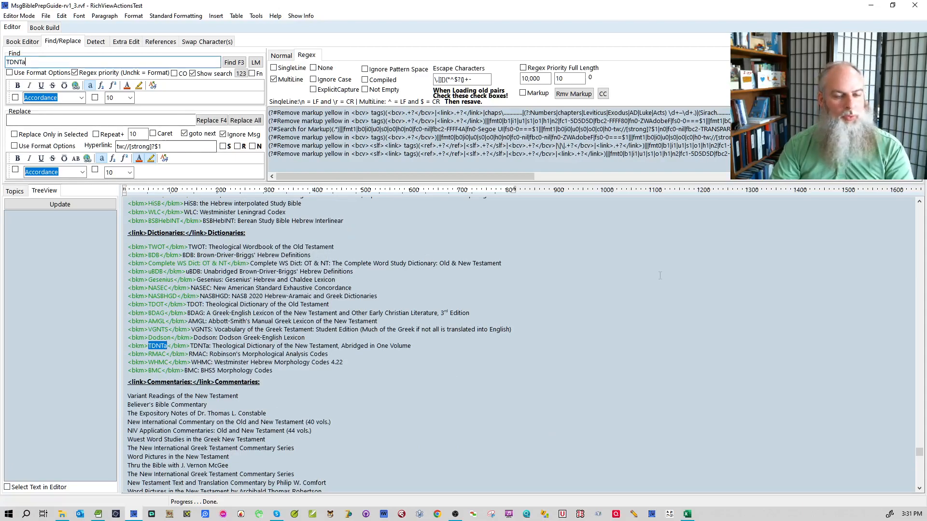
- Search for TDNTa from the start of the document and examine the link under Greek Translate's Lexicons heading
{"action": "left_click_drag", "start_coordinate": [919, 453], "coordinate": [902, 201]}
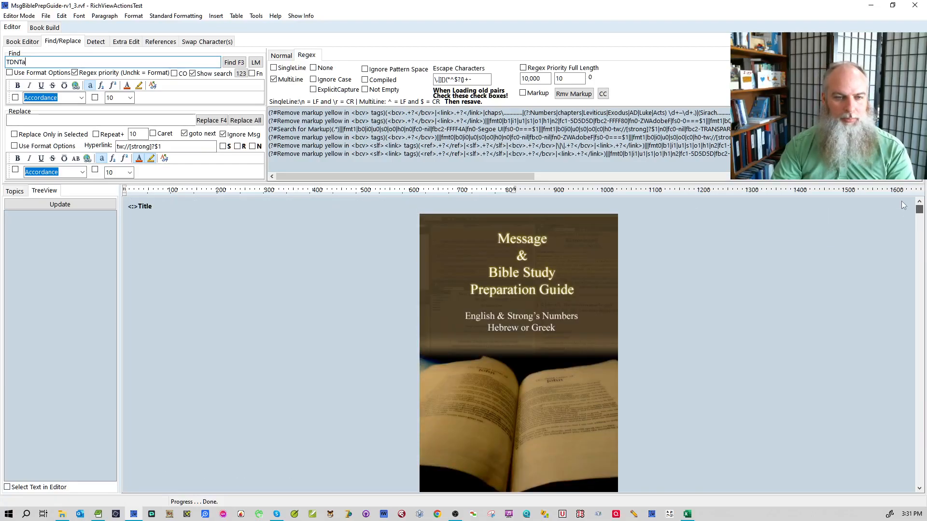
{"action": "key", "text": "F3"}
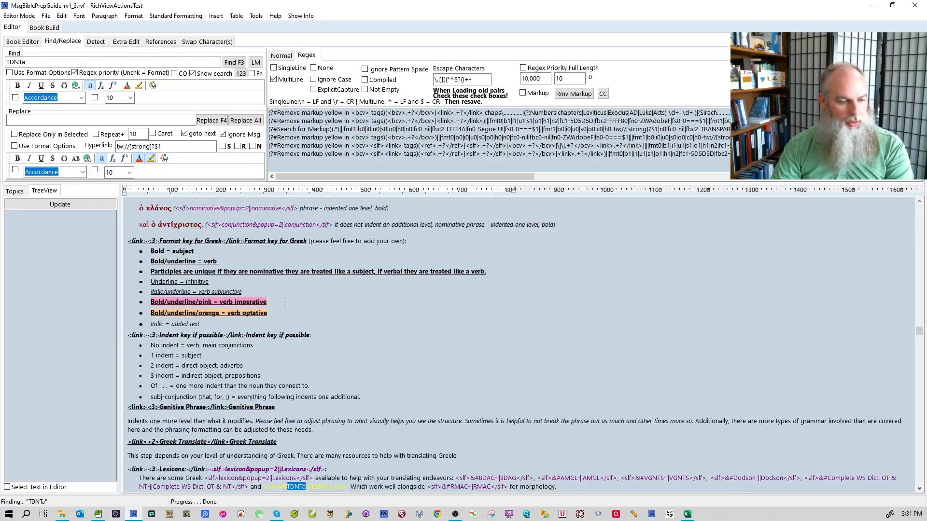
{"action": "left_click", "coordinate": [303, 463]}
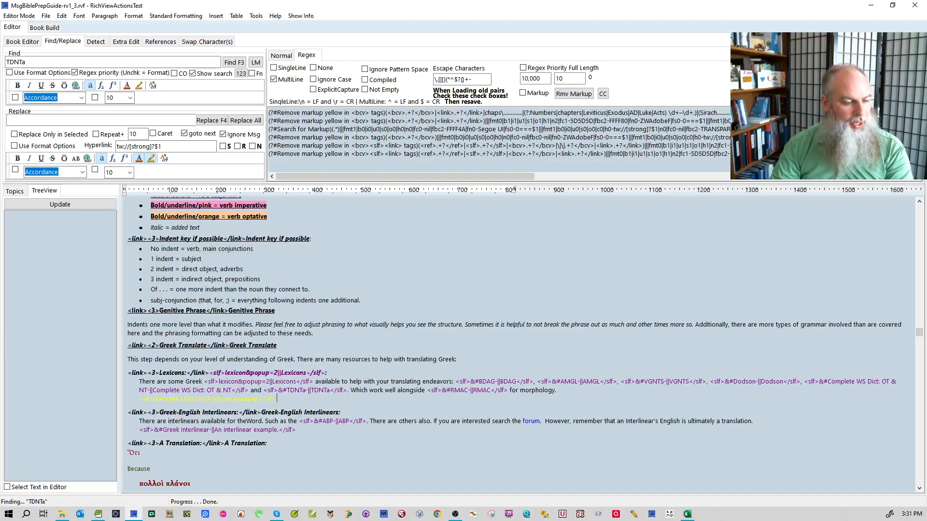
- Switch to the build log in EditPad Pro, search for TDNTa and examine the neighbouring RMAC bookmark problem entry
{"action": "key", "text": "alt+Tab"}
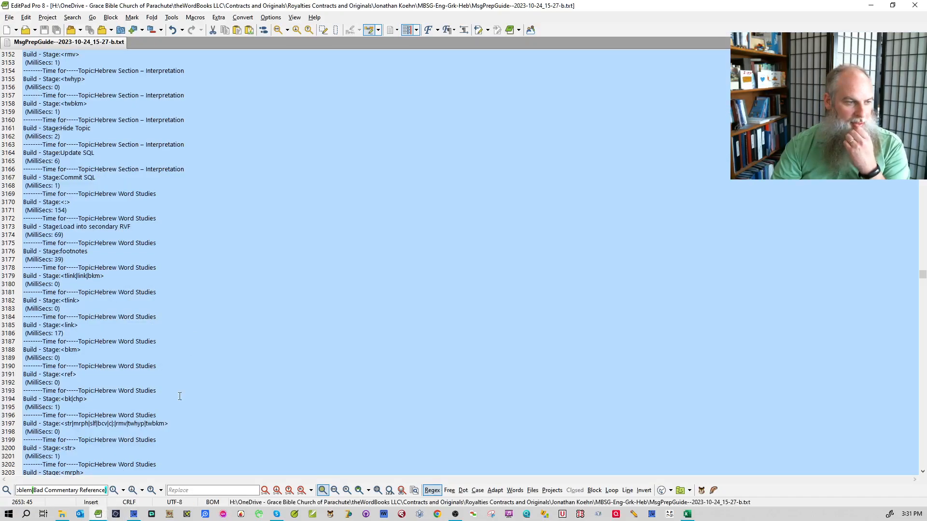
{"action": "left_click", "coordinate": [69, 489]}
{"action": "type", "text": "TDNTa"}
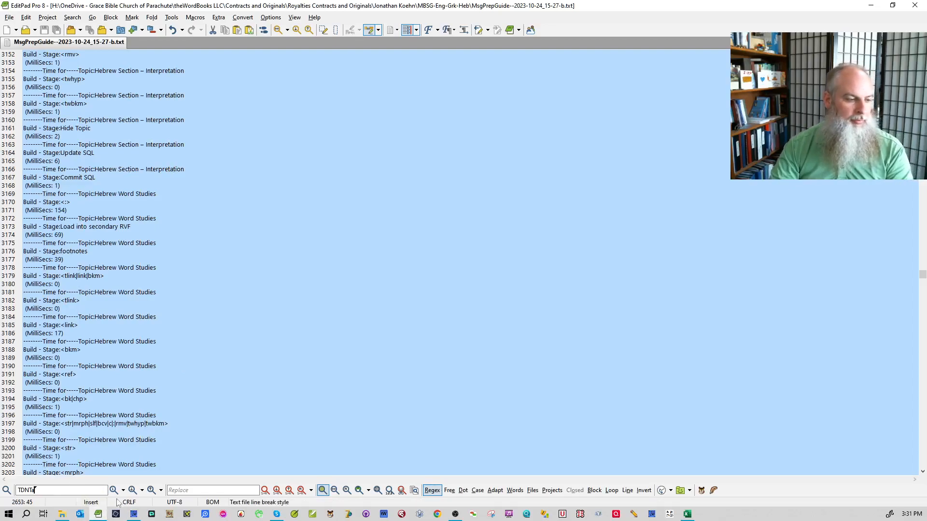
{"action": "left_click", "coordinate": [132, 490]}
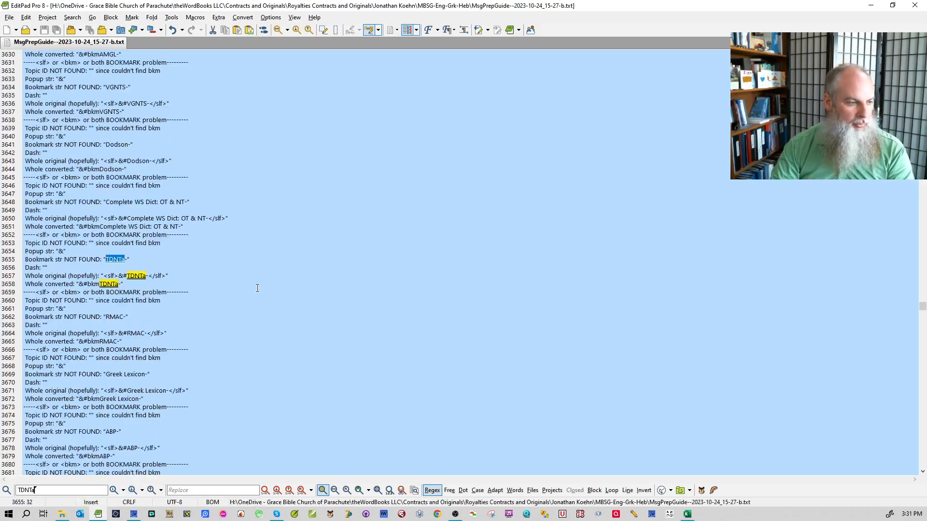
{"action": "left_click", "coordinate": [224, 313]}
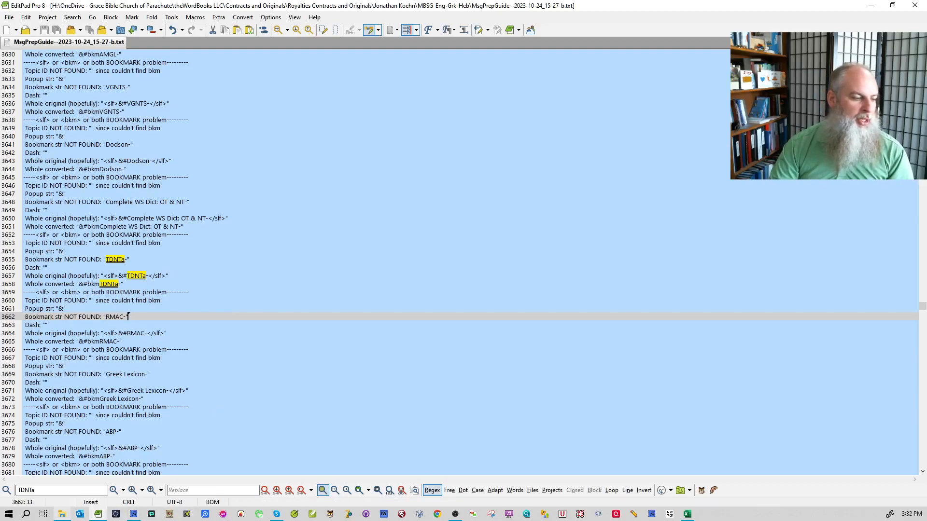
- Copy MsgPrepGuide--2023-10-24_15-27.gbk.twm from MBSG-Eng-Grk-Heb into Documents > theWord6 > Modules-premium-test in File Explorer, and launch theWord
{"action": "left_click", "coordinate": [57, 515]}
{"action": "left_click", "coordinate": [316, 423]}
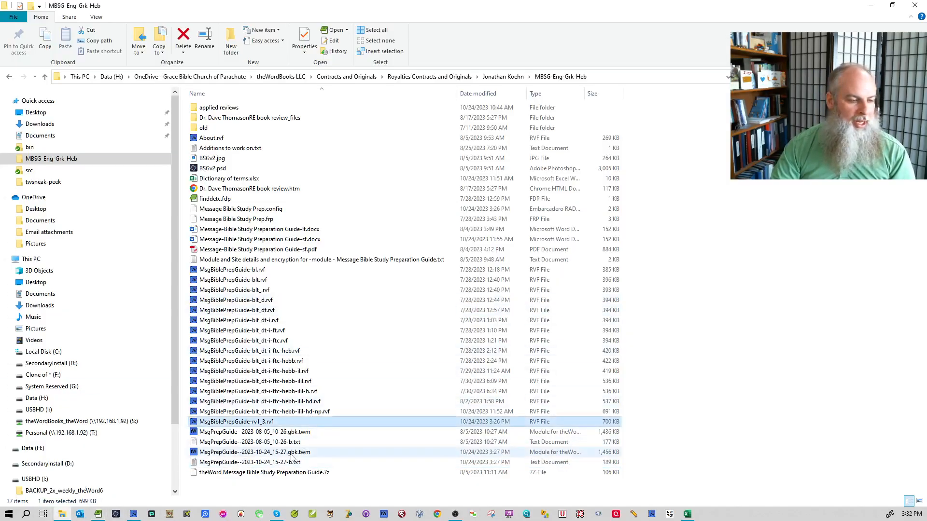
{"action": "left_click", "coordinate": [311, 452]}
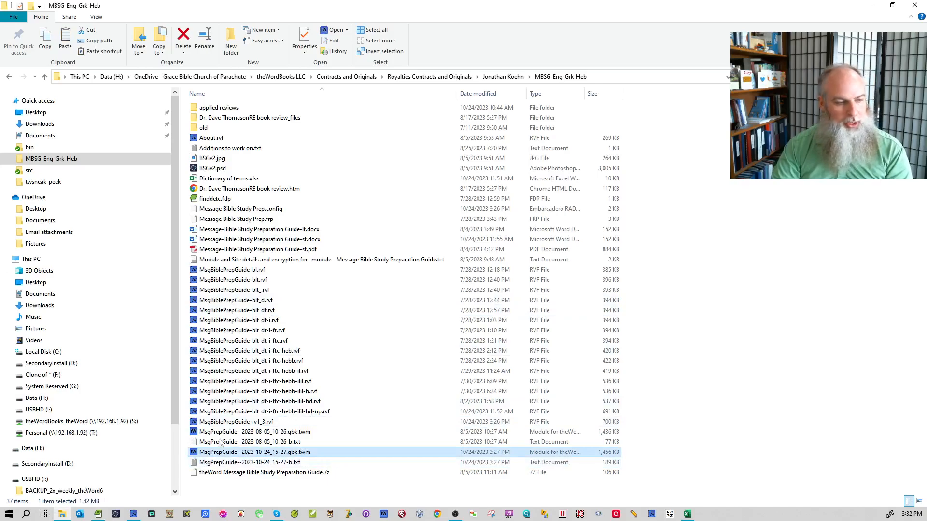
{"action": "left_click", "coordinate": [80, 135]}
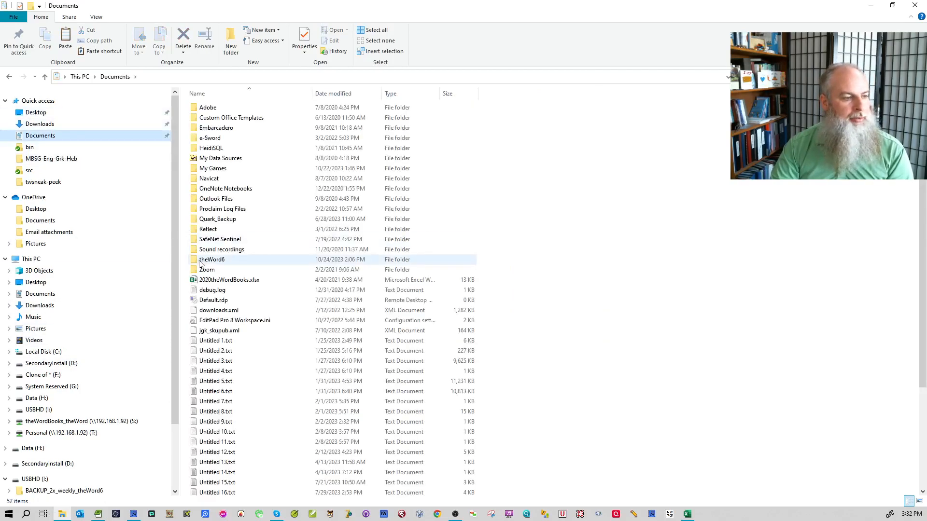
{"action": "left_click", "coordinate": [202, 260]}
{"action": "double_click", "coordinate": [202, 261]}
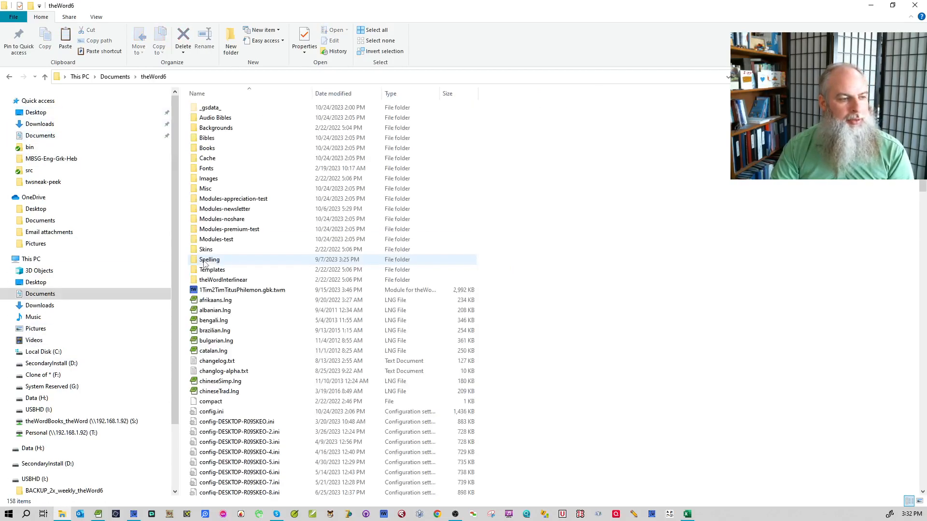
{"action": "double_click", "coordinate": [216, 229]}
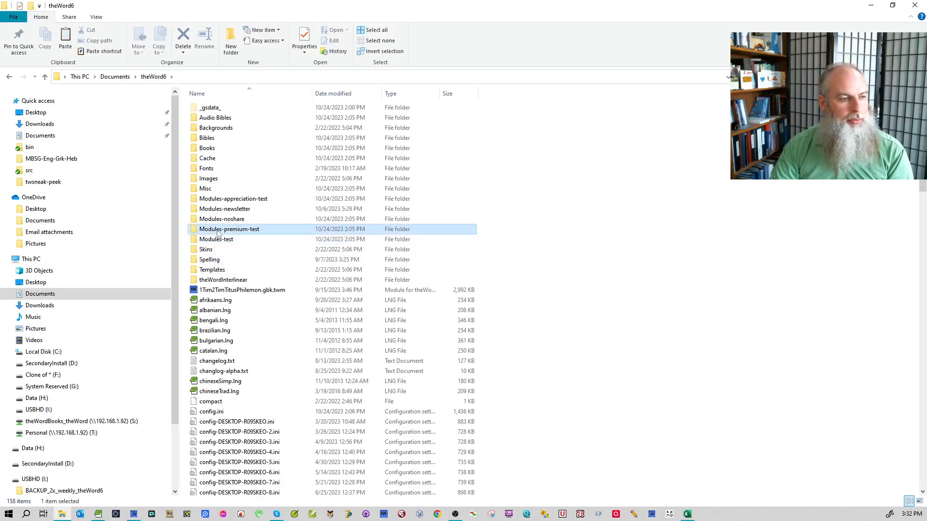
{"action": "left_click", "coordinate": [219, 301]}
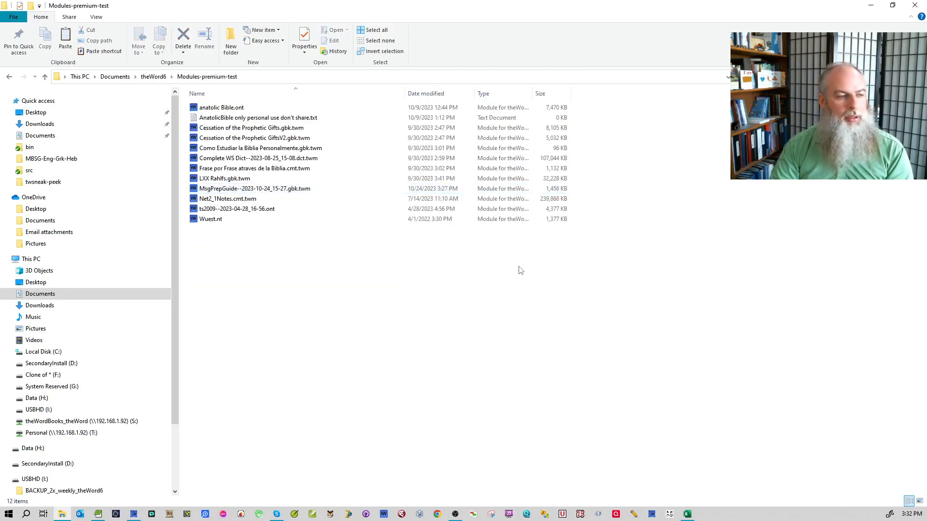
{"action": "left_click", "coordinate": [881, 11]}
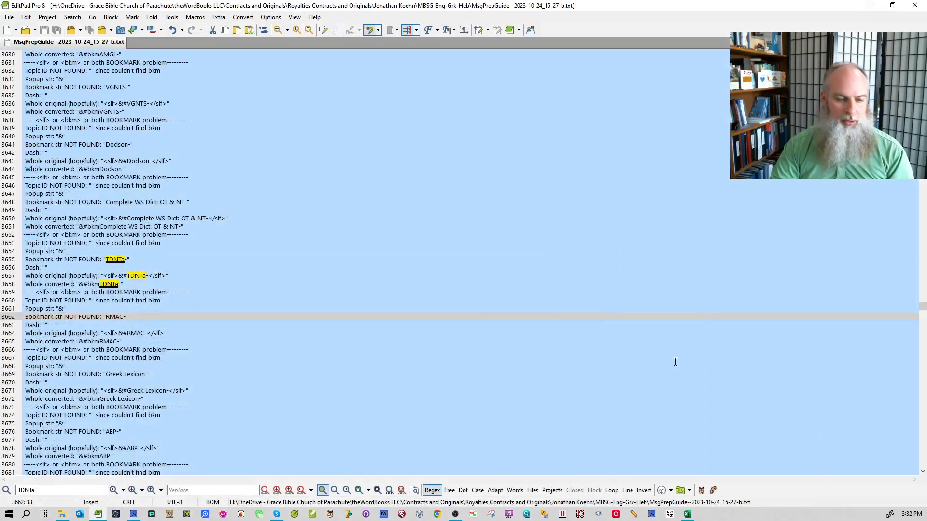
{"action": "left_click", "coordinate": [383, 514]}
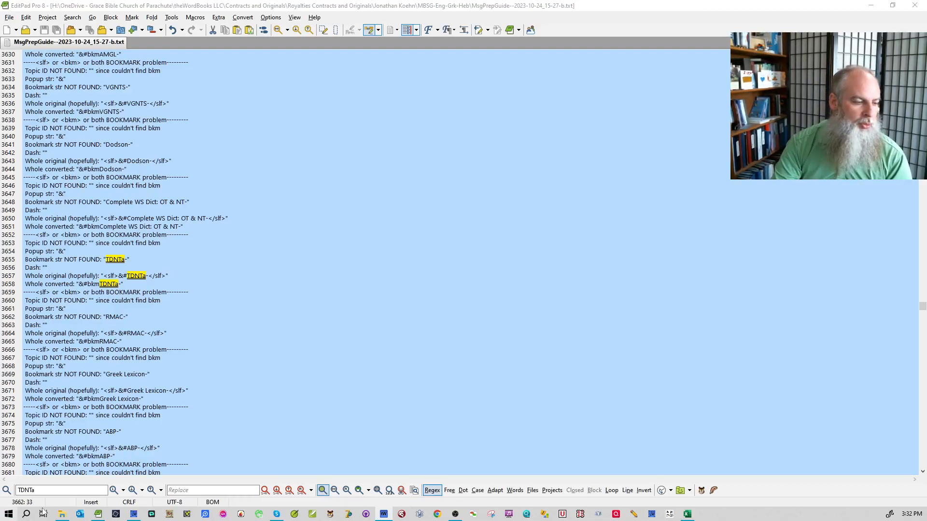
- Return to the book editor and review the newest entries at the end of its change-log
{"action": "left_click", "coordinate": [138, 518]}
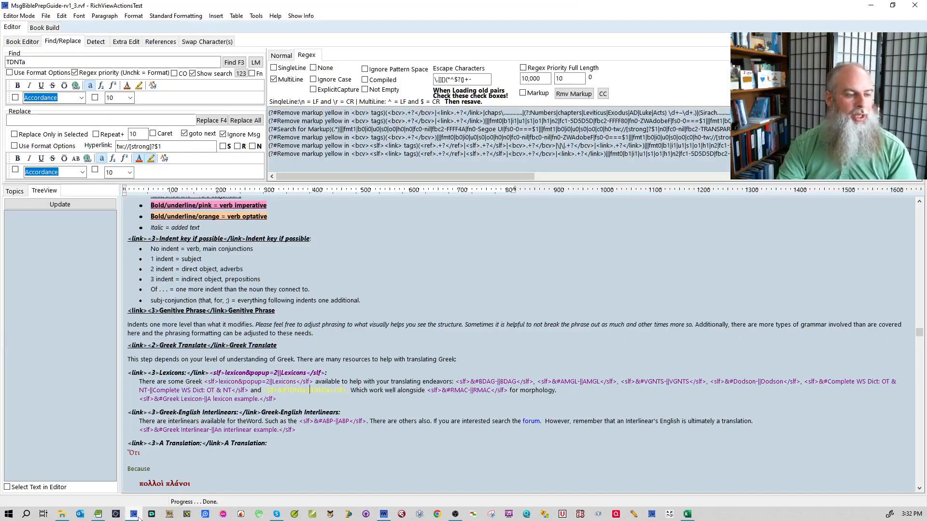
{"action": "left_click", "coordinate": [307, 360]}
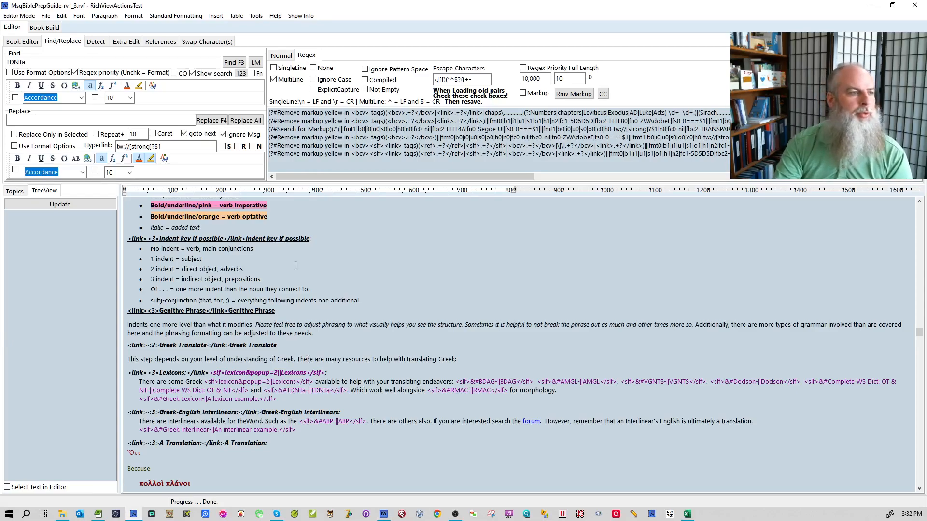
{"action": "left_click", "coordinate": [256, 16]}
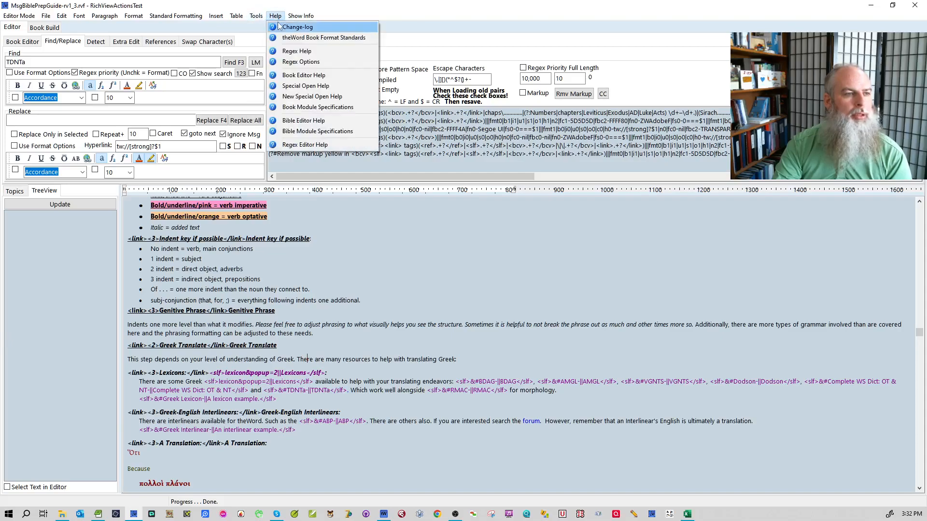
{"action": "left_click", "coordinate": [280, 27]}
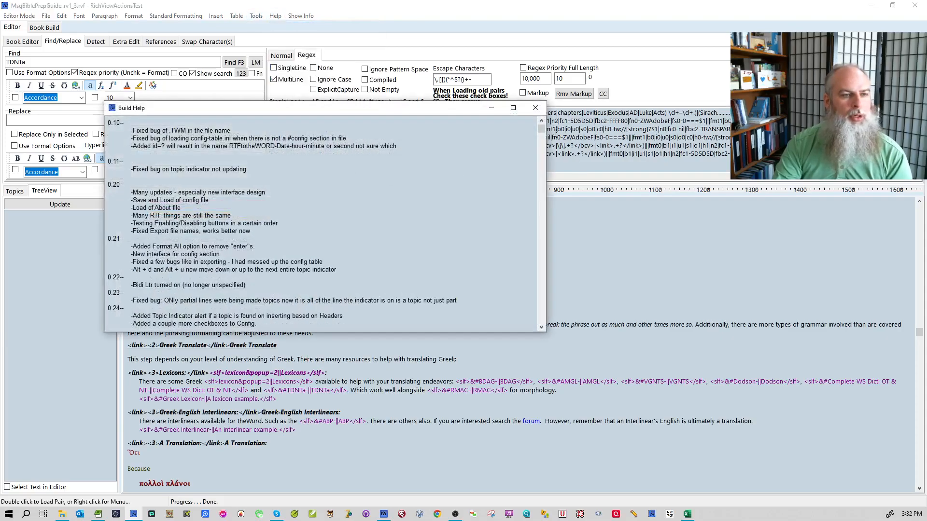
{"action": "left_click_drag", "start_coordinate": [544, 129], "coordinate": [532, 327]}
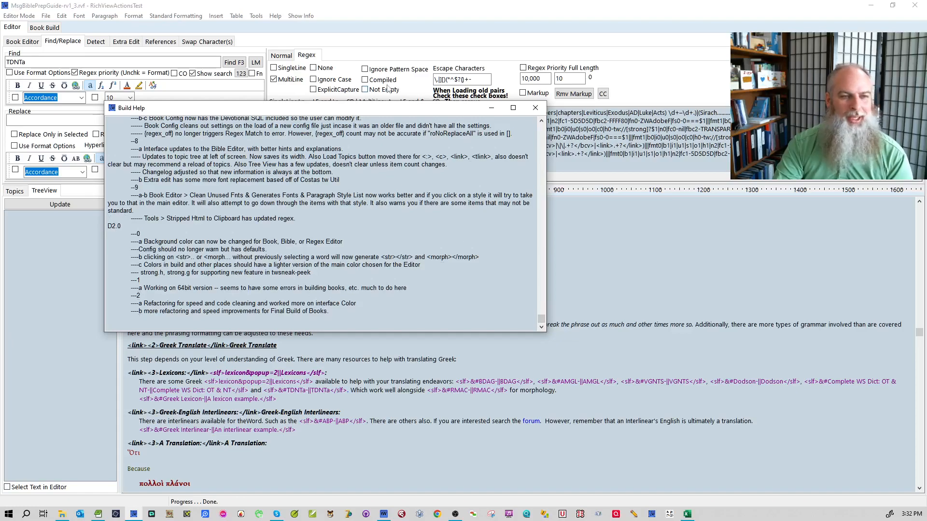
{"action": "left_click", "coordinate": [535, 107]}
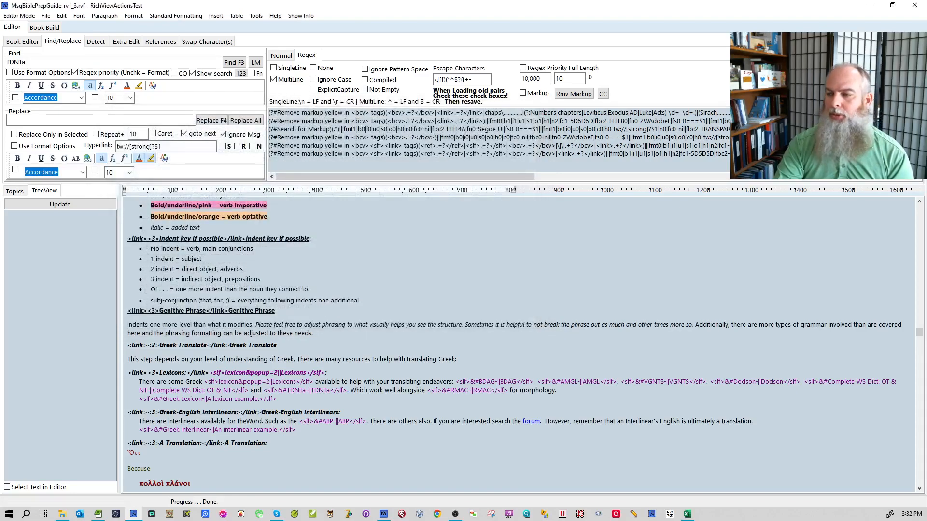
- Switch to theWord, maximize its window and check several Dictionary of terms subtopics from accusative to sub-conjunction in the guide module
{"action": "key", "text": "alt+Tab"}
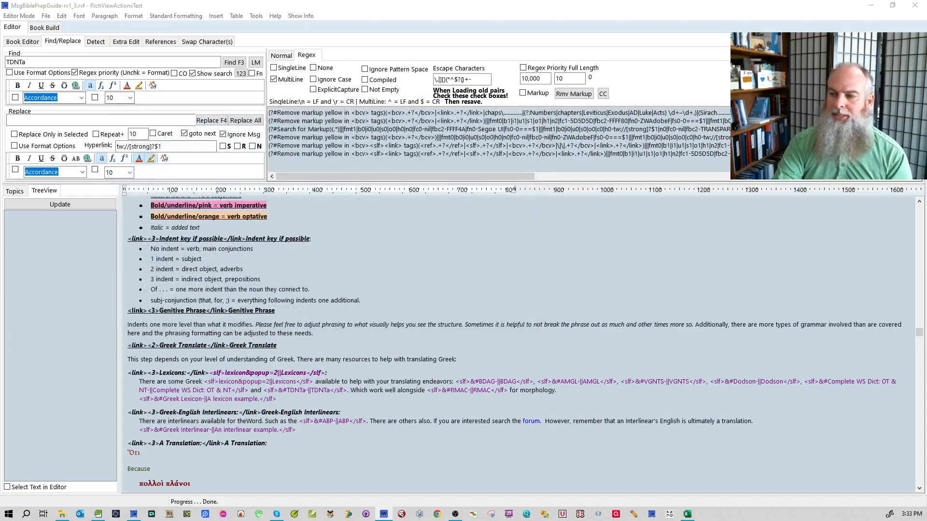
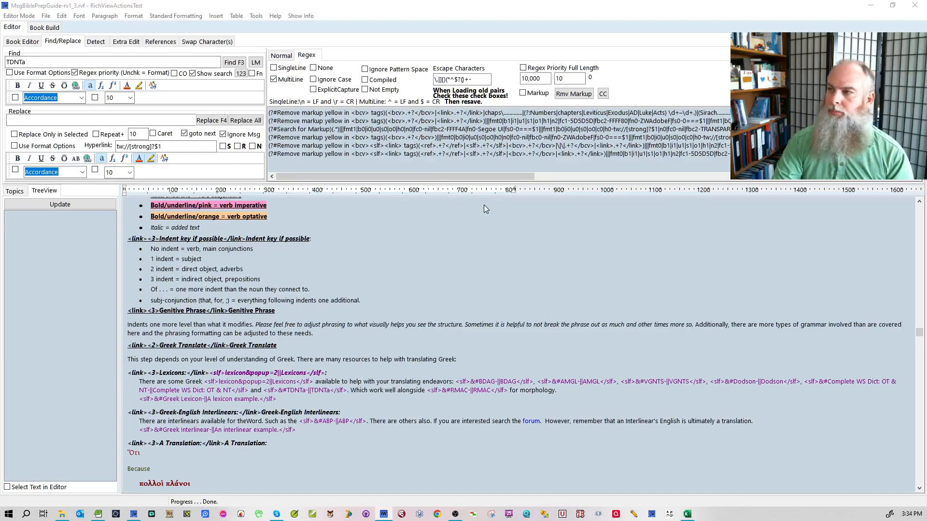
{"action": "left_click_drag", "start_coordinate": [487, 204], "coordinate": [211, 77]}
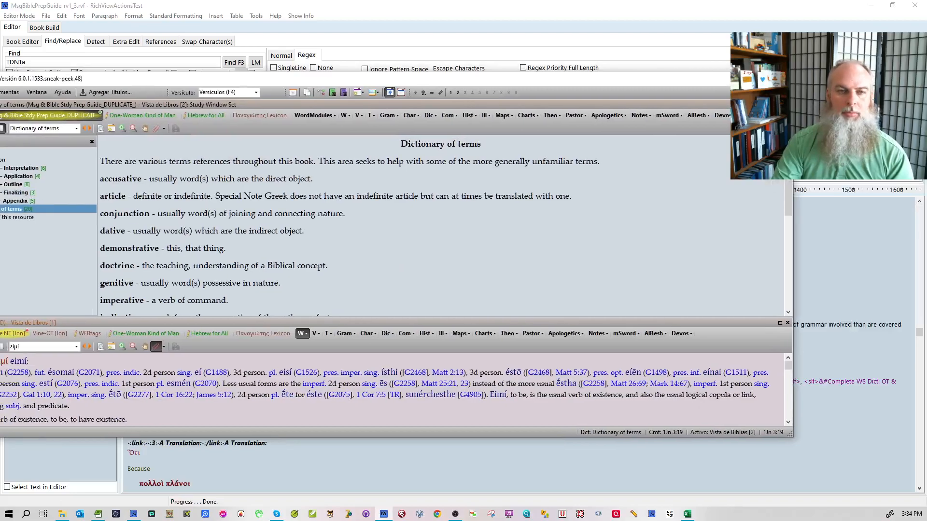
{"action": "left_click", "coordinate": [759, 79]}
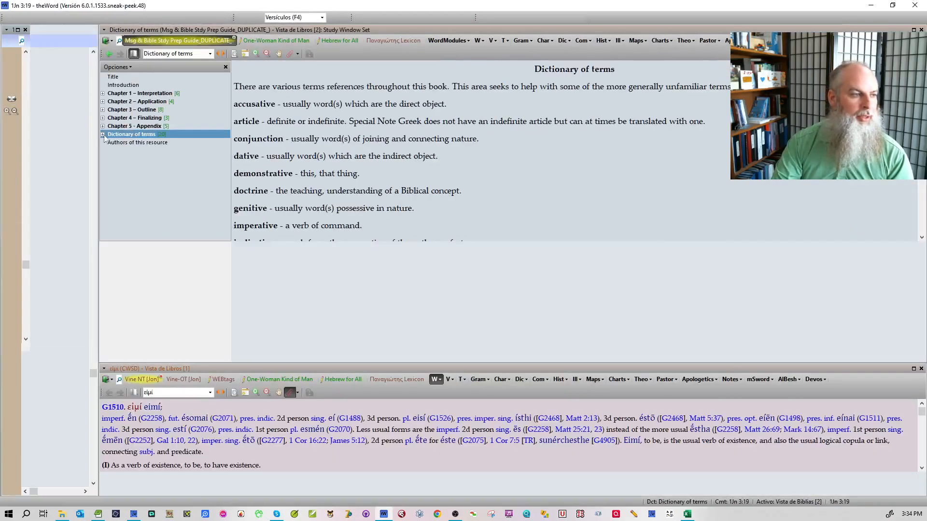
{"action": "left_click", "coordinate": [103, 134]}
{"action": "left_click", "coordinate": [123, 143]}
{"action": "left_click", "coordinate": [128, 160]}
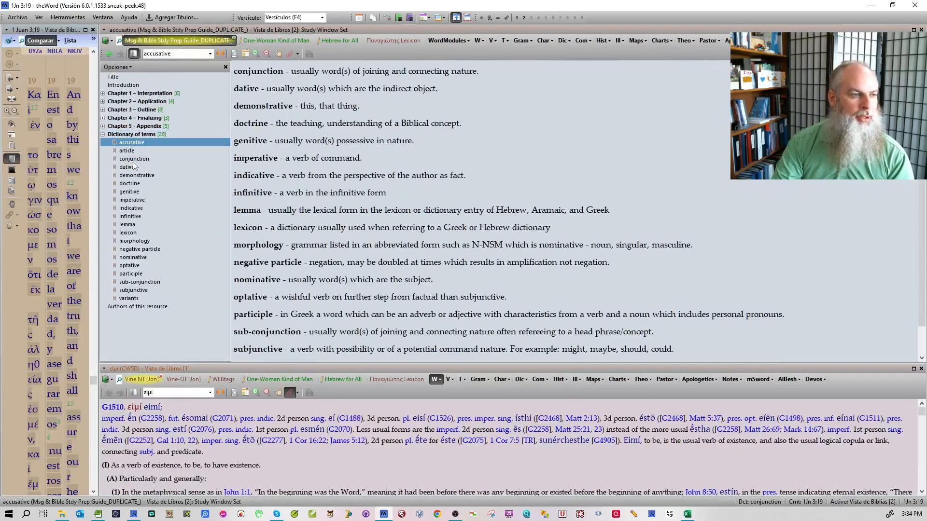
{"action": "left_click", "coordinate": [129, 186]}
{"action": "left_click", "coordinate": [131, 194]}
{"action": "left_click", "coordinate": [135, 232]}
{"action": "left_click", "coordinate": [140, 259]}
{"action": "left_click", "coordinate": [139, 282]}
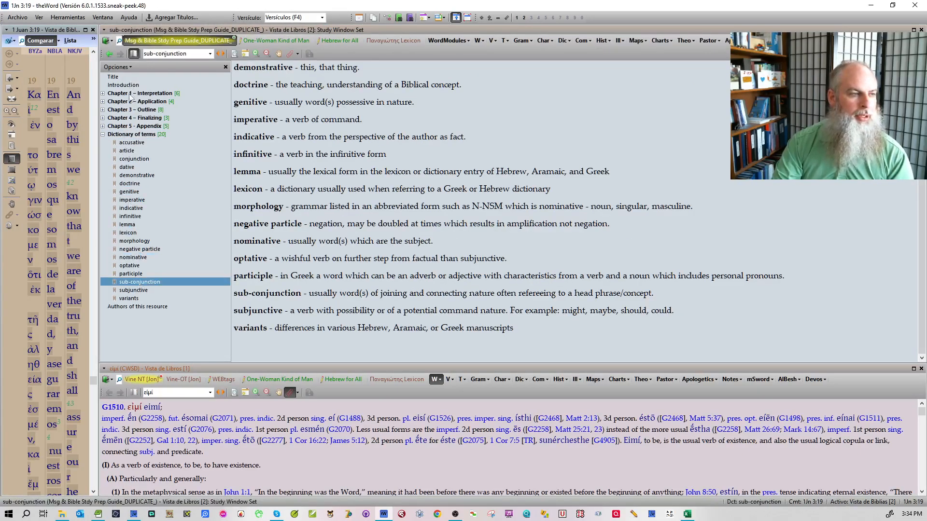
- Open English Section – Interpretation under Chapter 1 and test the nominative link beside "This person"
{"action": "left_click", "coordinate": [144, 94]}
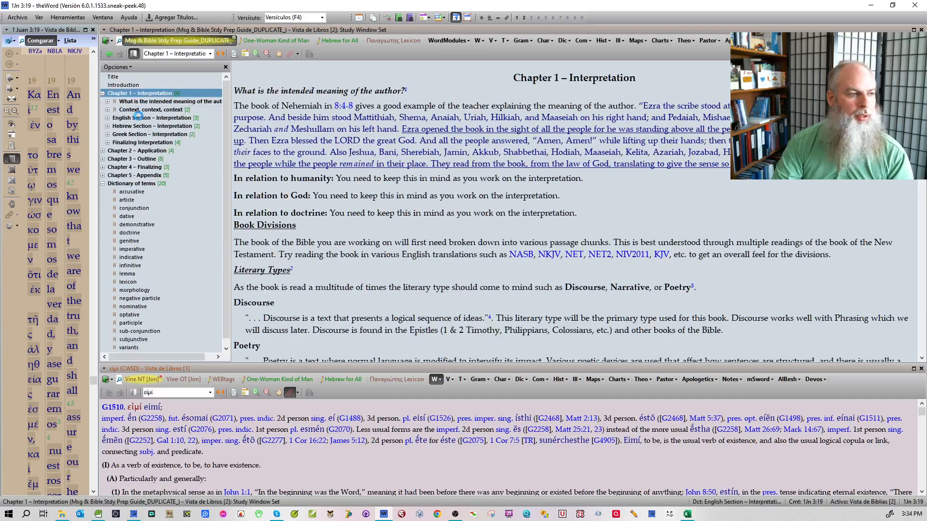
{"action": "left_click", "coordinate": [140, 118]}
{"action": "left_click", "coordinate": [645, 231]}
{"action": "scroll", "coordinate": [644, 231], "scroll_direction": "down", "scroll_amount": 15}
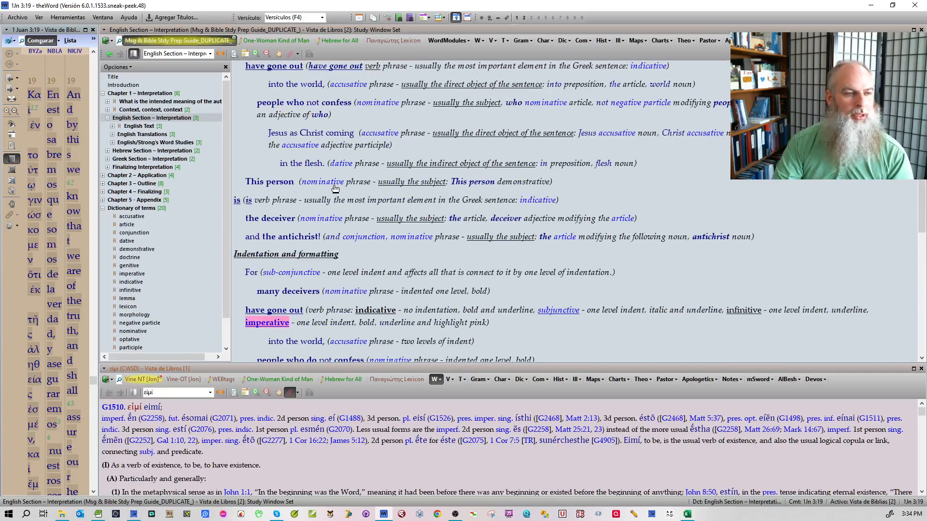
{"action": "left_click", "coordinate": [334, 185]}
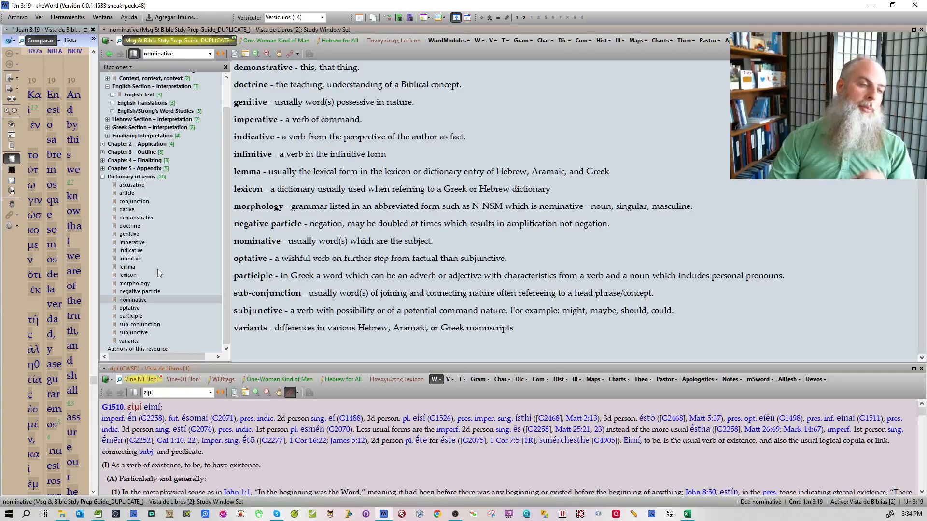
- Check the variants link in the Hebrew Section – Interpretation topic and close theWord
{"action": "left_click", "coordinate": [155, 120]}
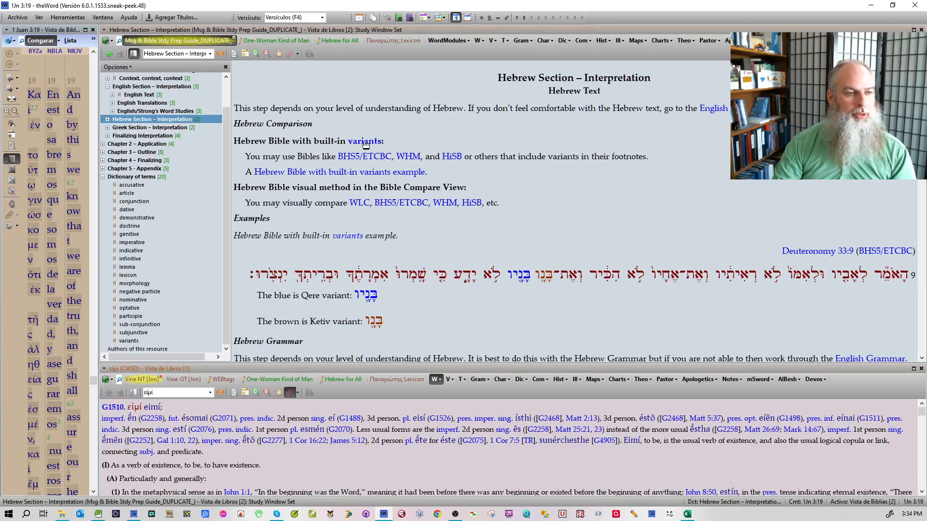
{"action": "mouse_move", "coordinate": [375, 149]}
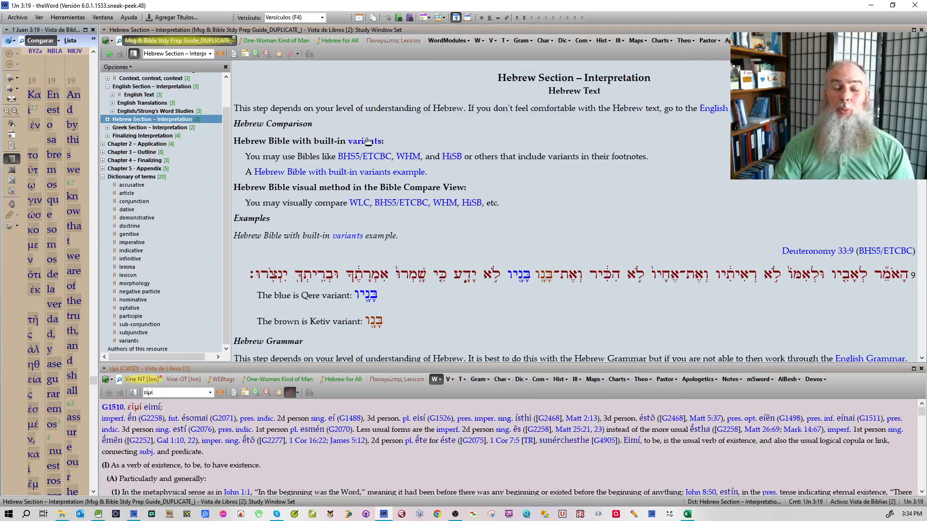
{"action": "left_click", "coordinate": [914, 9]}
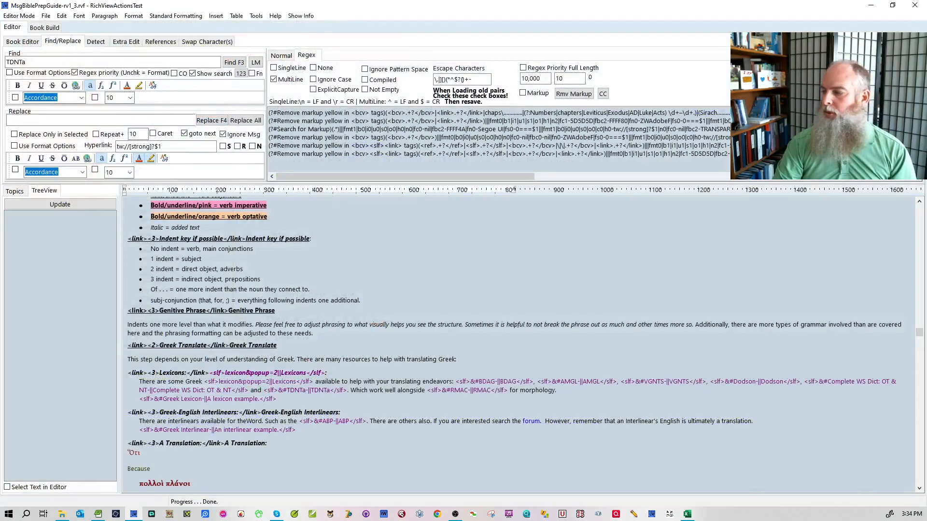